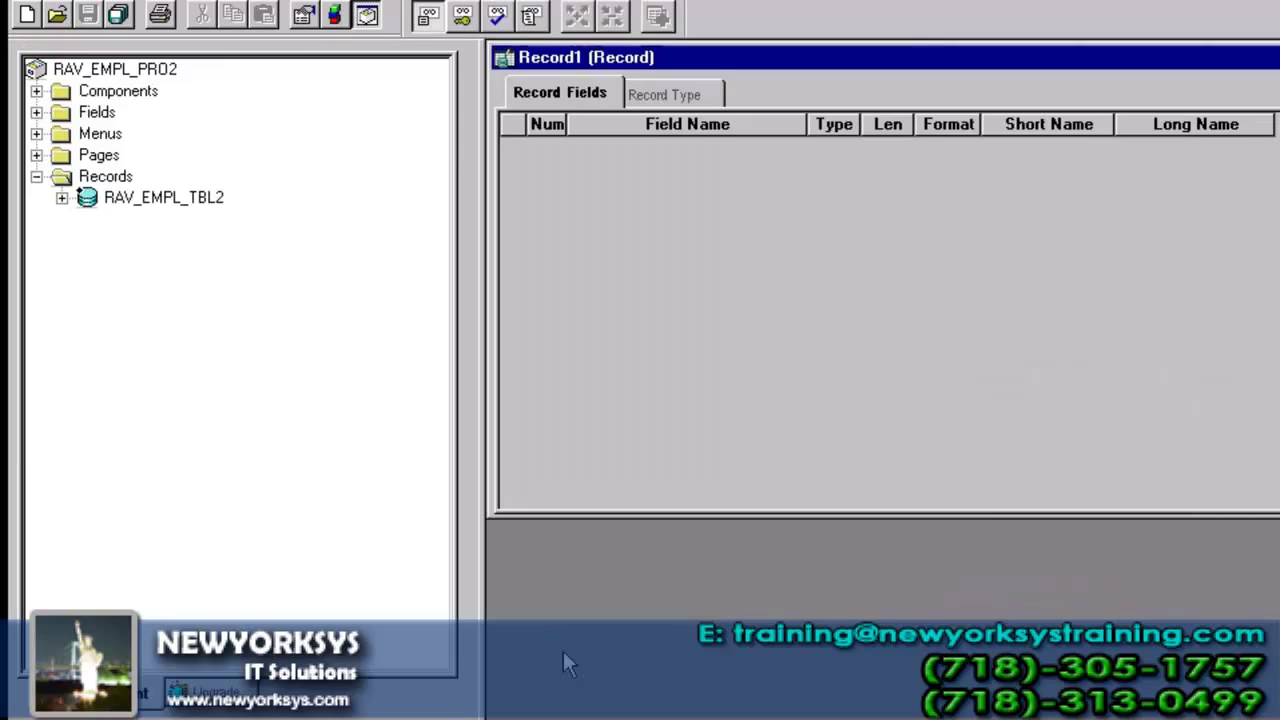
- Create a new record and drag RAV_EMPLID from RAV_EMPL_TBL2 into its field list
double_click(1043, 57)
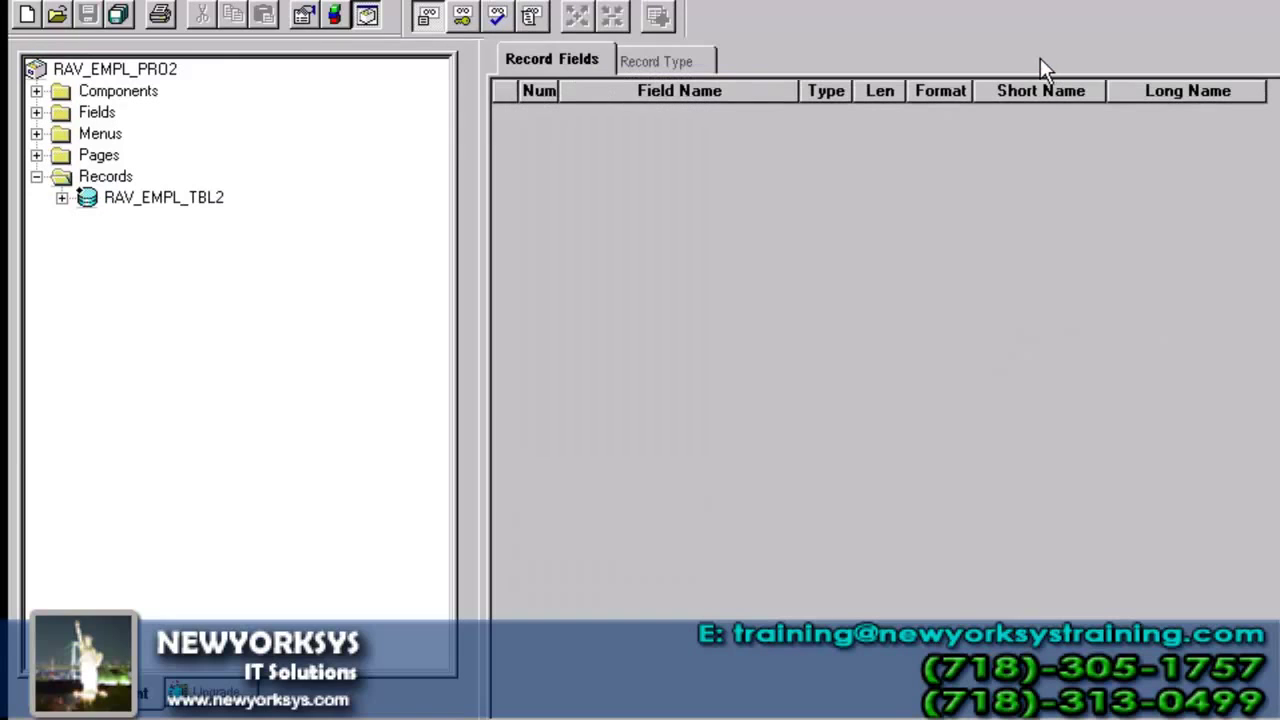
left_click(62, 198)
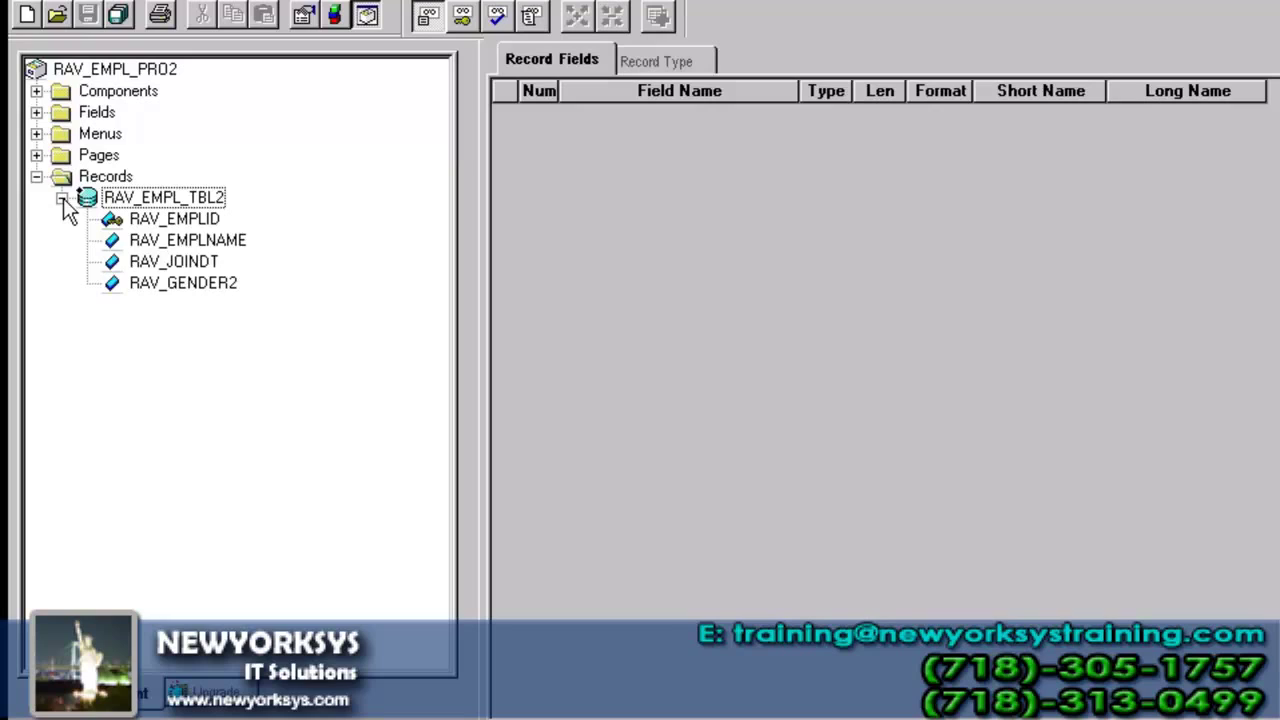
left_click_drag(198, 218, 563, 183)
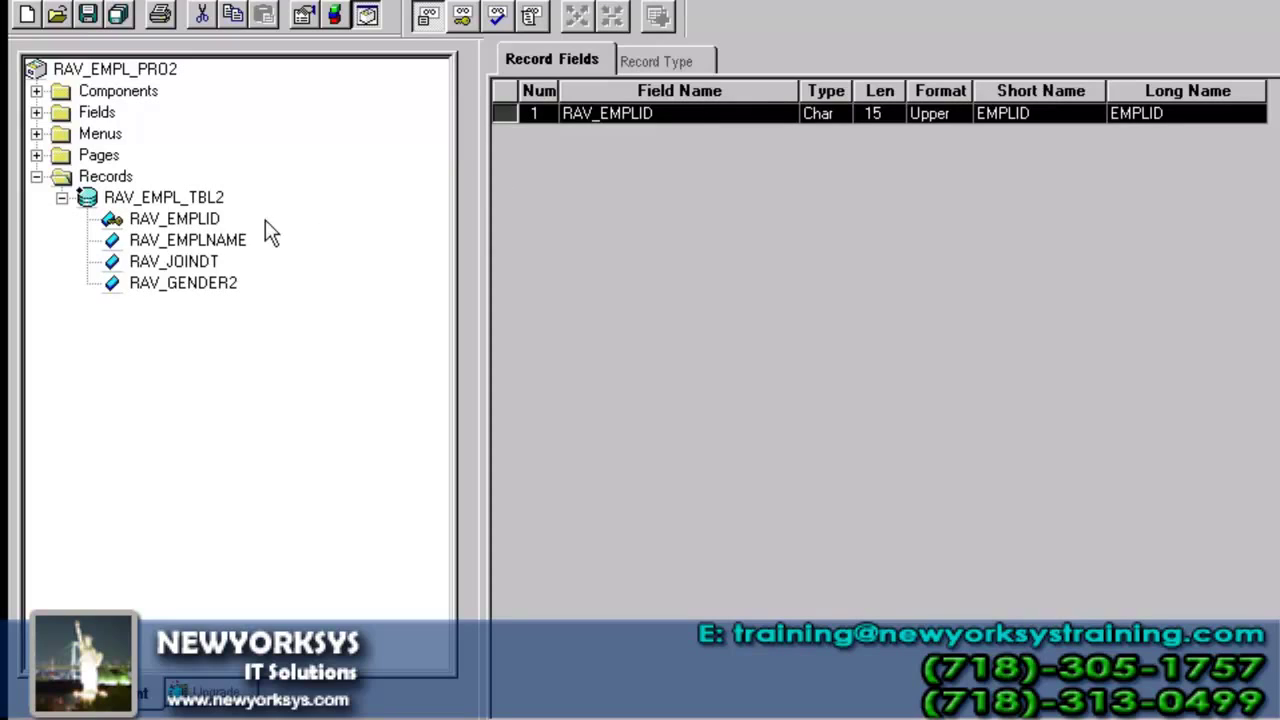
left_click(203, 222)
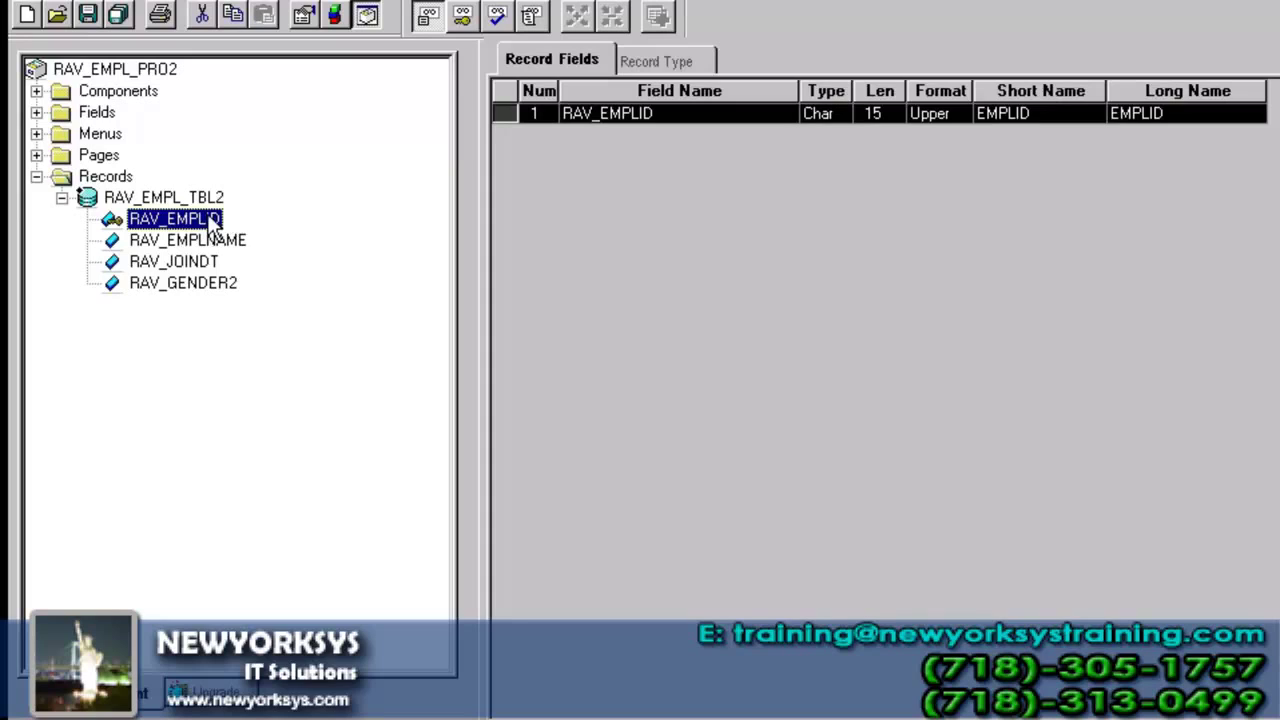
left_click(780, 115)
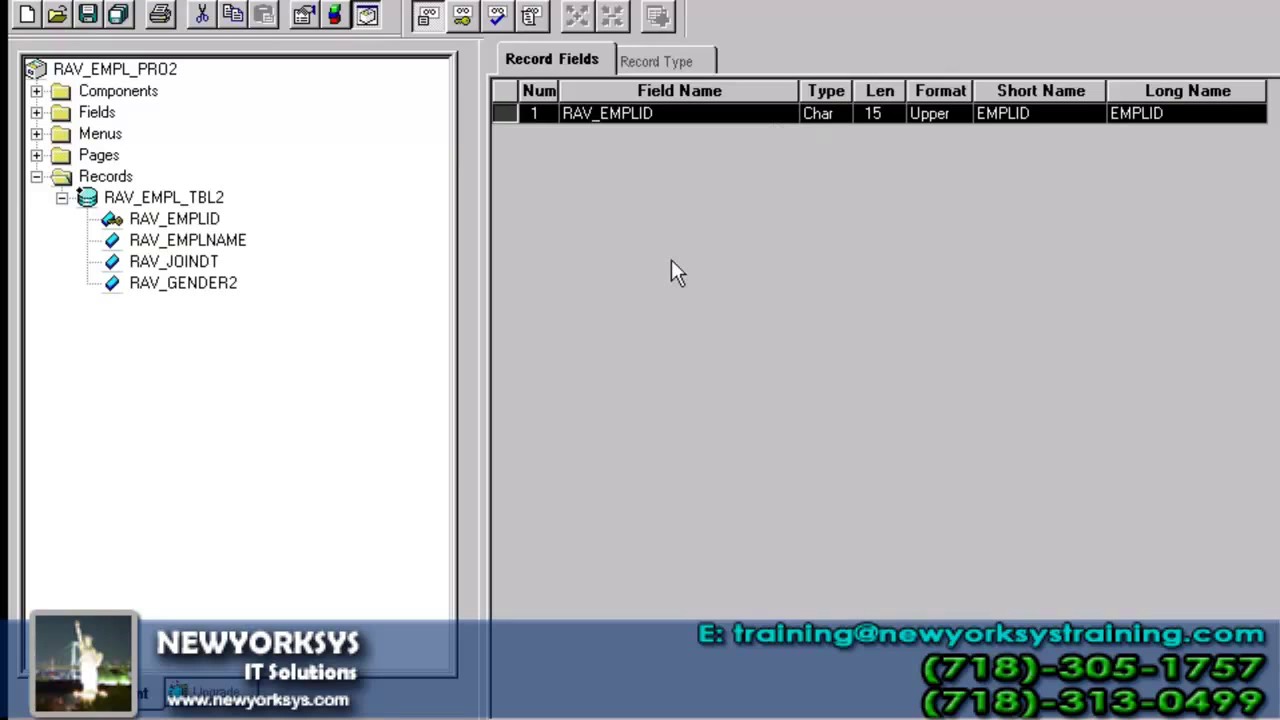
- Insert DEPENDENT_ID and DEPENDENT_BEN_NAME into the record from a DEPEN field search
left_click(184, 3)
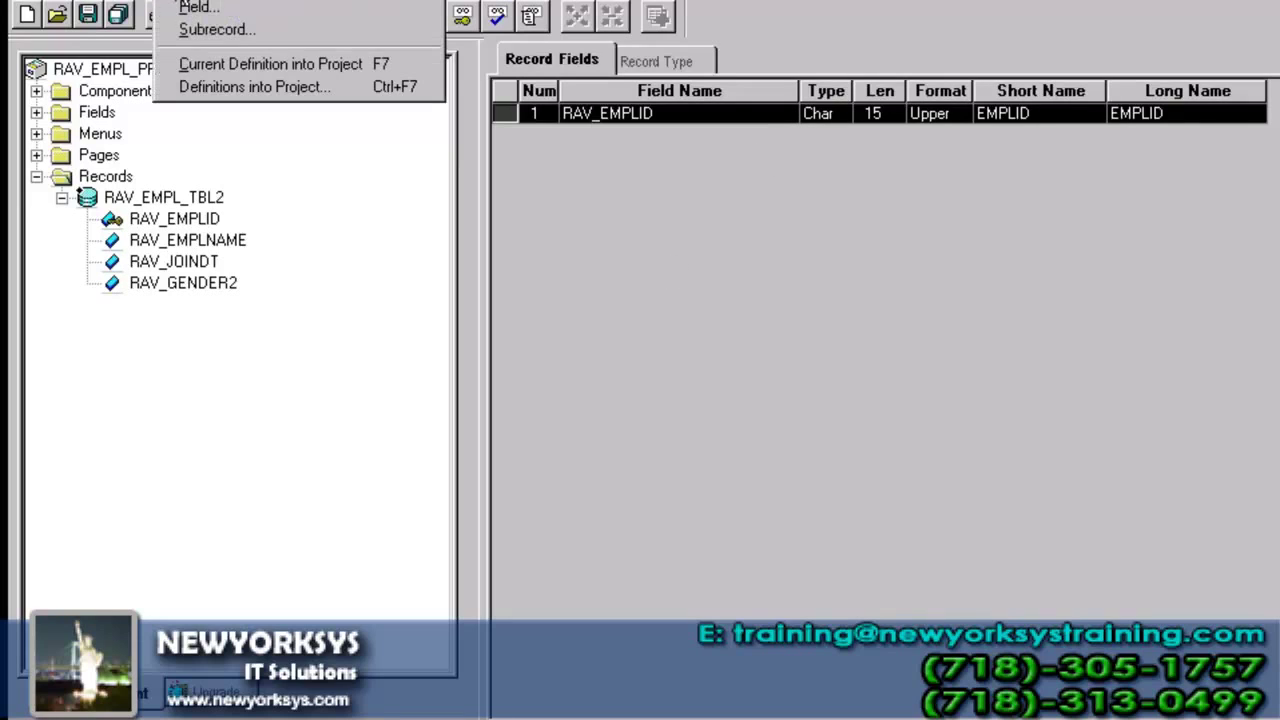
left_click(194, 5)
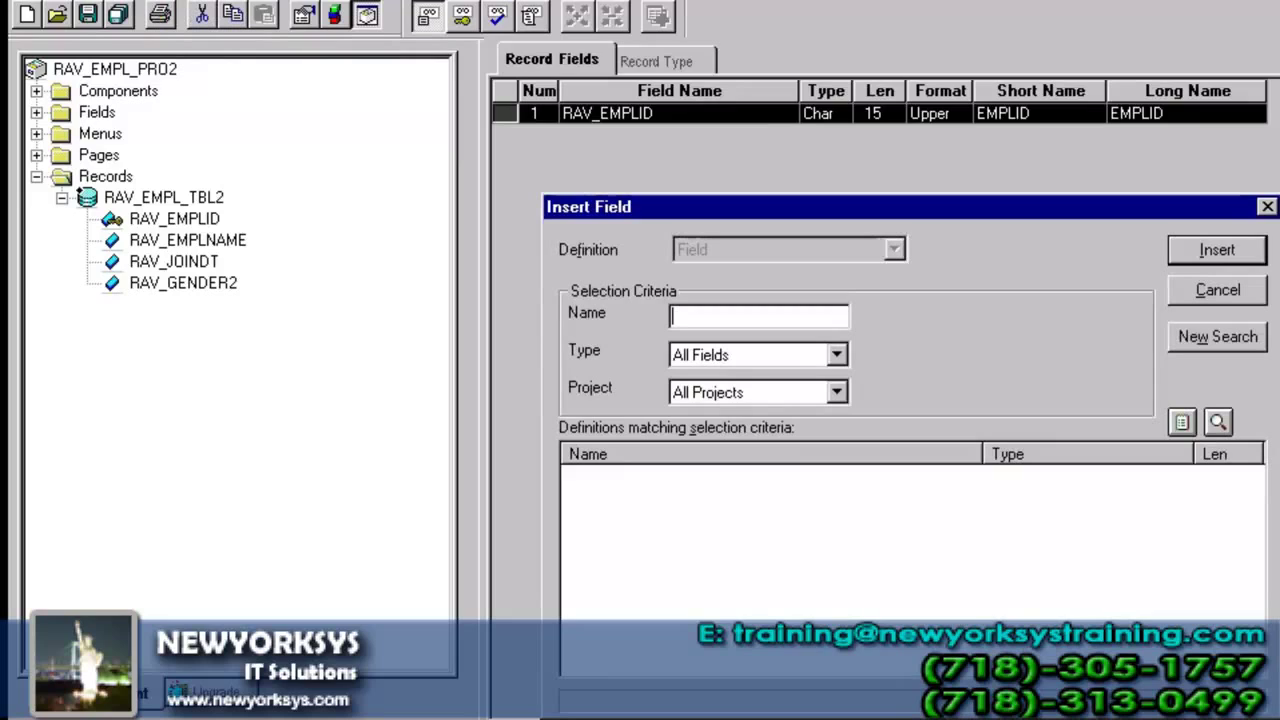
type("DEPN")
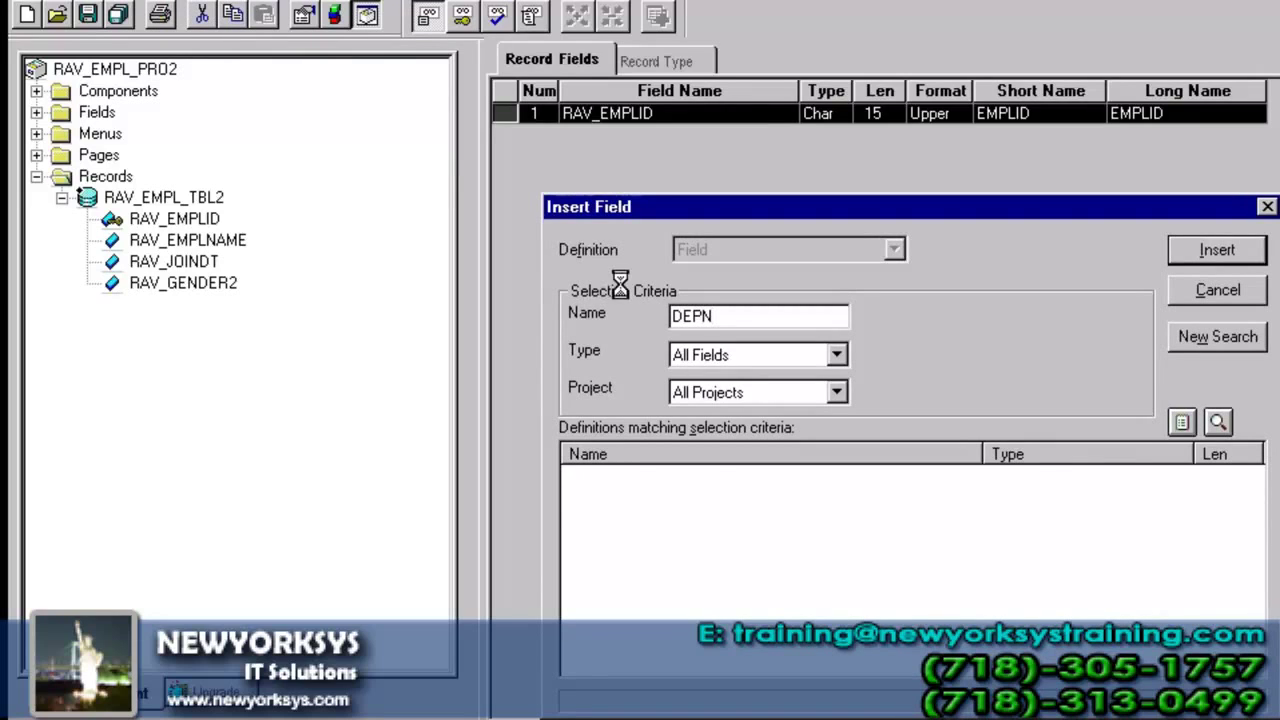
key("Return")
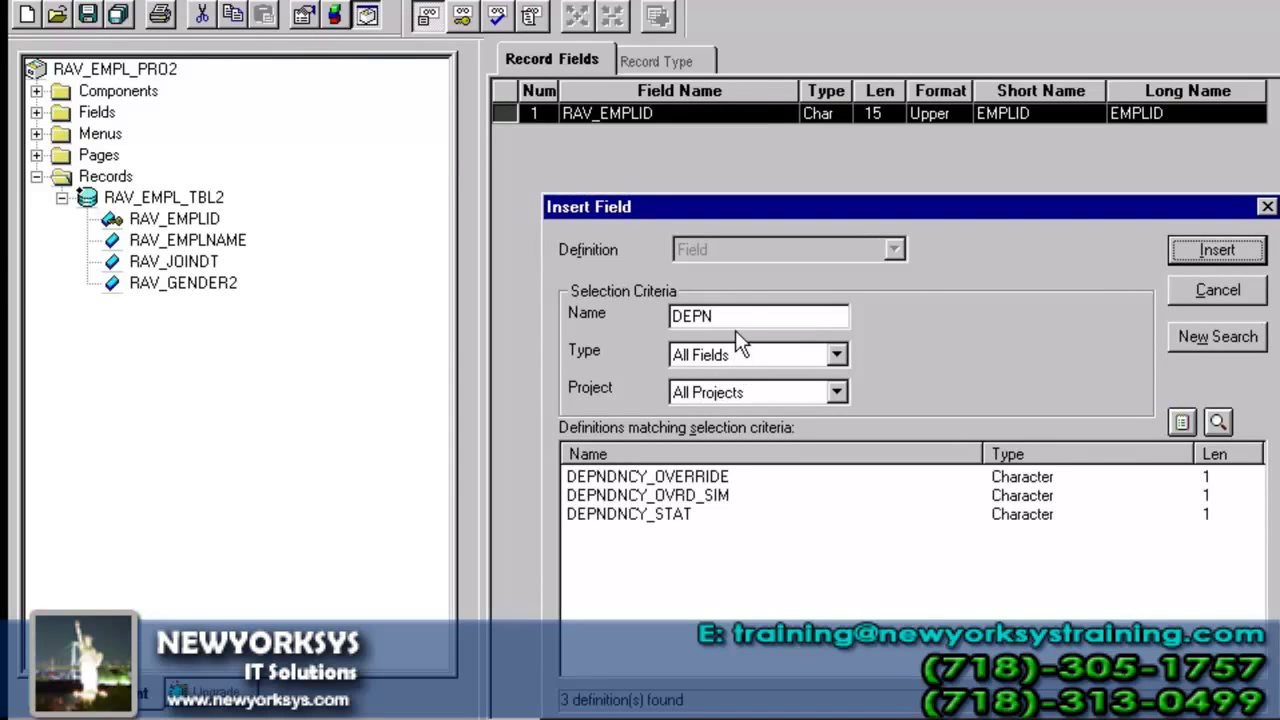
left_click(746, 312)
key("BackSpace")
type("EN")
key("Return")
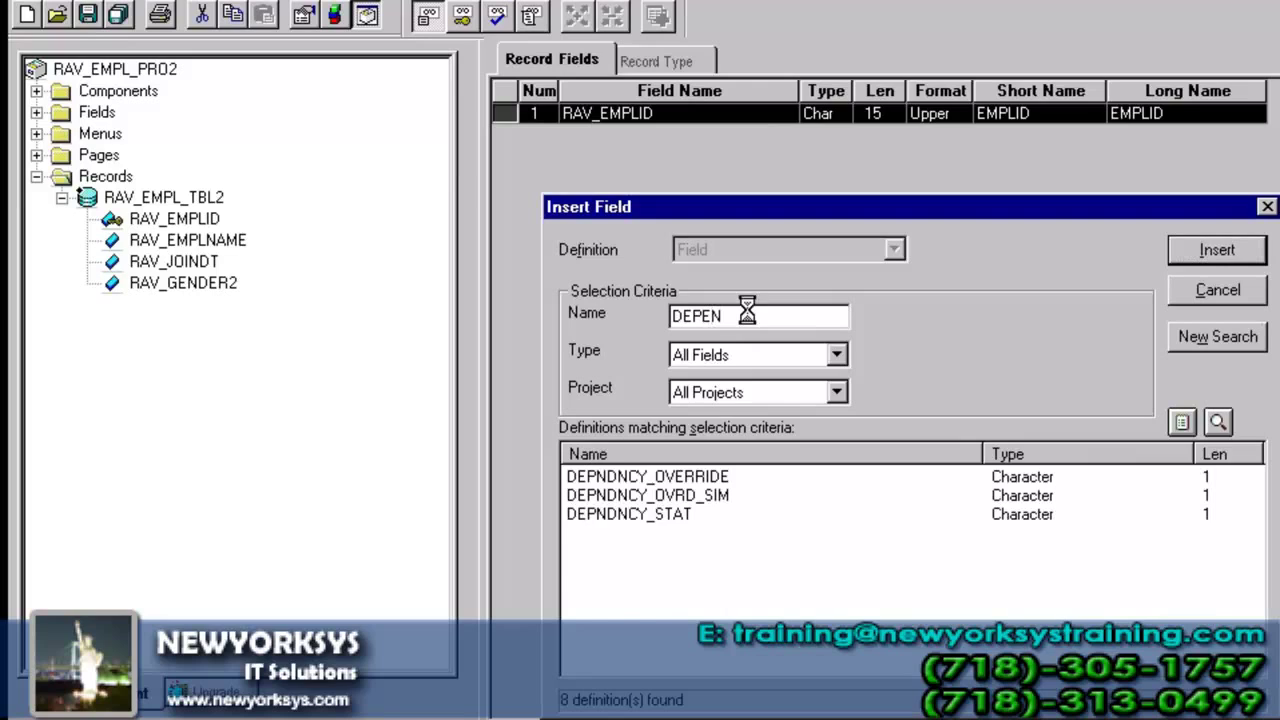
left_click(683, 567)
double_click(686, 571)
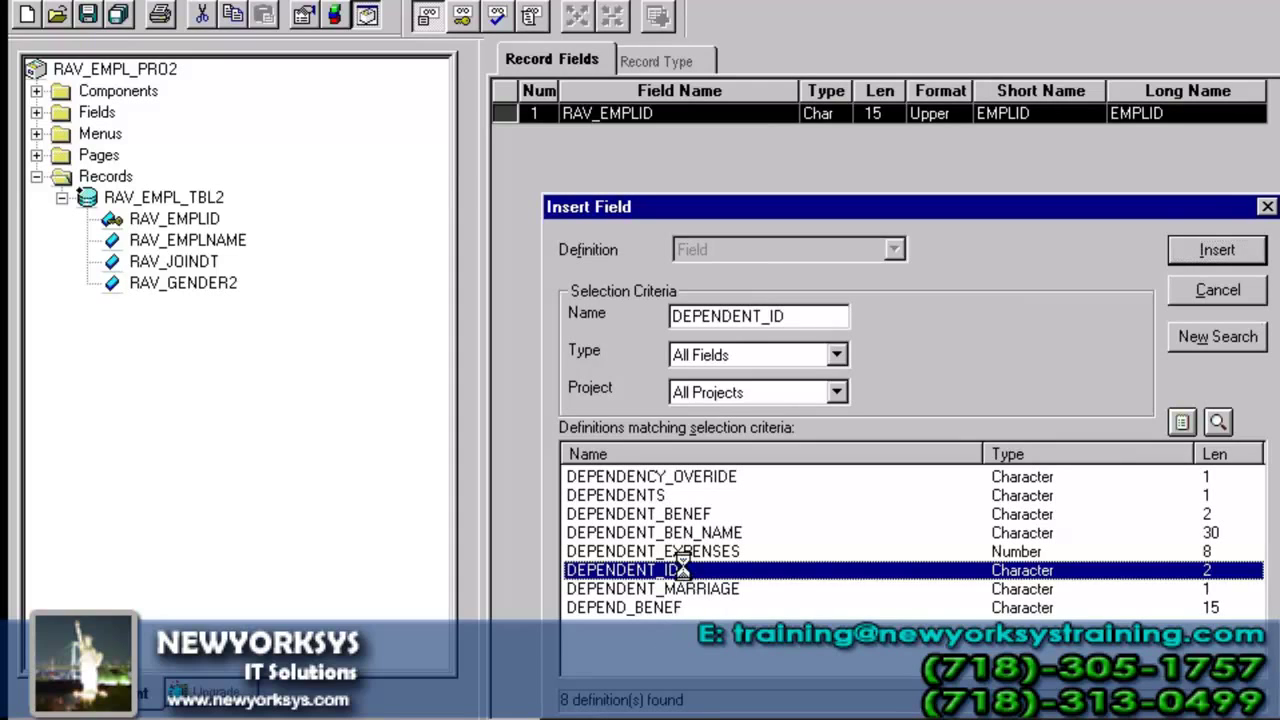
left_click(794, 316)
key("BackSpace")
key("BackSpace")
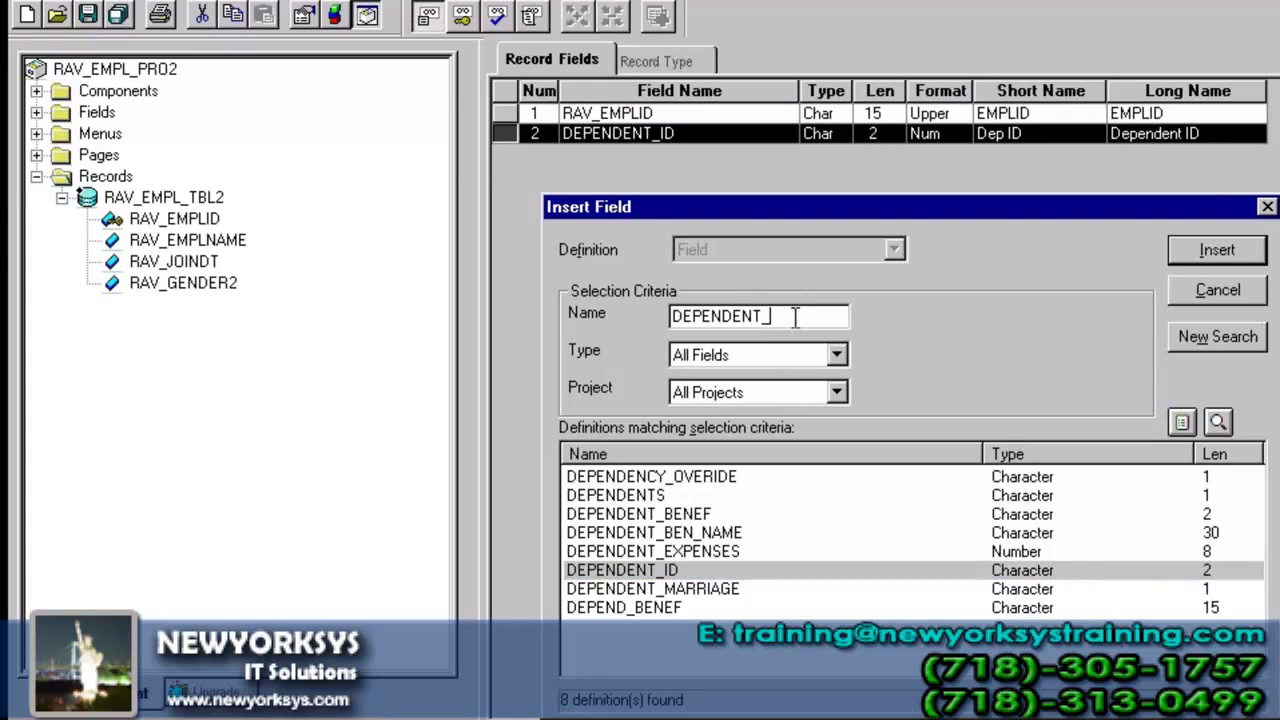
double_click(703, 533)
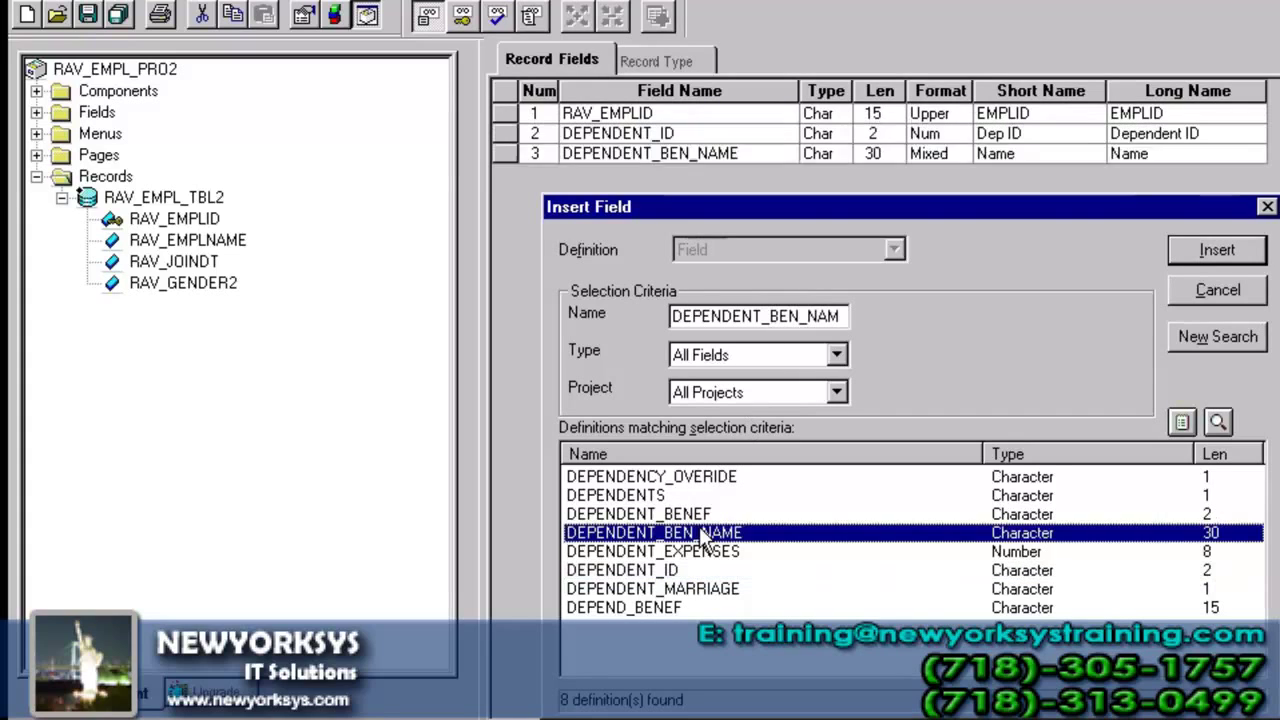
- Search for AGE, add it as the fourth field, and close the insert window
left_click(797, 320)
double_click(797, 317)
type("A")
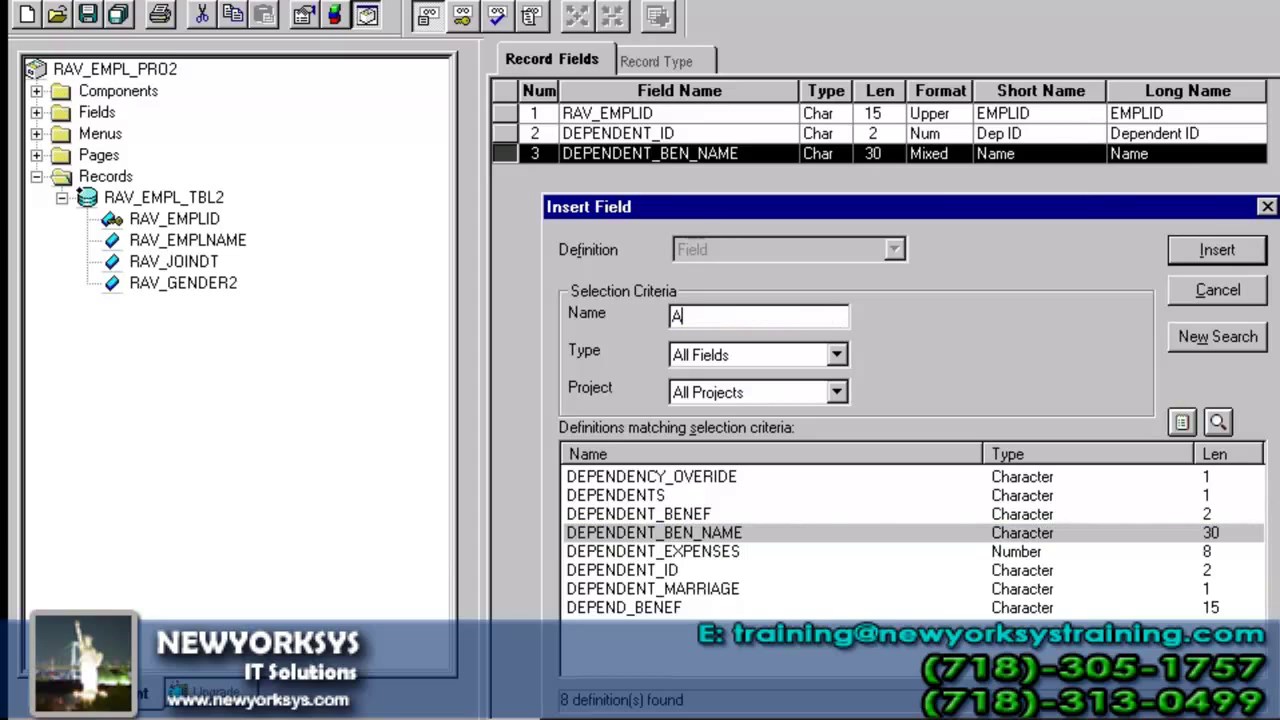
type("FE")
key("BackSpace")
key("BackSpace")
type("GE")
key("Return")
double_click(611, 469)
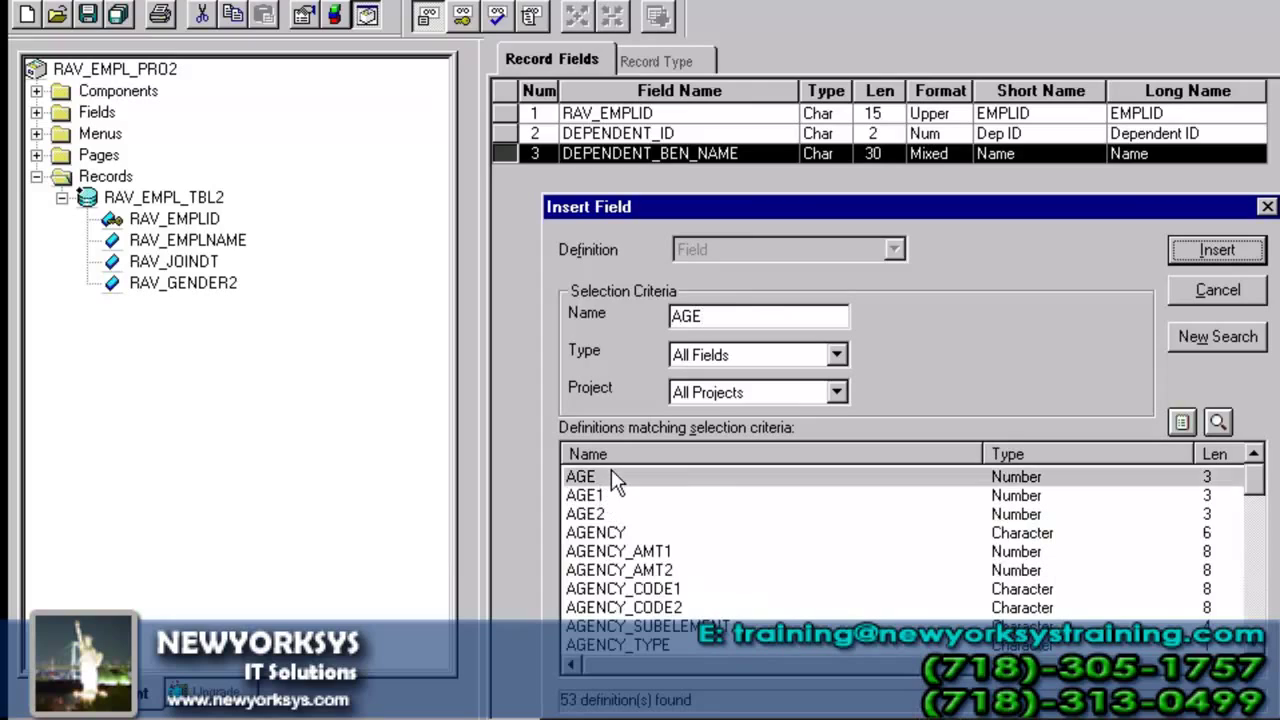
left_click(1200, 295)
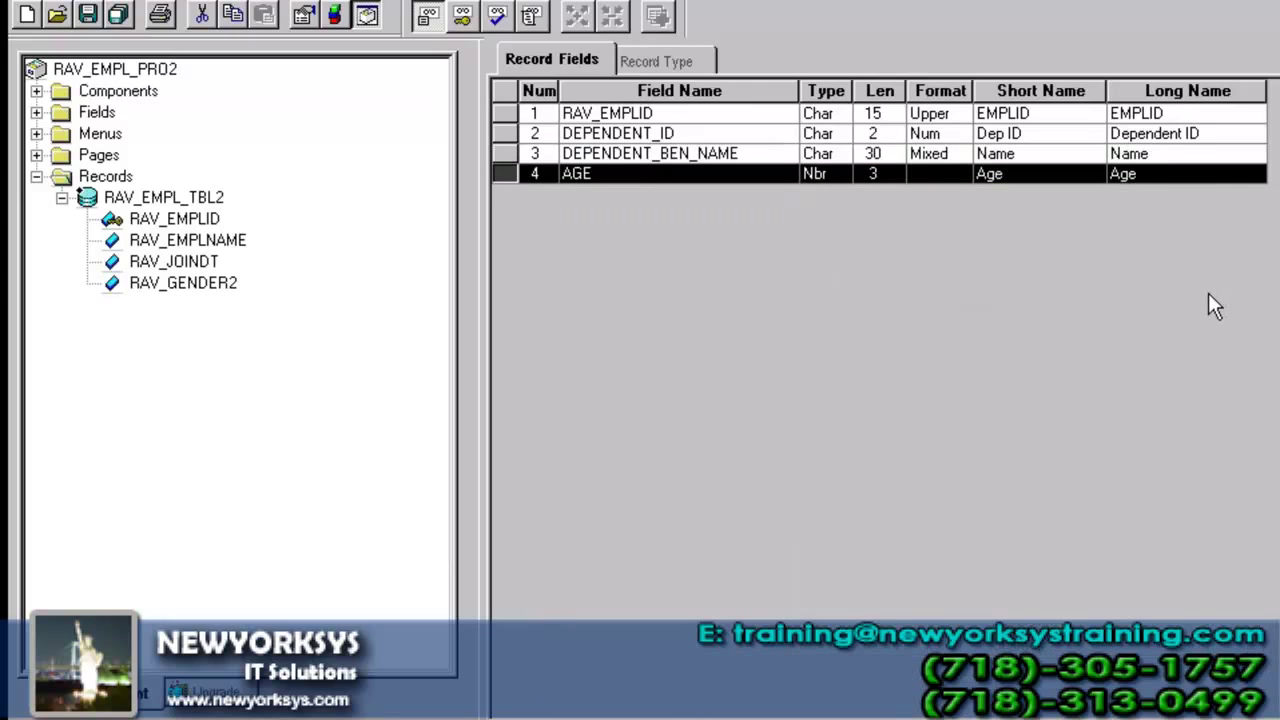
- Make DEPENDENT_ID the record's second key after RAV_EMPLID and display the key settings
left_click(678, 120)
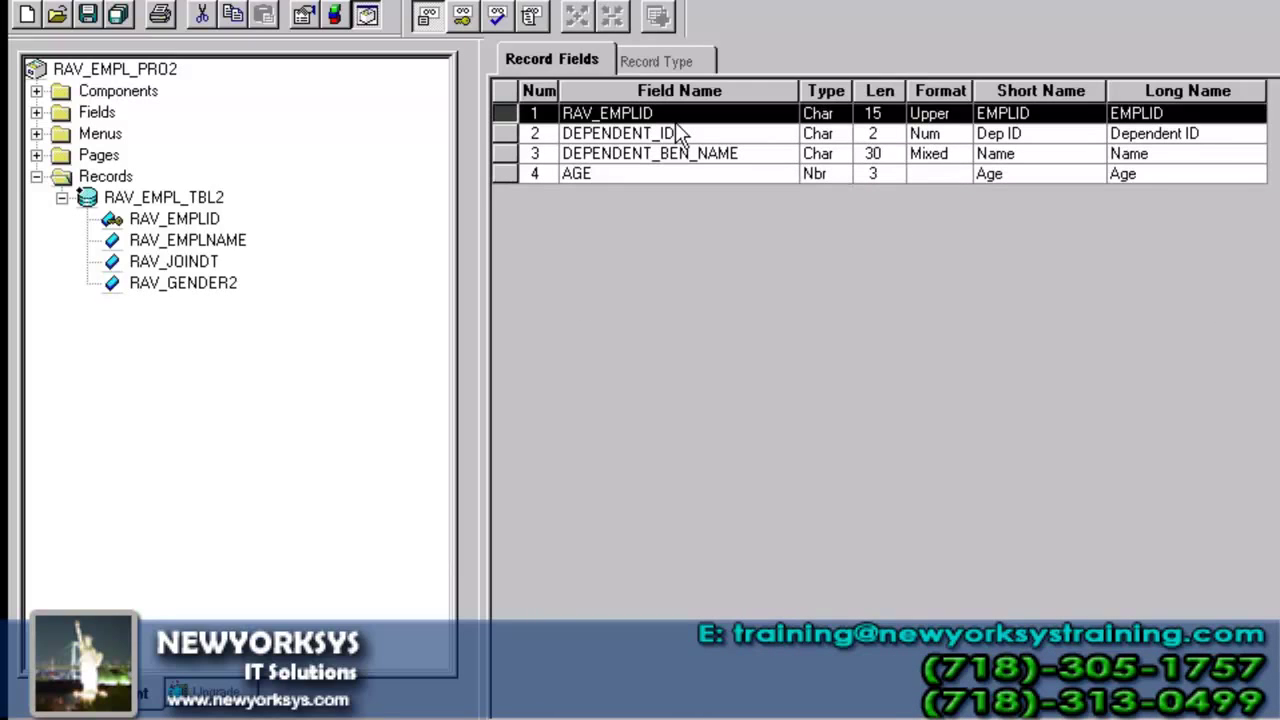
double_click(678, 133)
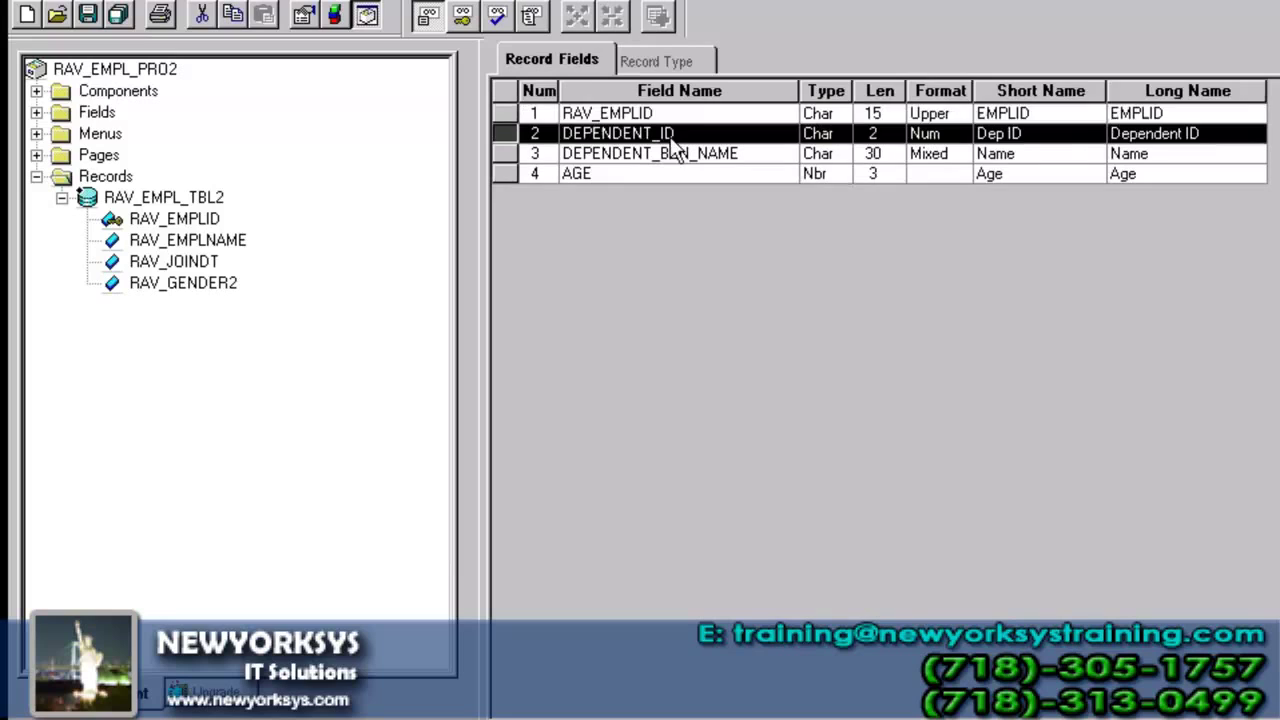
left_click(645, 186)
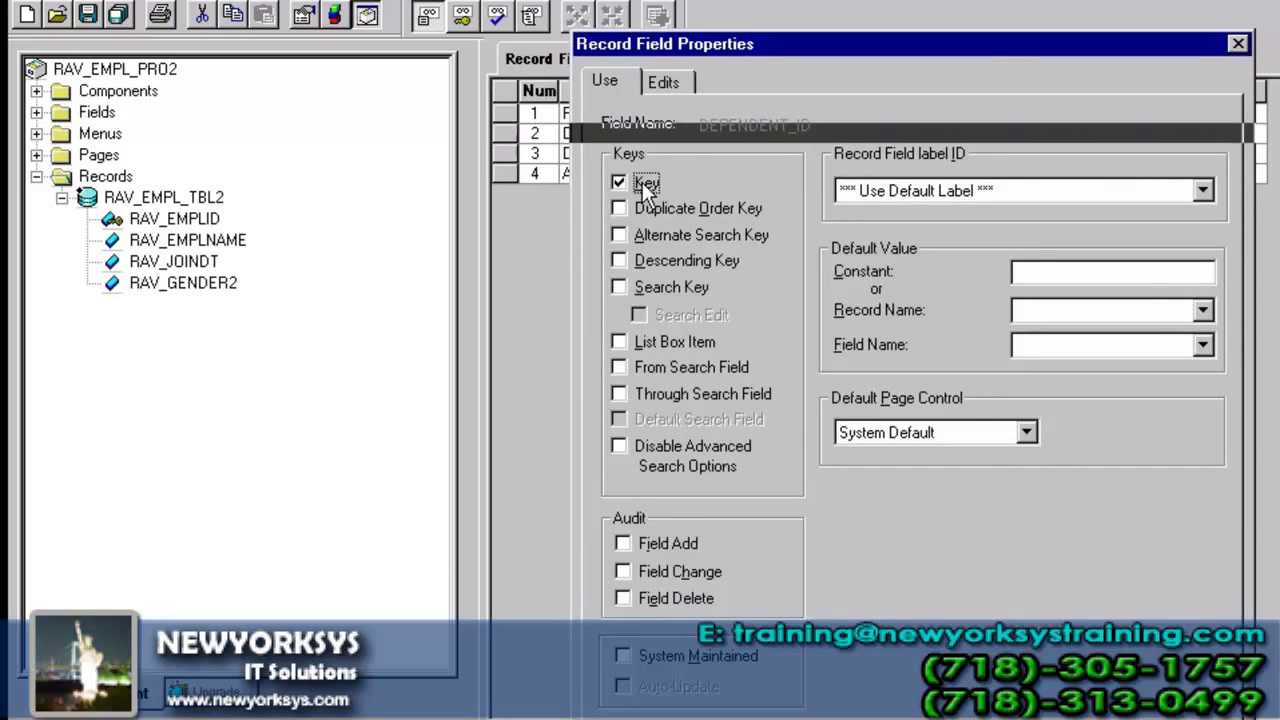
key("Return")
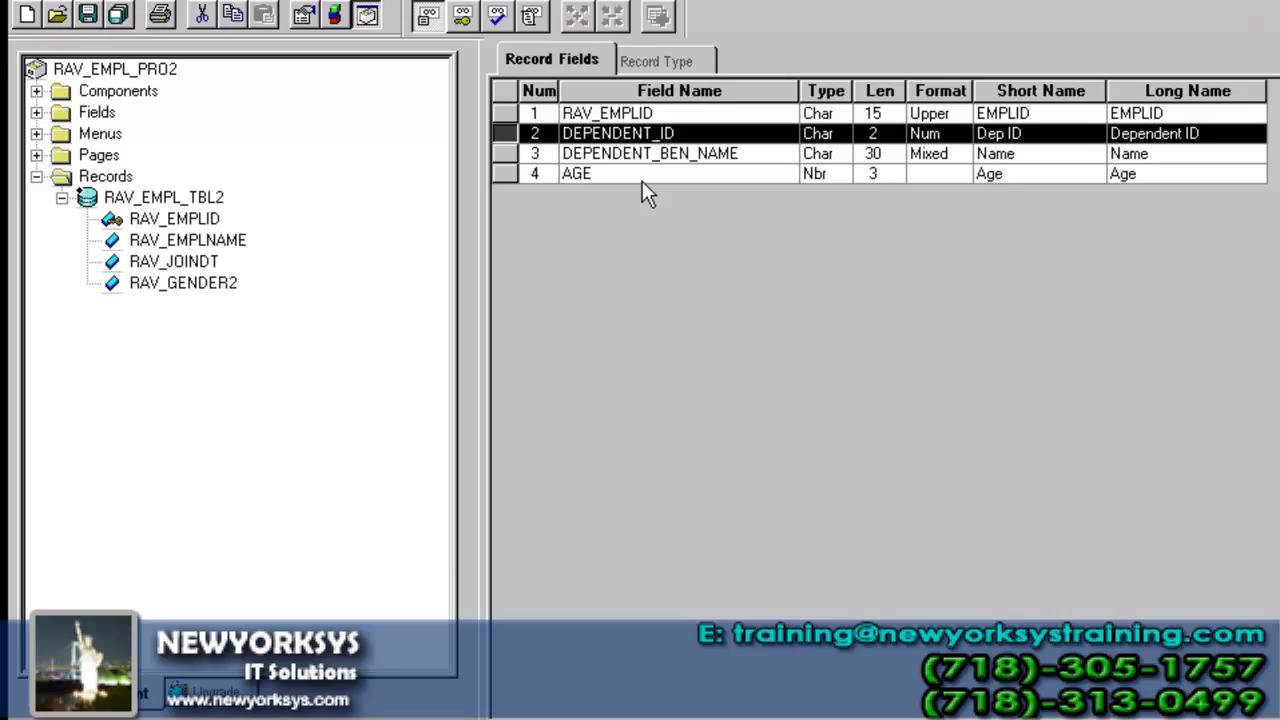
left_click(641, 112)
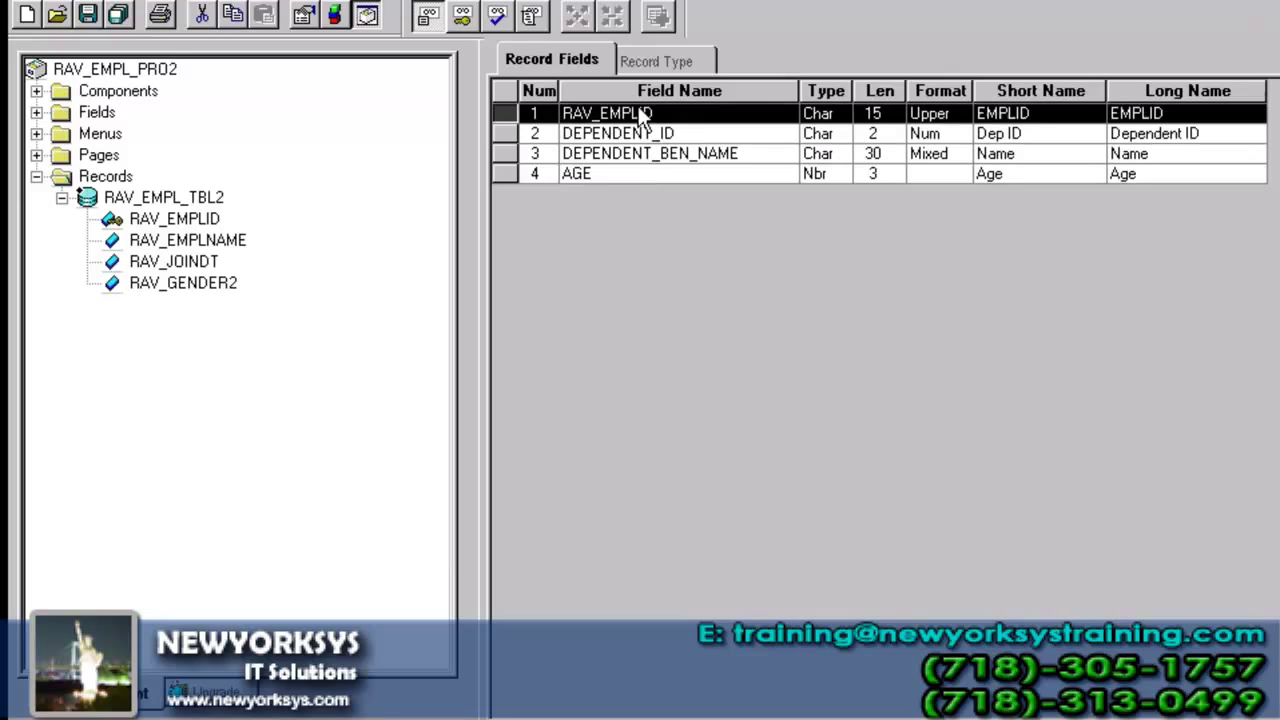
left_click(636, 132)
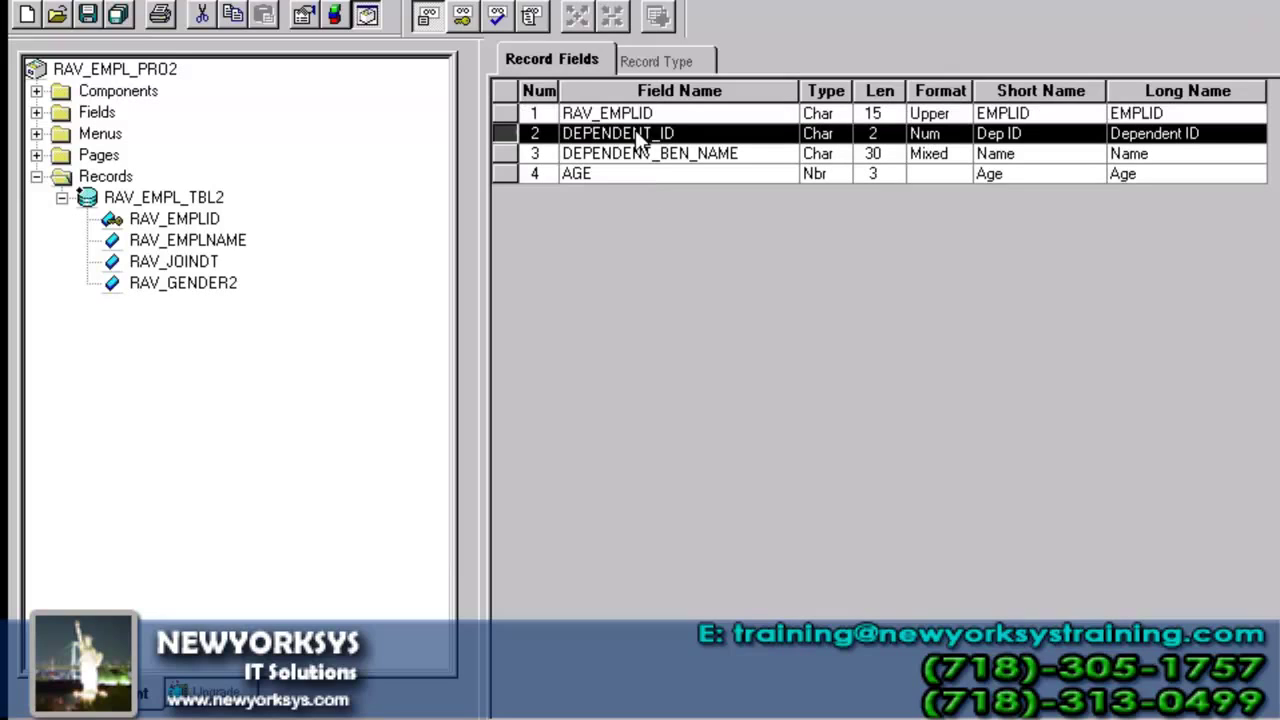
left_click(455, 22)
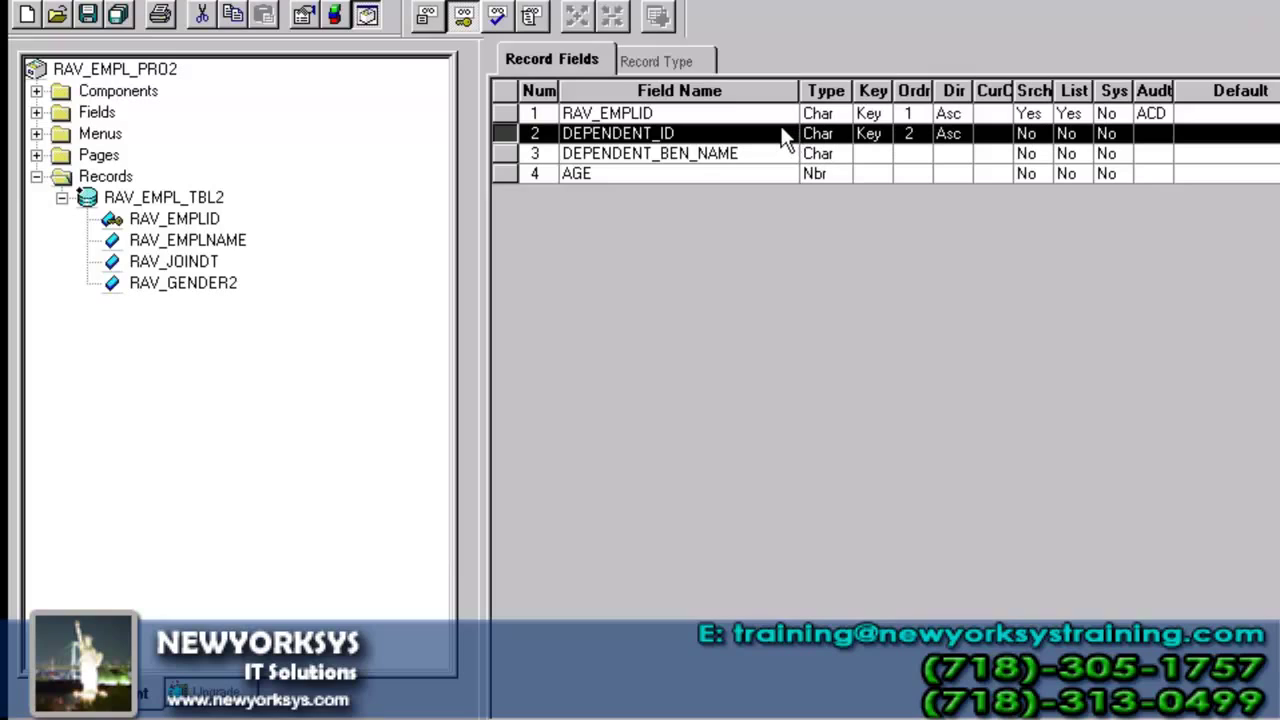
- Save the new record as RAV_DEPN_TBL2
left_click(92, 18)
type("RA")
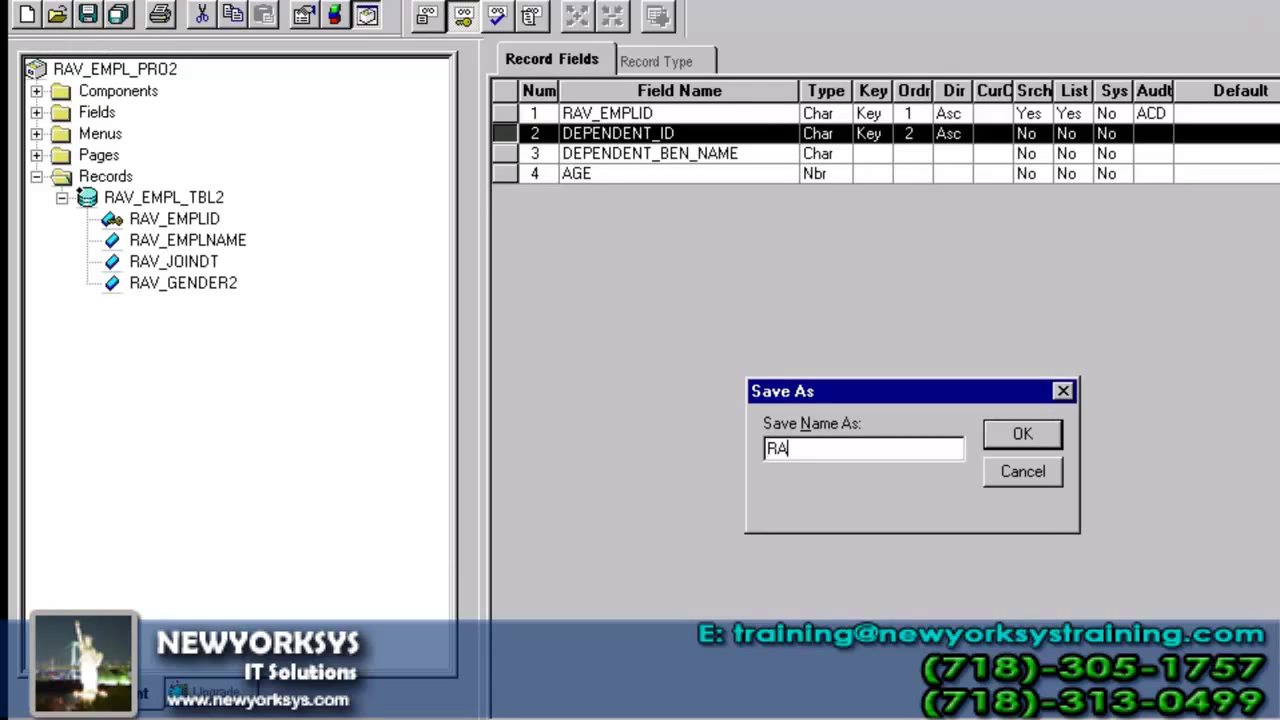
type("V_DEP")
key("BackSpace")
type("DEPN_TBL")
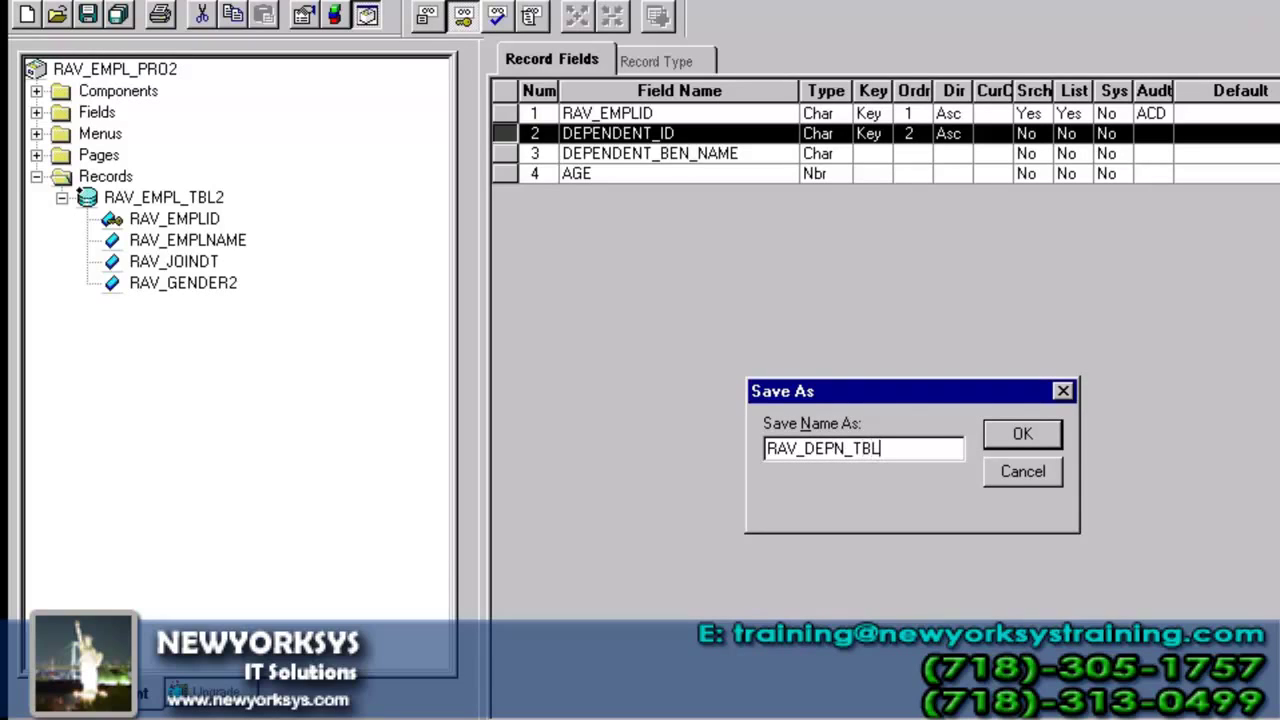
type("2")
key("Return")
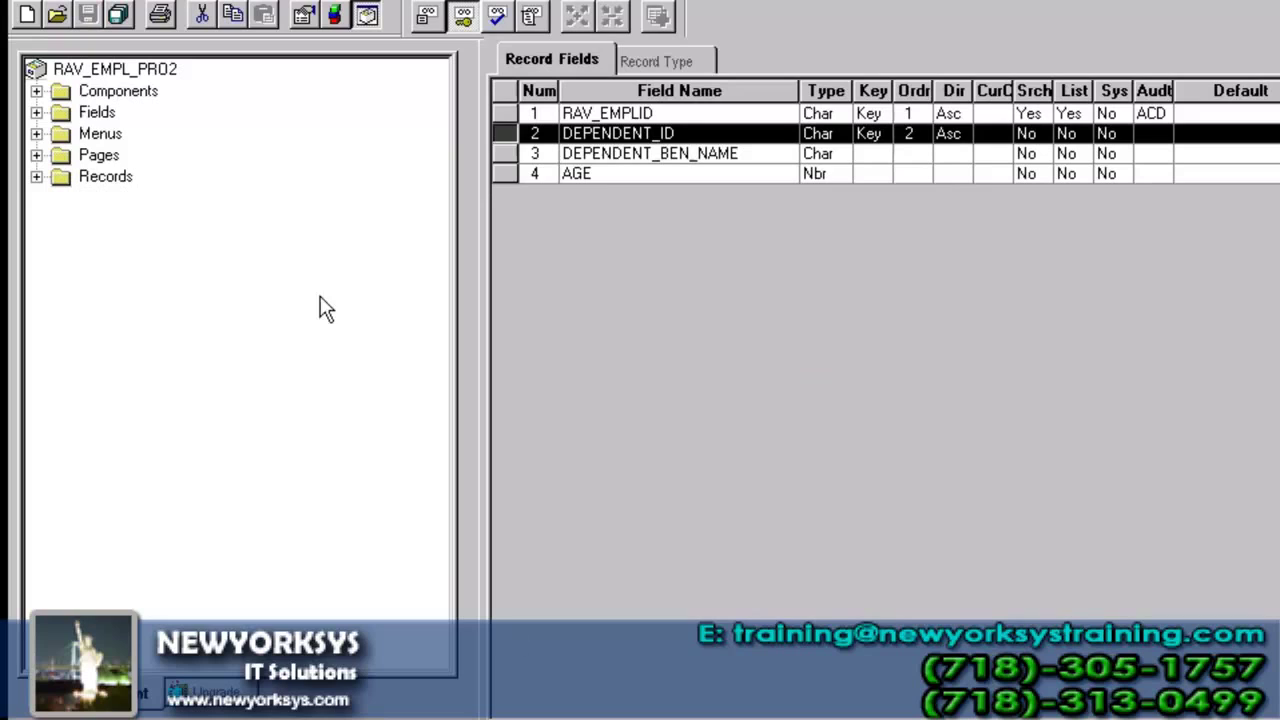
- Build the RAV_DEPN_TBL2 table with Create Tables, accepting the build warning
left_click(337, 15)
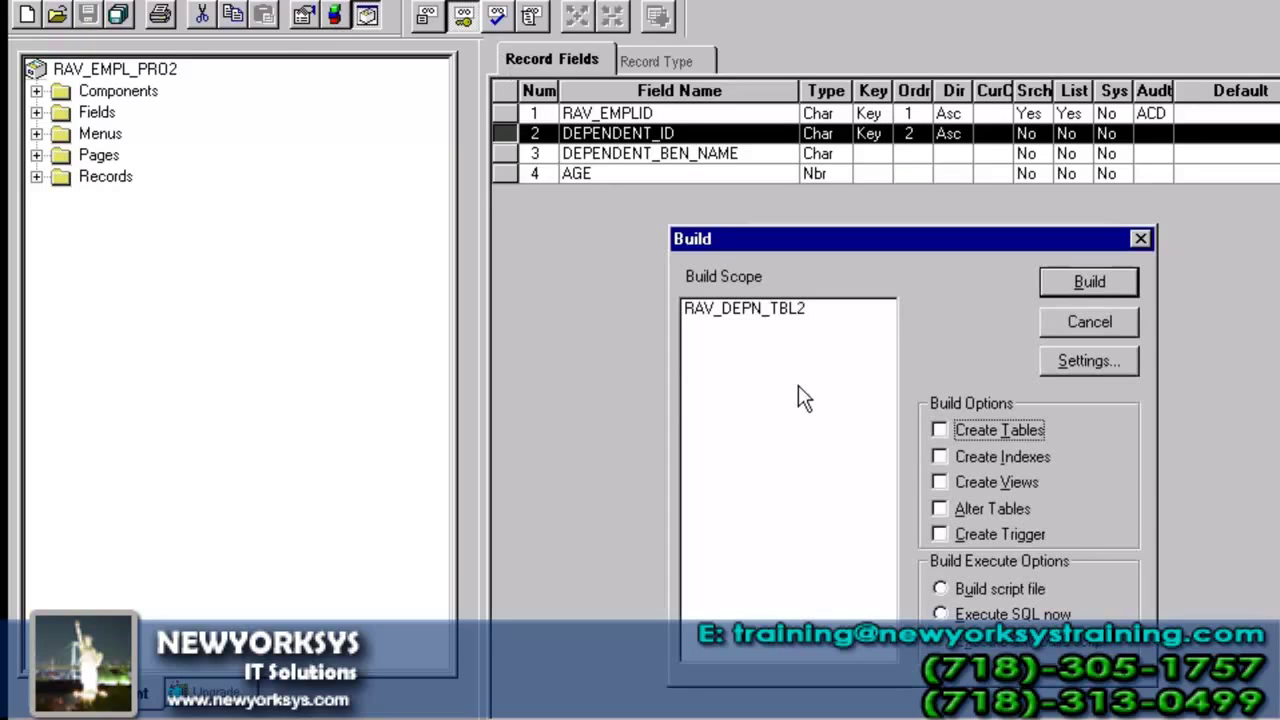
left_click(985, 430)
left_click(1071, 290)
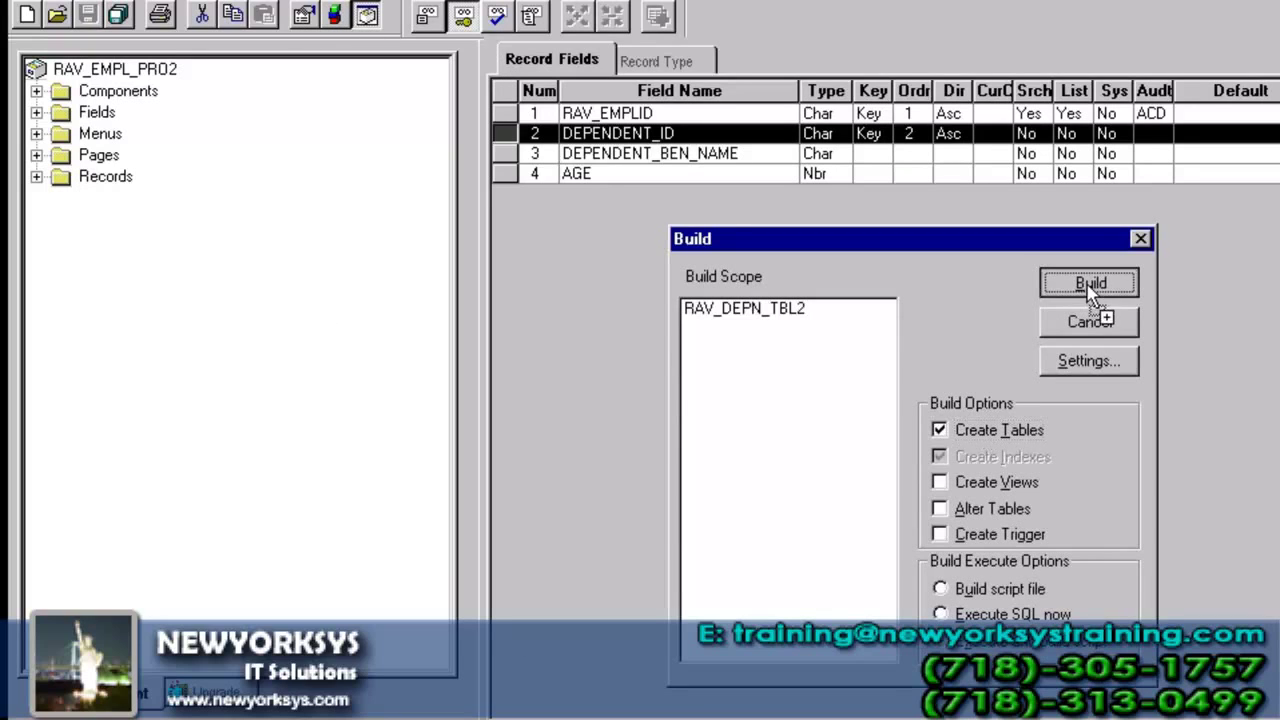
left_click(794, 514)
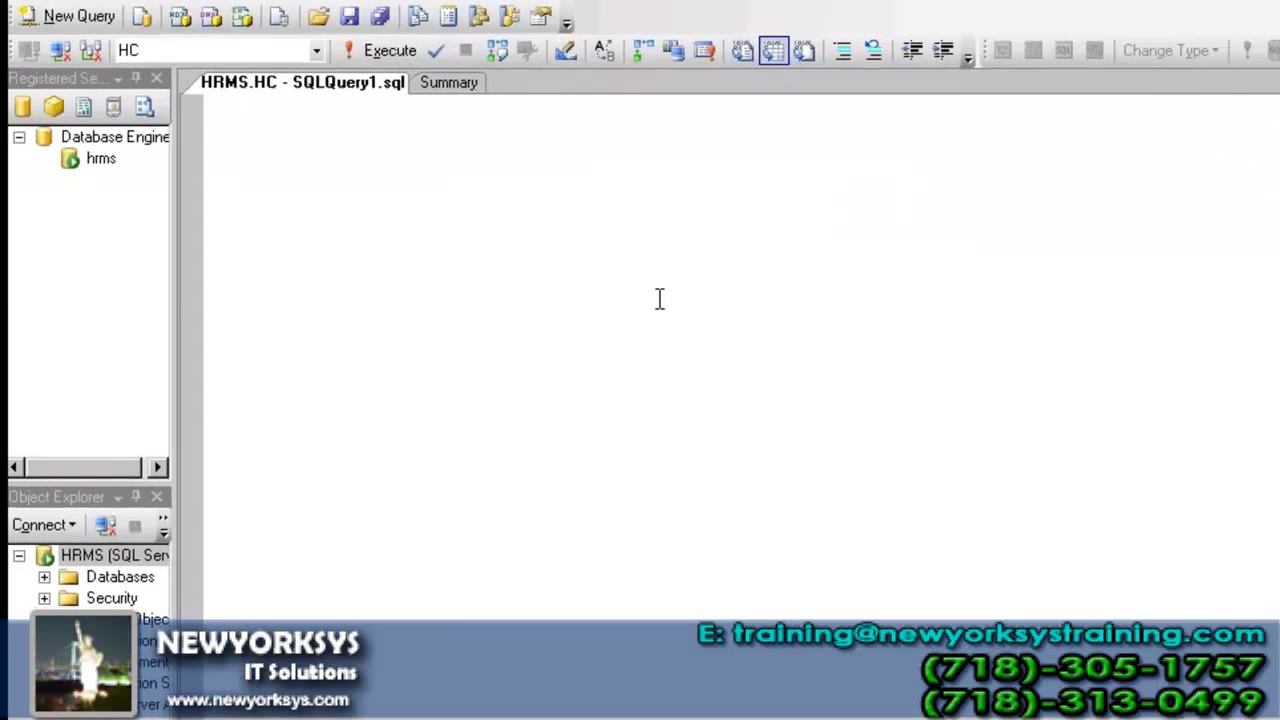
- Run SELECT * FROM PS_RAV_DEPN_TBL2 in SQL Server, then return to Application Designer
type("seec")
key("BackSpace")
key("BackSpace")
type(",lec")
key("BackSpace")
key("BackSpace")
key("BackSpace")
key("BackSpace")
type("l")
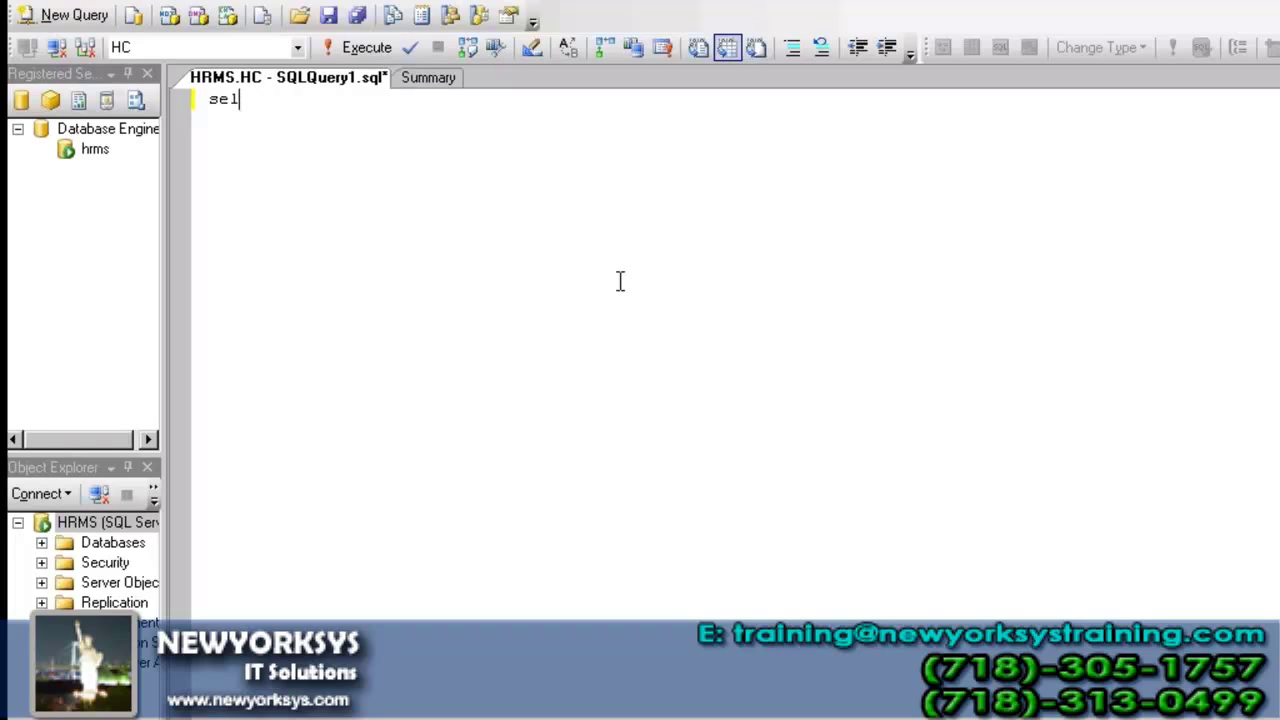
type("ect *")
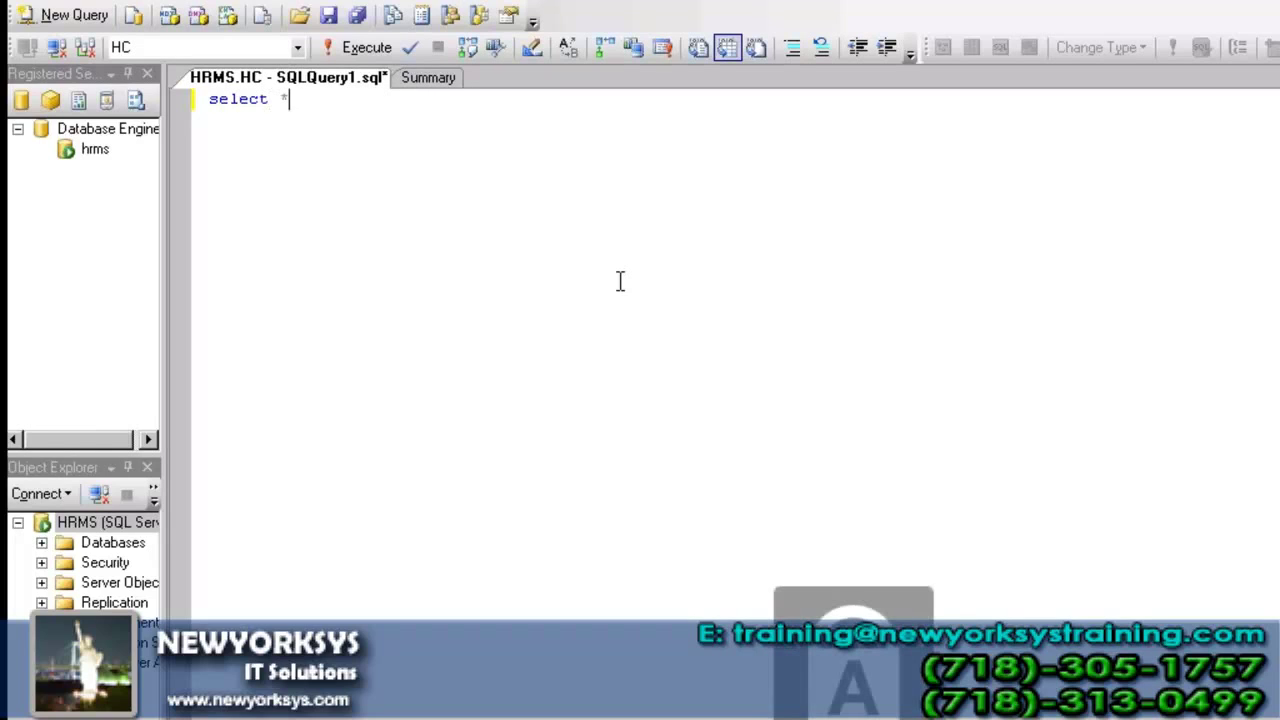
type(" FROM PS_")
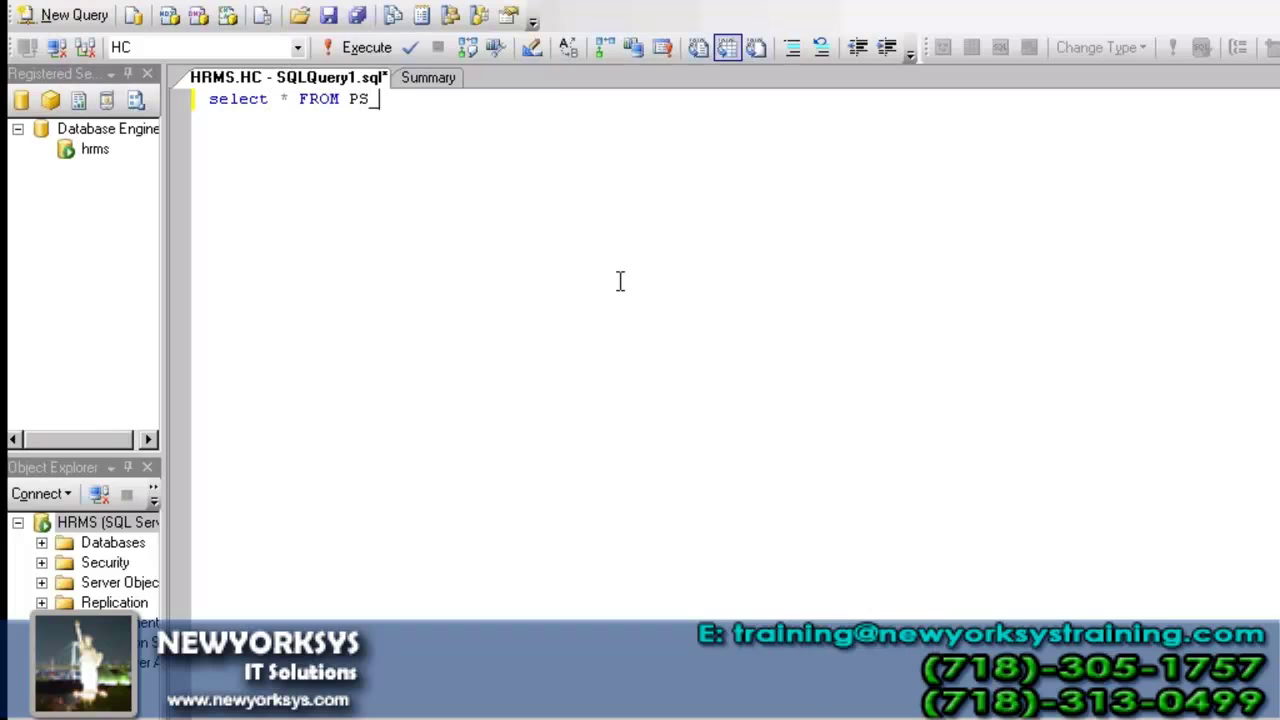
type("RAV_DEPN_")
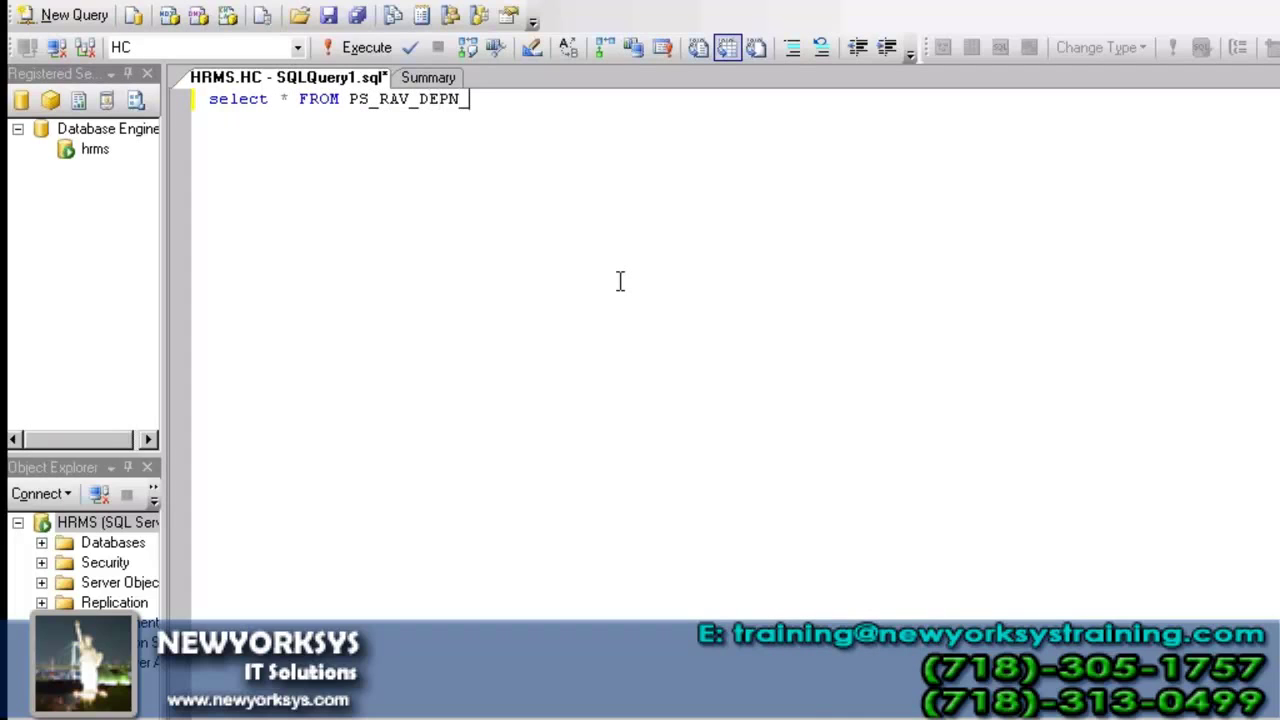
type("TBL2")
key("ctrl+a")
key("F5")
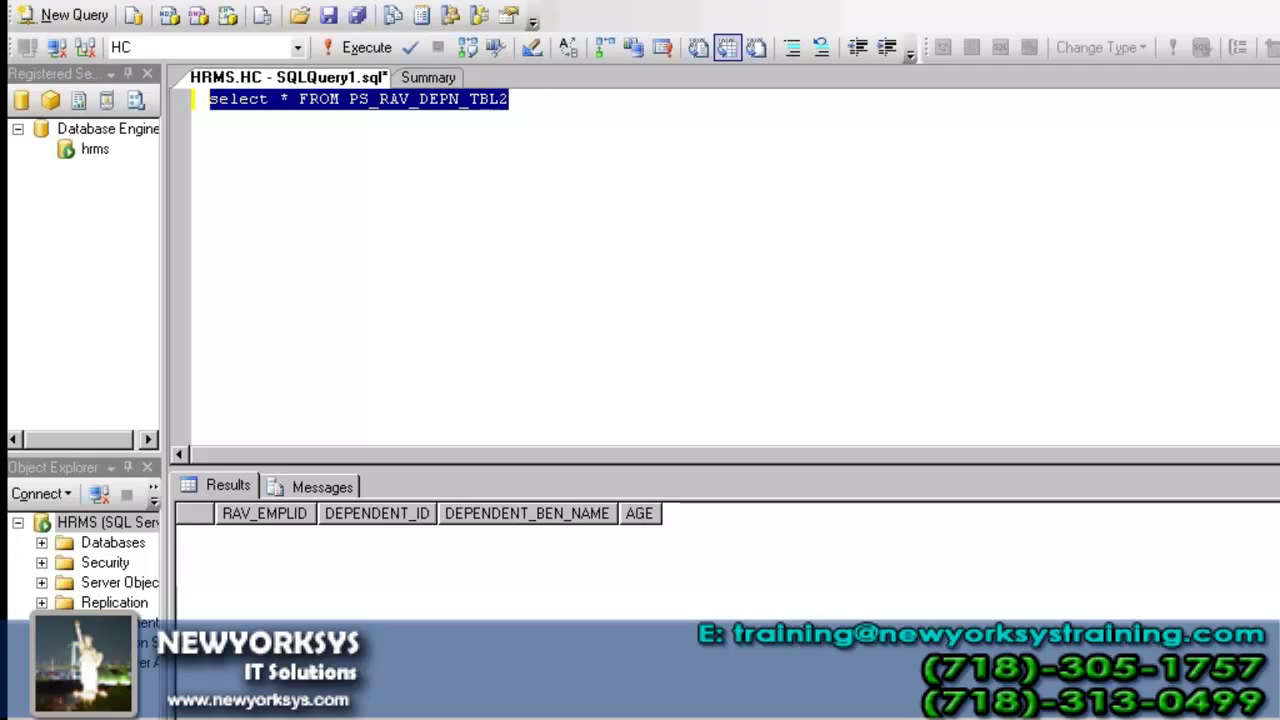
key("alt+Tab")
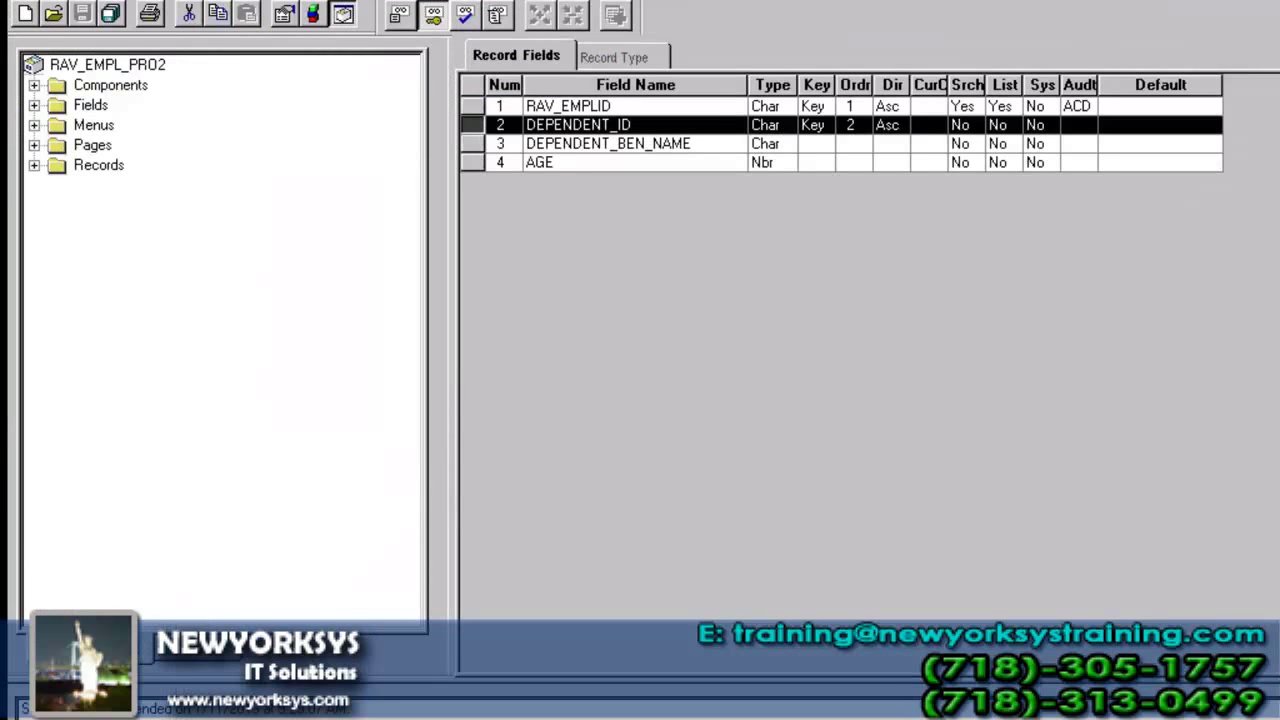
- Close the record and open RAV_EMPL_PAGE2 maximized, with RAV_DEPN_TBL2 selected under Records
key("ctrl+F4")
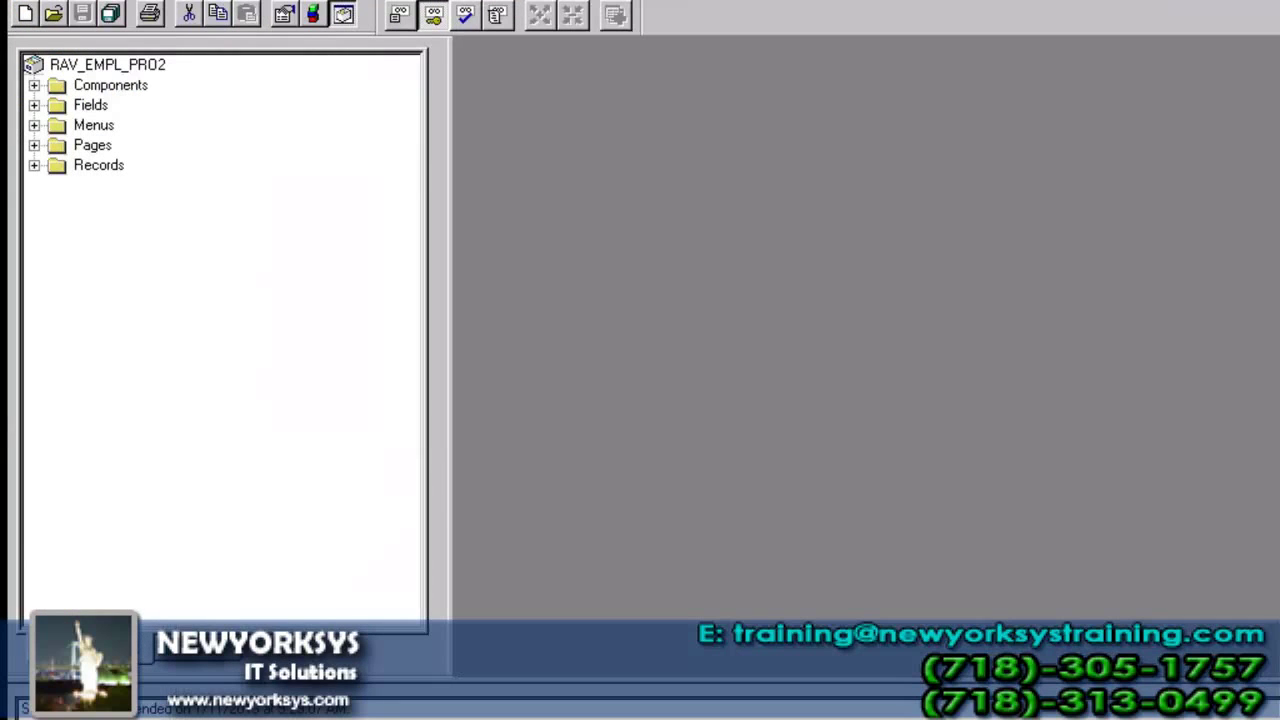
left_click(34, 143)
double_click(172, 162)
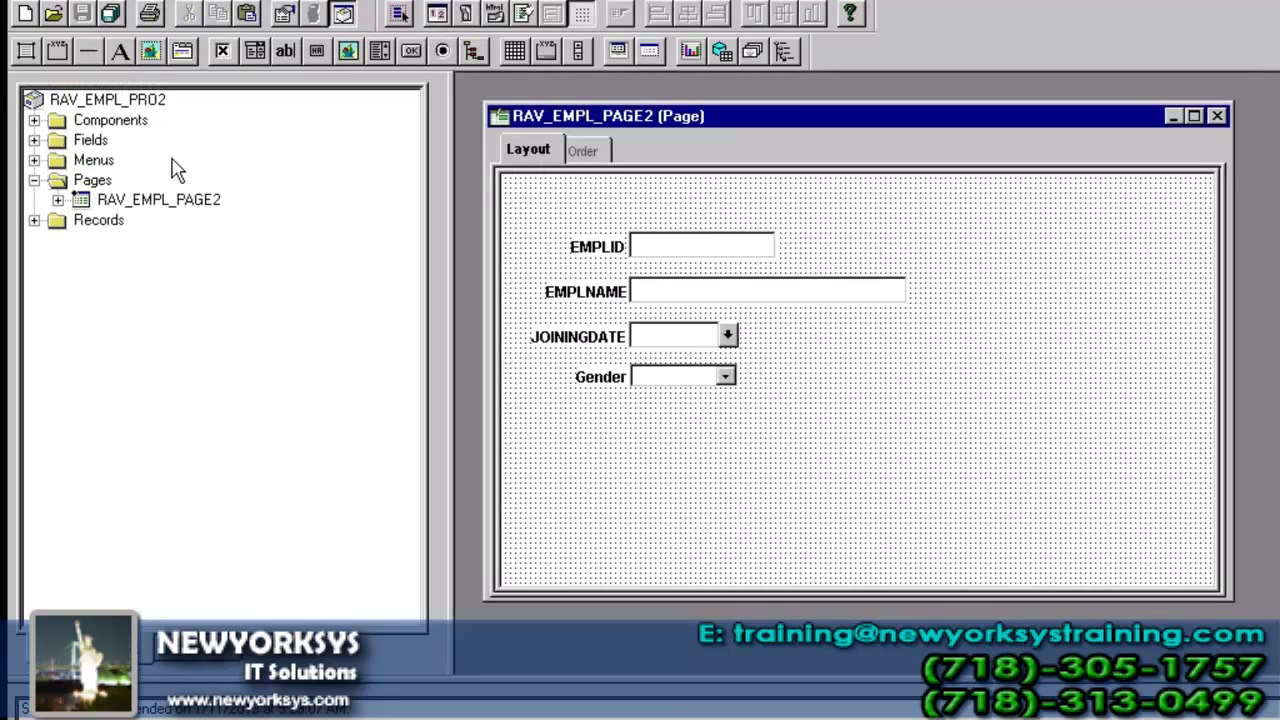
double_click(805, 118)
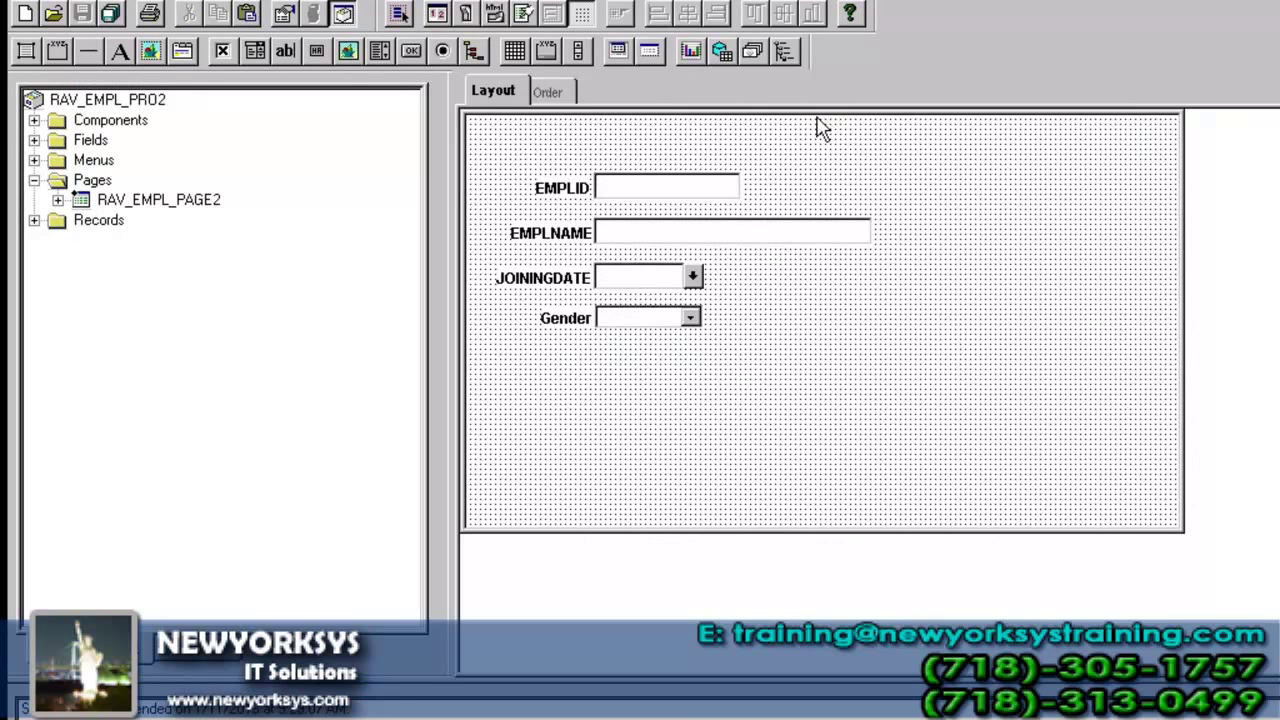
left_click(34, 220)
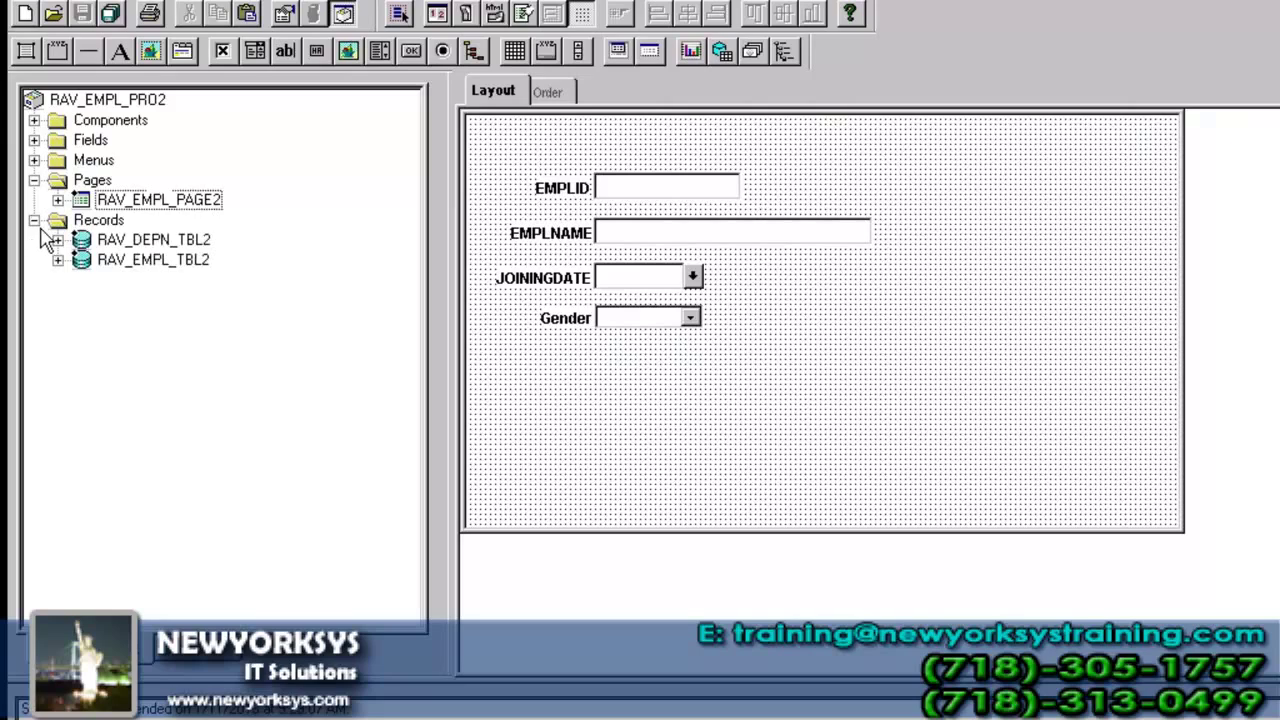
left_click(182, 244)
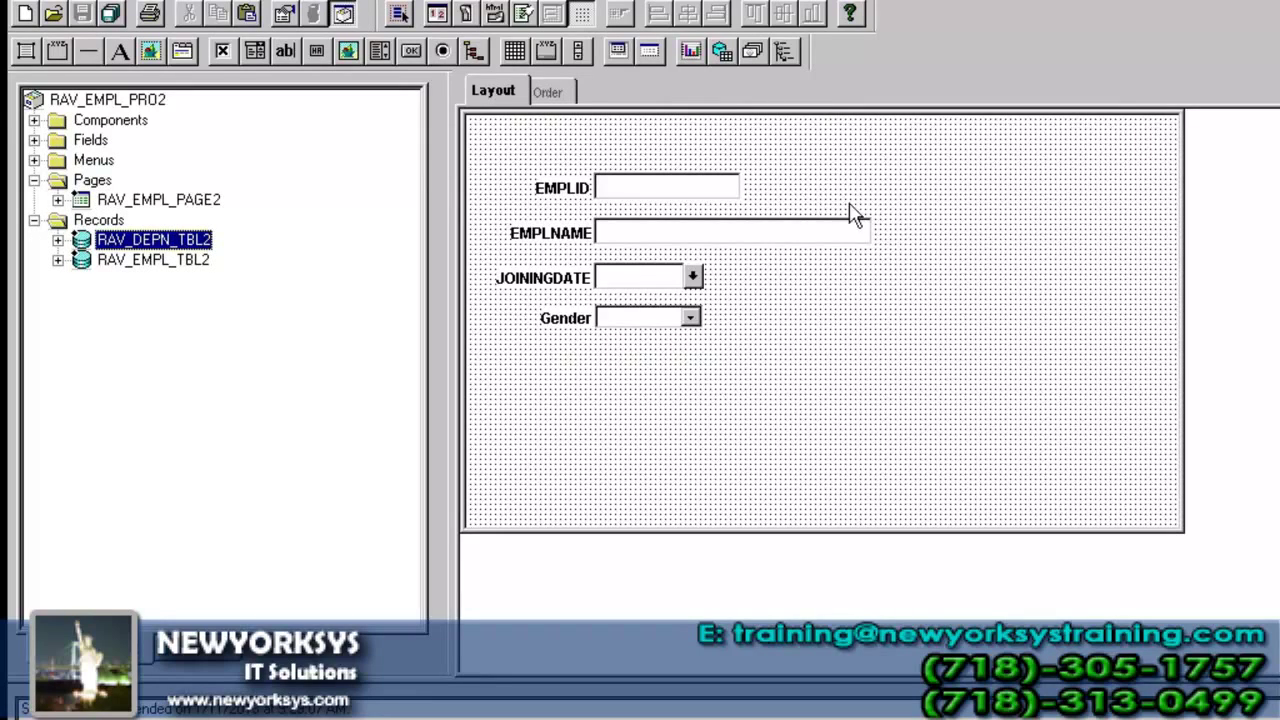
- Arrange EMPLID beside EMPLNAME on the top row, JOININGDATE beside Gender below
left_click(679, 186)
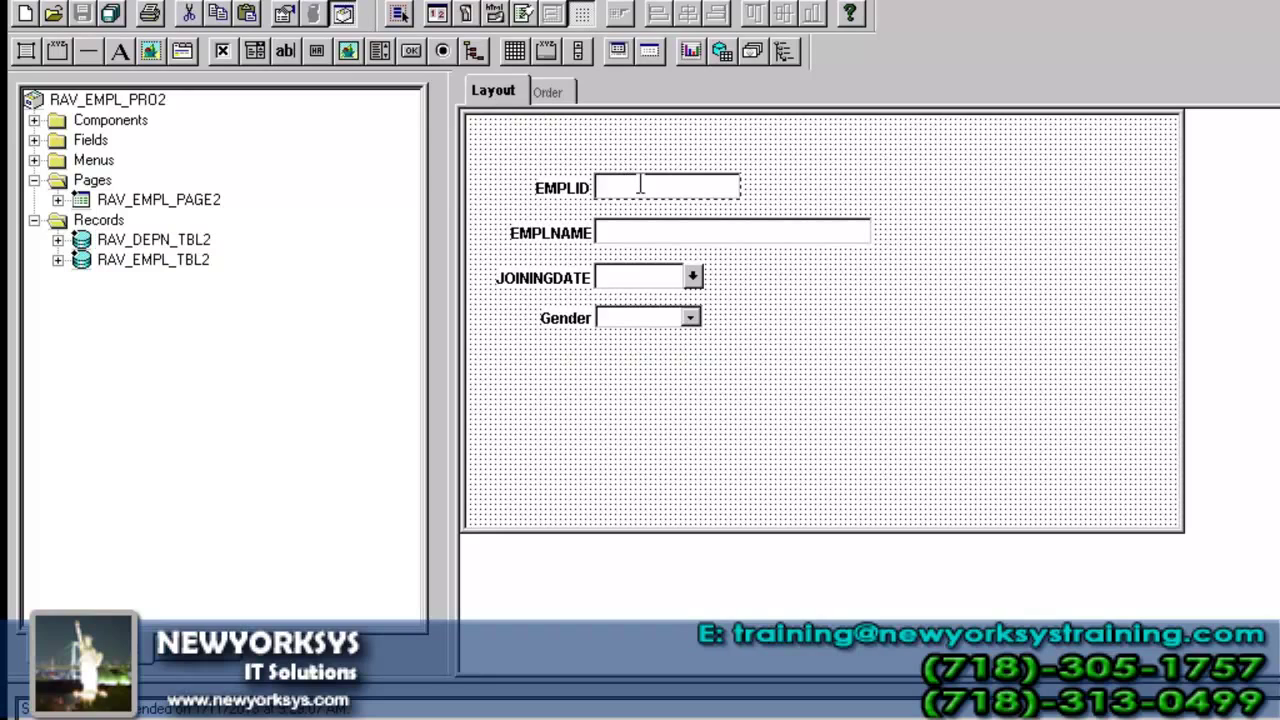
left_click_drag(614, 187, 593, 168)
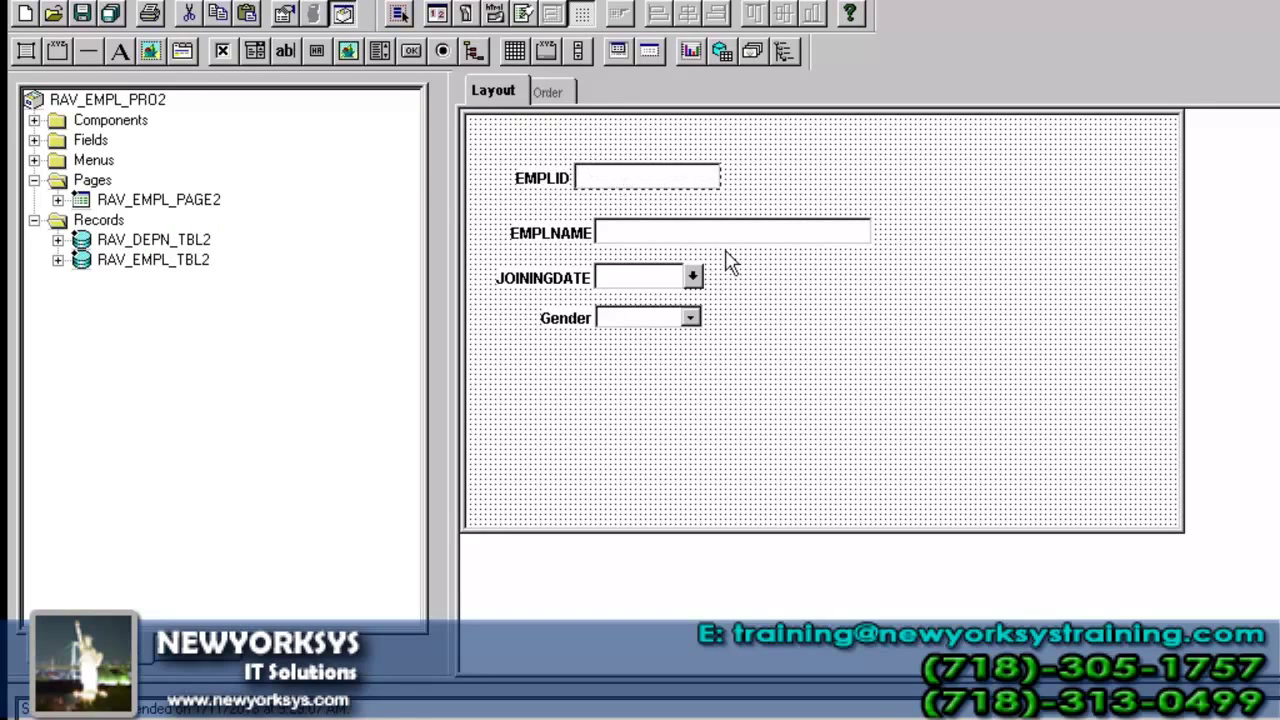
left_click_drag(829, 229, 1155, 166)
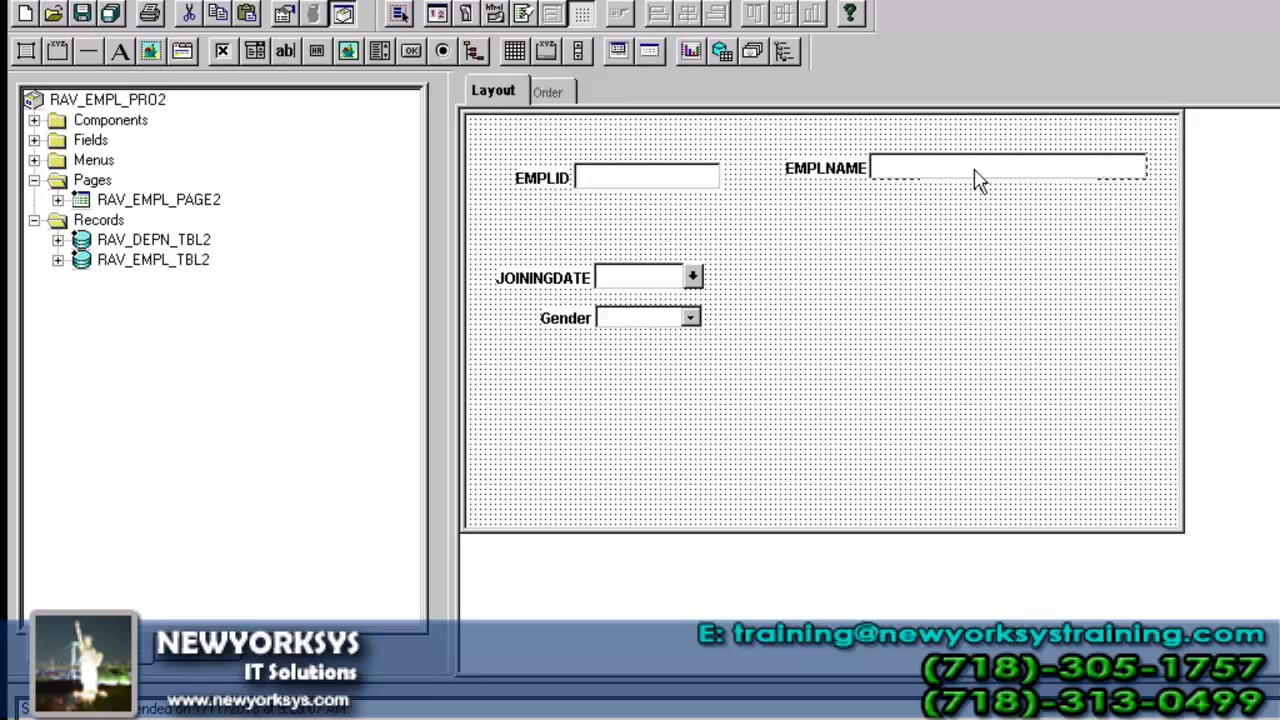
left_click_drag(1035, 190, 1034, 177)
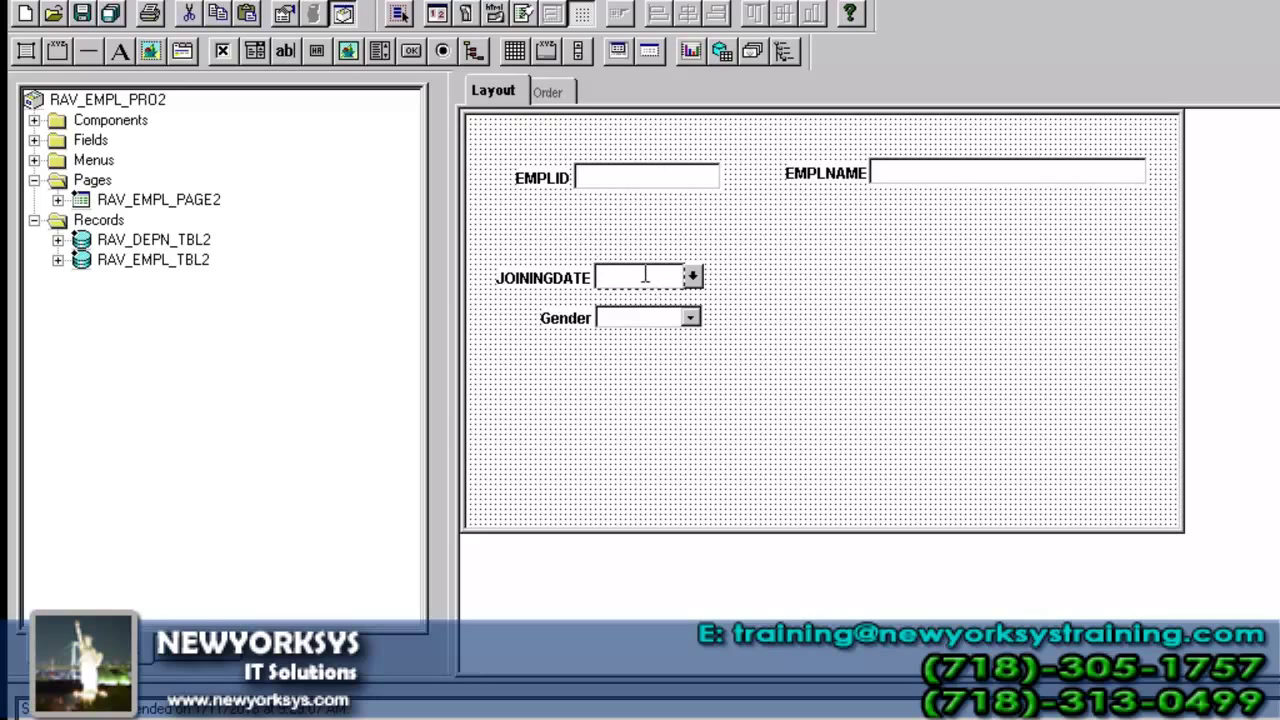
left_click_drag(614, 243, 600, 209)
left_click(645, 333)
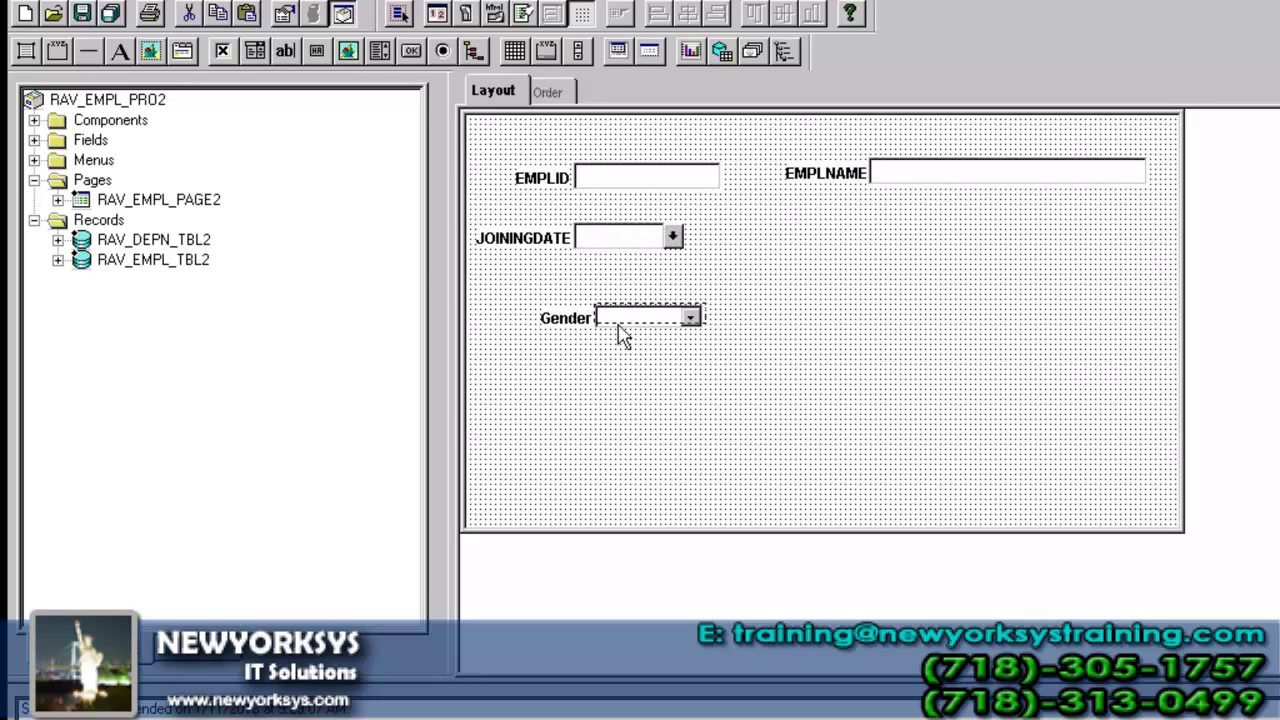
left_click_drag(640, 320, 932, 258)
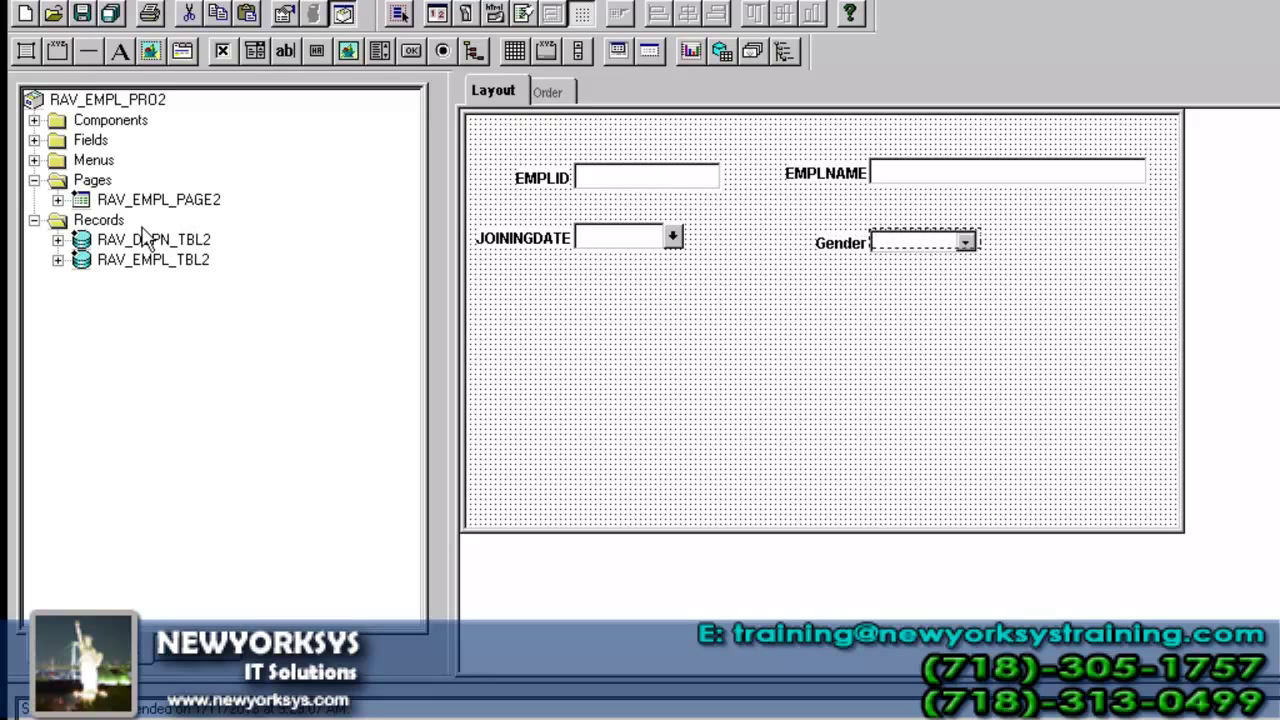
- Delete a misplaced DEPENDENT_ID field from the page and save it
left_click(58, 240)
left_click_drag(200, 282, 598, 313)
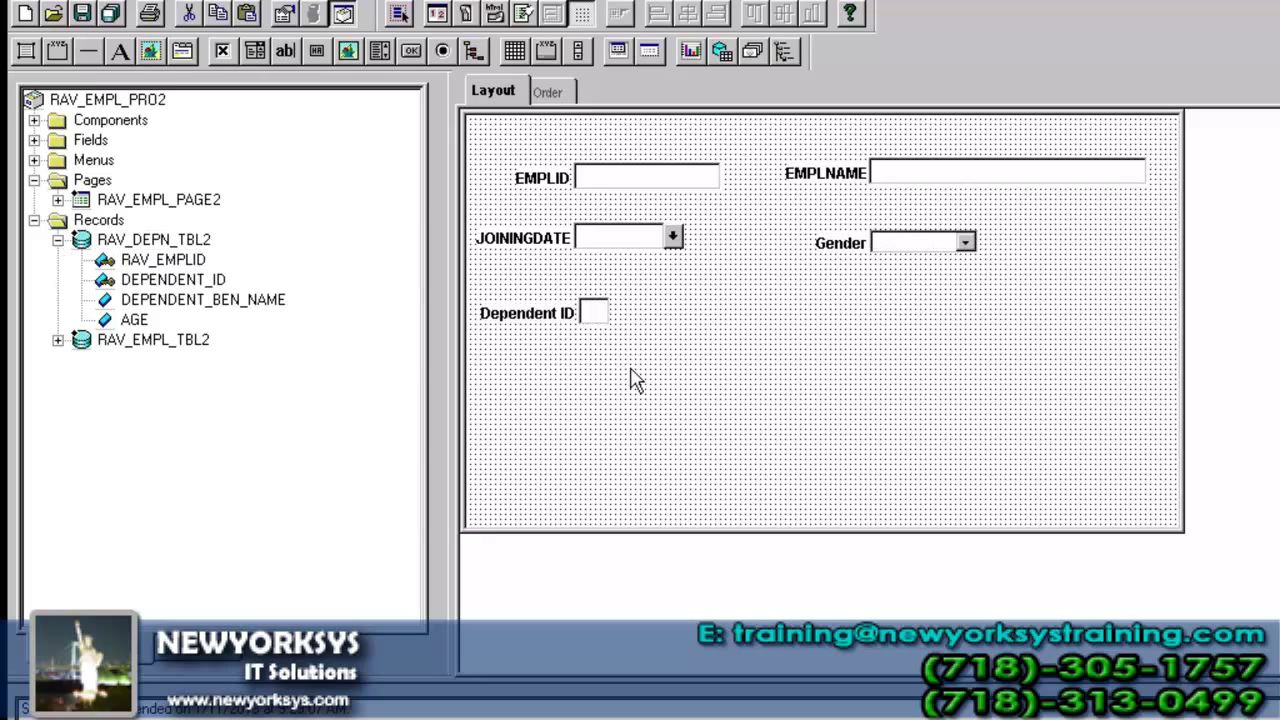
key("Delete")
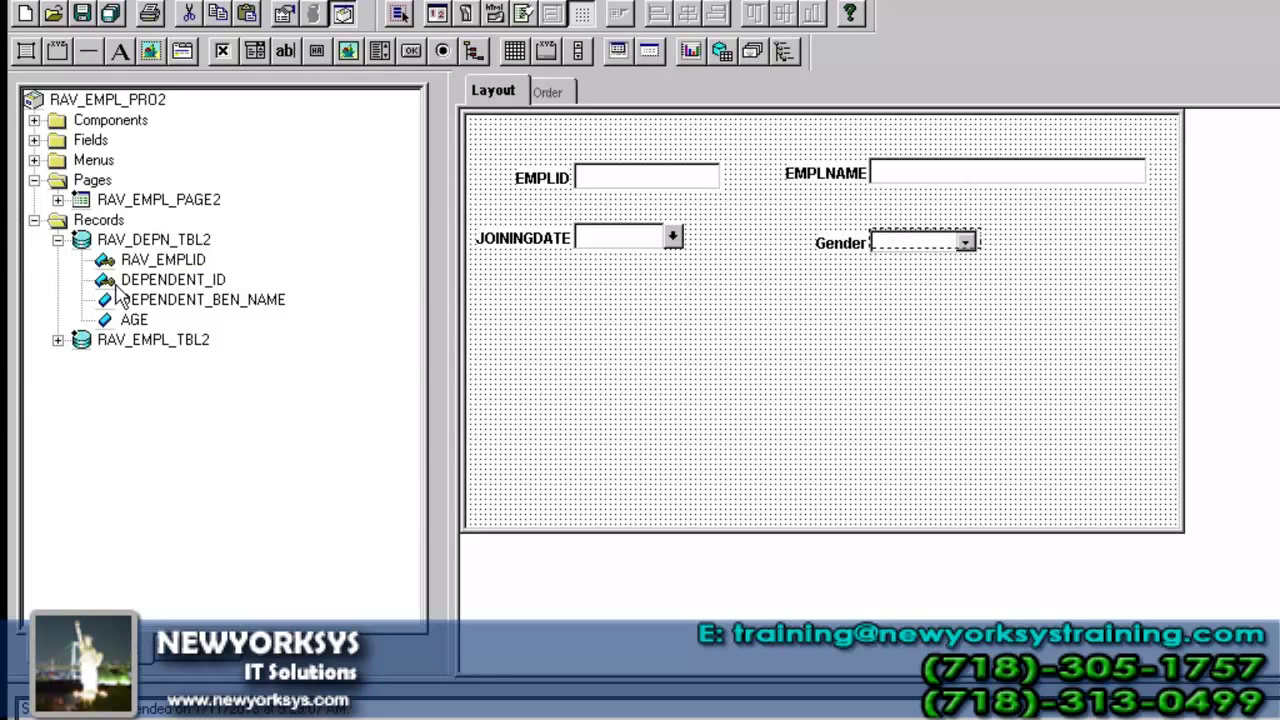
left_click(82, 12)
- Draw a scroll area below the employee fields holding DEPENDENT_ID, DEPENDENT_BEN_NAME and AGE
left_click(170, 2)
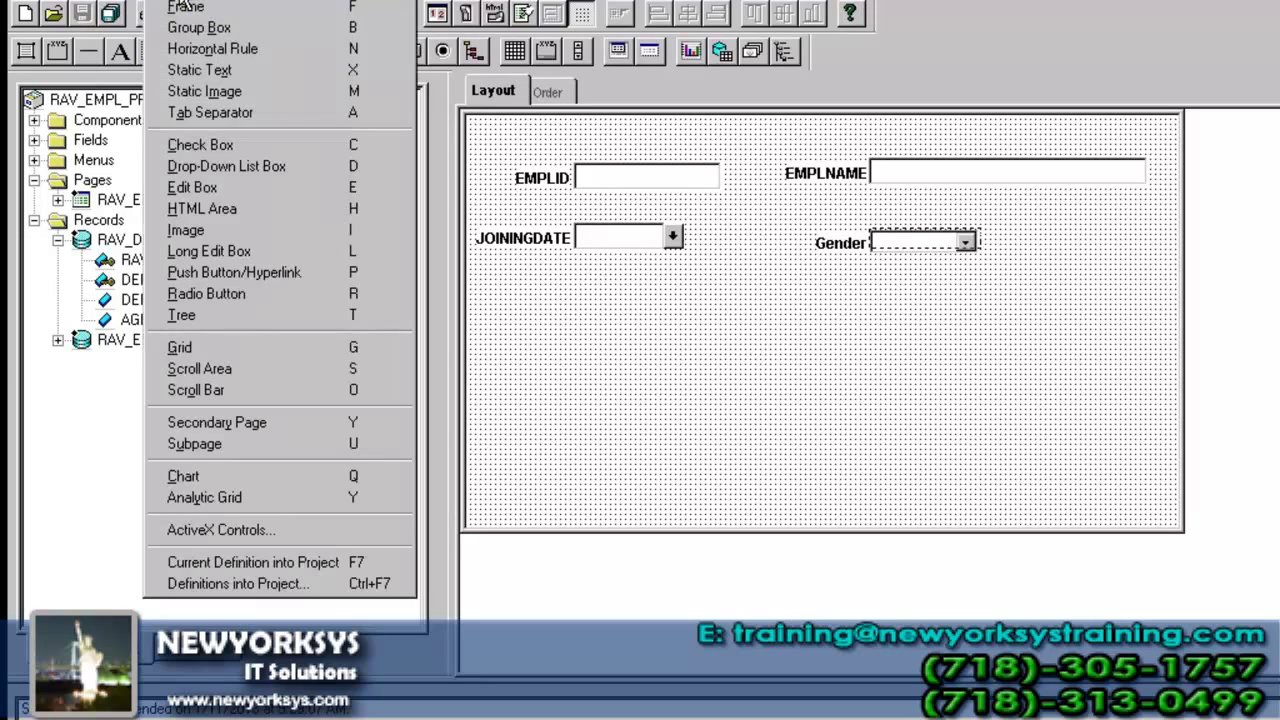
left_click(224, 370)
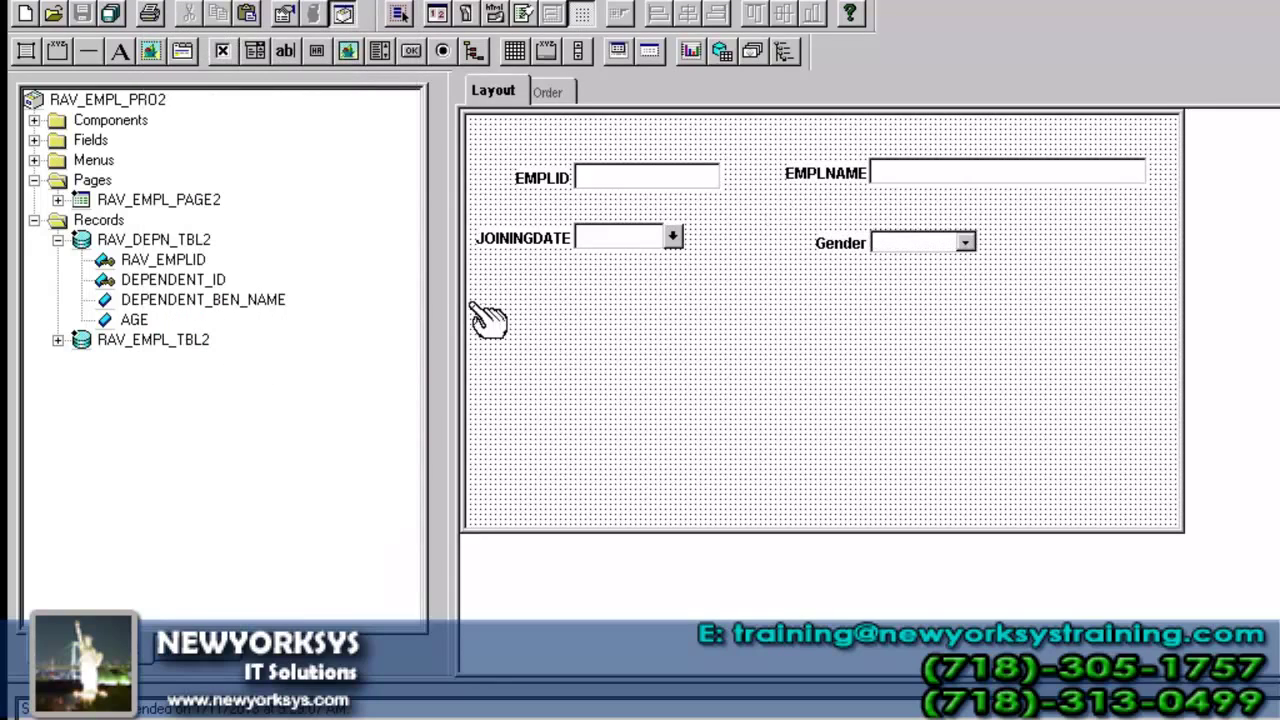
left_click_drag(482, 296, 1166, 500)
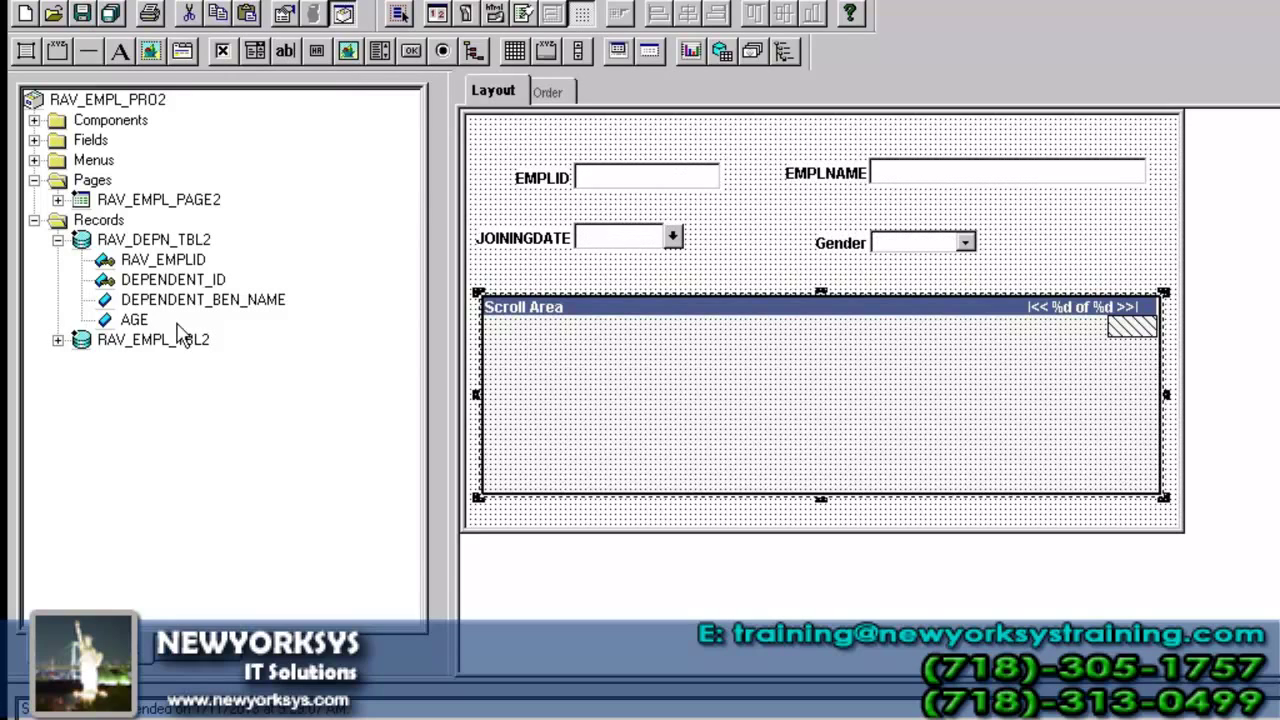
left_click_drag(203, 287, 617, 352)
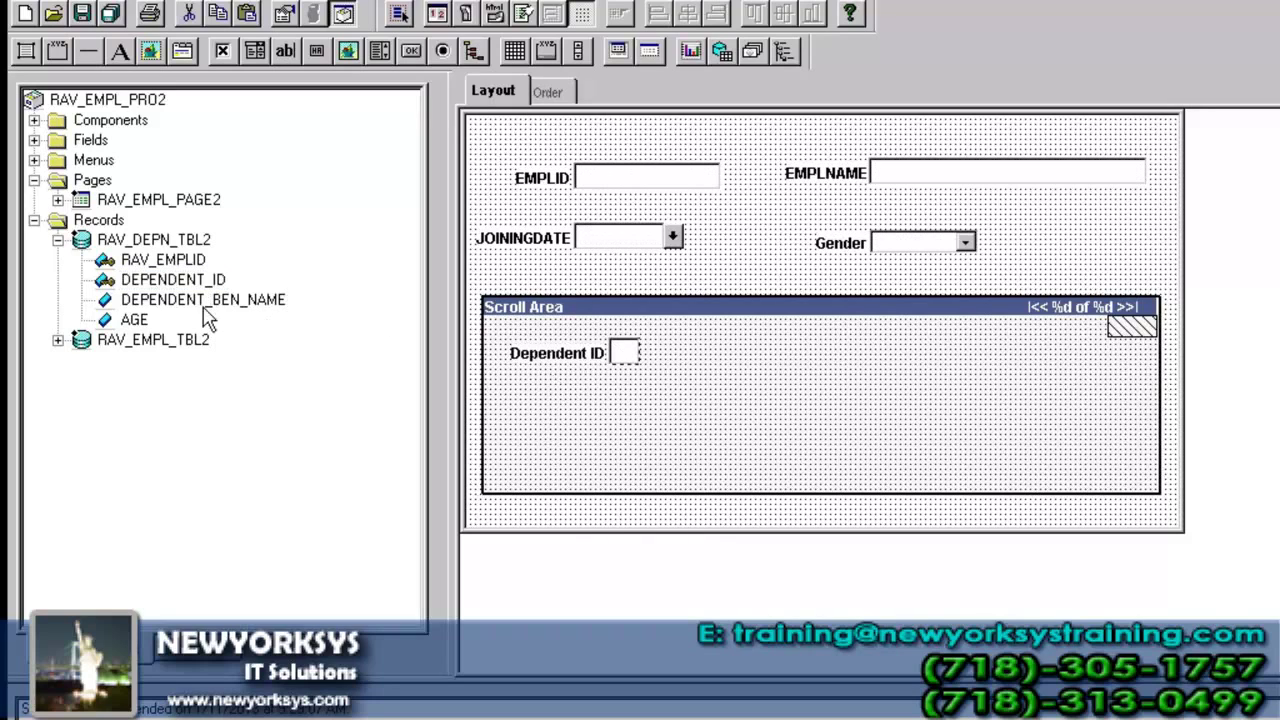
left_click_drag(215, 299, 612, 388)
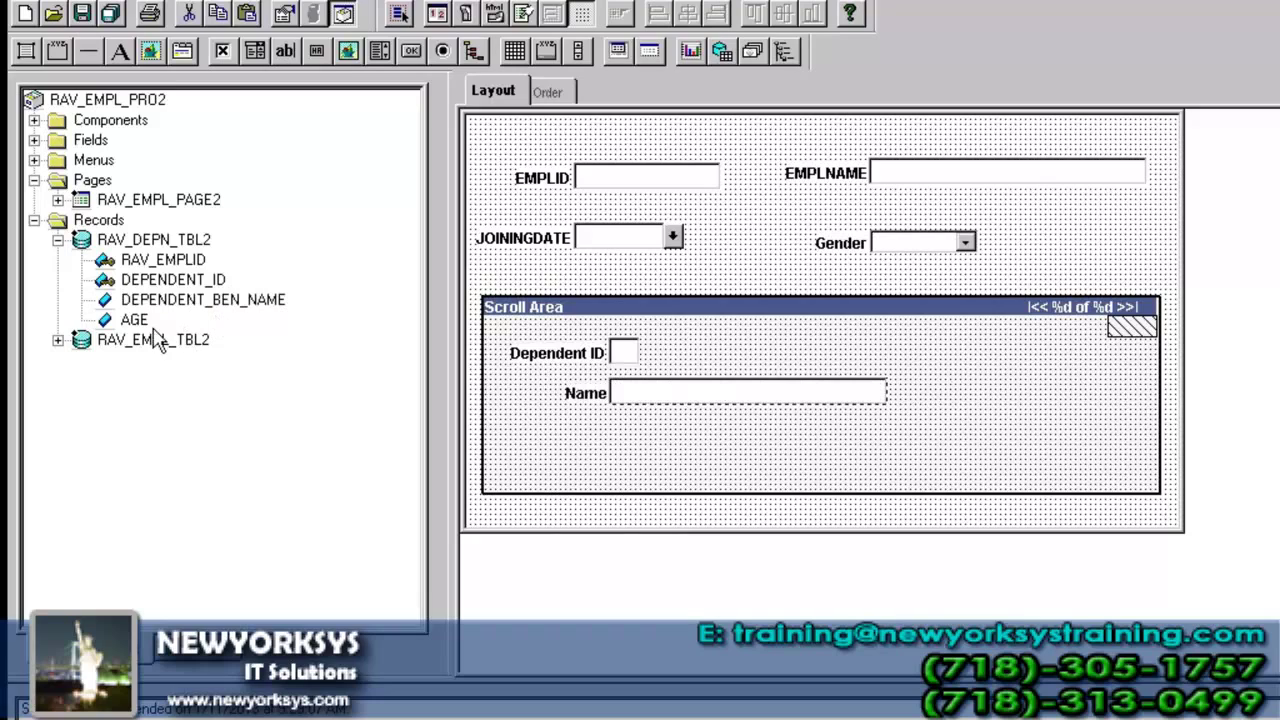
left_click_drag(134, 320, 609, 421)
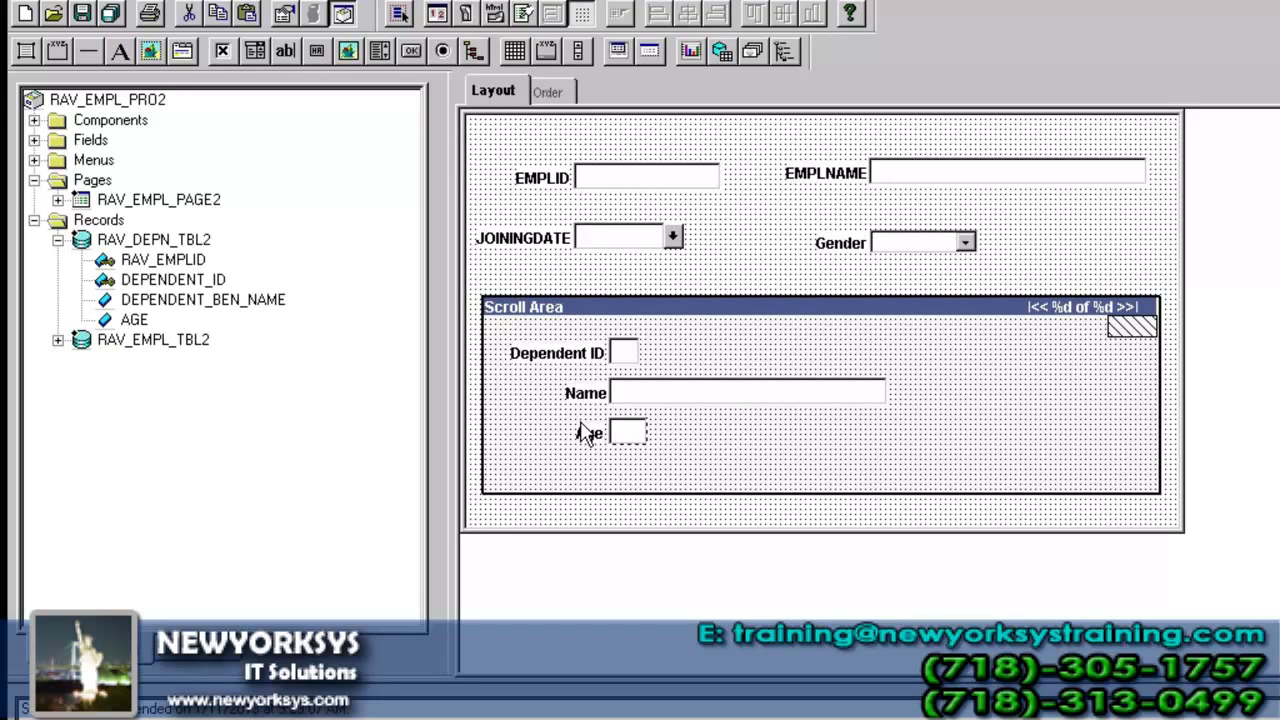
- Inspect the Order tab levels of all seven page fields, widening the Lvl column
left_click(559, 93)
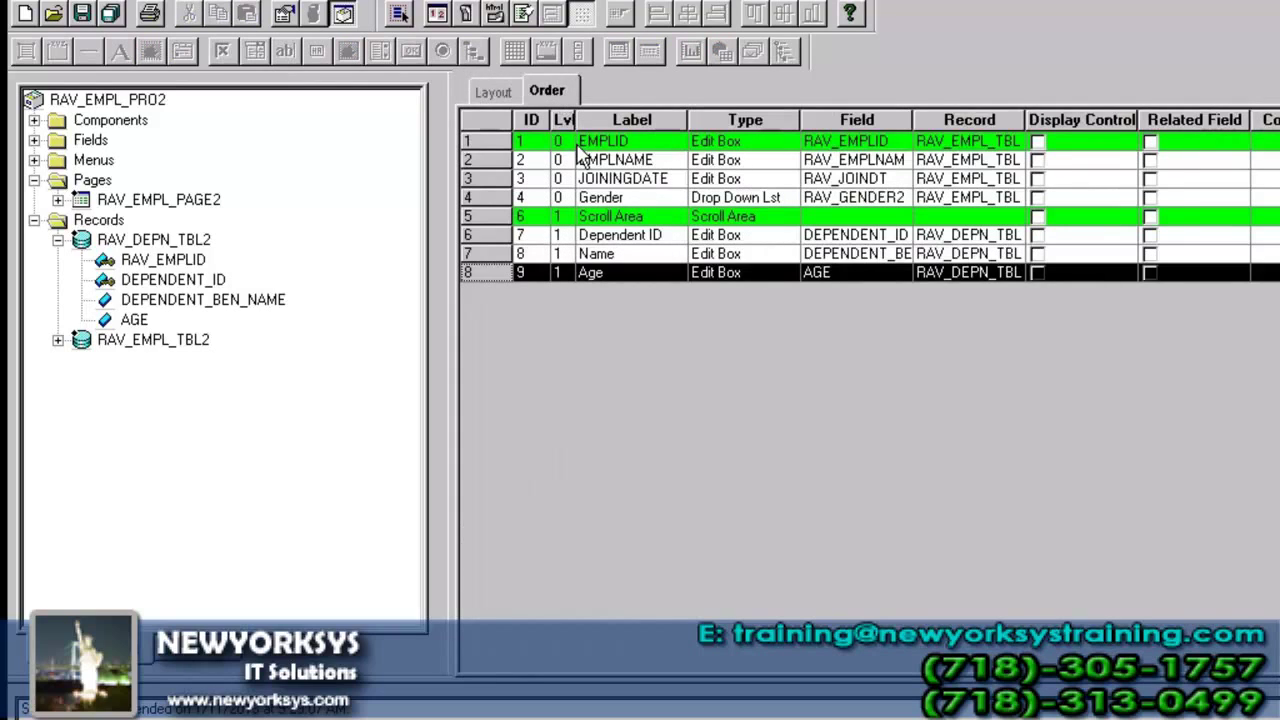
left_click_drag(575, 119, 617, 119)
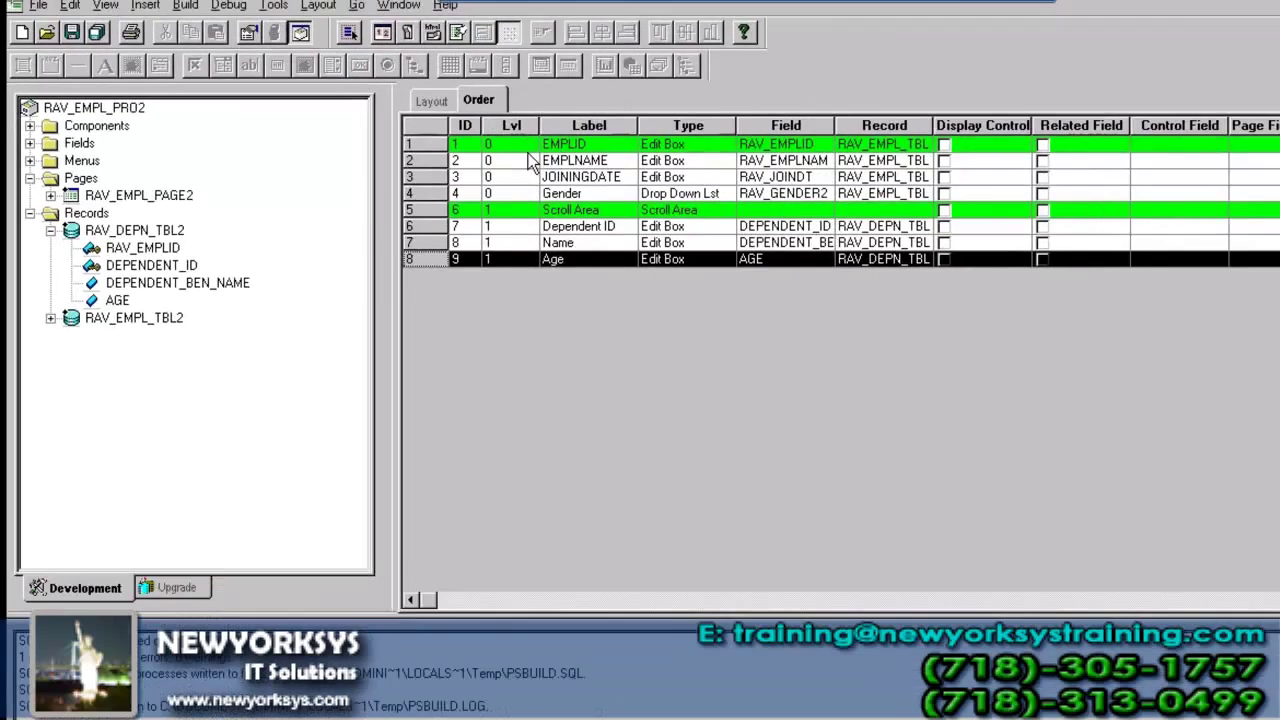
left_click(522, 145)
left_click(521, 162)
left_click(521, 179)
left_click(521, 195)
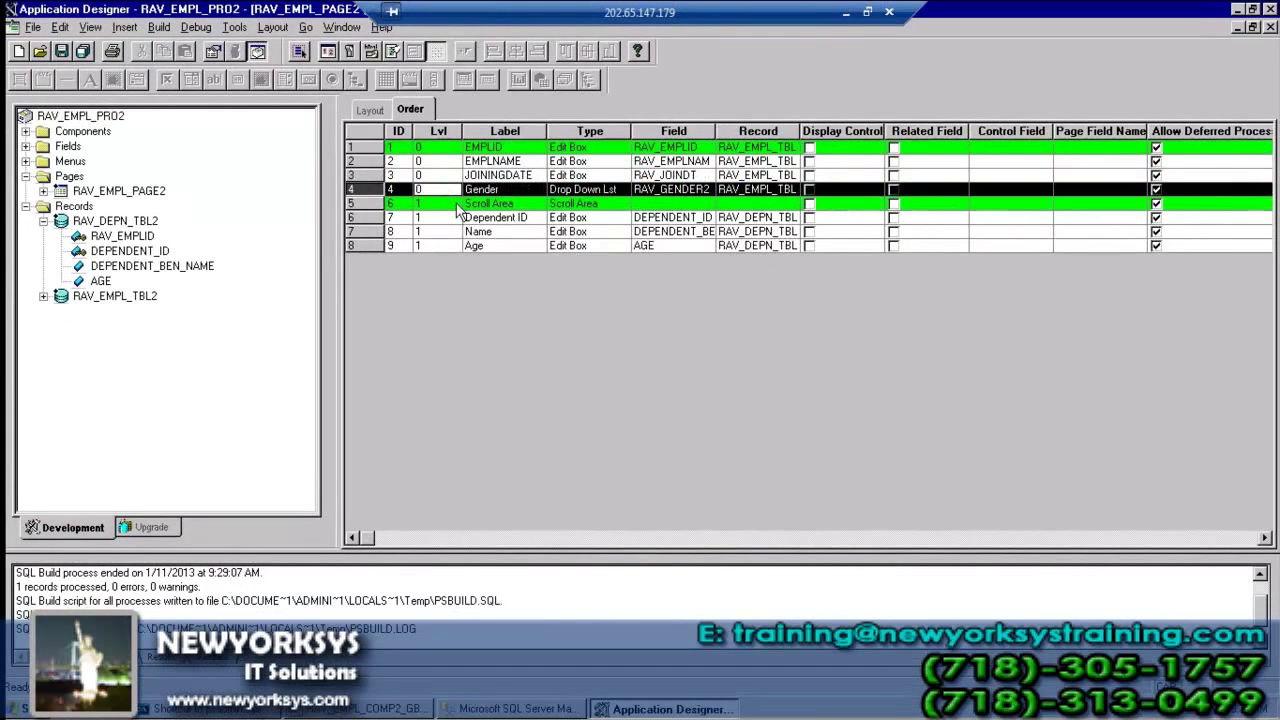
left_click(452, 217)
left_click(452, 231)
left_click(452, 246)
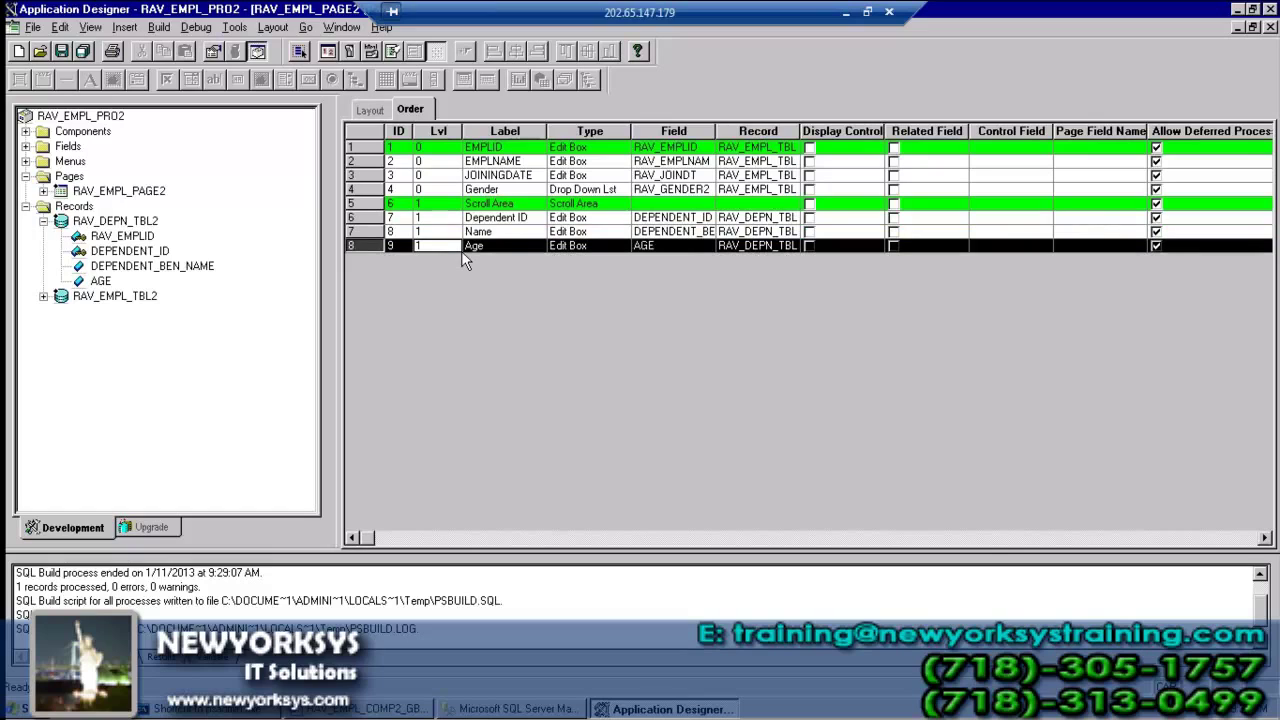
- Compare level-0 employee rows with level-1 dependent rows, then return to the layout
left_click(450, 190)
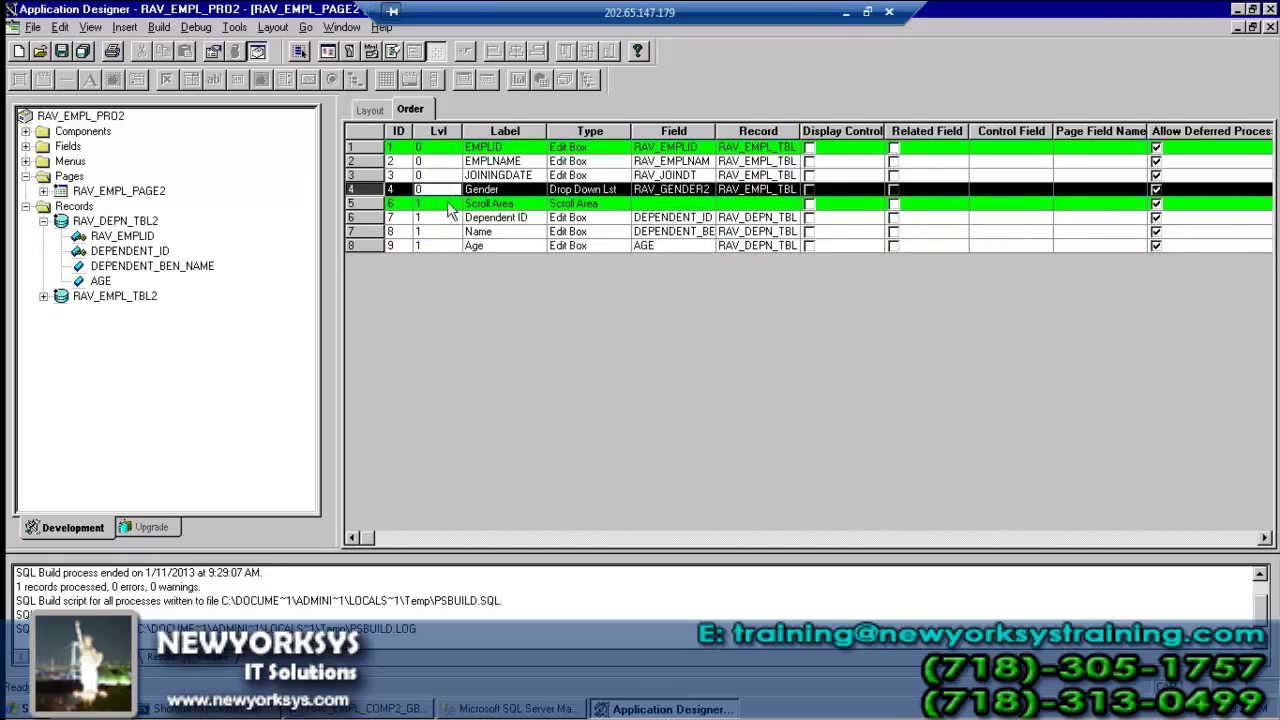
left_click(452, 217)
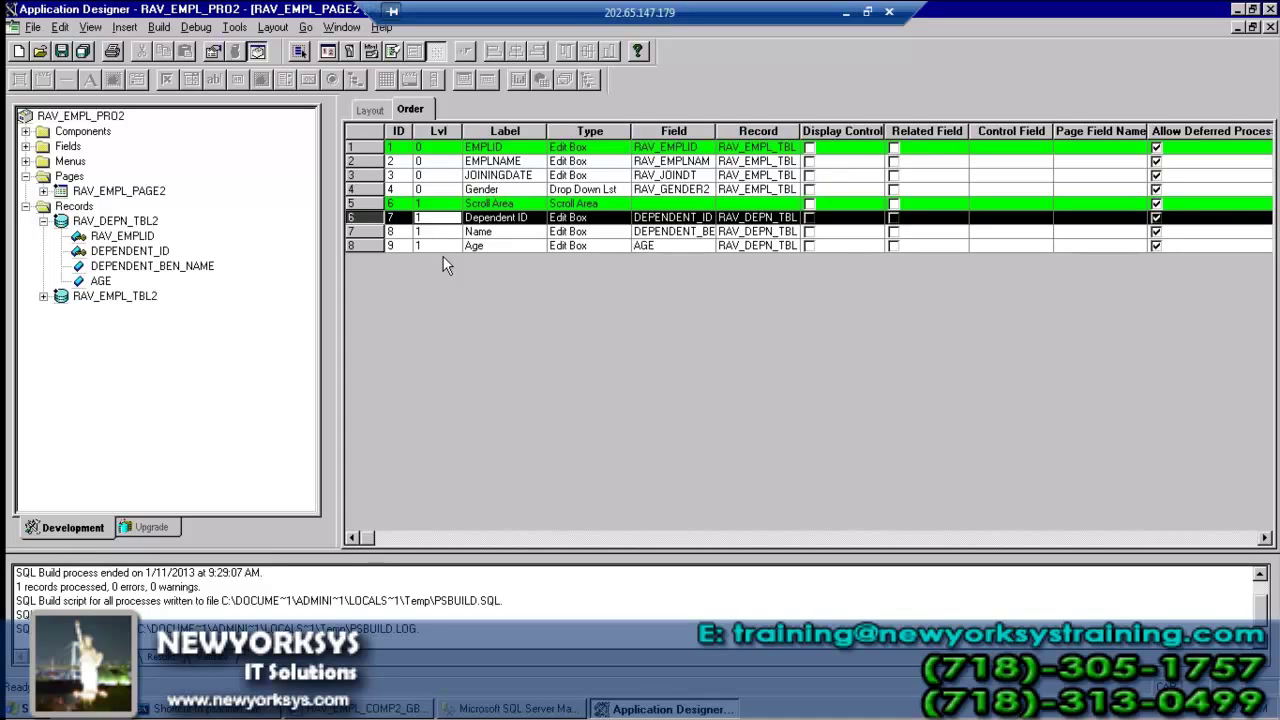
left_click(430, 177)
left_click(440, 231)
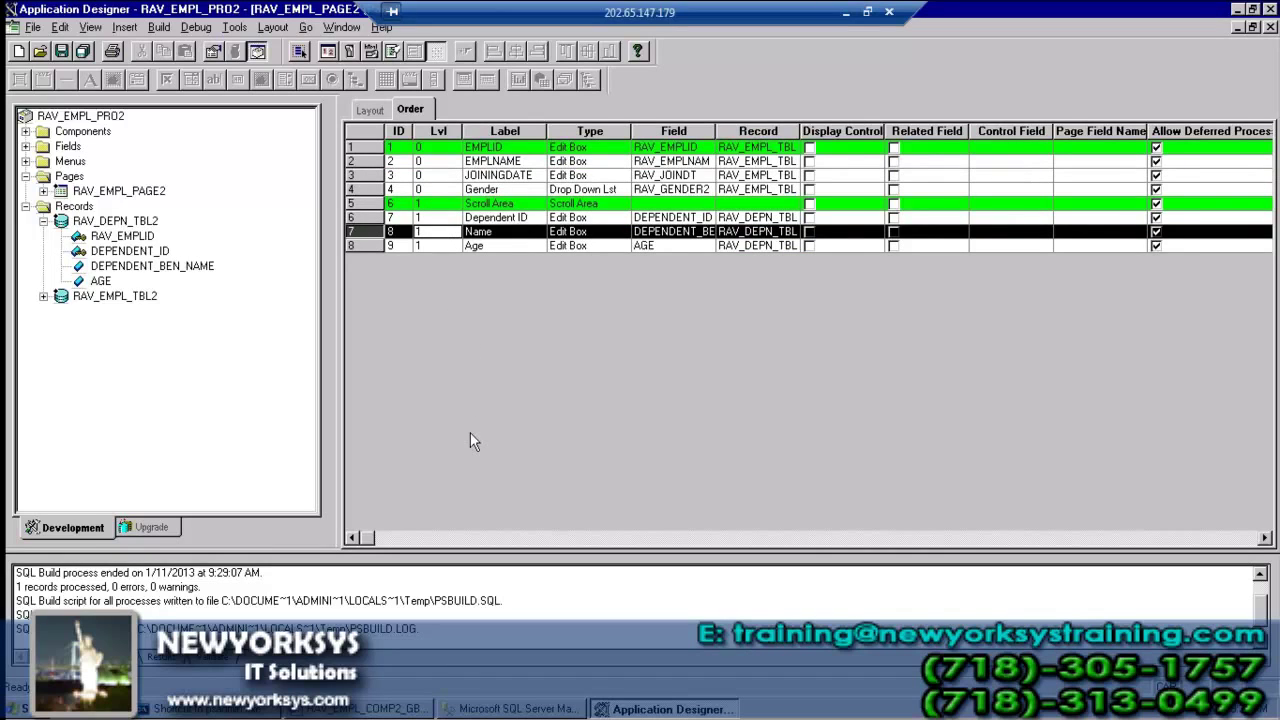
left_click(370, 110)
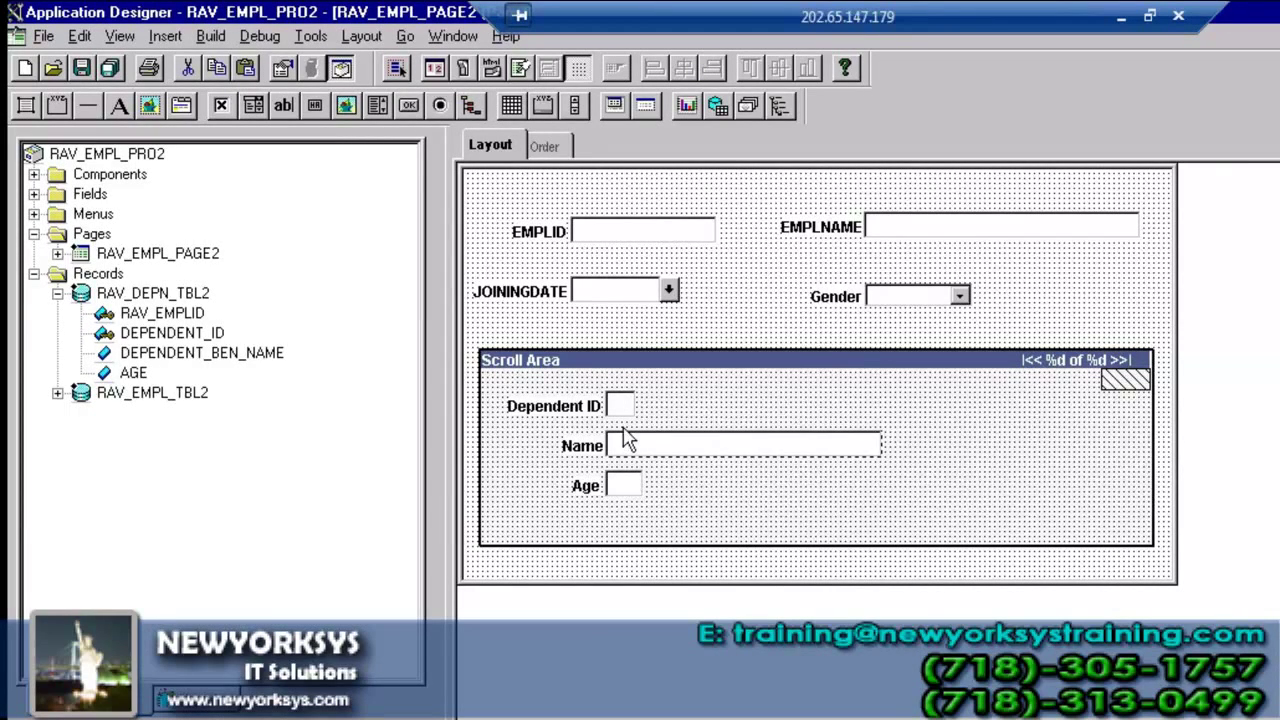
- Inspect the scroll area and Dependent ID edit box, then save RAV_EMPL_PAGE2
left_click(623, 431)
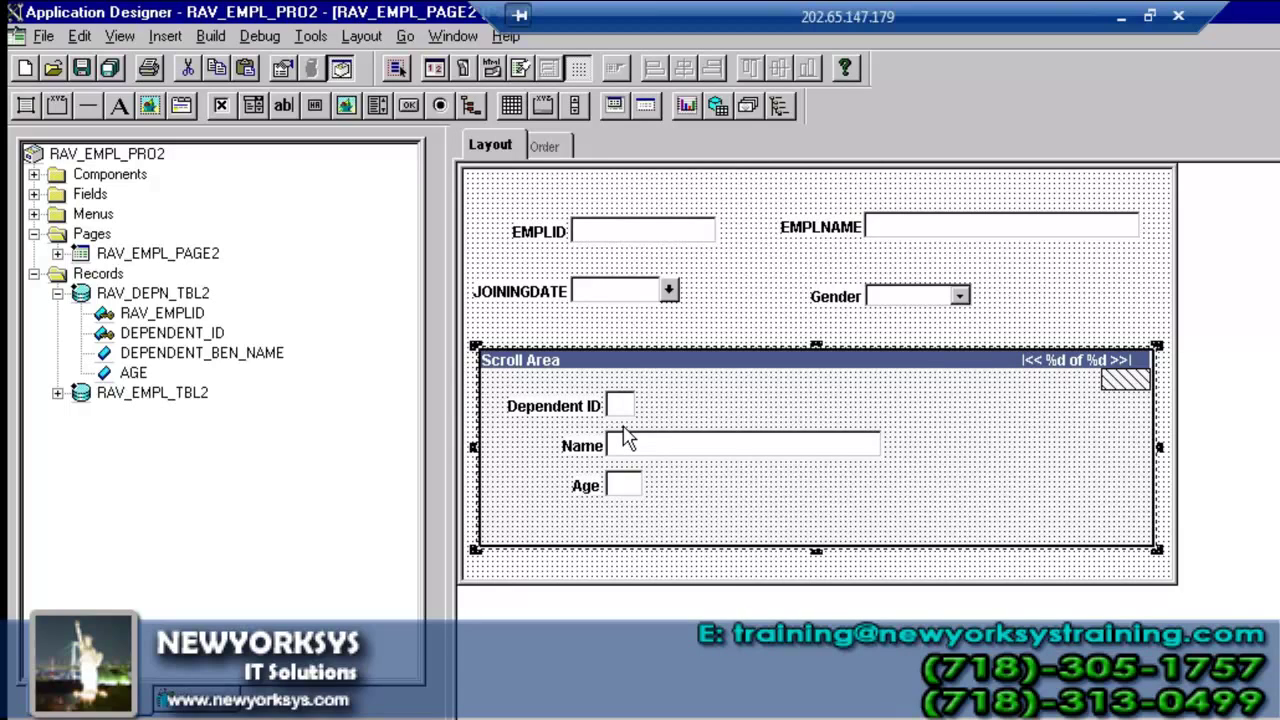
left_click(626, 403)
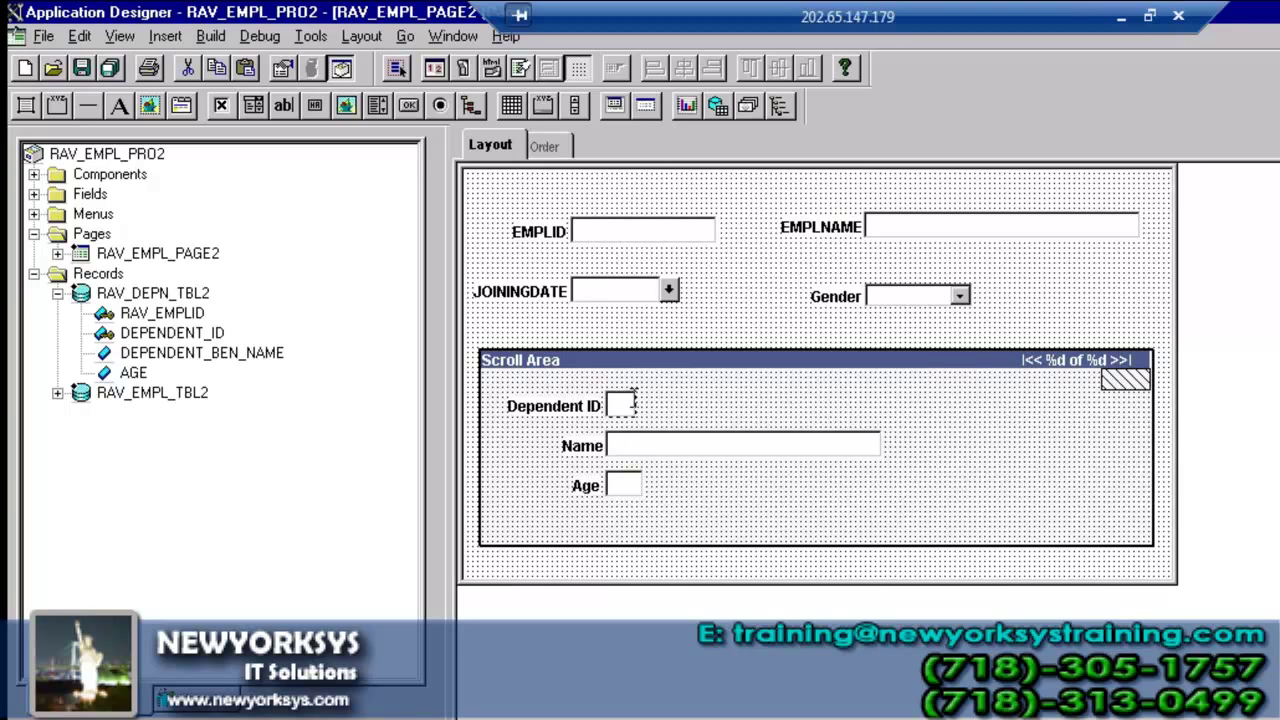
left_click(760, 395)
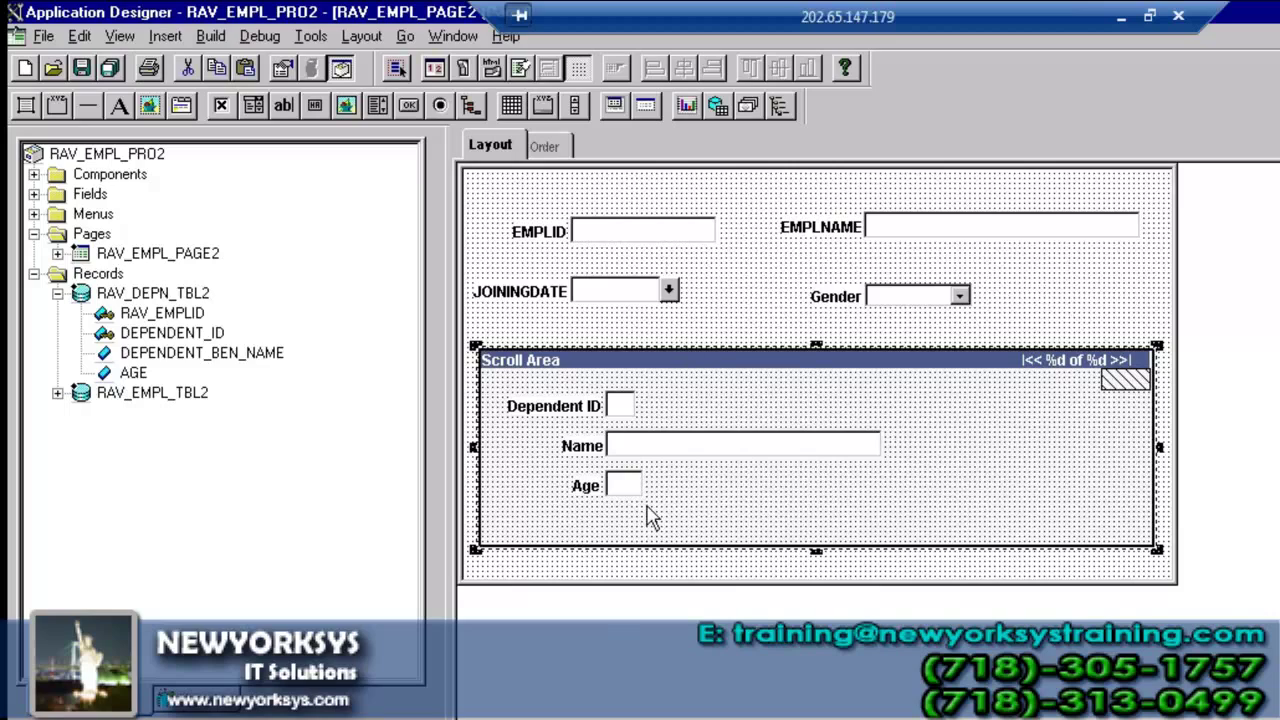
left_click(82, 67)
- Preview RAV_EMPL_PAGE2 in Internet Explorer 6.00
left_click(362, 36)
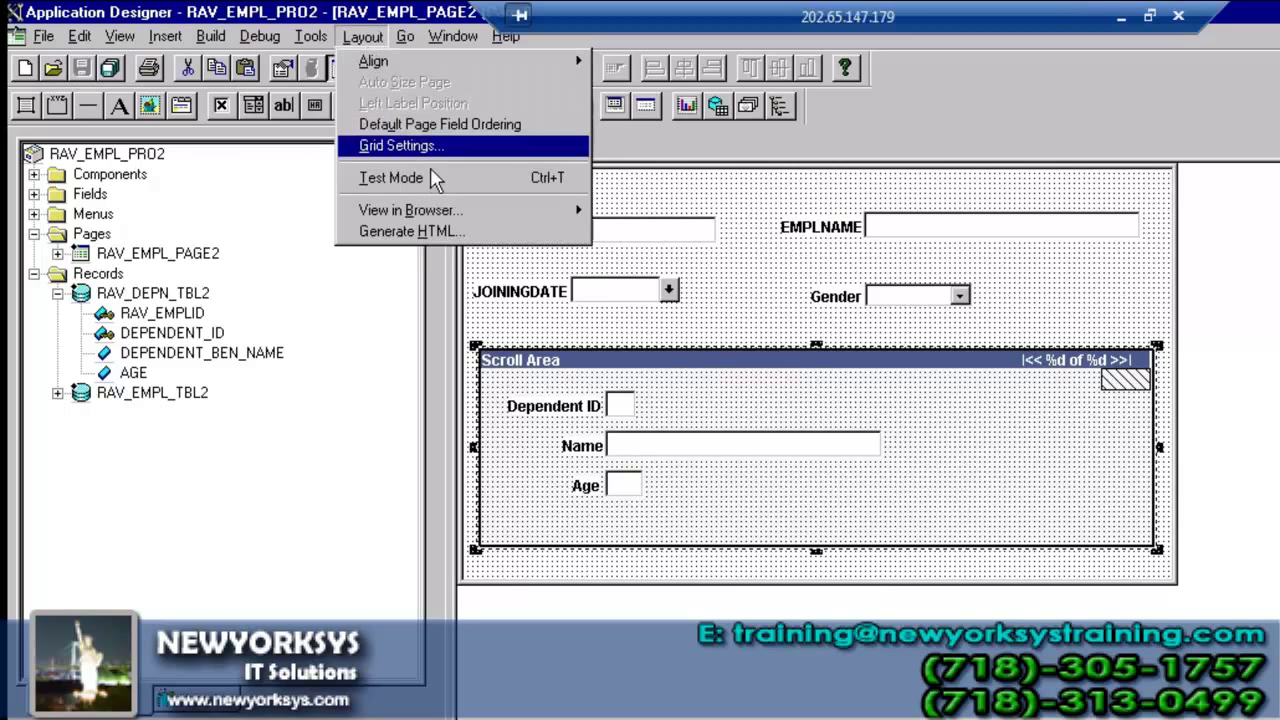
mouse_move(440, 214)
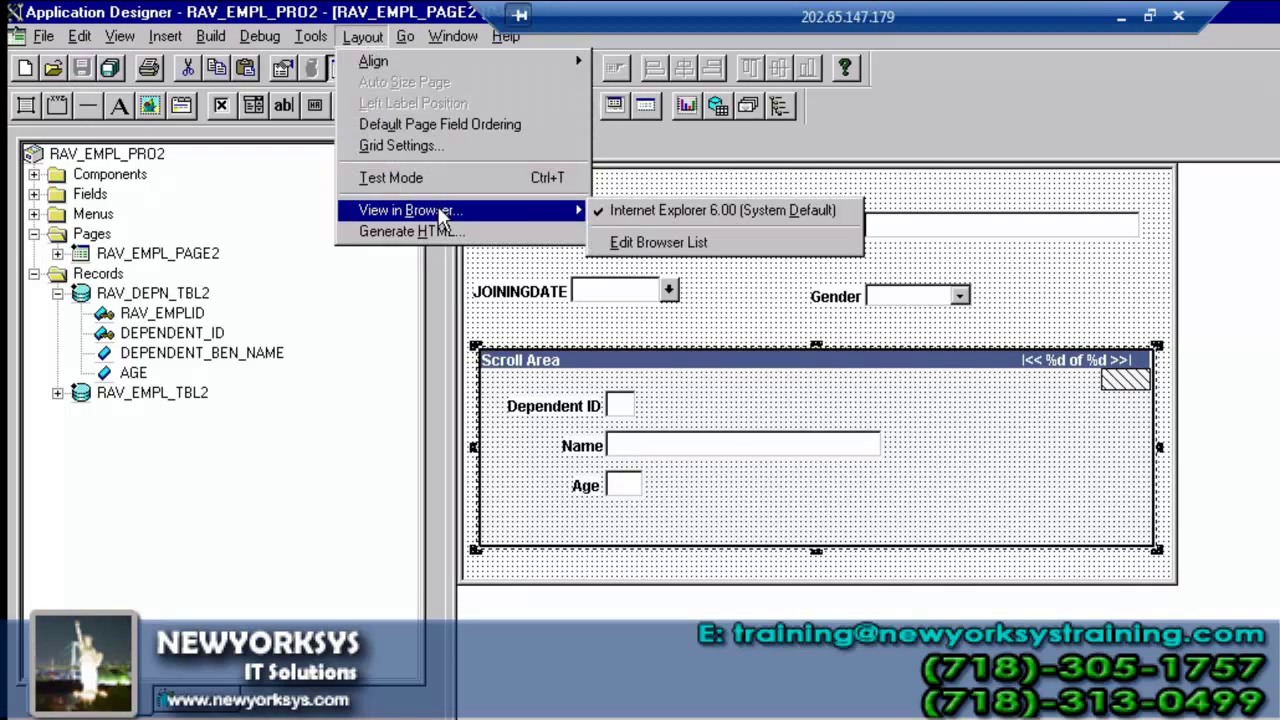
left_click(675, 210)
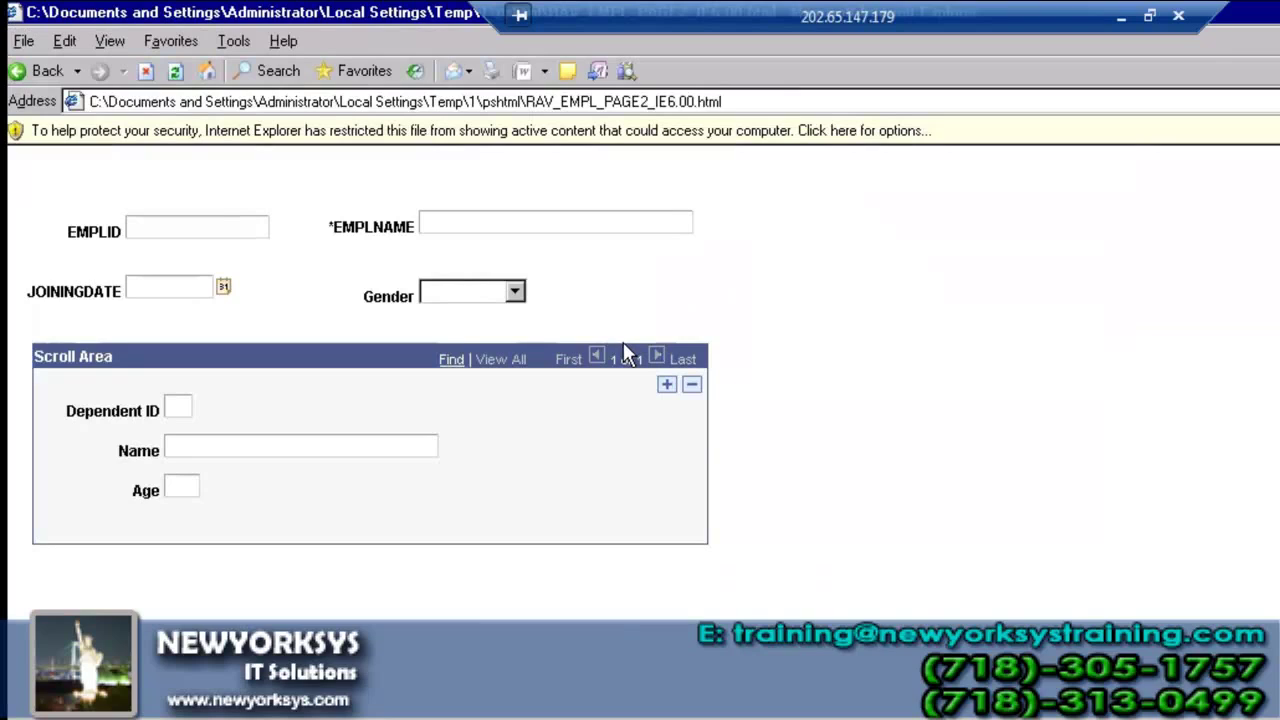
- Try the EMPLID field in the page preview, then go back to the RAV_EMPL_PAGE2 layout
left_click(198, 228)
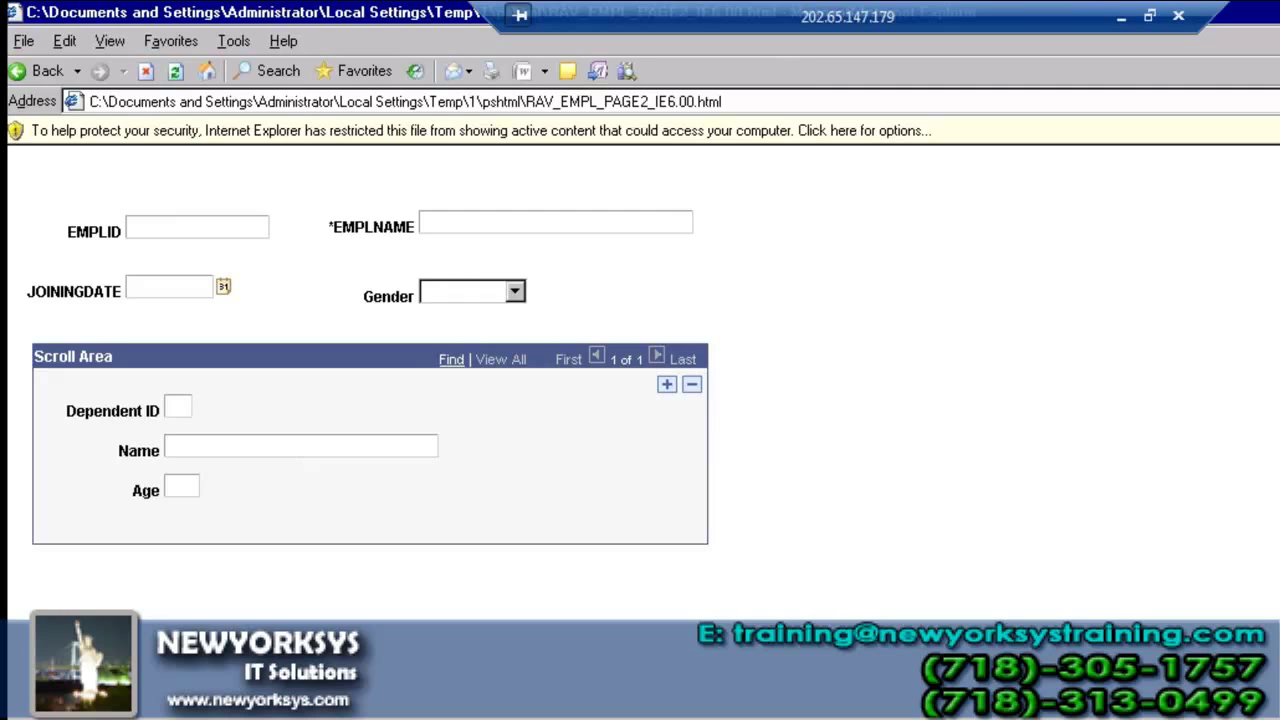
key("alt+Tab")
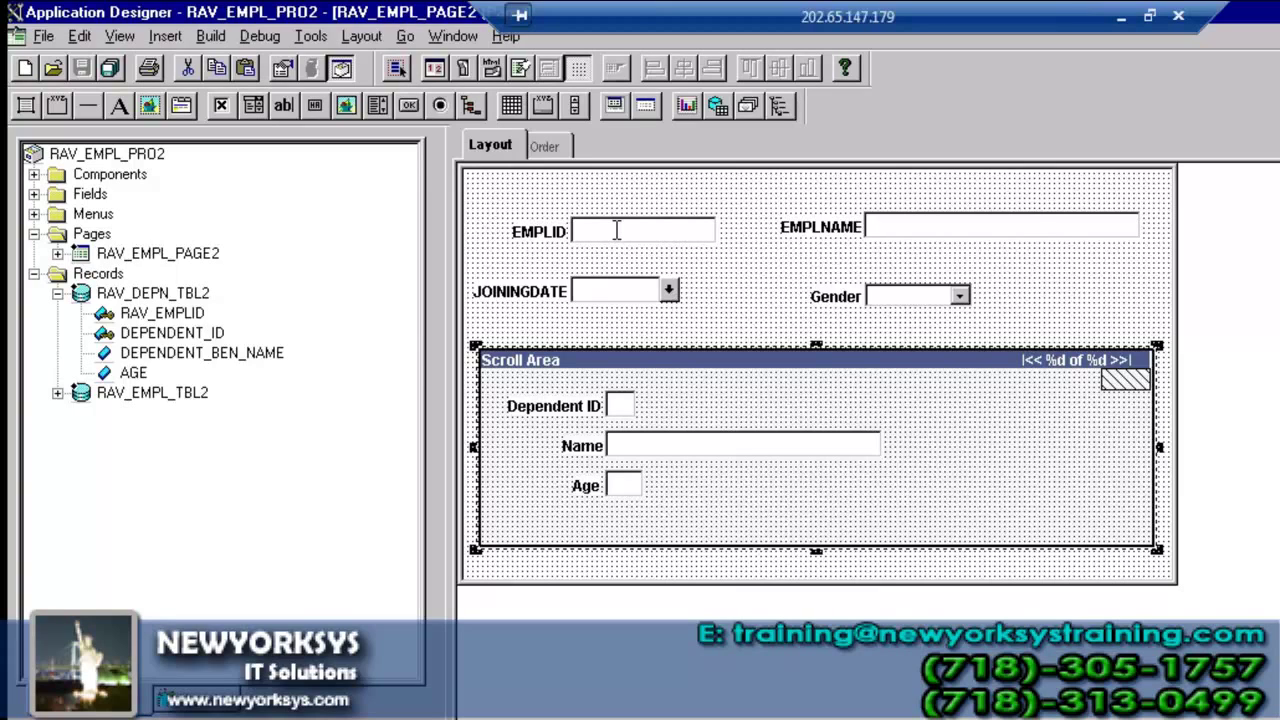
- Drag the Gender dropdown into the scroll area below Age and save the page
left_click(926, 299)
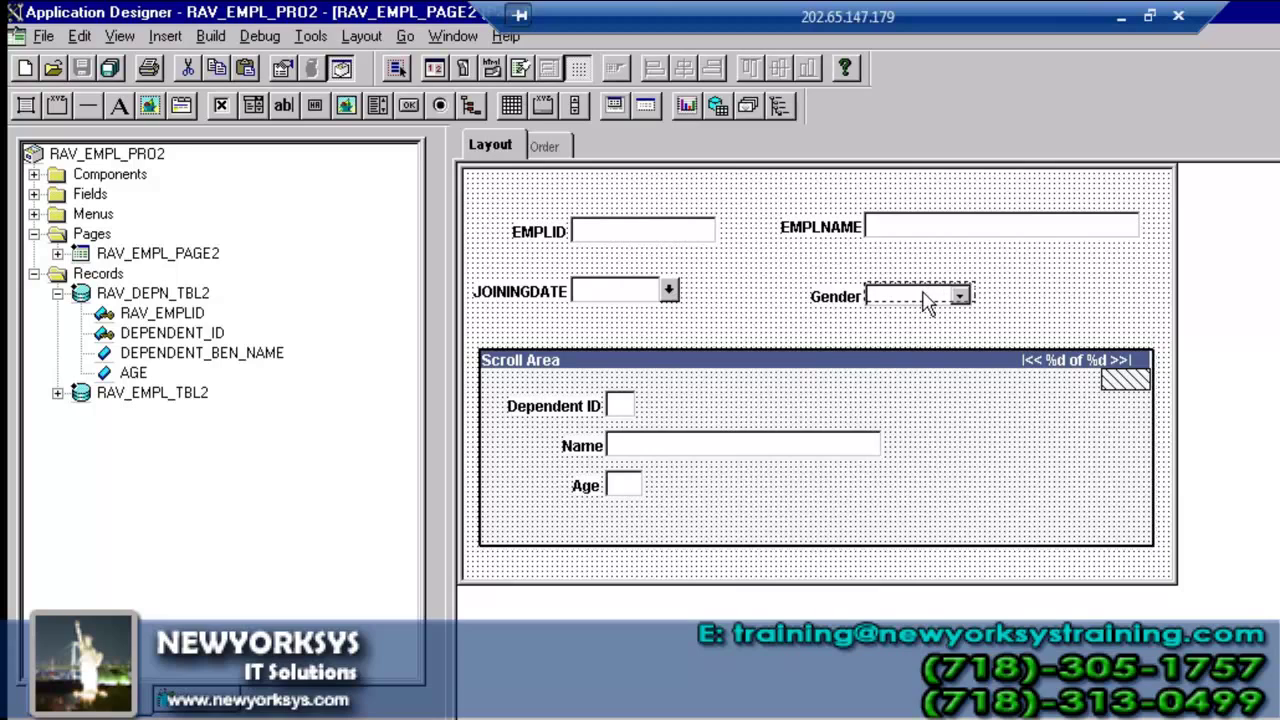
left_click_drag(926, 299, 630, 562)
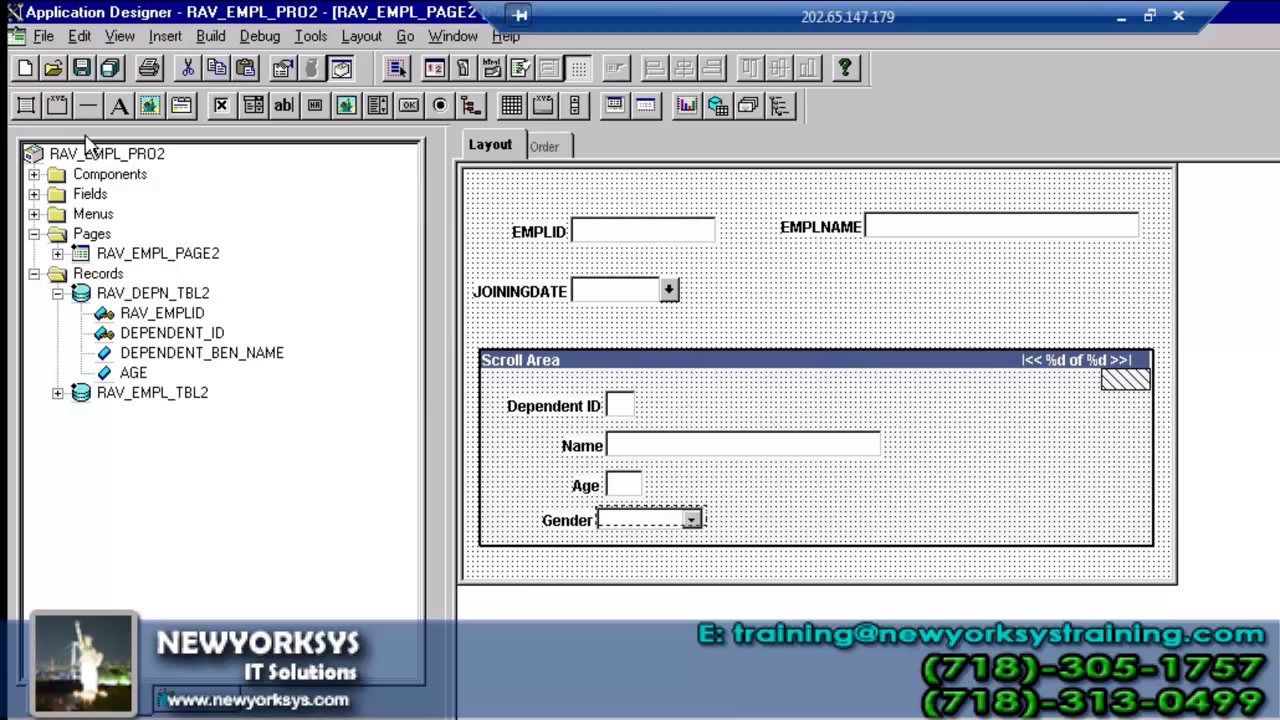
left_click(83, 70)
- Move Gender to the end of the field order and save again
left_click(545, 146)
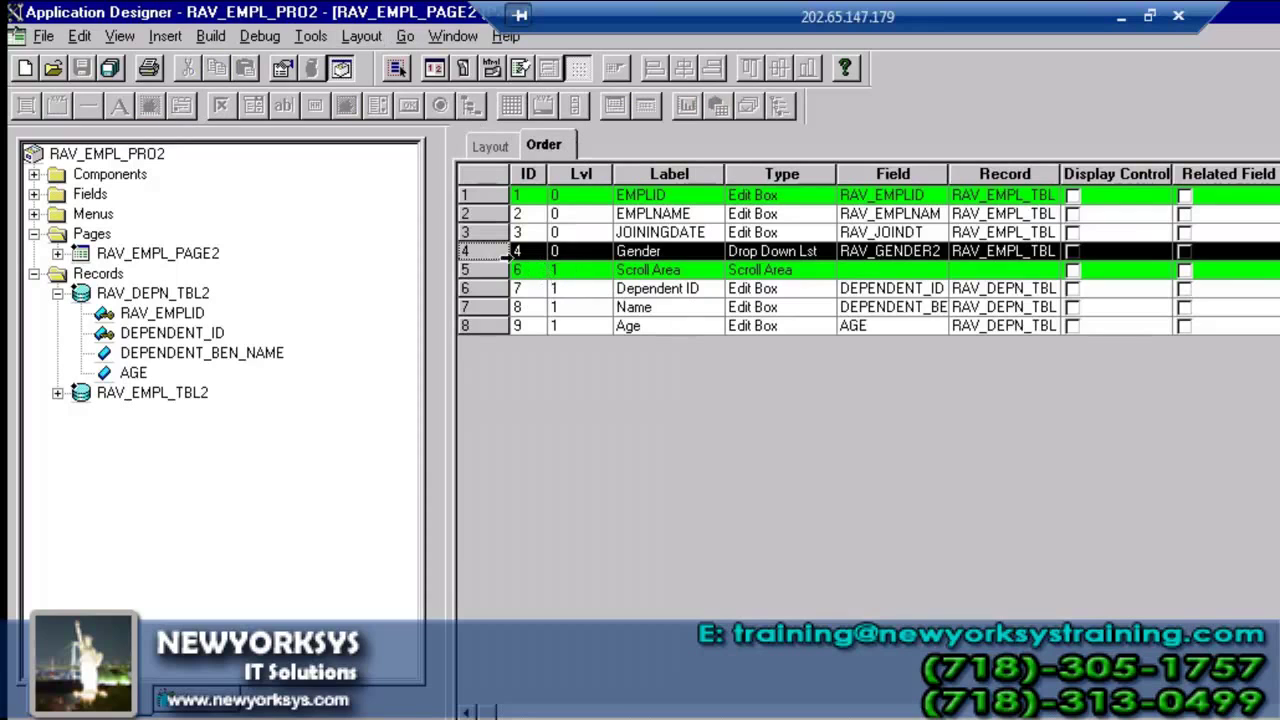
left_click_drag(500, 357, 500, 350)
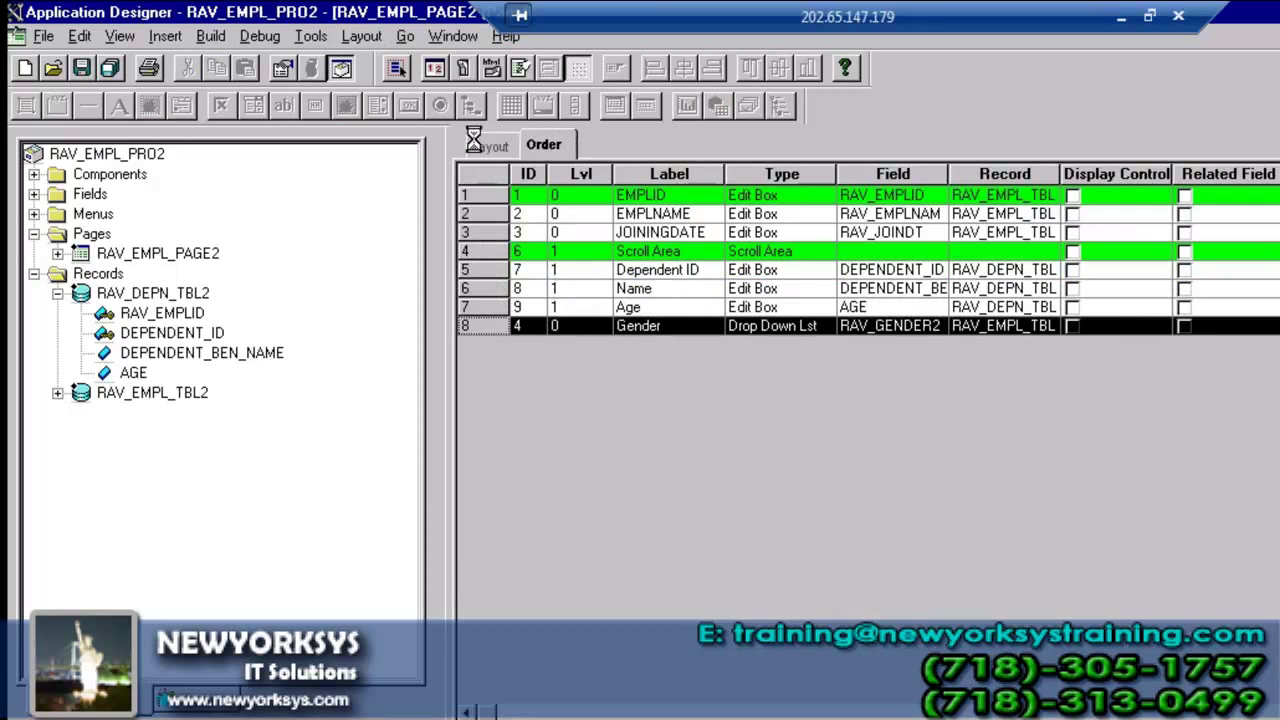
left_click(480, 146)
left_click(82, 68)
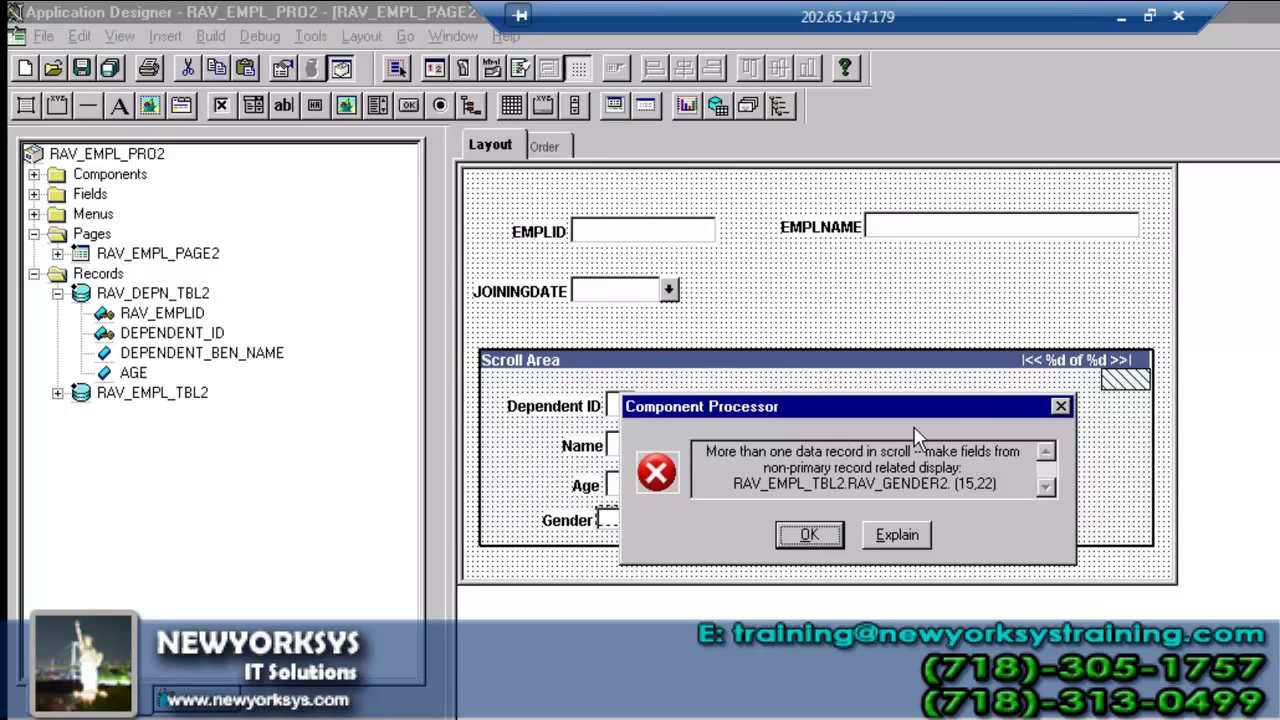
- Dismiss the 'More than one data record in scroll' error without saving the page
left_click_drag(914, 451, 710, 452)
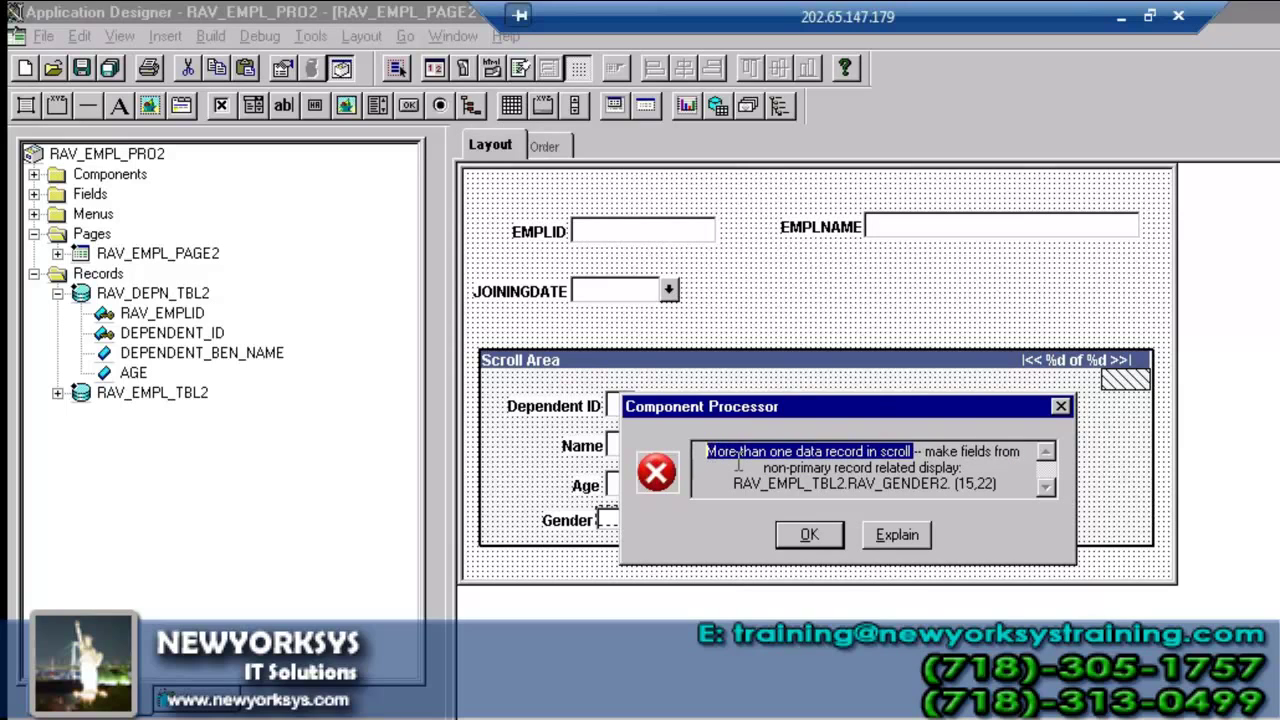
left_click(830, 536)
left_click(852, 535)
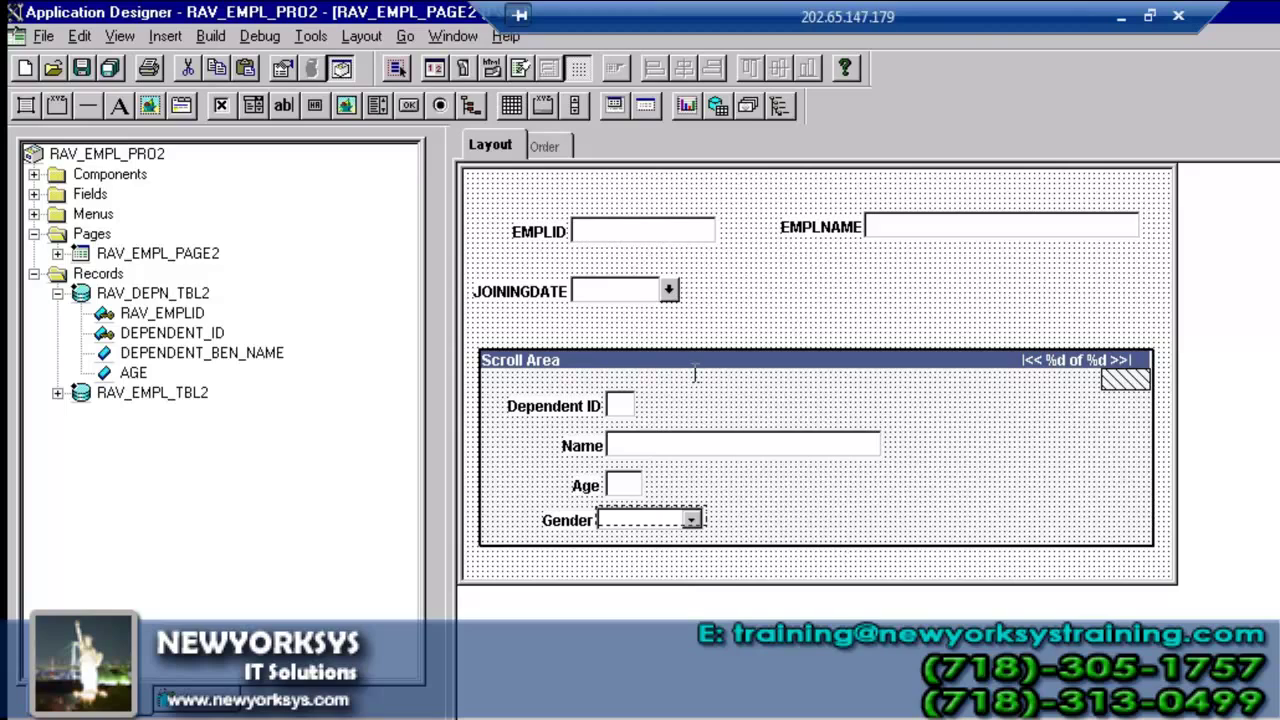
- Drag Gender out of the scroll area back beside JOININGDATE
left_click(640, 256)
left_click(635, 231)
left_click(695, 405)
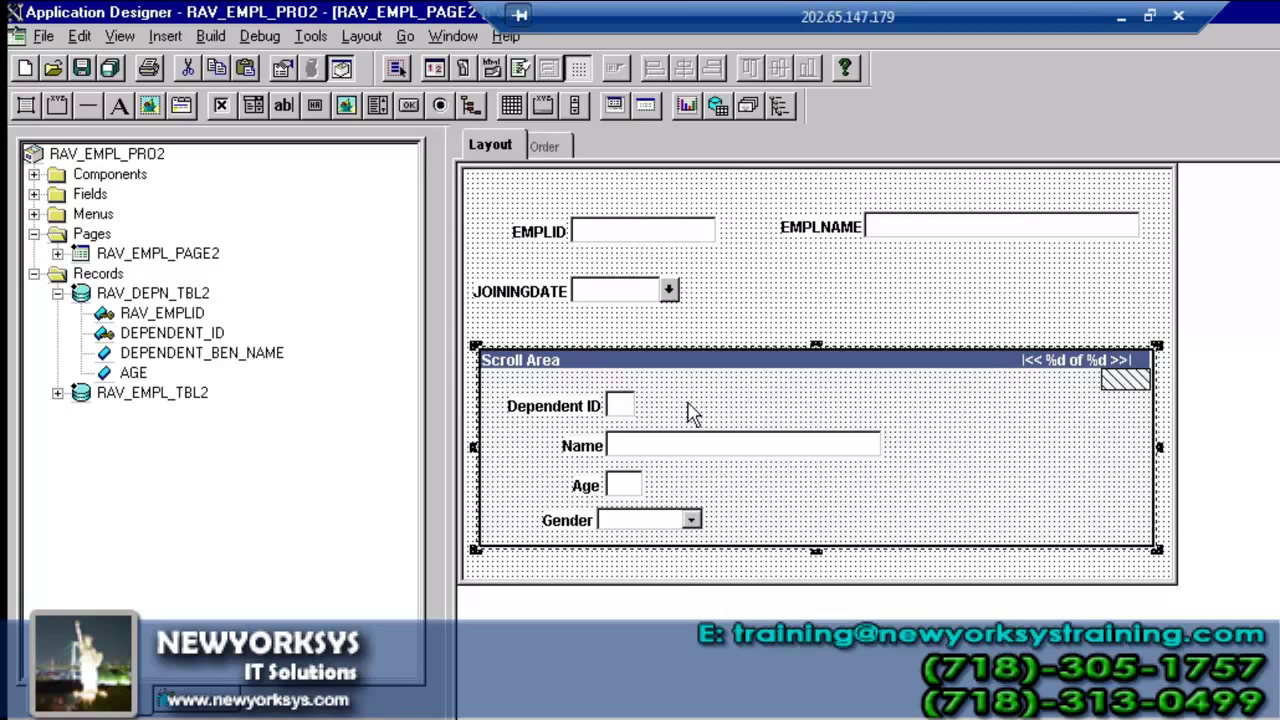
left_click(641, 519)
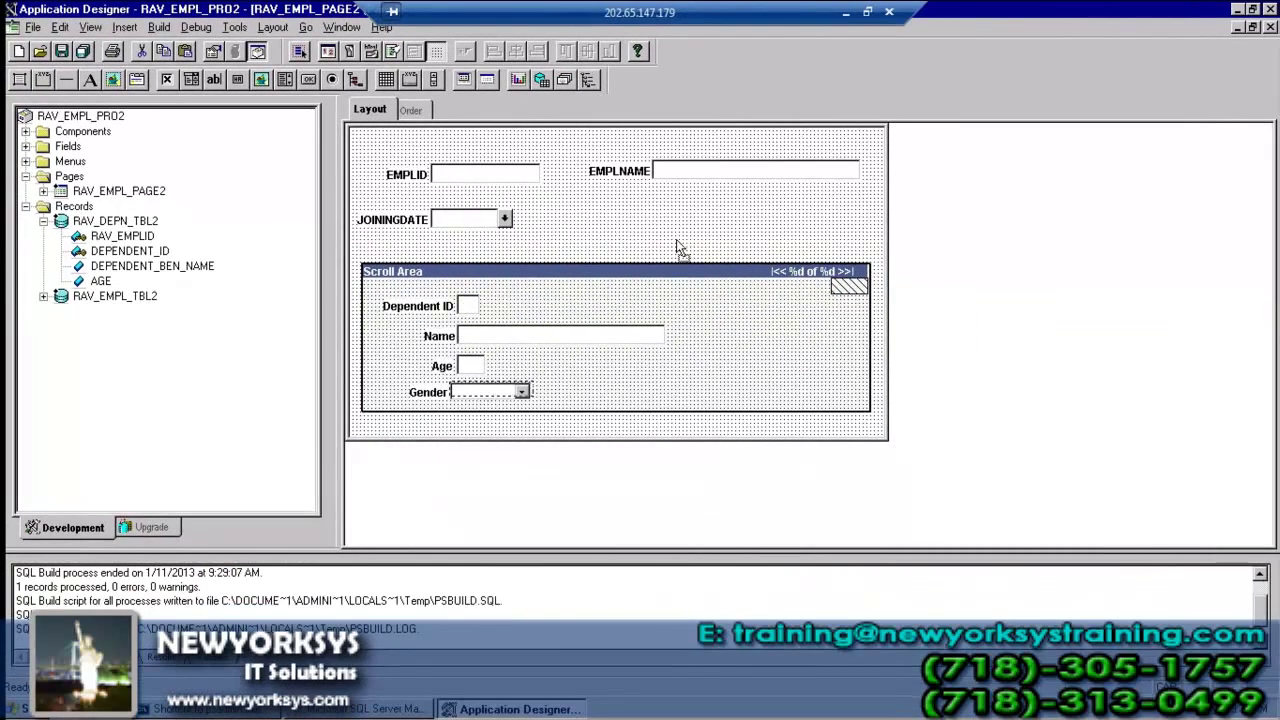
left_click_drag(697, 224, 760, 167)
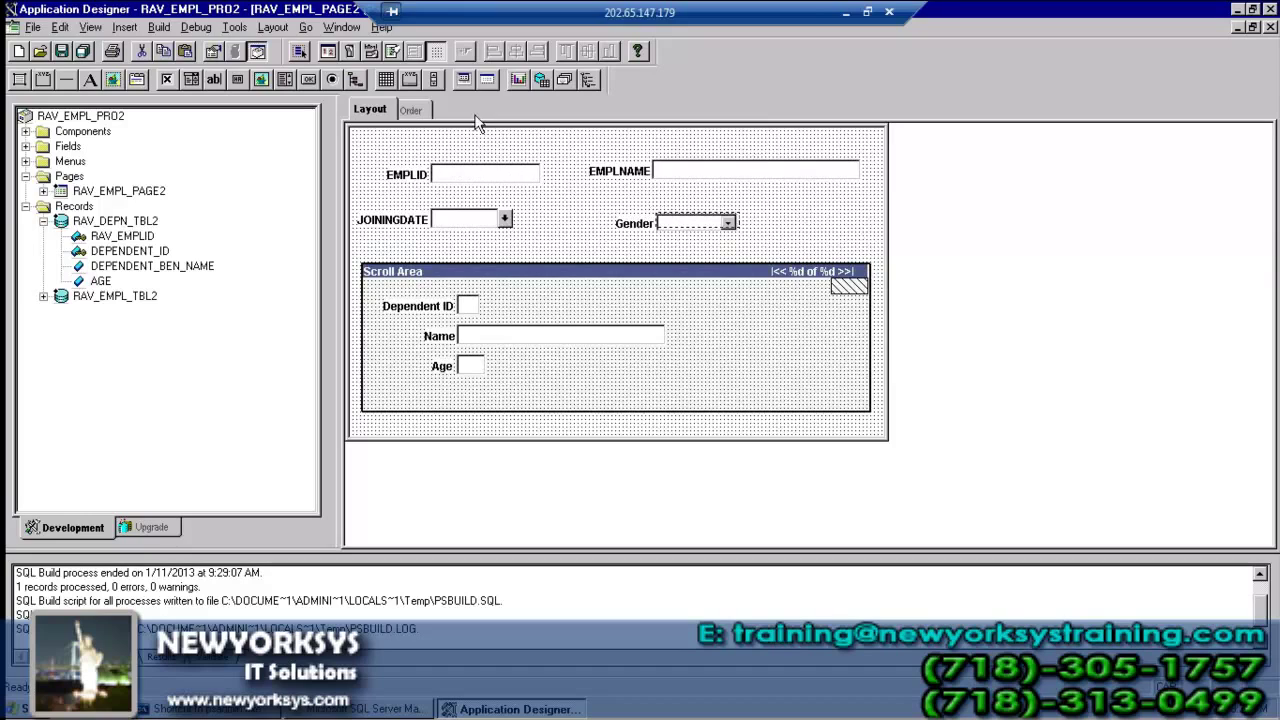
- Reorder Gender to fourth, right after JOININGDATE at level 0, and save RAV_EMPL_PAGE2
left_click(410, 110)
left_click_drag(369, 245, 371, 174)
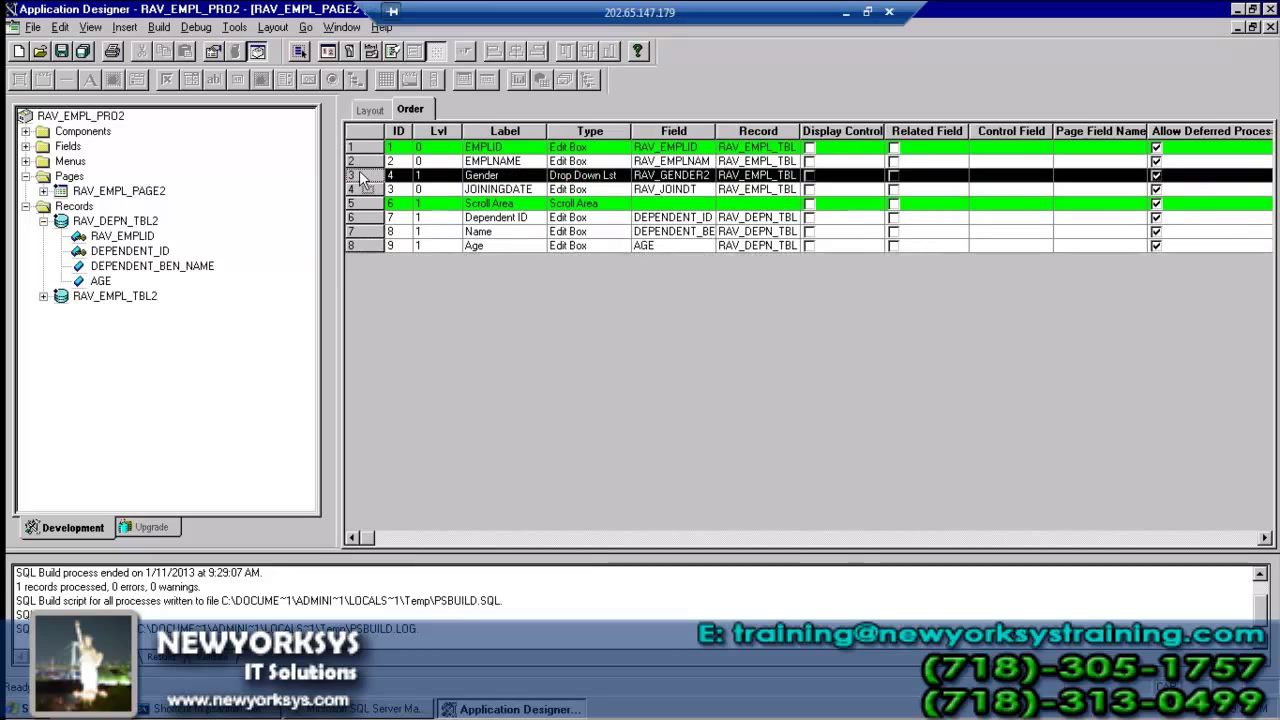
left_click_drag(363, 197, 364, 190)
left_click(371, 106)
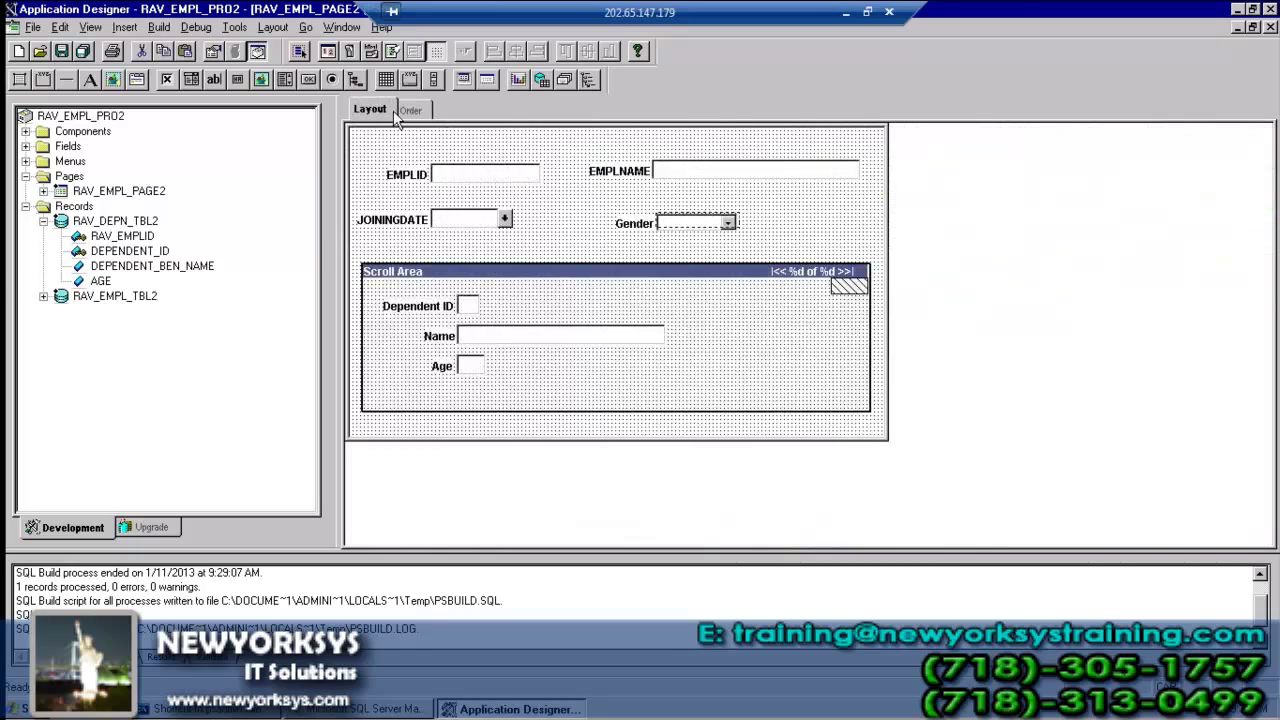
left_click(425, 110)
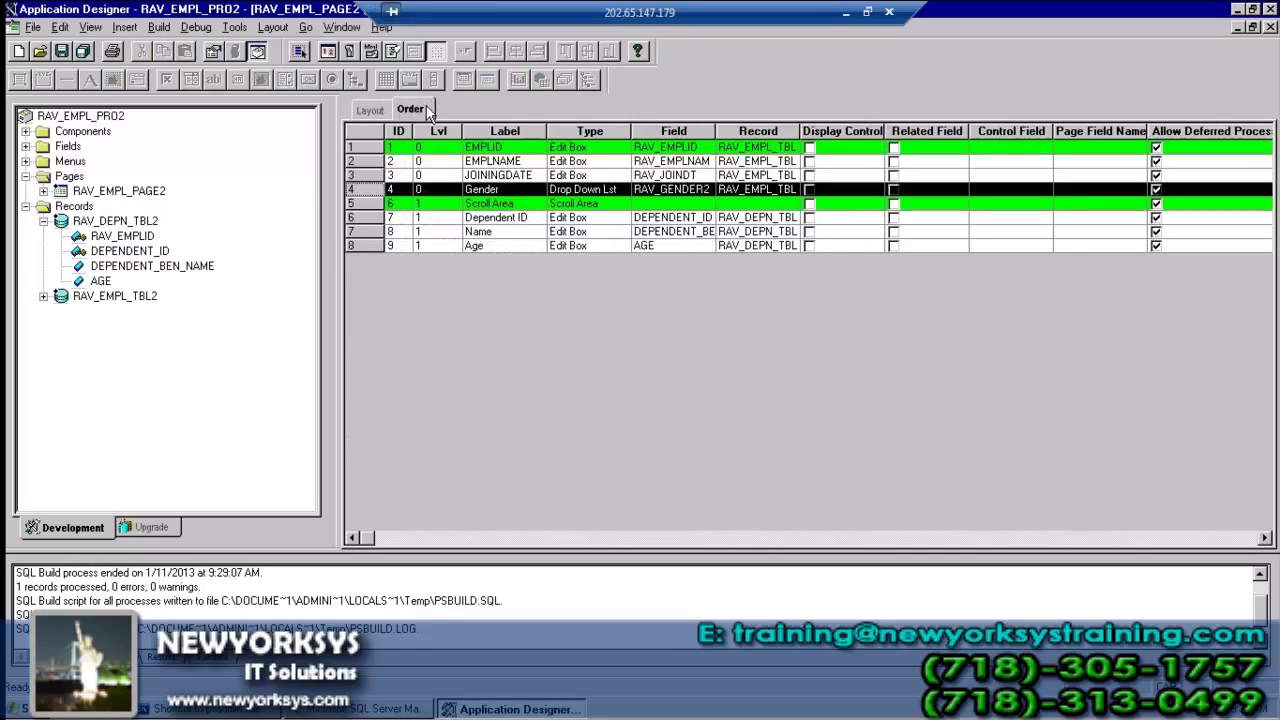
left_click(62, 51)
left_click(372, 110)
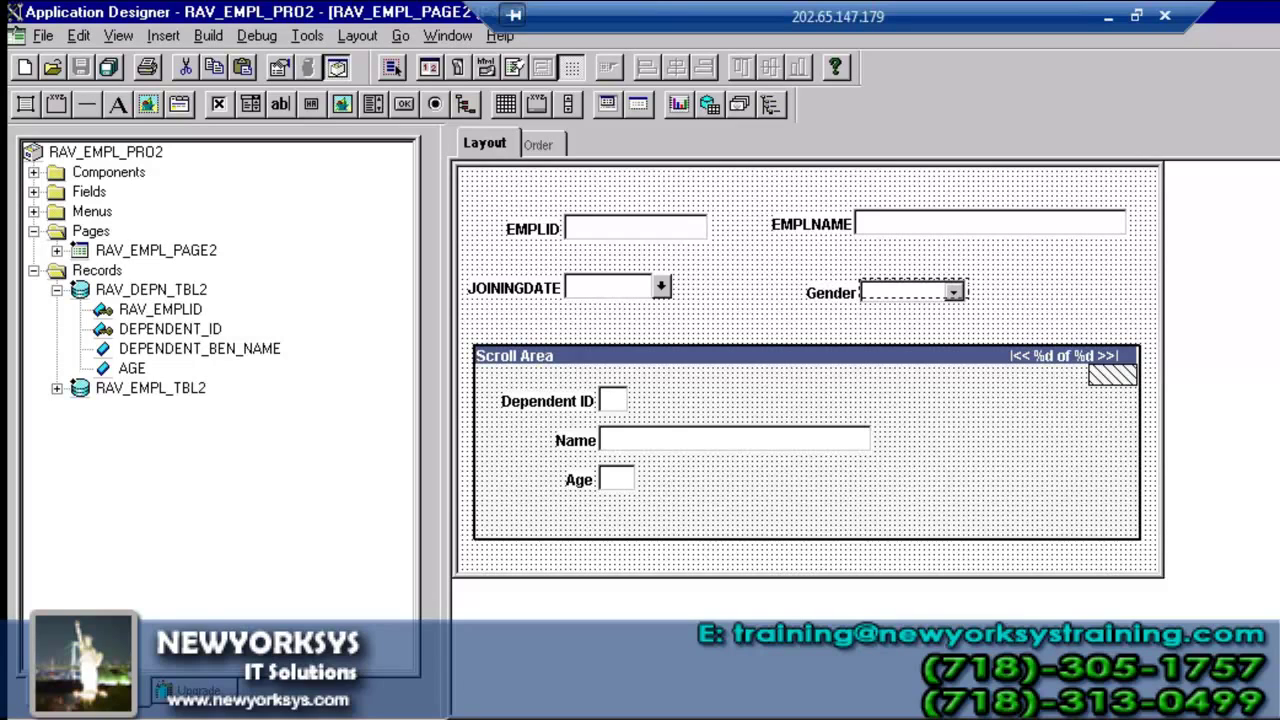
- Switch to SQL Server Management Studio showing the PS_RAV_DEPN_TBL2 query
left_click(473, 712)
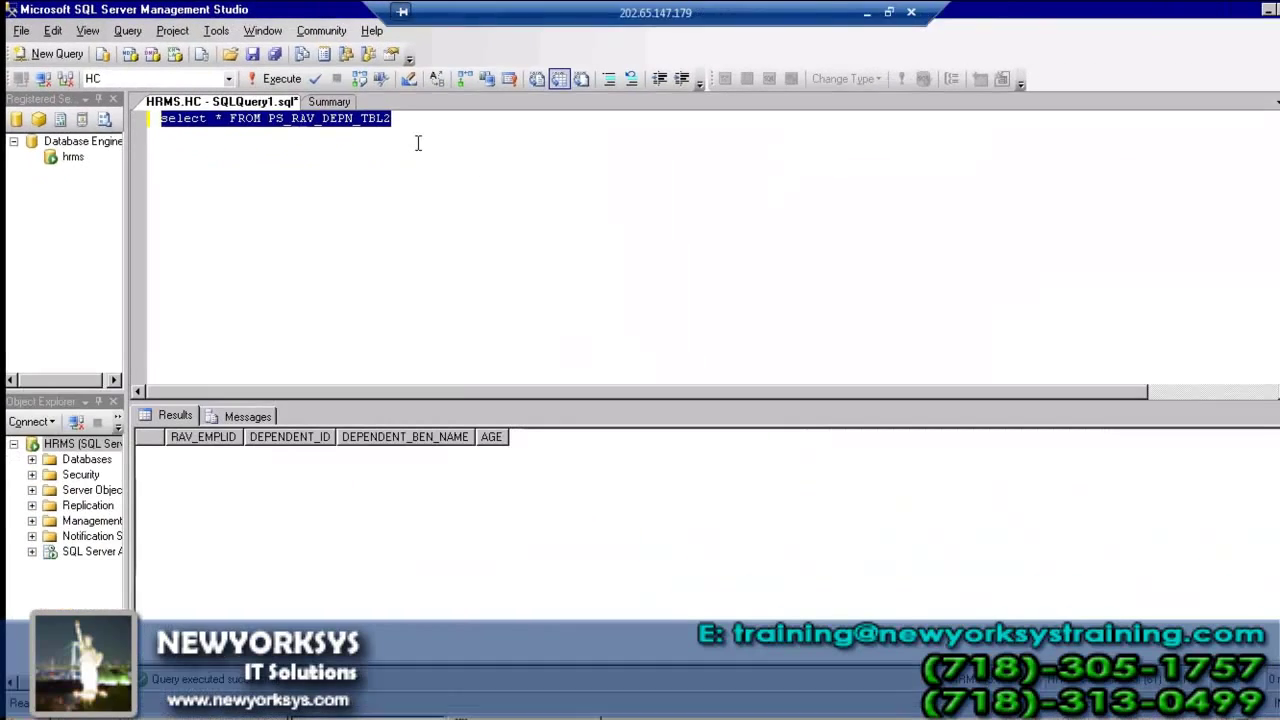
- Run SELECT * FROM PSAUDIT WHERE FIELDNAME = 'TEJ_EMP_ID' on a new editor line
left_click(405, 128)
key("Return")
key("Return")
key("Return")
key("Tab")
key("Caps_Lock")
type("se")
key("BackSpace")
key("BackSpace")
key("BackSpace")
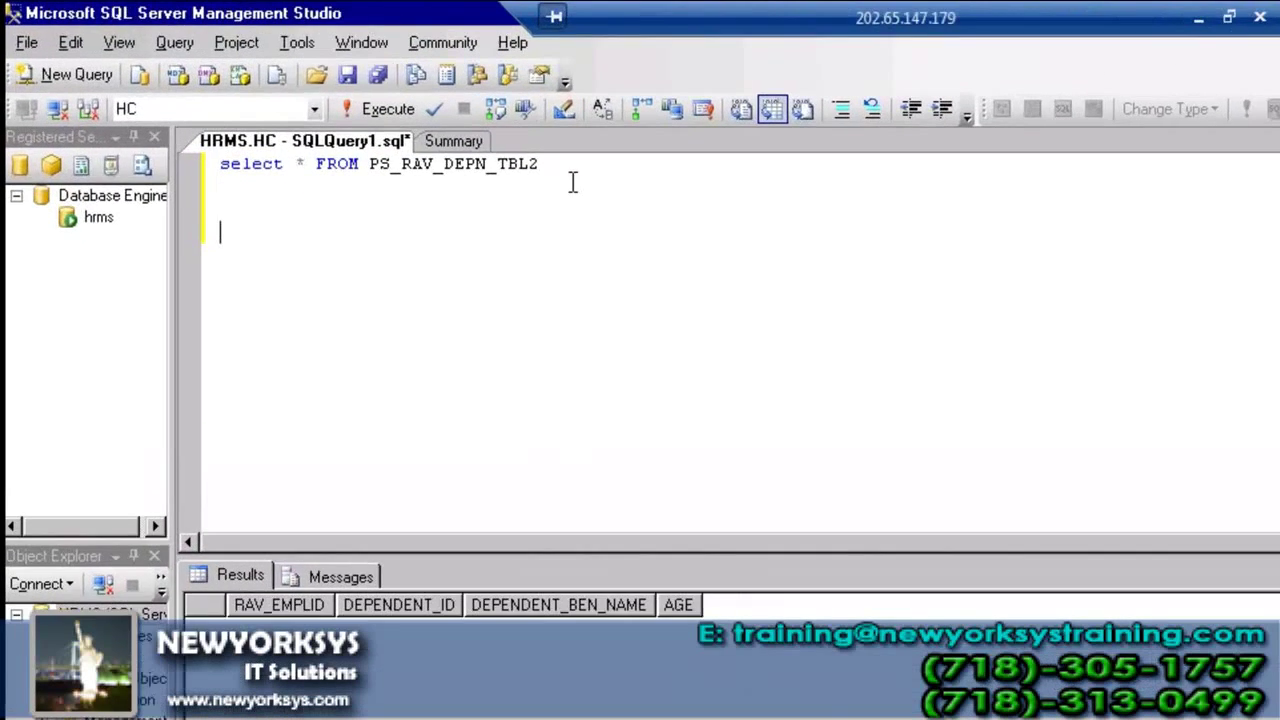
type("SELE")
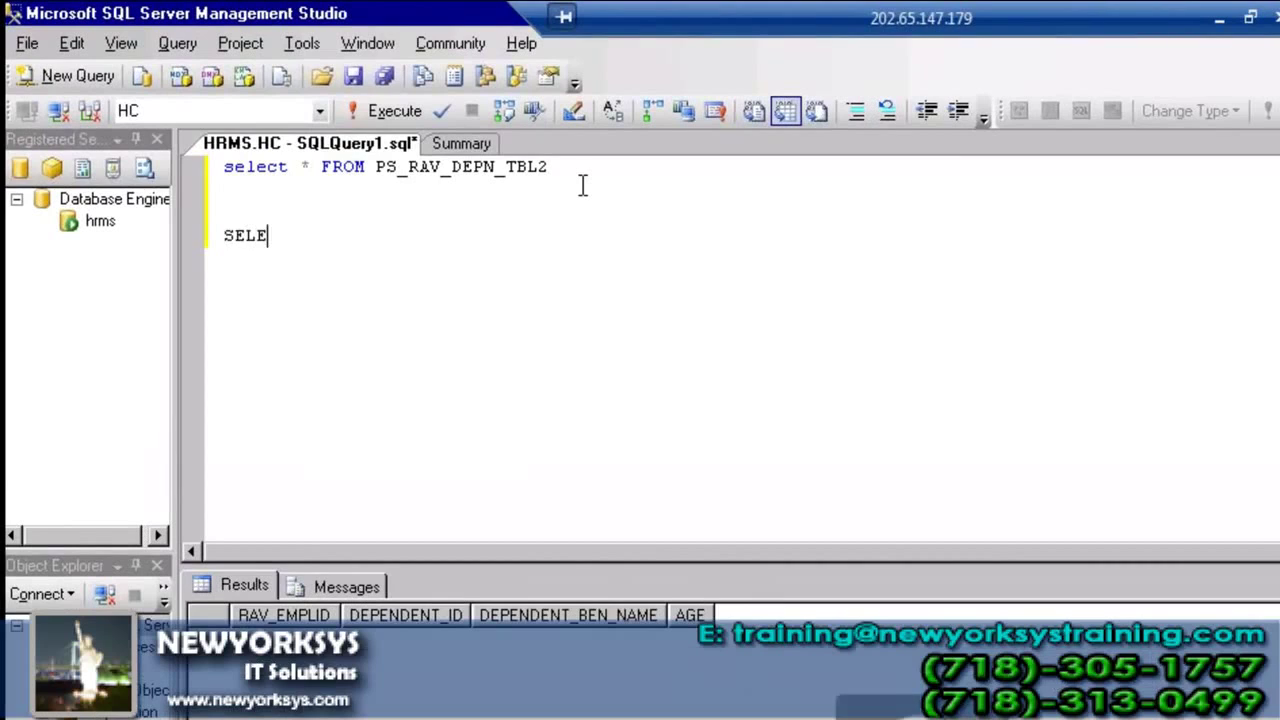
type("CT * FROM PSA")
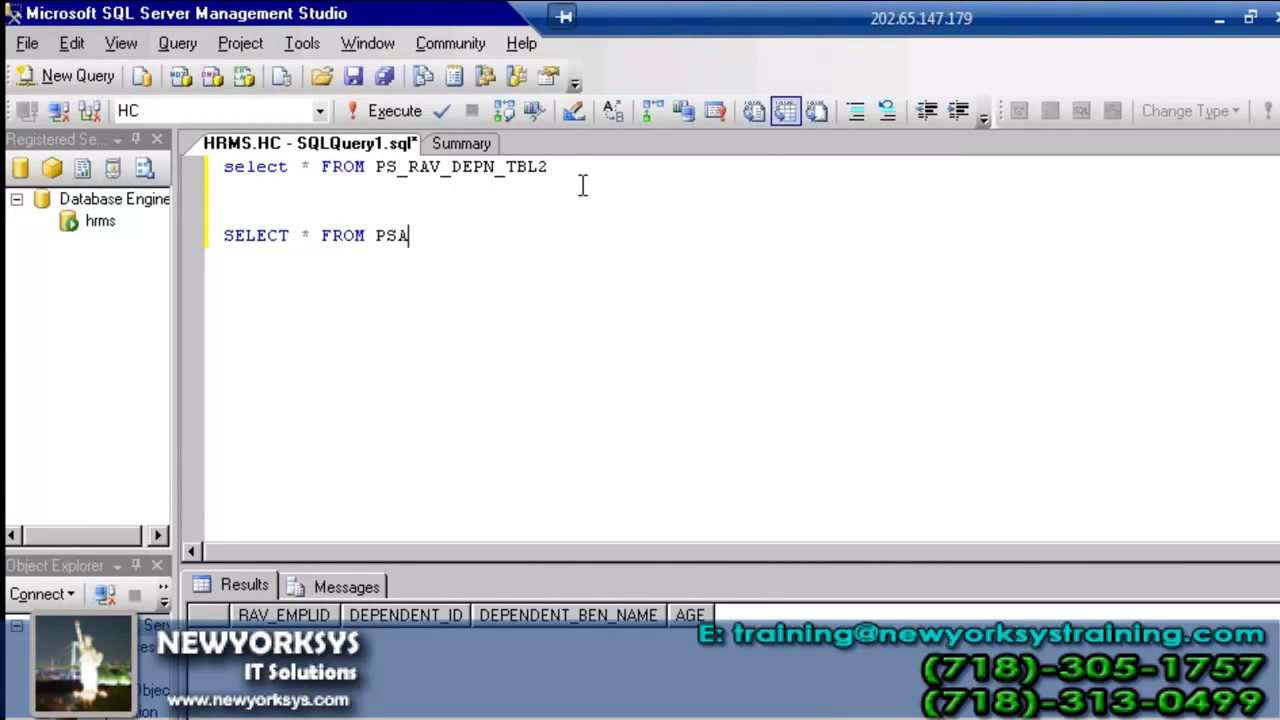
type("UDIT WHERE F")
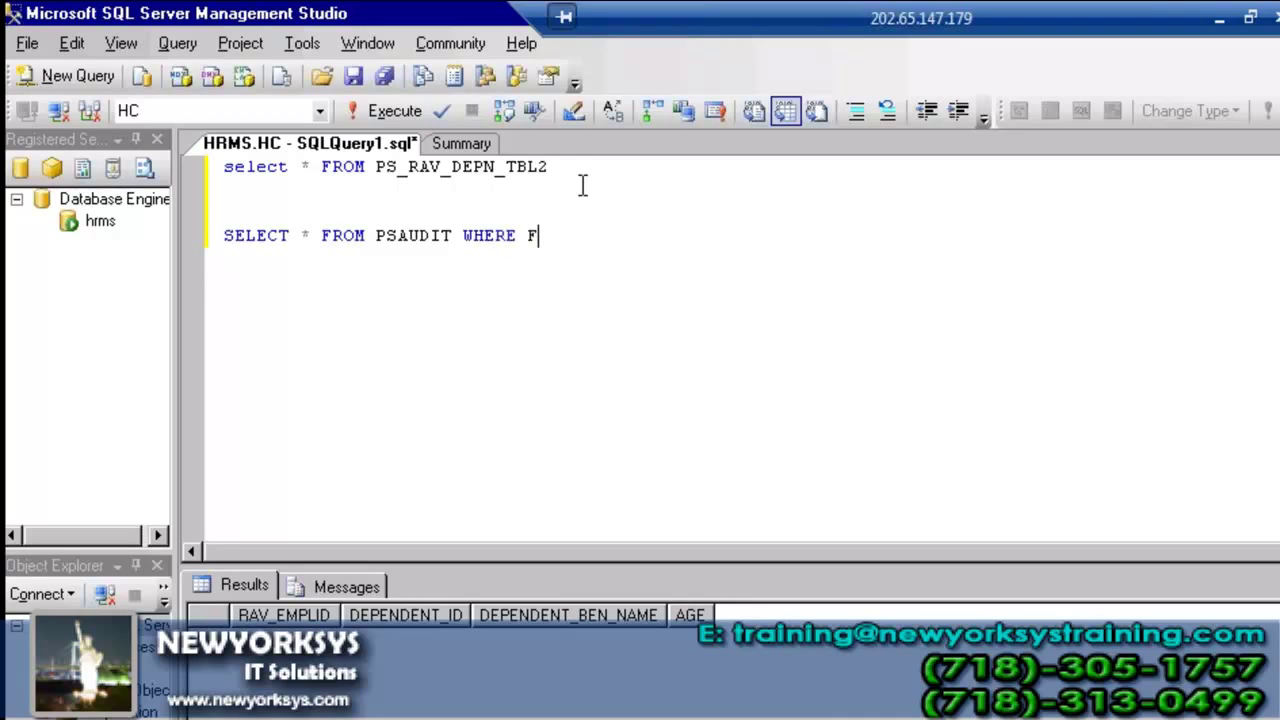
type("IELDNAME = 'T")
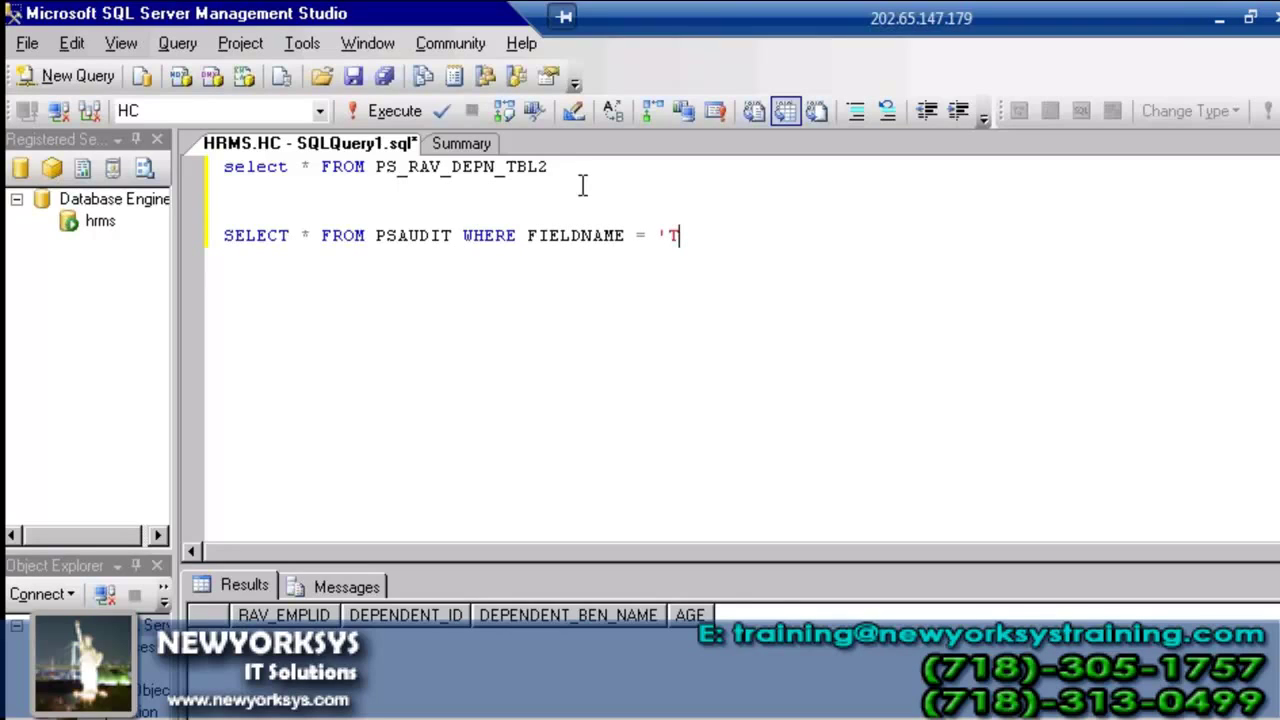
type("EJ_E")
key("BackSpace")
key("BackSpace")
key("BackSpace")
key("BackSpace")
key("BackSpace")
key("BackSpace")
type("'TEJ_EMP_ID'")
key("shift+Home")
key("F5")
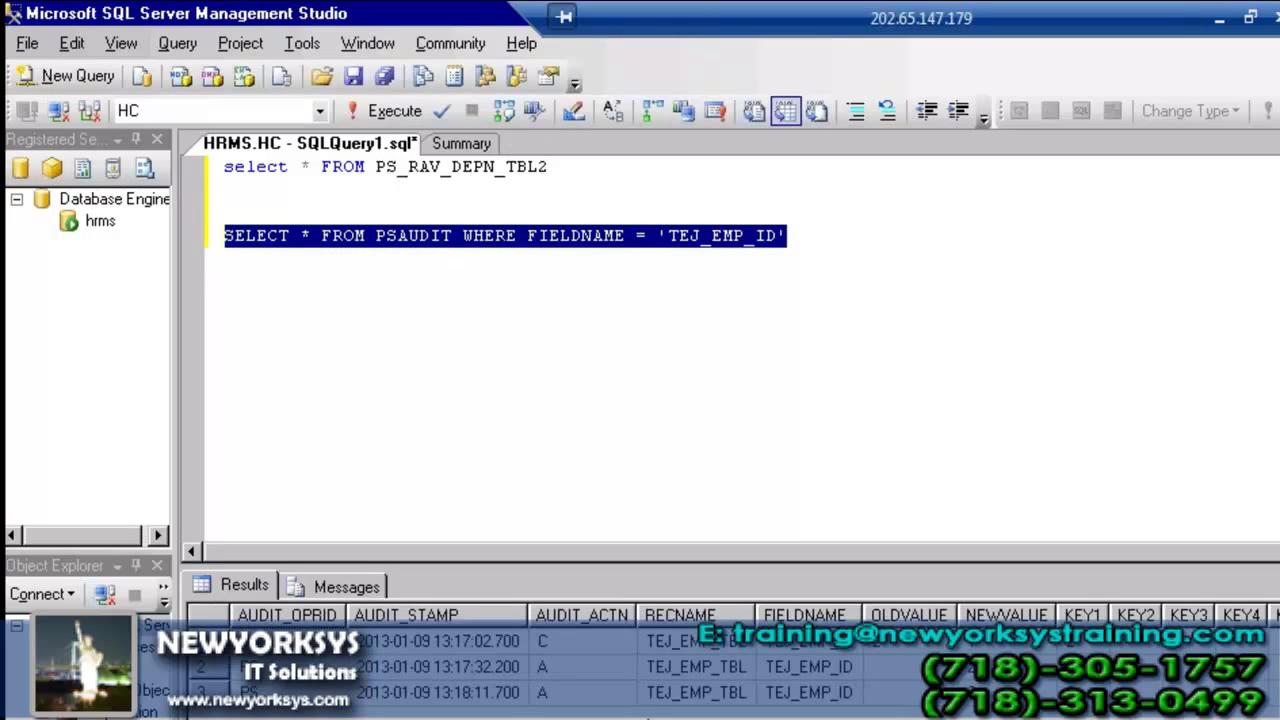
- Compare the AUDIT_ACTN codes C, A and A across the three rows, then leave SSMS
left_click(778, 655)
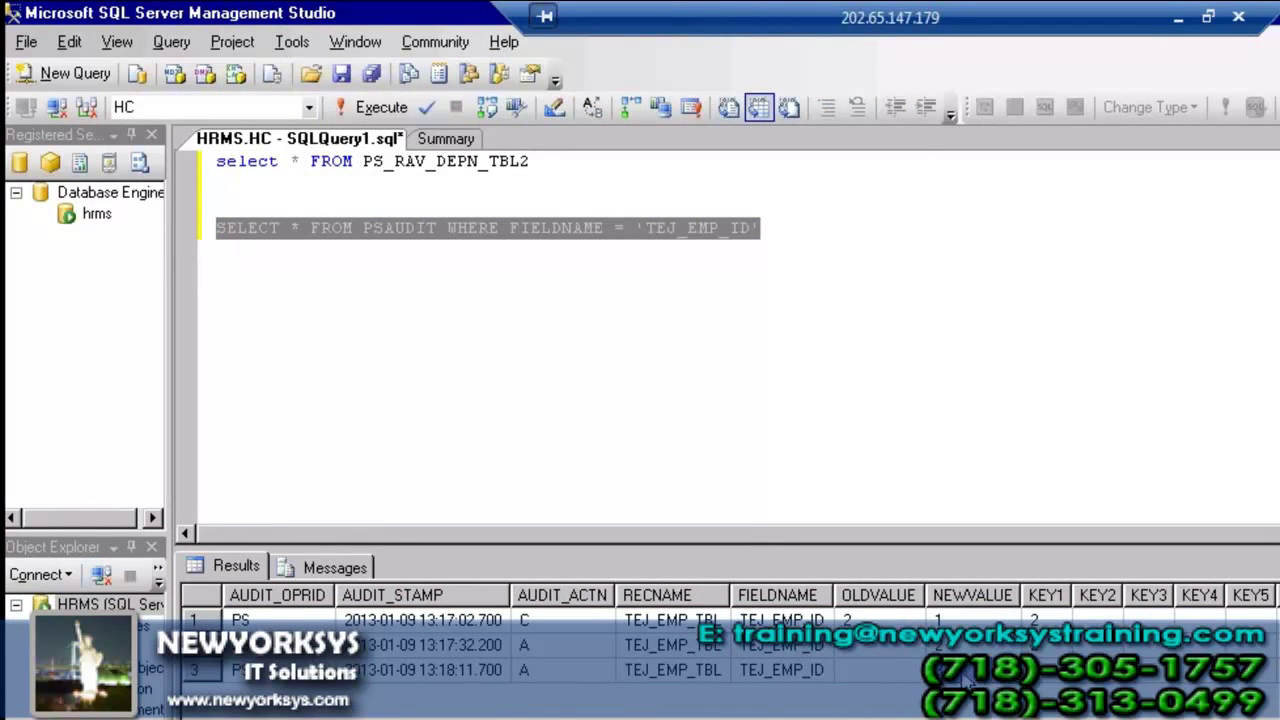
left_click(528, 645)
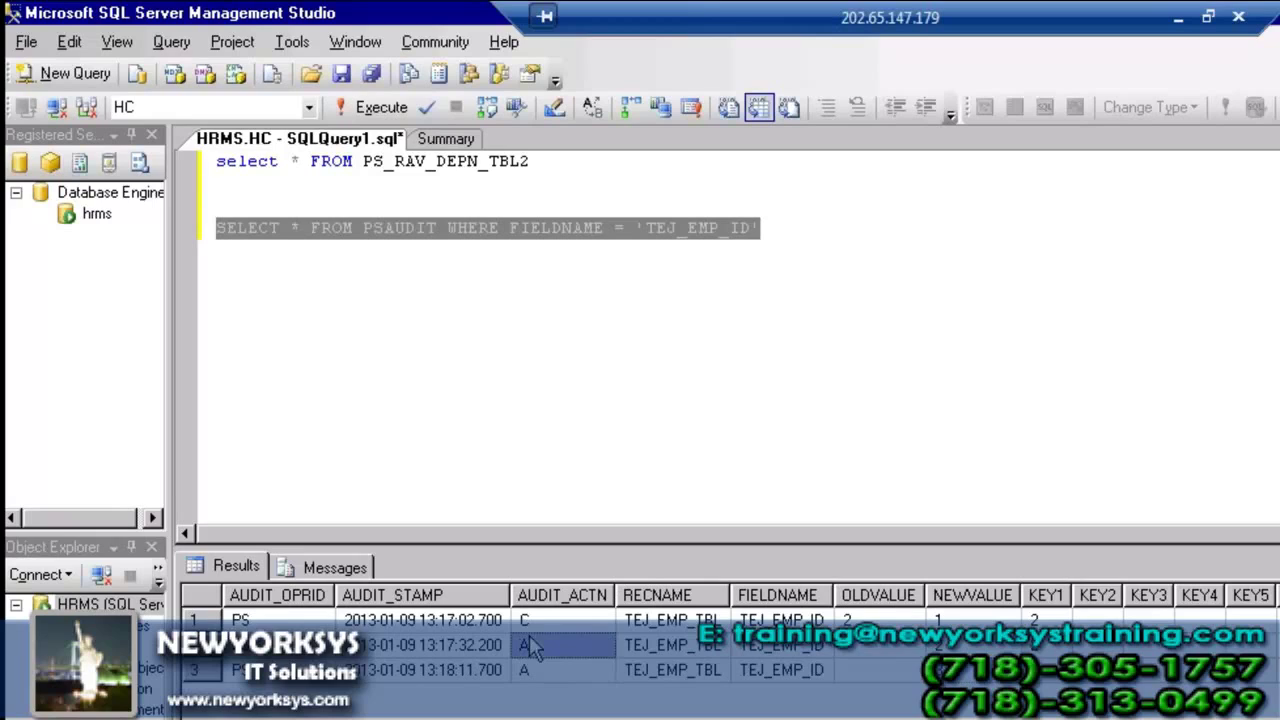
left_click(536, 621)
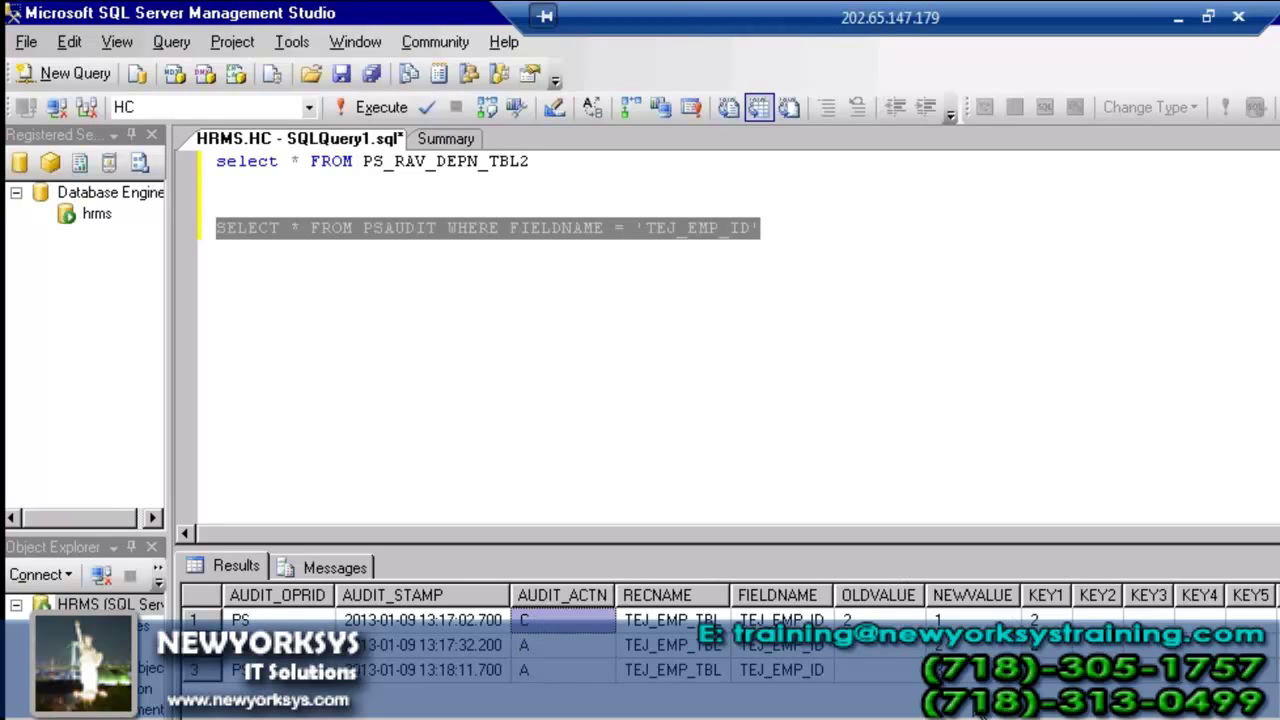
left_click(590, 645)
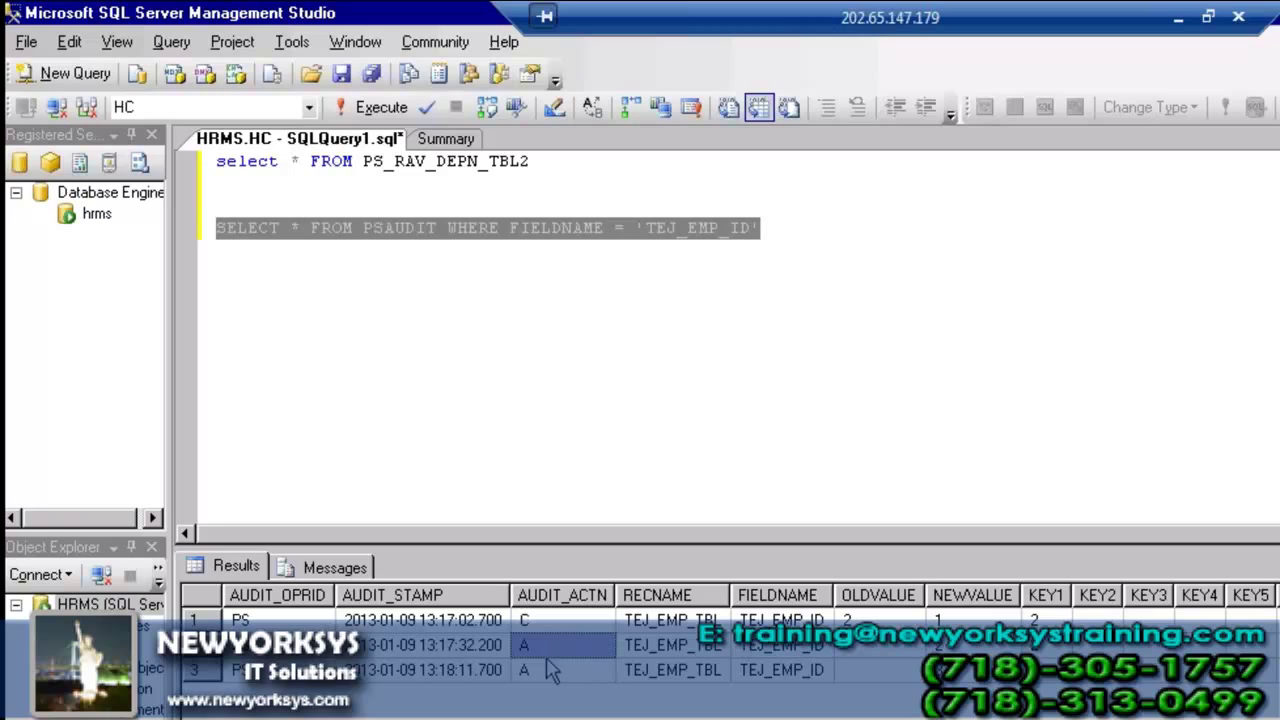
left_click(549, 672)
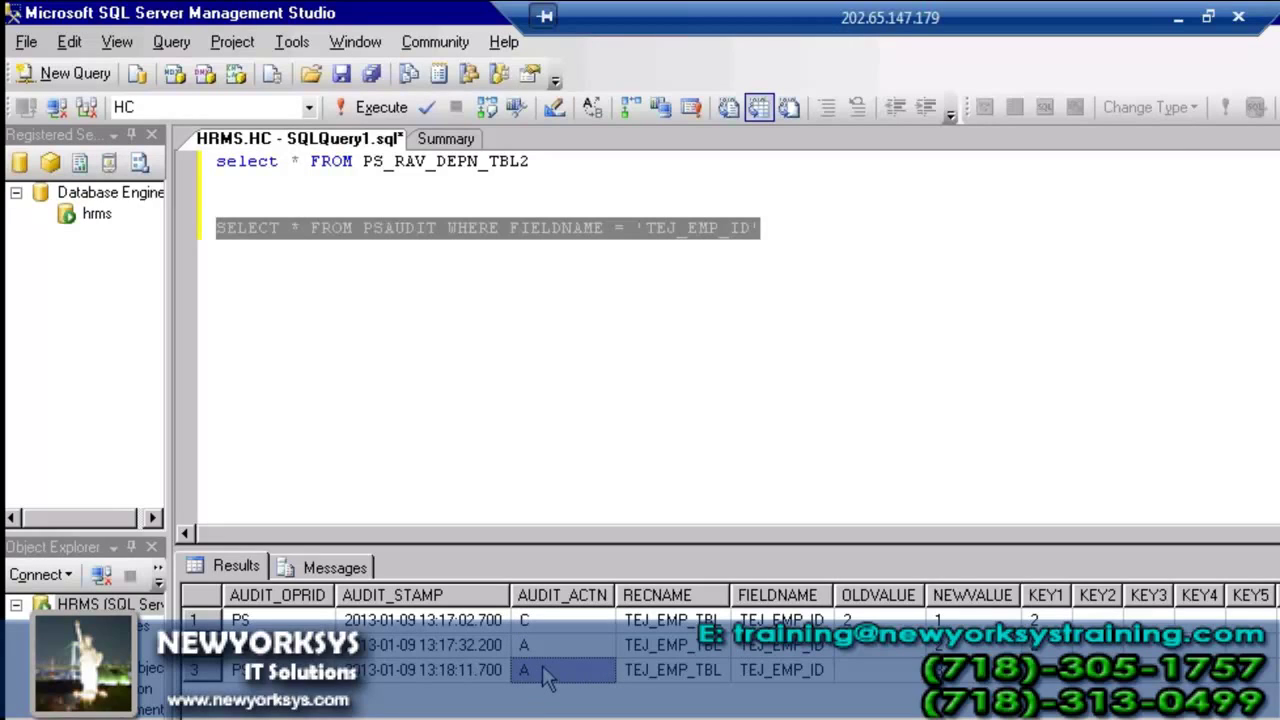
left_click(543, 653)
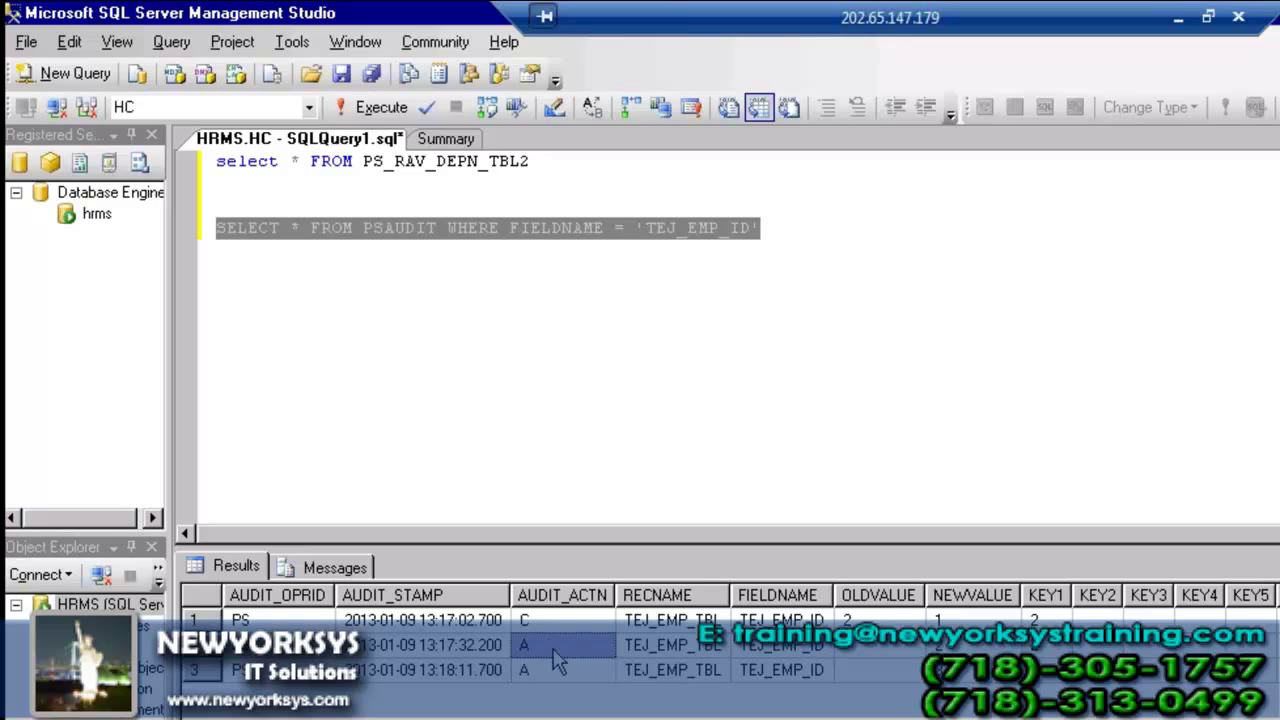
left_click(553, 664)
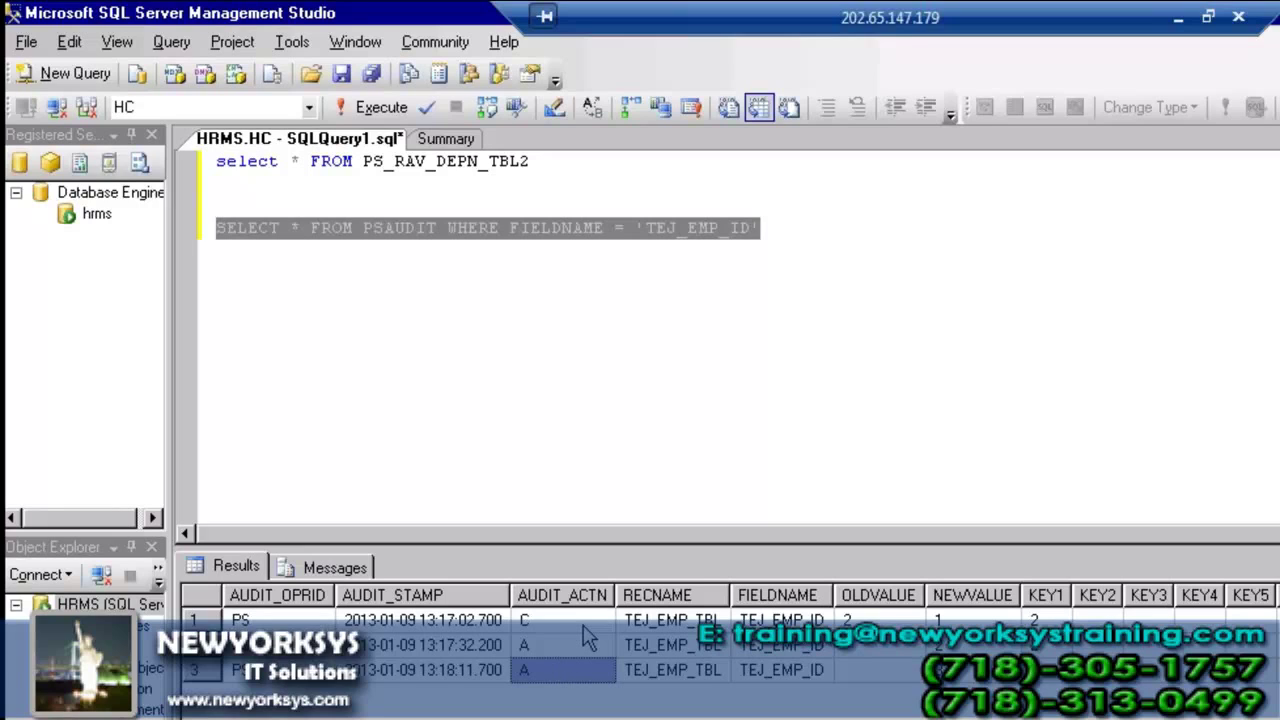
left_click(583, 624)
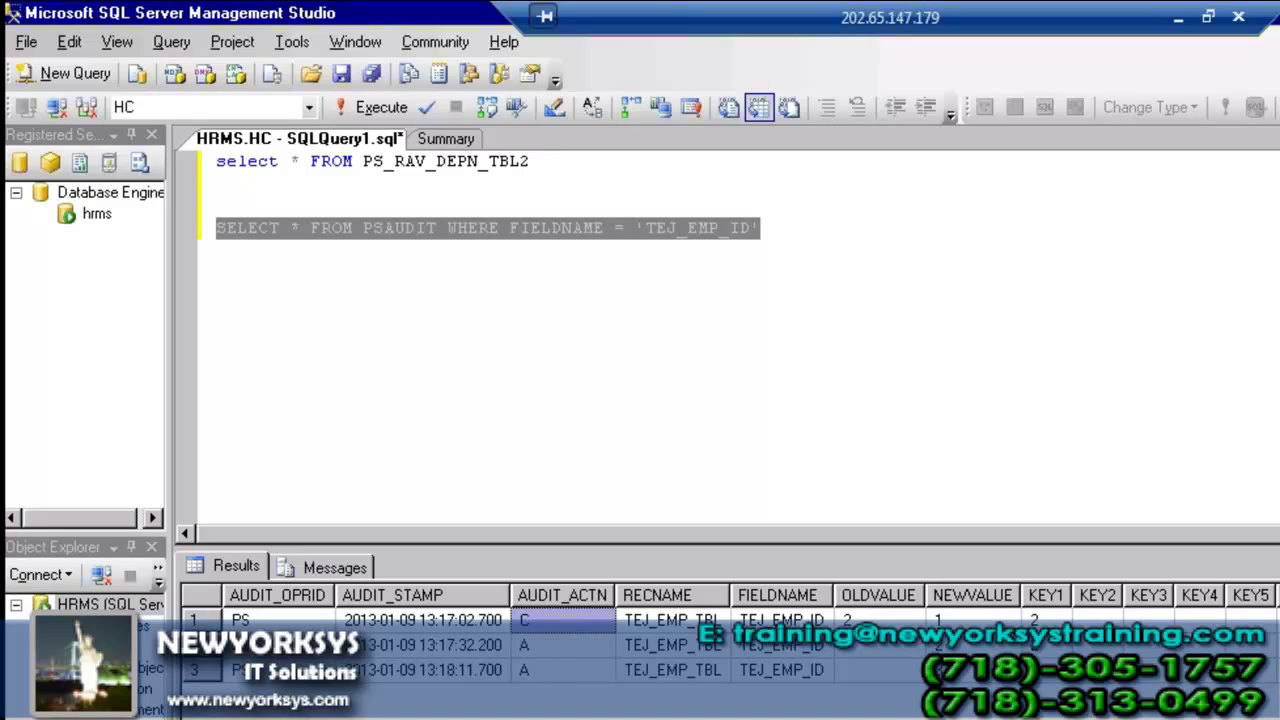
key("alt+Tab")
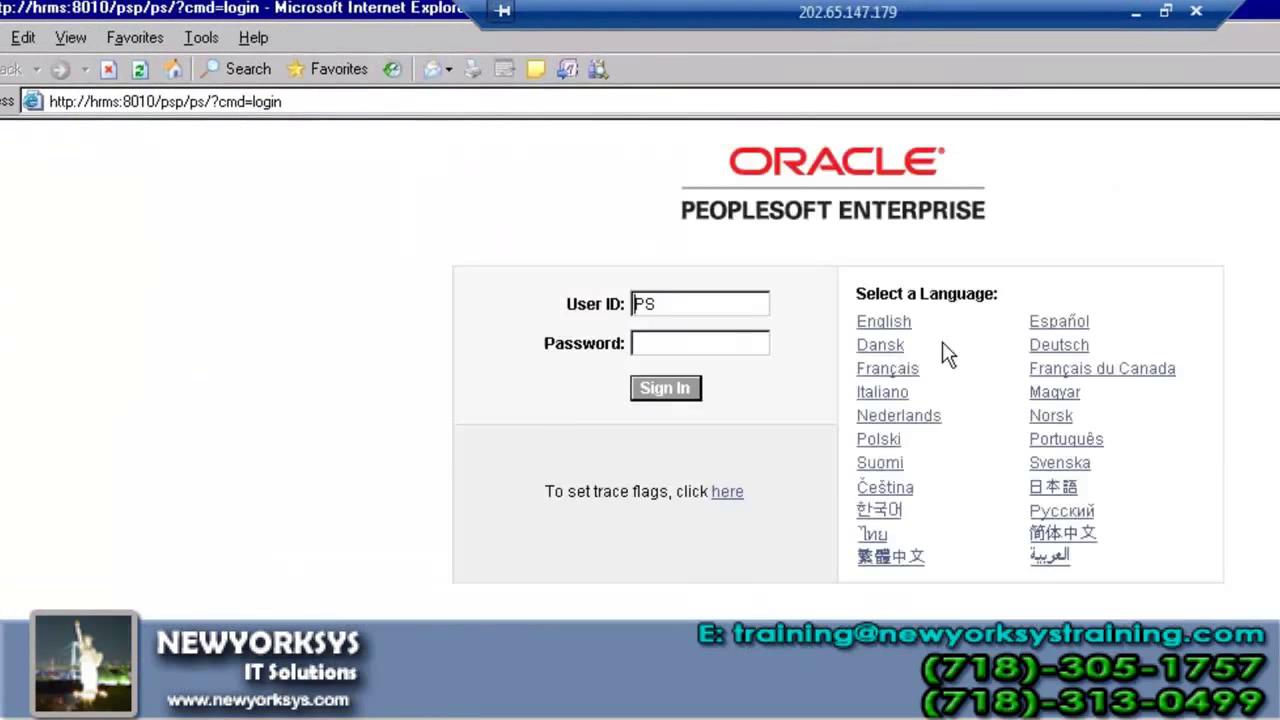
- Sign in with the account password and search all employees in App Designer Practice1
left_click(474, 320)
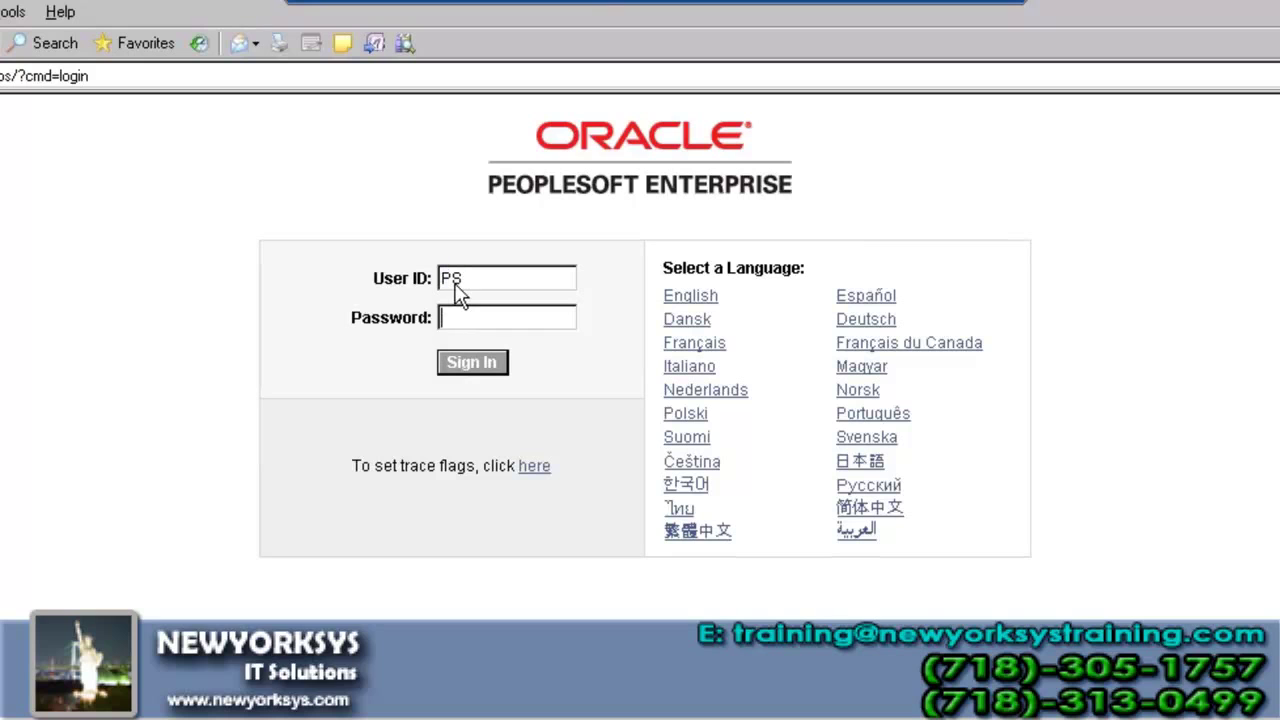
type("PS")
key("Return")
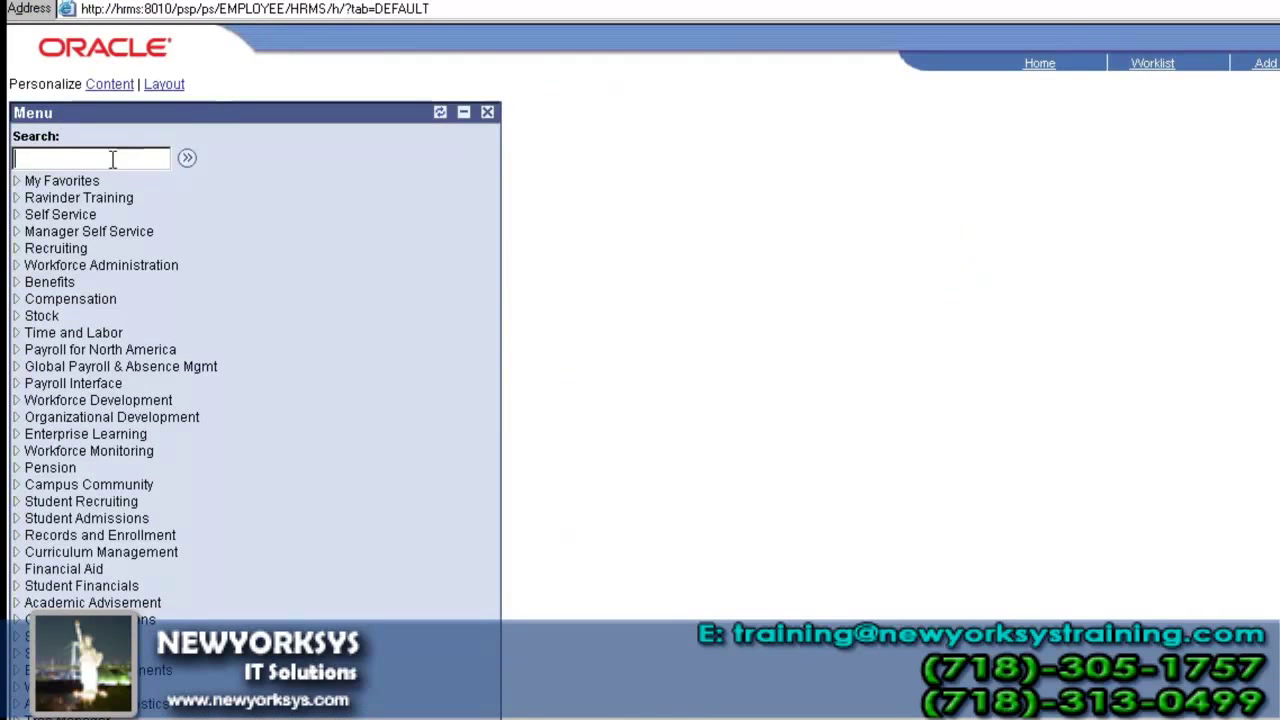
left_click(93, 200)
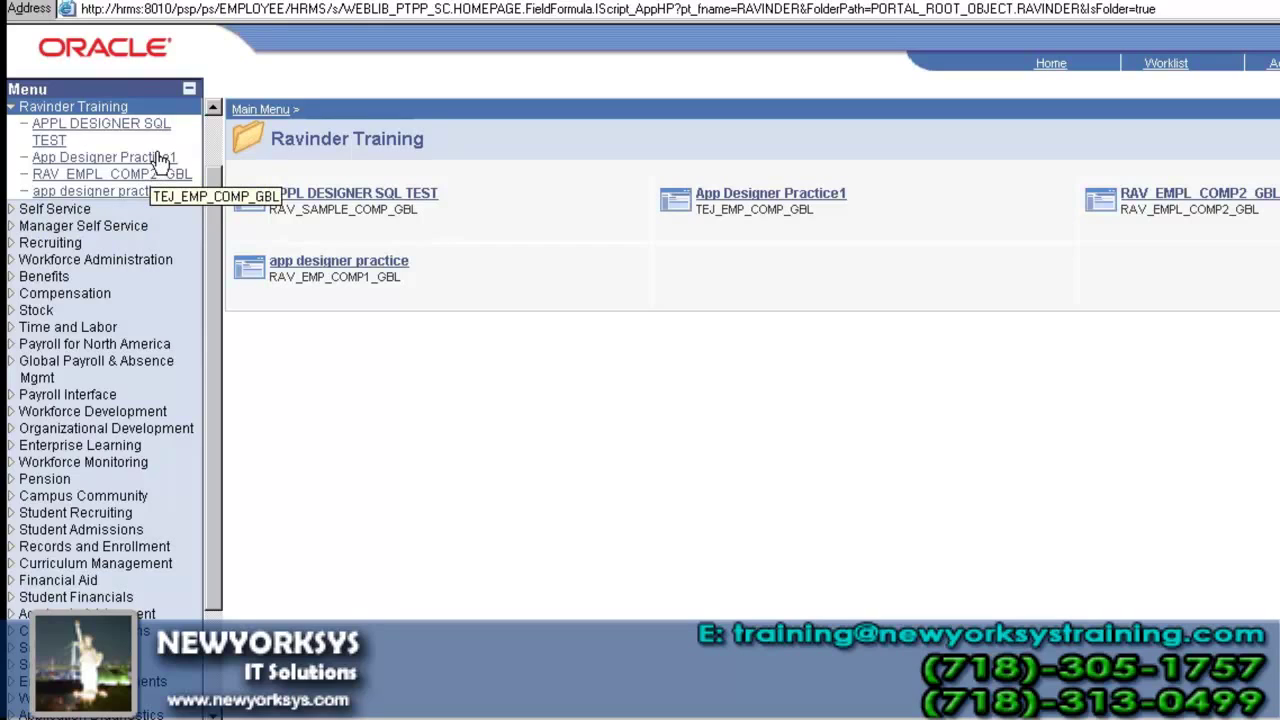
left_click(803, 193)
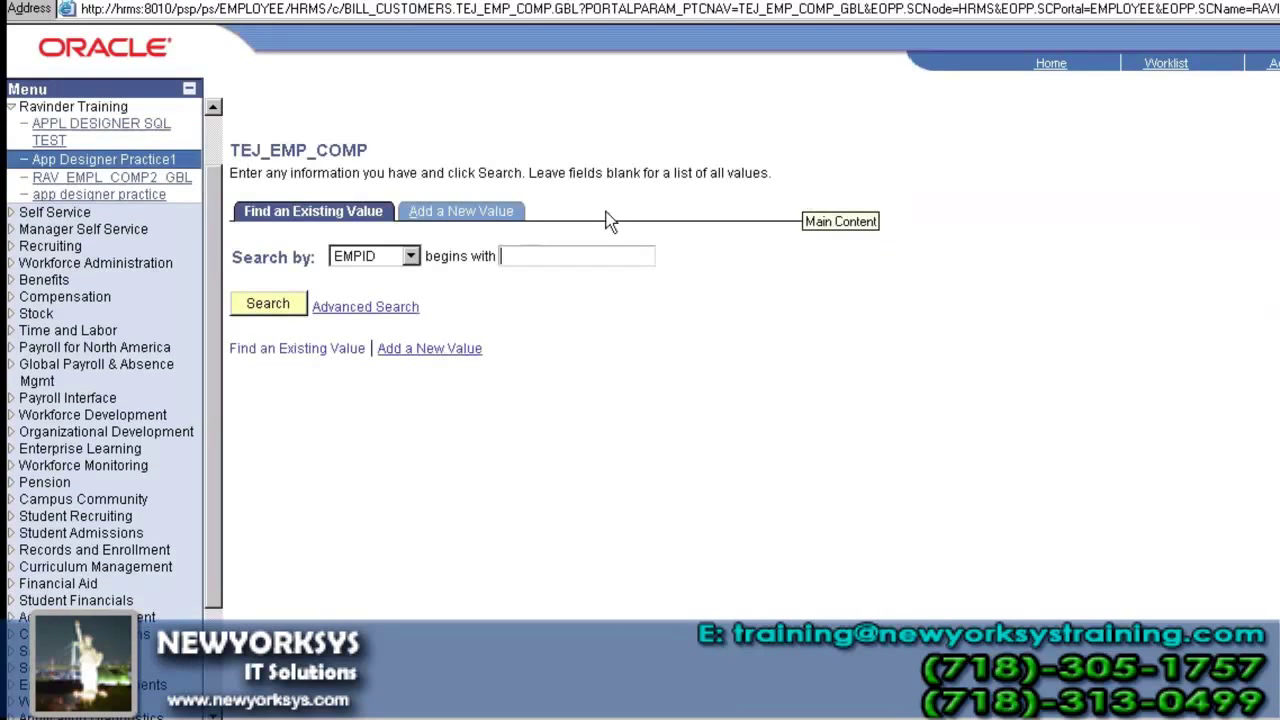
left_click(255, 302)
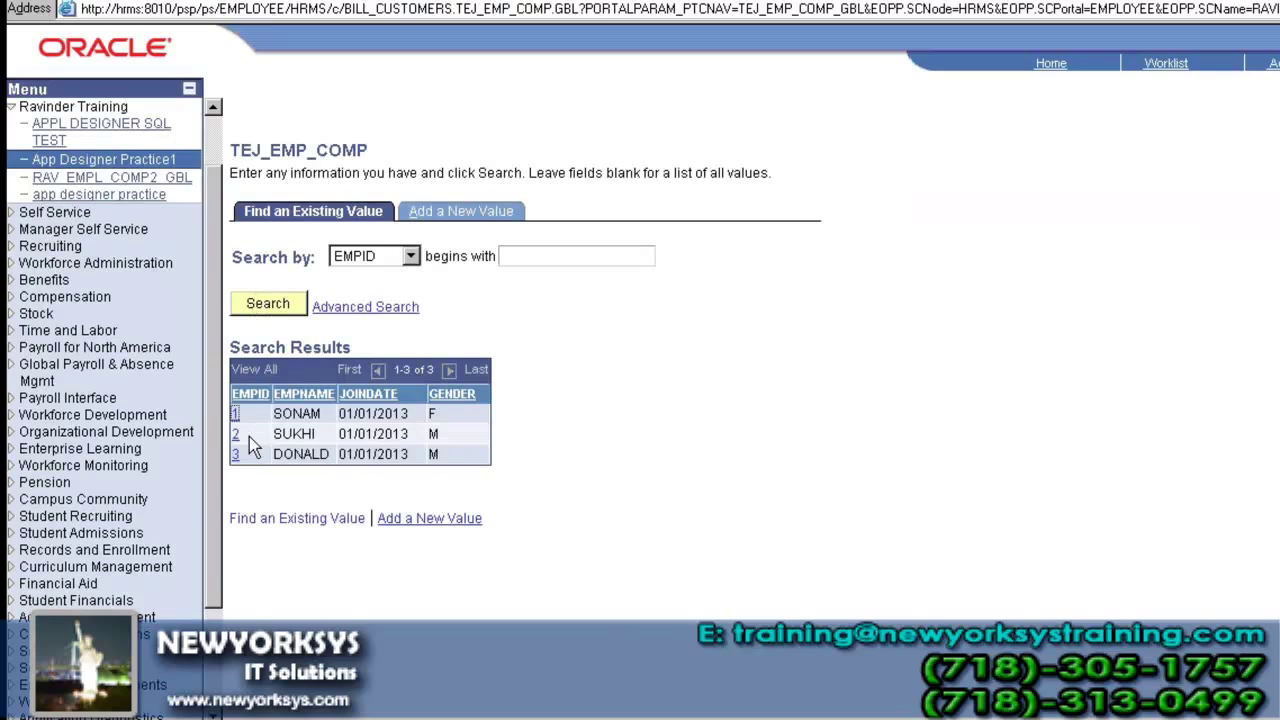
- Open employees 1 and 2 in turn, returning to the search results after each
left_click(236, 414)
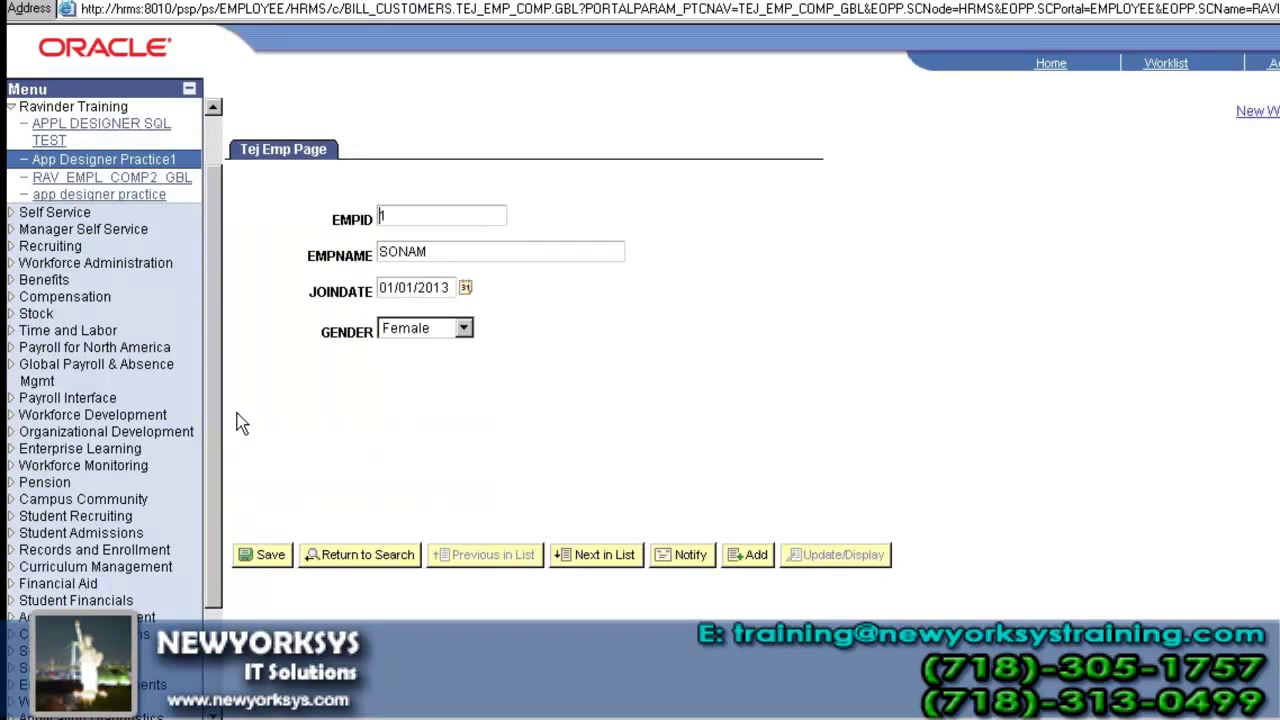
left_click(165, 161)
left_click(255, 305)
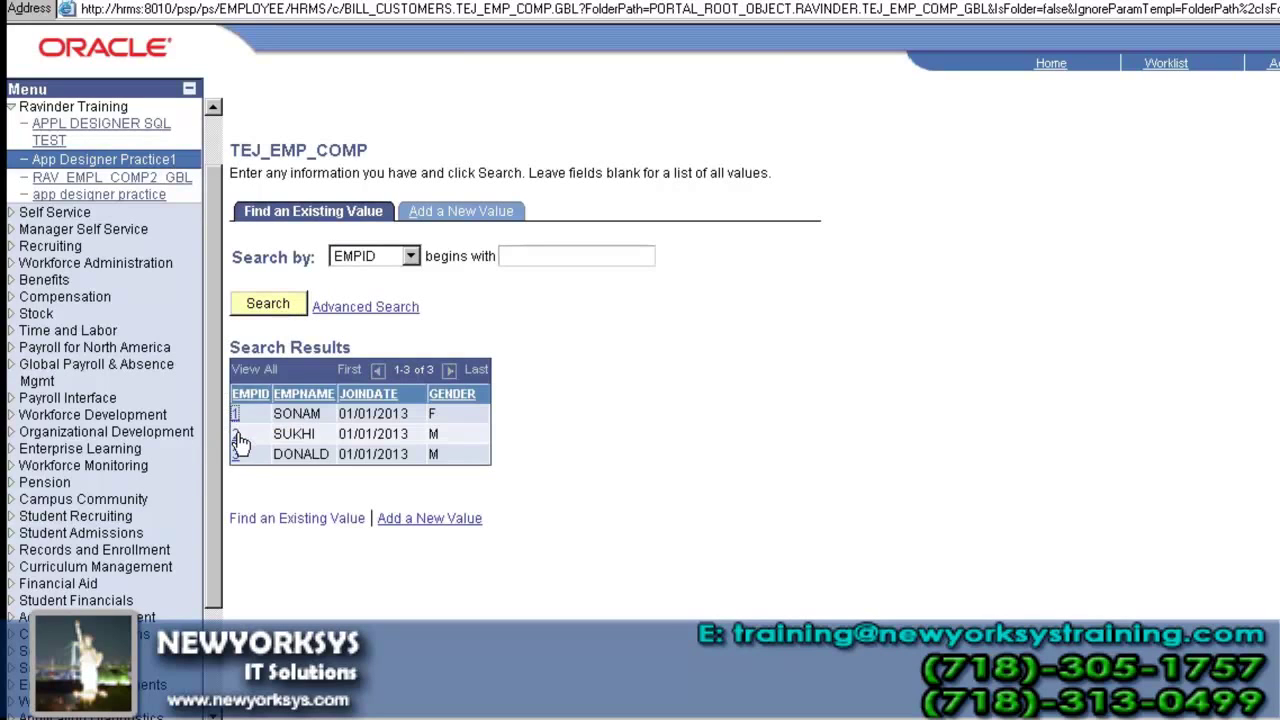
left_click(237, 434)
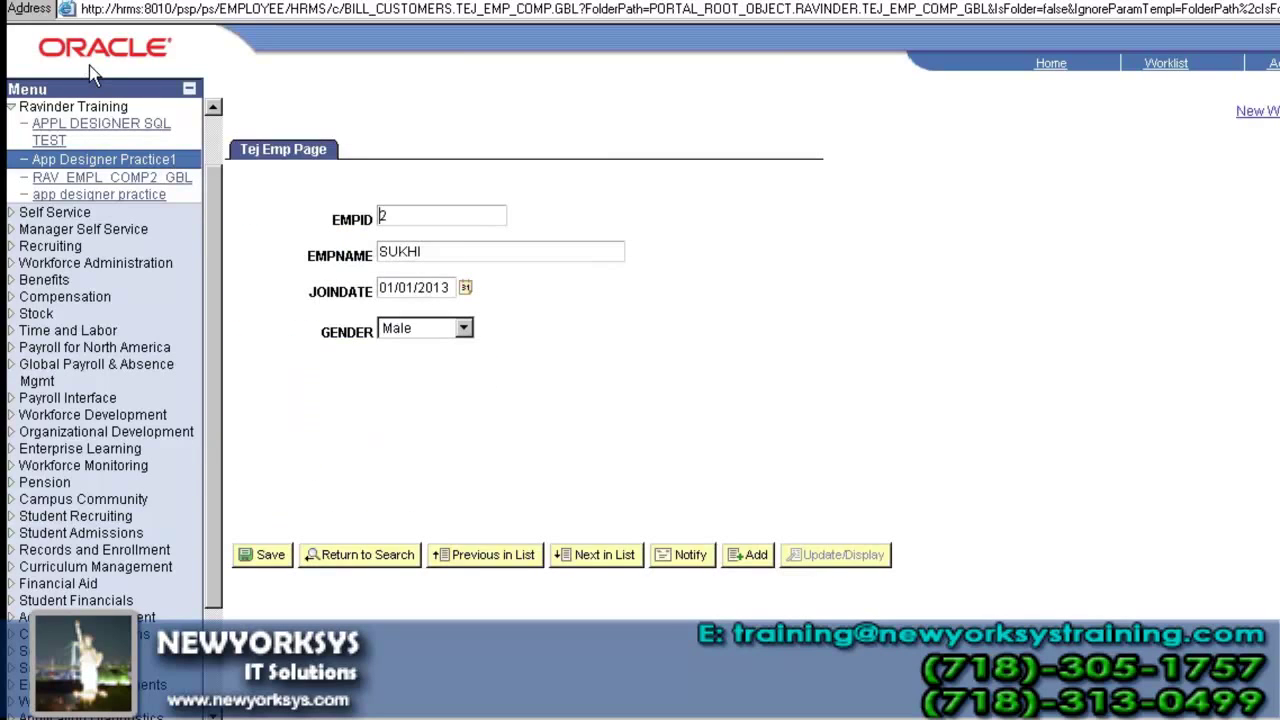
left_click(118, 167)
left_click(277, 302)
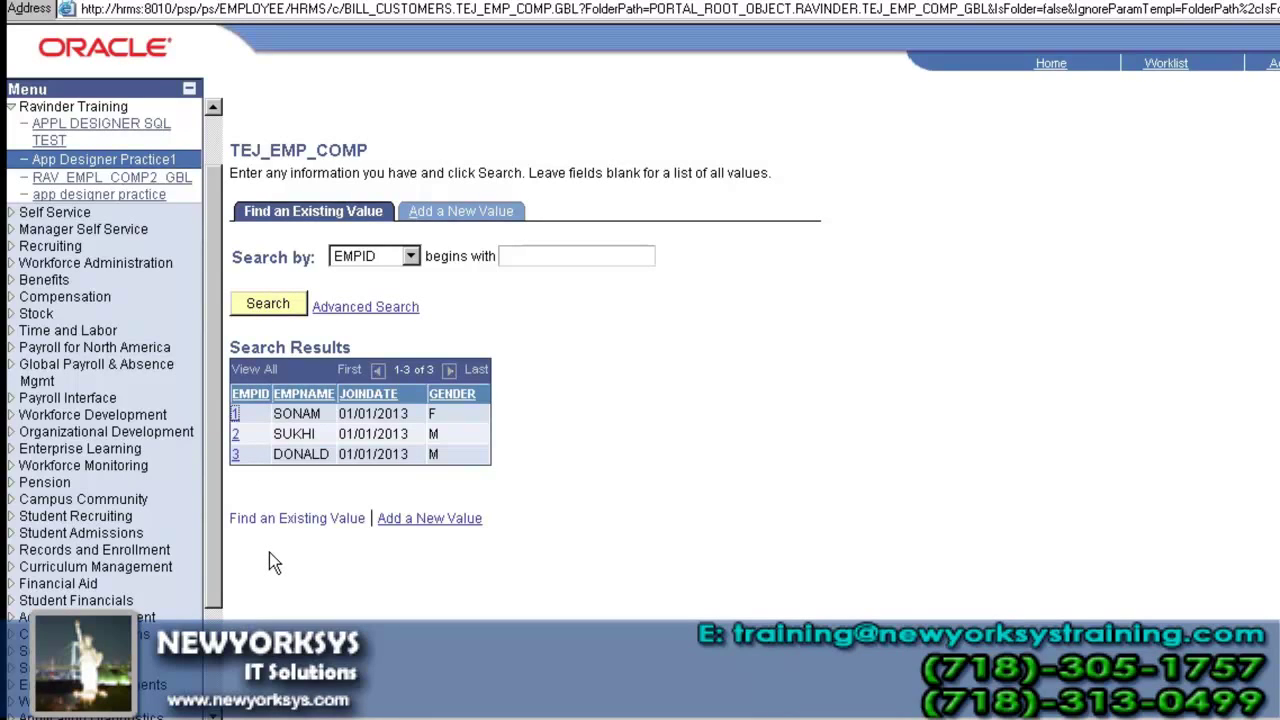
- Open the dependents scroll area's properties and review its occurs level and label options
left_click(138, 163)
left_click(138, 177)
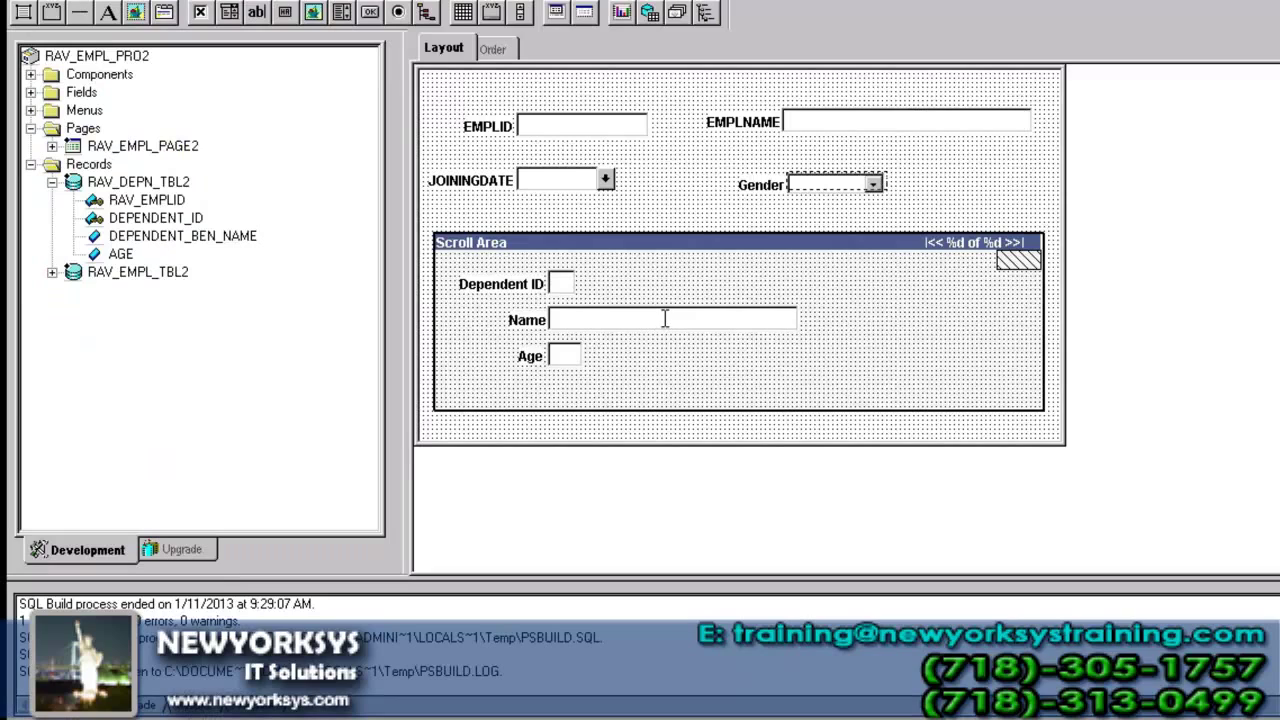
left_click(506, 249)
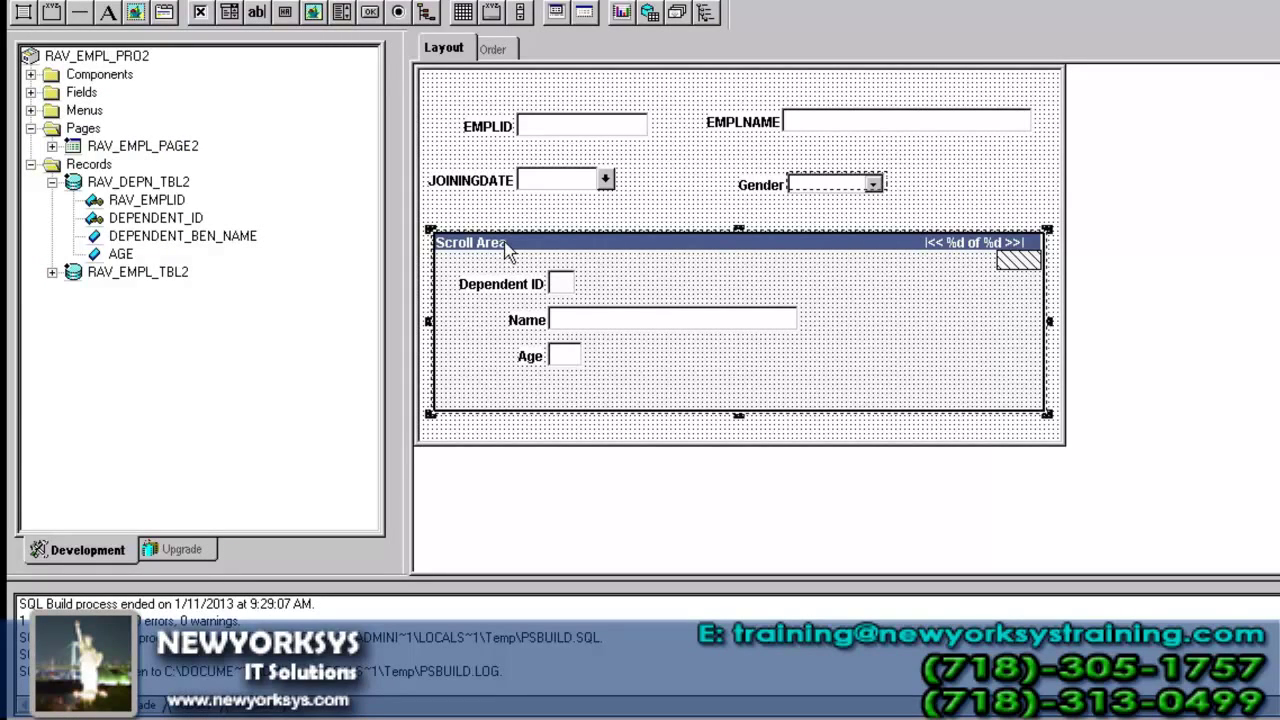
double_click(505, 243)
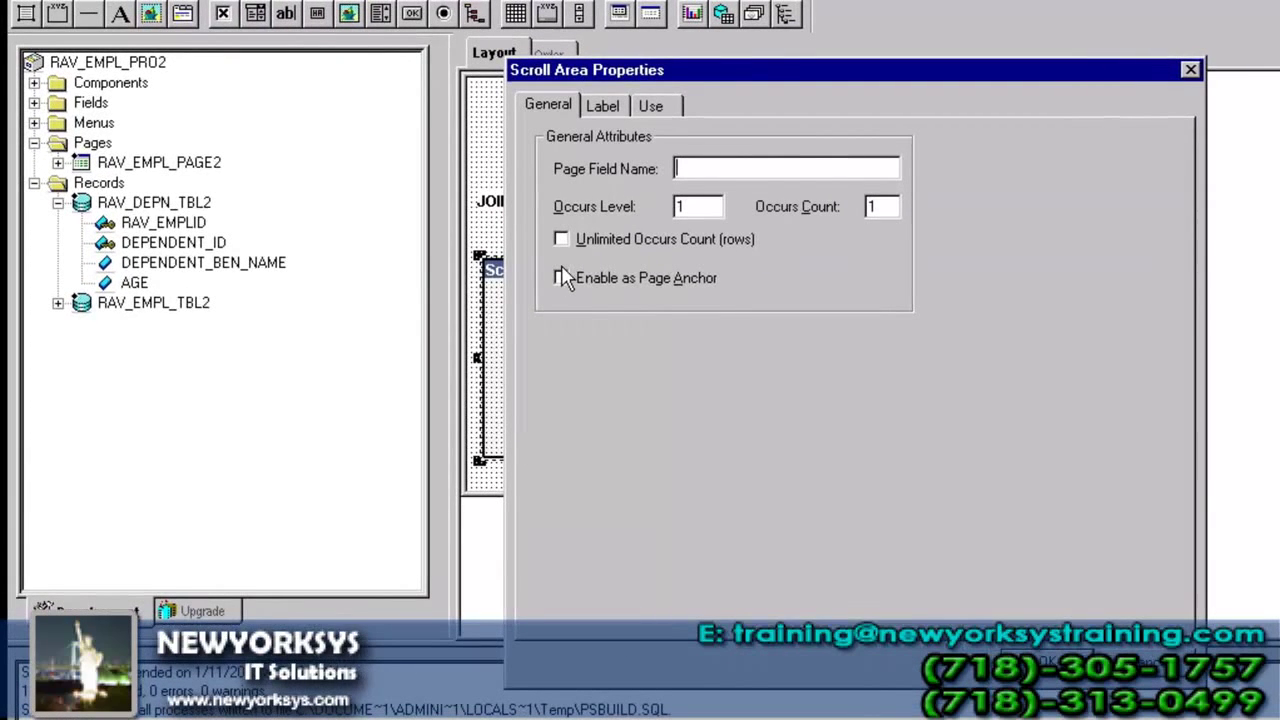
double_click(684, 207)
left_click(601, 107)
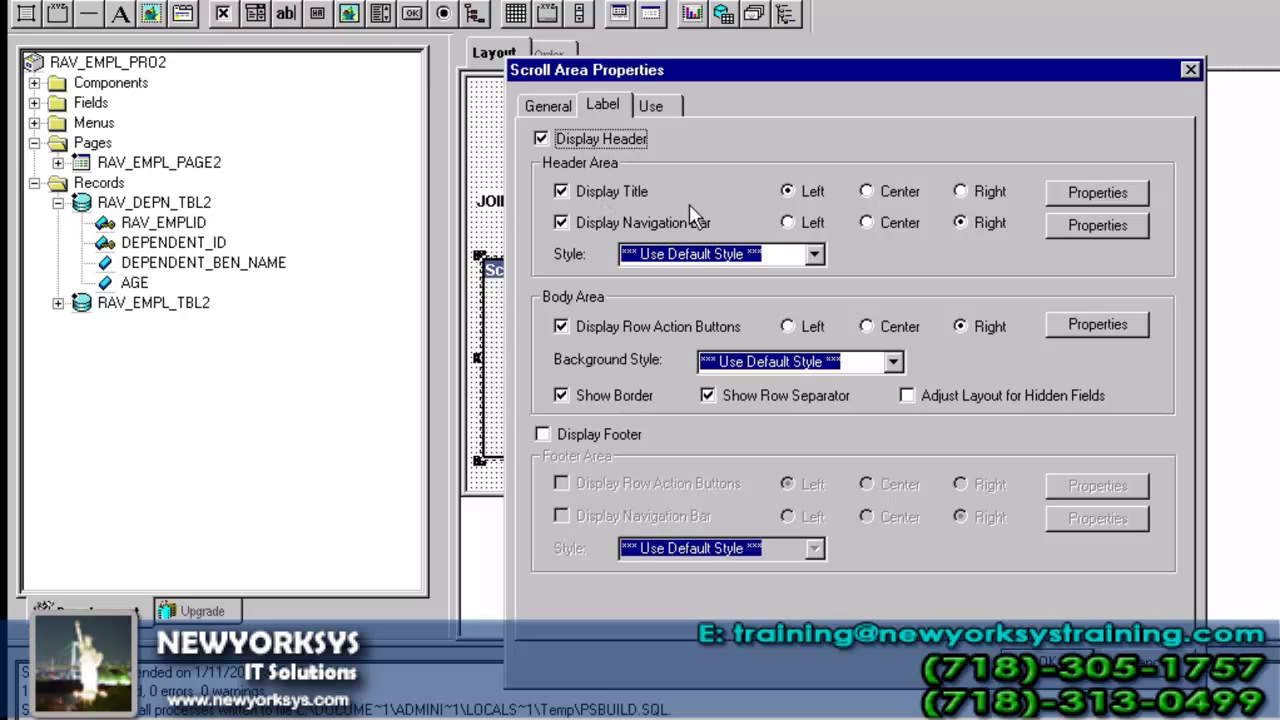
- Set the scroll area's display title to 'Dependent Details' and apply the settings
left_click(1081, 197)
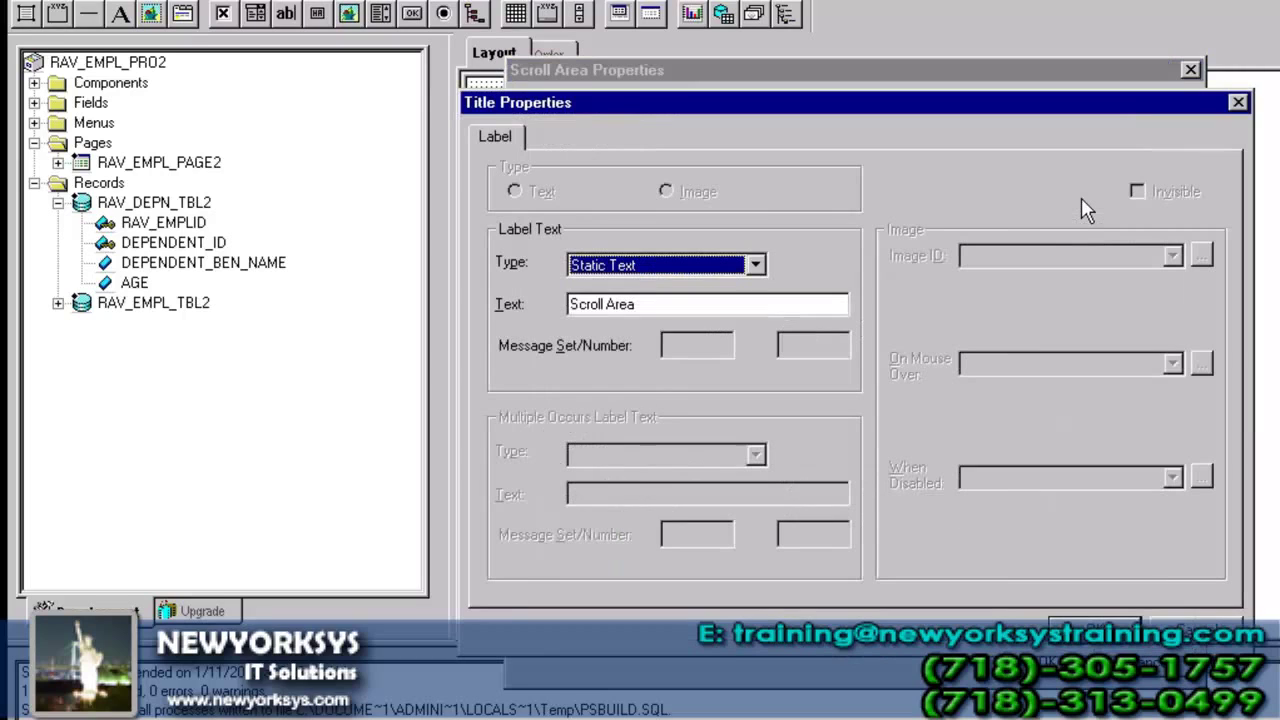
left_click(645, 305)
double_click(639, 305)
key("BackSpace")
key("BackSpace")
key("BackSpace")
key("BackSpace")
key("BackSpace")
key("BackSpace")
key("BackSpace")
key("BackSpace")
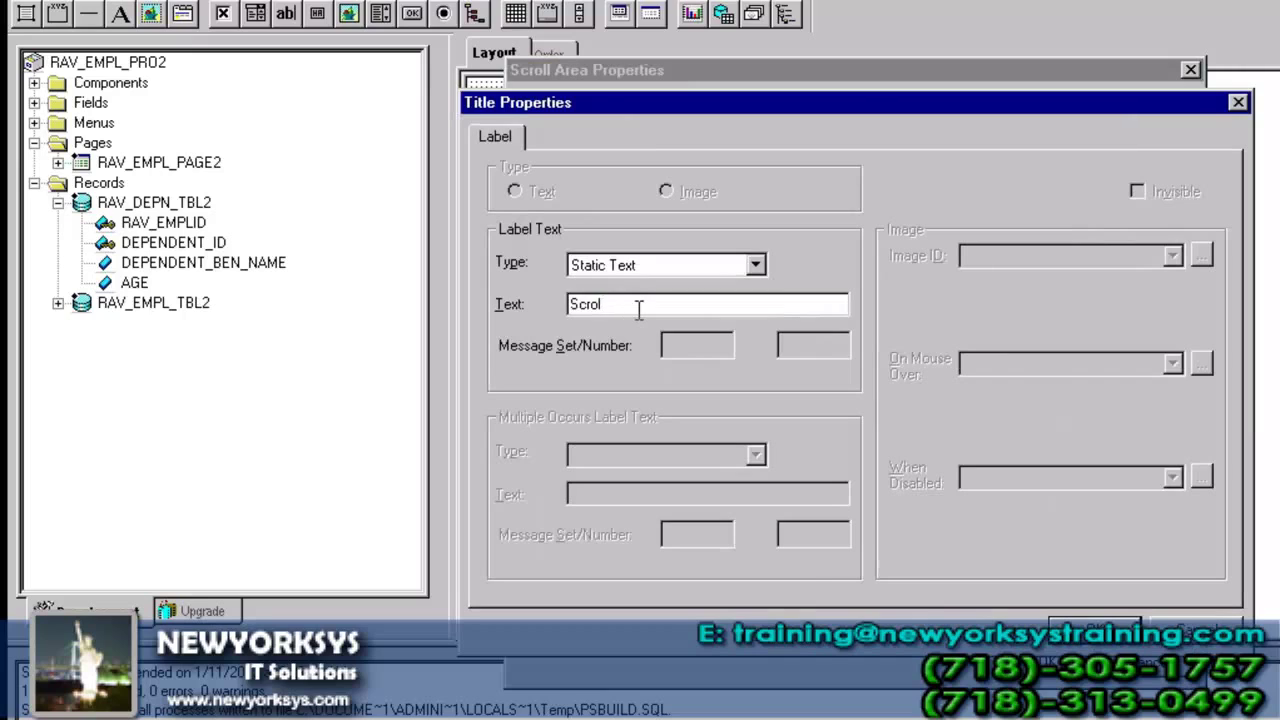
type("dEPEN")
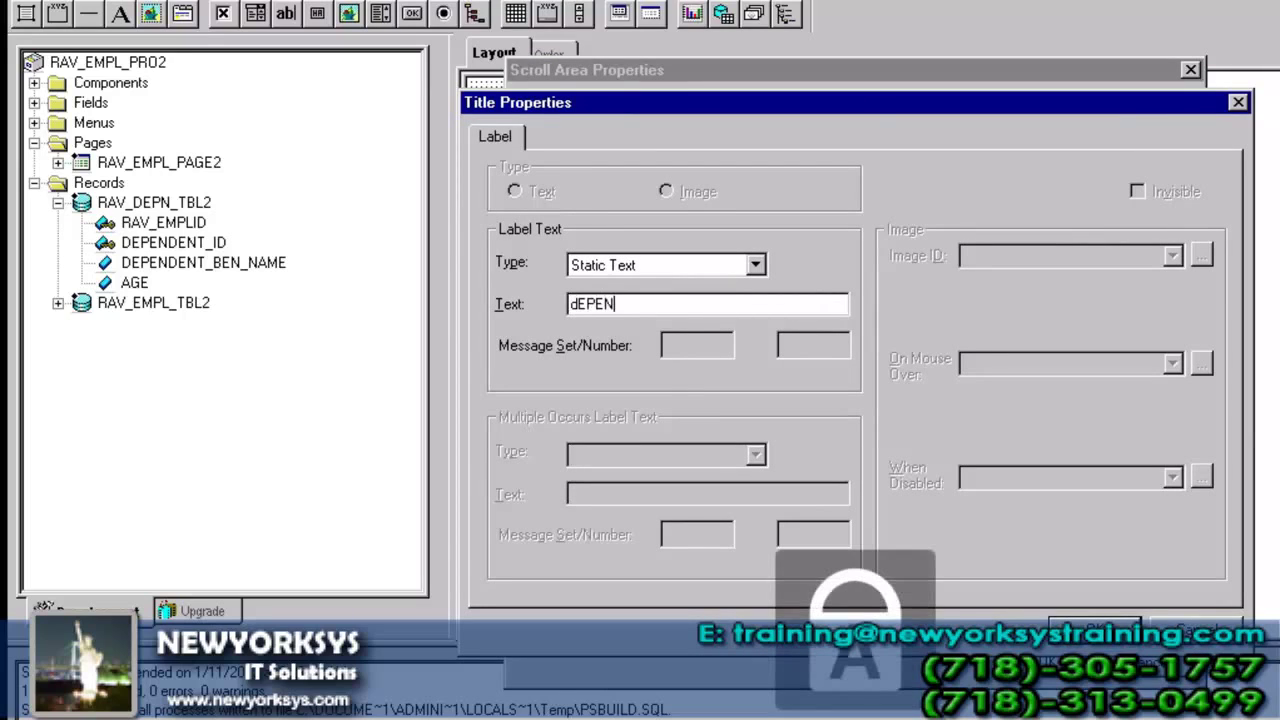
type("DENT dER")
key("shift+Home")
type("D")
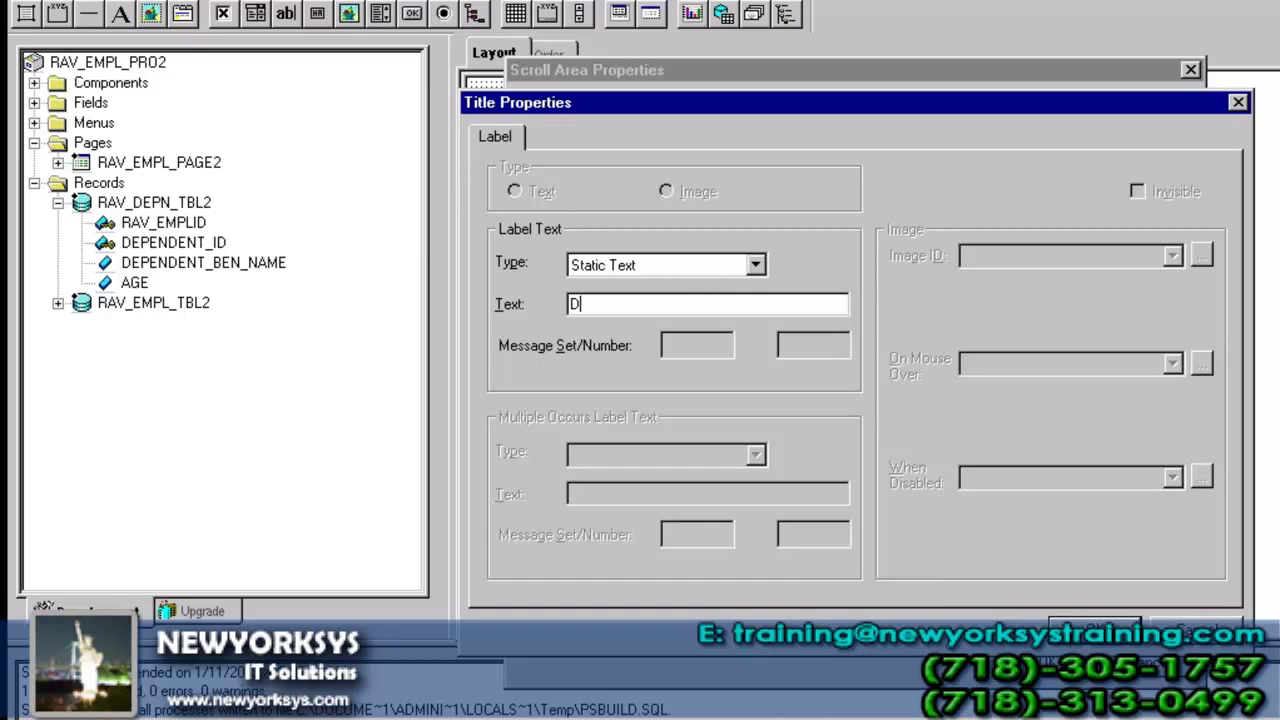
type("ependent Detail")
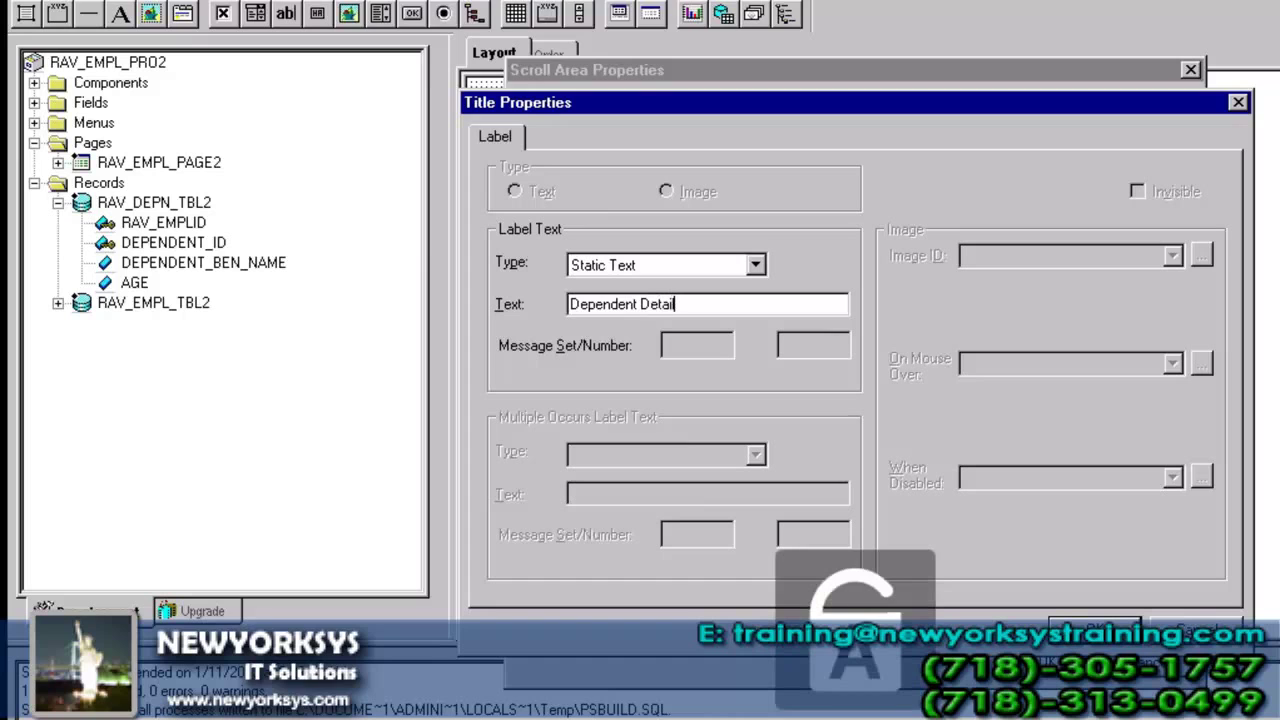
type("s")
key("Return")
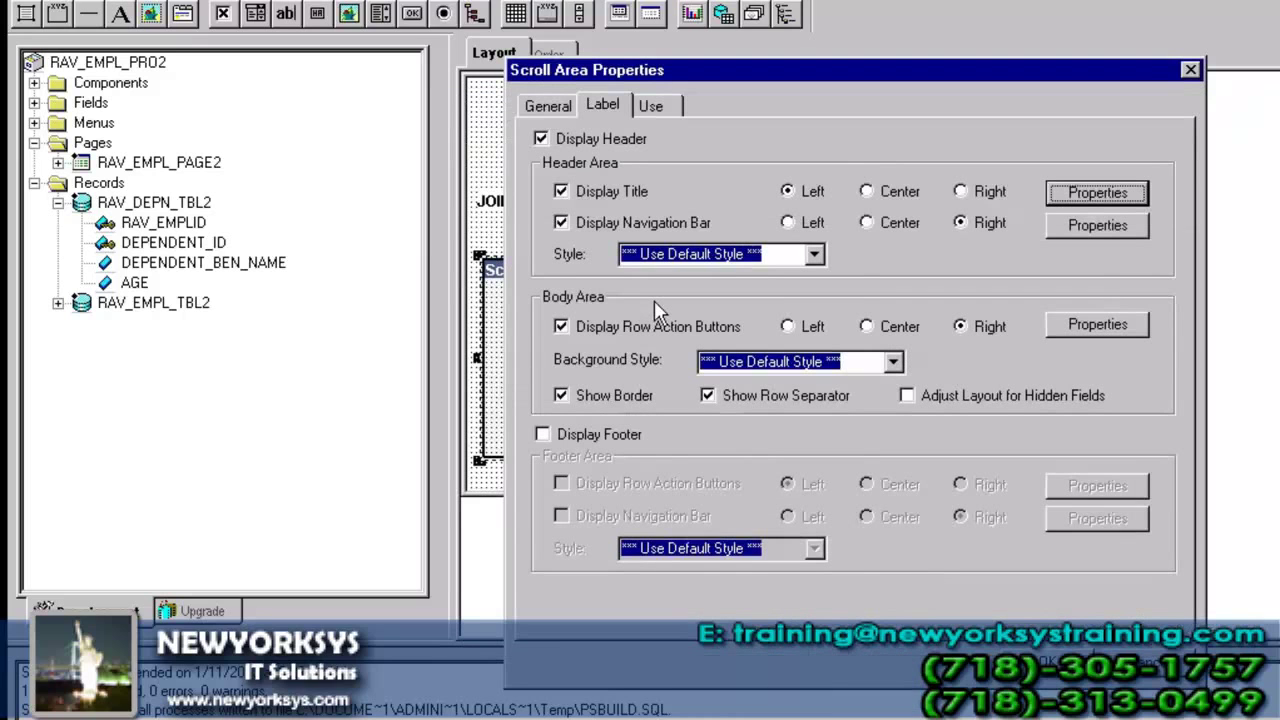
left_click(1058, 663)
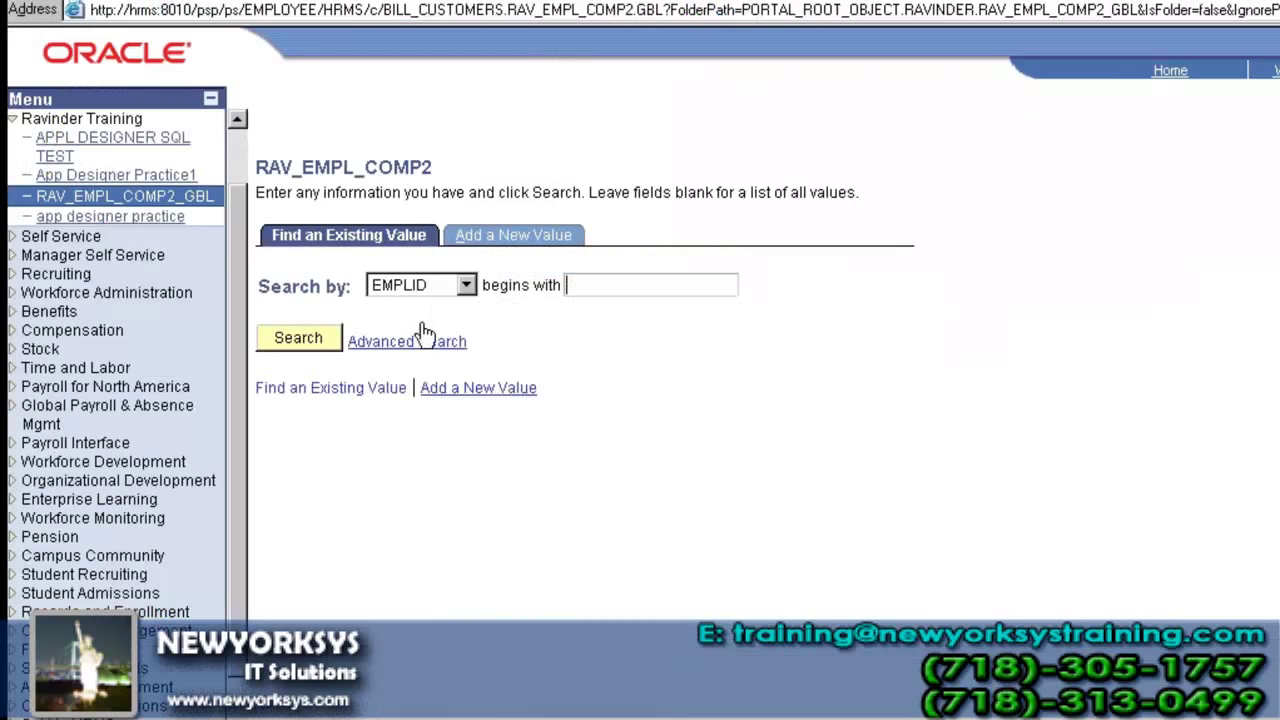
- Open employee 1 and enter the first dependent: ID 01, name dep1, age 25
left_click(290, 339)
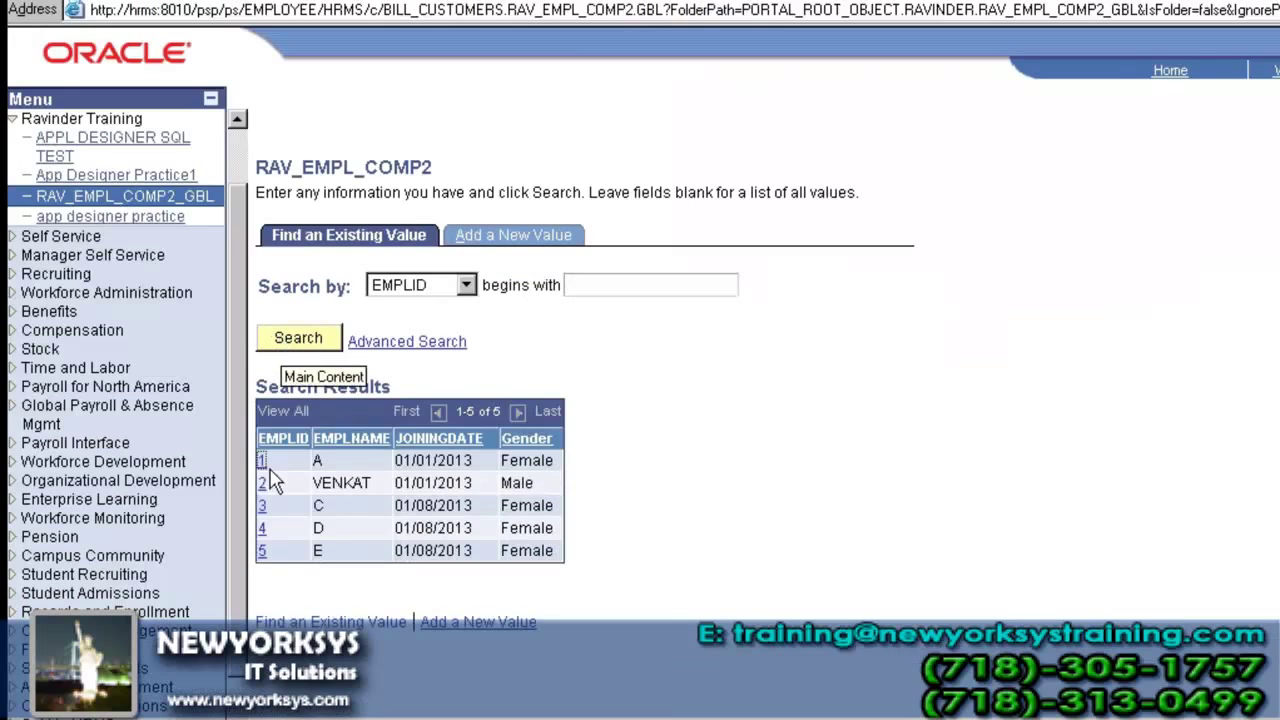
left_click(261, 462)
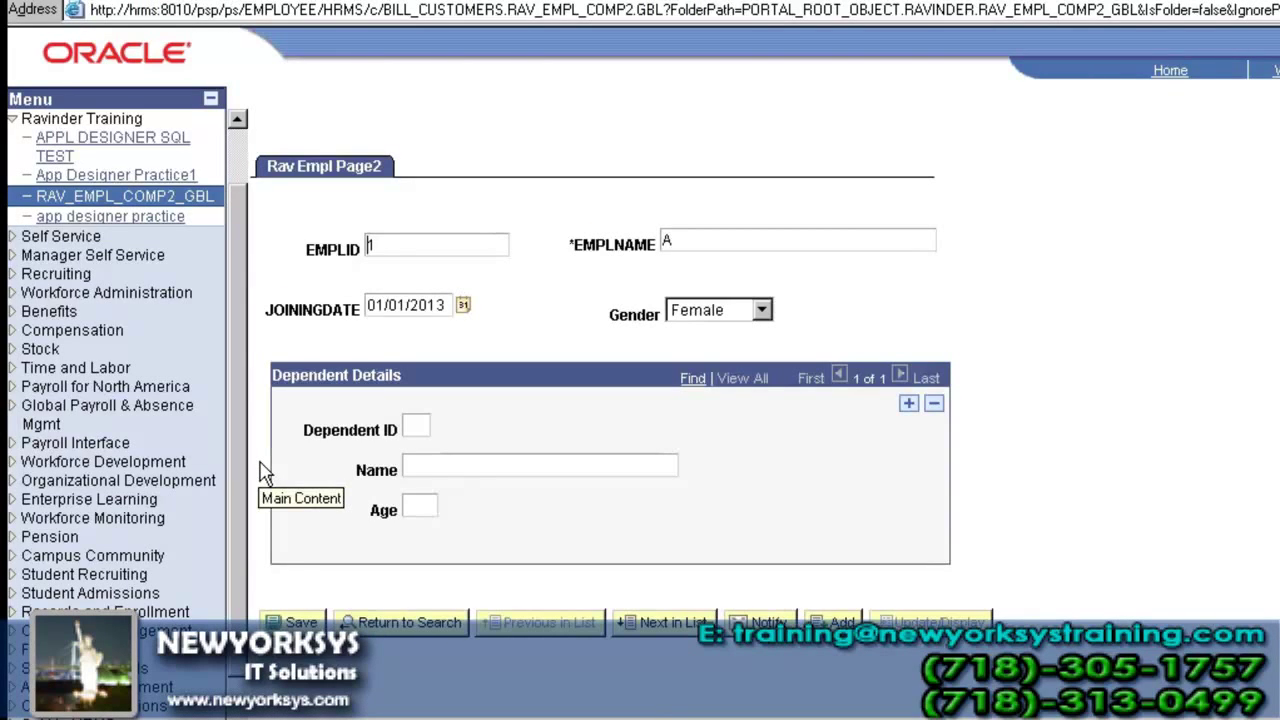
left_click(421, 420)
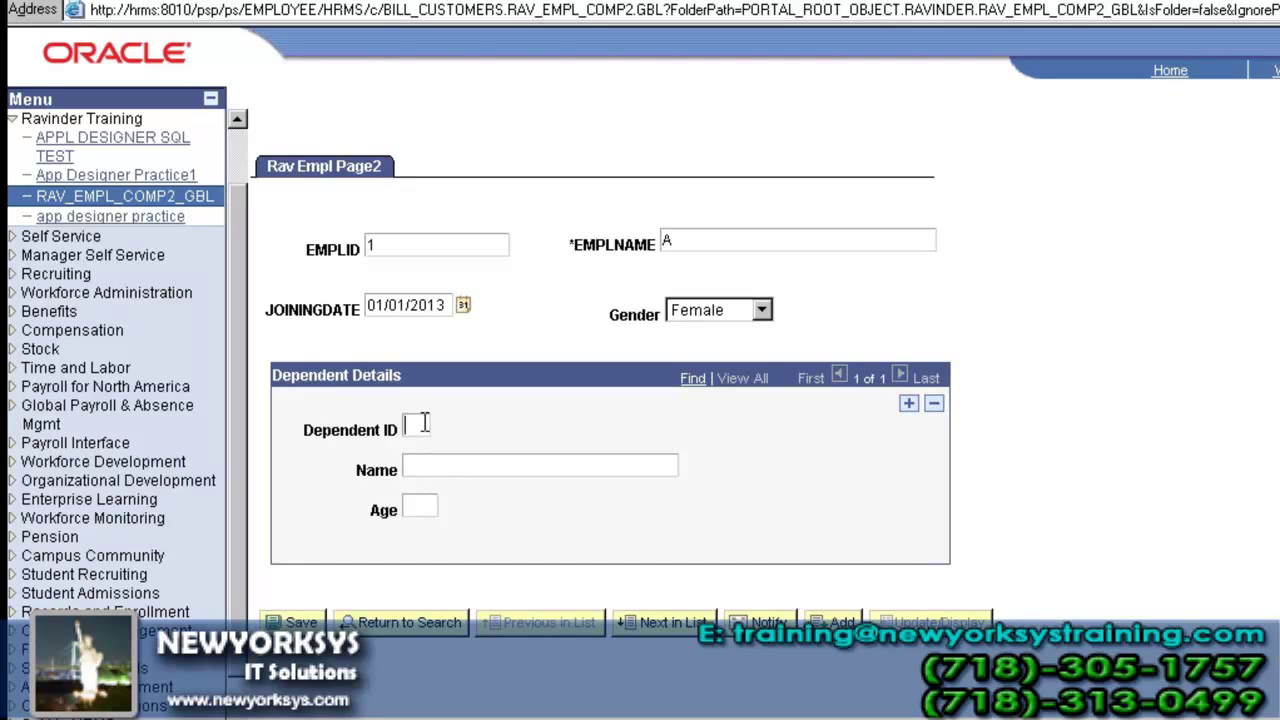
type("01")
key("Tab")
type("dep1")
key("Tab")
type("25")
- Add a second dependent row: ID 02, name dep2, age 60
left_click(909, 405)
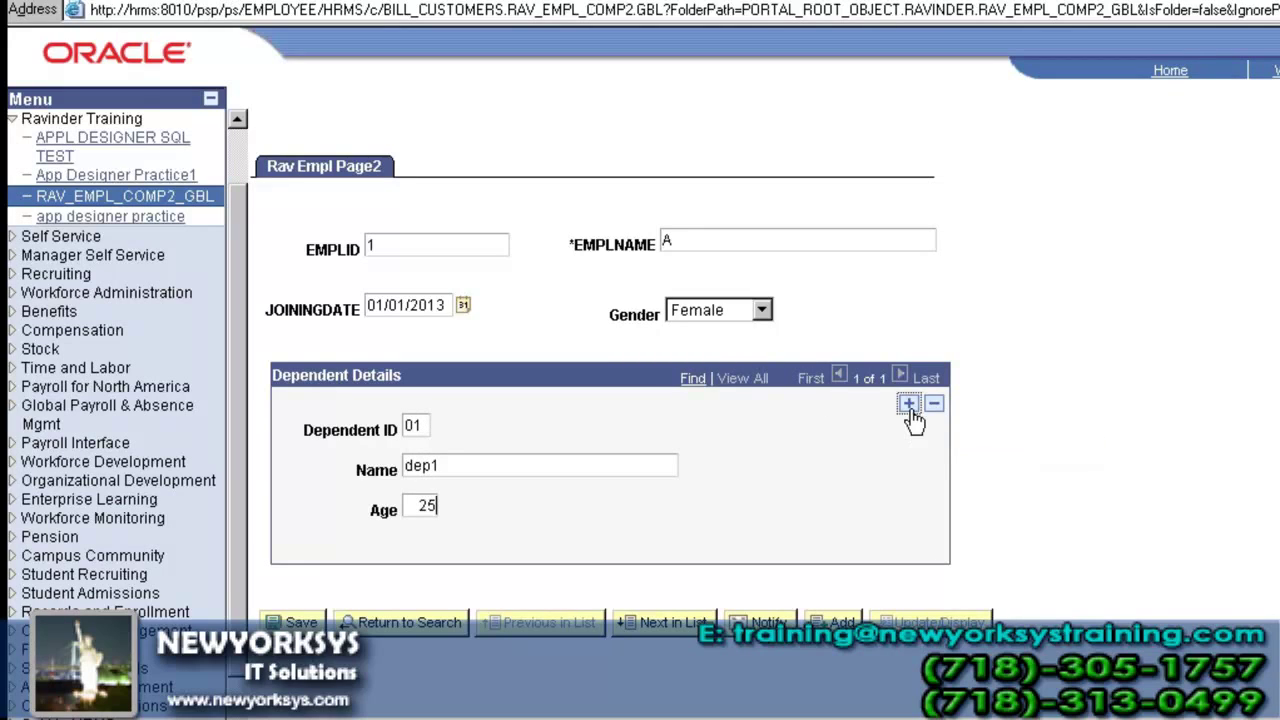
type("02")
key("Tab")
type("dep2")
key("Tab")
type("6")
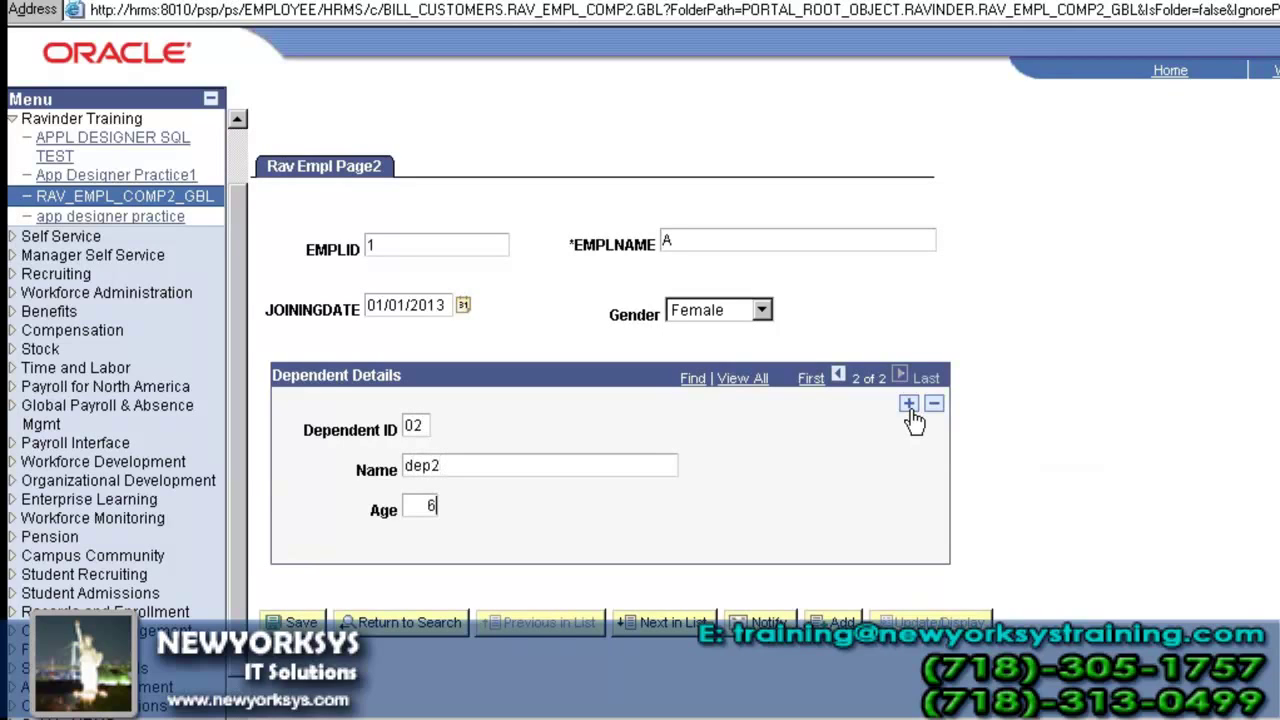
type("0")
- Add a third dependent row, ID 03 named dep3, and correct its mistyped age
left_click(909, 405)
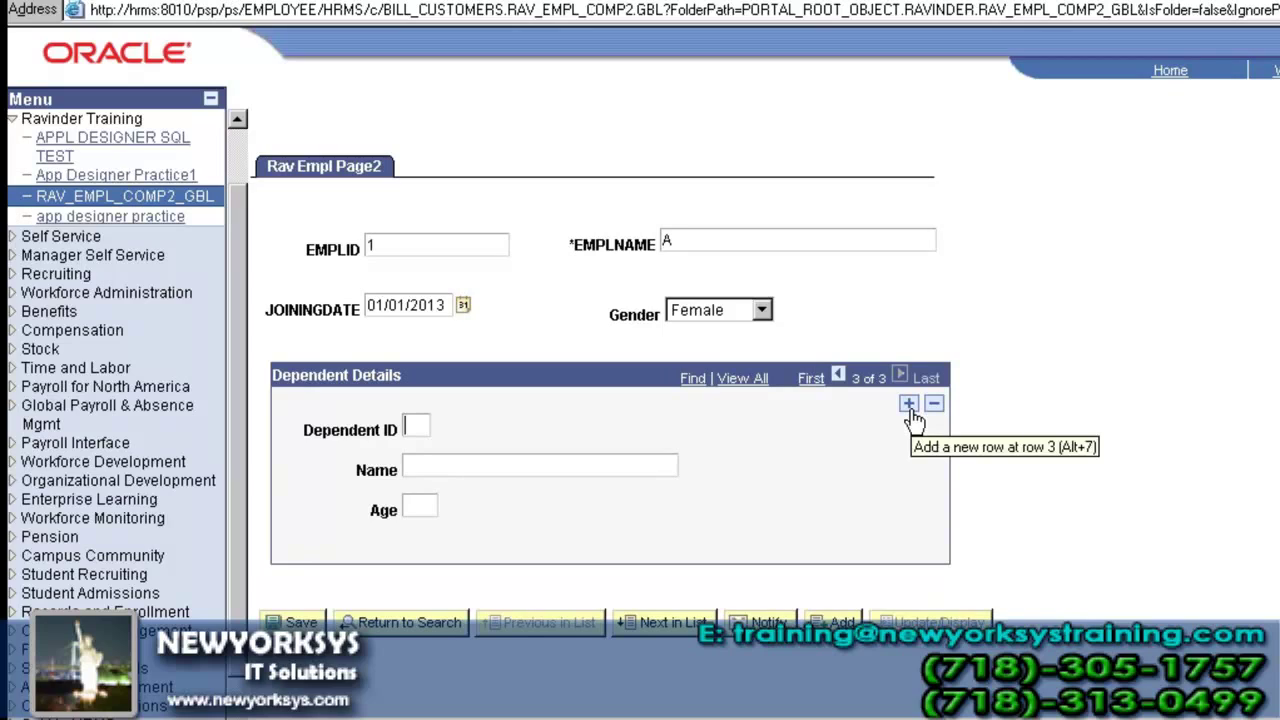
type("03")
key("Tab")
type("dep3")
key("Tab")
type("666")
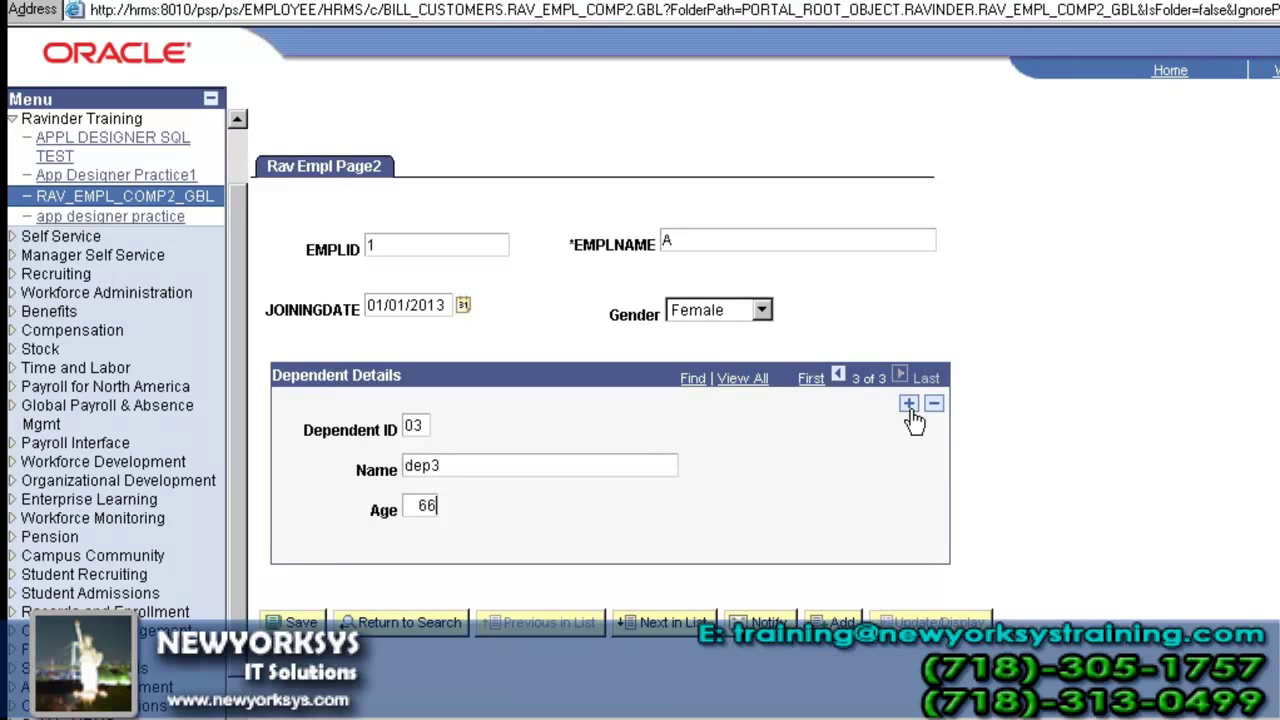
key("BackSpace")
key("BackSpace")
- Save employee 1's dependents and run the PS_RAV_DEPN_TBL2 select query in SSMS
type("5")
left_click(293, 622)
key("alt+Tab")
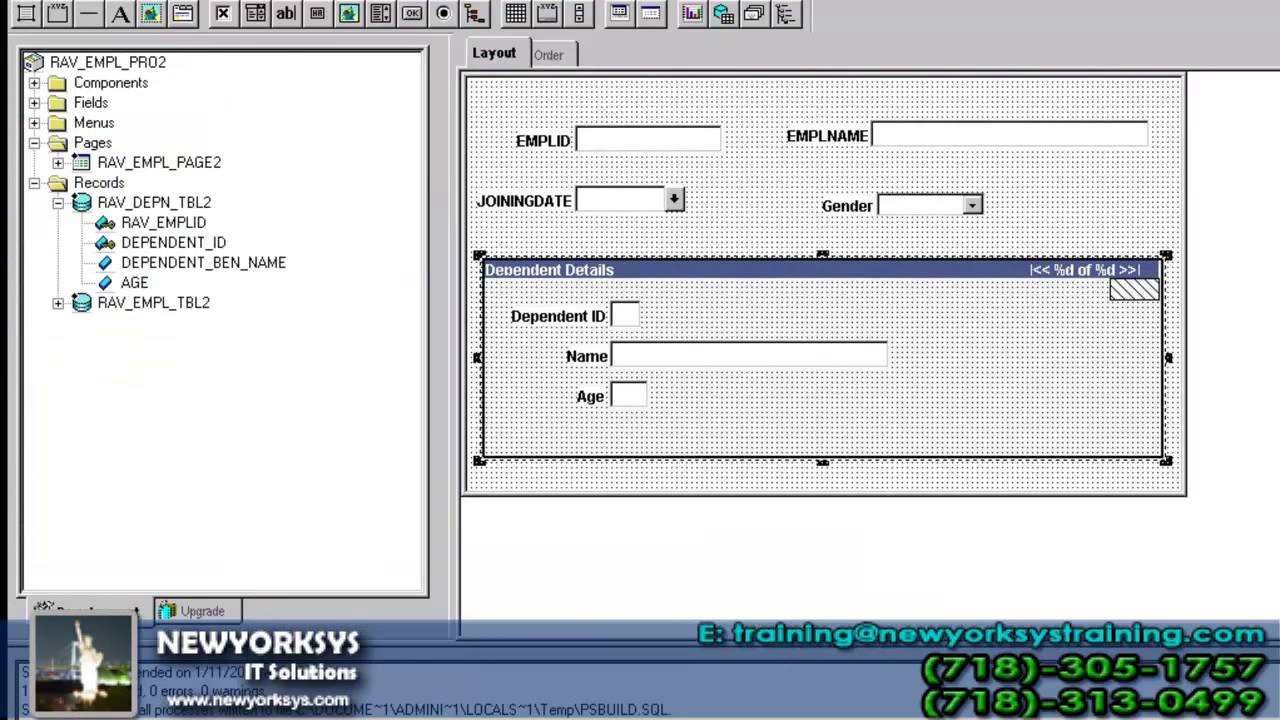
key("alt+Tab")
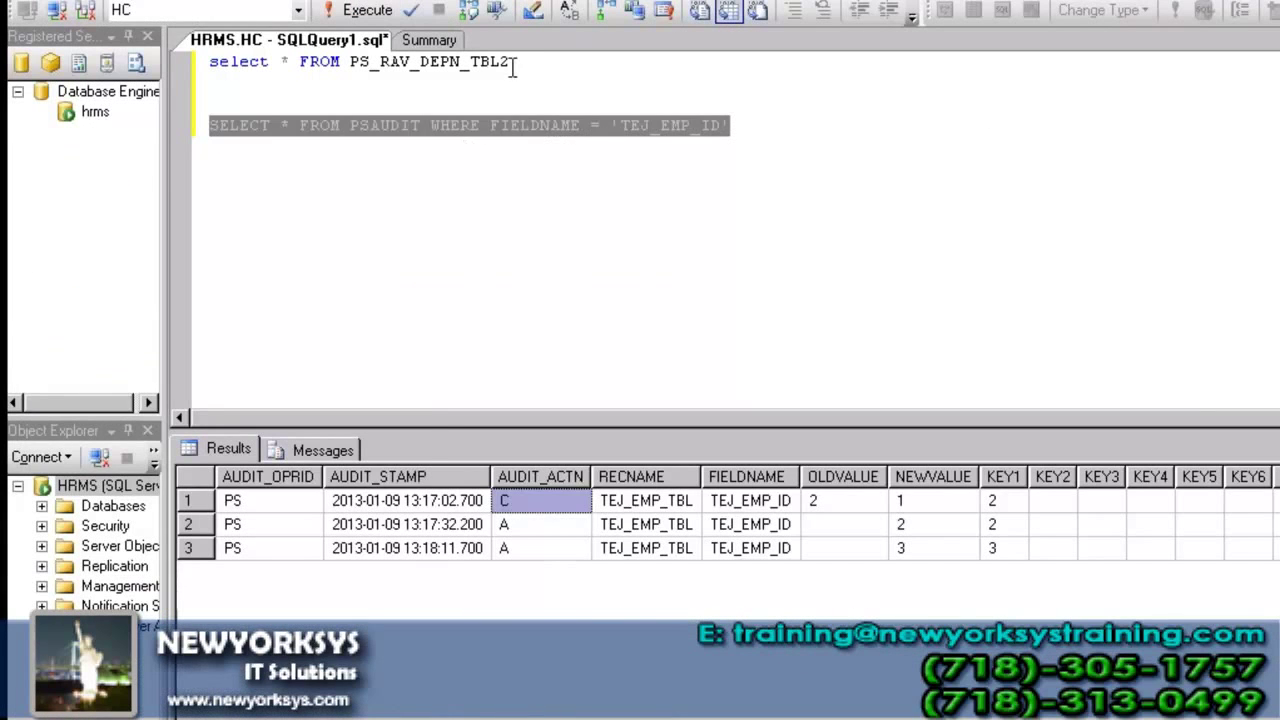
left_click(513, 61)
key("shift+Home")
key("F5")
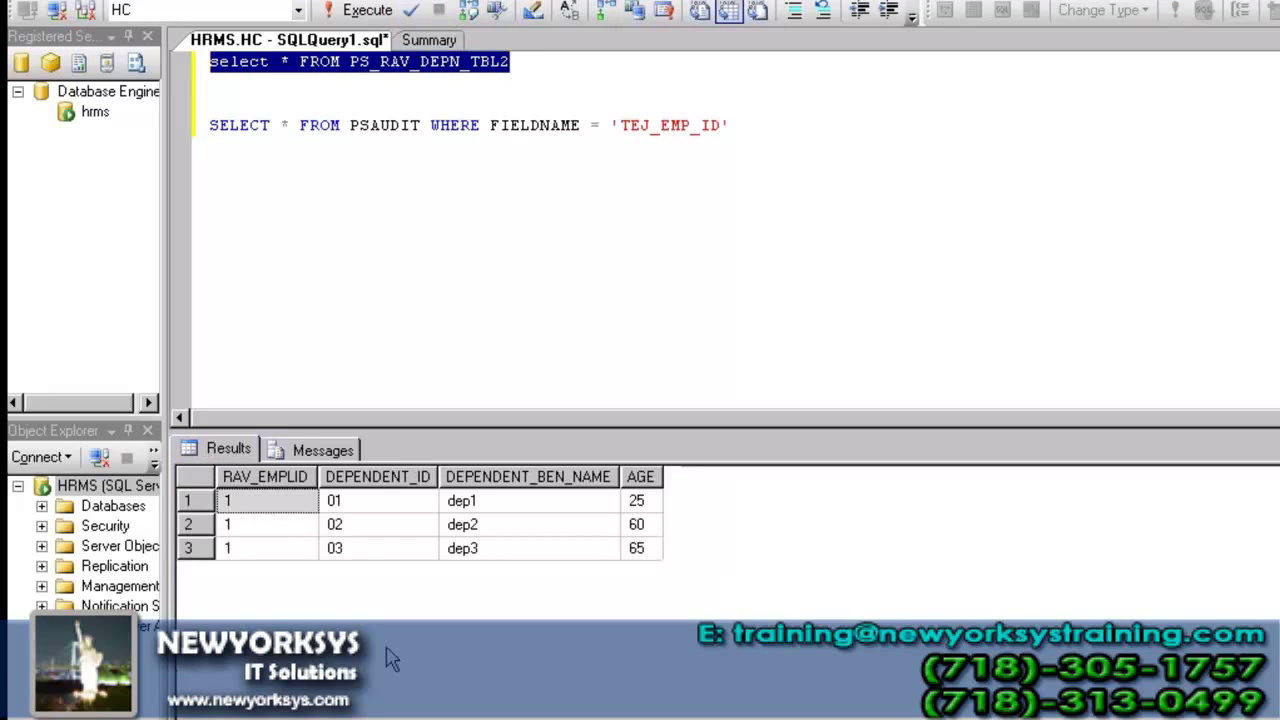
- Check the employee and dependent IDs of employee 1's three returned dependent rows
left_click(232, 504)
left_click(237, 525)
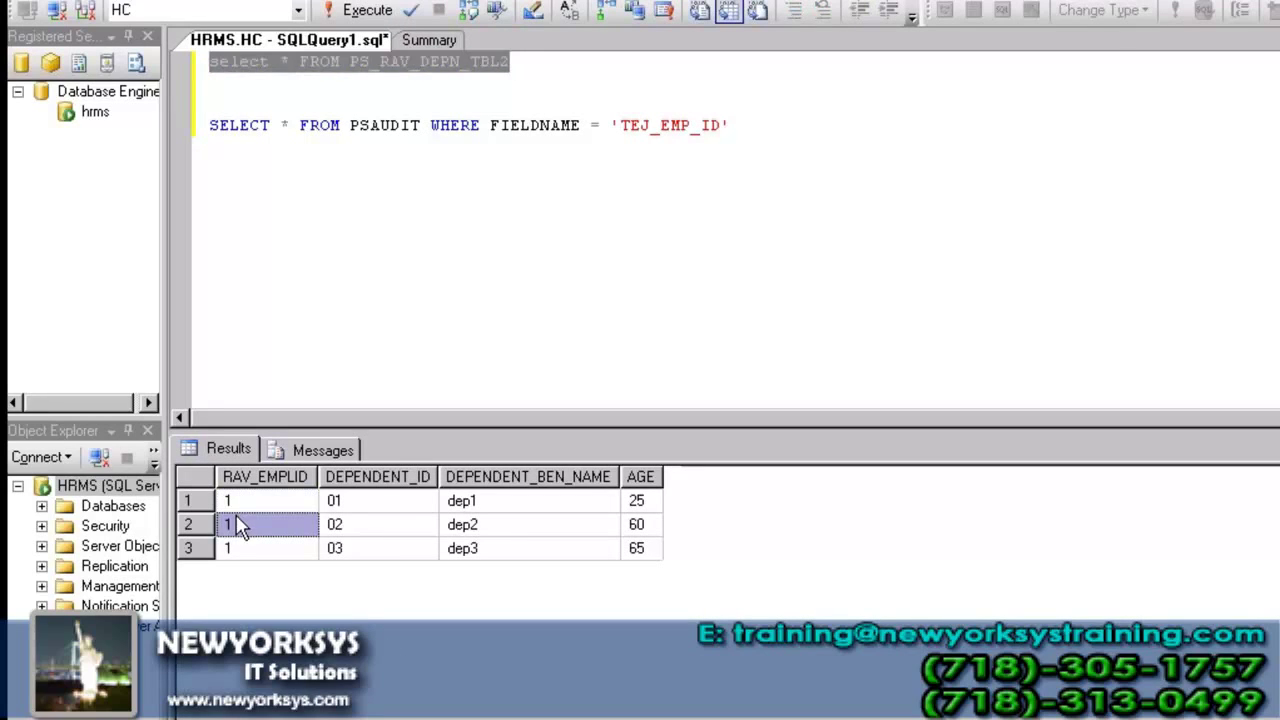
left_click(240, 548)
left_click(325, 502)
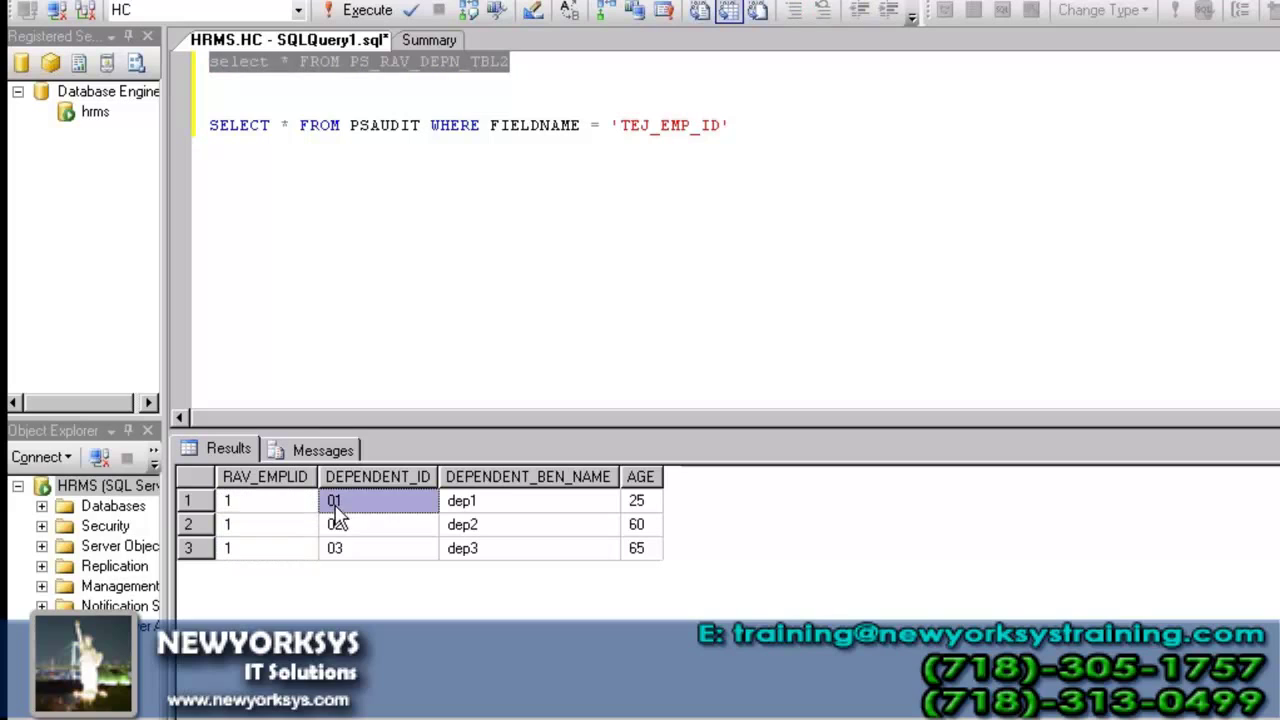
left_click(336, 522)
left_click(341, 546)
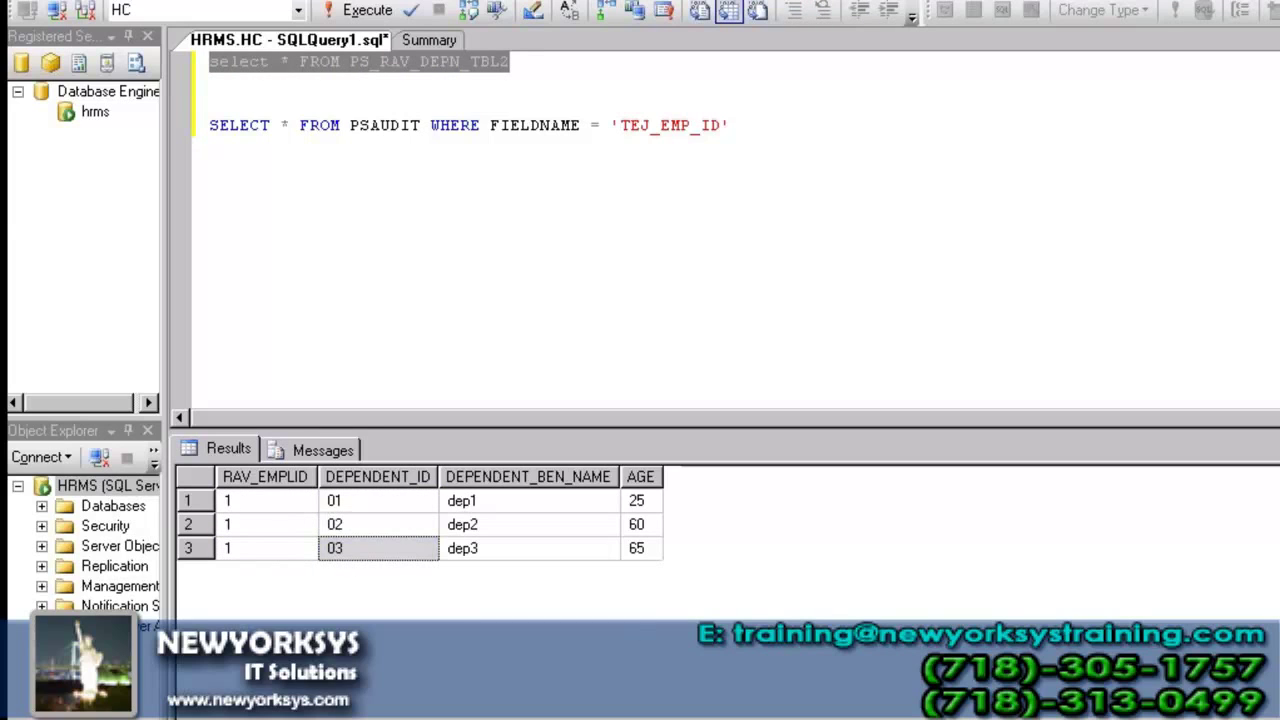
key("alt+Tab")
left_click(168, 190)
- Open employee 2 and save a dependent with ID 01, name dep1, age 69
left_click(301, 340)
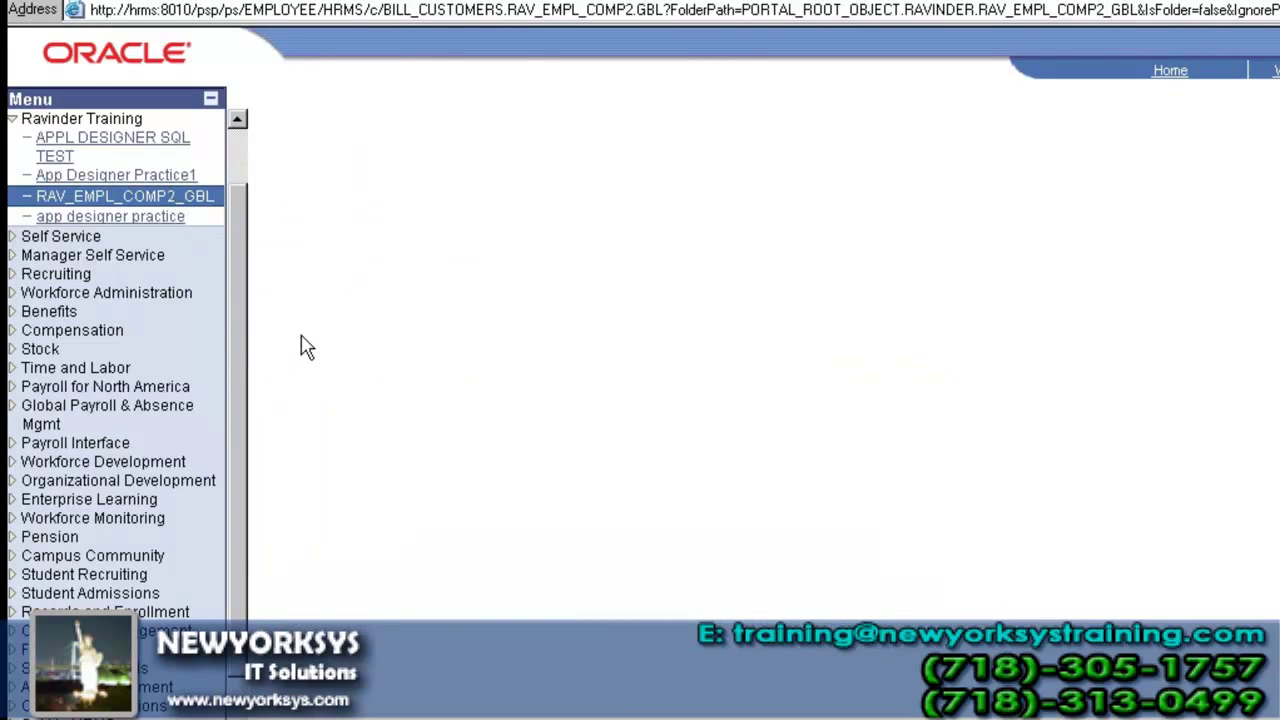
left_click(263, 485)
left_click(408, 426)
type("0")
type("1")
key("Tab")
type("d")
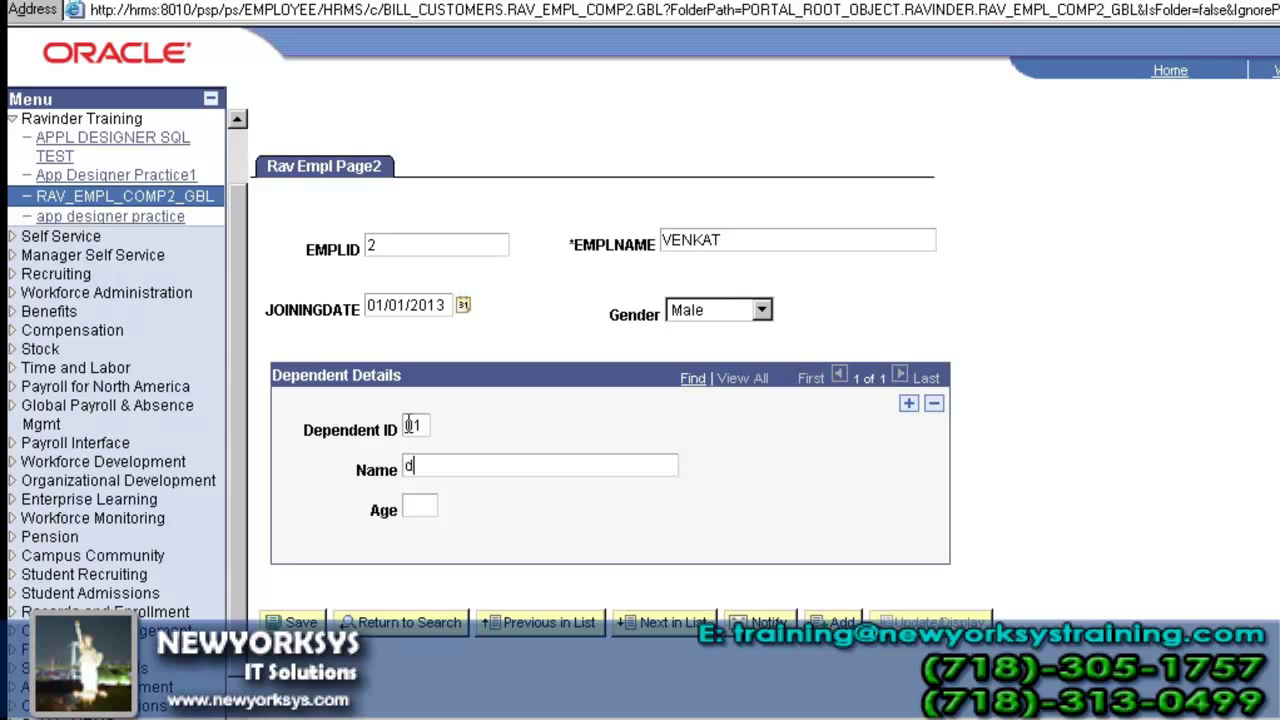
type("ep1")
key("Tab")
type("69")
left_click(292, 622)
key("alt+Tab")
left_click(366, 11)
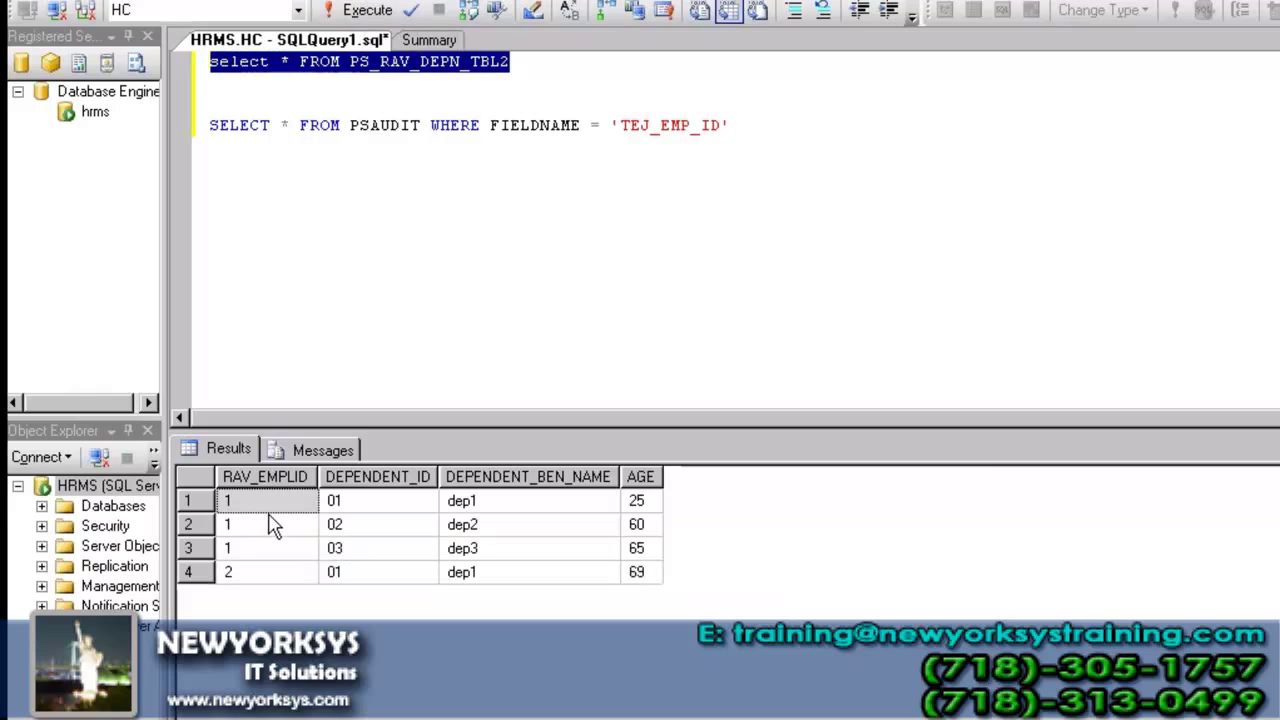
- Highlight employee 1's three dependent rows and employee 2's new dependent ID in the results
key("Down")
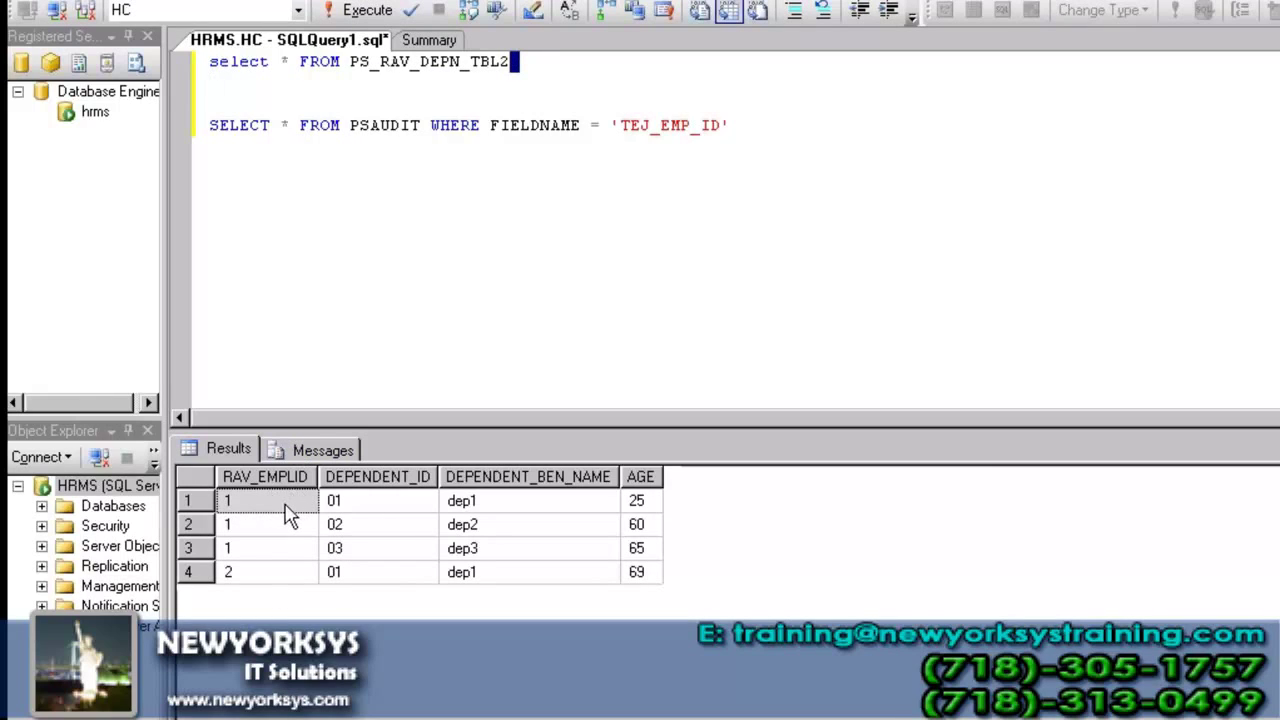
left_click(288, 500)
key("shift+Down")
key("shift+Down")
key("shift+Right")
key("shift+Right")
key("shift+Right")
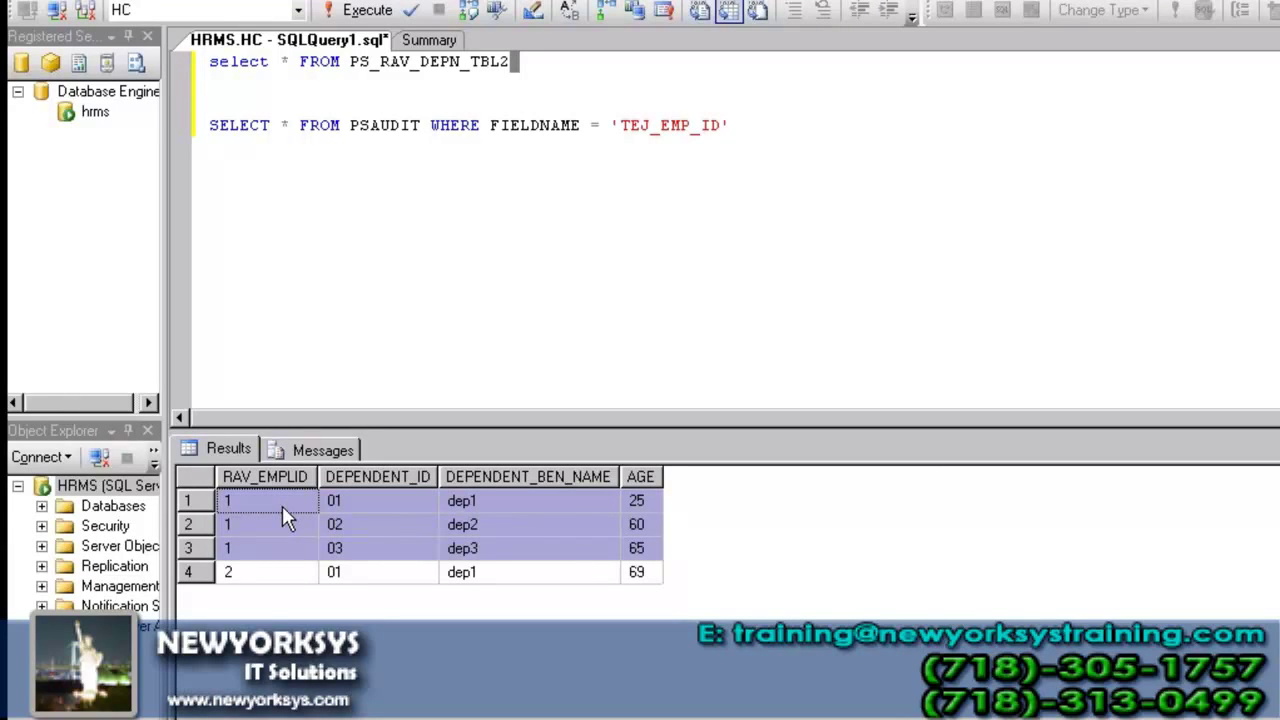
left_click(371, 578)
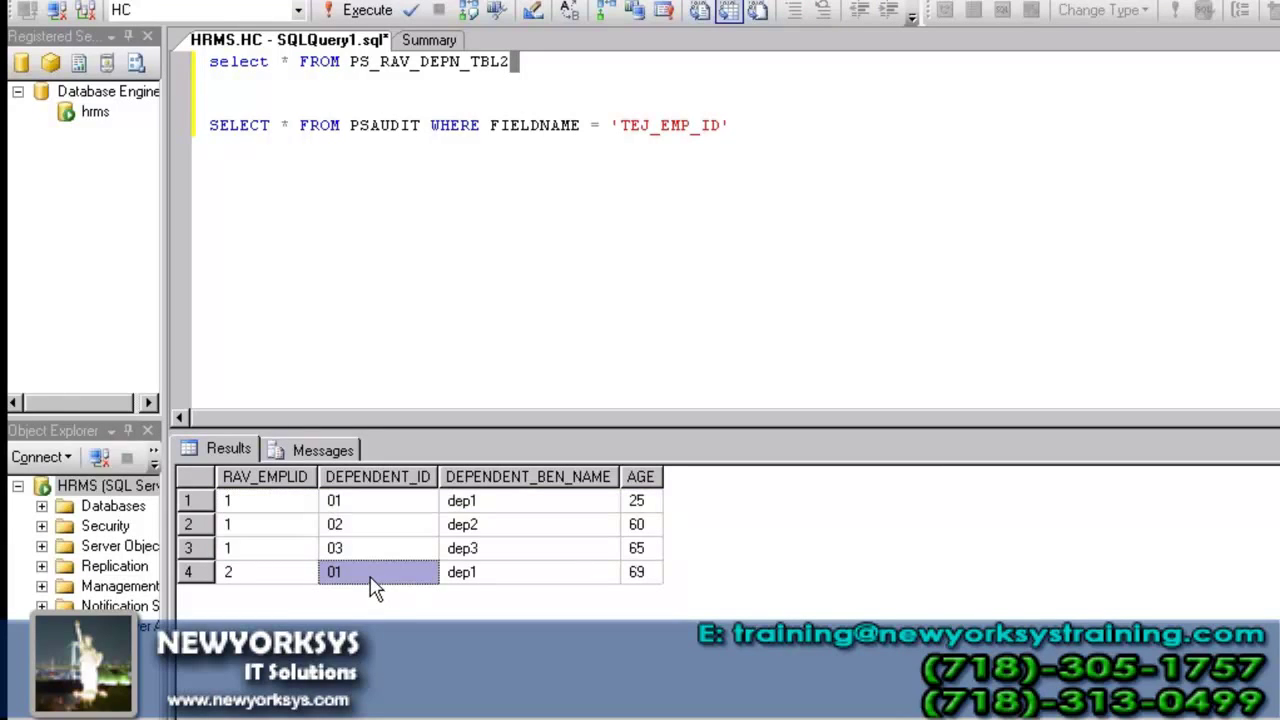
- Compare the employee and dependent IDs across all four result rows
left_click(283, 480)
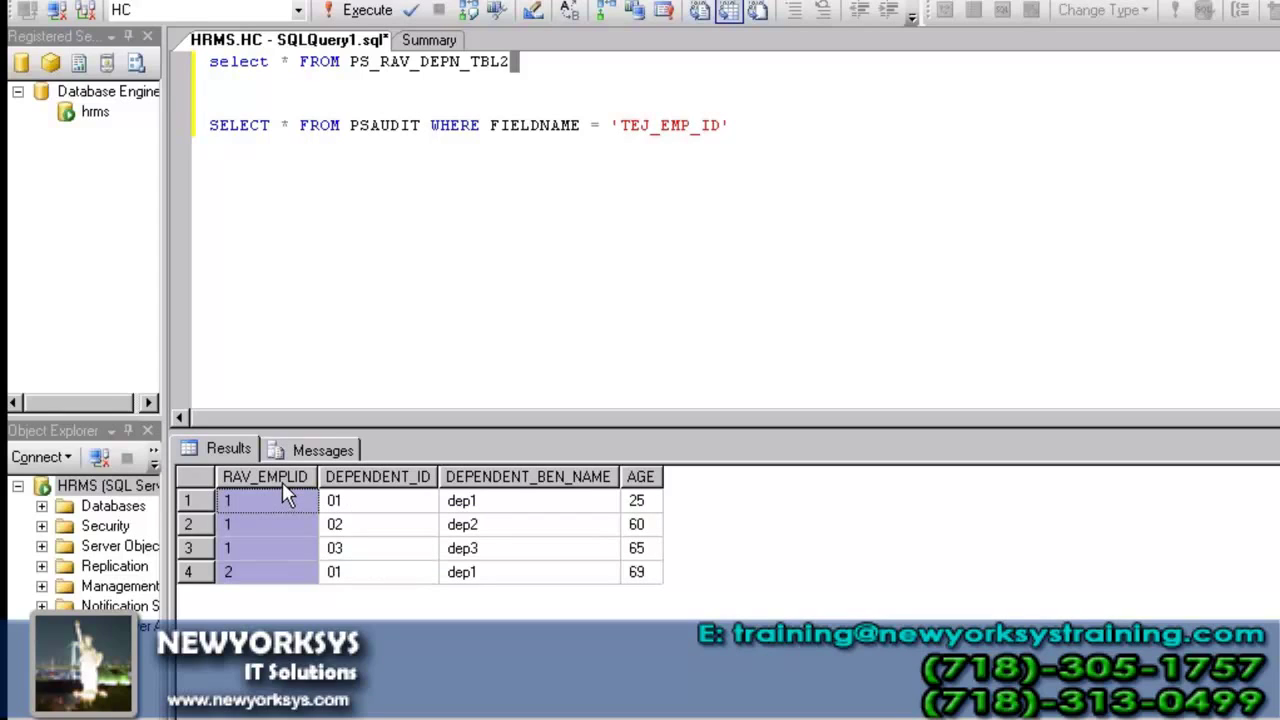
left_click(352, 519)
left_click(364, 510)
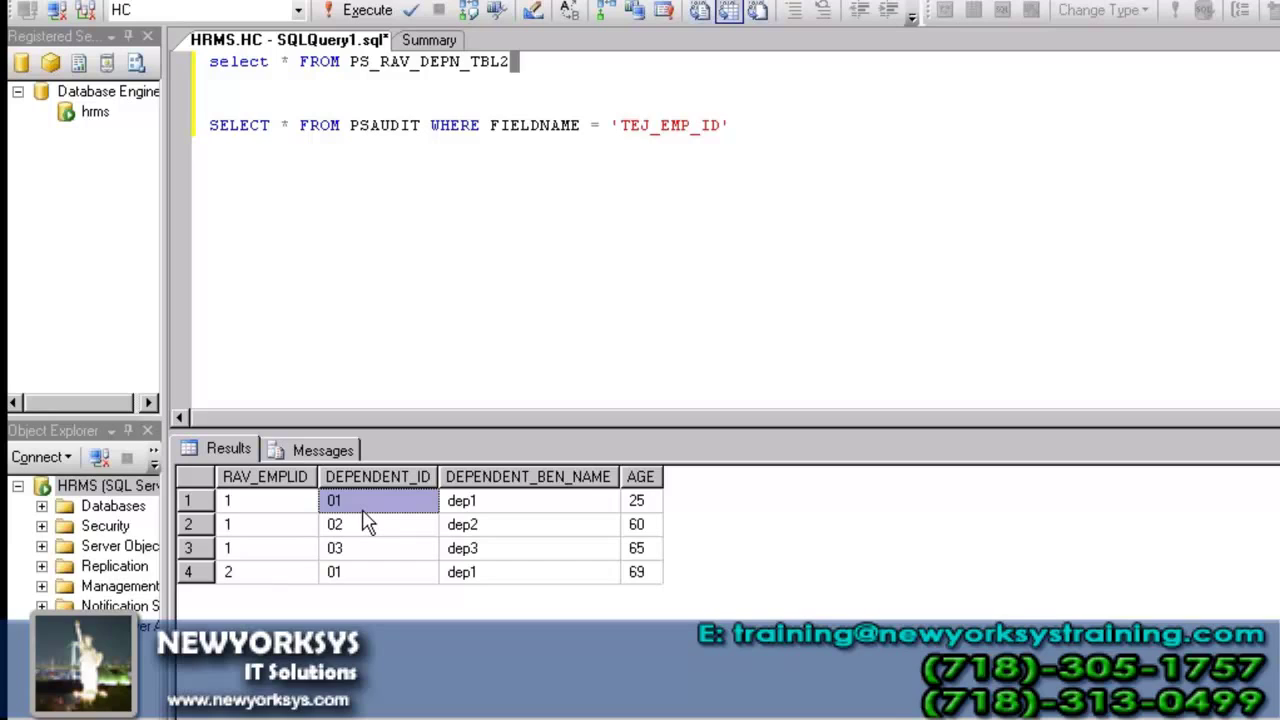
left_click(280, 508, "shift")
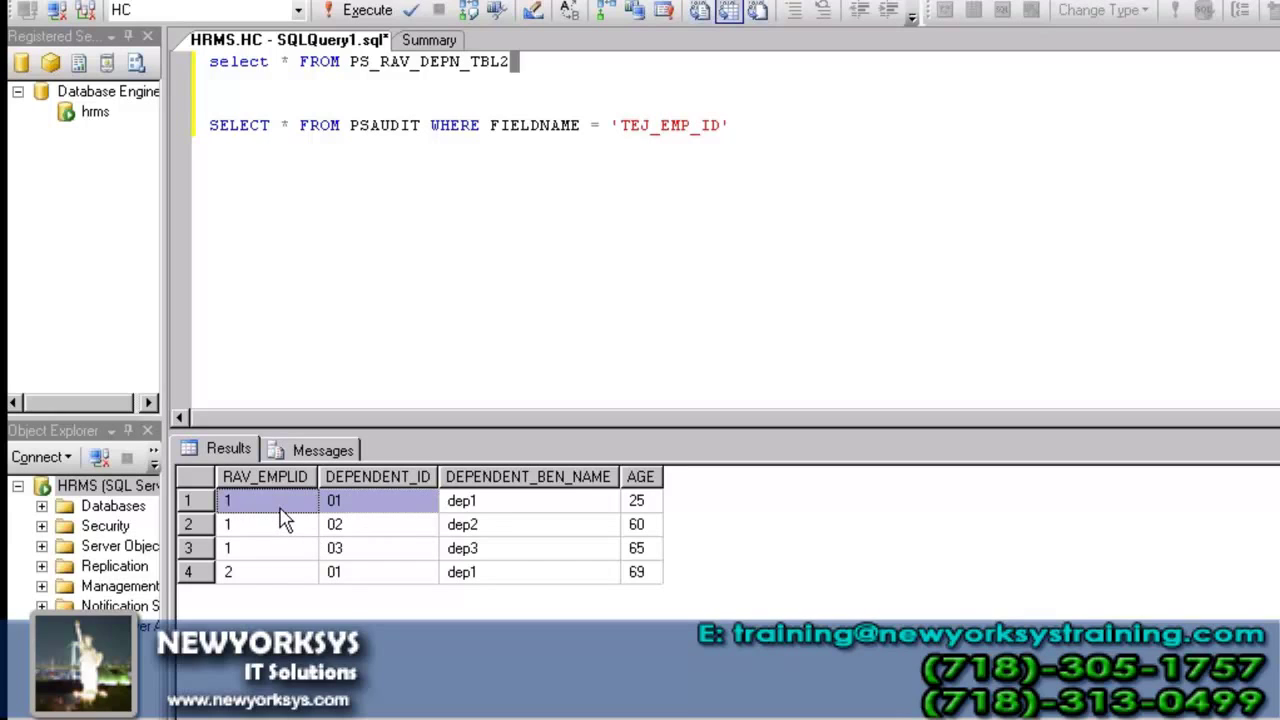
key("shift+Right")
key("shift+Right")
key("shift+Down")
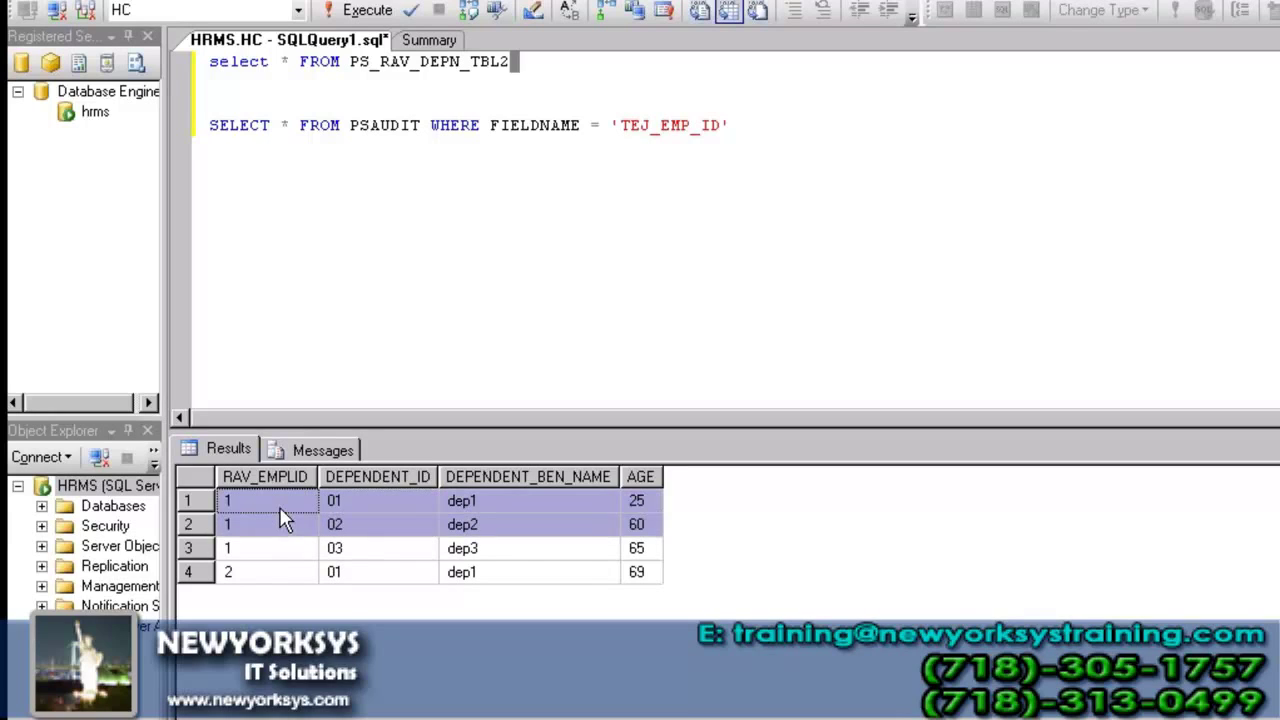
key("shift+Down")
key("shift+Down")
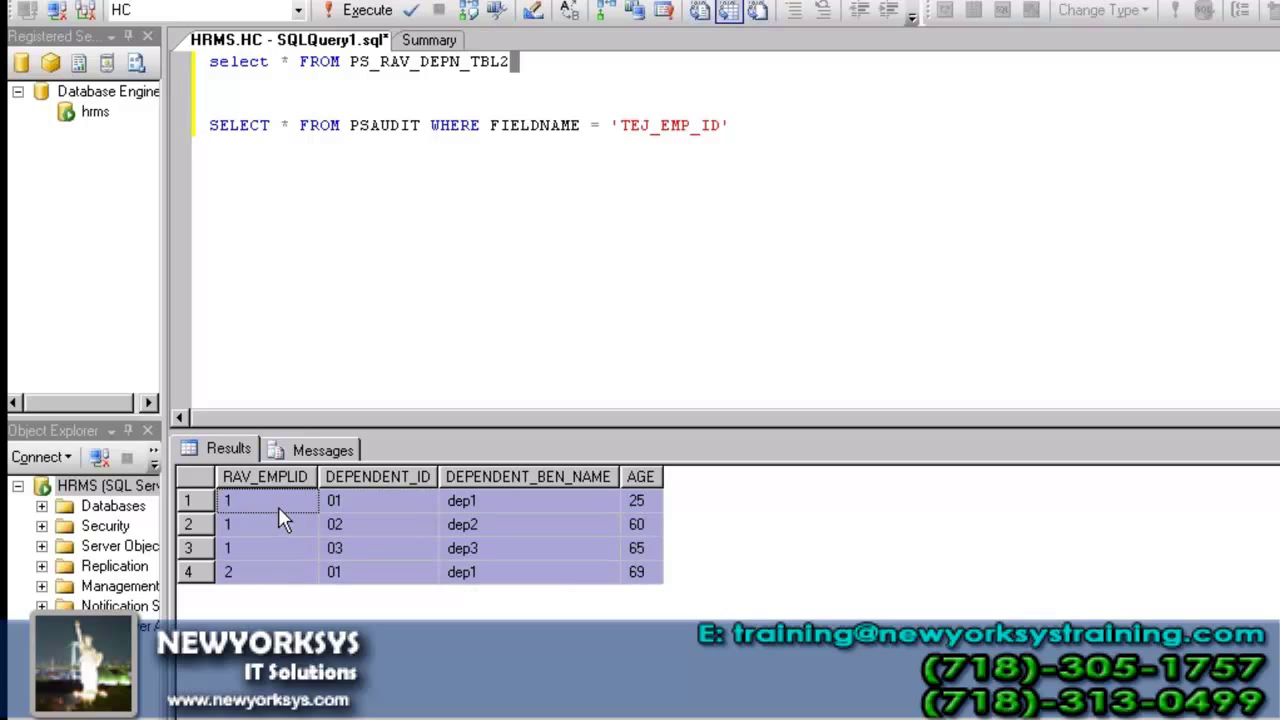
key("alt+Tab")
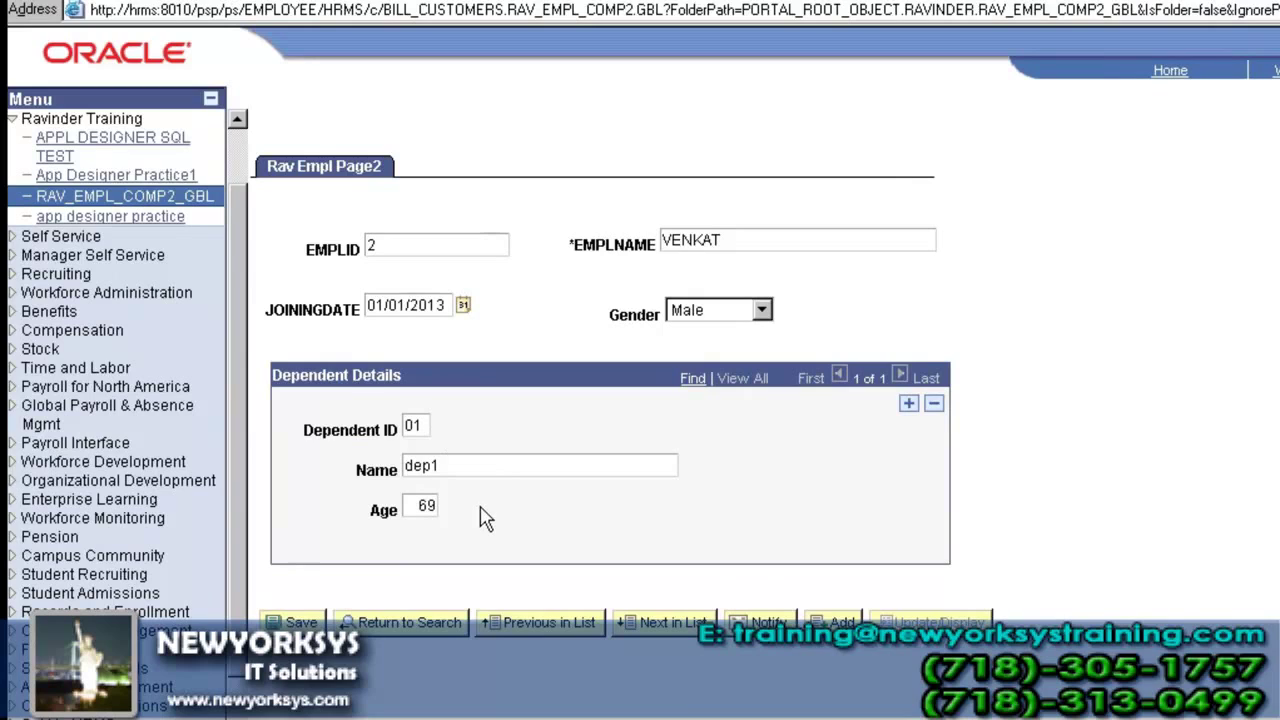
- Select employee ID 2 on the dependent page, then bring the SSMS results back forward
double_click(410, 248)
left_click(410, 248)
left_click(465, 717)
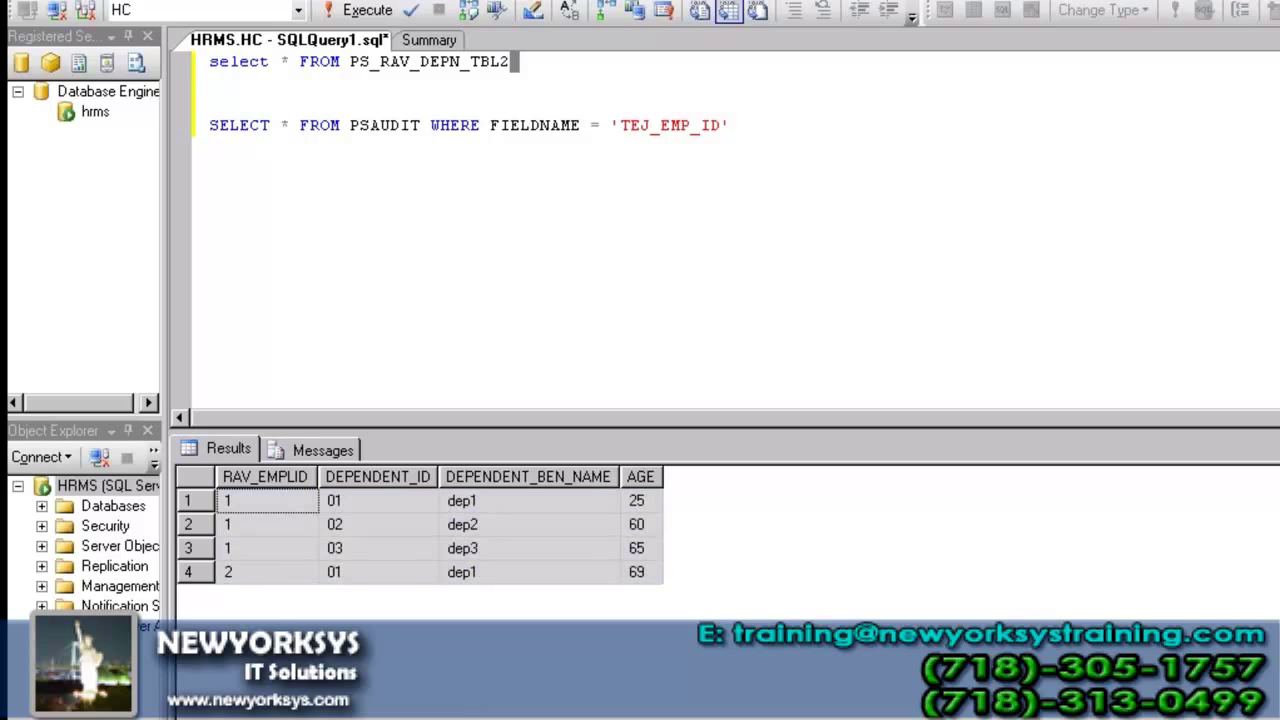
- Return to employee 2's browser page and focus its Dependent ID value 01
key("alt+Tab")
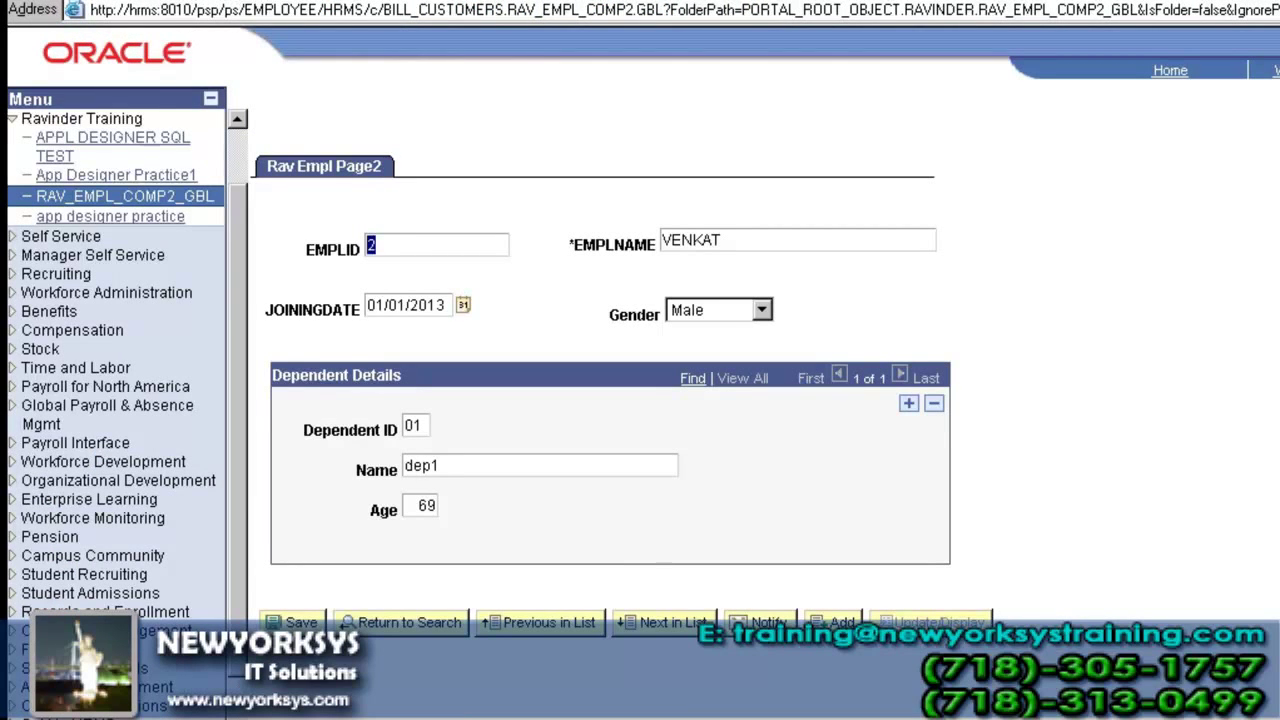
left_click(612, 563)
left_click(419, 419)
- Close the page definition and open RAV_DEPN_TBL2 to list its four fields
key("alt+Tab")
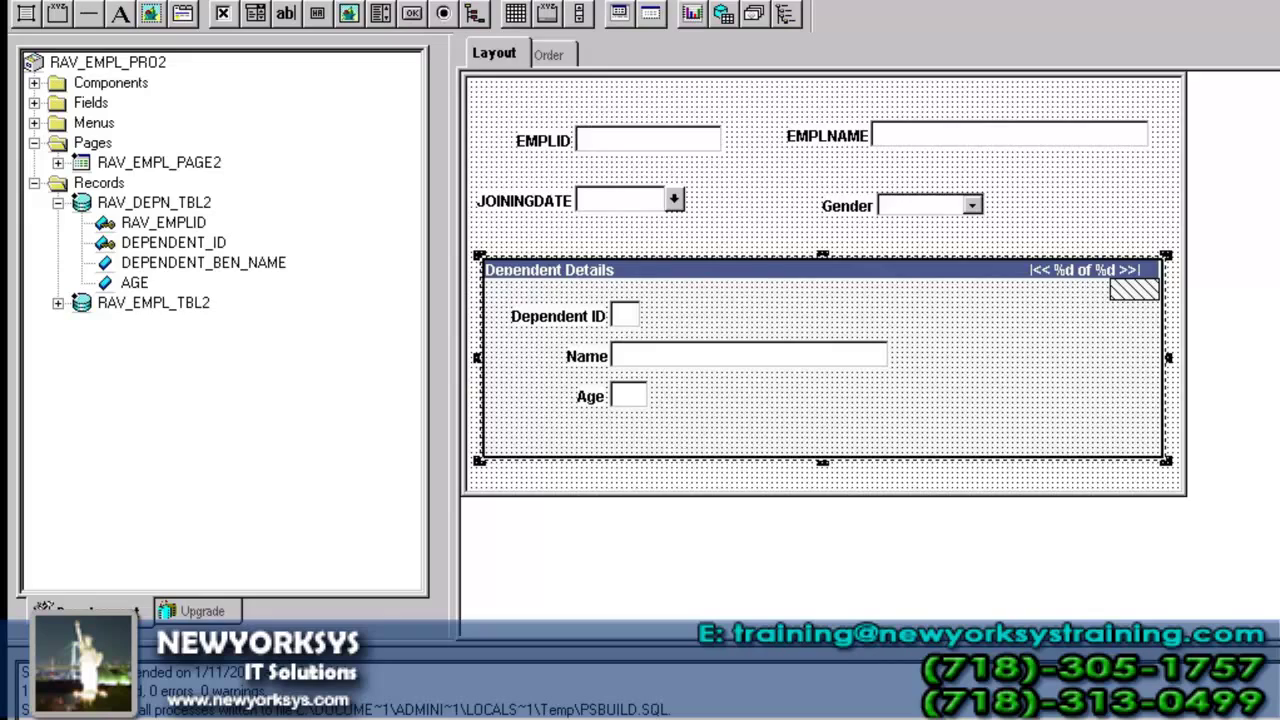
key("ctrl+F4")
key("ctrl+n")
key("r")
key("Return")
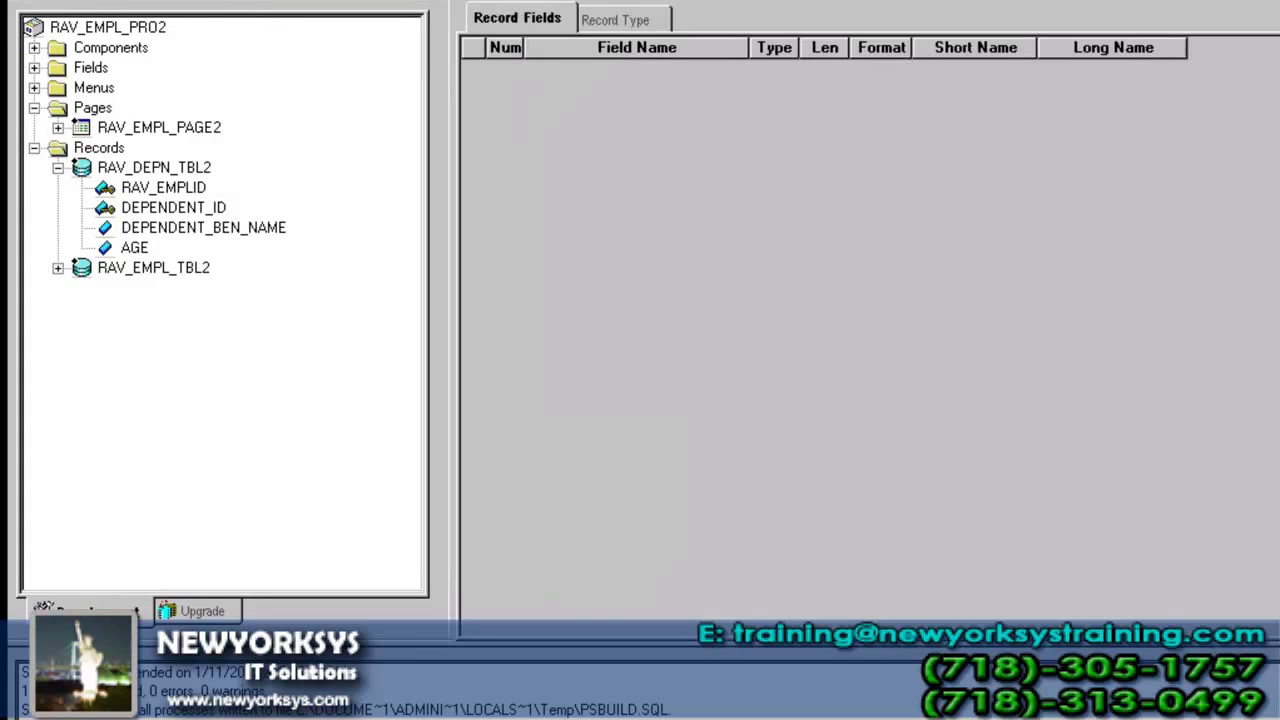
double_click(180, 167)
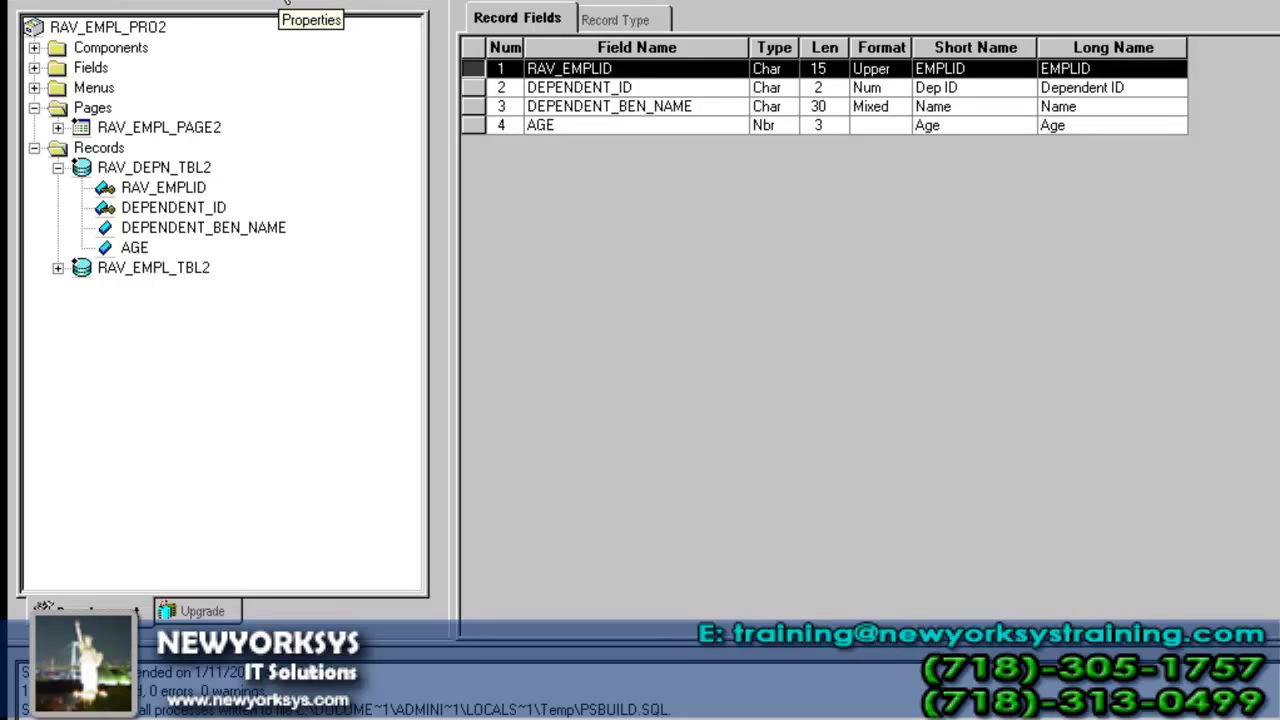
- Enter RAV_EMPL_TBL2 as the Parent Record on the record properties' Use tab
left_click(285, 3)
left_click(664, 34)
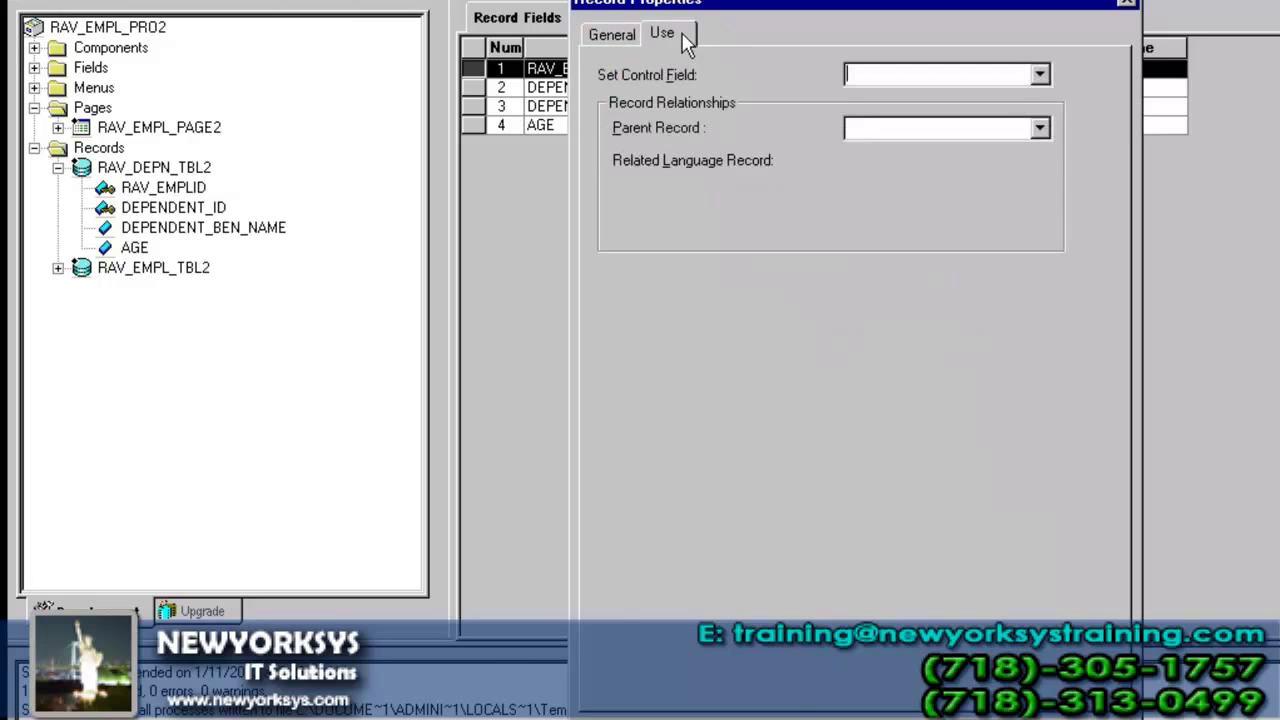
left_click(886, 126)
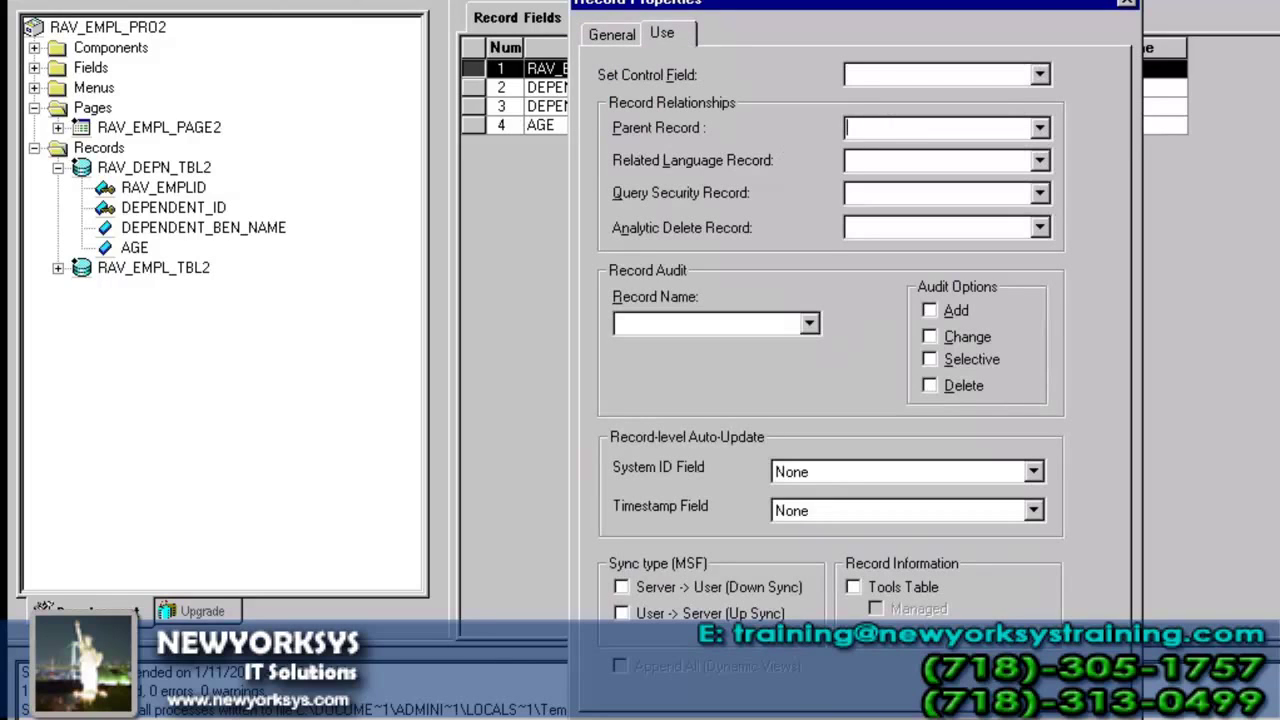
type("RAV_EMPL_TBL2")
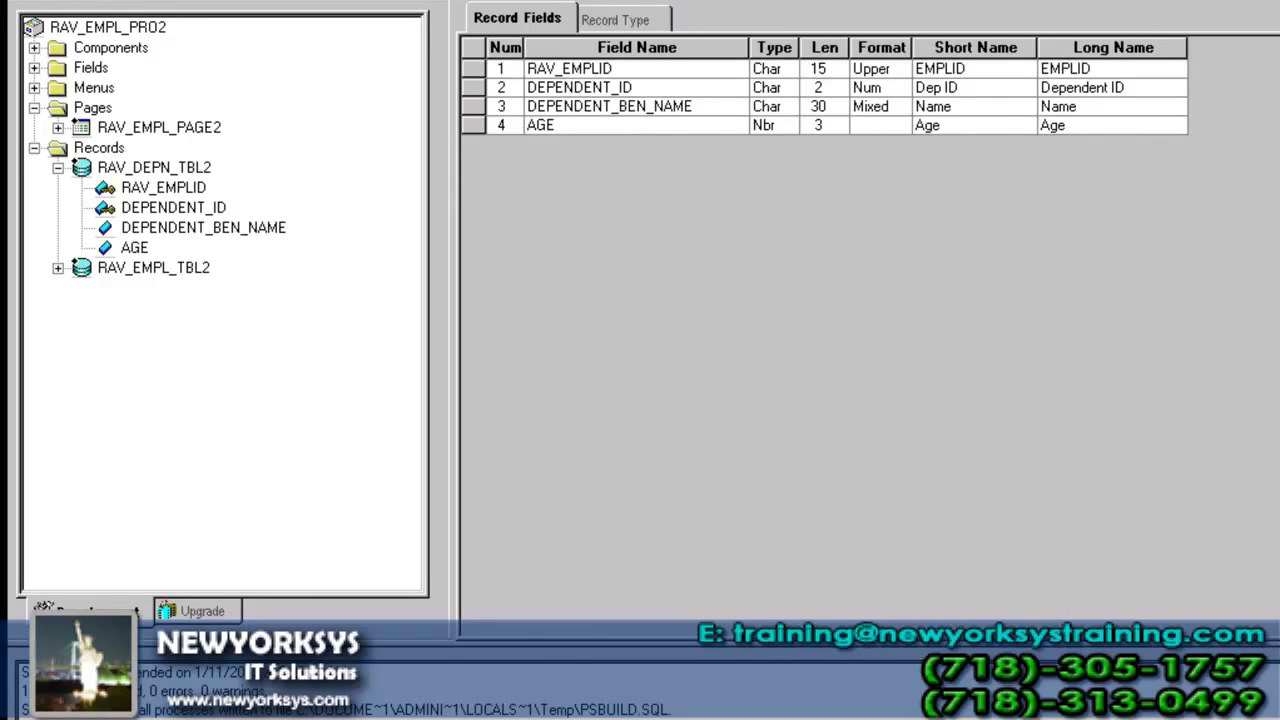
- Start a new record and drag in RAV_EMPLID and DEPENDENT_ID from the project tree
left_click(1268, 2)
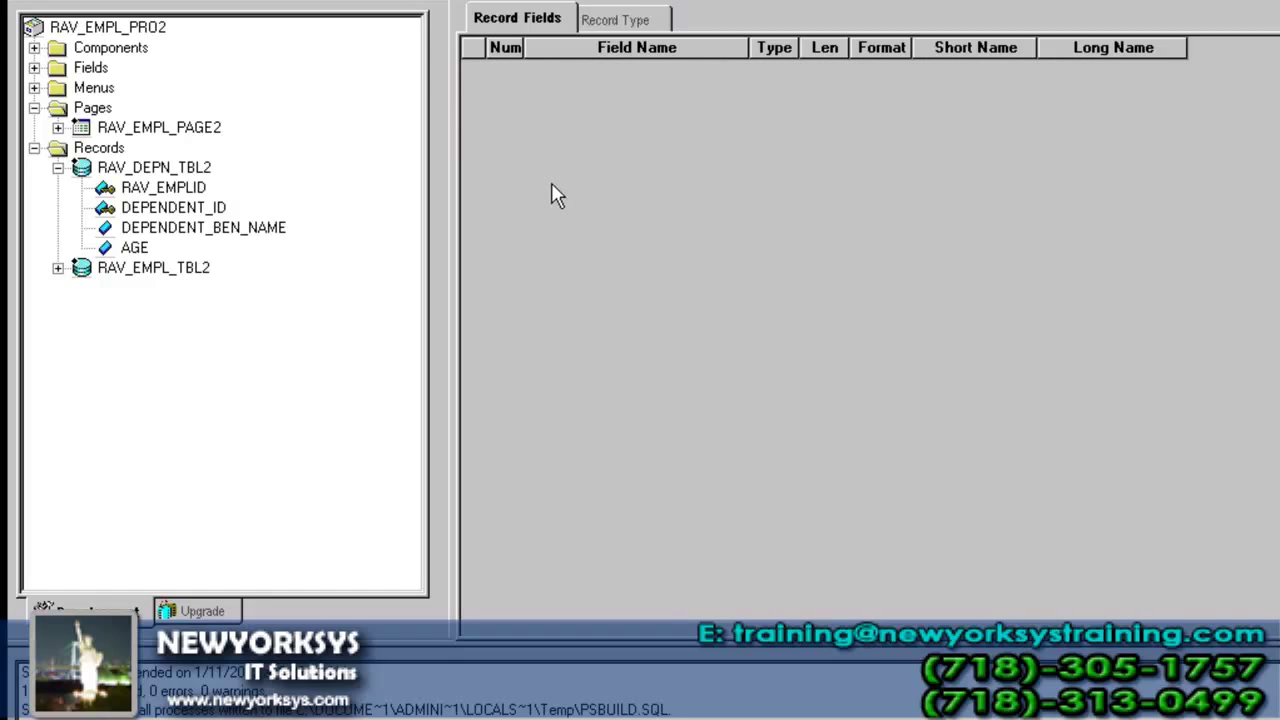
left_click(165, 190)
left_click(165, 210)
left_click(165, 189)
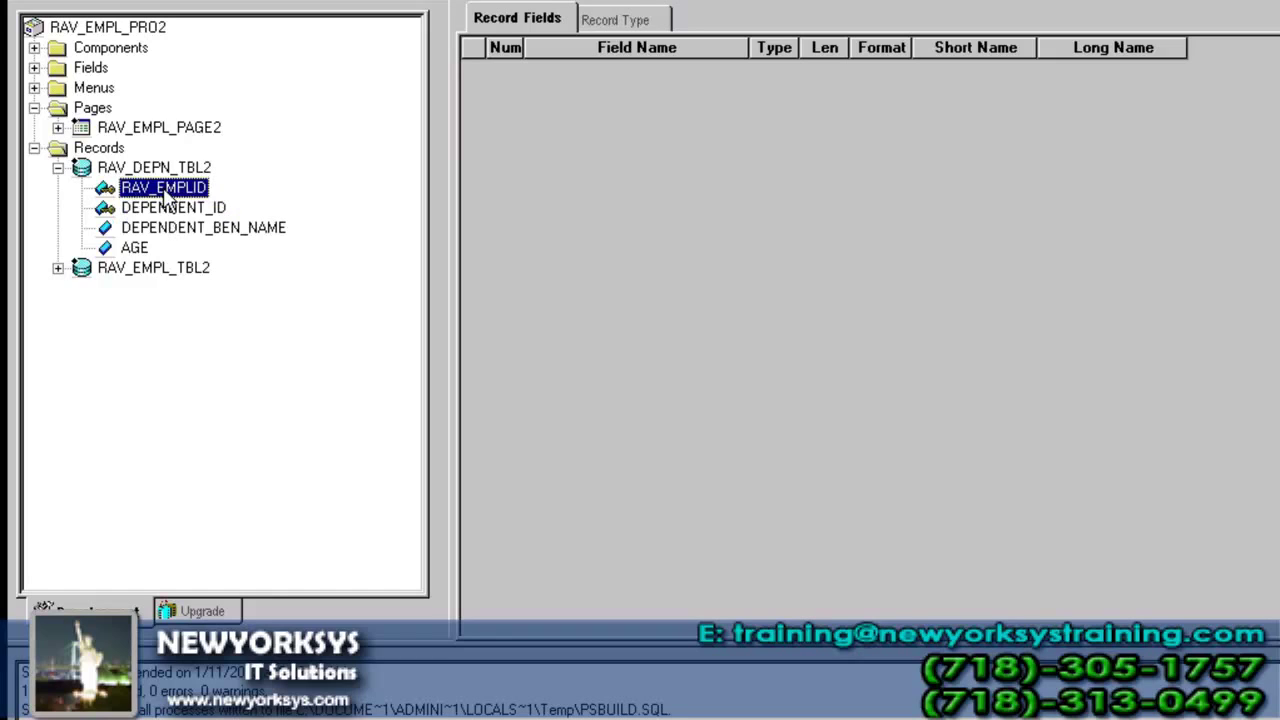
left_click(165, 209)
left_click(165, 190)
left_click(165, 209)
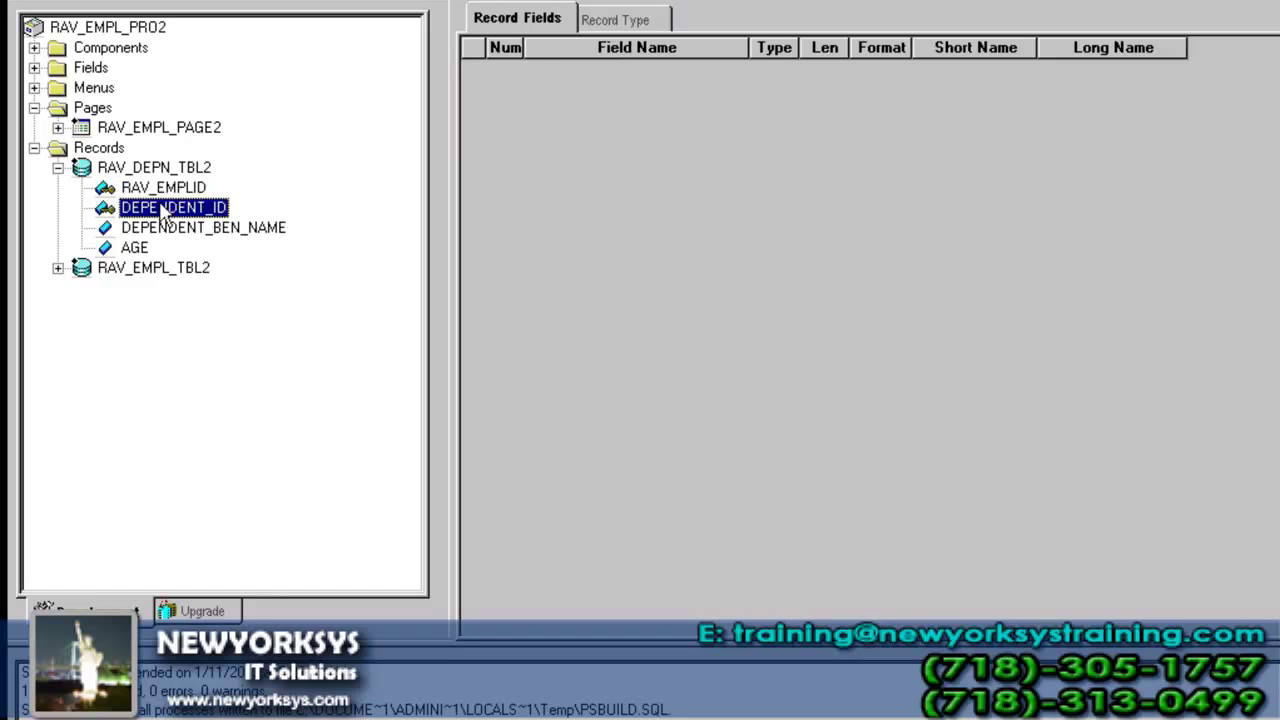
left_click_drag(165, 209, 719, 101)
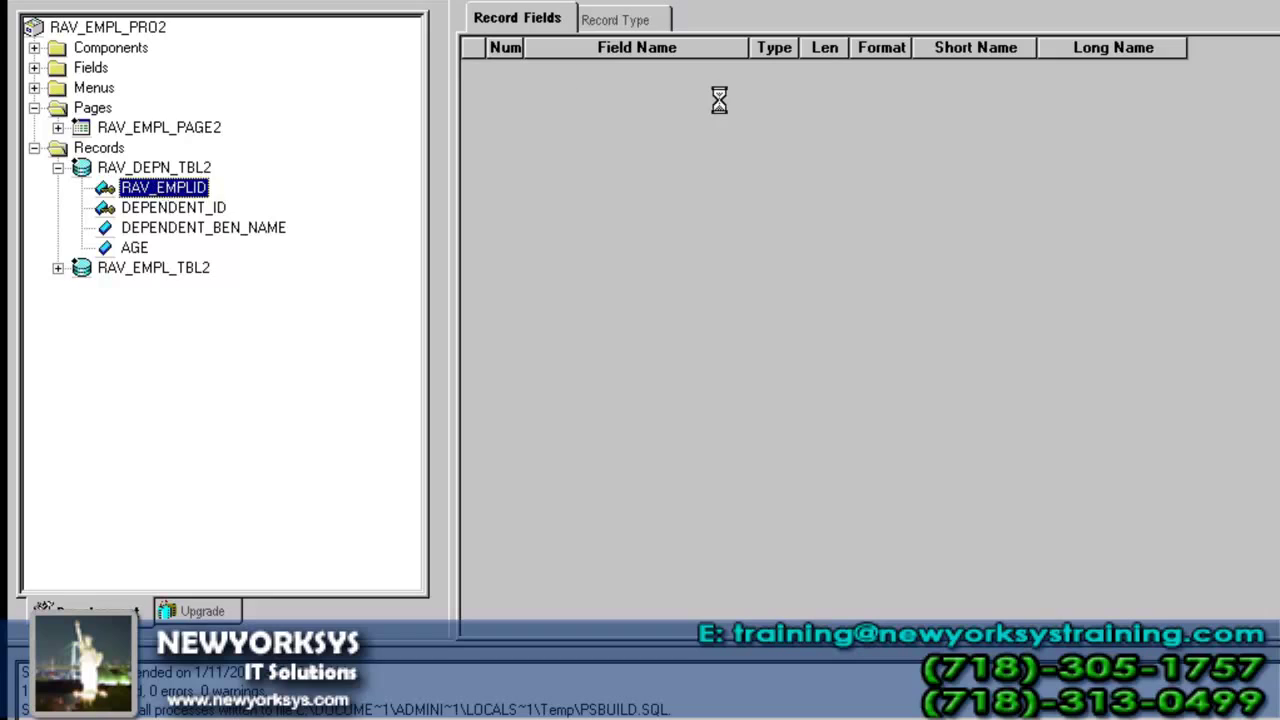
left_click_drag(180, 208, 611, 188)
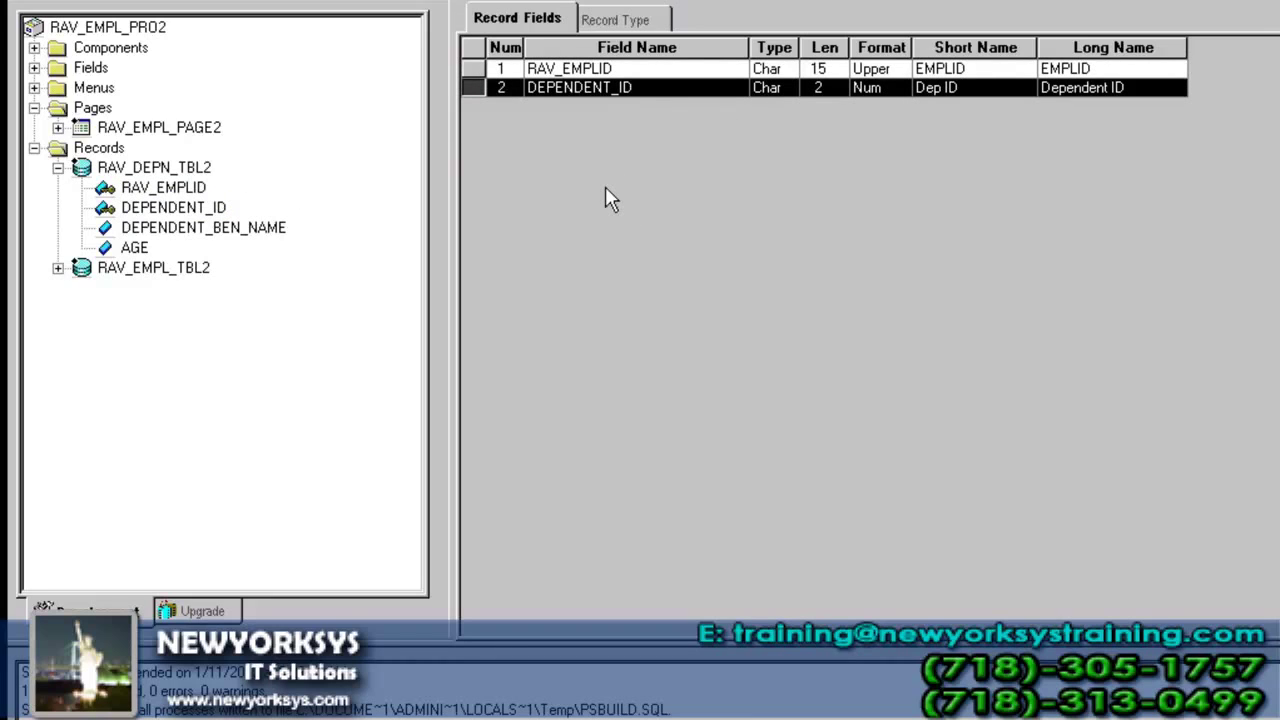
- Insert the INSTITUTION and INSTITUTION_DESCR fields into the new record
left_click(170, 2)
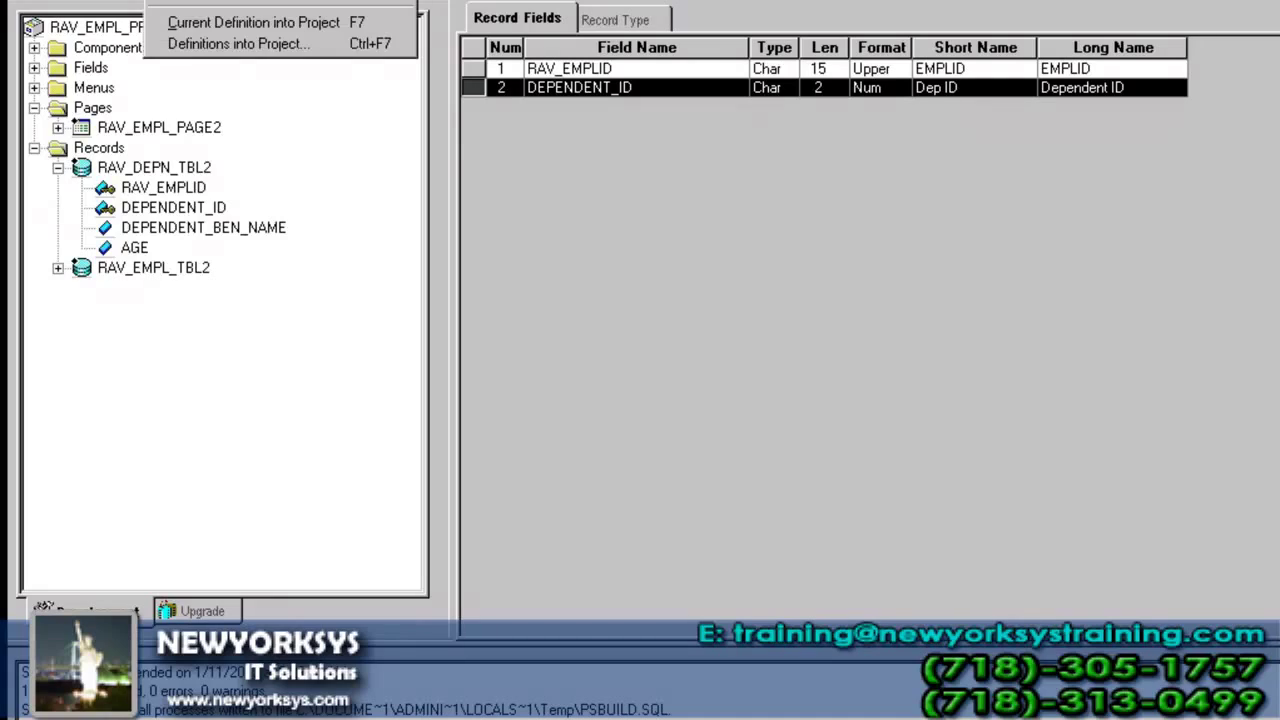
key("Escape")
left_click(170, 2)
left_click(190, 3)
type("INSTITUTION")
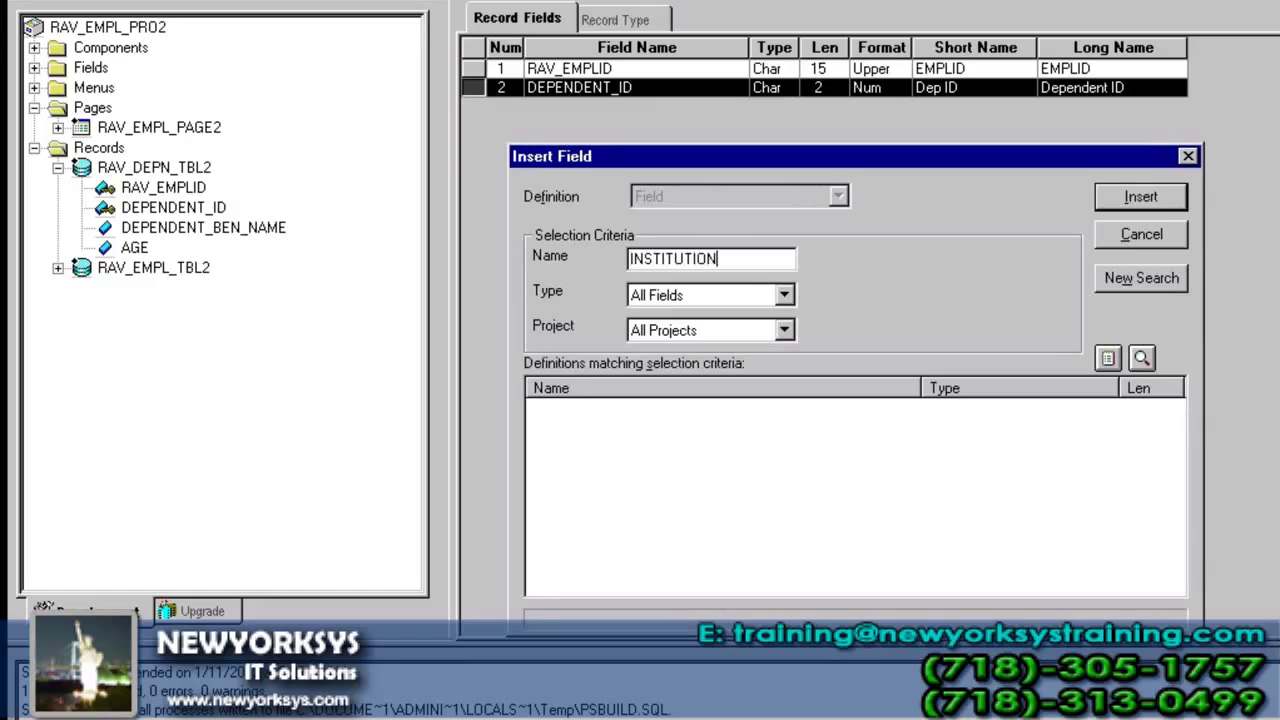
key("Return")
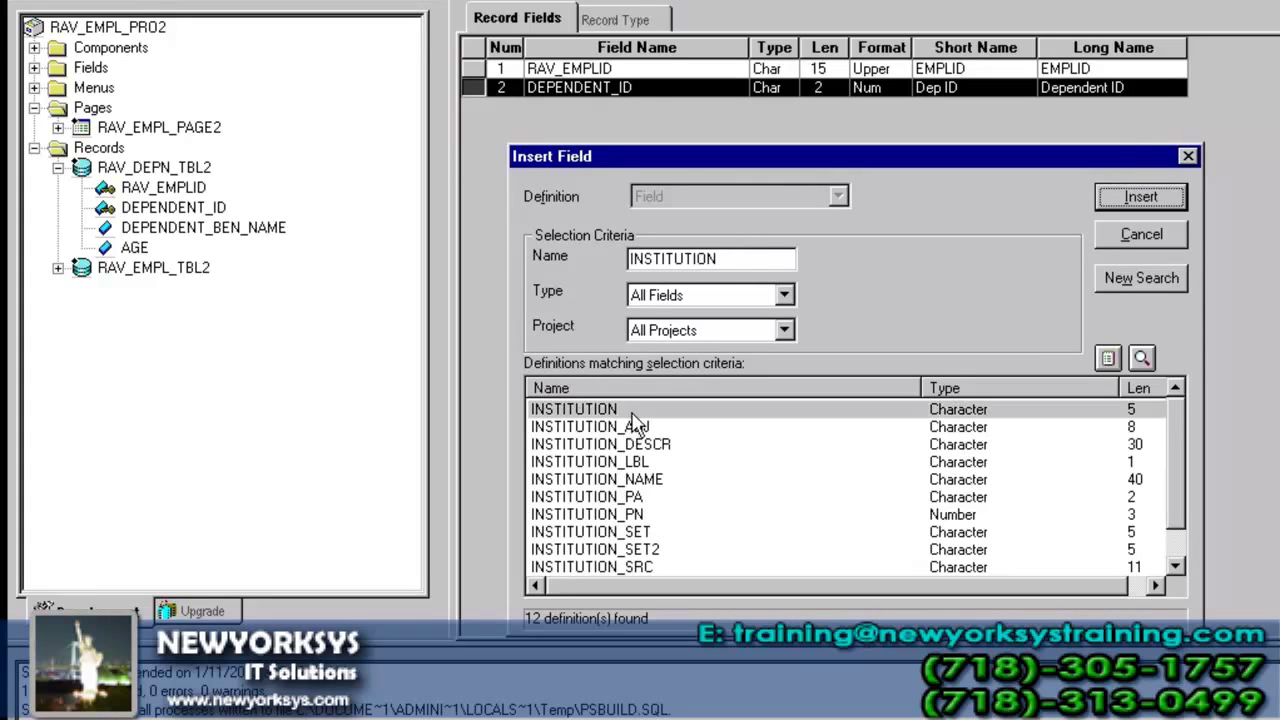
left_click(636, 444)
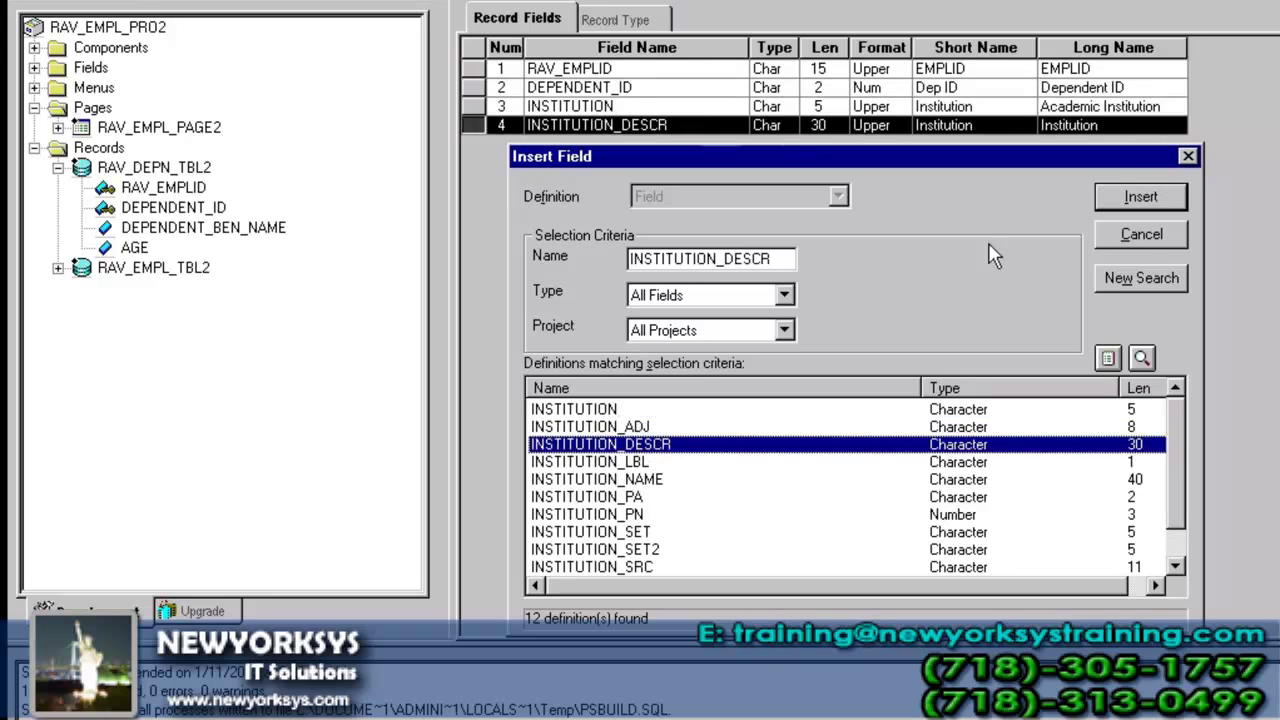
left_click(1140, 236)
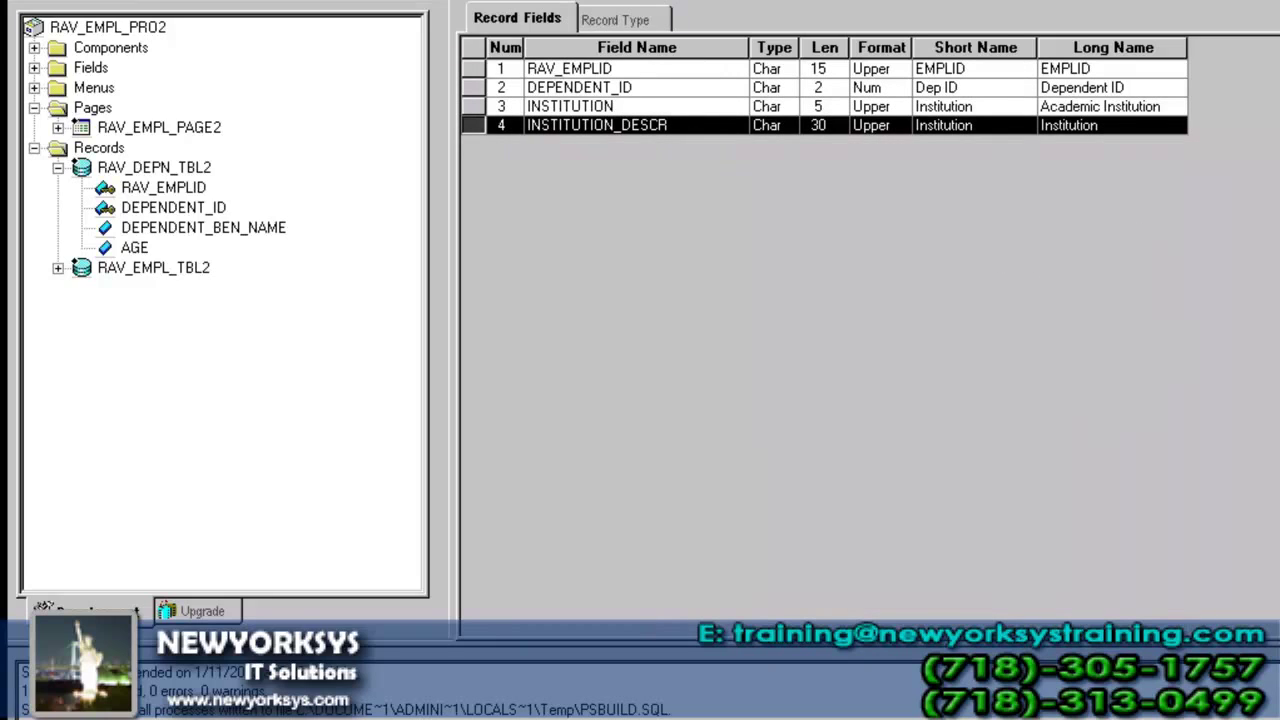
- Mark INSTITUTION as a key field
double_click(568, 108)
left_click(580, 134)
key("Return")
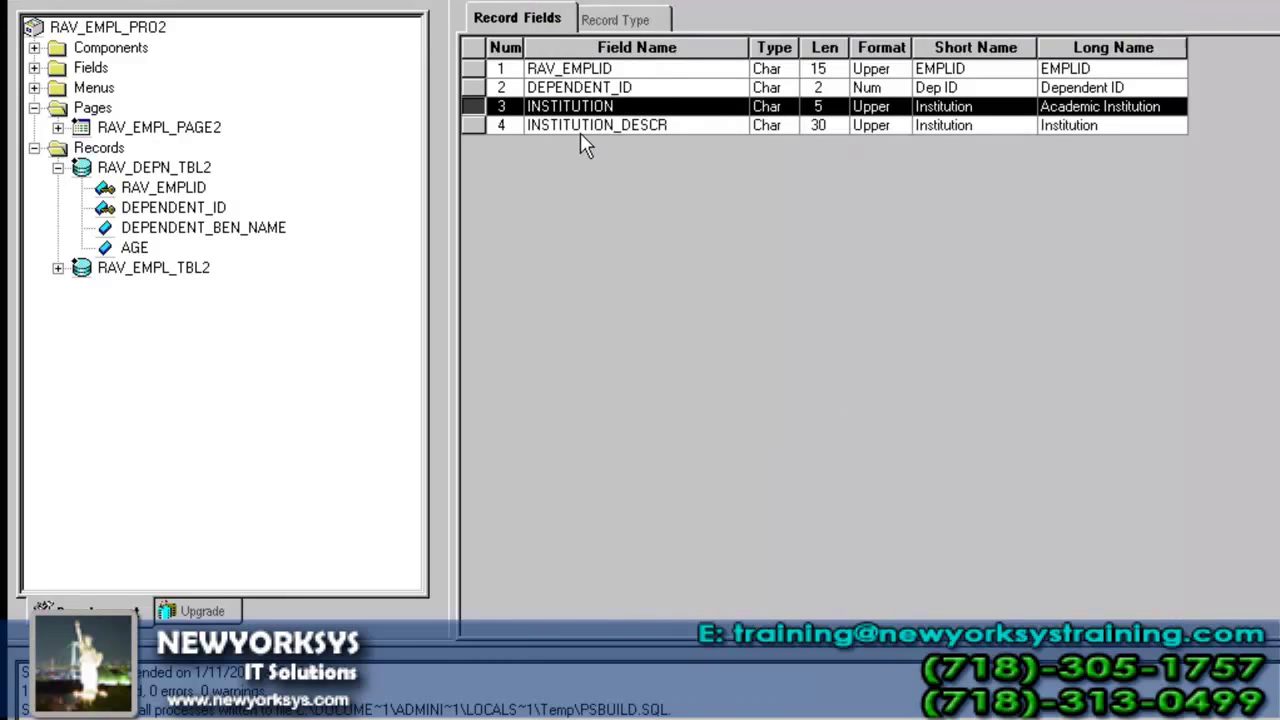
- Save the new record as RAV_INS_TBL2
left_click(90, 2)
type("R")
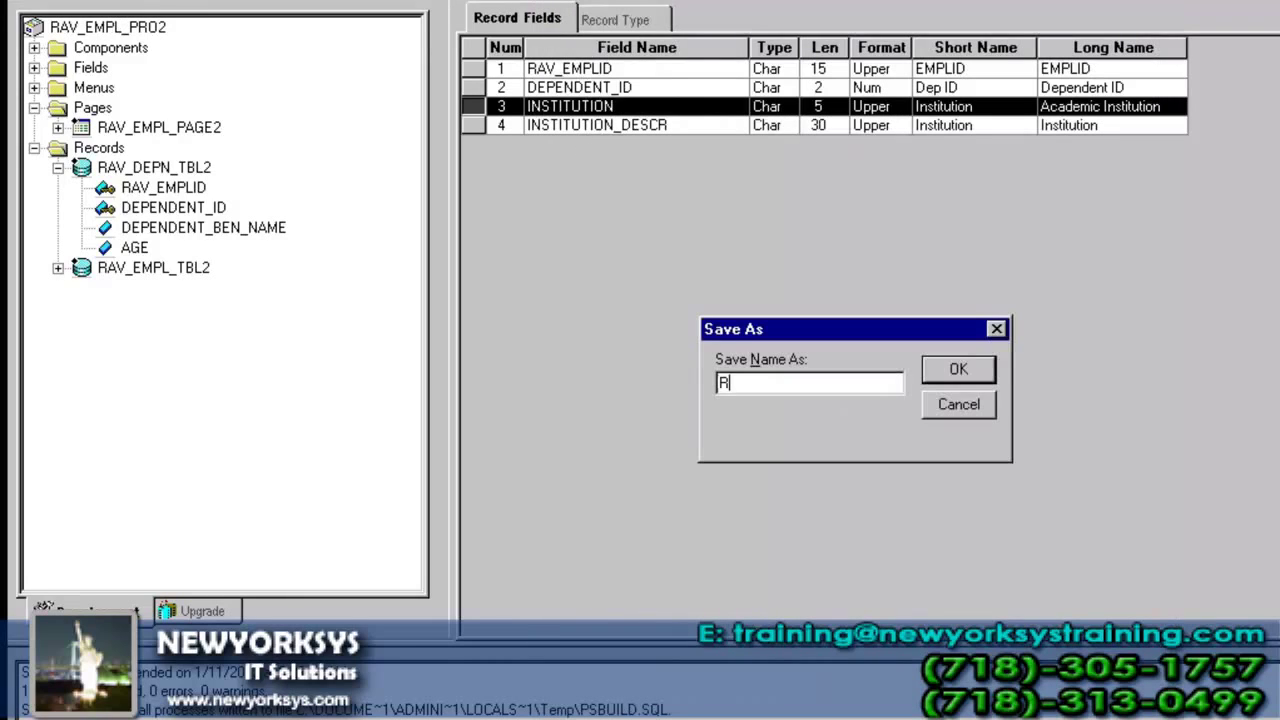
type("AV_INS_TBL2")
key("Return")
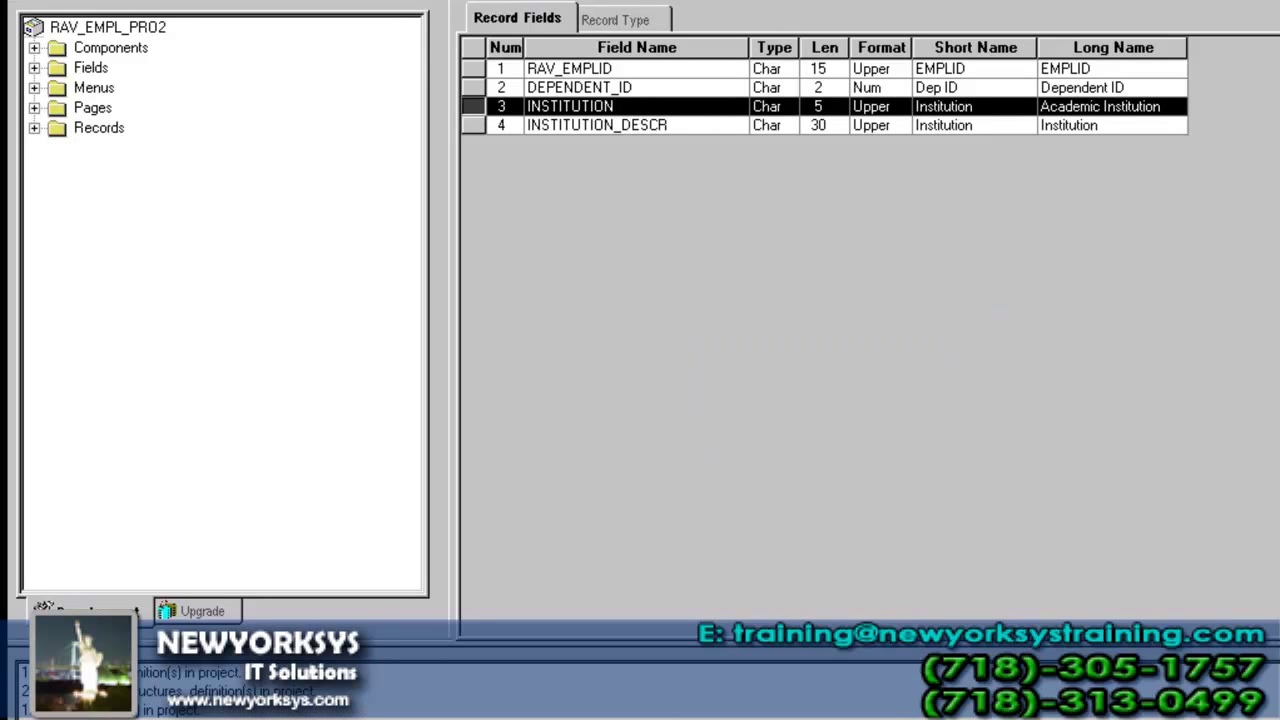
- Build the project with Create Tables to create RAV_INS_TBL2's table, then close the record
key("F7")
left_click(940, 365)
left_click(1021, 227)
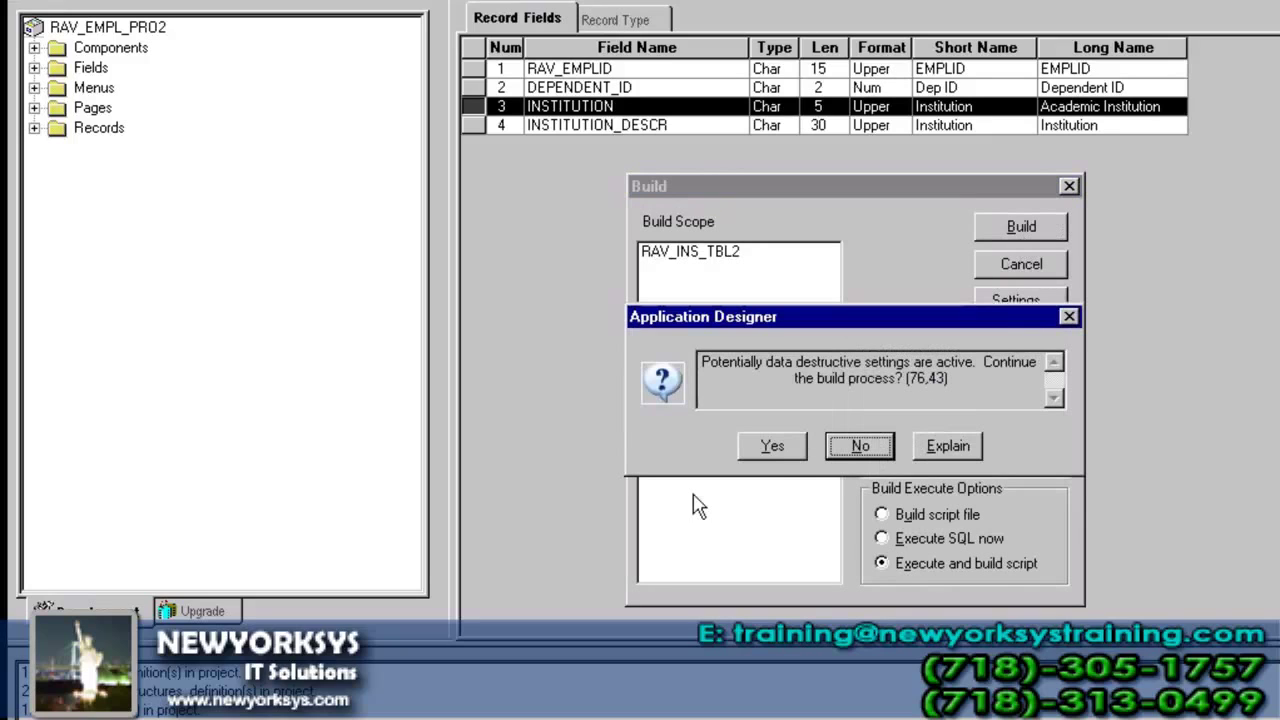
left_click(776, 447)
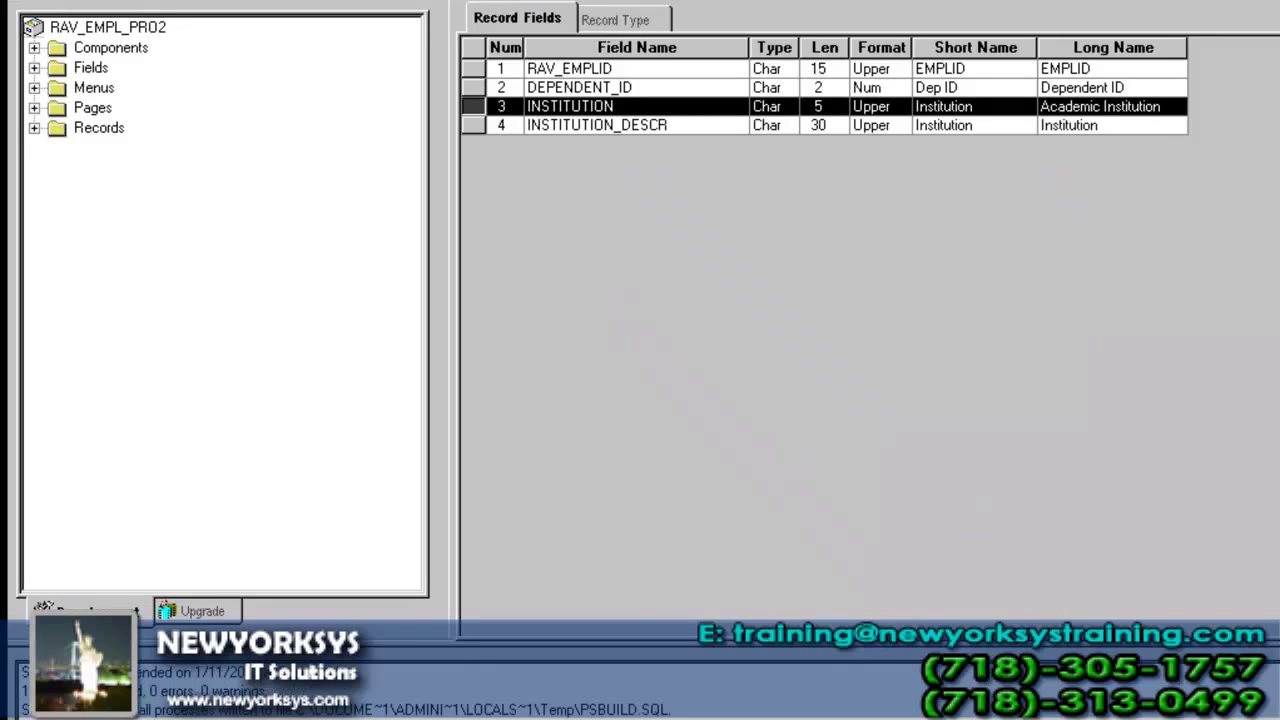
key("ctrl+F4")
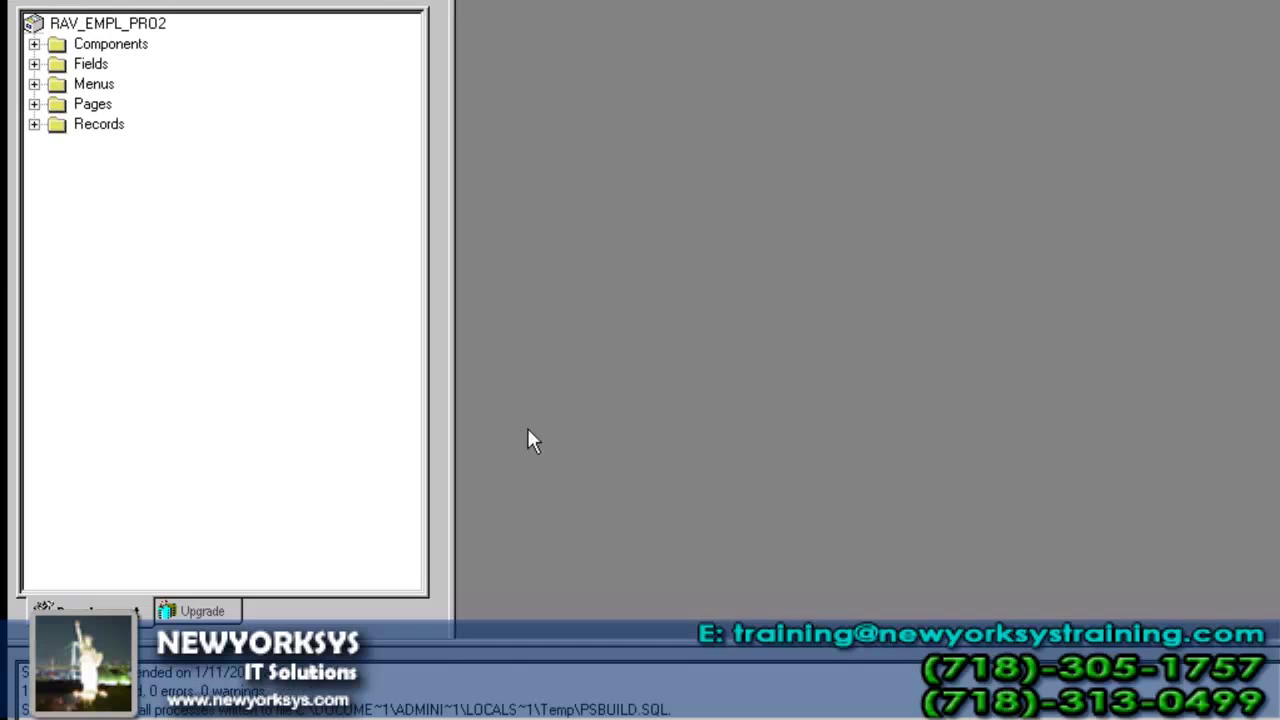
- Open the RAV_EMPL_PAGE2 page layout, maximized in the workspace
left_click(34, 104)
double_click(192, 125)
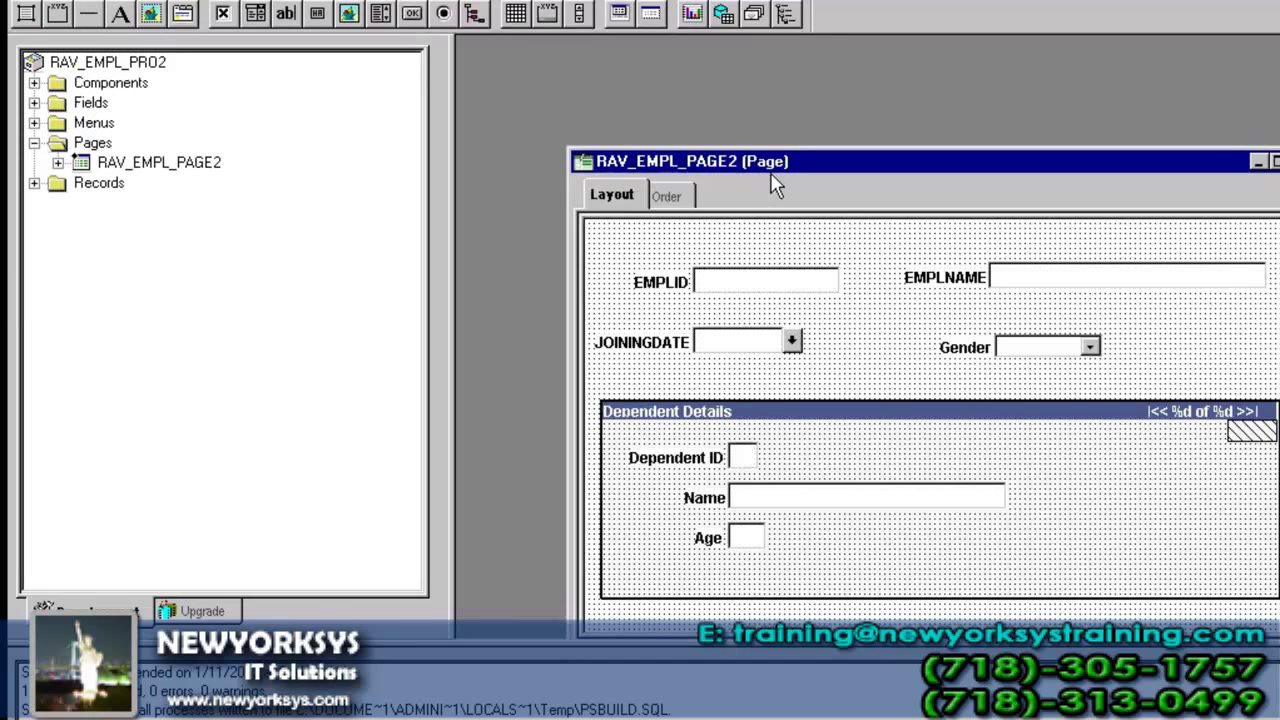
double_click(788, 165)
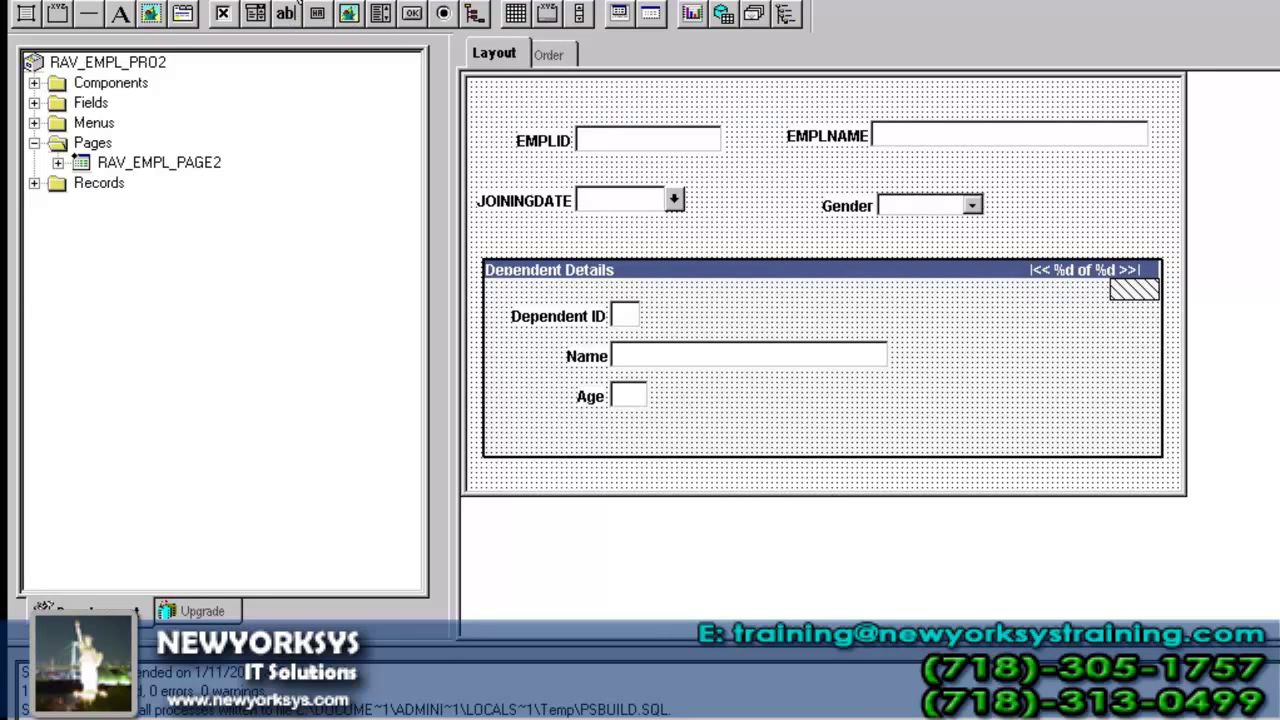
- Set the page size to Custom size with height 700 instead of 330
key("alt+Return")
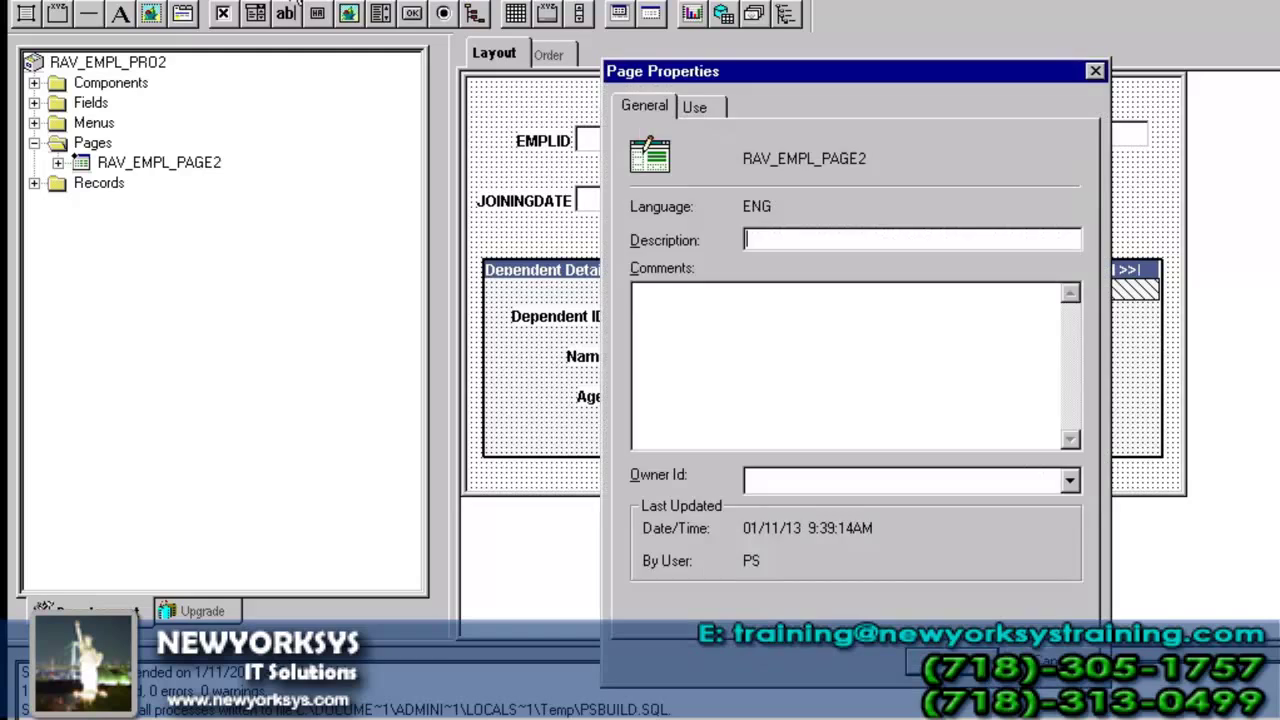
left_click(700, 106)
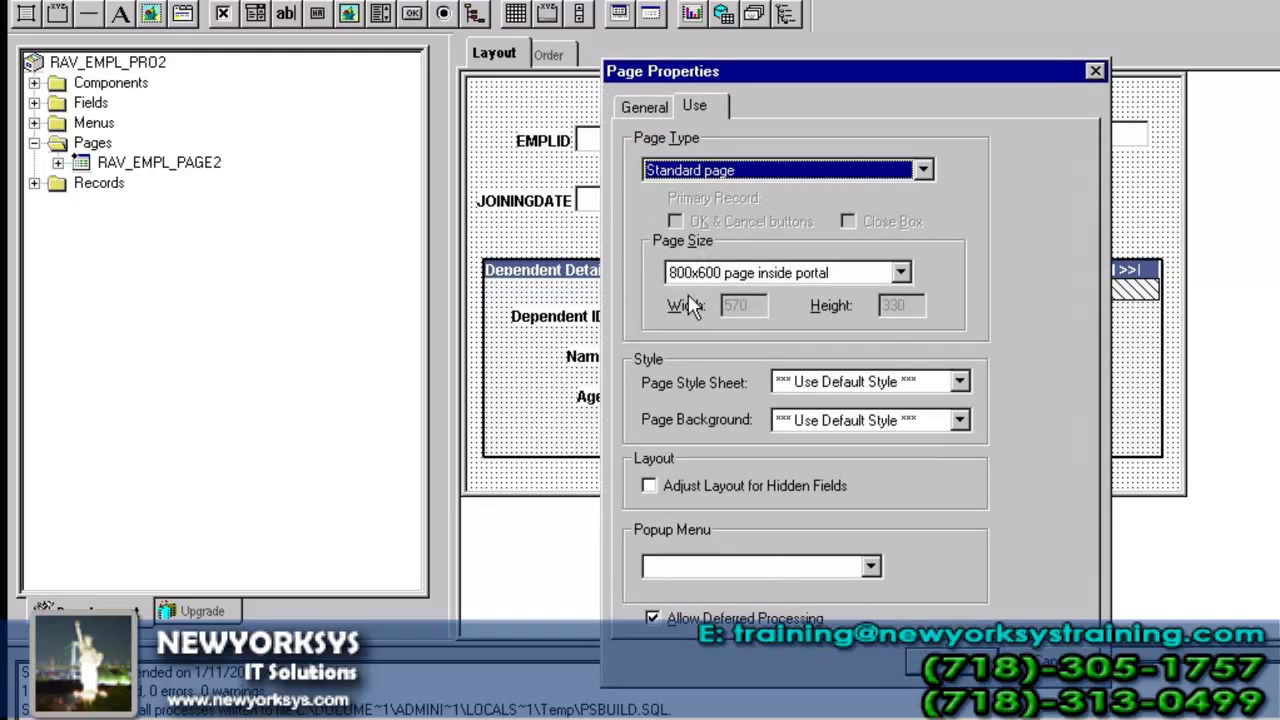
left_click(712, 276)
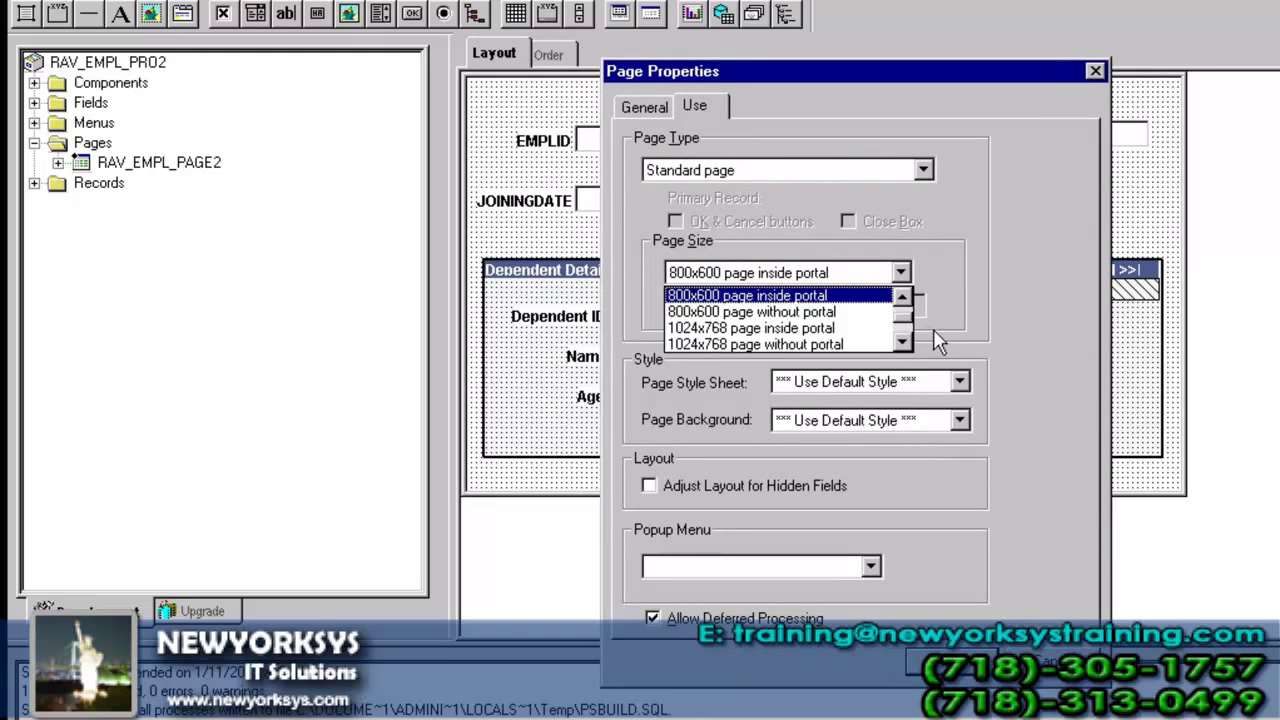
left_click(906, 338)
left_click(850, 344)
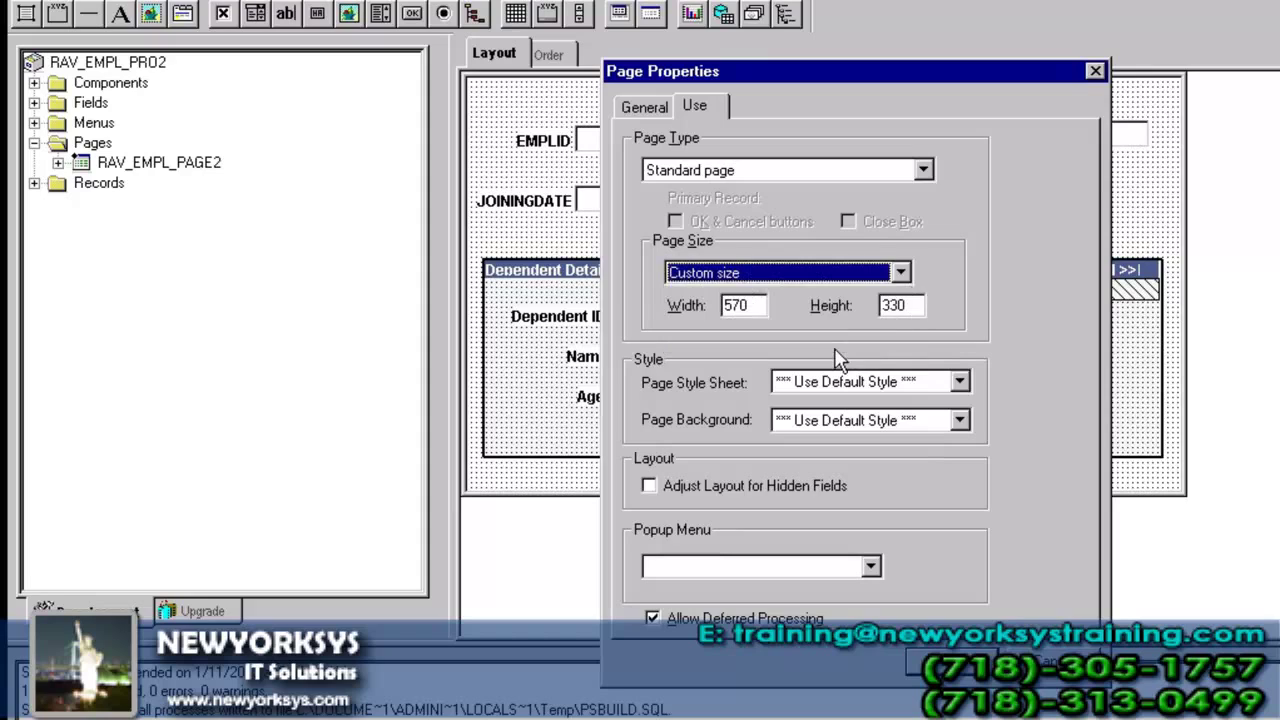
left_click(893, 305)
double_click(893, 305)
type("7")
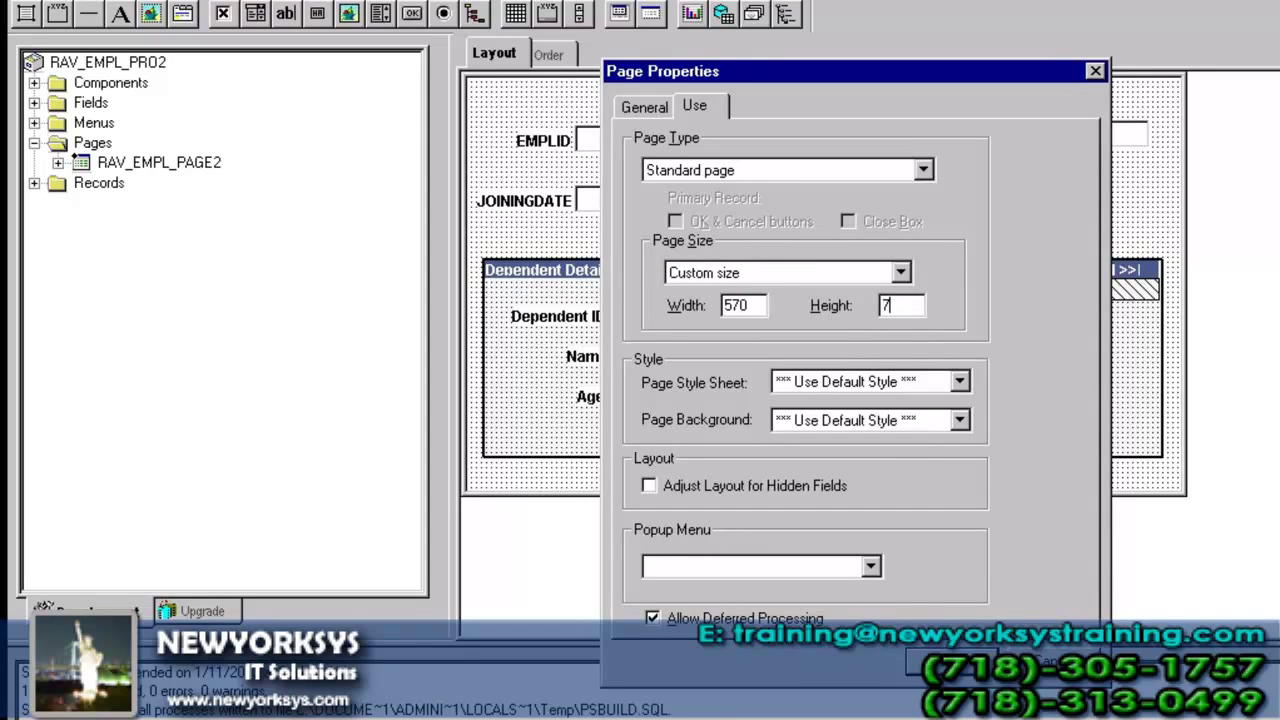
type("00")
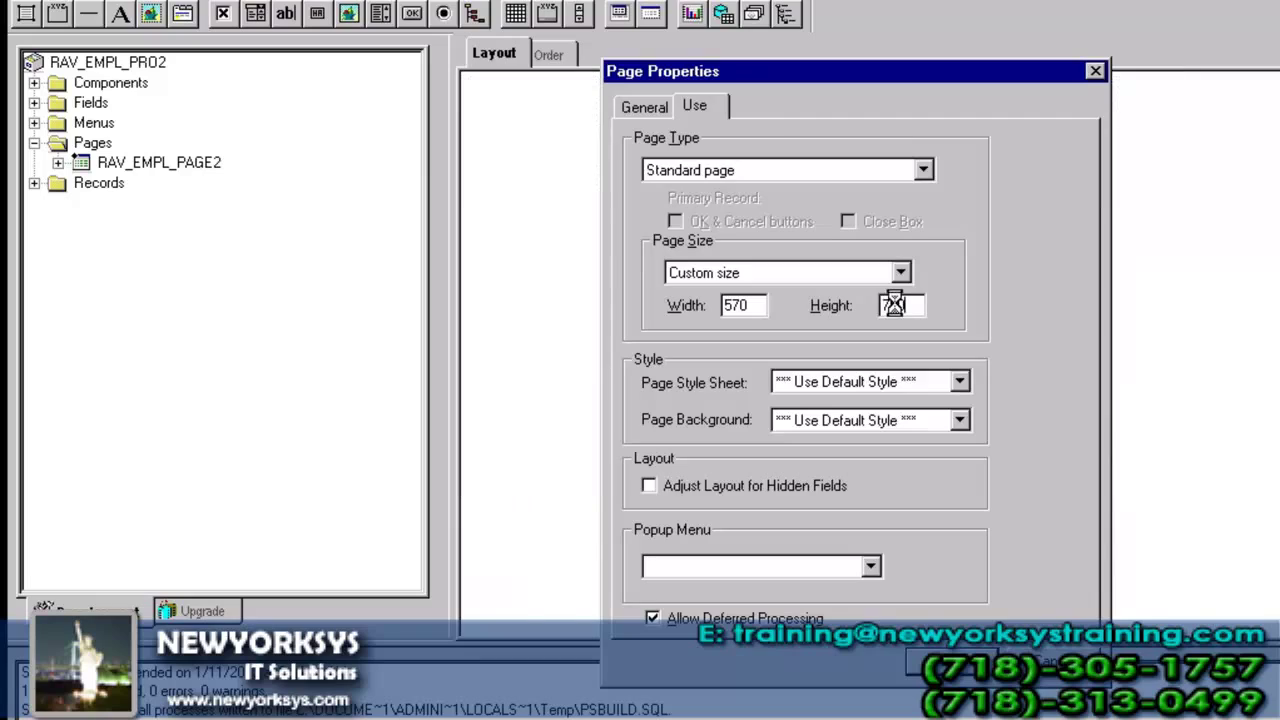
key("Return")
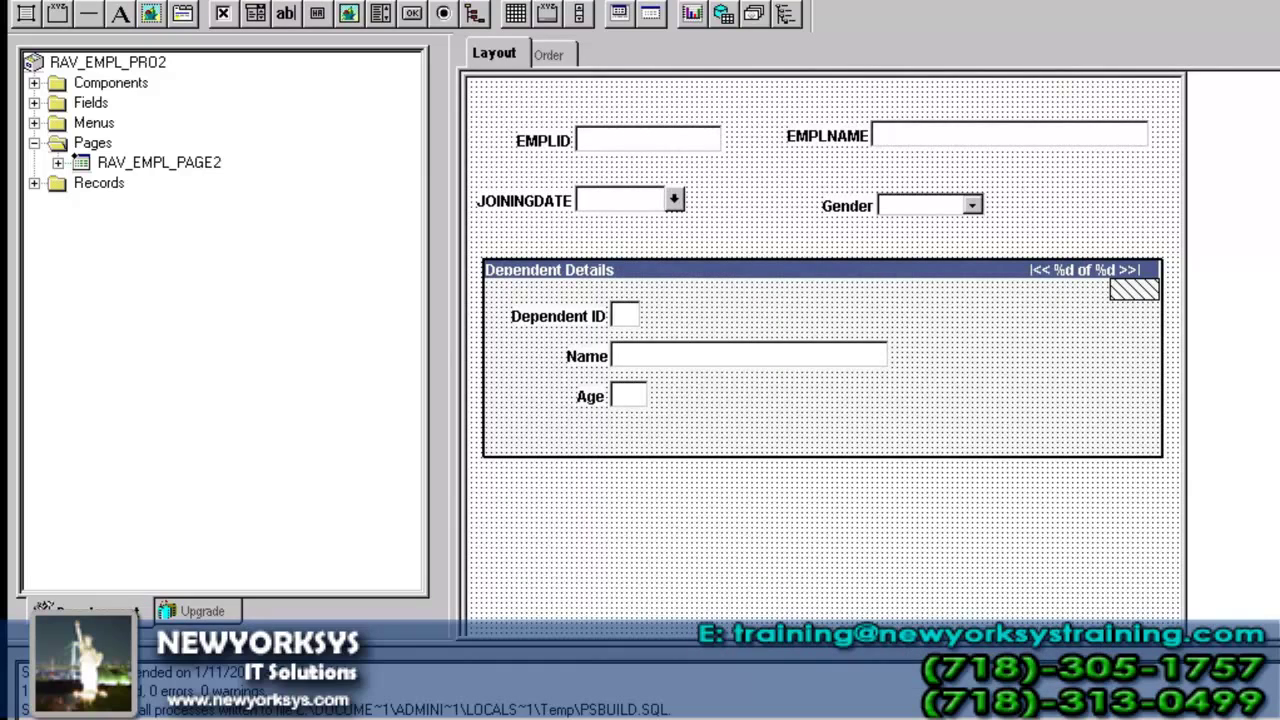
- Draw a new scroll area below the dependent fields and set its occurs level to 2
scroll(822, 350, "down", 6)
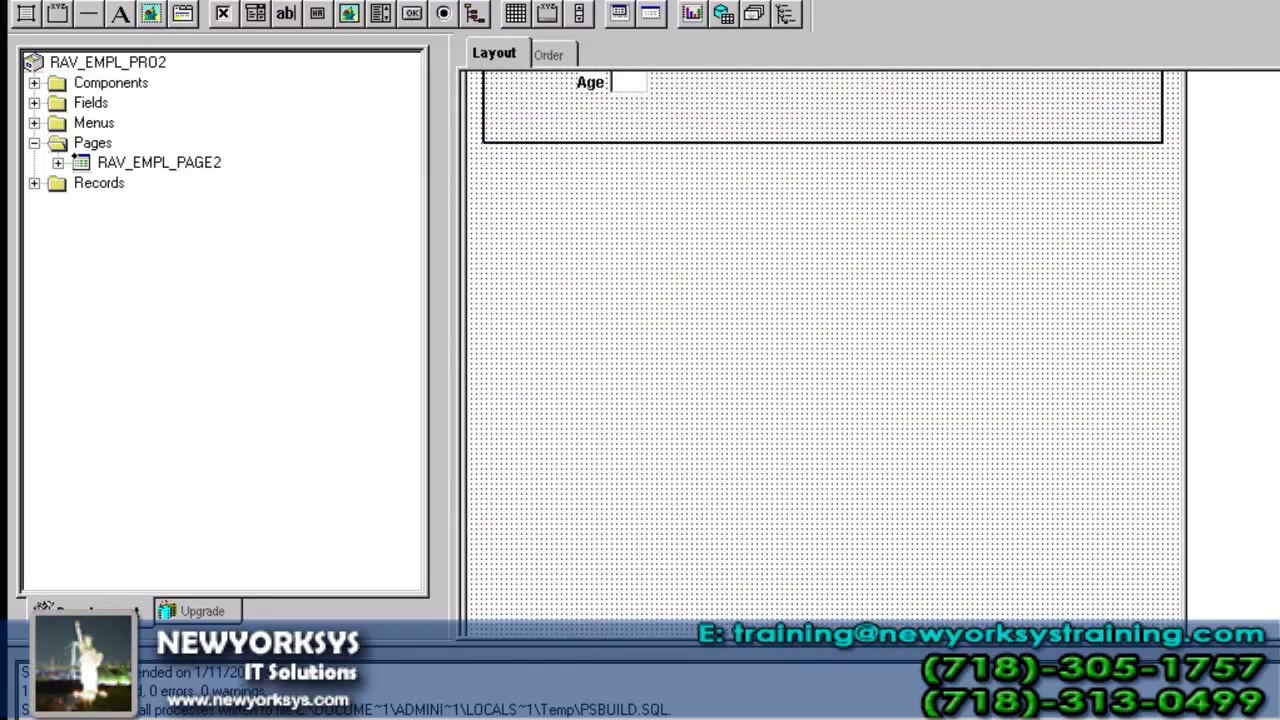
left_click(34, 183)
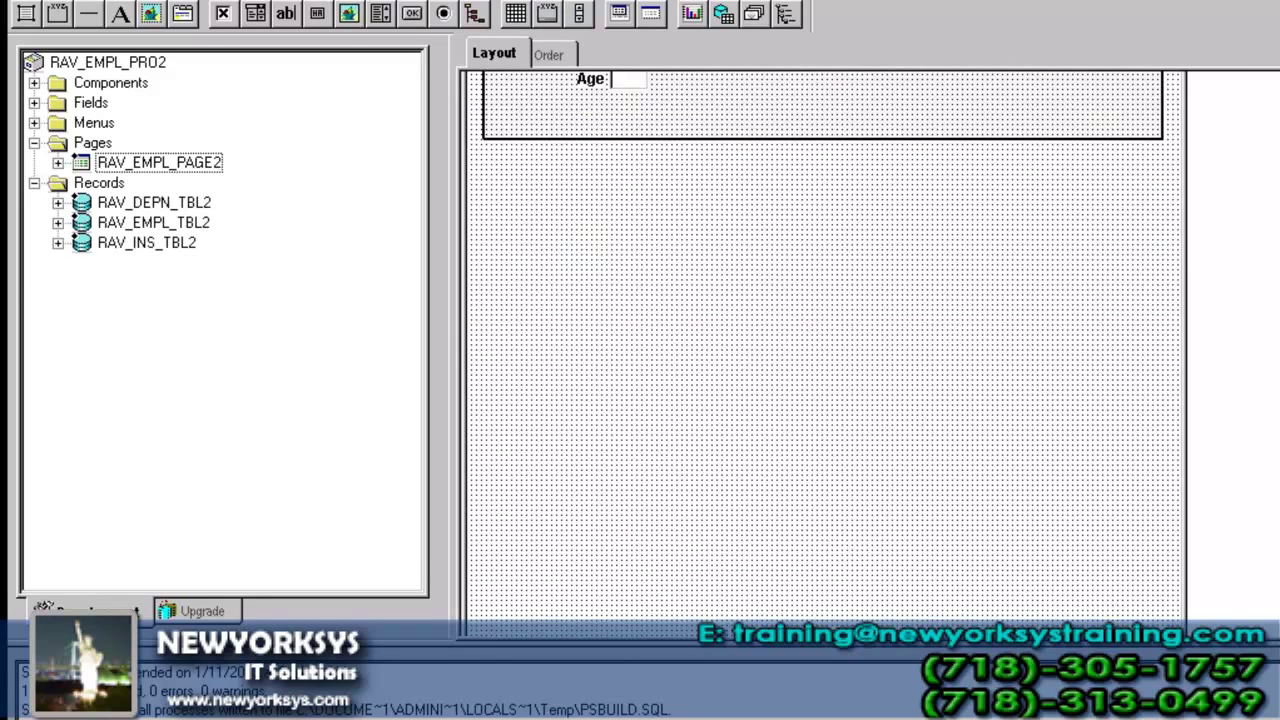
left_click(162, 0)
left_click(255, 350)
left_click_drag(498, 183, 1165, 472)
double_click(908, 386)
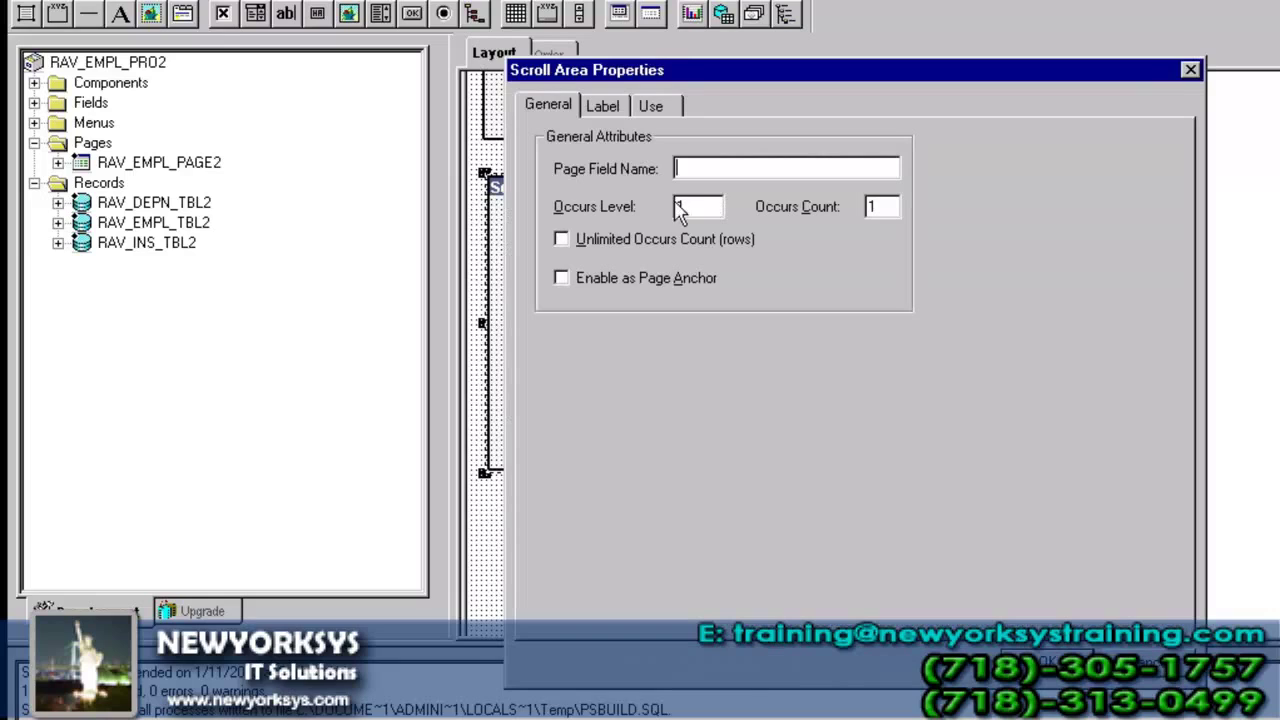
double_click(683, 206)
type("2")
- Title the scroll area 'Institution Details' and confirm its properties
left_click(606, 110)
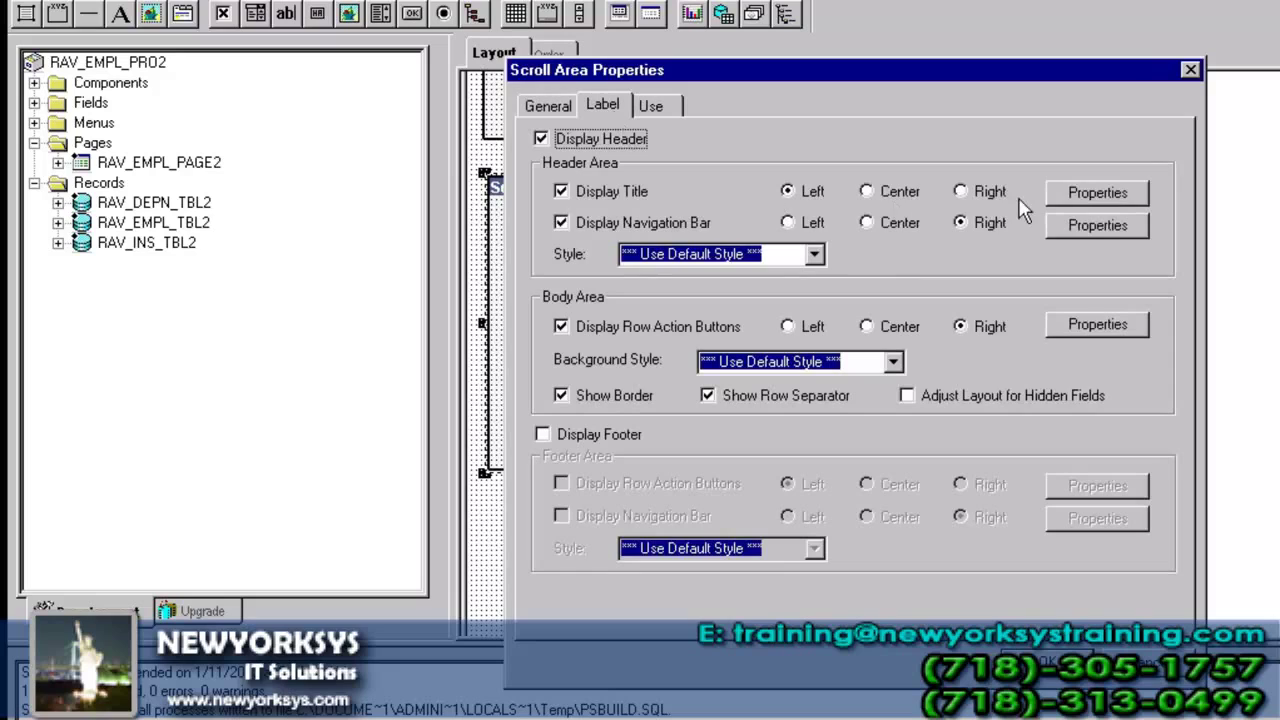
left_click(1122, 192)
key("Tab")
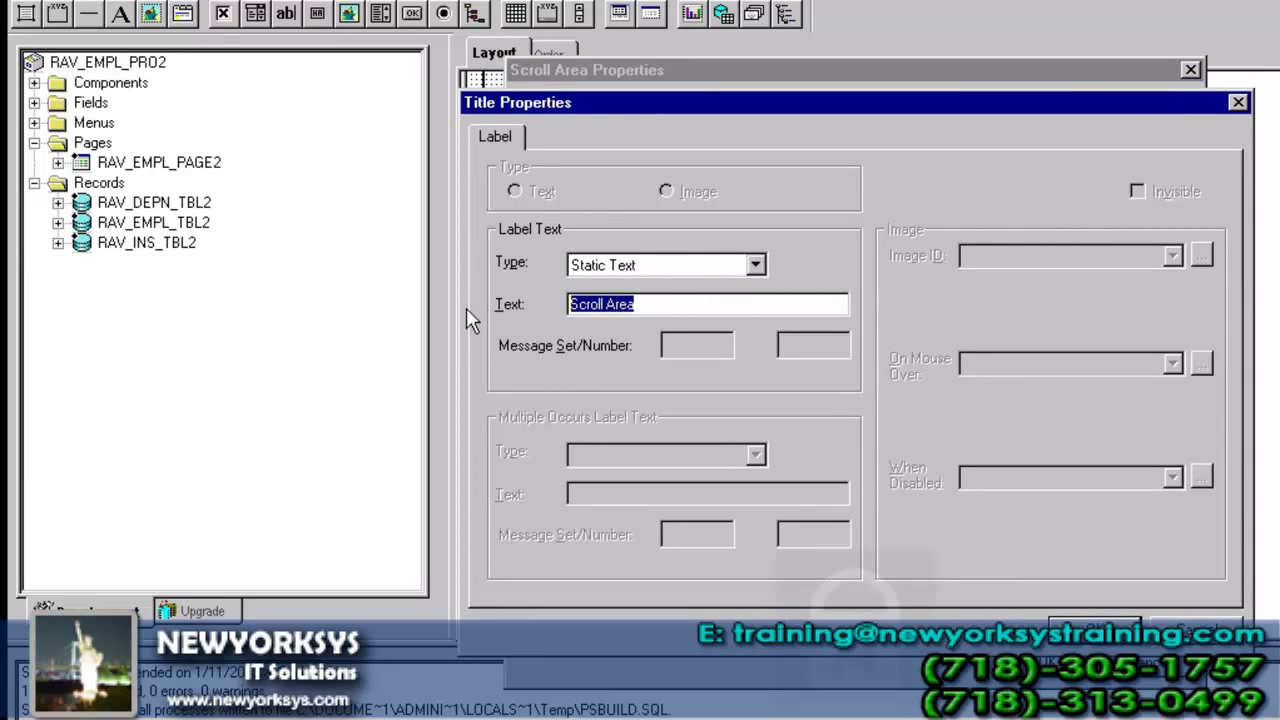
type("Institution ")
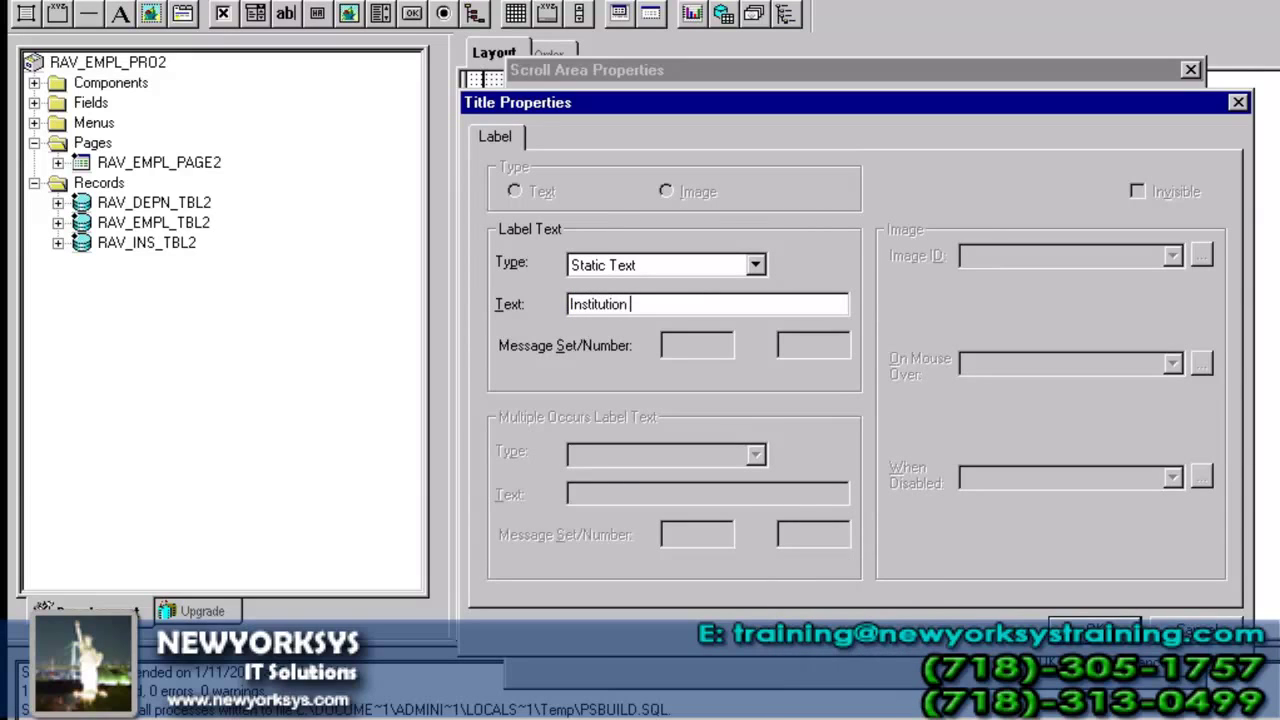
type("Detail")
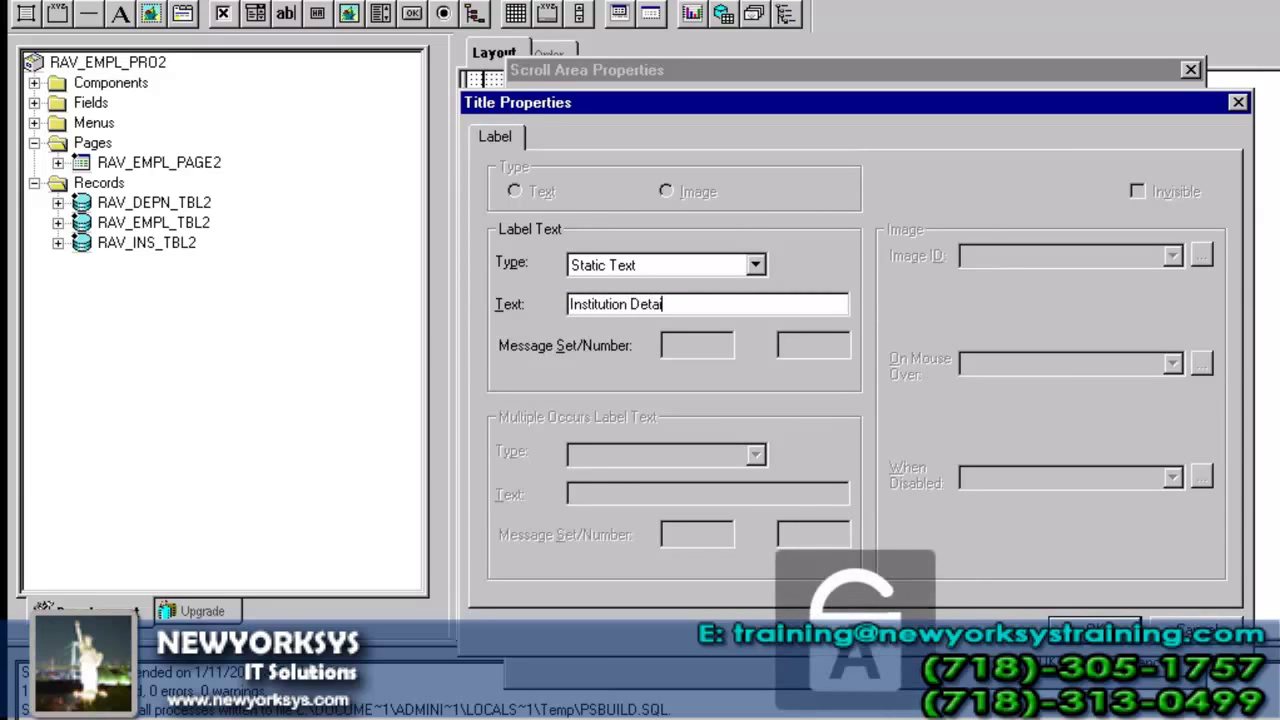
type("s")
key("Return")
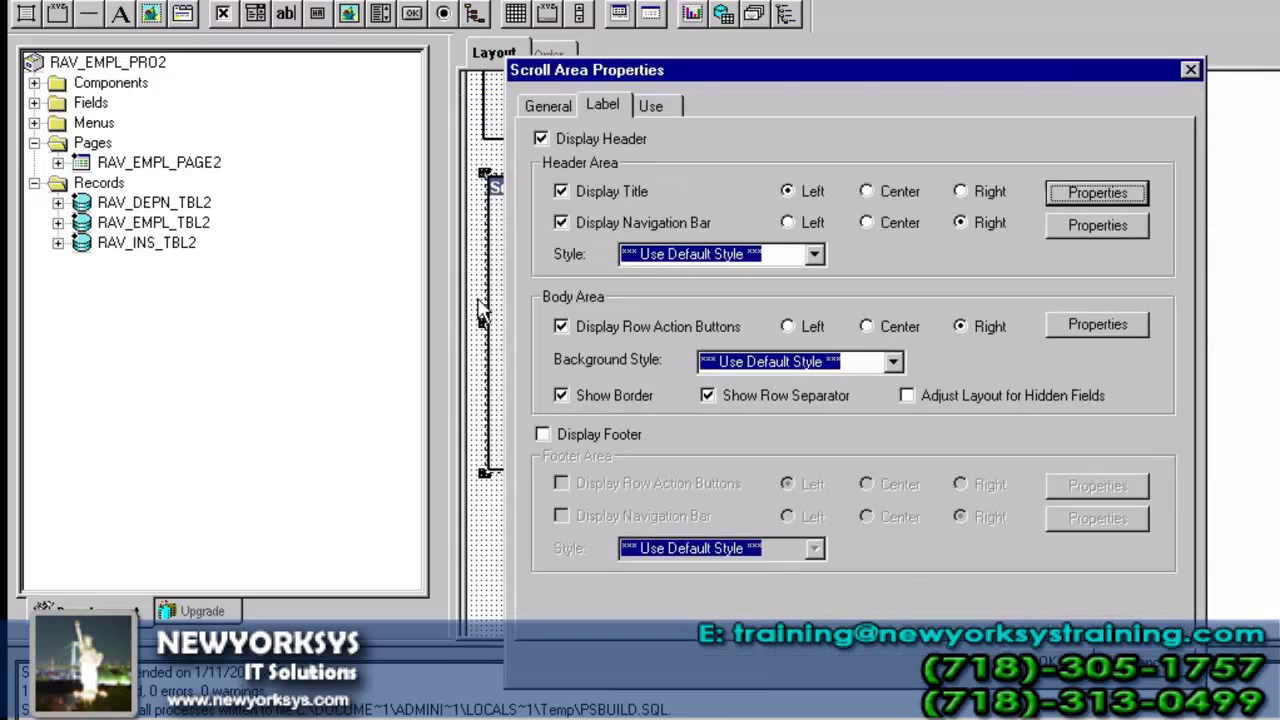
left_click(1048, 662)
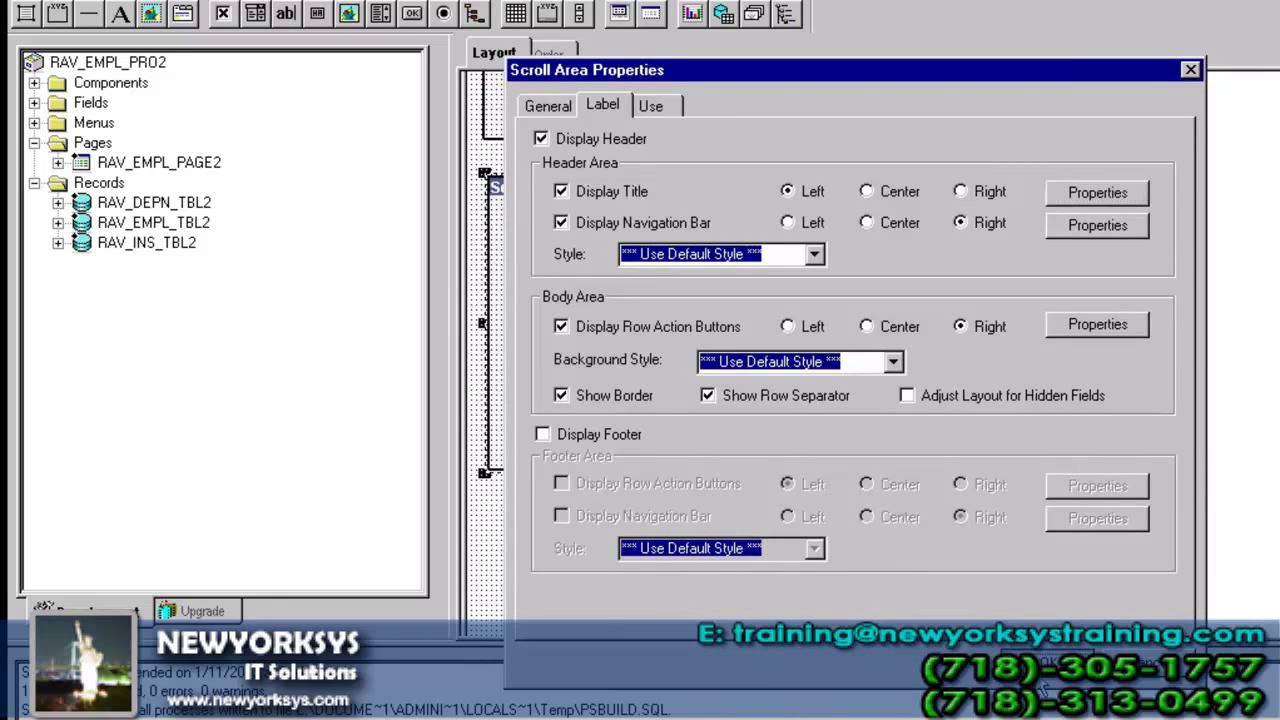
- Drag RAV_INS_TBL2's INSTITUTION and INSTITUTION_DESCR fields into the Institution Details scroll area and align them
left_click(58, 242)
left_click(168, 304)
left_click_drag(170, 312, 651, 257)
left_click_drag(243, 322, 643, 304)
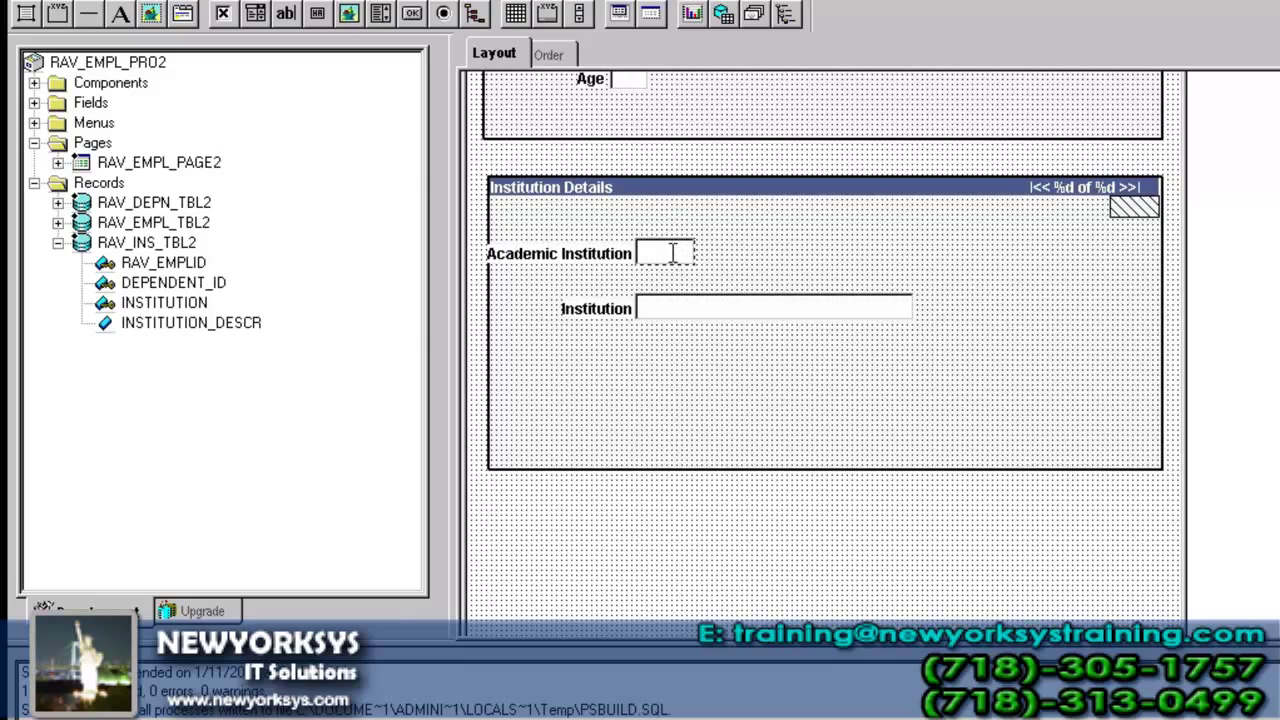
left_click_drag(686, 254, 685, 253)
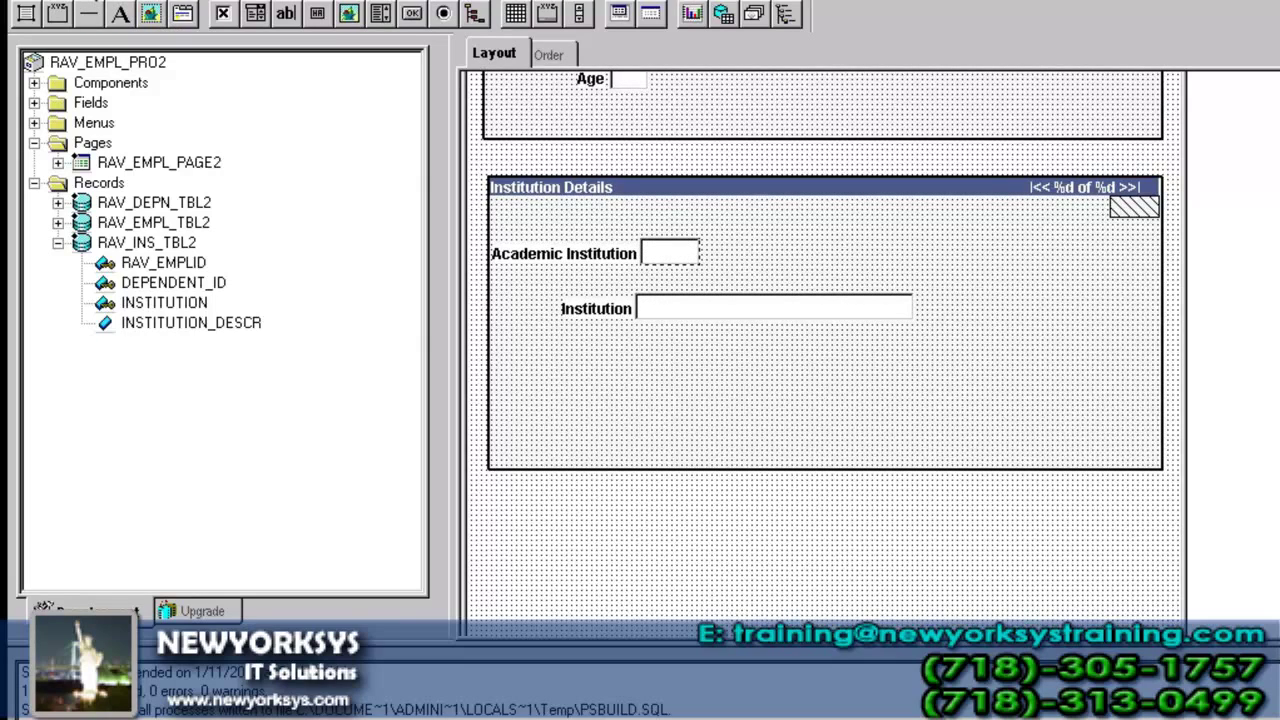
- In the browser, search RAV_EMPL_COMP2_GBL, open EMPLID 1 and scroll to the dependent details
key("alt+Tab")
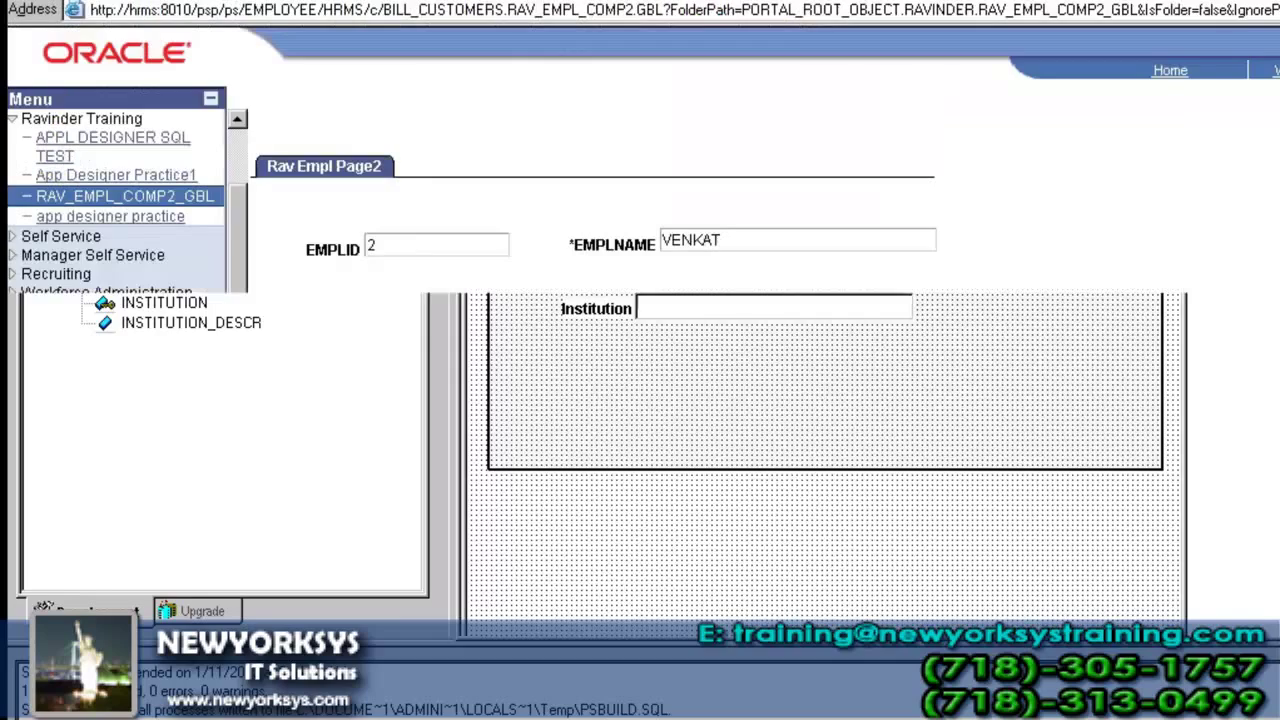
left_click(150, 202)
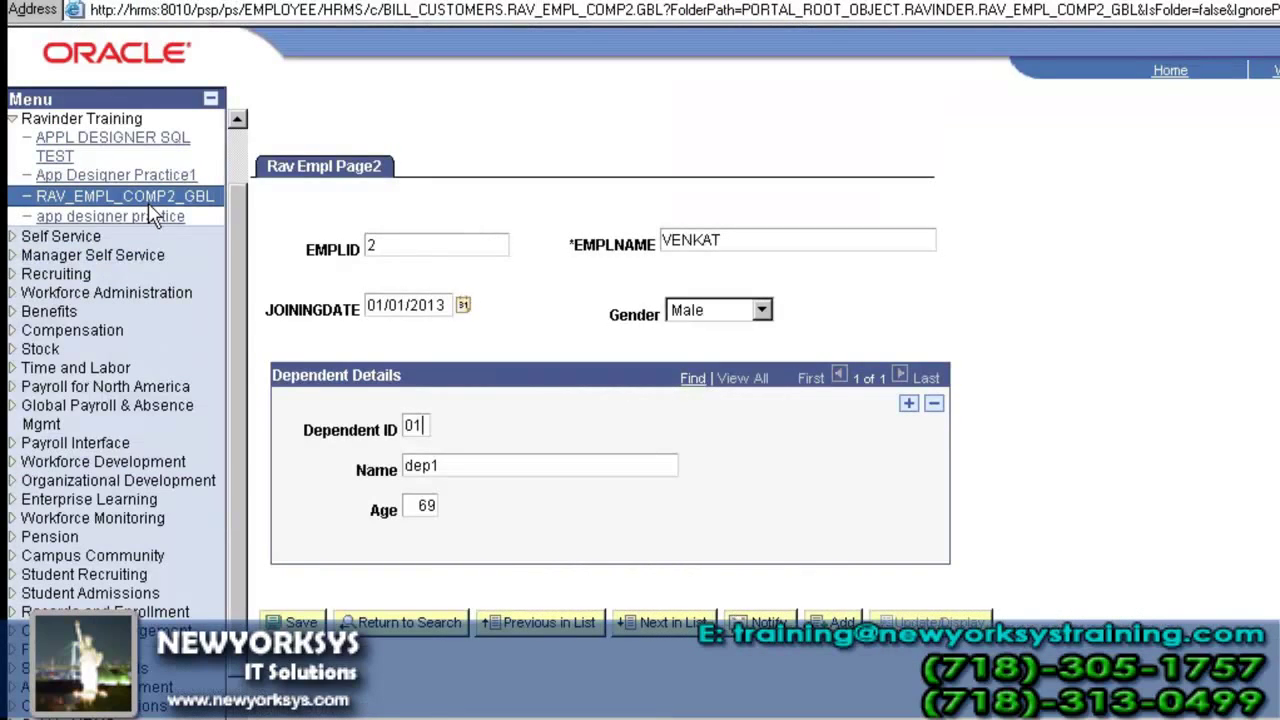
left_click(298, 341)
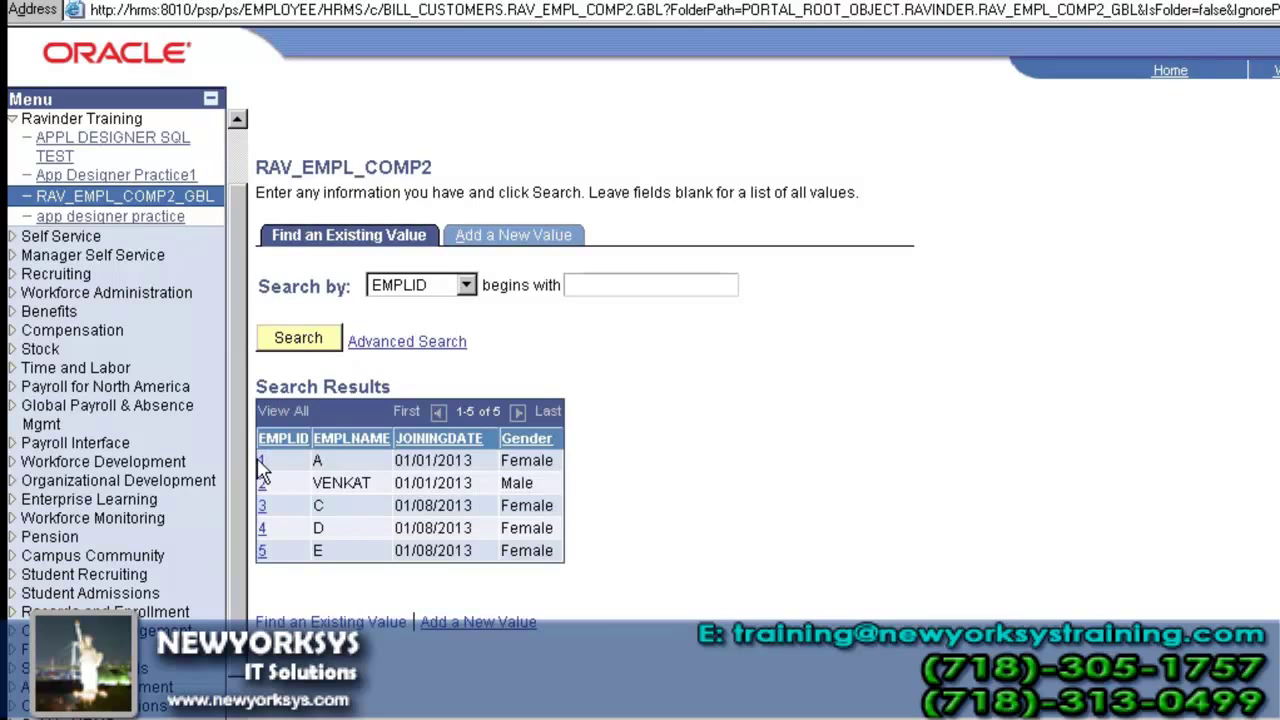
left_click(261, 462)
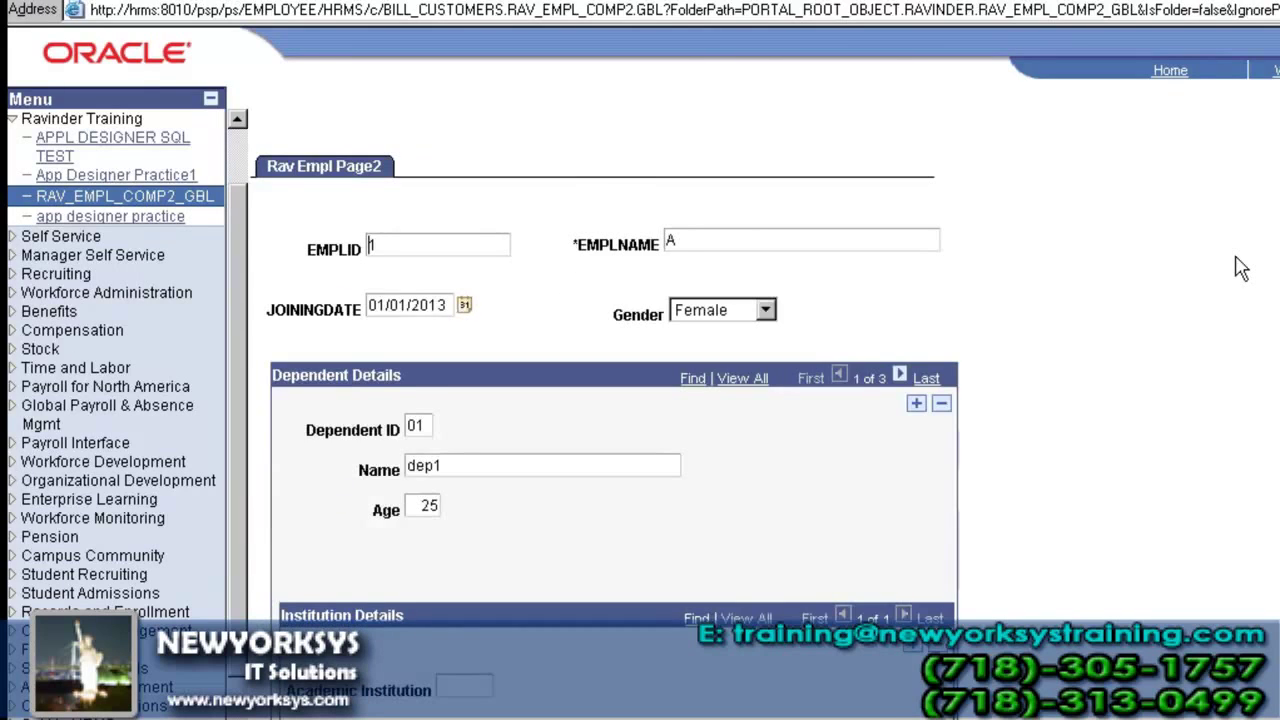
scroll(1240, 268, "down", 4)
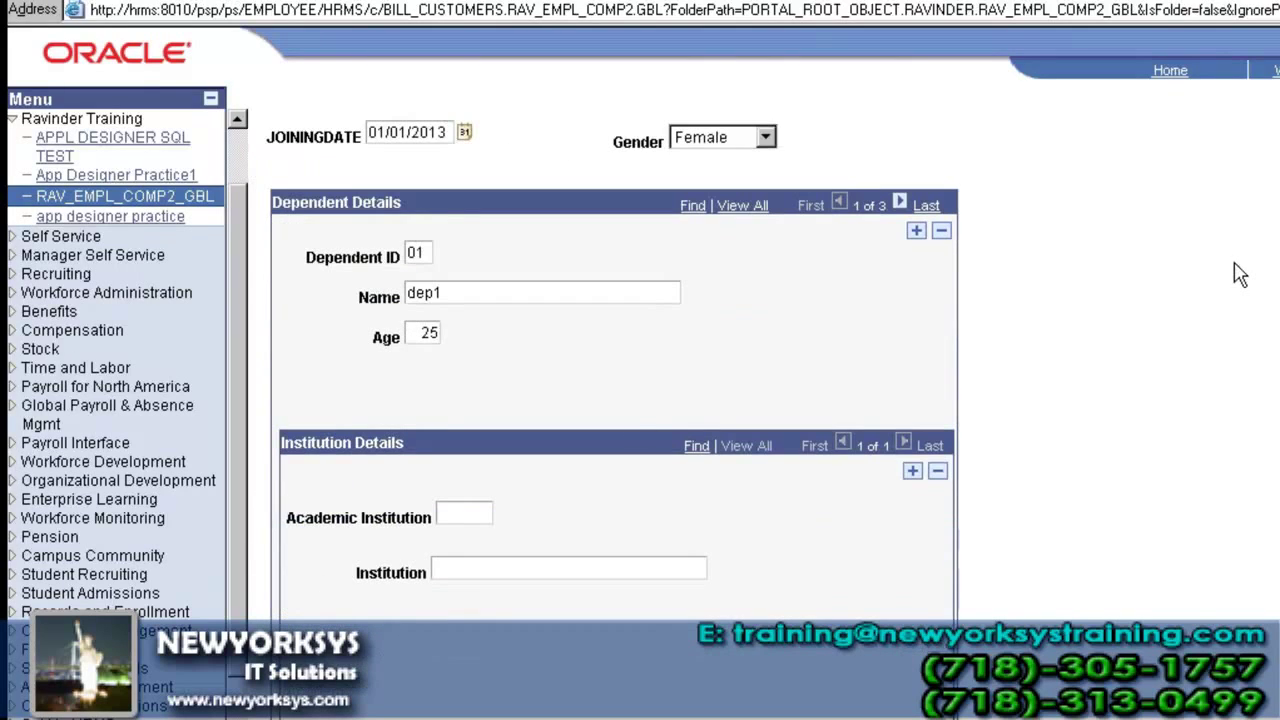
double_click(420, 252)
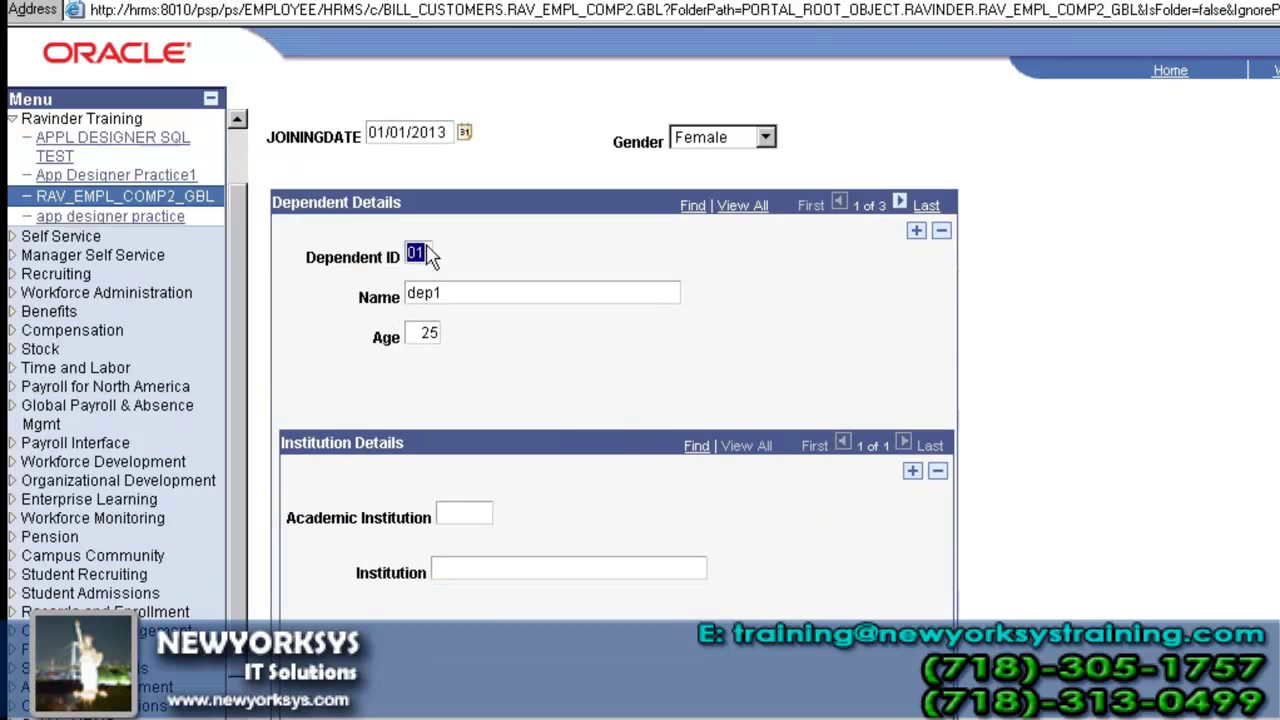
- Enter dependent 01's institutions: 'mhjdfhjsdfg', plus a second row with '0u' and 'hgsdfhj'
left_click(460, 512)
type("m")
type("hjdfhjsdfg")
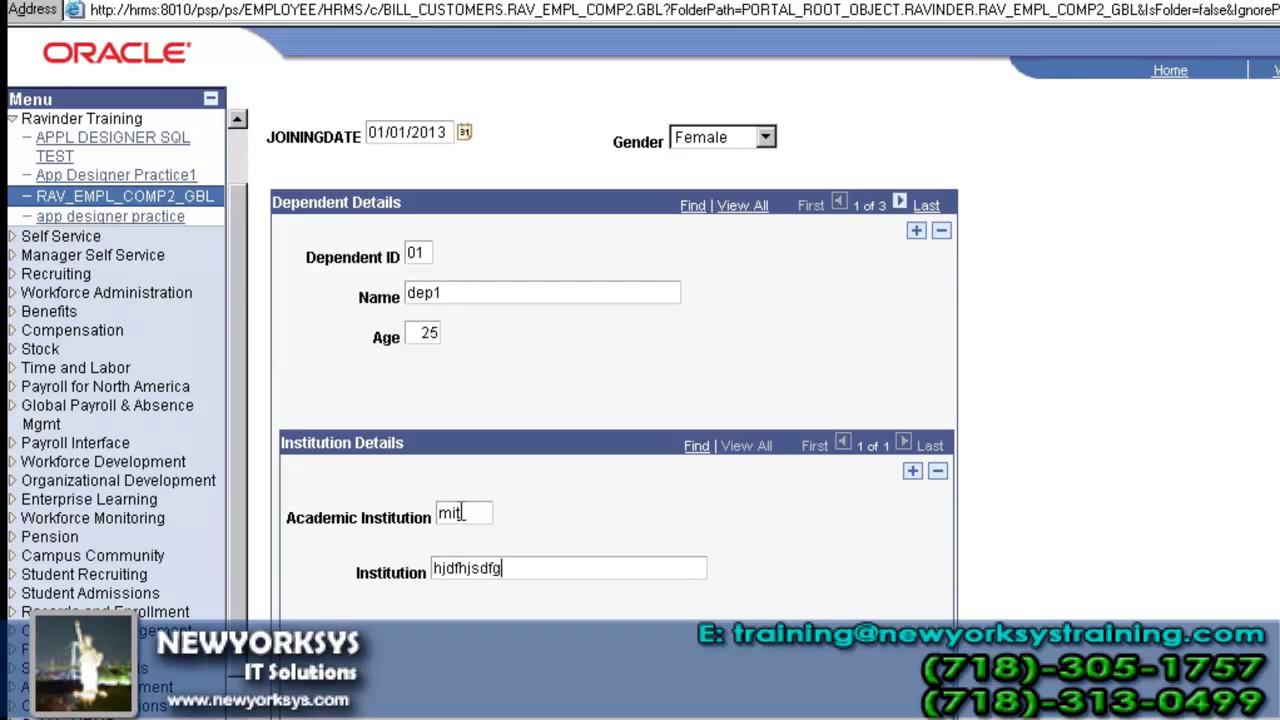
left_click(915, 472)
type("0")
type("u")
key("Tab")
type("hgsdfhj")
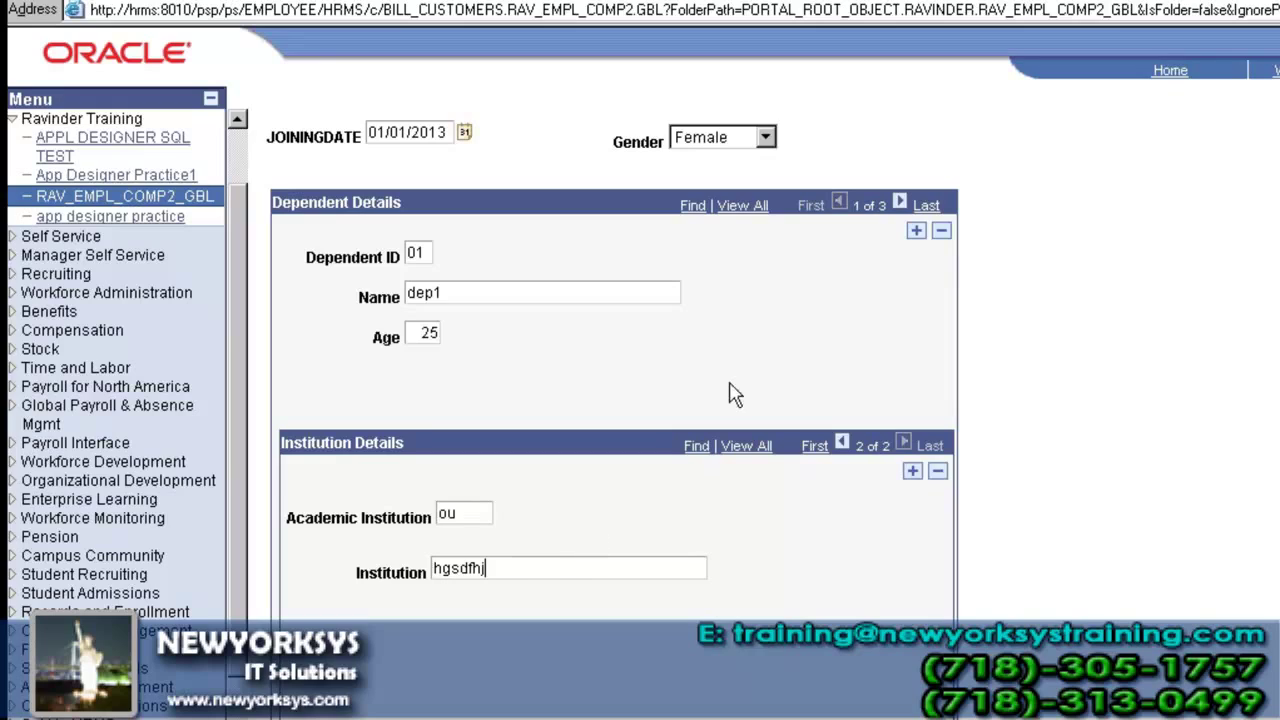
- Move to dependent 02 and enter its institution values 'n' and 'mh'
left_click(900, 205)
left_click(452, 514)
type("n")
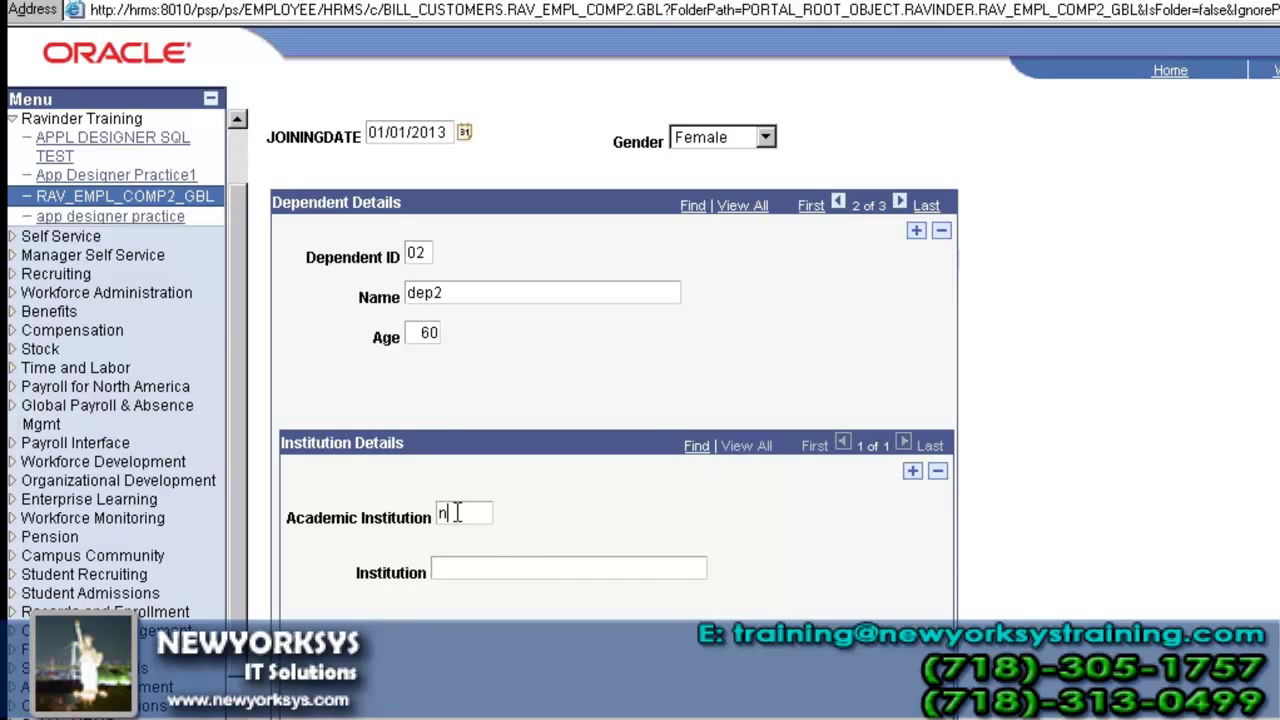
type("mh")
key("Tab")
- Move to dependent 03 and enter Academic Institution 'mzzvf' and Institution 'sdfsdbf'
left_click(901, 203)
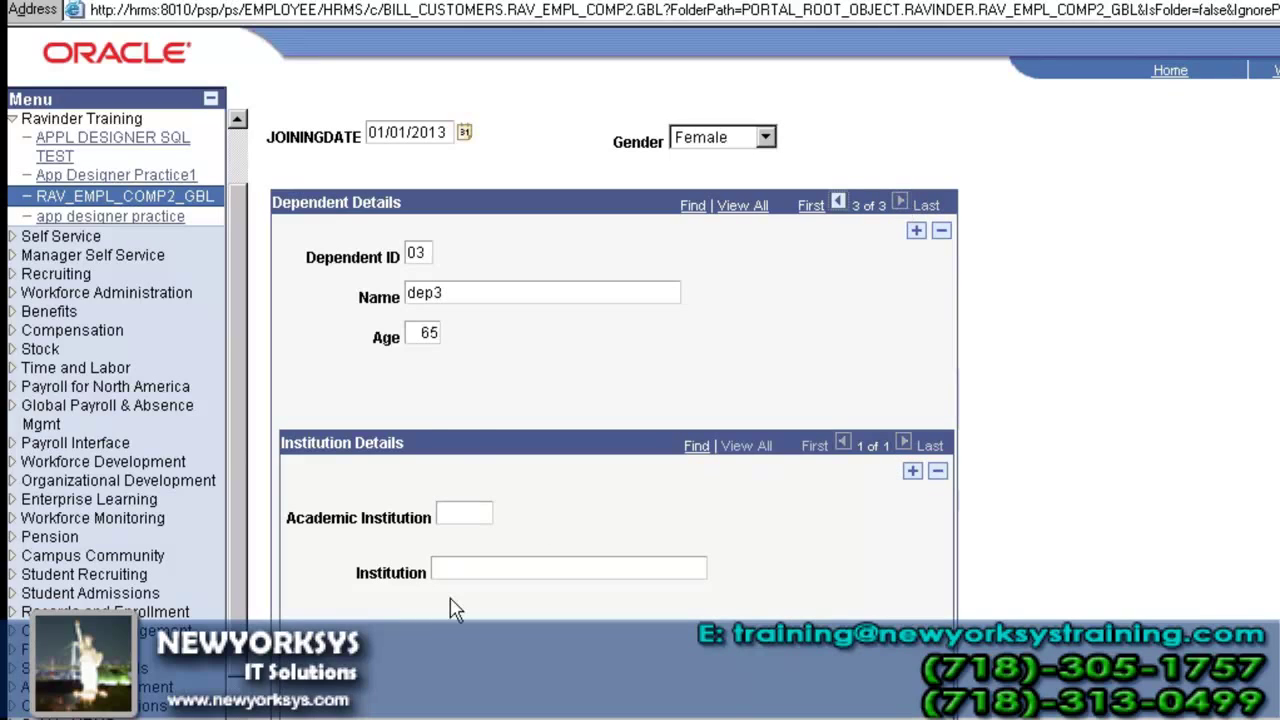
left_click(466, 513)
type("mzzvf")
left_click(490, 563)
type("sdfsdbf")
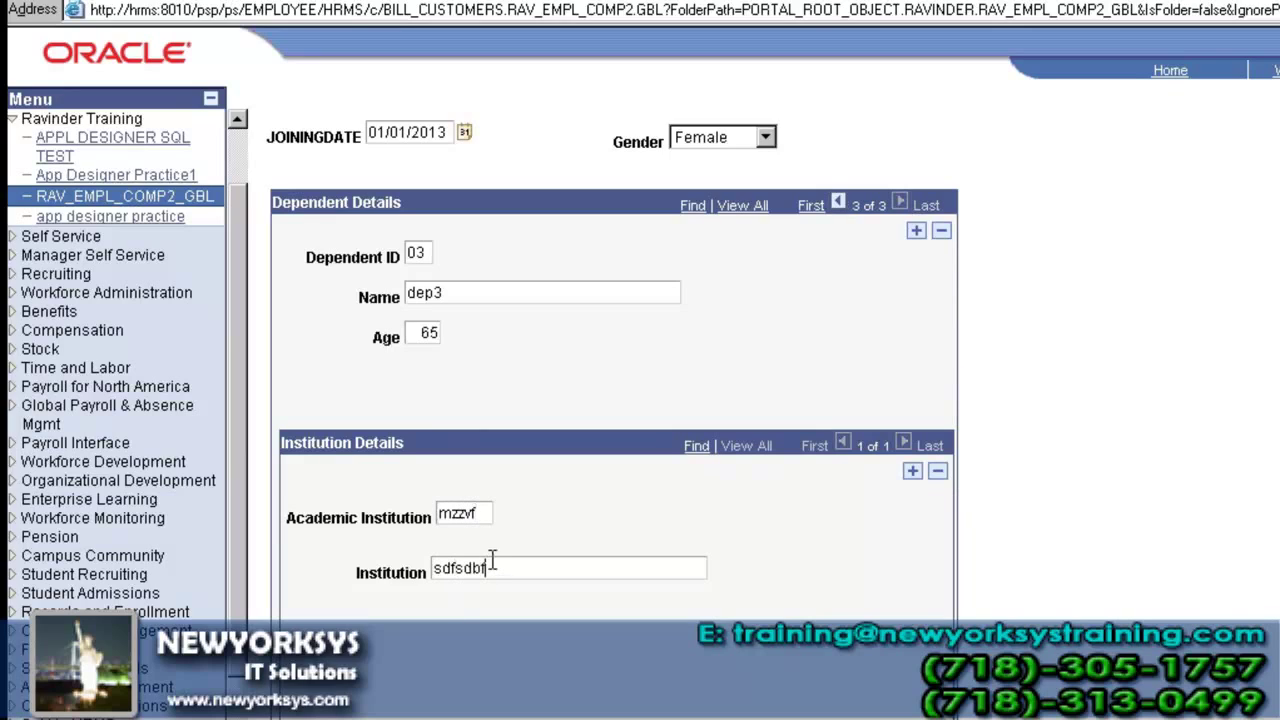
scroll(613, 360, "down", 5)
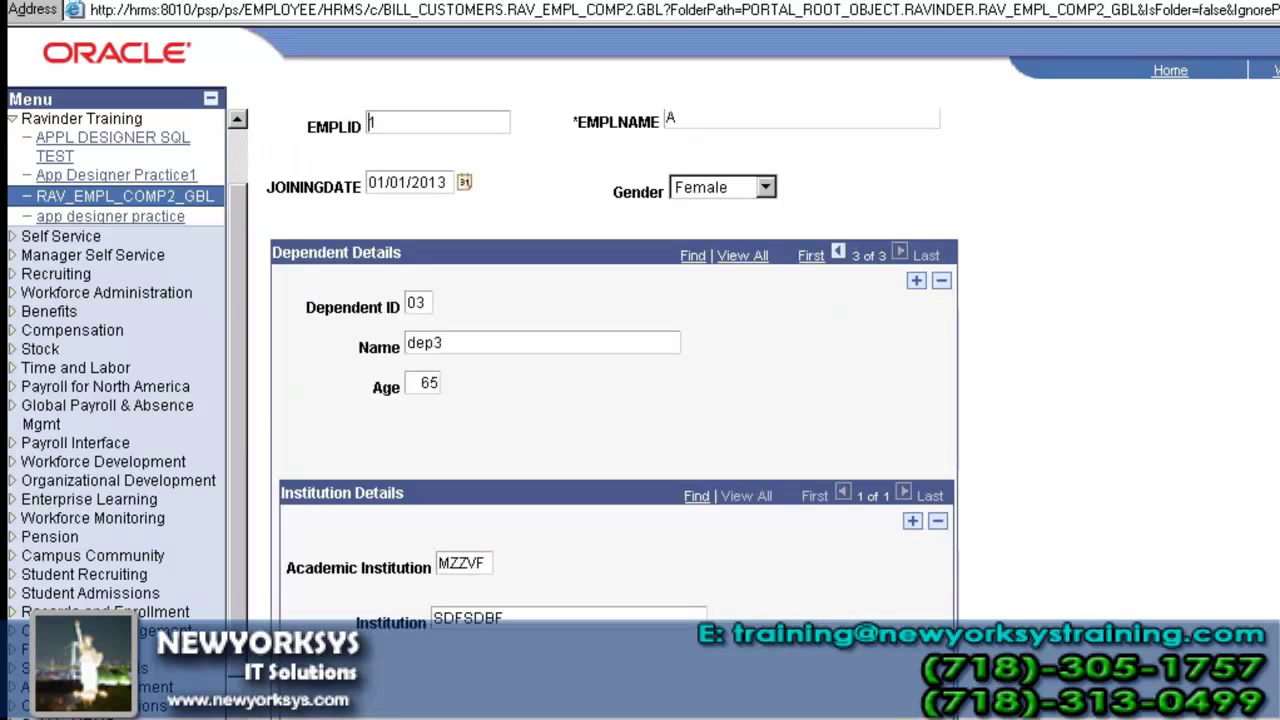
- In SQL Server Management Studio, rerun the existing dependents query
key("alt+Tab")
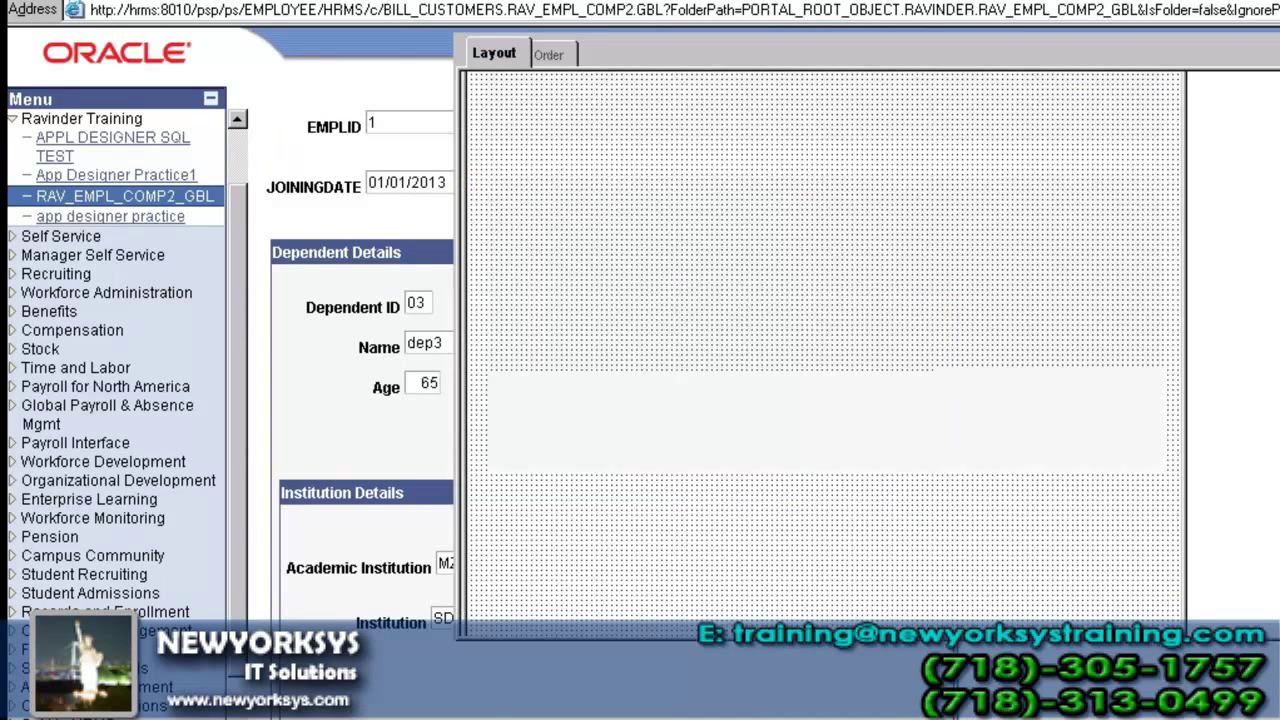
key("alt+Tab")
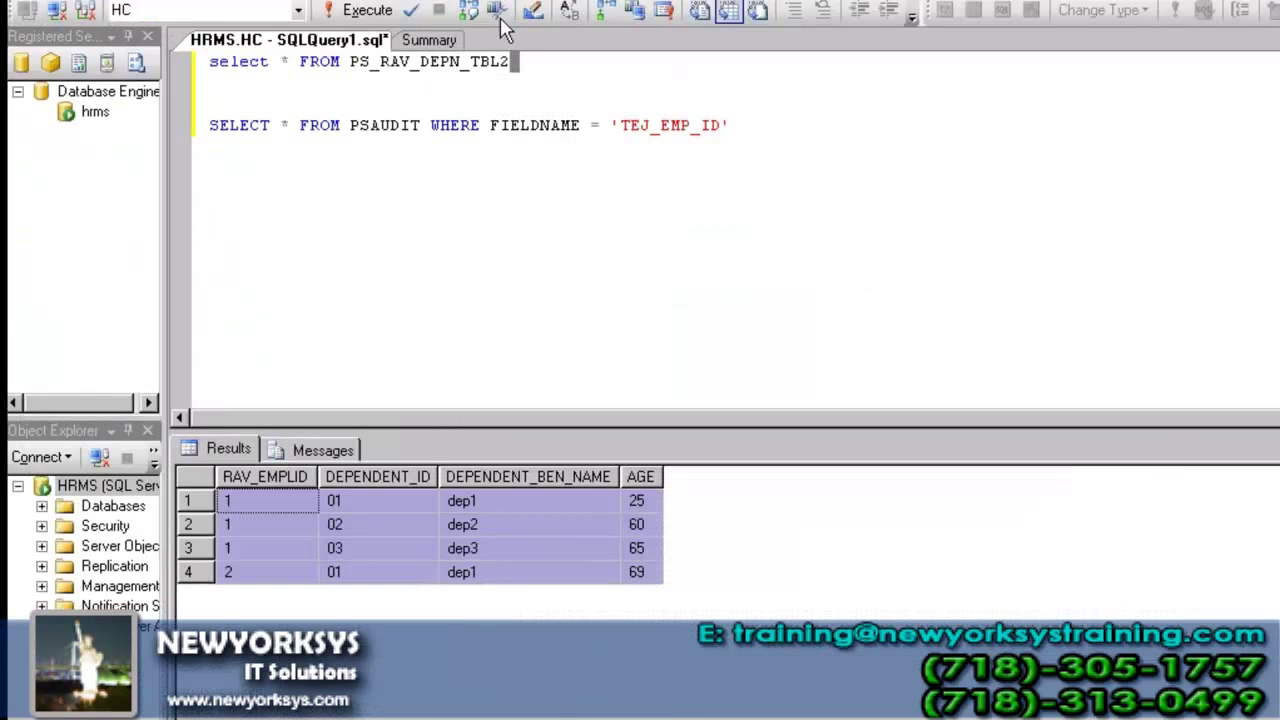
left_click(520, 63)
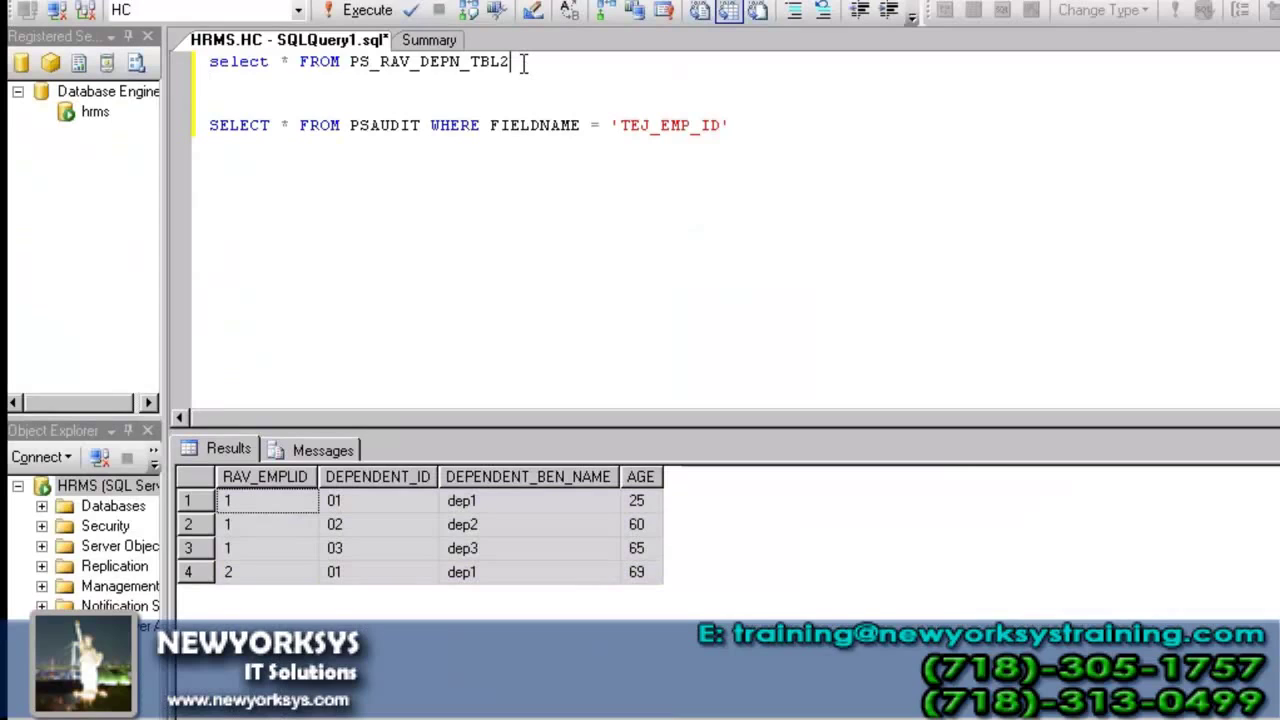
key("shift+Home")
key("F5")
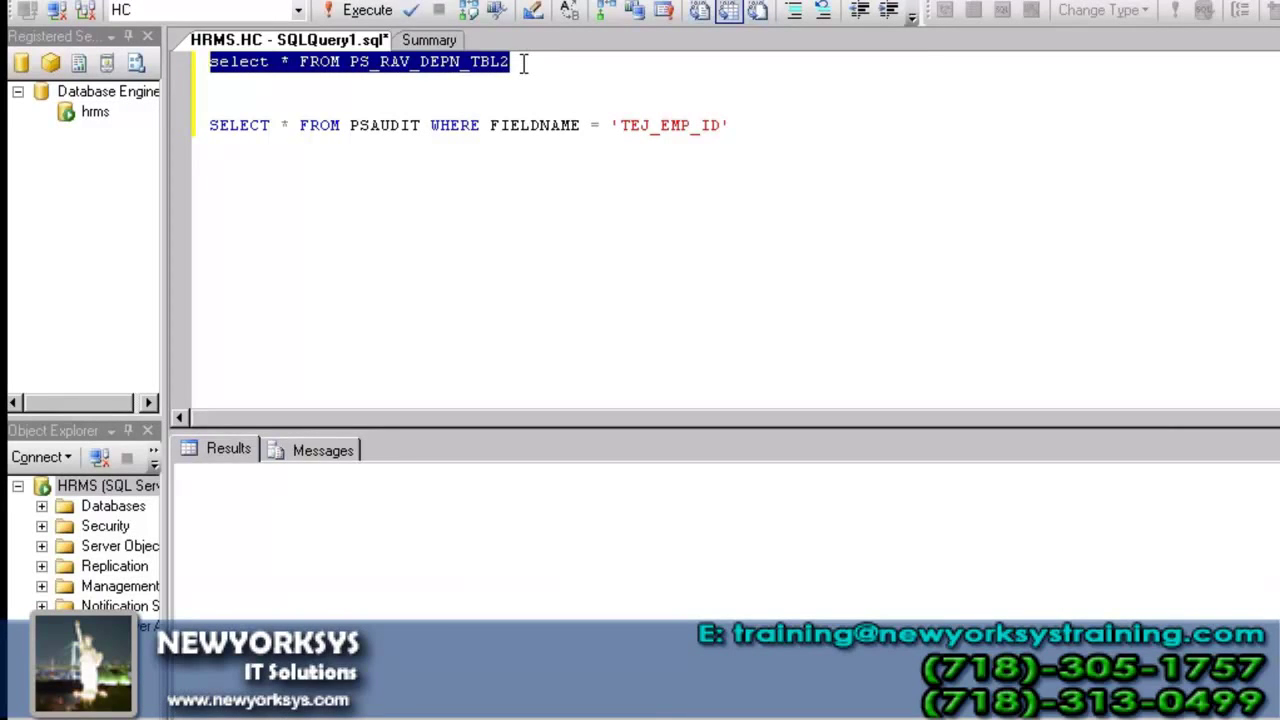
- Add blank lines below the dependents query in the editor
left_click(523, 64)
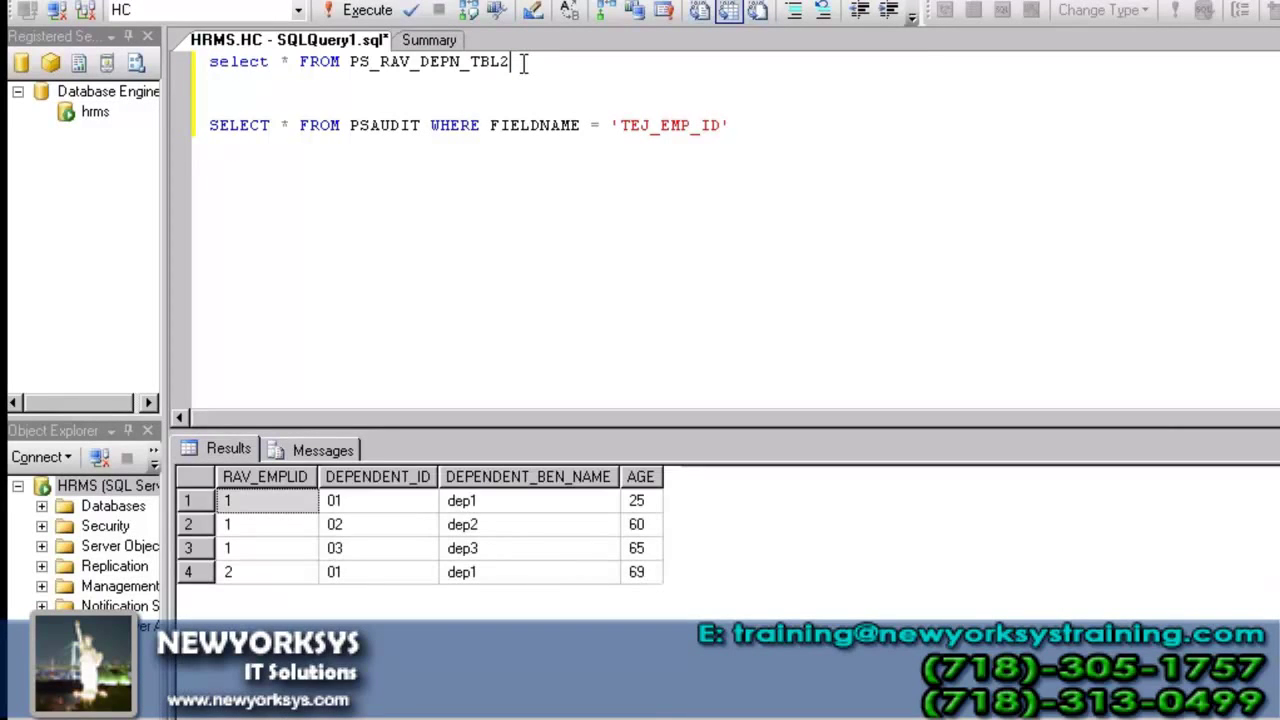
key("Return")
key("Up")
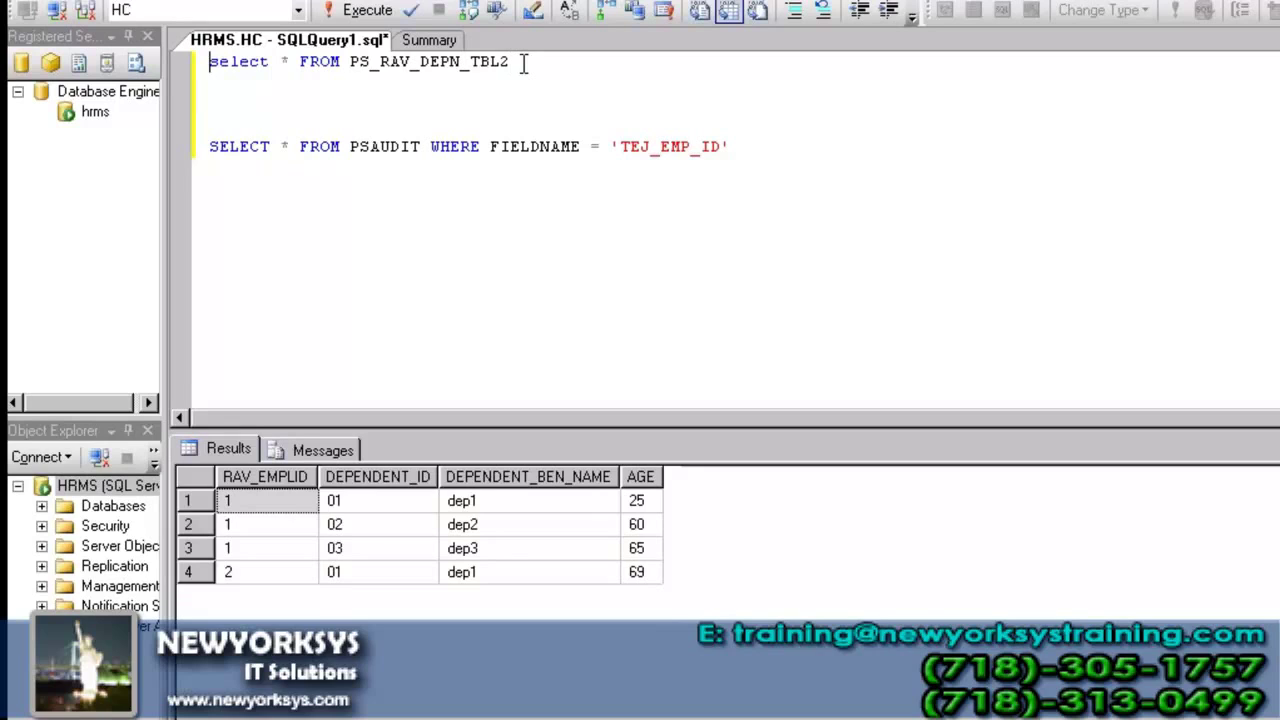
key("shift+End")
key("ctrl+c")
left_click(523, 64)
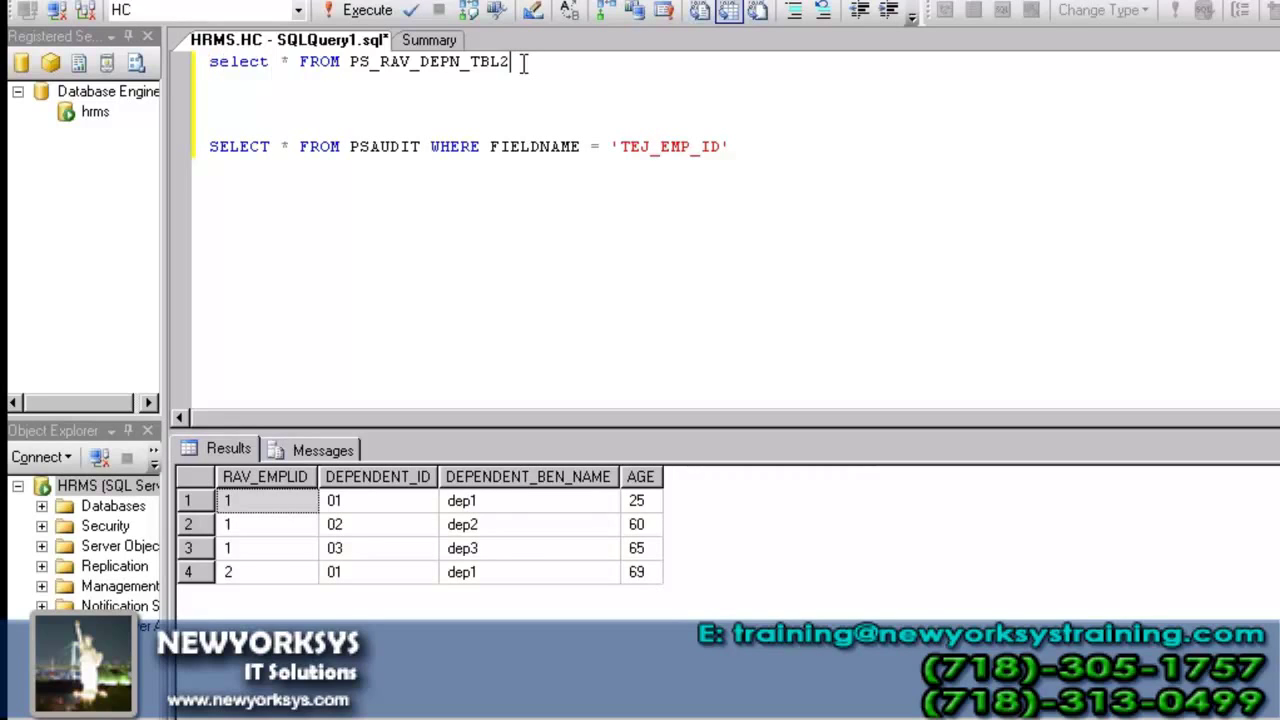
key("Return")
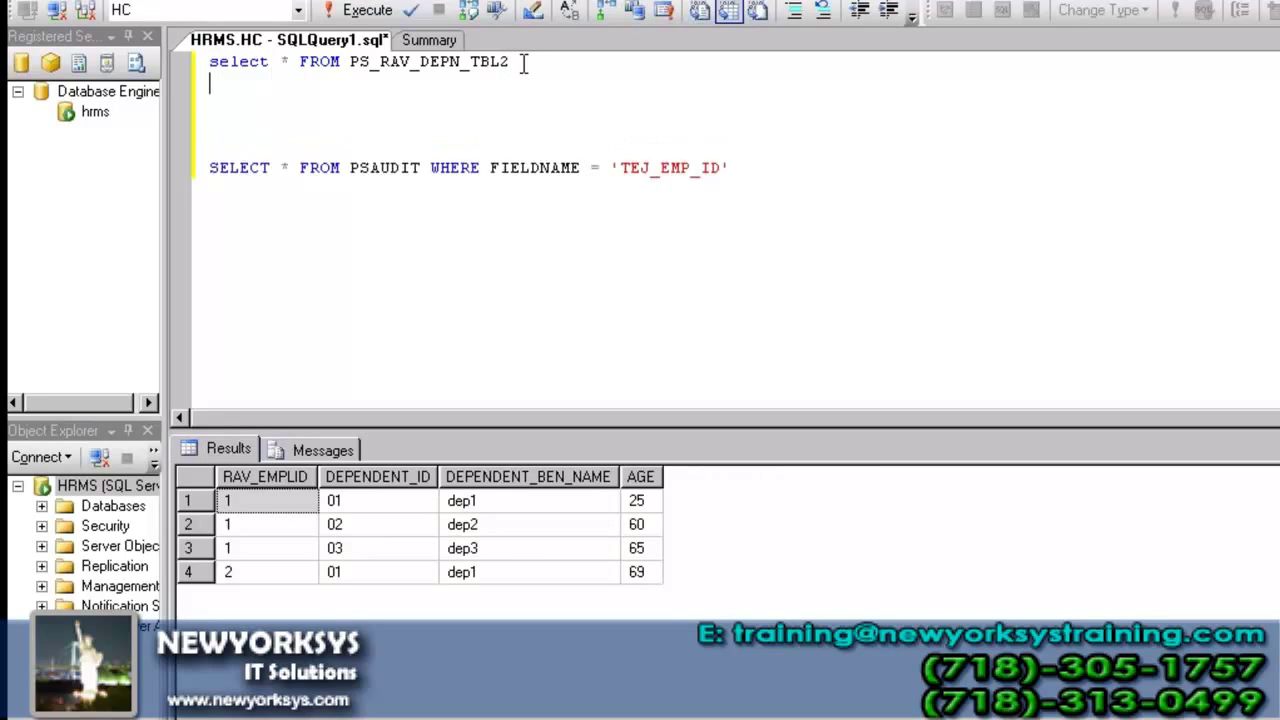
key("Return")
key("Up")
- Write and run 'select * FROM PS_RAV_INS_TBL2' on a new line
key("Down")
key("ctrl+v")
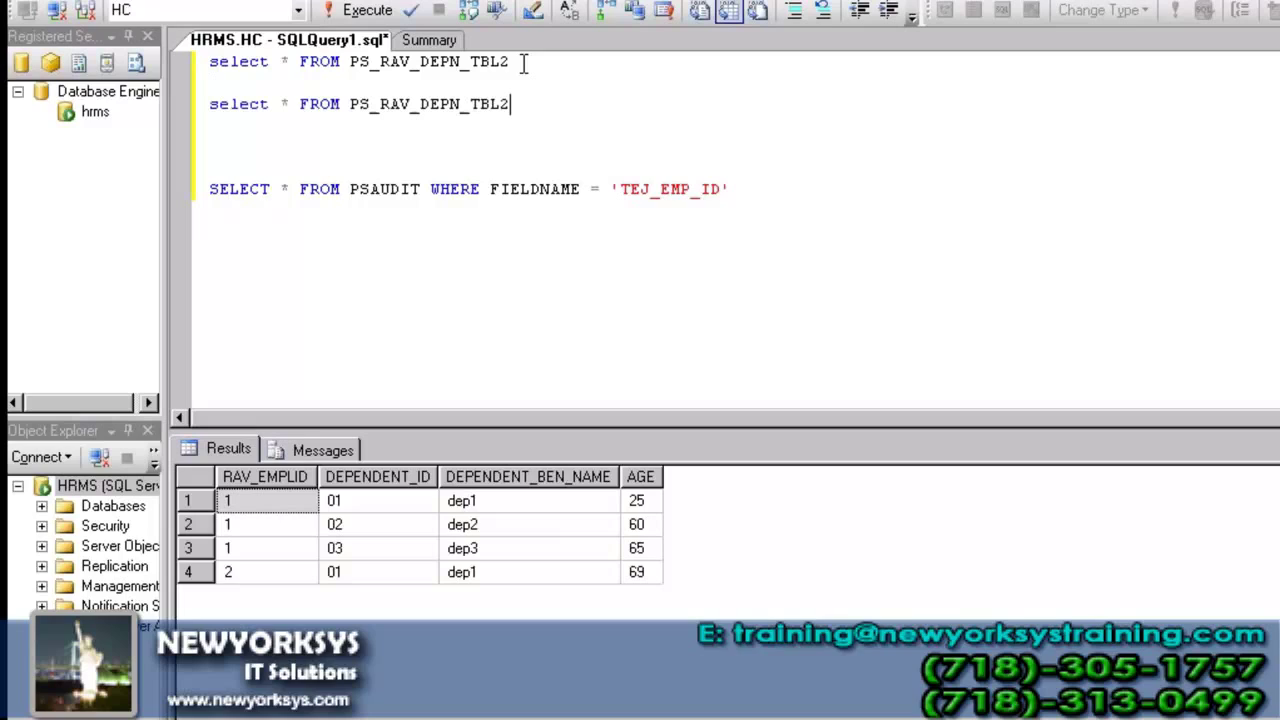
key("BackSpace")
key("BackSpace")
key("BackSpace")
key("BackSpace")
key("BackSpace")
key("BackSpace")
key("BackSpace")
key("BackSpace")
key("BackSpace")
type("inn")
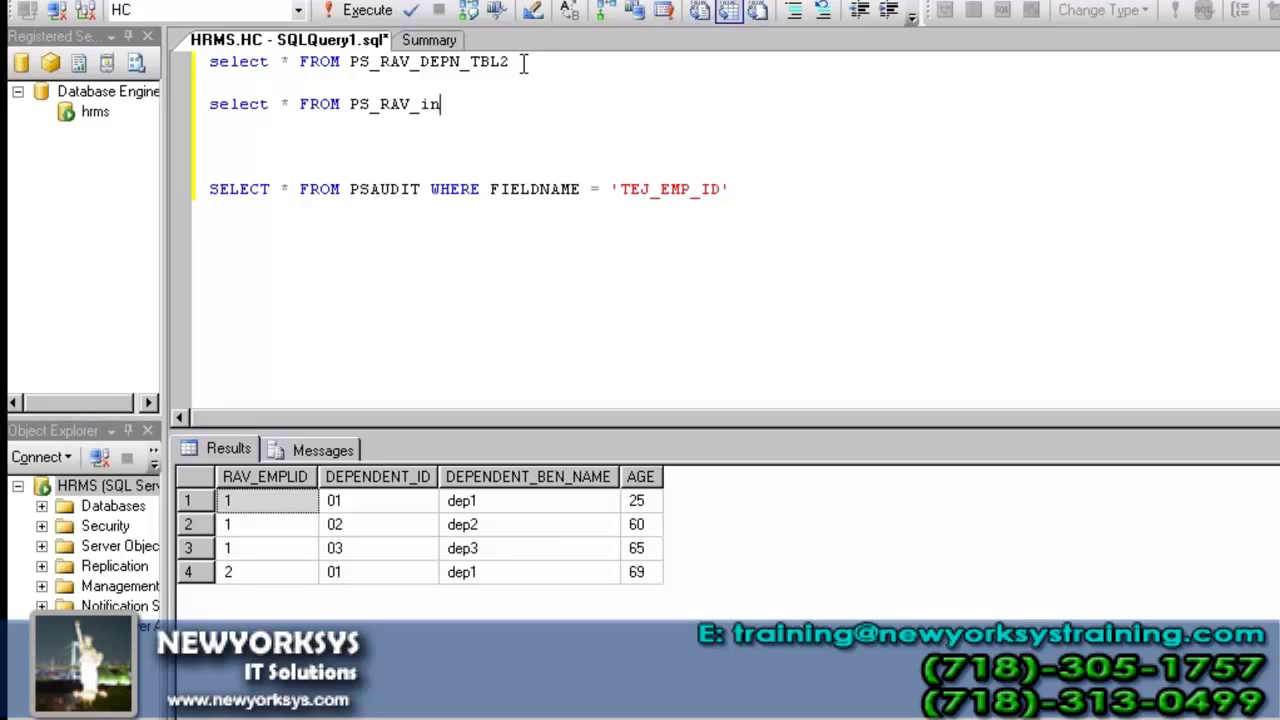
key("BackSpace")
type("INS_TBL2")
key("shift+Home")
key("F5")
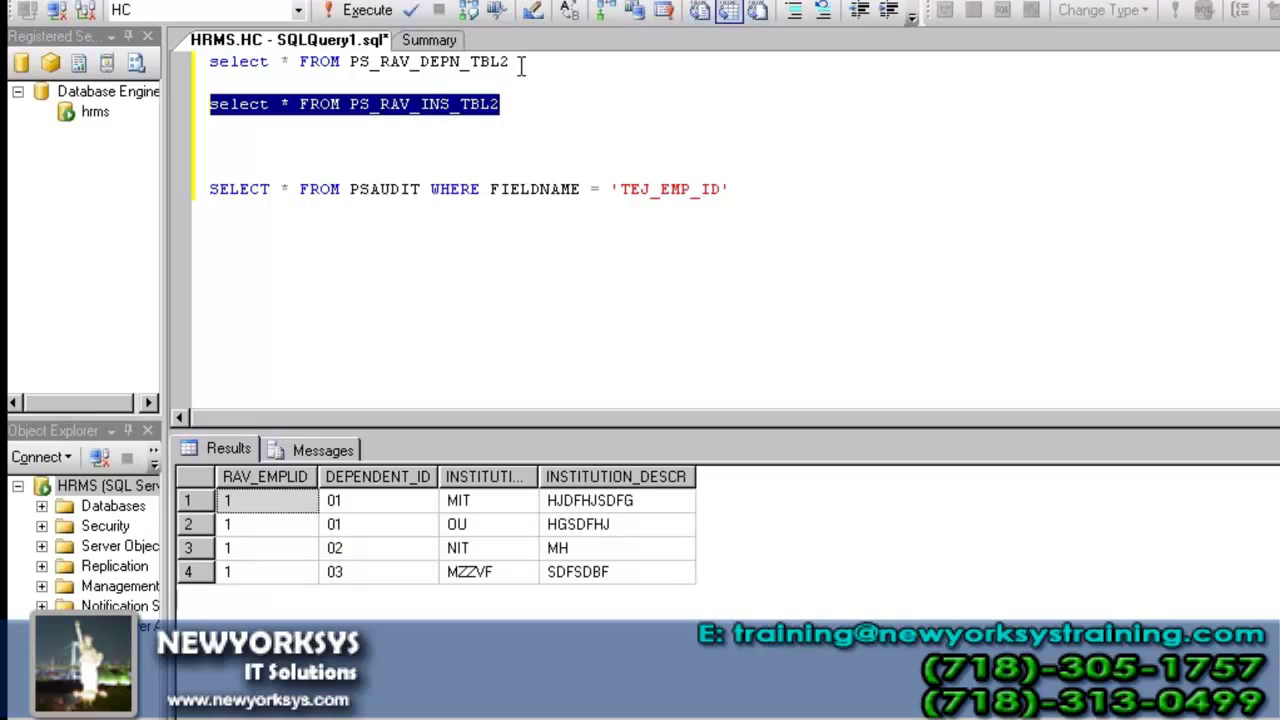
- Review the institution rows for employee 1: MIT and OU for dependent 01, NIT for dependent 02
left_click(256, 502)
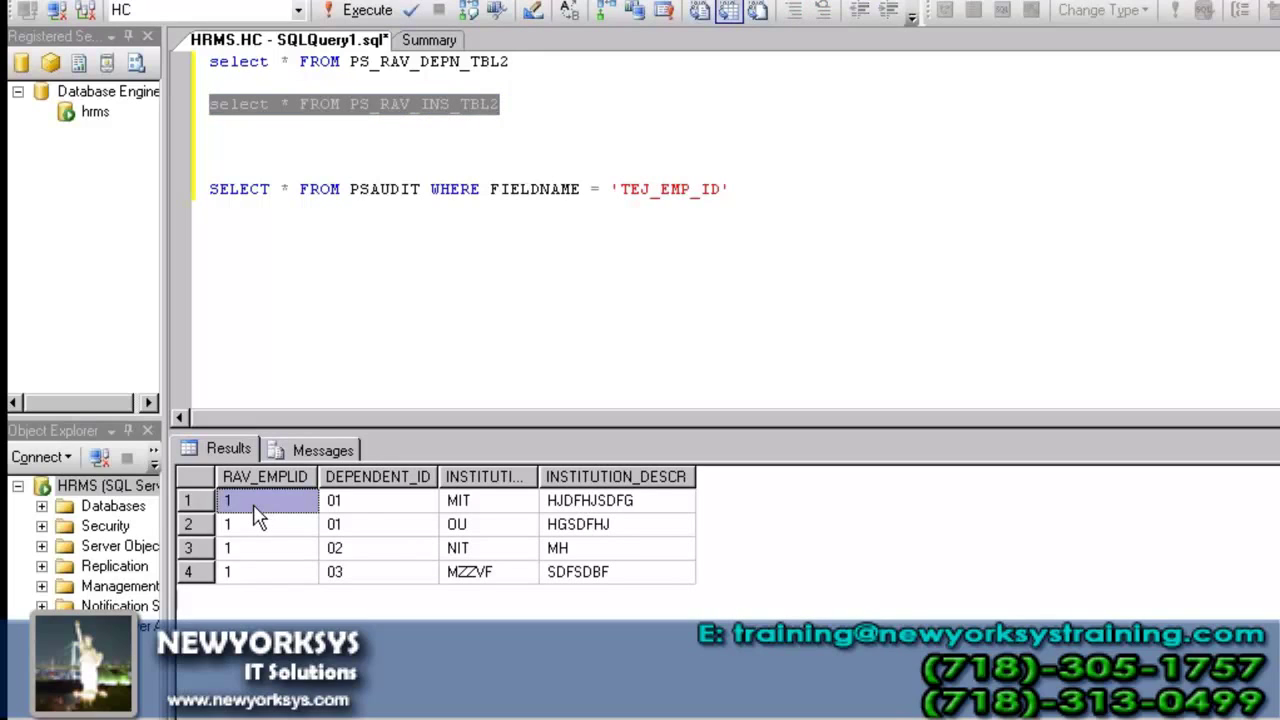
left_click(357, 494)
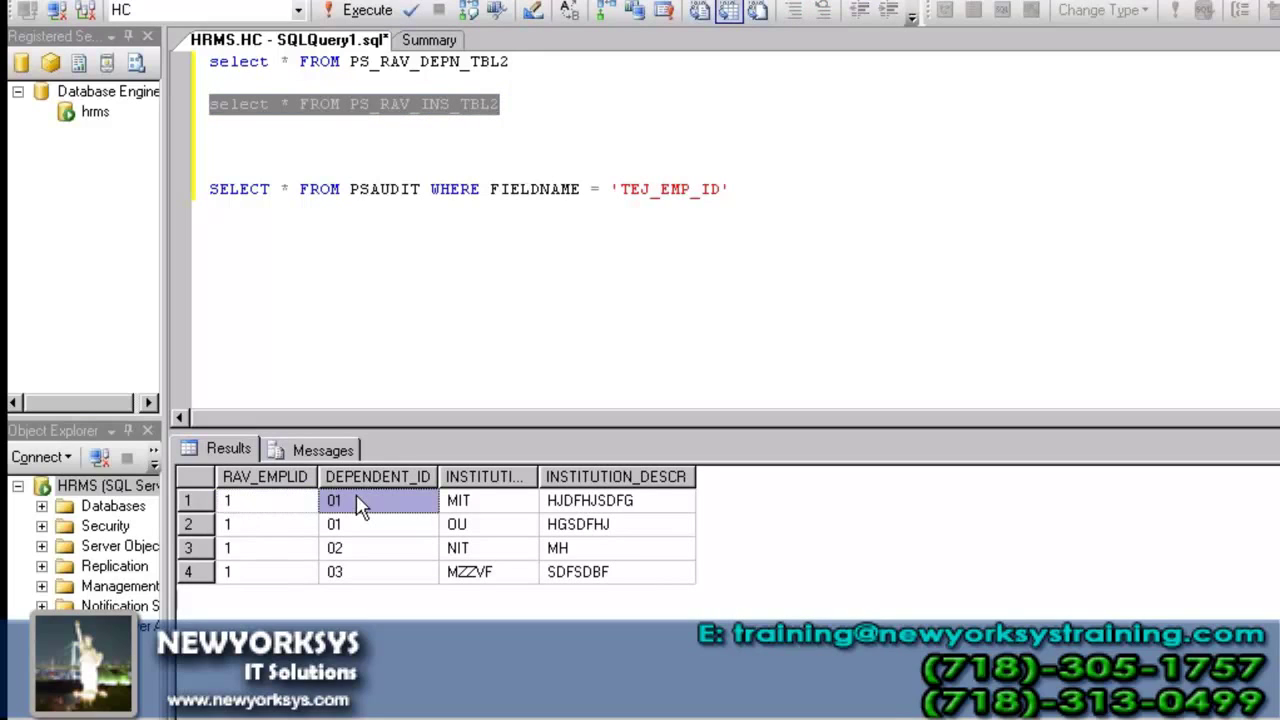
left_click(475, 484)
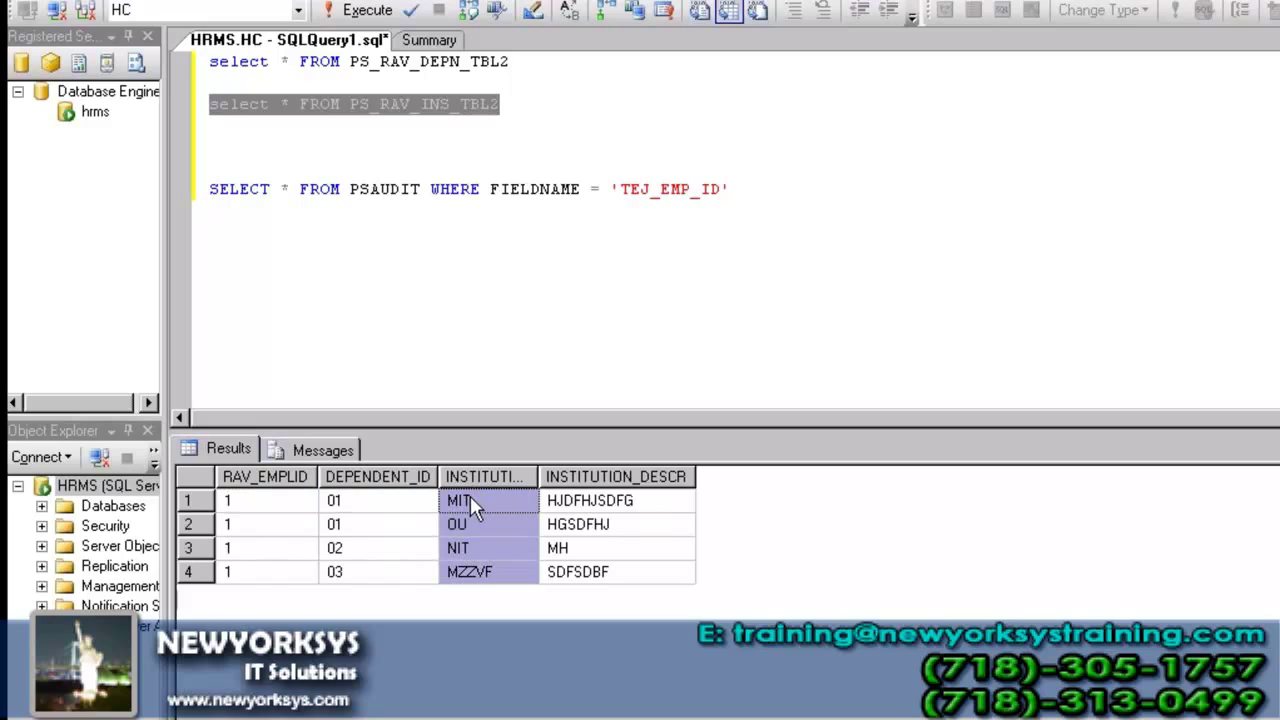
left_click(238, 566)
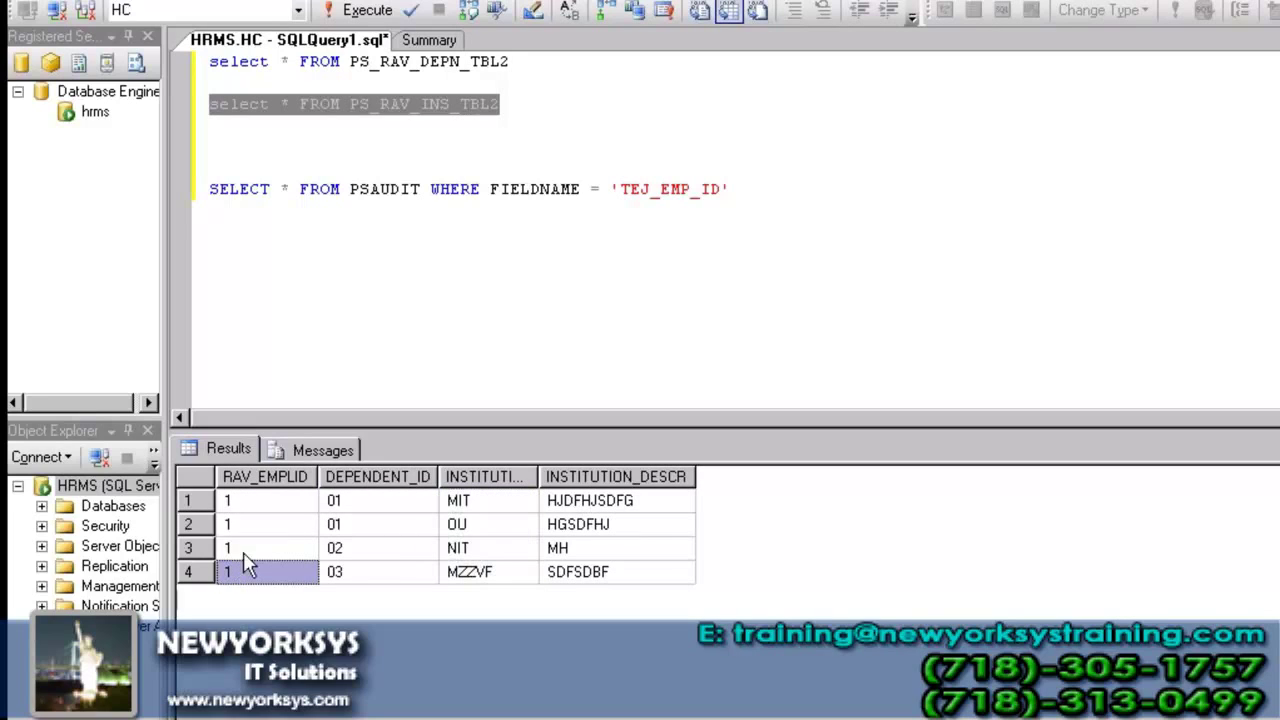
left_click(245, 550)
left_click(362, 551)
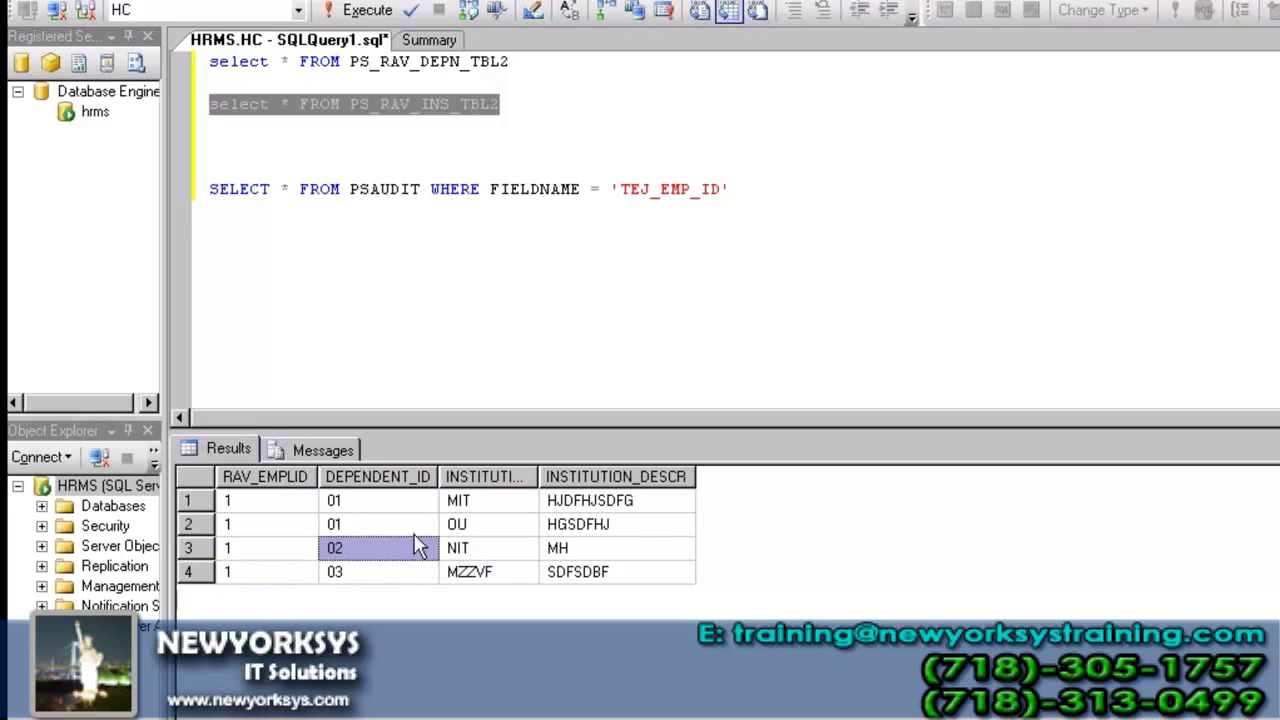
left_click(478, 550)
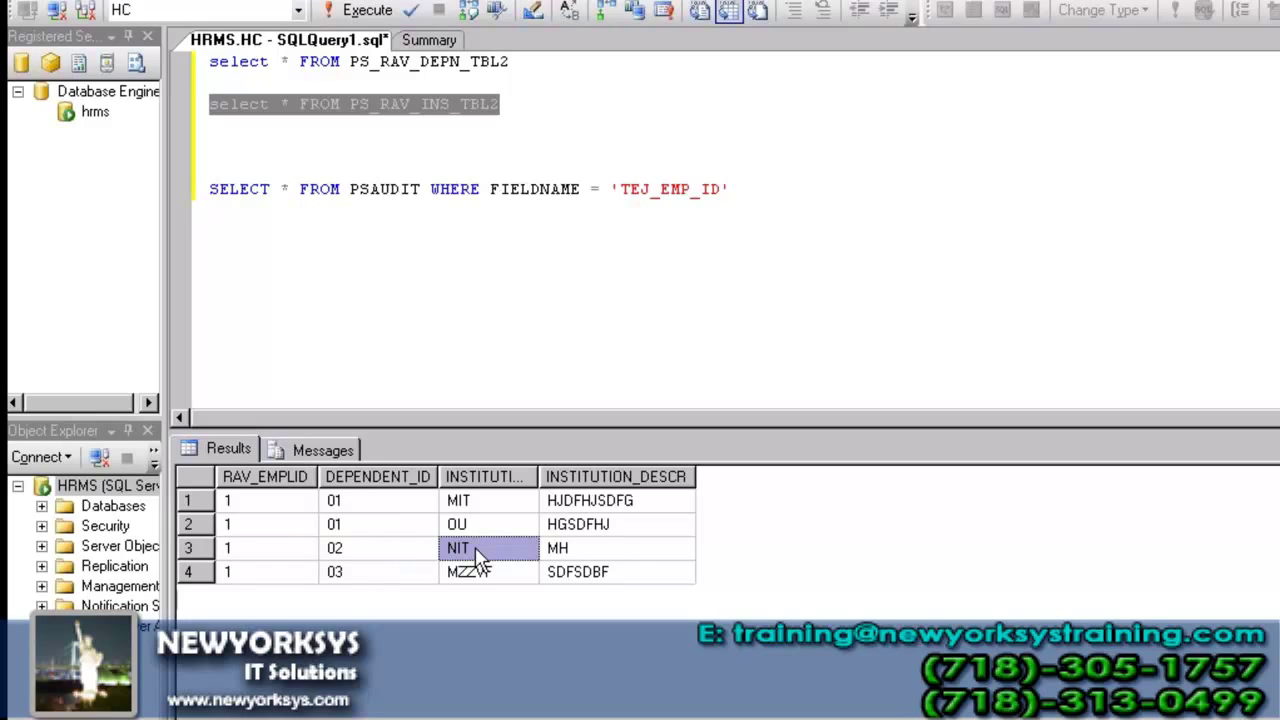
left_click(381, 554)
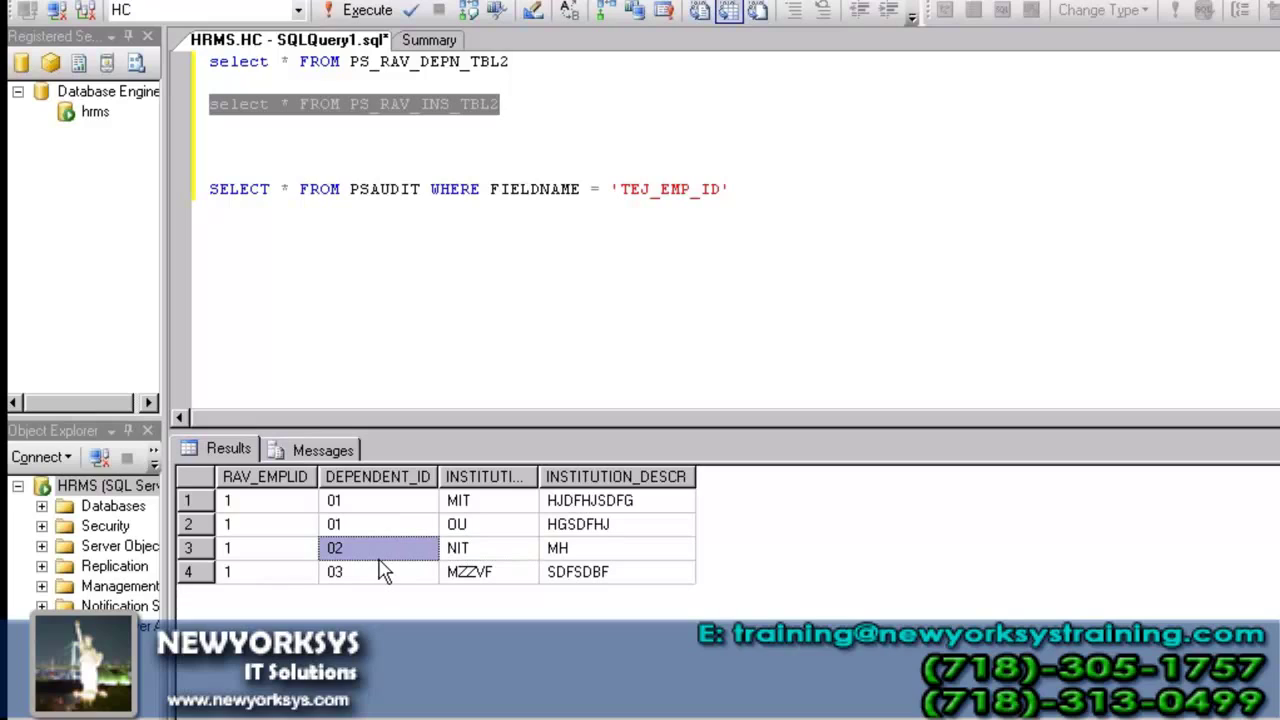
left_click(457, 534)
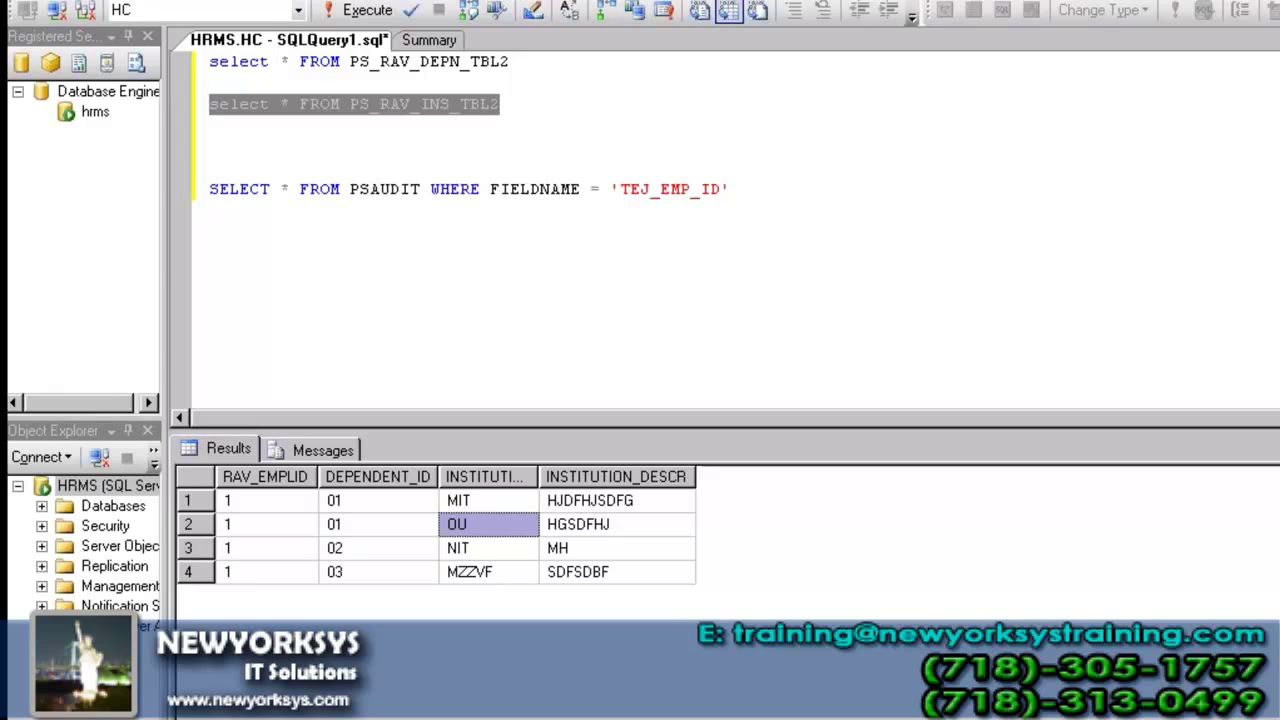
key("alt+Tab")
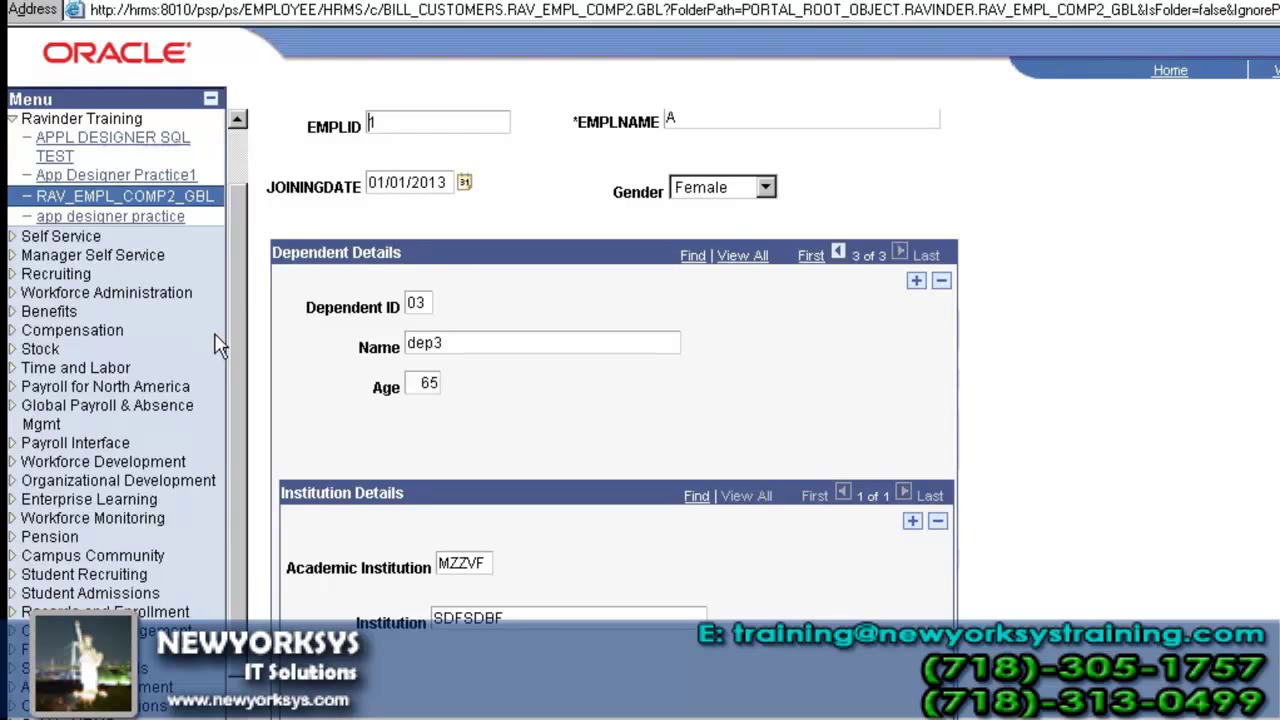
- Search RAV_EMPL_COMP2_GBL again, open EMPLID 1 and check Institution Details shows MIT, 1 of 2
left_click(211, 199)
left_click(314, 346)
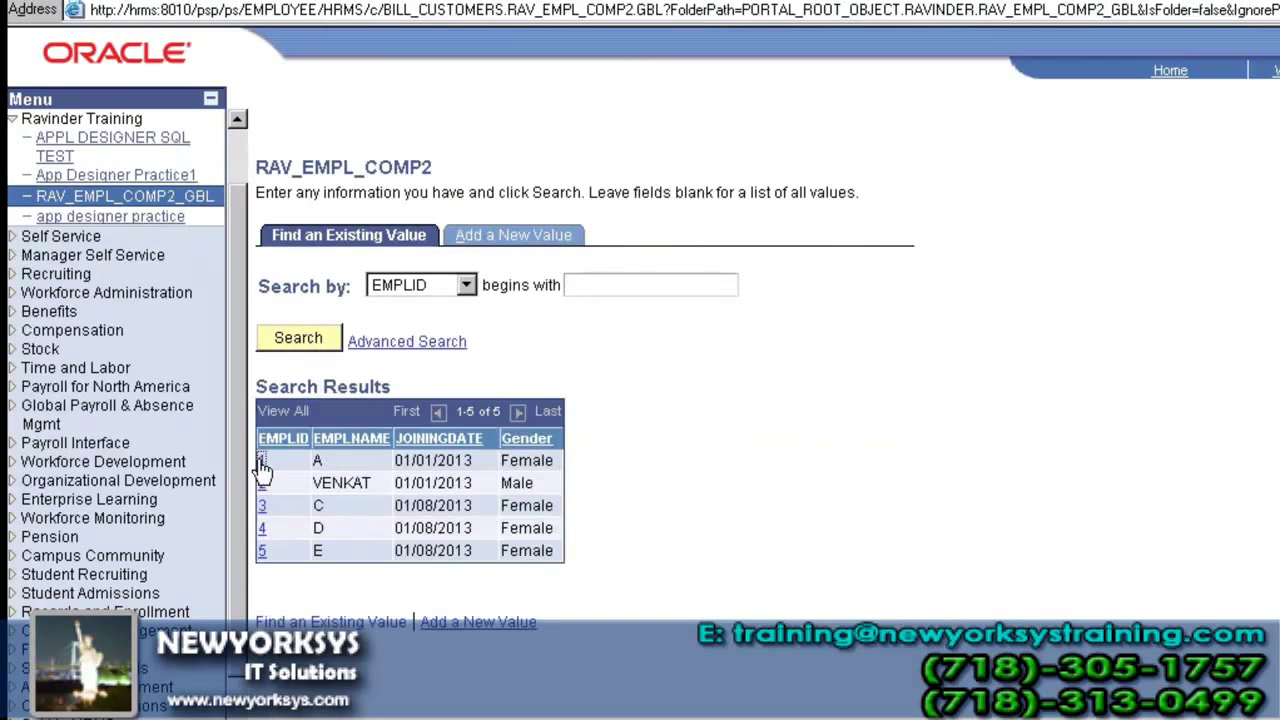
left_click(260, 462)
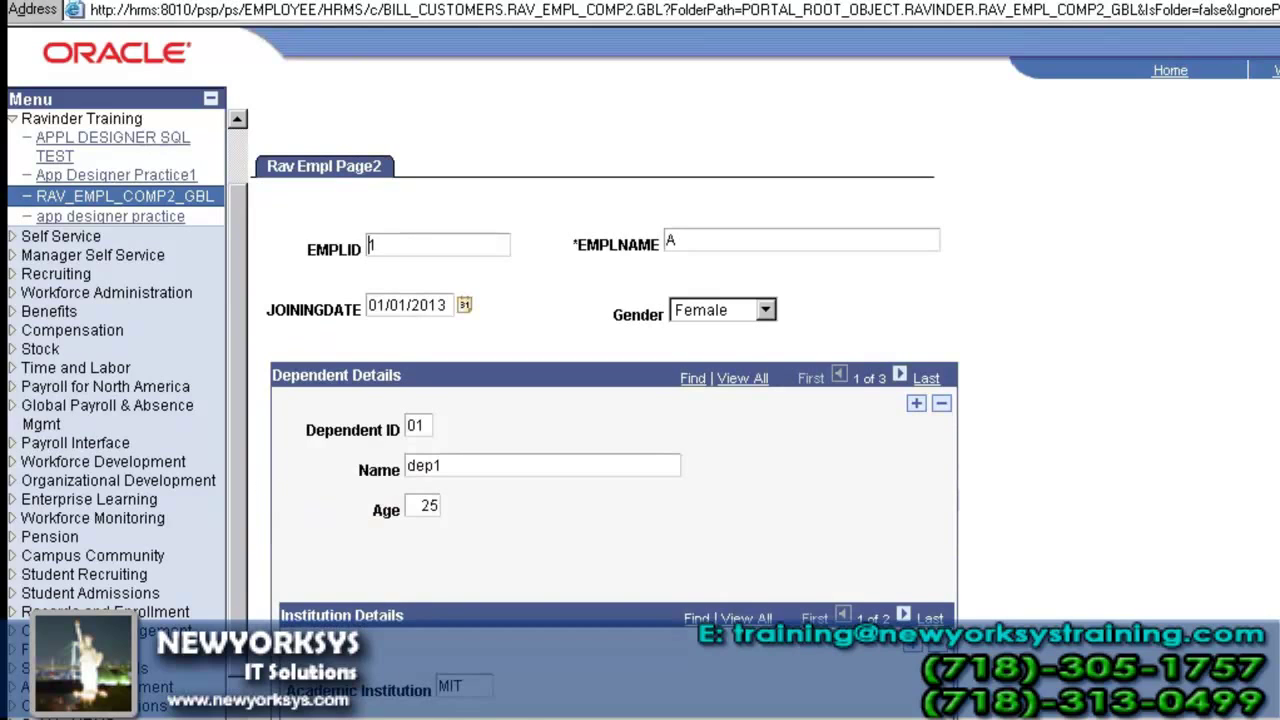
scroll(615, 400, "down", 3)
scroll(615, 400, "up", 1)
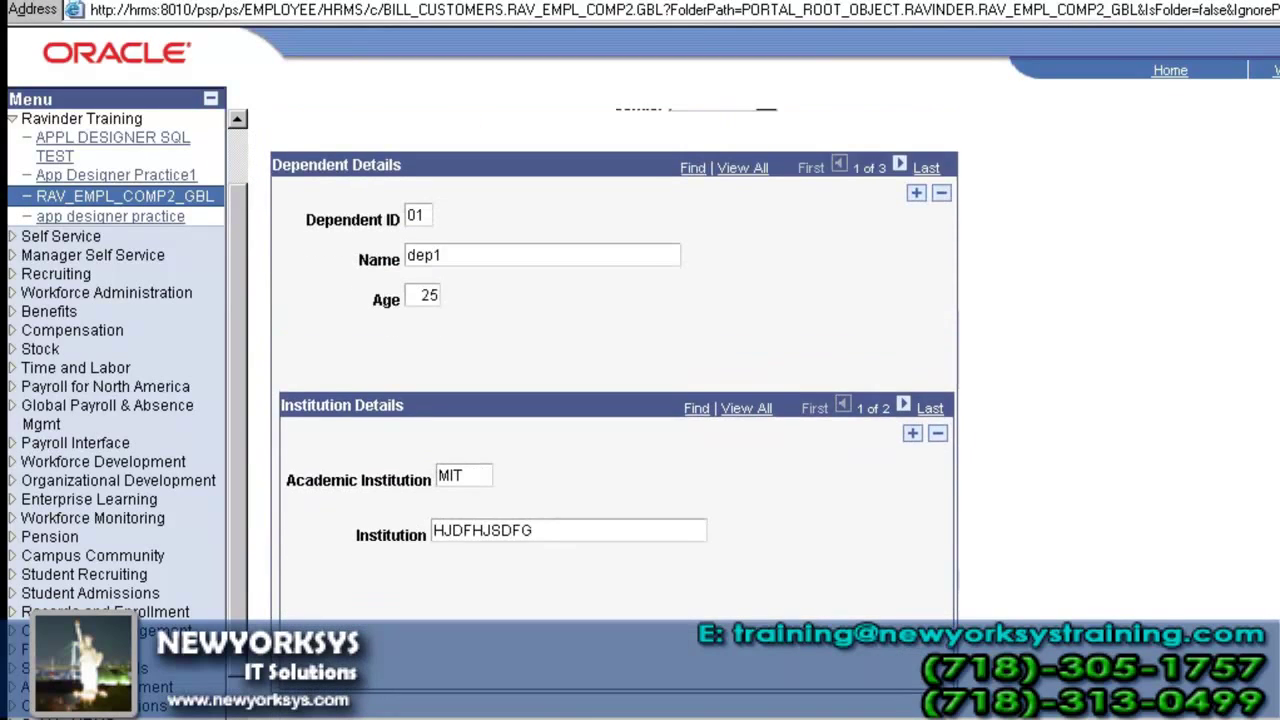
- Set Occurs Level to 1 in the Institution Details Scroll Area Properties
key("alt+Tab")
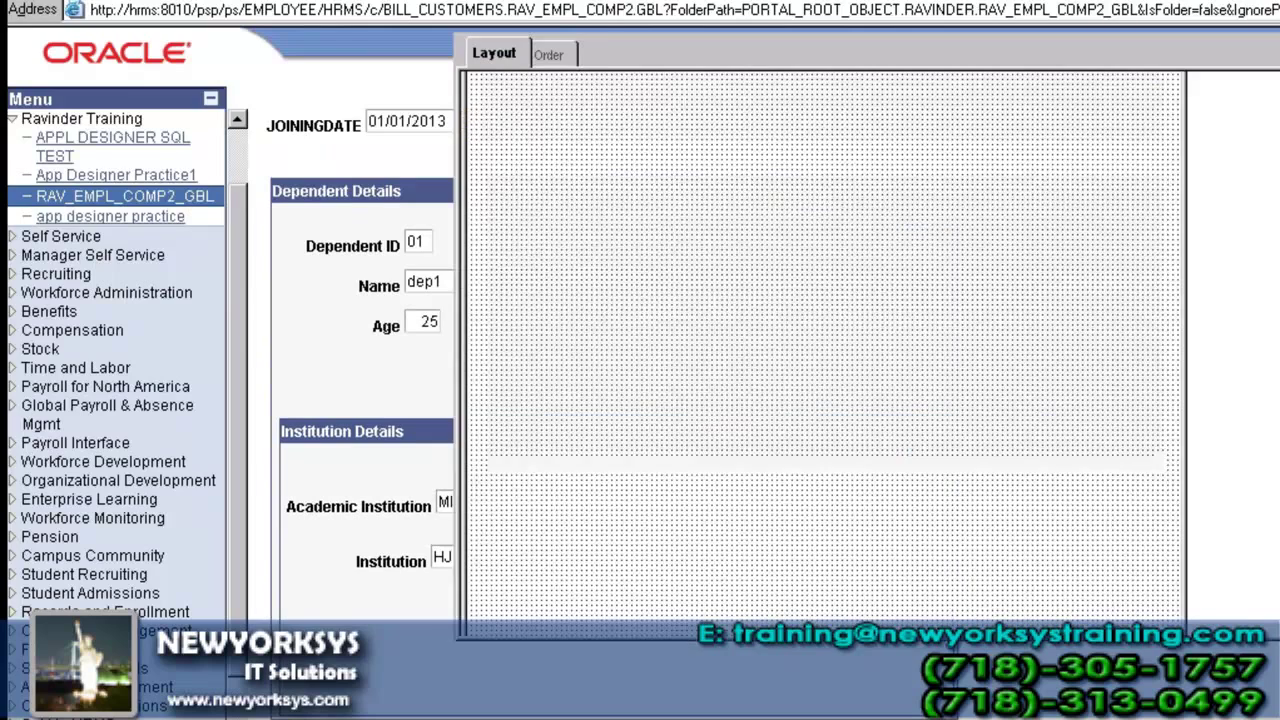
left_click(1003, 282)
double_click(1003, 282)
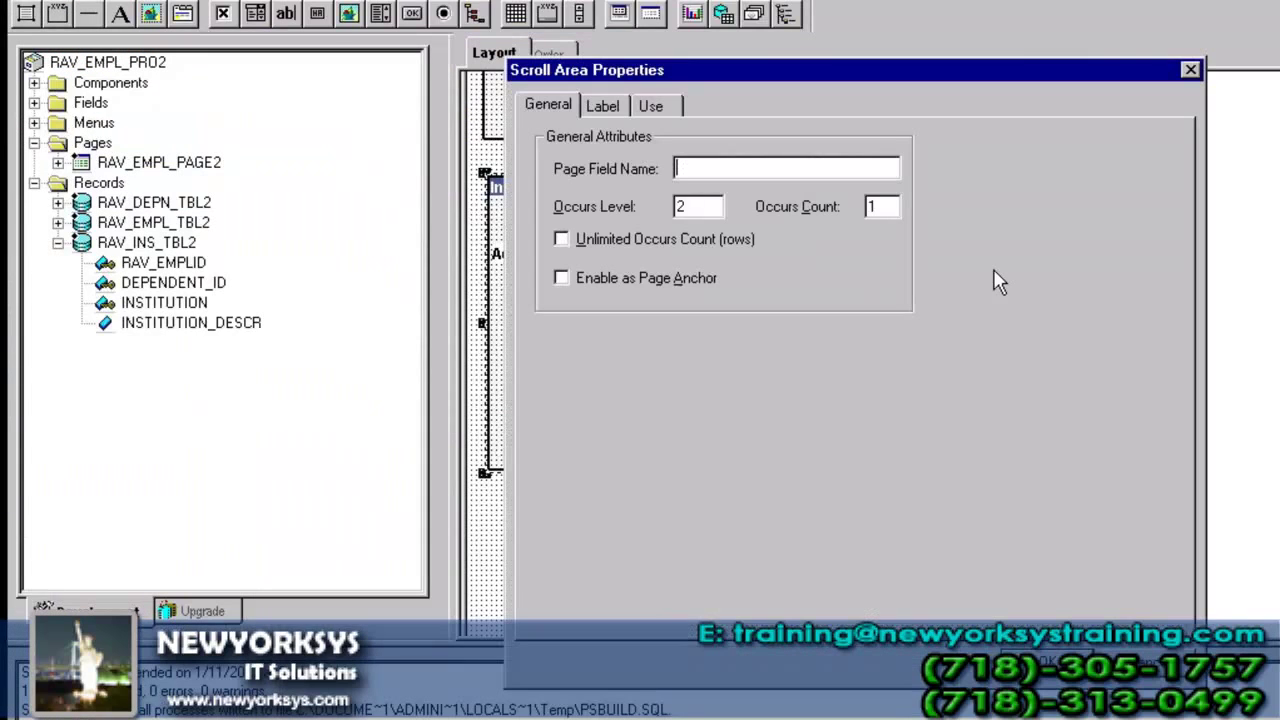
left_click(695, 208)
key("BackSpace")
type("1")
key("Return")
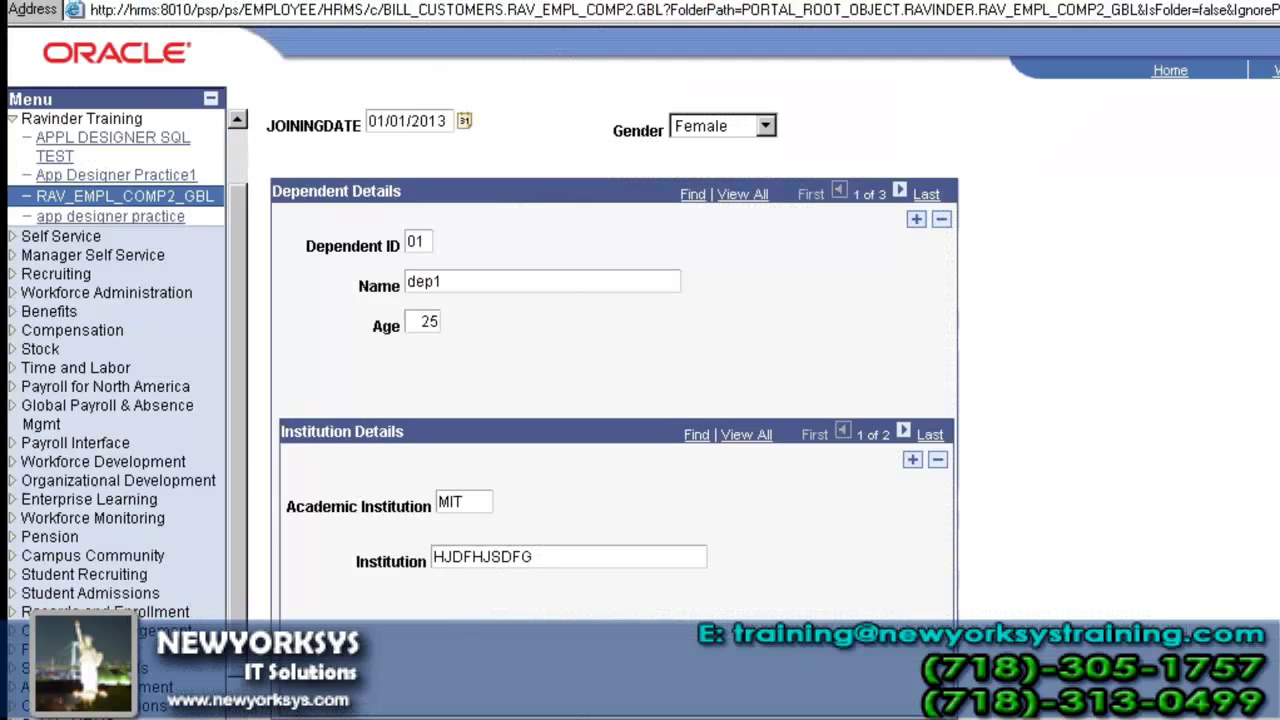
- Reopen EMPLID 1 from the RAV_EMPL_COMP2 search and check the Institution Details counter reads 1 of 4
left_click(200, 200)
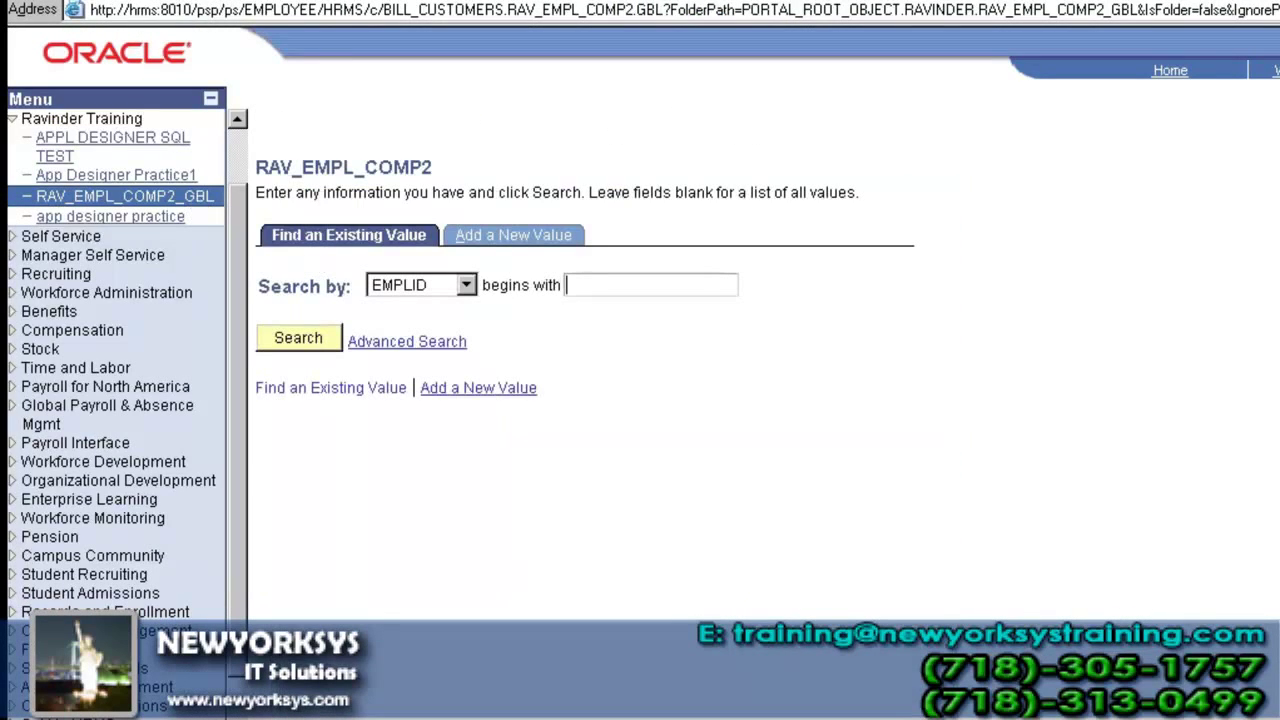
left_click(290, 340)
left_click(261, 462)
scroll(450, 540, "down", 2)
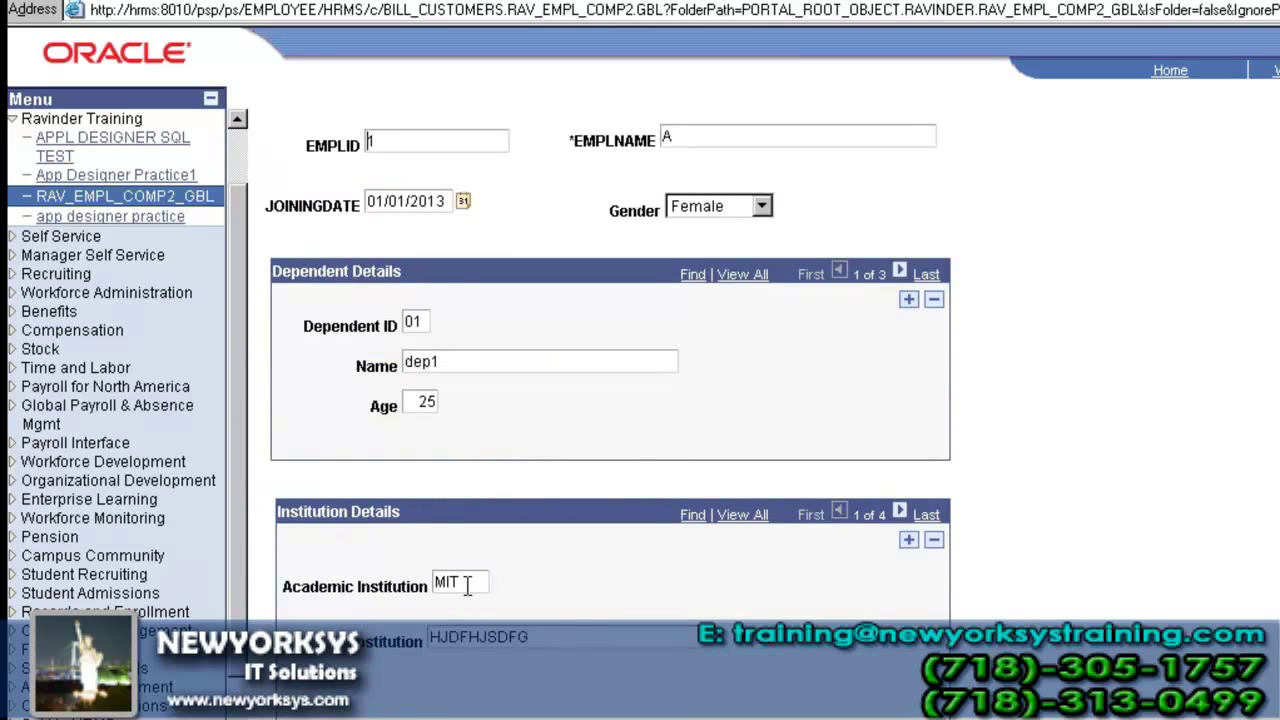
left_click_drag(886, 519, 862, 525)
- Change the Institution Details Occurs Level from 1 back to 2 in Scroll Area Properties
left_click(720, 712)
double_click(752, 258)
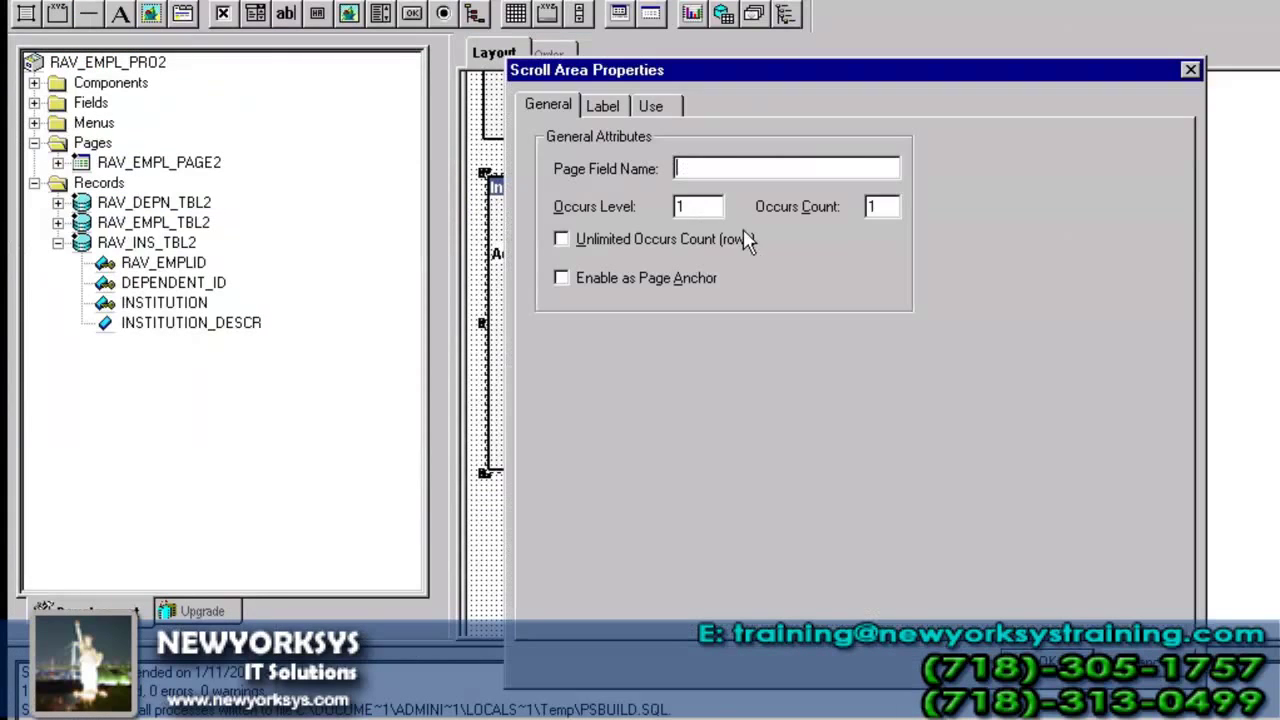
double_click(694, 206)
type("2")
key("Return")
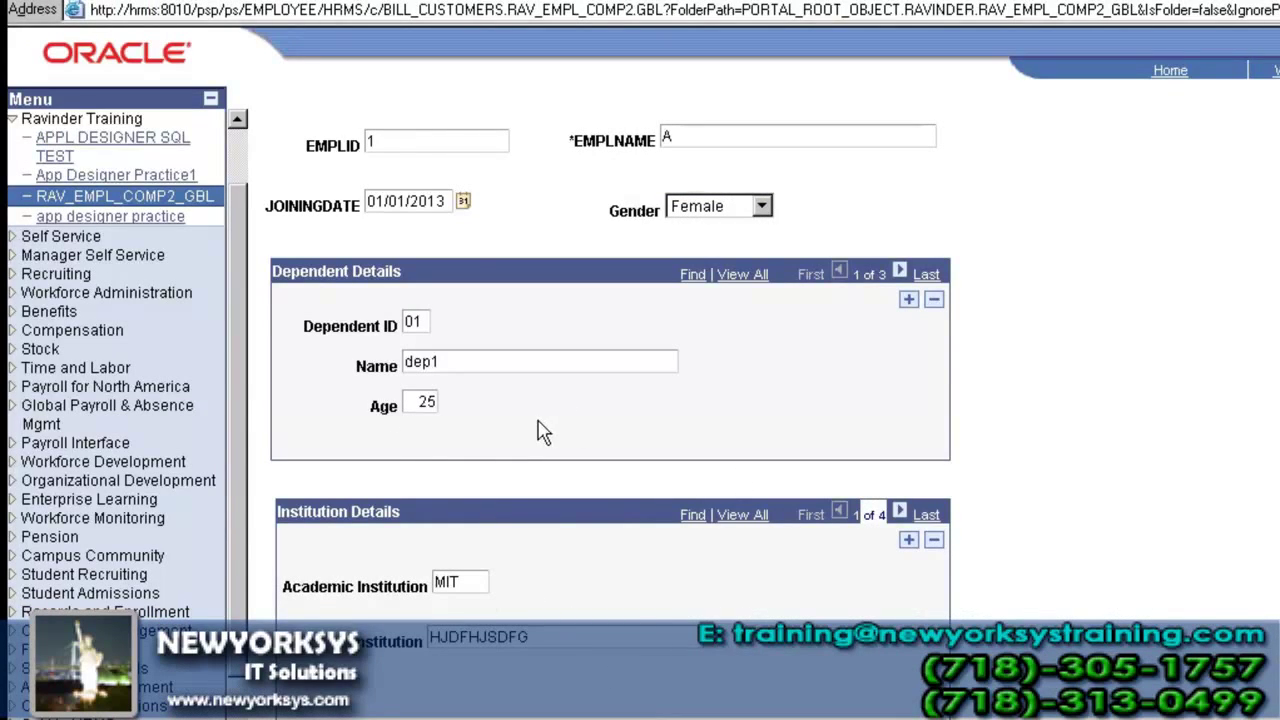
- Reopen EMPLID 1 from the RAV_EMPL_COMP2 search and confirm Institution Details shows MIT, 1 of 2
left_click(200, 198)
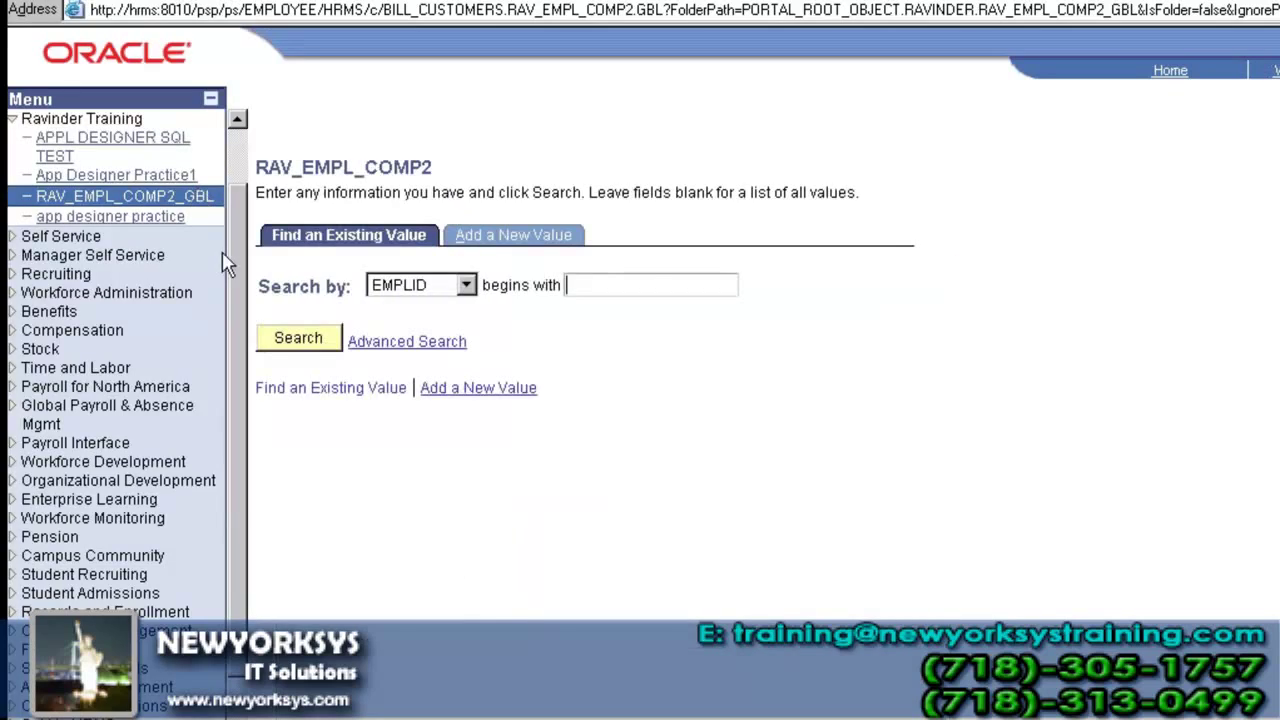
left_click(318, 342)
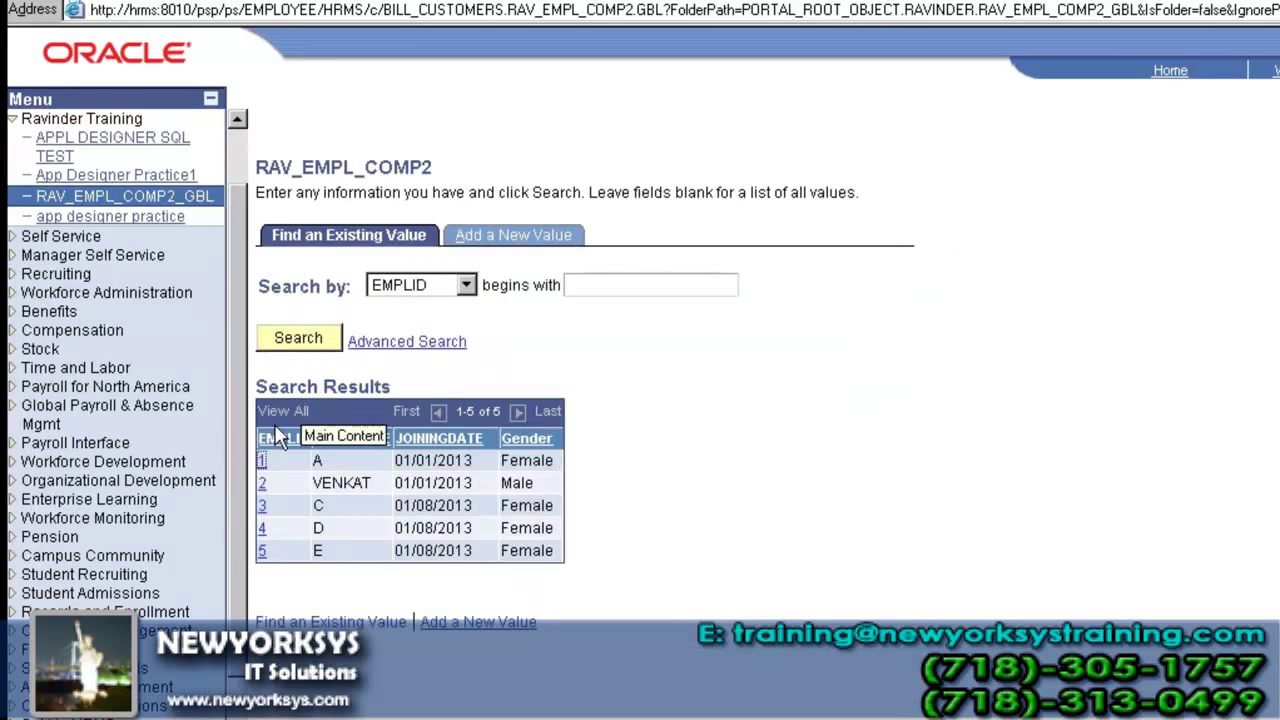
left_click(262, 468)
scroll(440, 570, "down", 2)
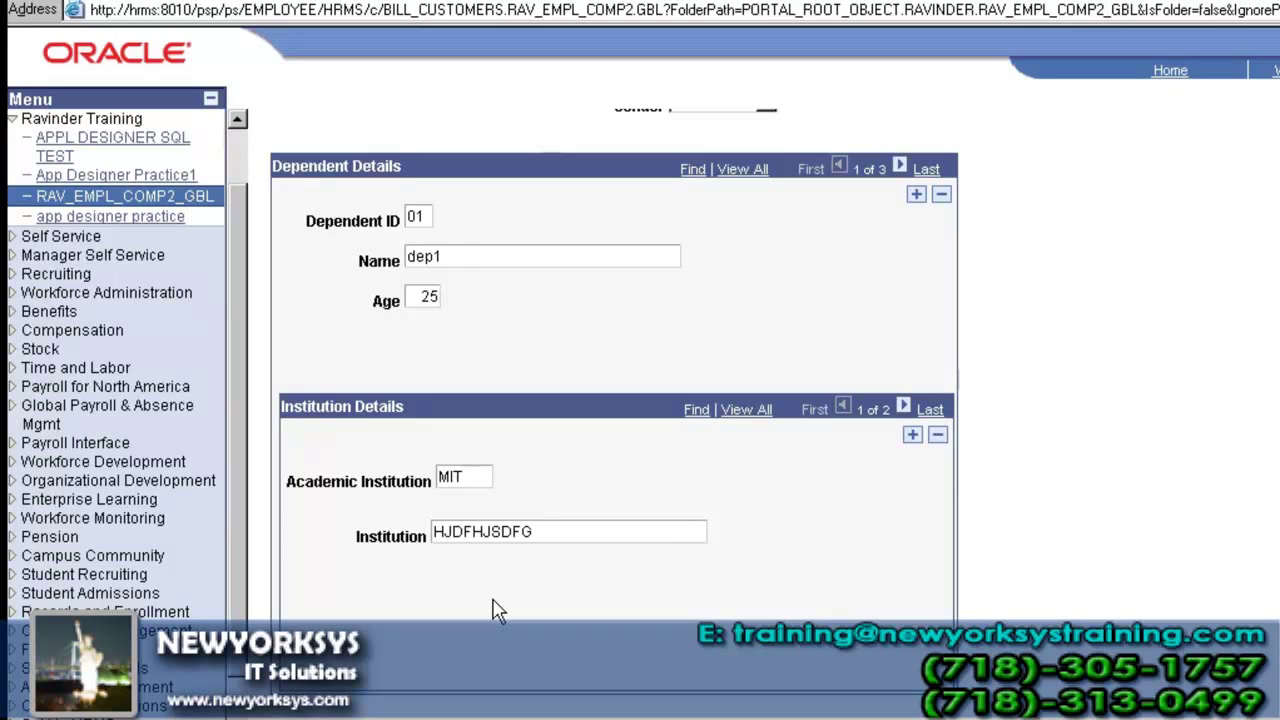
- Deselect the Institution Details scroll area and return to employee 1's dependent dep1 page in the browser
left_click(562, 718)
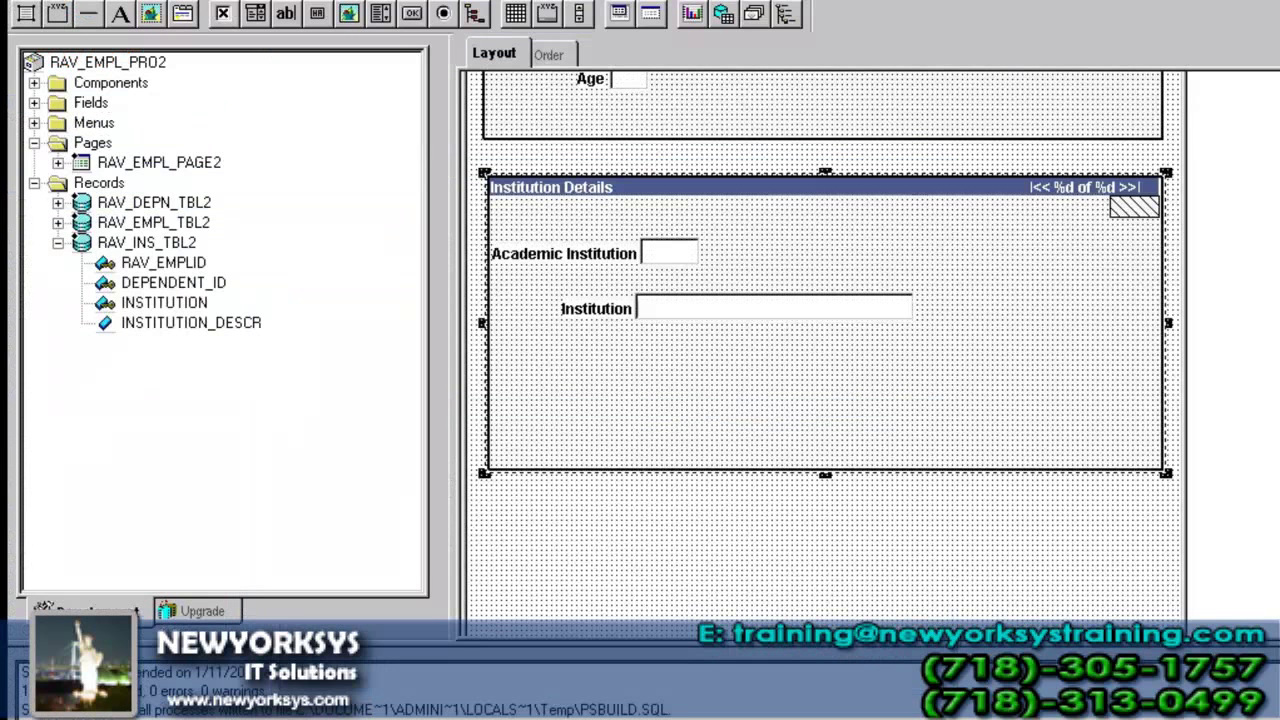
left_click(786, 506)
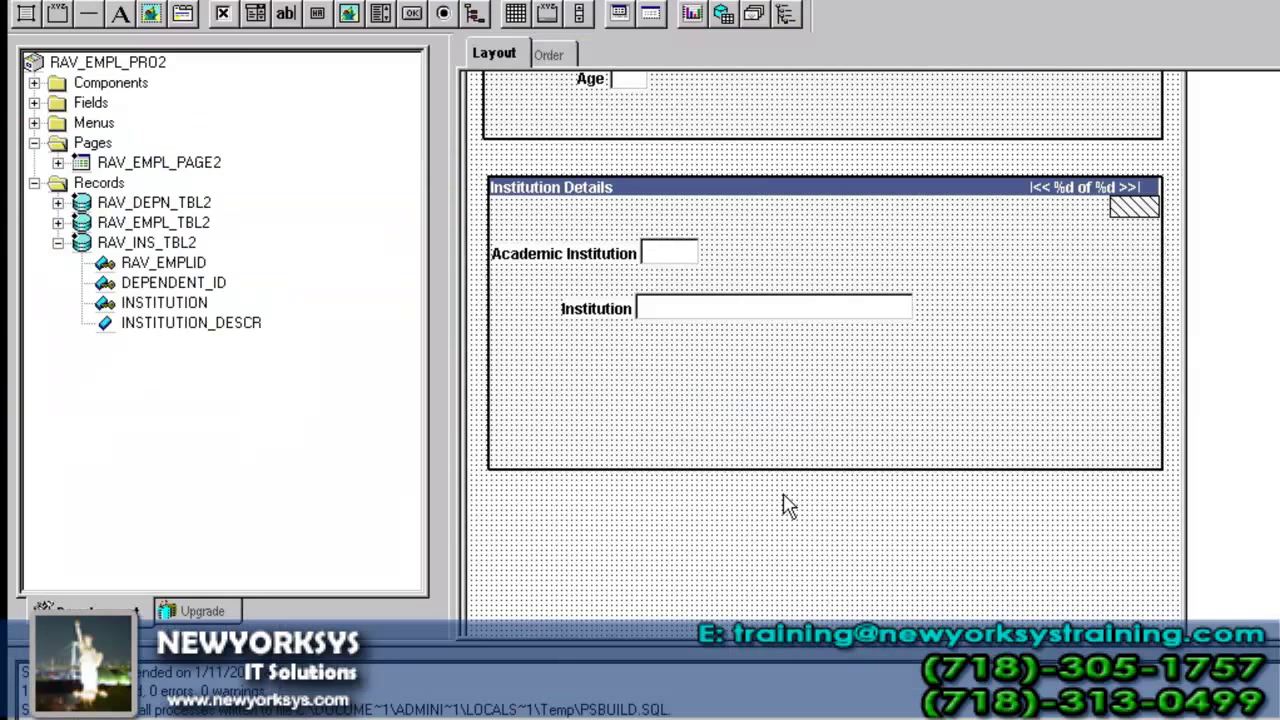
left_click(640, 718)
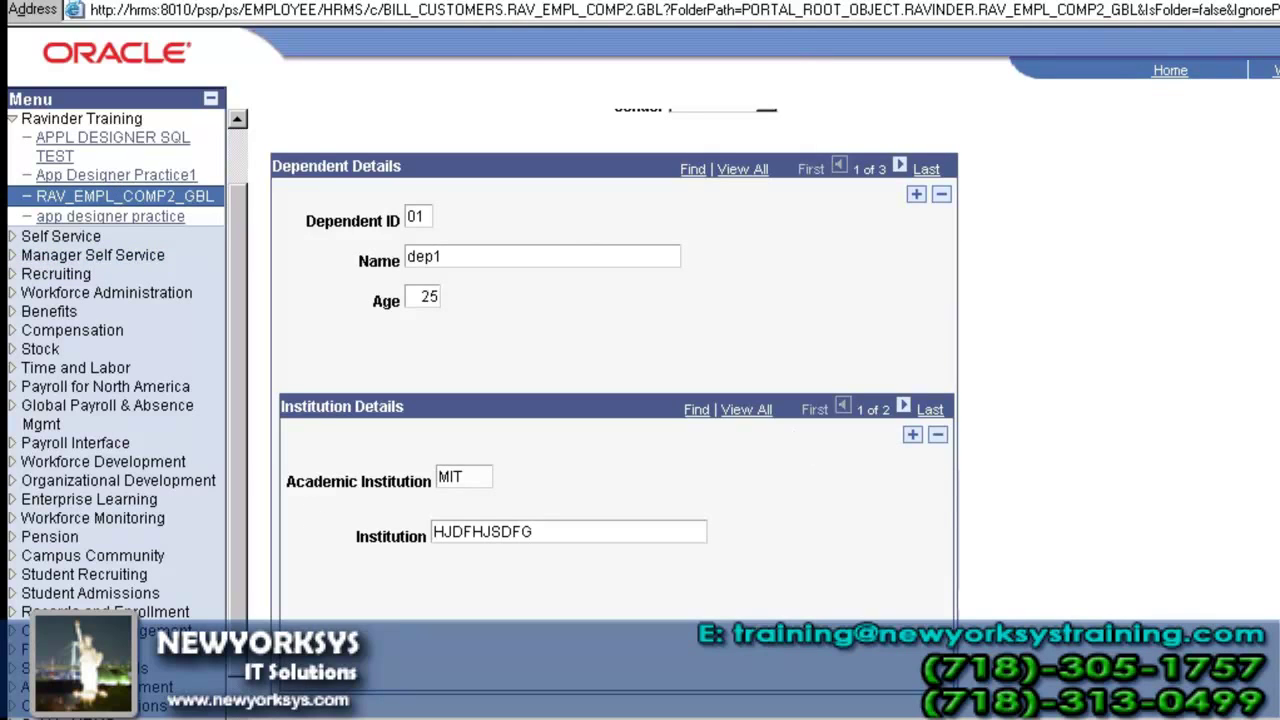
- Select the MIT value in the Academic Institution field on the browser page
double_click(448, 477)
left_click(469, 476)
left_click_drag(469, 476, 428, 478)
- Shorten the Institution Details grid from the bottom in Application Designer and collapse RAV_INS_TBL2
key("alt+Tab")
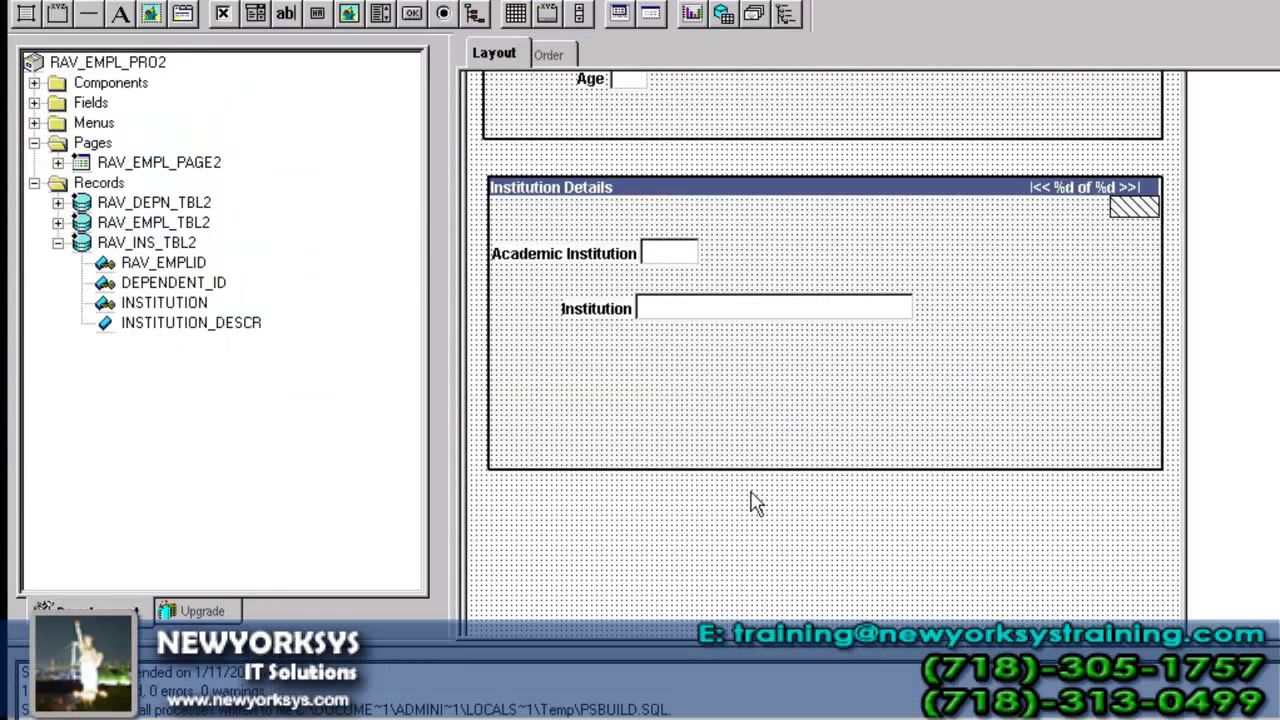
left_click(764, 440)
left_click_drag(825, 476, 840, 375)
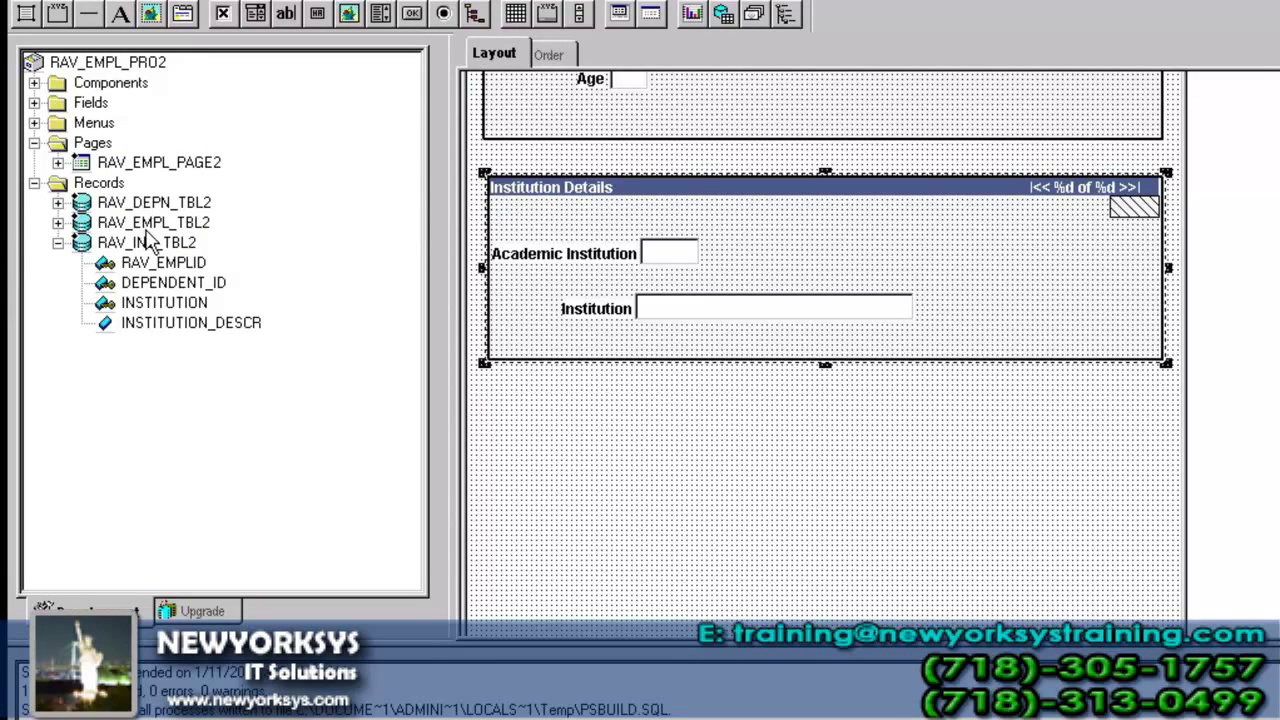
left_click(58, 243)
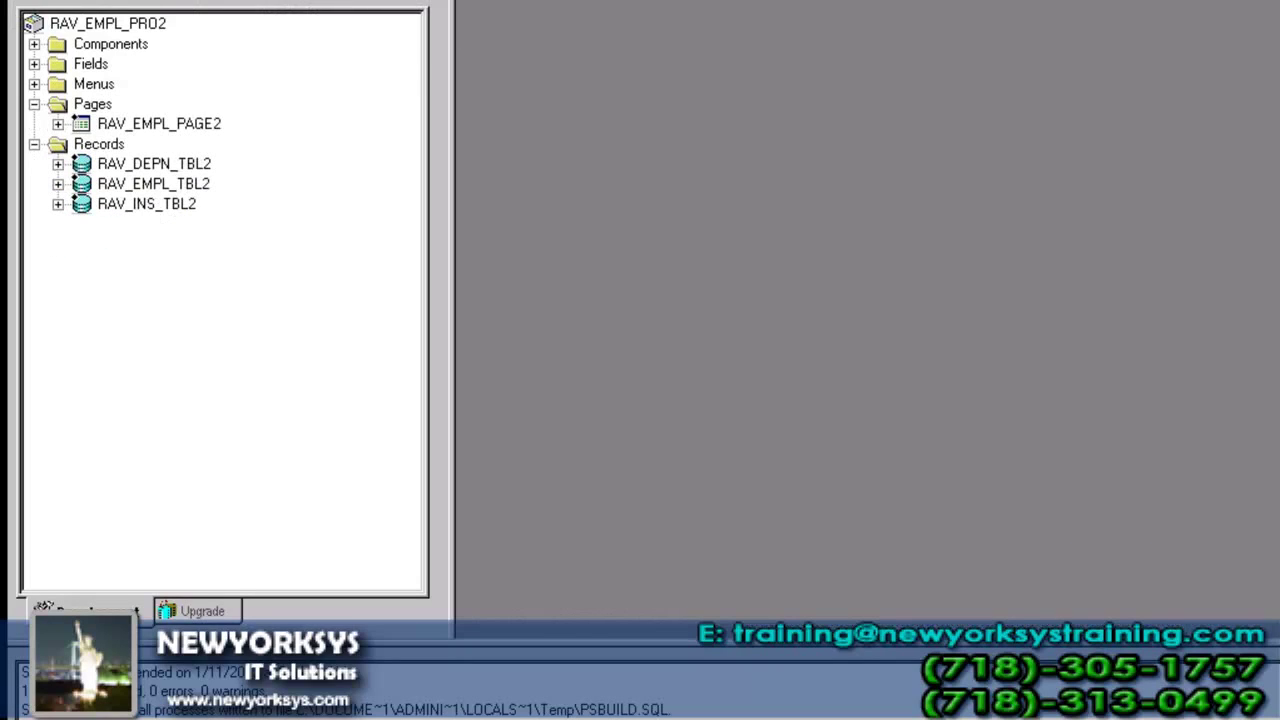
- Start a new record and add RAV_EMPLID, DEPENDENT_ID and INSTITUTION from RAV_INS_TBL2
key("ctrl+n")
key("Return")
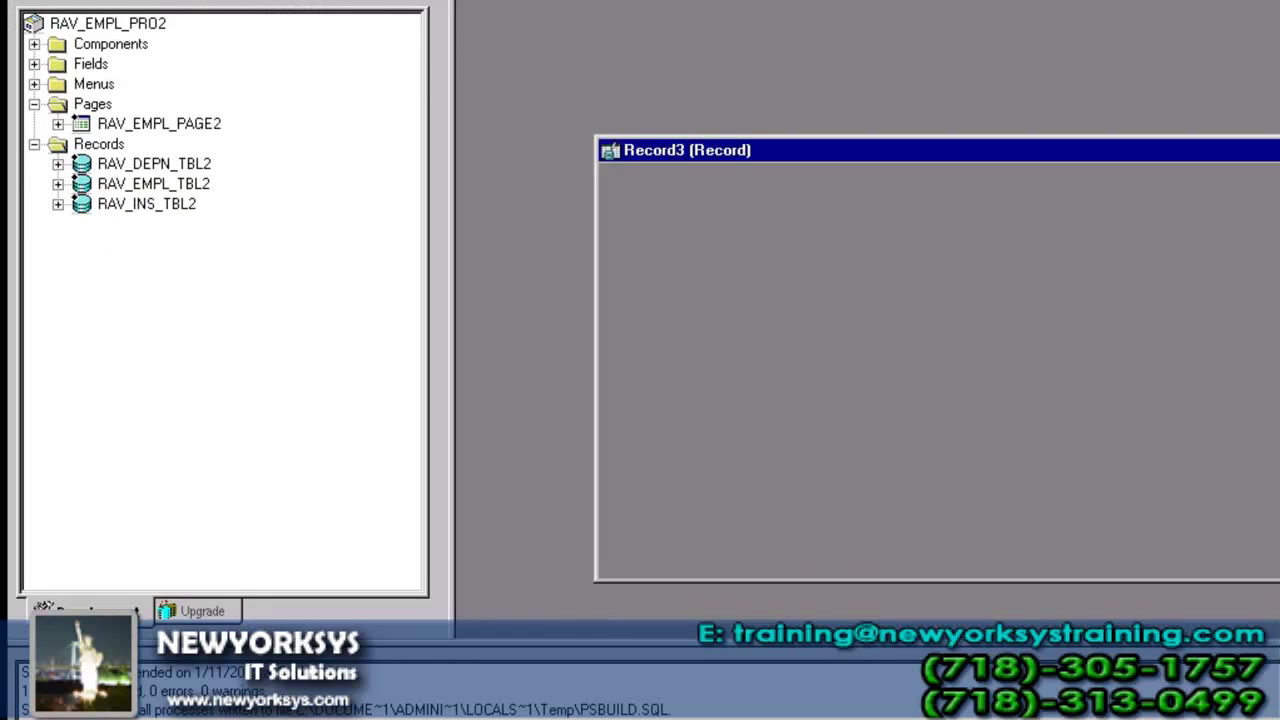
double_click(1214, 152)
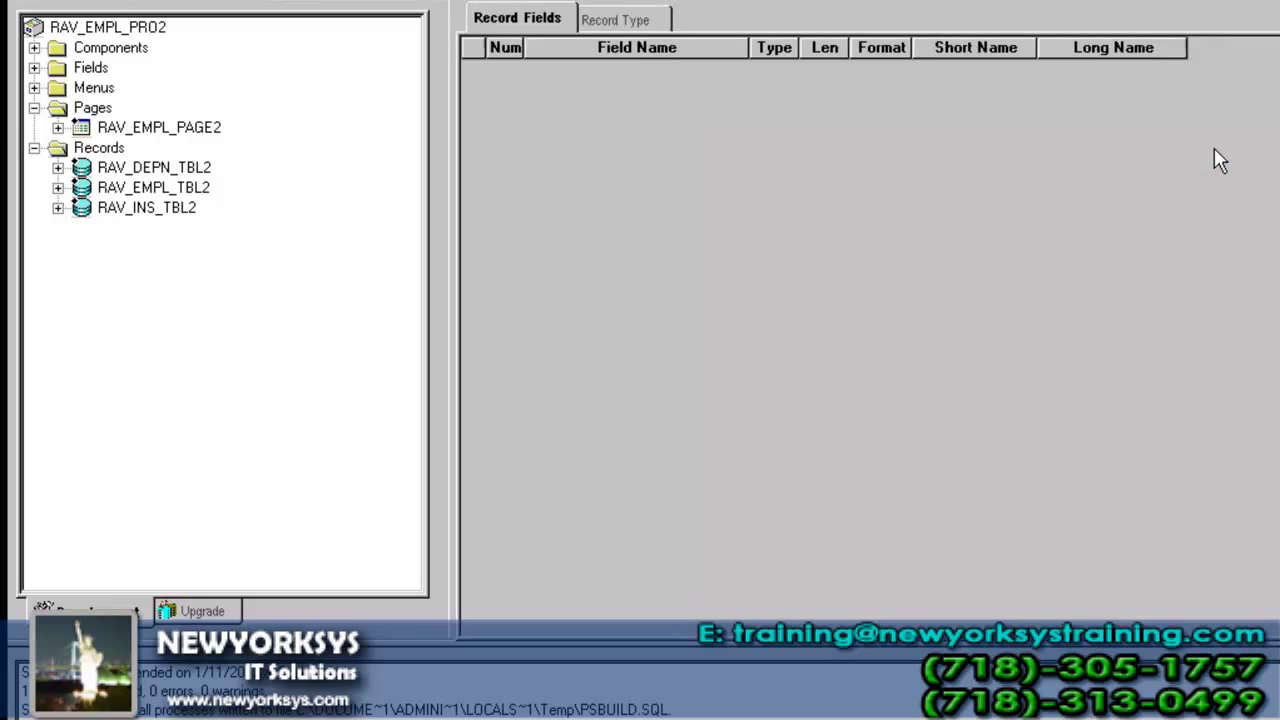
left_click(58, 207)
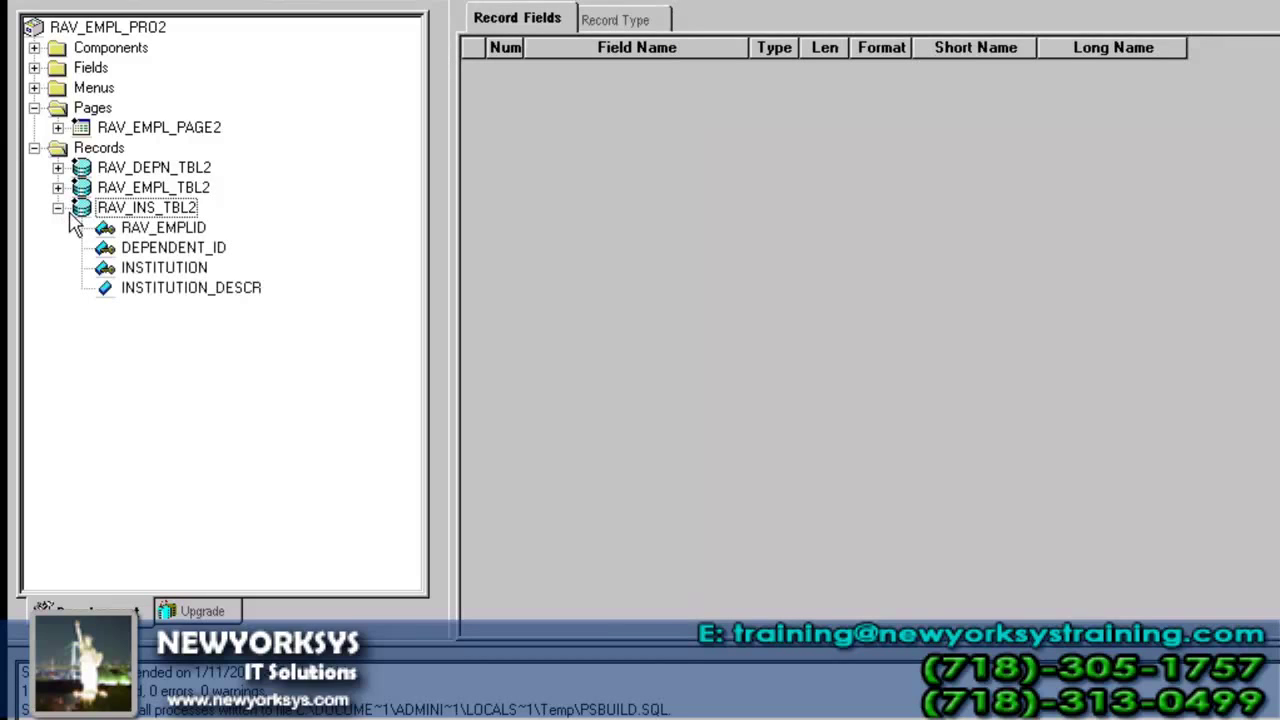
left_click_drag(150, 228, 528, 168)
left_click_drag(215, 250, 506, 206)
left_click(203, 268)
left_click_drag(203, 278, 506, 237)
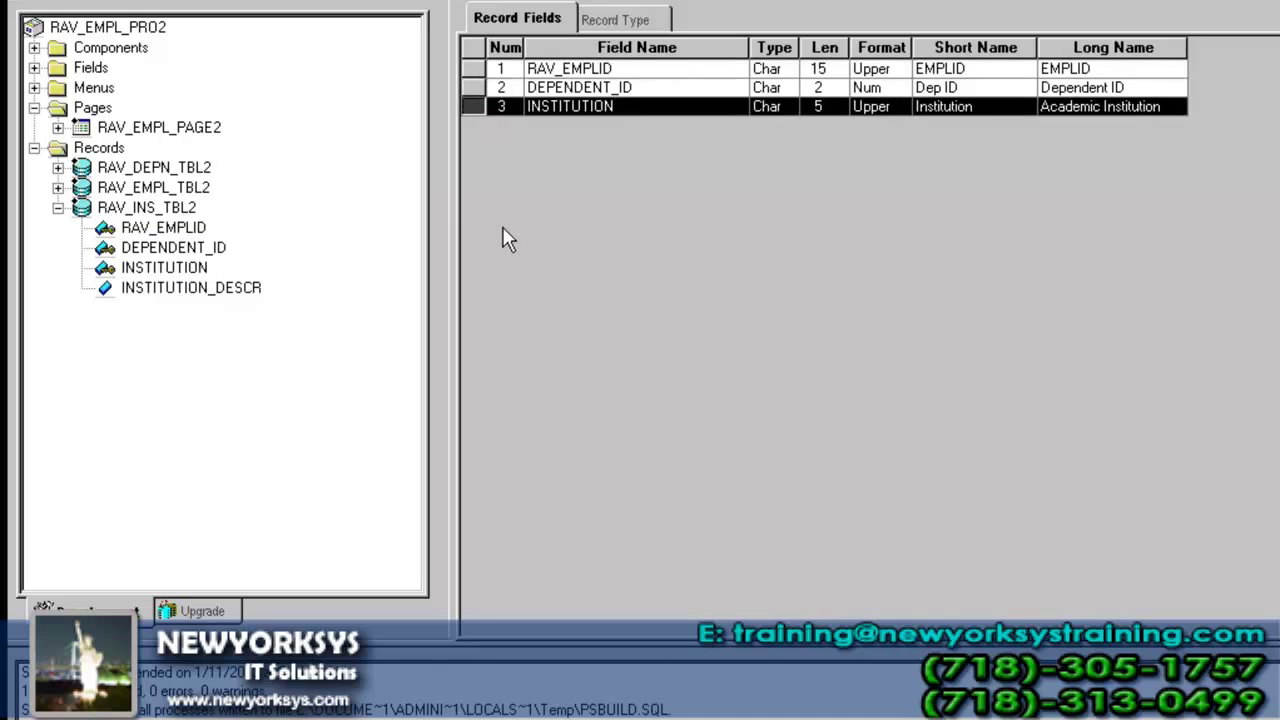
- Insert the existing LOCATION and DESCR fields into the record
left_click(162, 1)
left_click(190, 1)
type("LOCA")
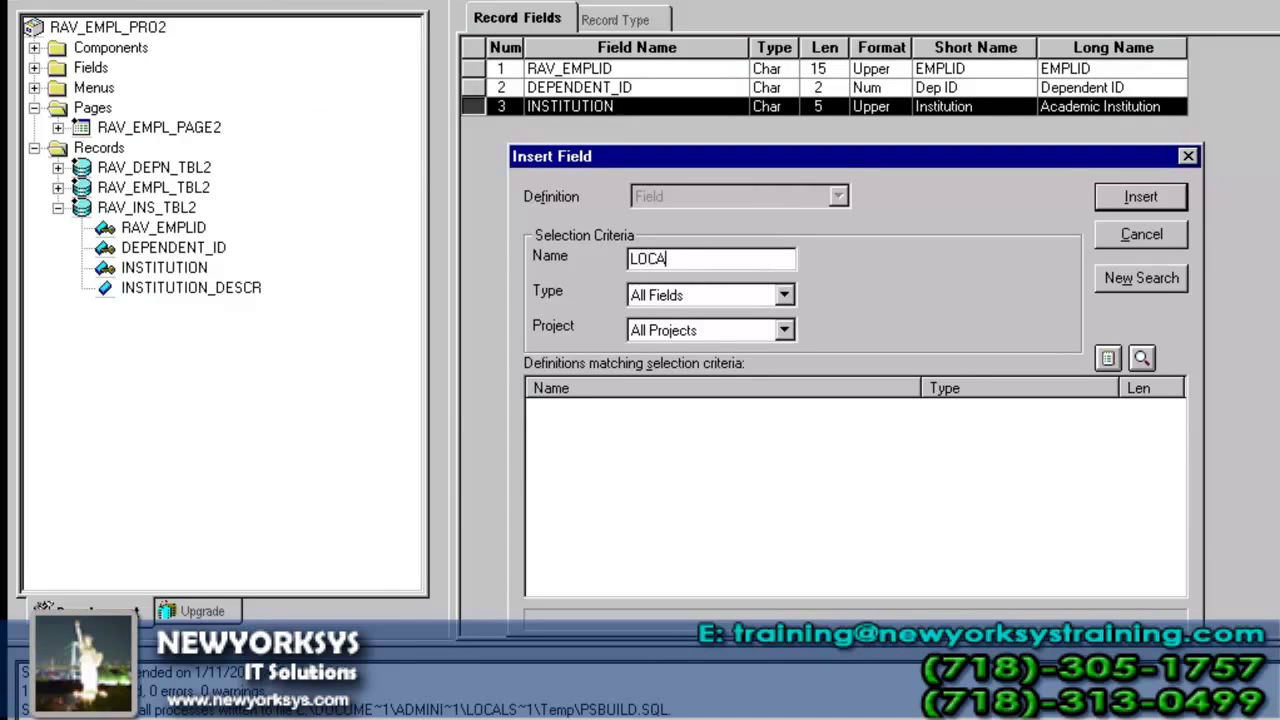
type("TION")
key("Return")
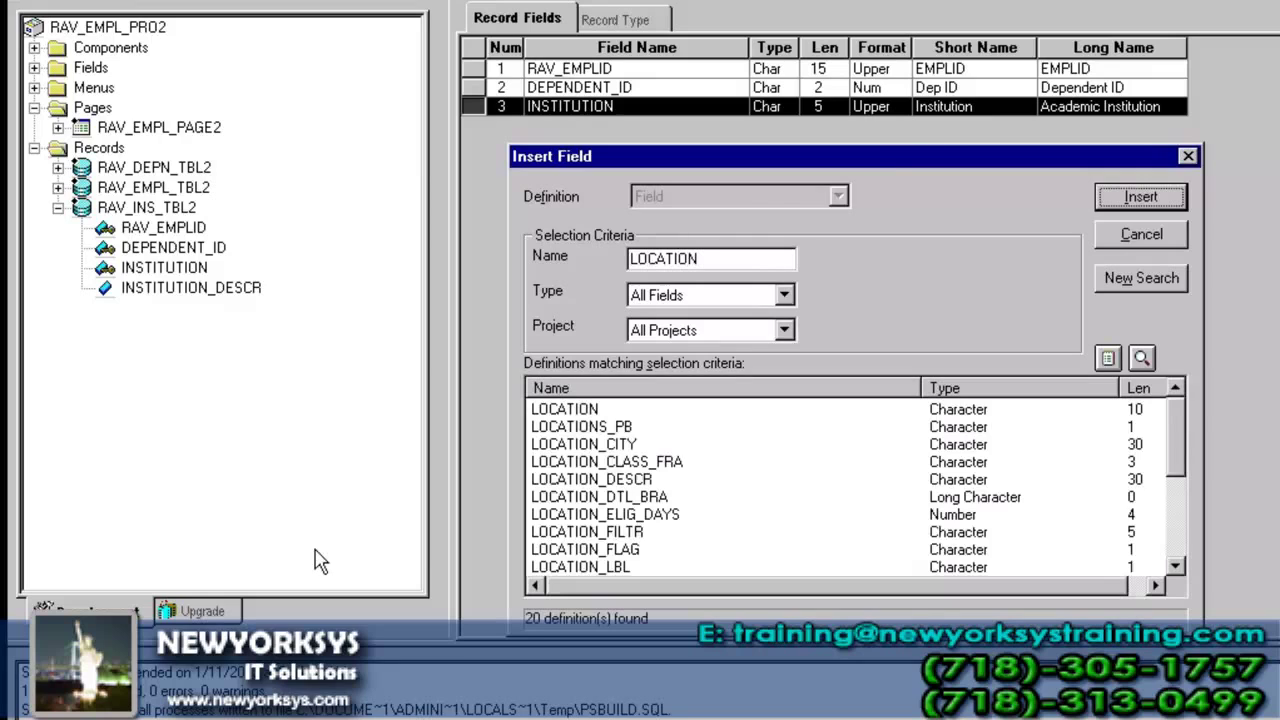
double_click(609, 413)
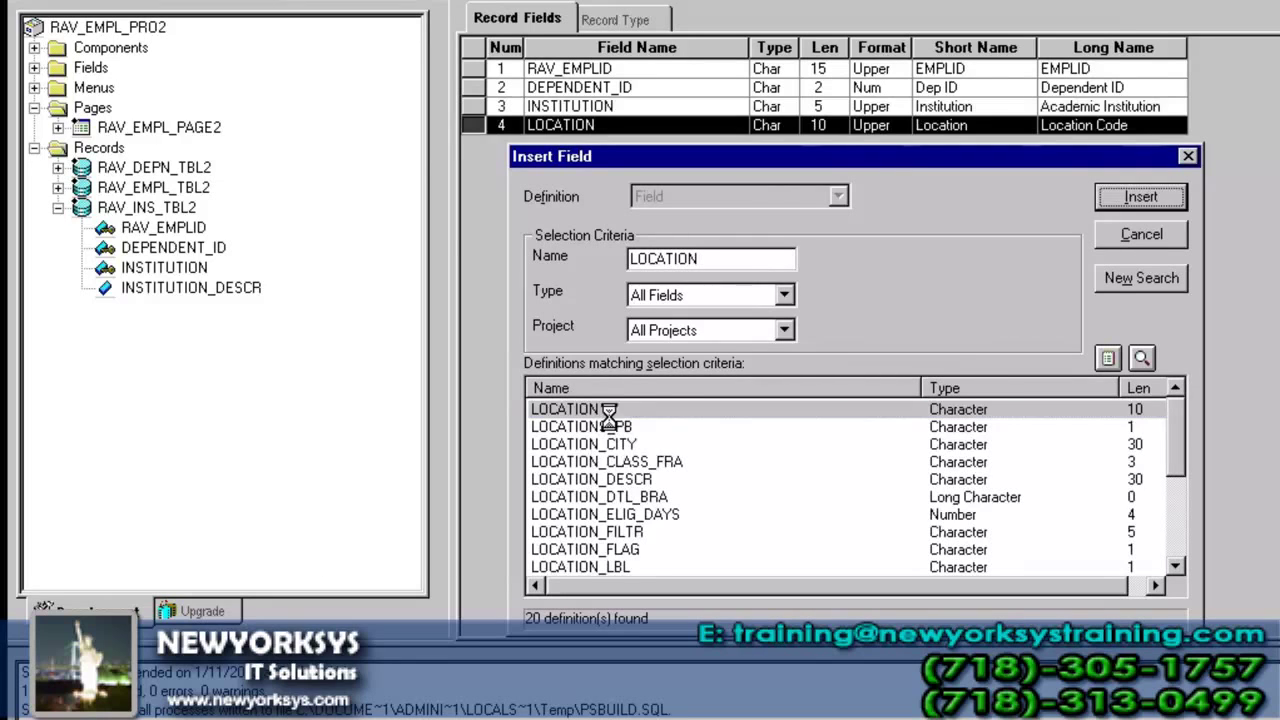
double_click(714, 259)
type("DESCR")
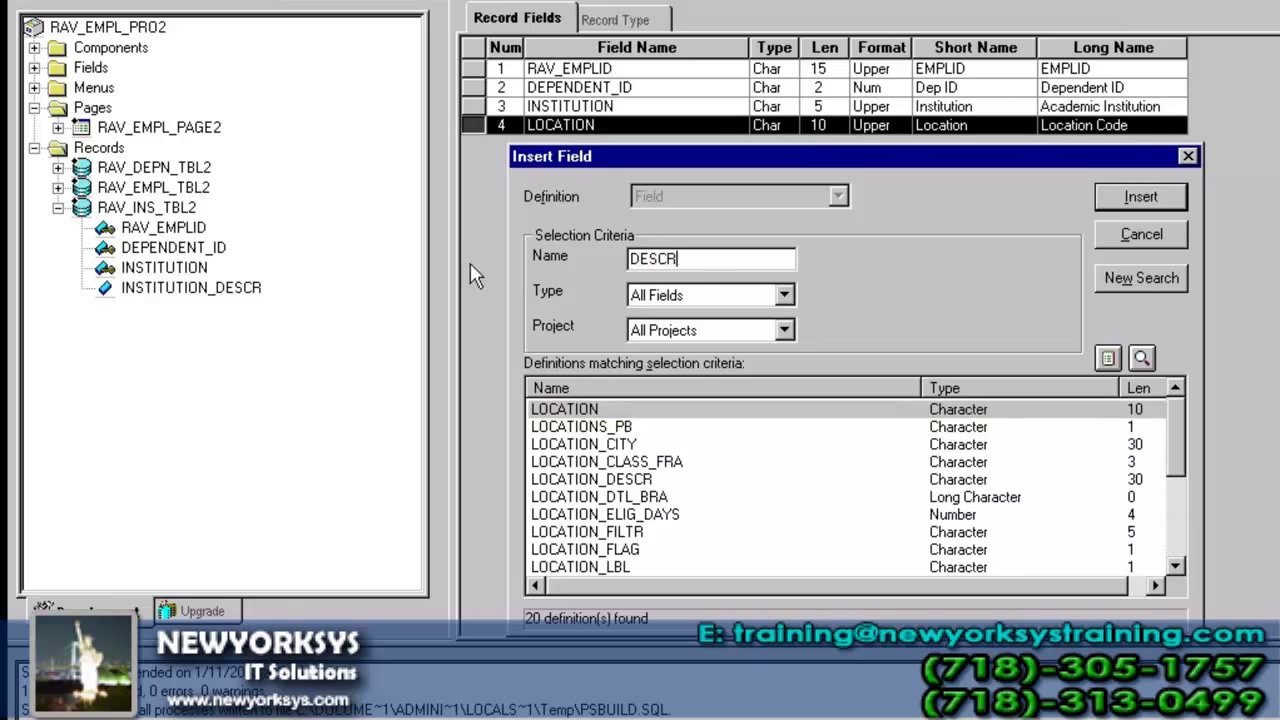
double_click(640, 410)
left_click(1141, 238)
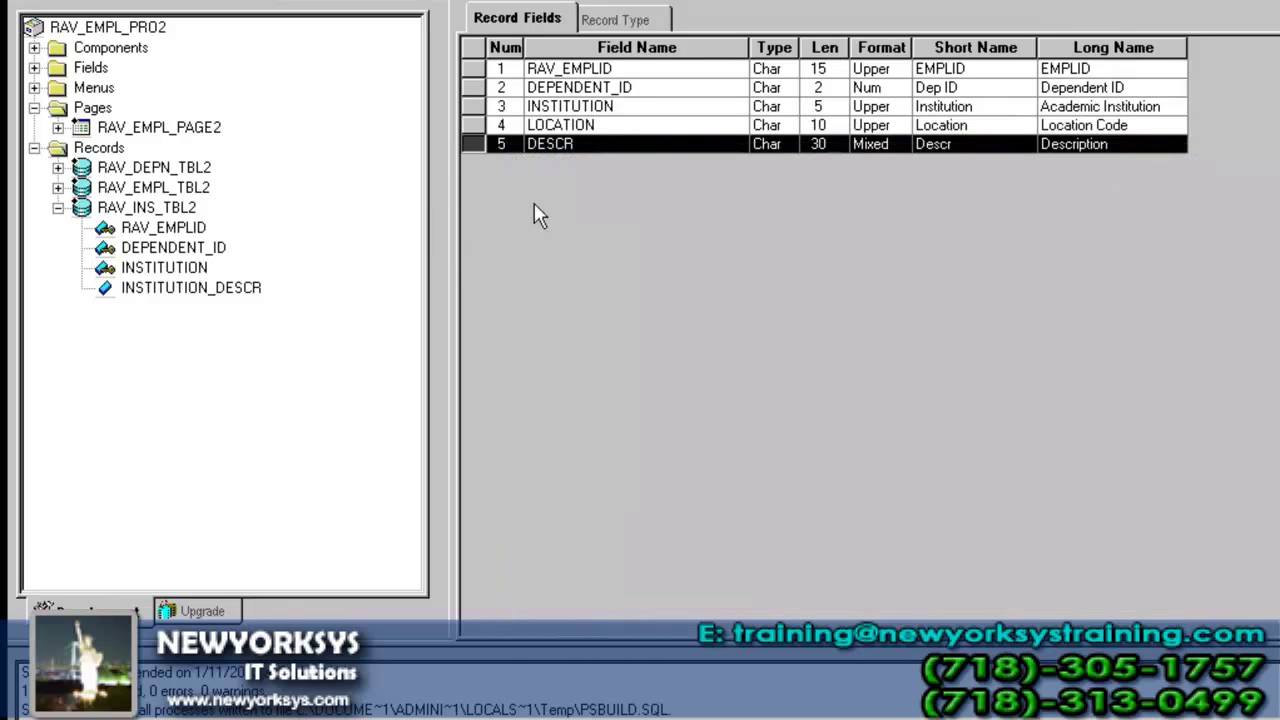
- Make LOCATION a key field in its record field properties
left_click(617, 132)
double_click(615, 132)
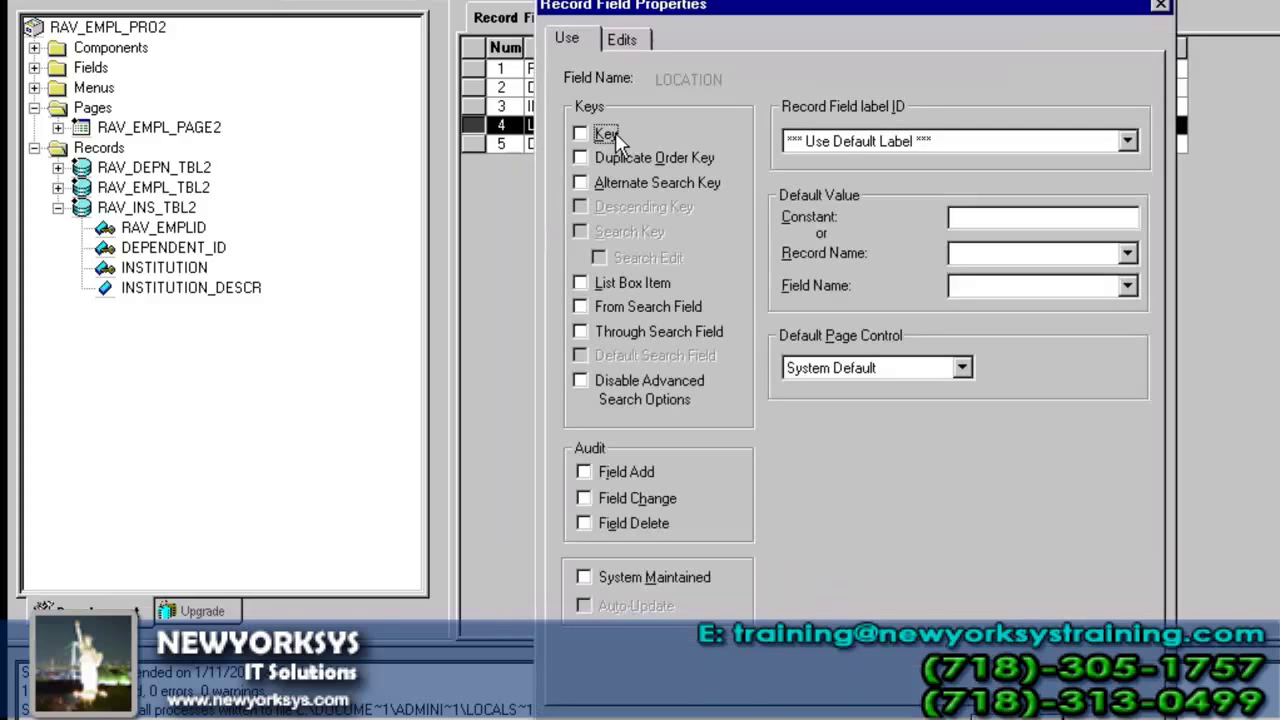
left_click(606, 133)
left_click(1010, 660)
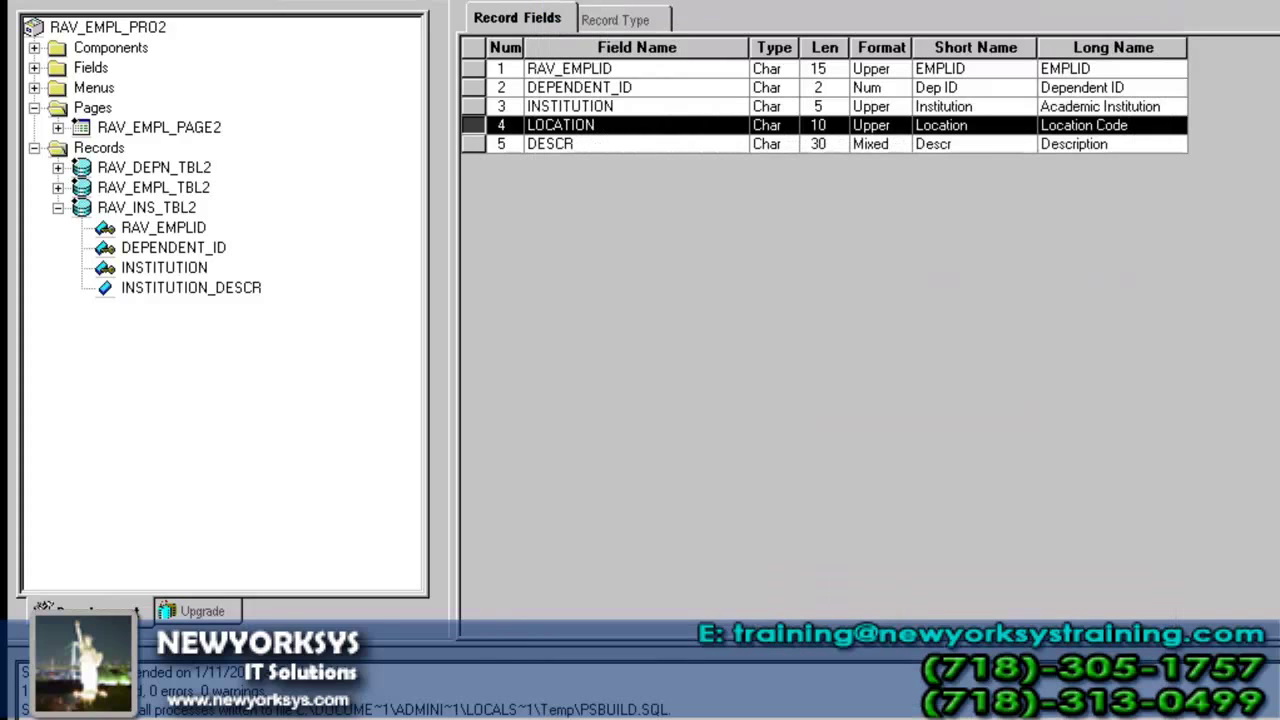
- Save the record as RAV_LOC_TBL and build its table with Create Tables
left_click(93, 2)
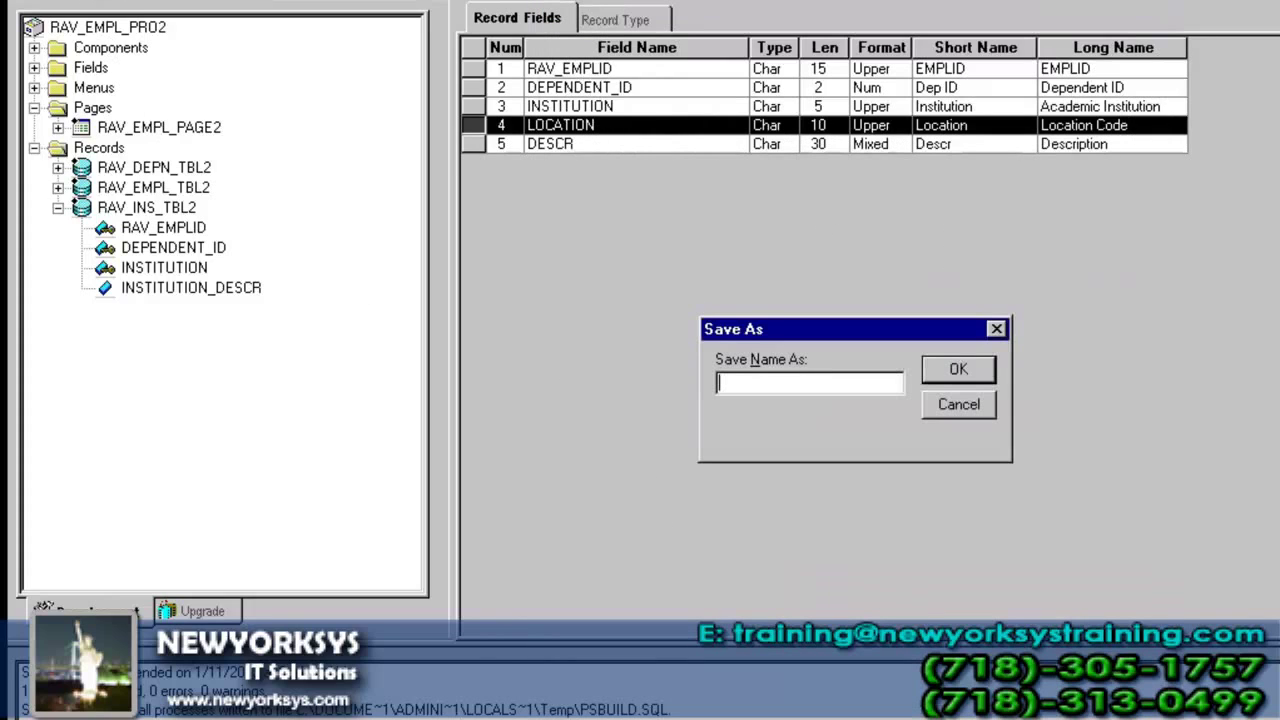
type("RAV_LOC_TBL")
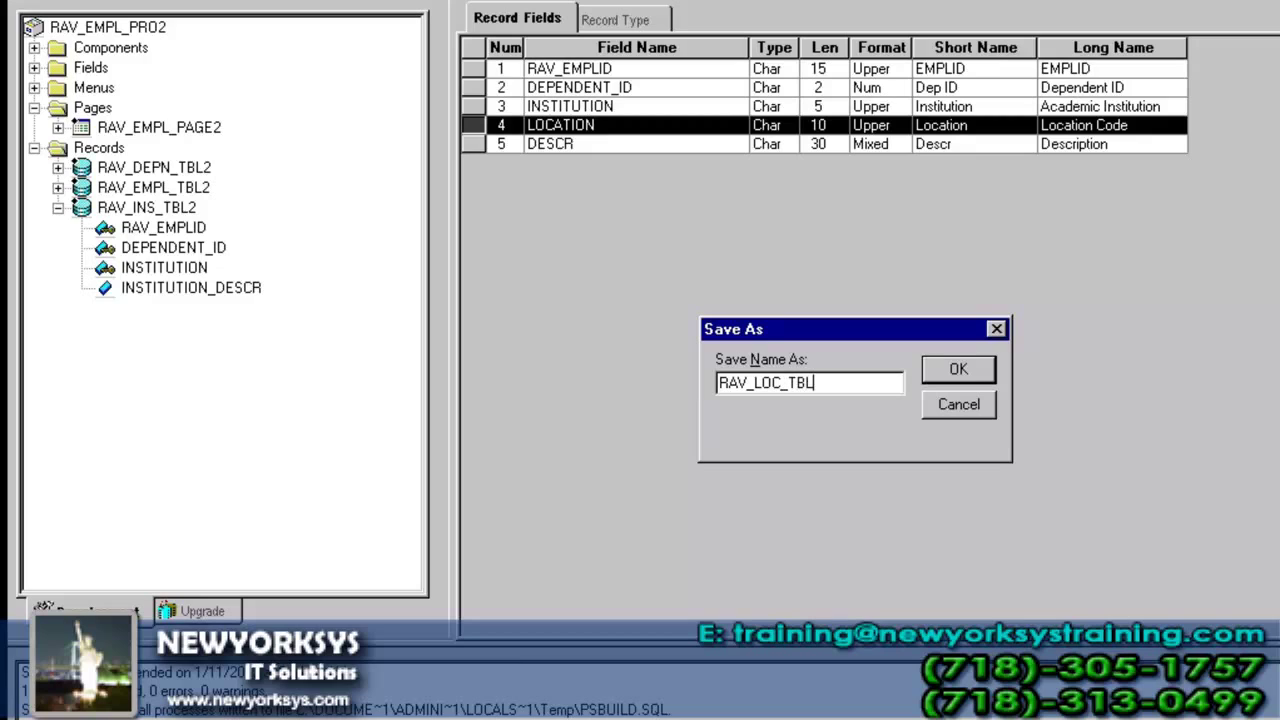
key("Return")
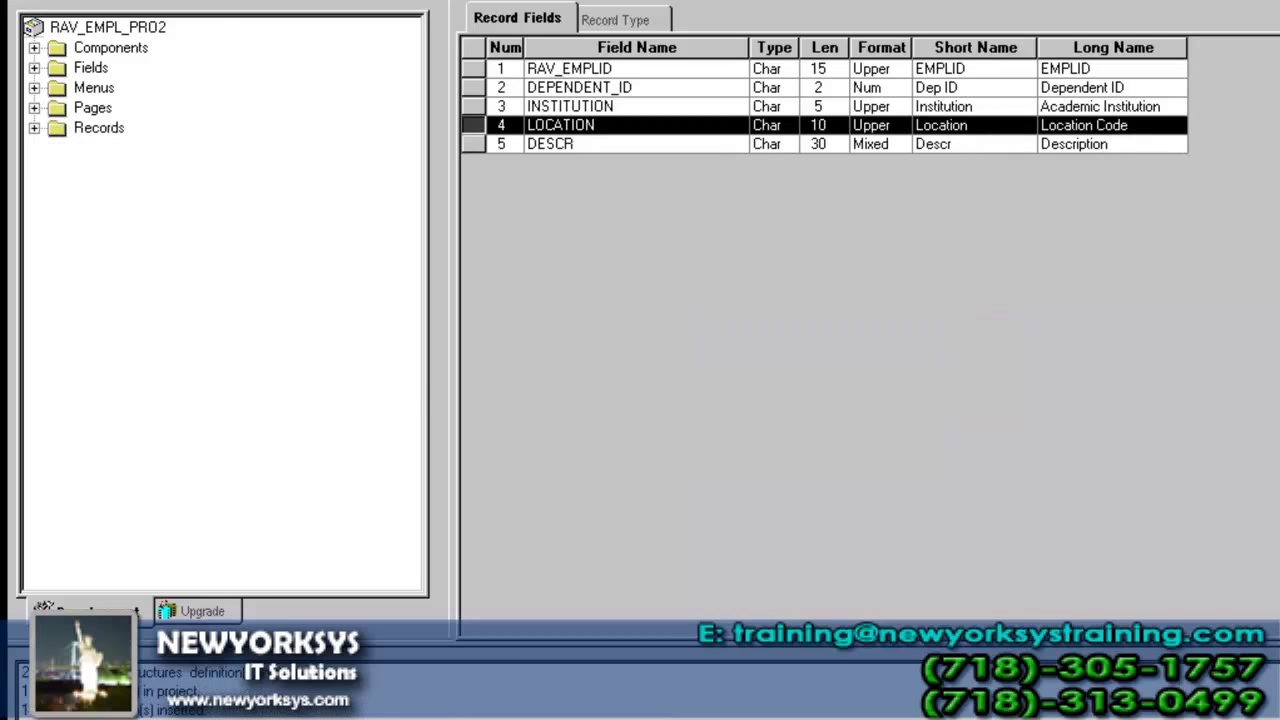
left_click(932, 358)
left_click(1032, 232)
left_click(772, 445)
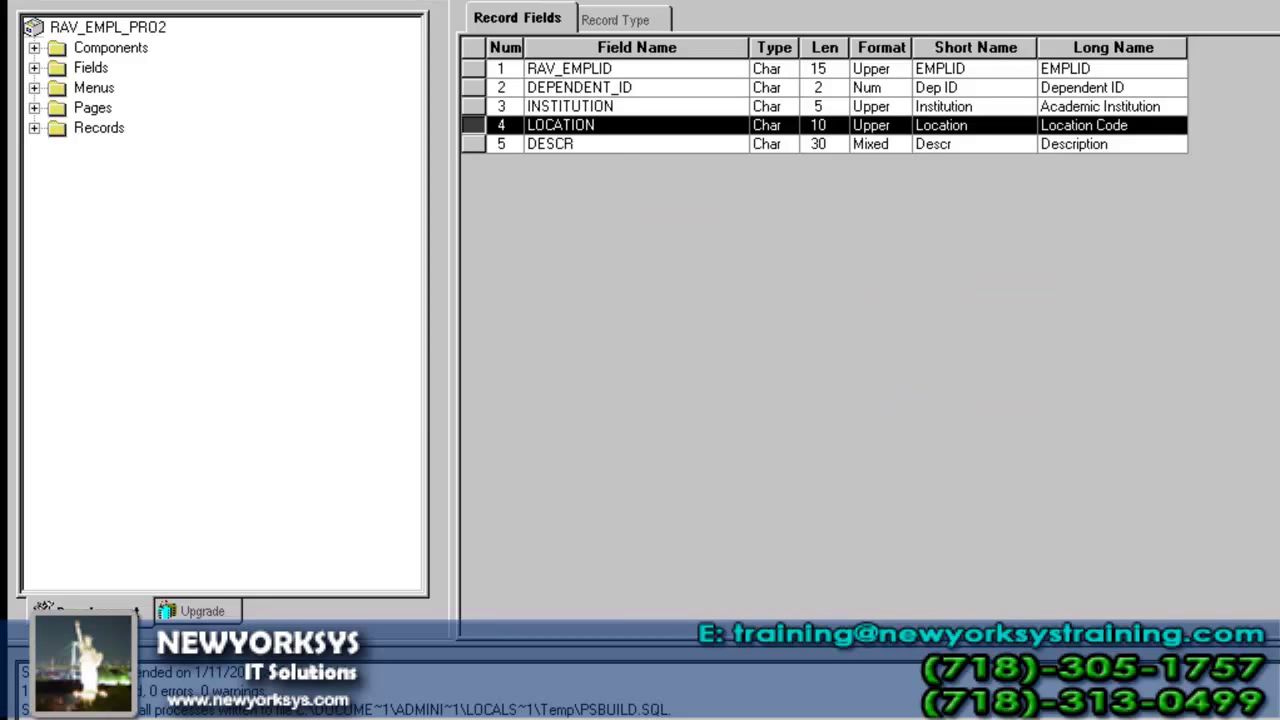
key("ctrl+F4")
left_click(37, 107)
- Open RAV_EMPL_PAGE2 and draw a new scroll area below Institution Details
left_click(163, 129)
double_click(163, 129)
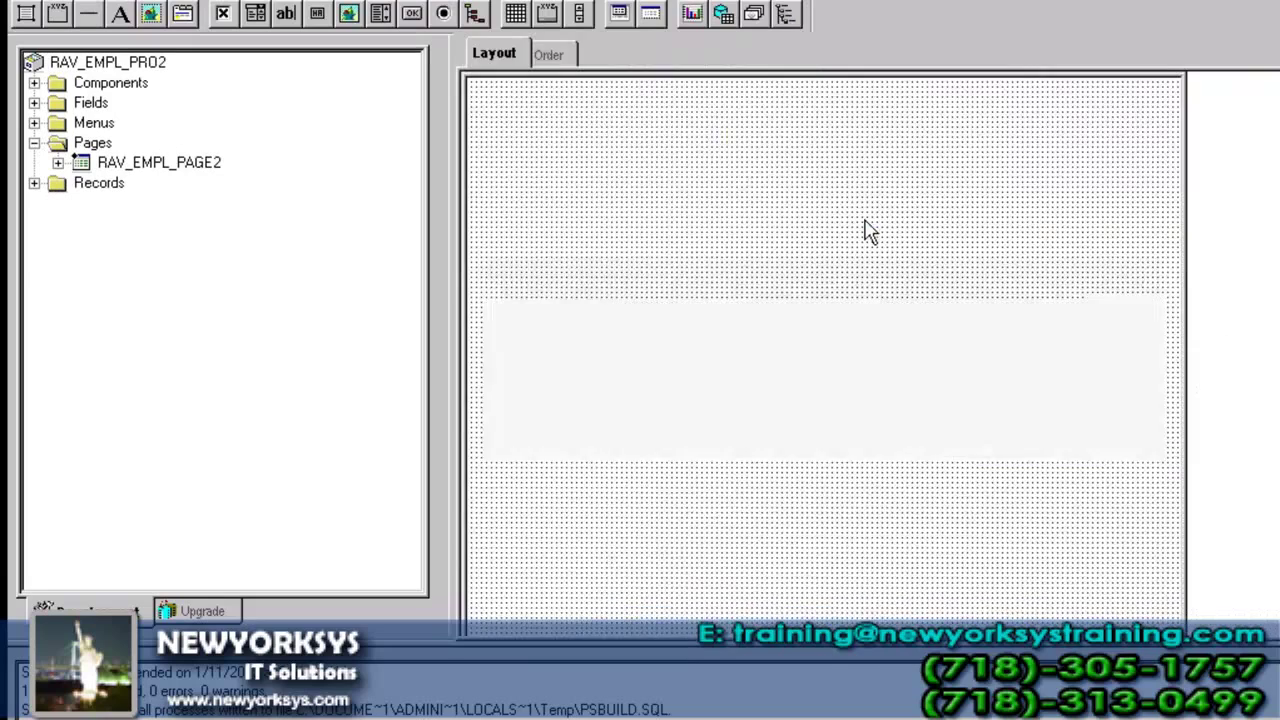
scroll(824, 350, "down", 5)
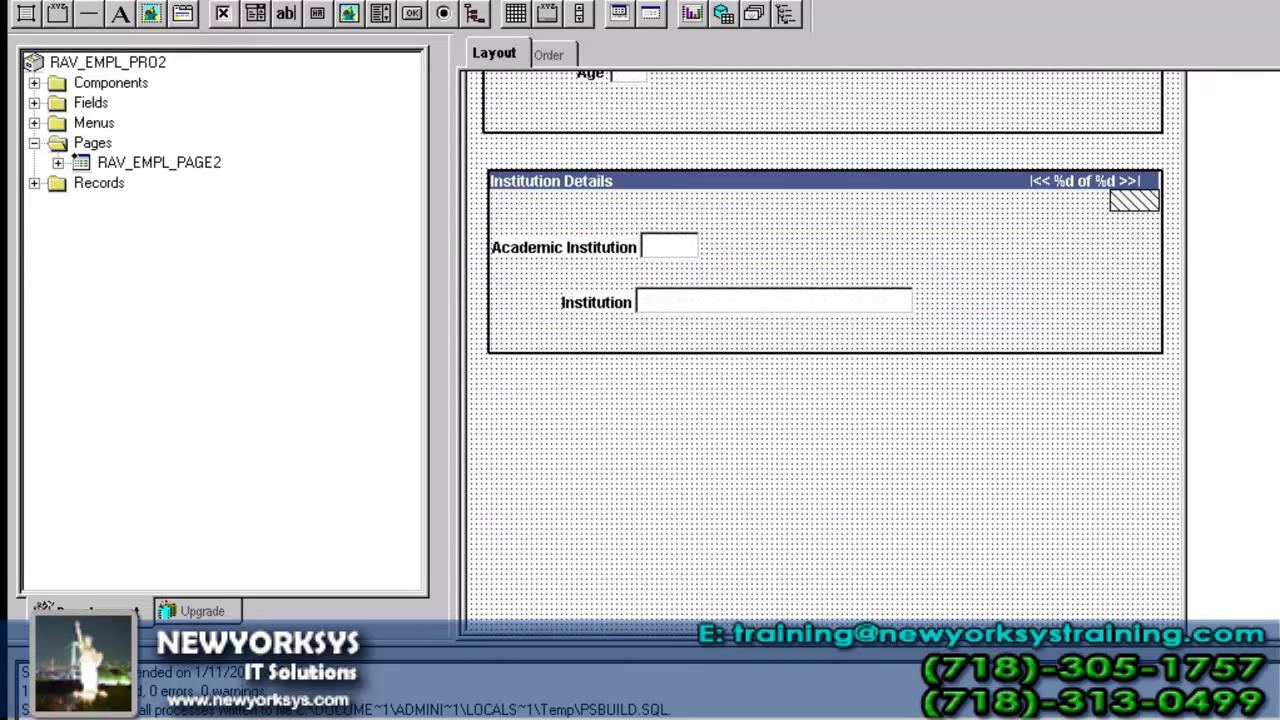
key("alt+i")
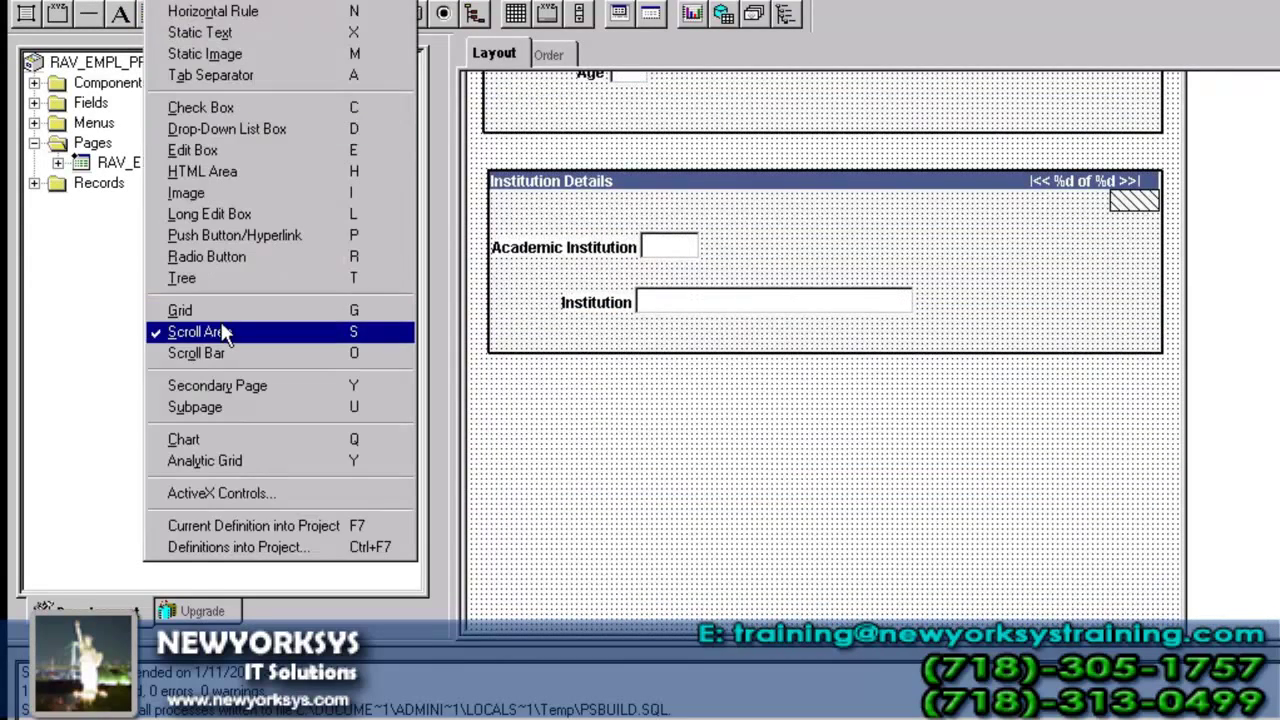
left_click(226, 334)
left_click_drag(482, 390, 1165, 548)
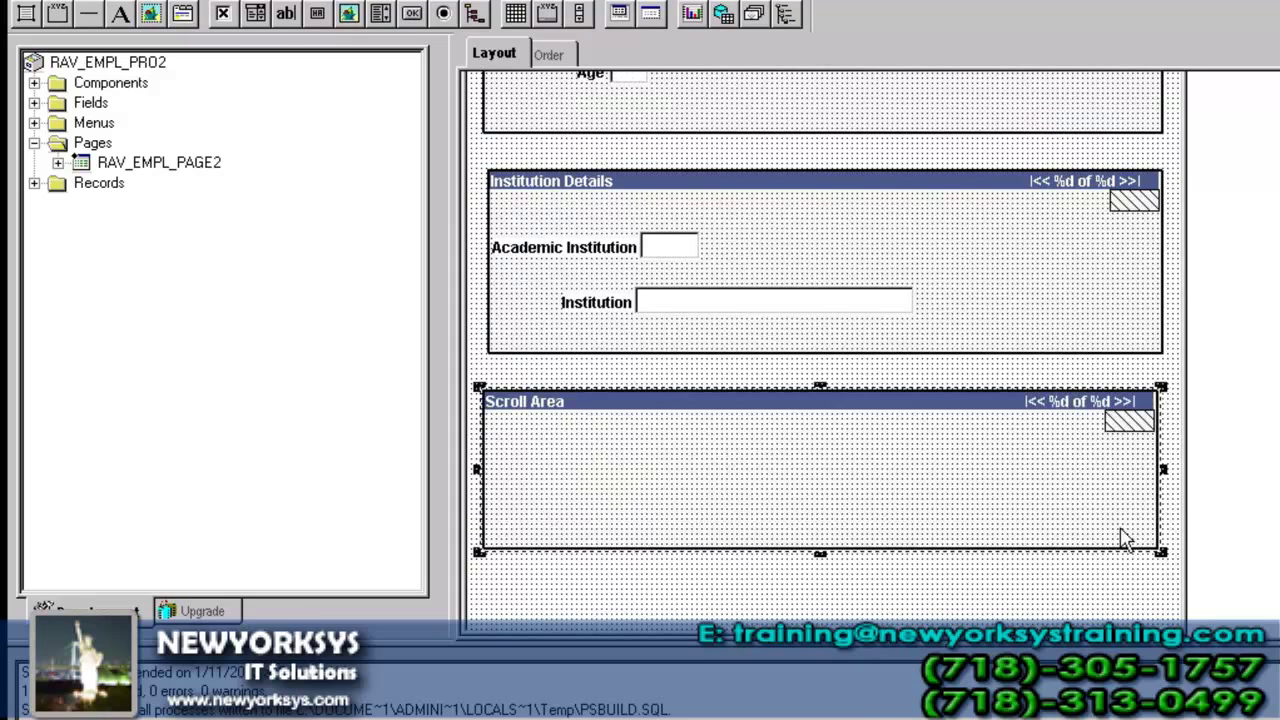
- Put RAV_LOC_TBL's LOCATION and DESCR fields in the scroll area and set Occurs Level 3
left_click(34, 183)
left_click(57, 263)
left_click_drag(160, 342, 647, 440)
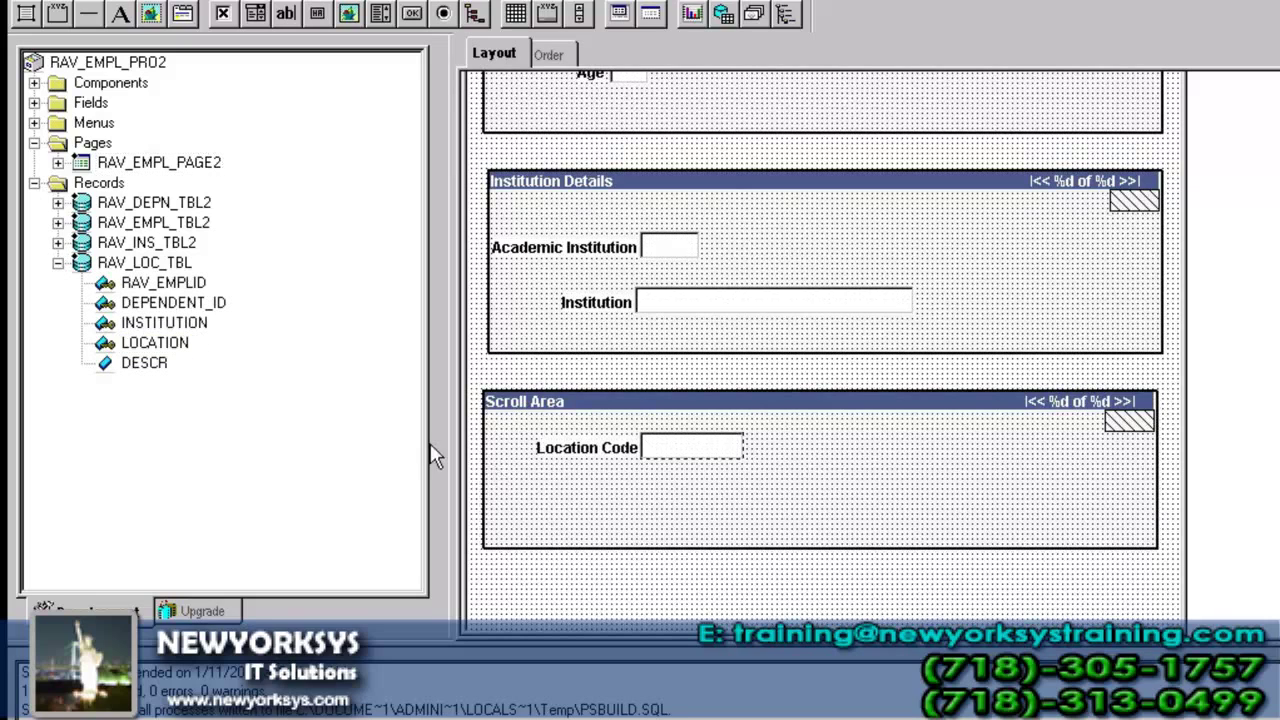
left_click_drag(155, 366, 650, 488)
double_click(766, 414)
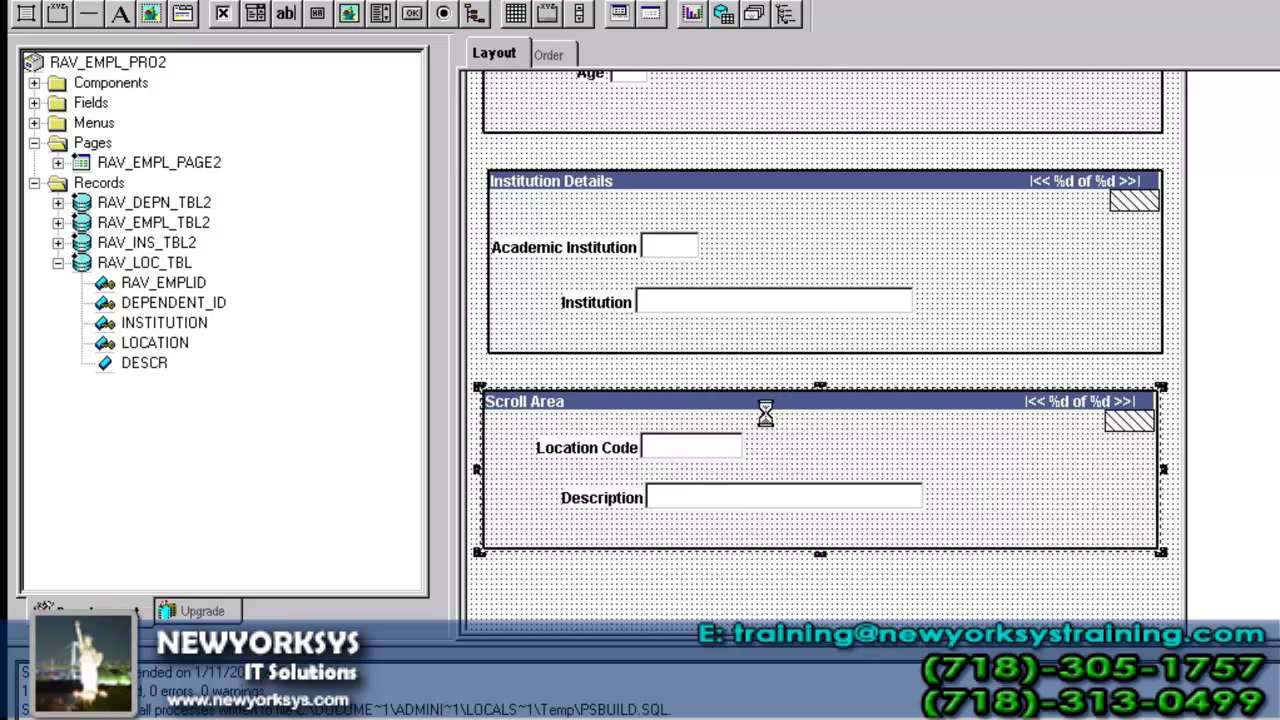
double_click(680, 206)
type("3")
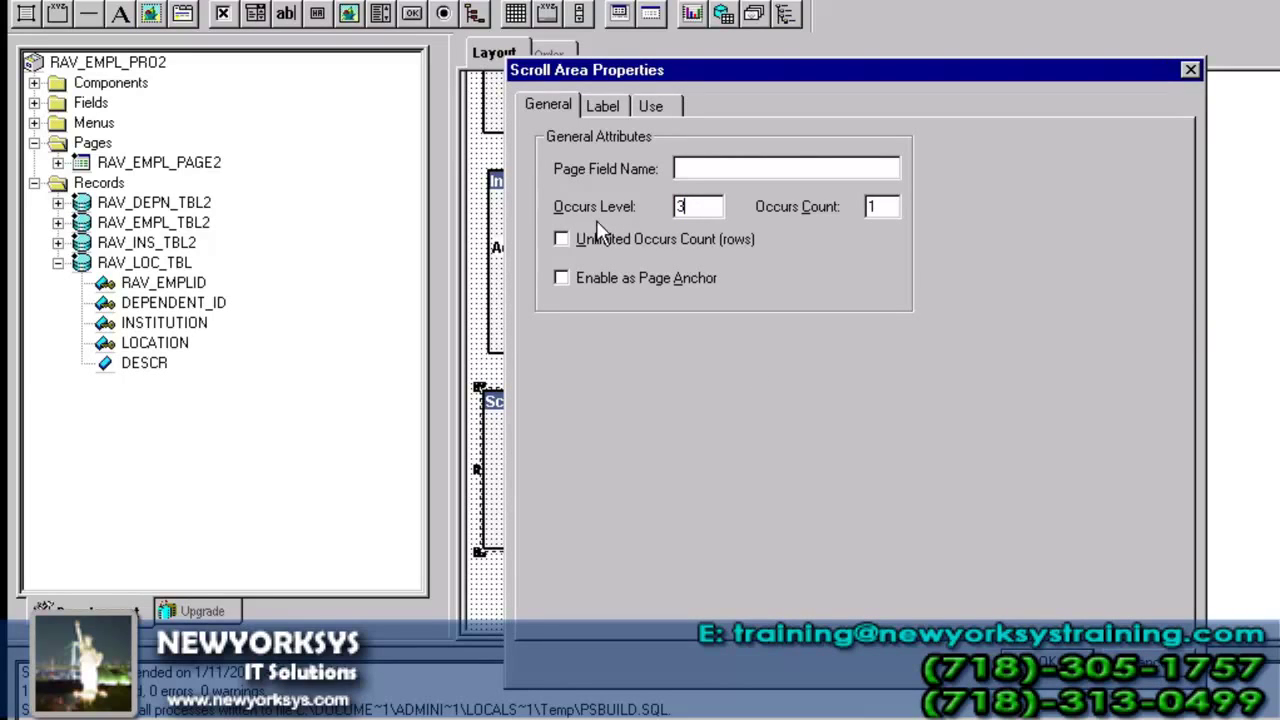
- Replace the 'Scroll Area' label title with 'LocATION DETAILS' and close the properties
left_click(605, 106)
left_click(1141, 186)
left_click_drag(626, 304, 530, 318)
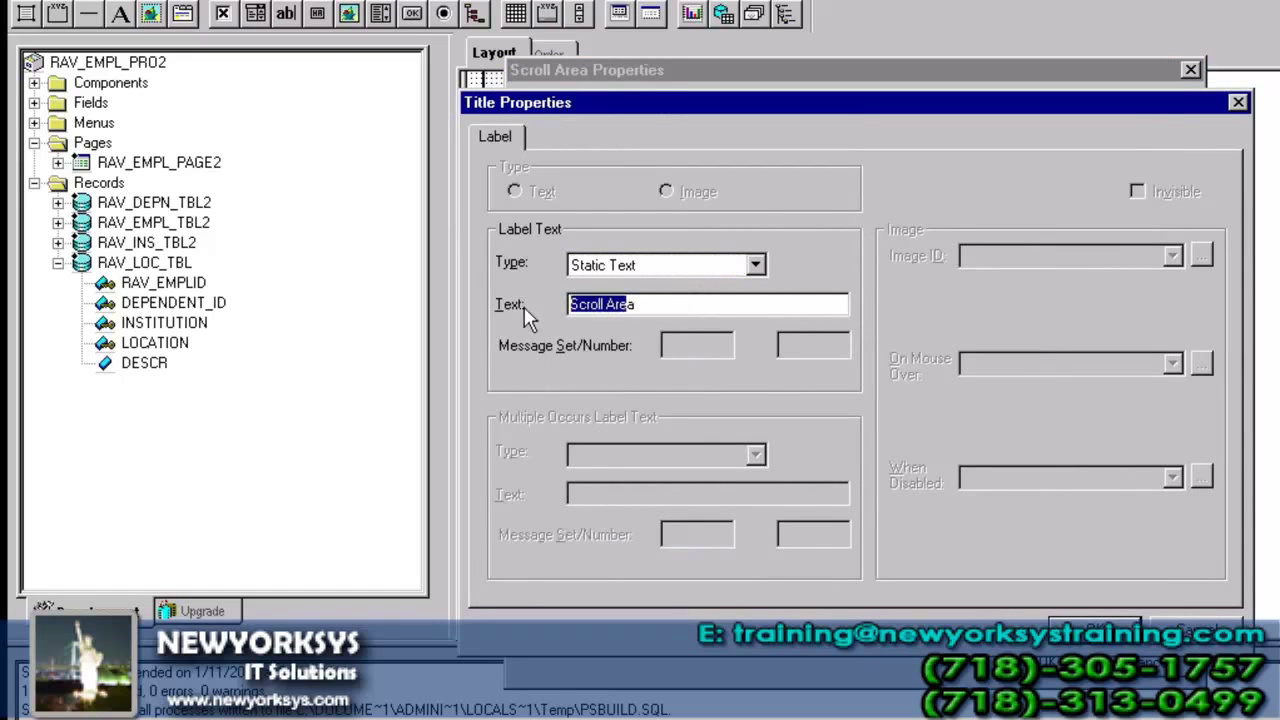
left_click_drag(717, 309, 394, 309)
type("L")
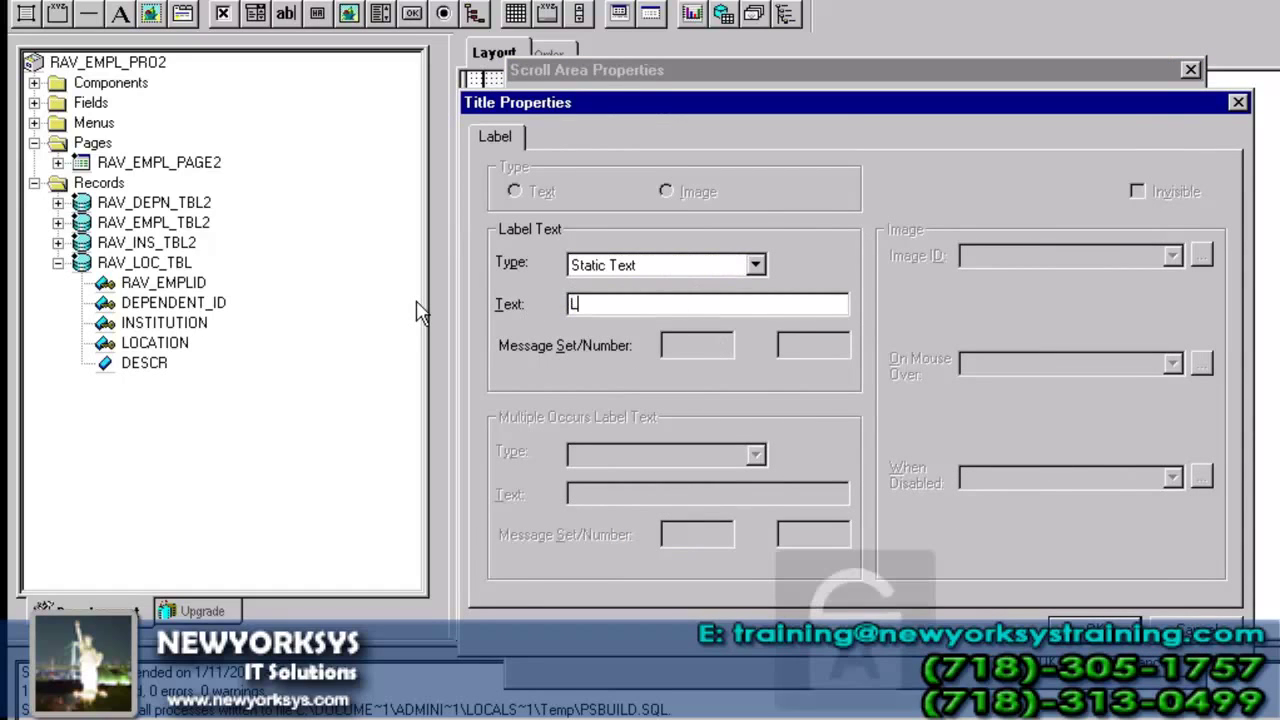
type("ocATION ")
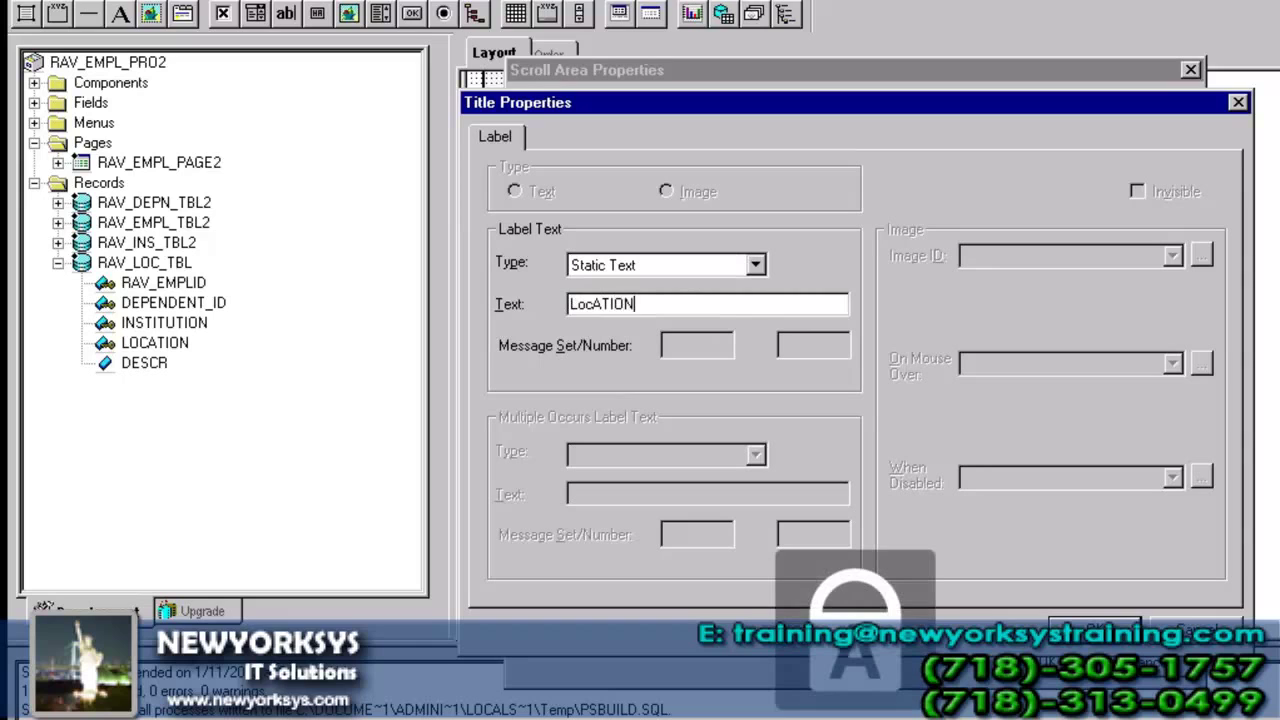
type("DETAILS")
key("Return")
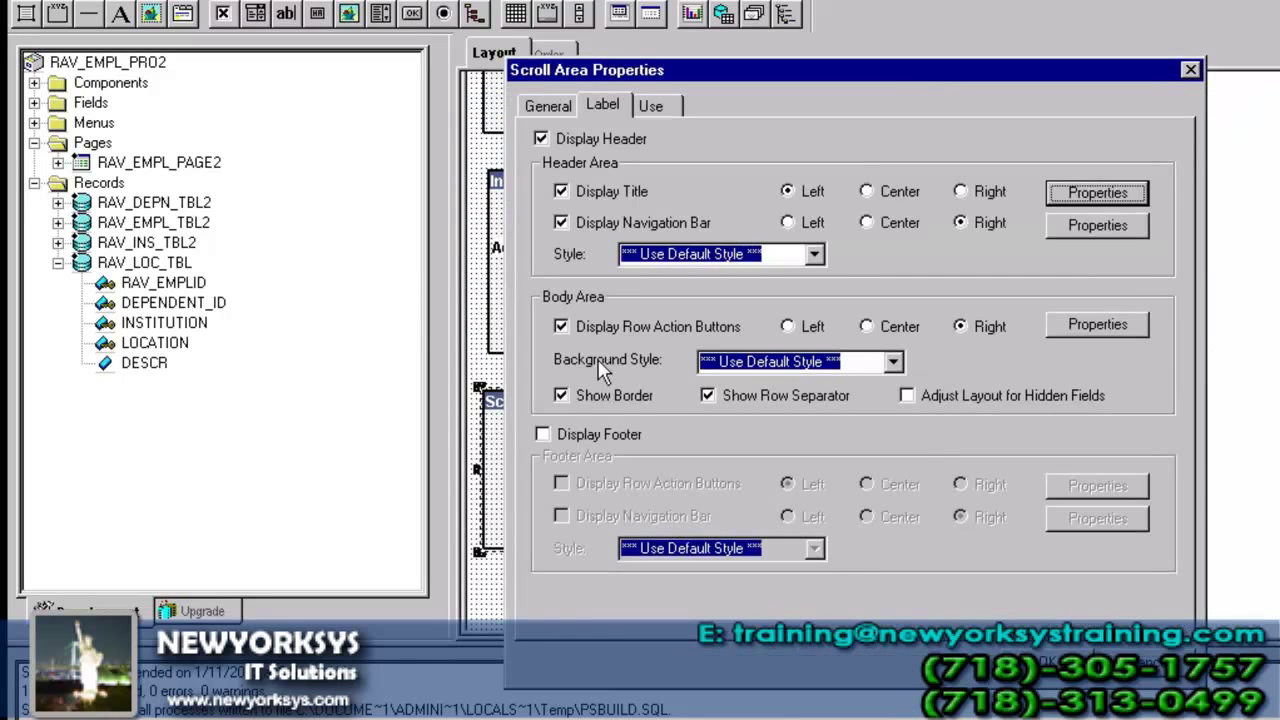
left_click(1045, 660)
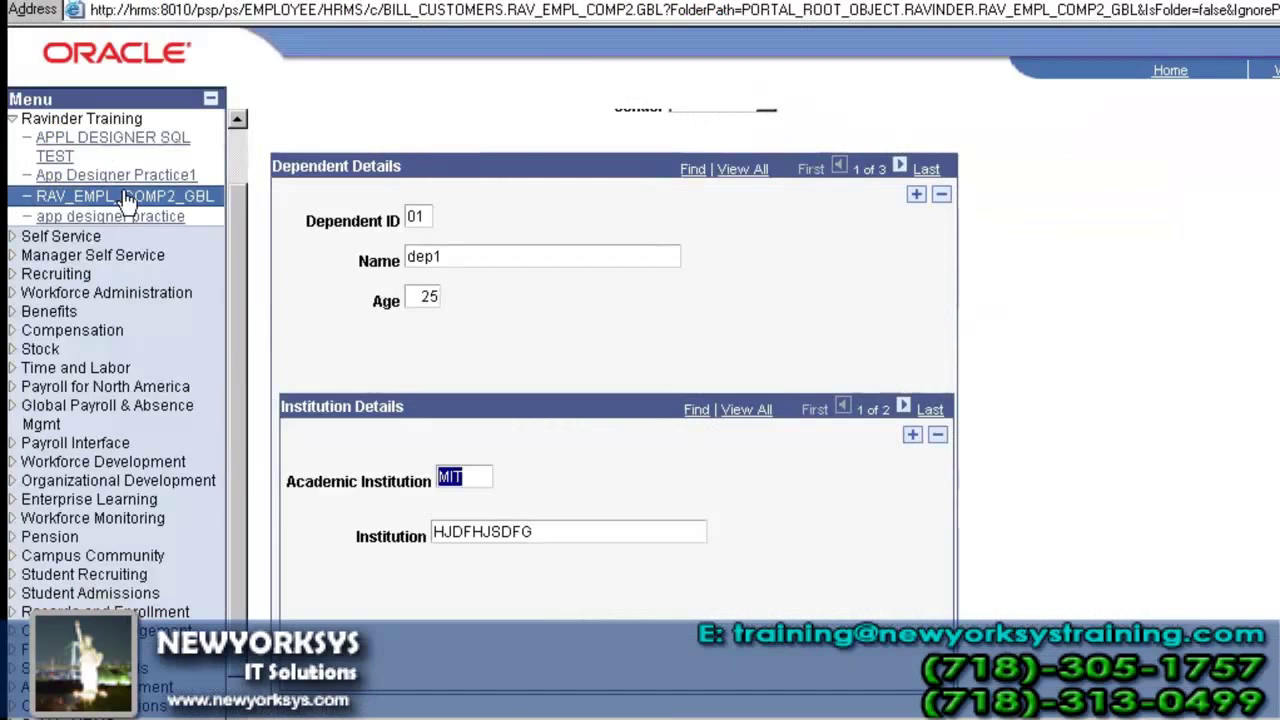
- Open employee 1 from the RAV_EMPL_COMP2_GBL search and scroll to Location Details
left_click(125, 196)
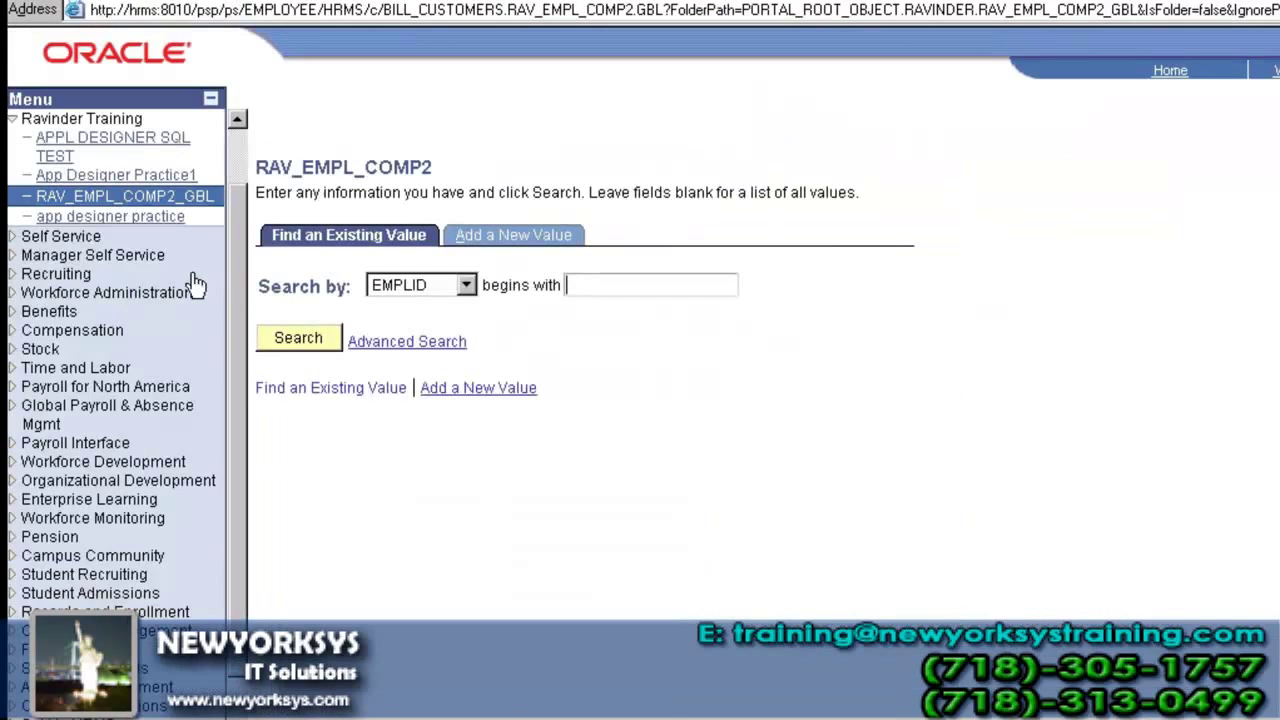
left_click(282, 345)
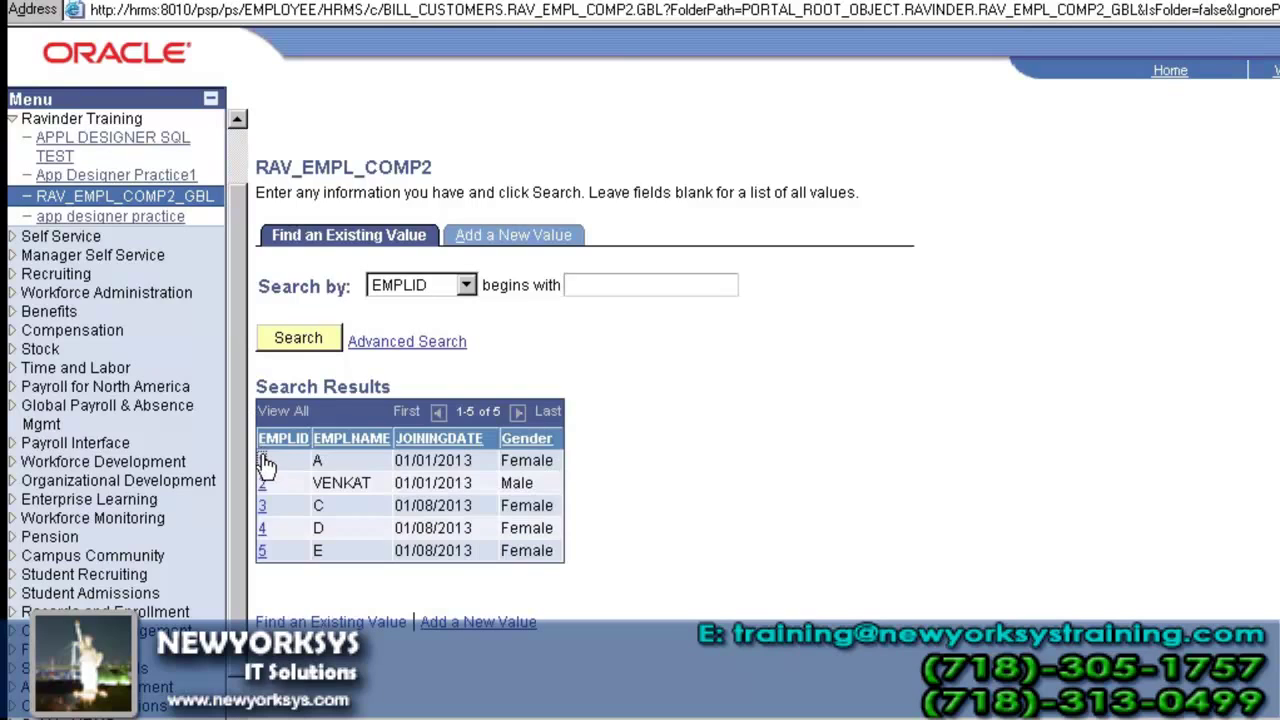
left_click(262, 460)
scroll(400, 448, "down", 3)
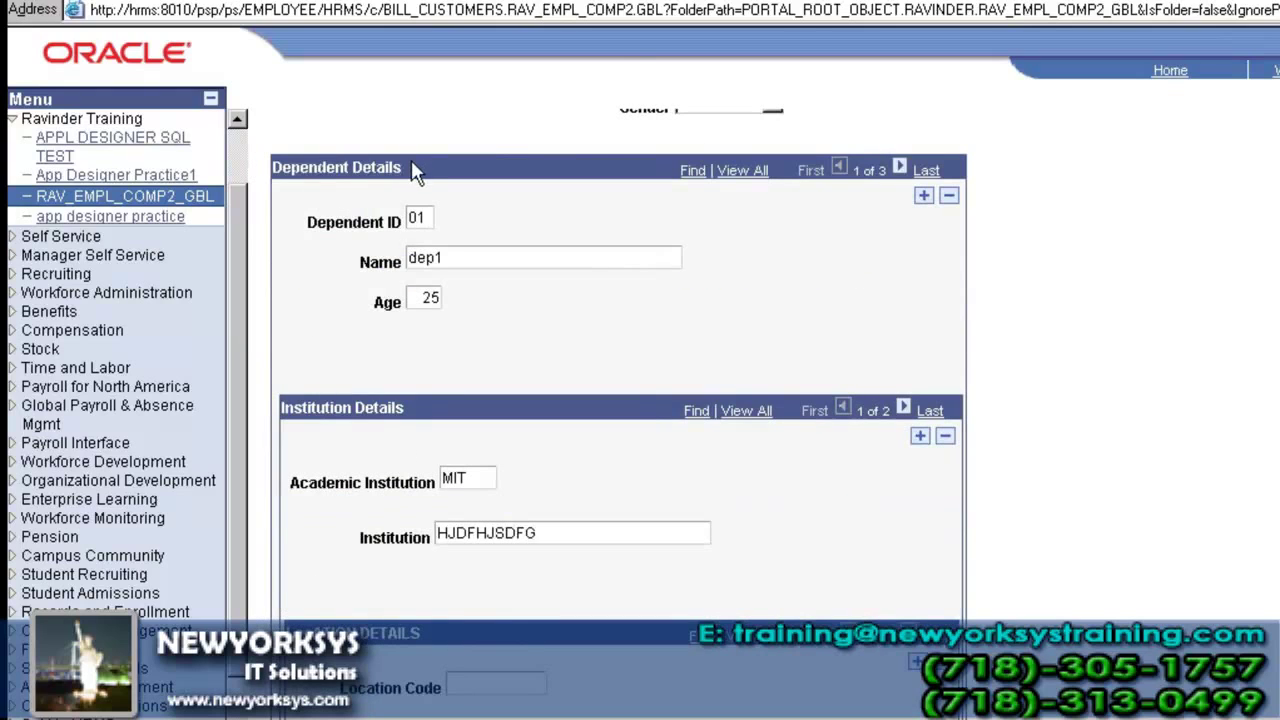
scroll(420, 250, "up", 2)
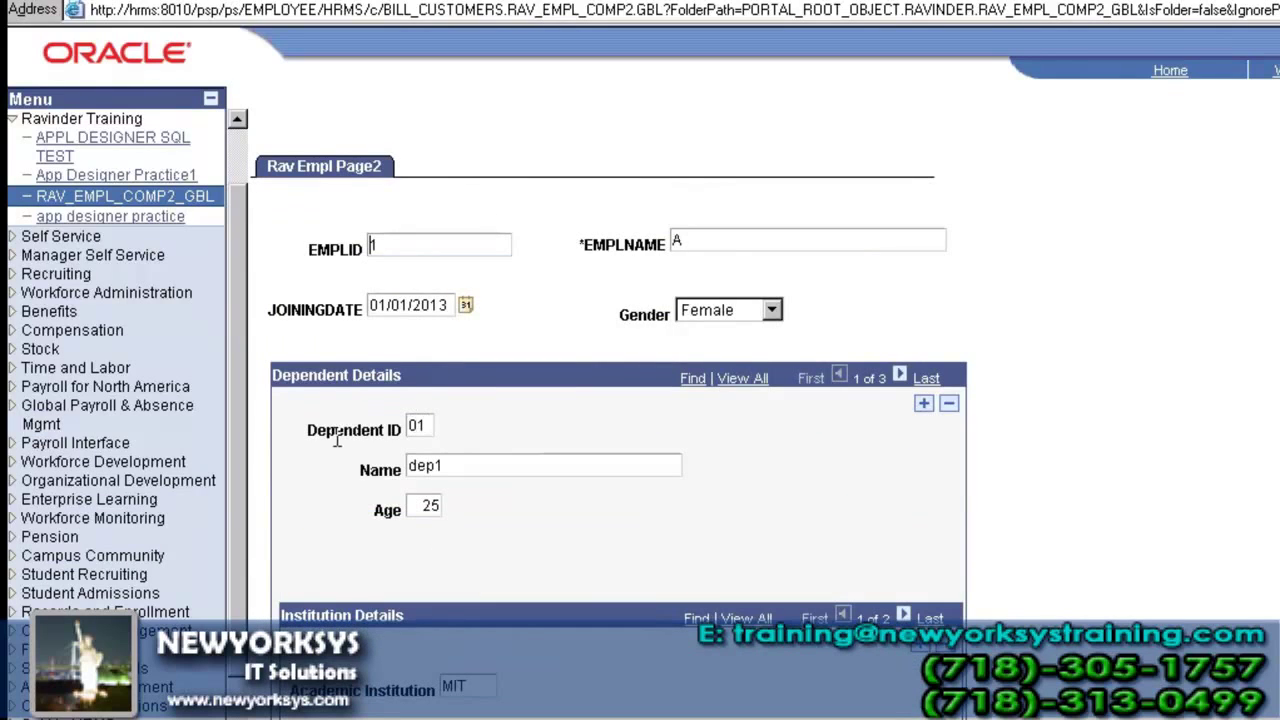
scroll(503, 526, "down", 1)
scroll(447, 612, "down", 1)
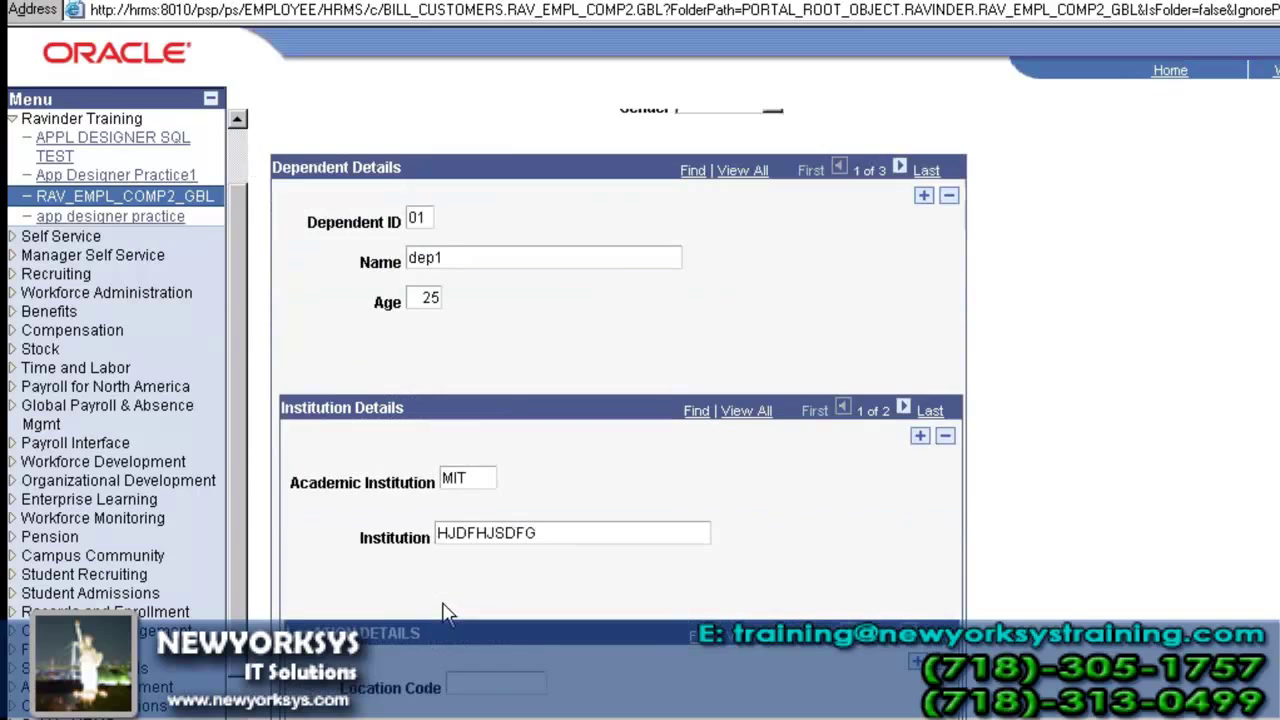
scroll(437, 545, "down", 1)
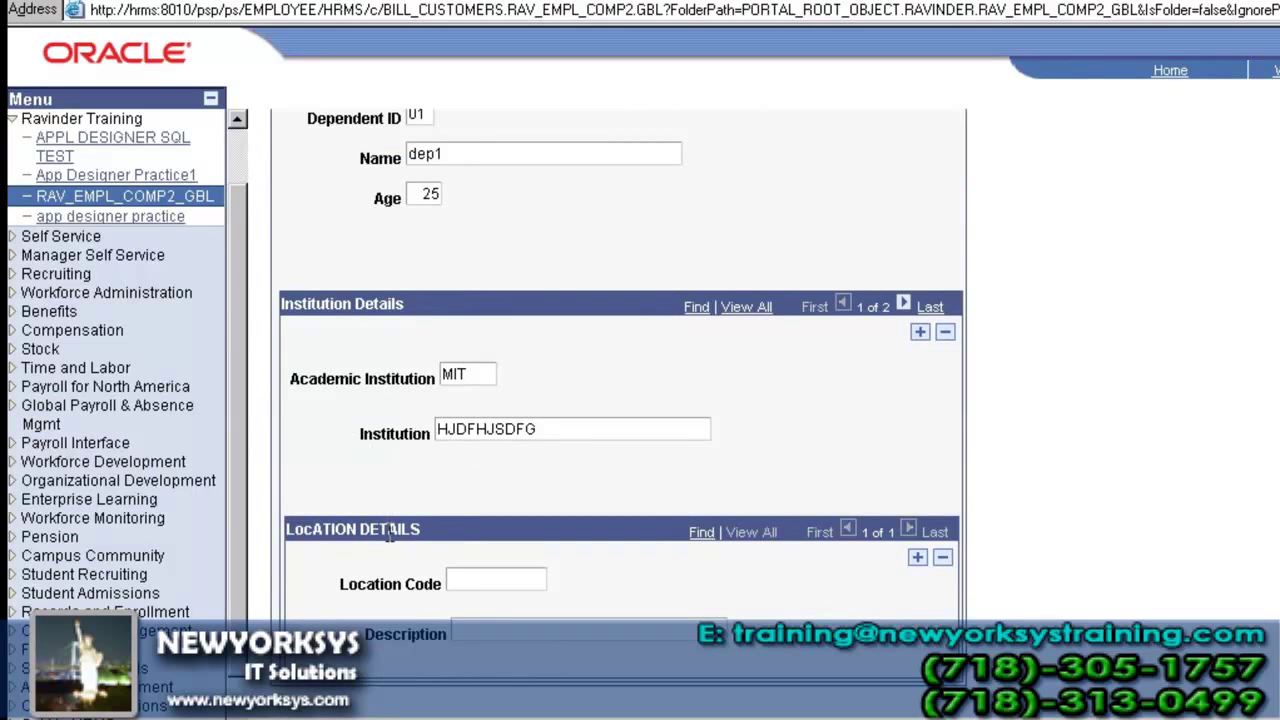
- Enter Location Code 1 with Description A in the first row
left_click(477, 579)
type("1")
left_click(517, 630)
type("A")
left_click(918, 558)
- Add a second row with code 2 and a third row with description C
left_click(920, 560)
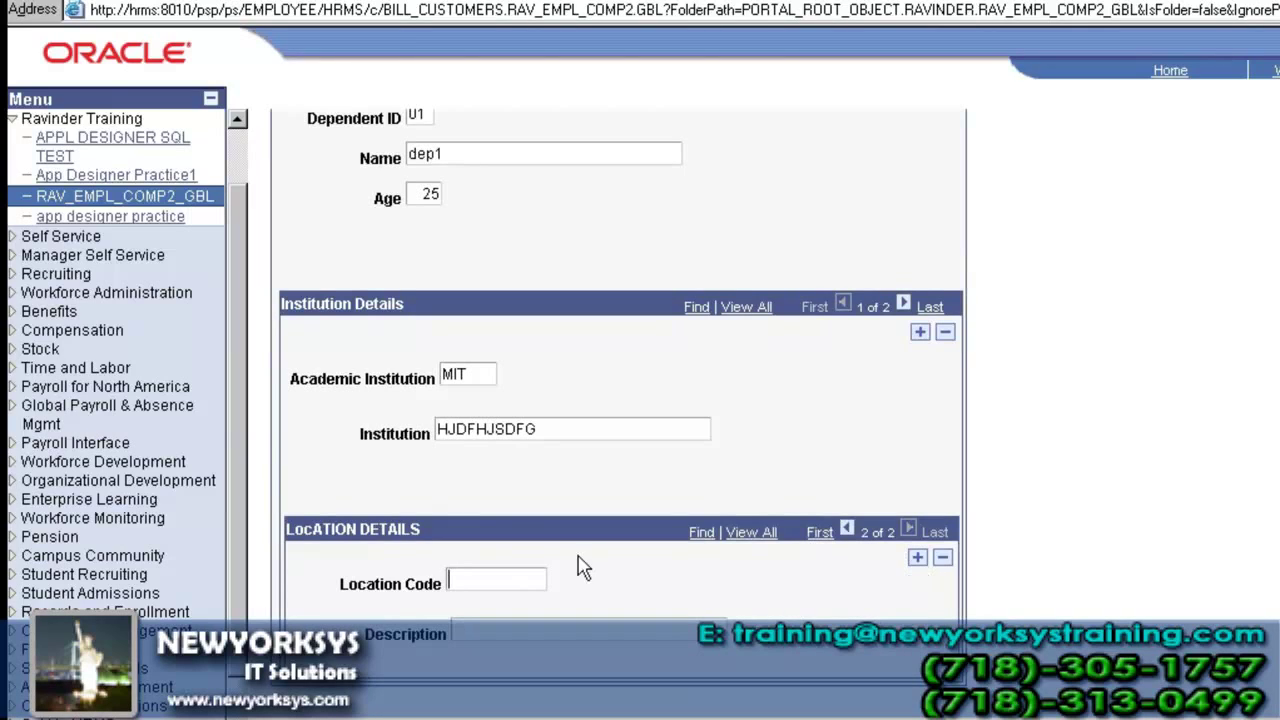
type("2")
left_click(918, 557)
left_click(496, 628)
type("C")
scroll(498, 625, "down", 3)
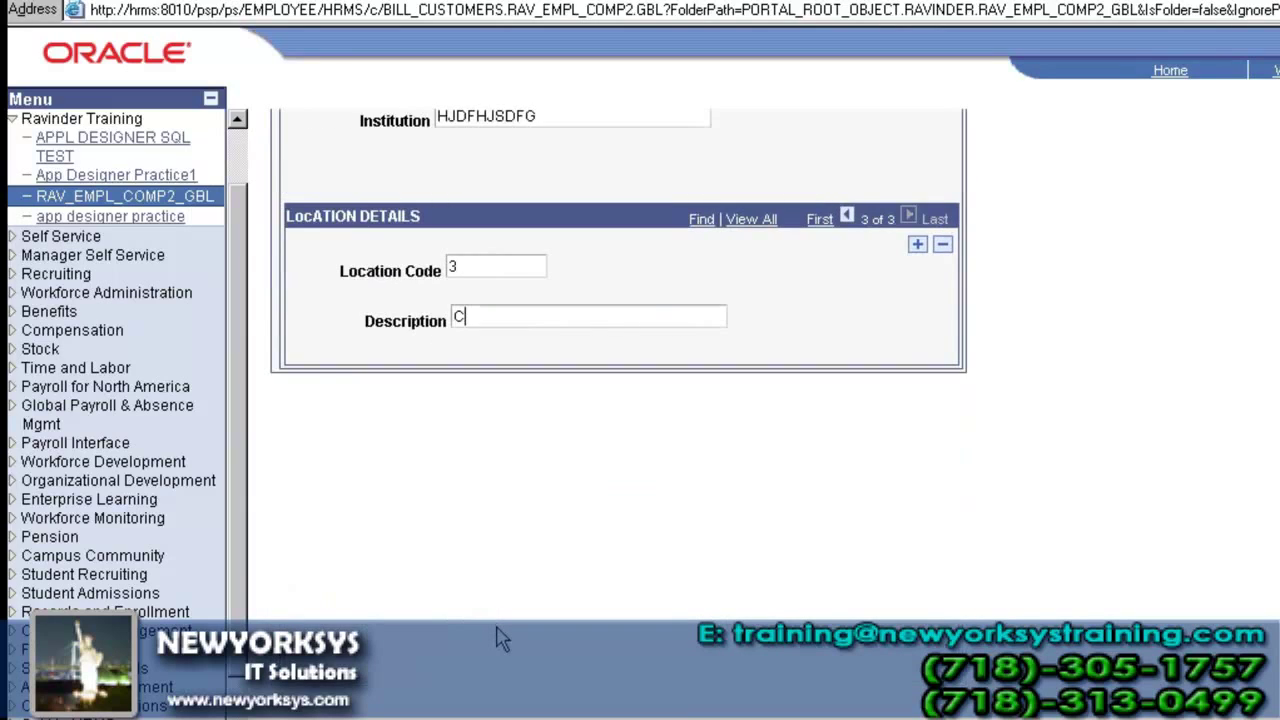
scroll(502, 636, "down", 2)
scroll(379, 656, "up", 6)
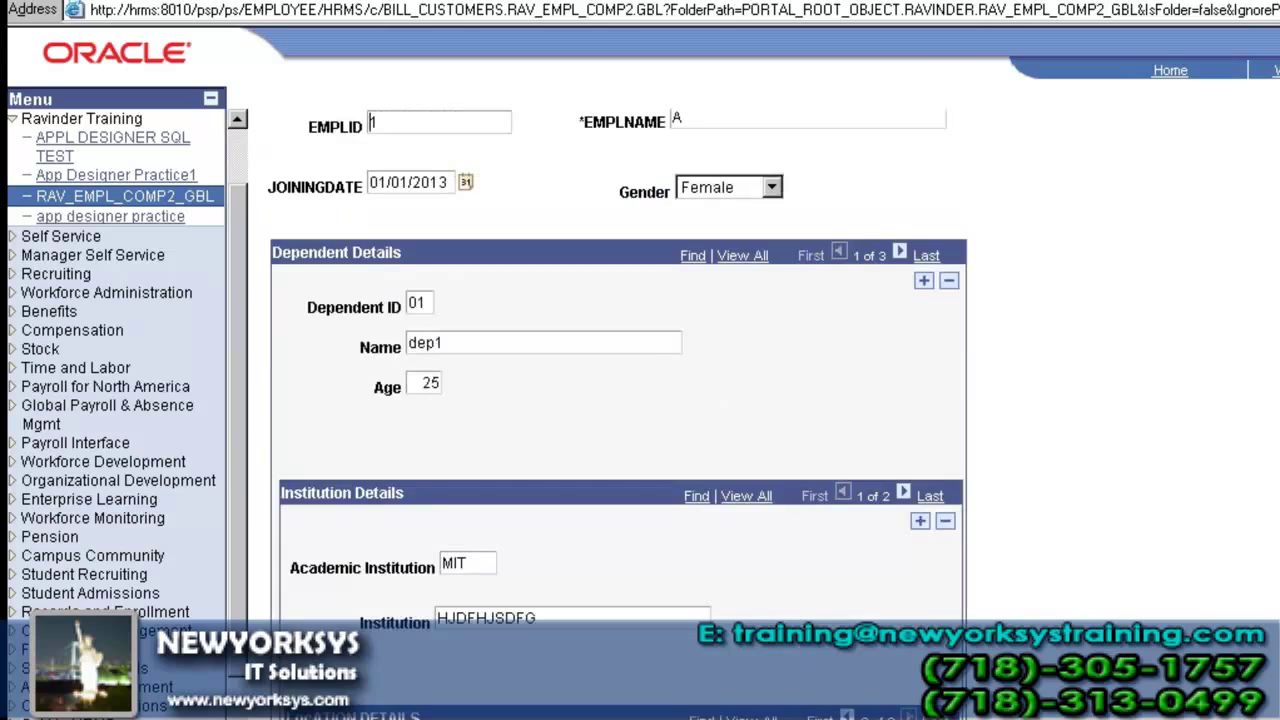
scroll(416, 622, "down", 2)
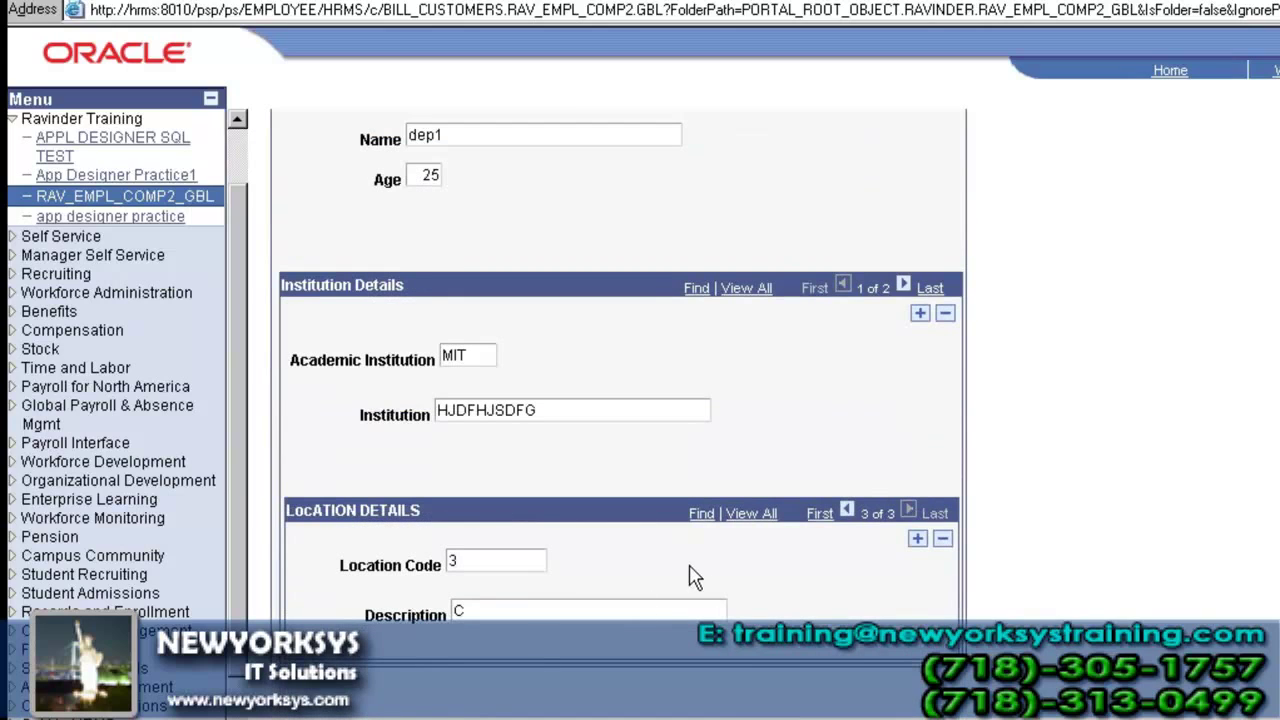
scroll(650, 592, "up", 1)
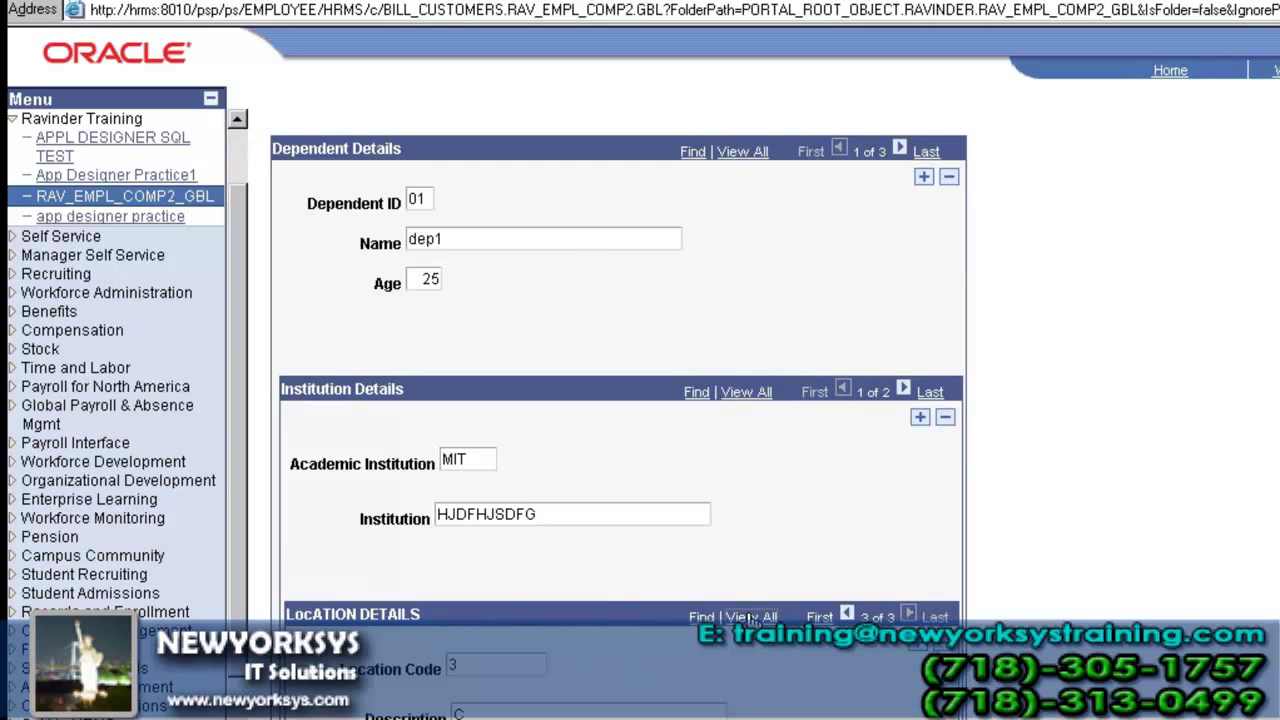
- View all location rows (1/A, 2/B, 3/C), then return to single-row view
left_click(750, 617)
scroll(750, 620, "down", 2)
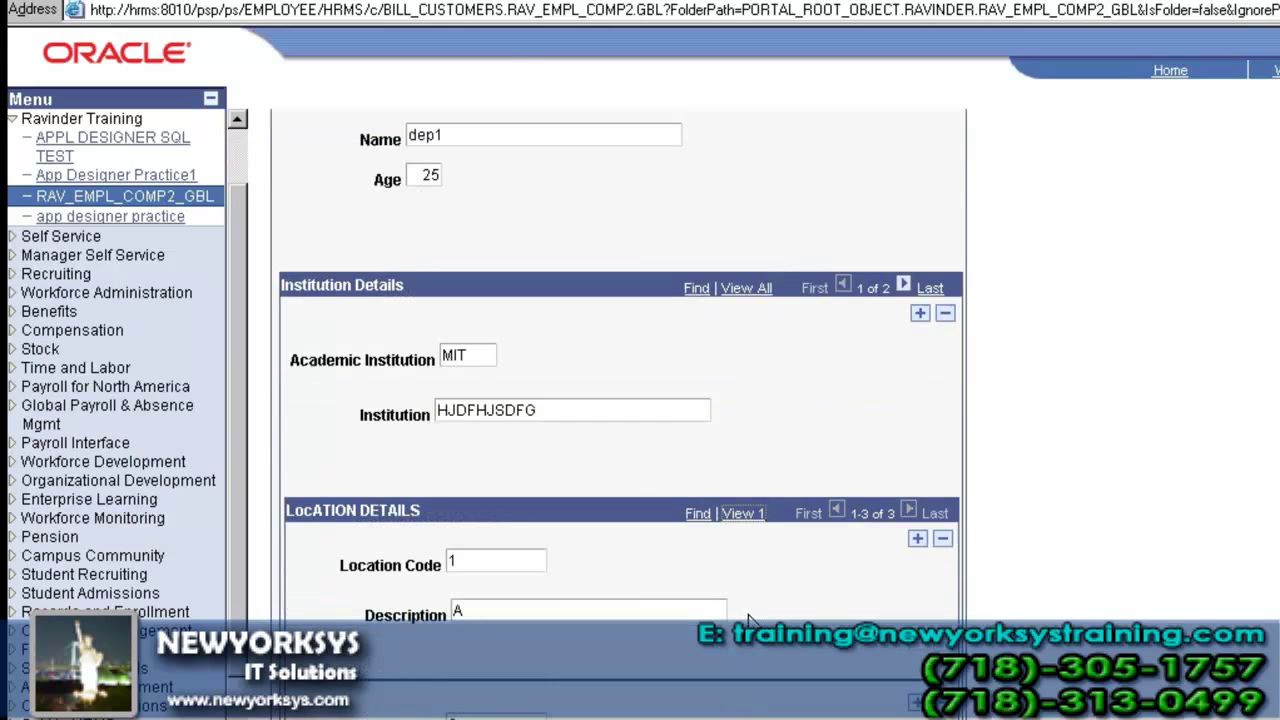
scroll(750, 620, "down", 2)
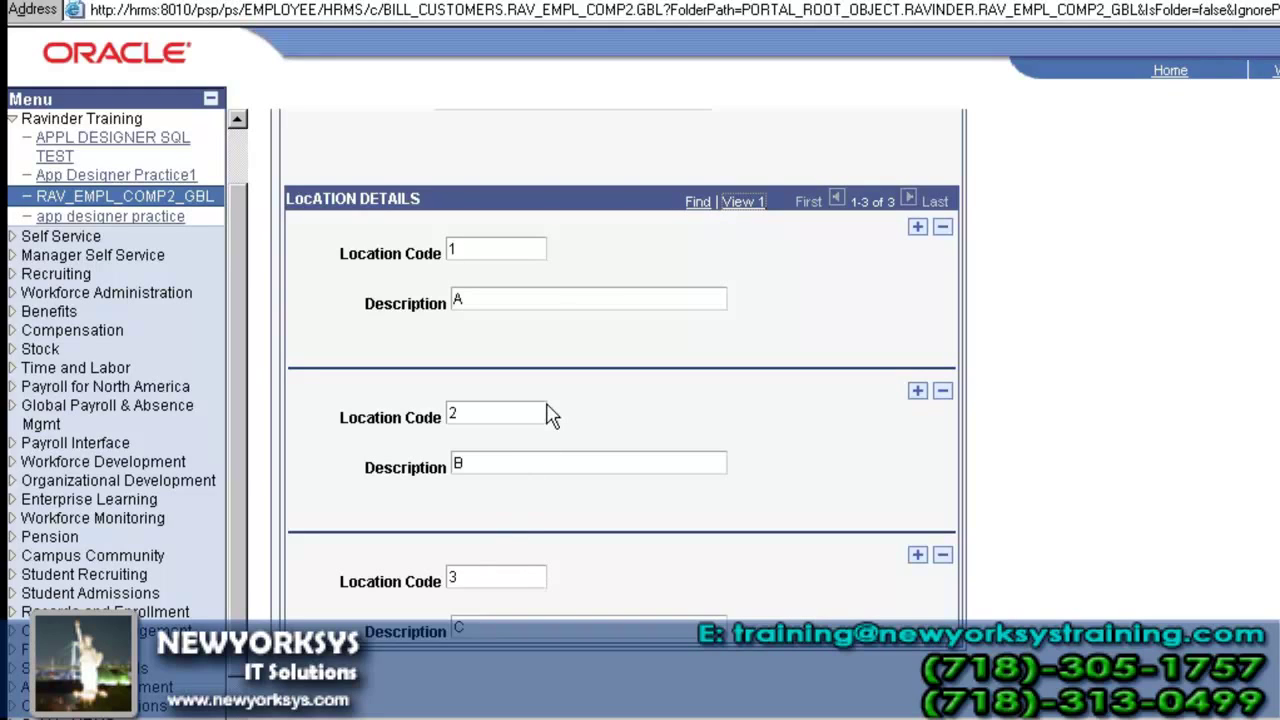
scroll(594, 308, "down", 2)
scroll(594, 308, "down", 4)
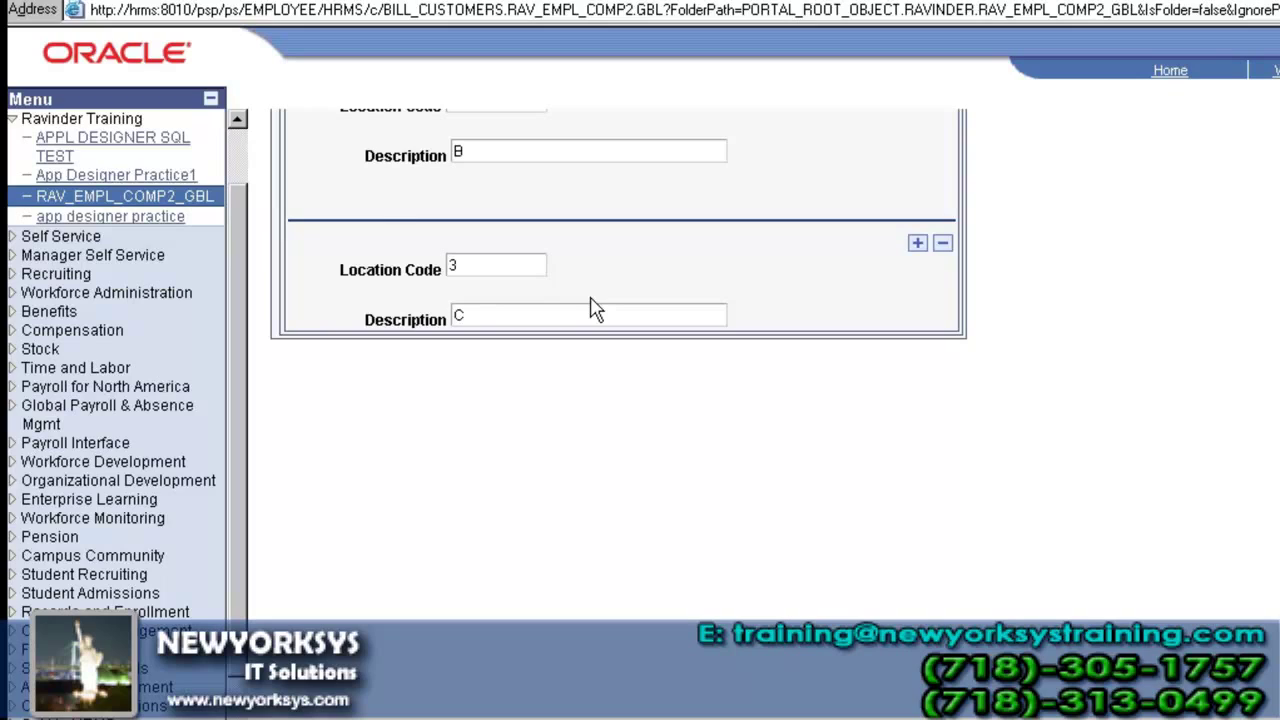
scroll(594, 308, "up", 2)
scroll(594, 312, "up", 4)
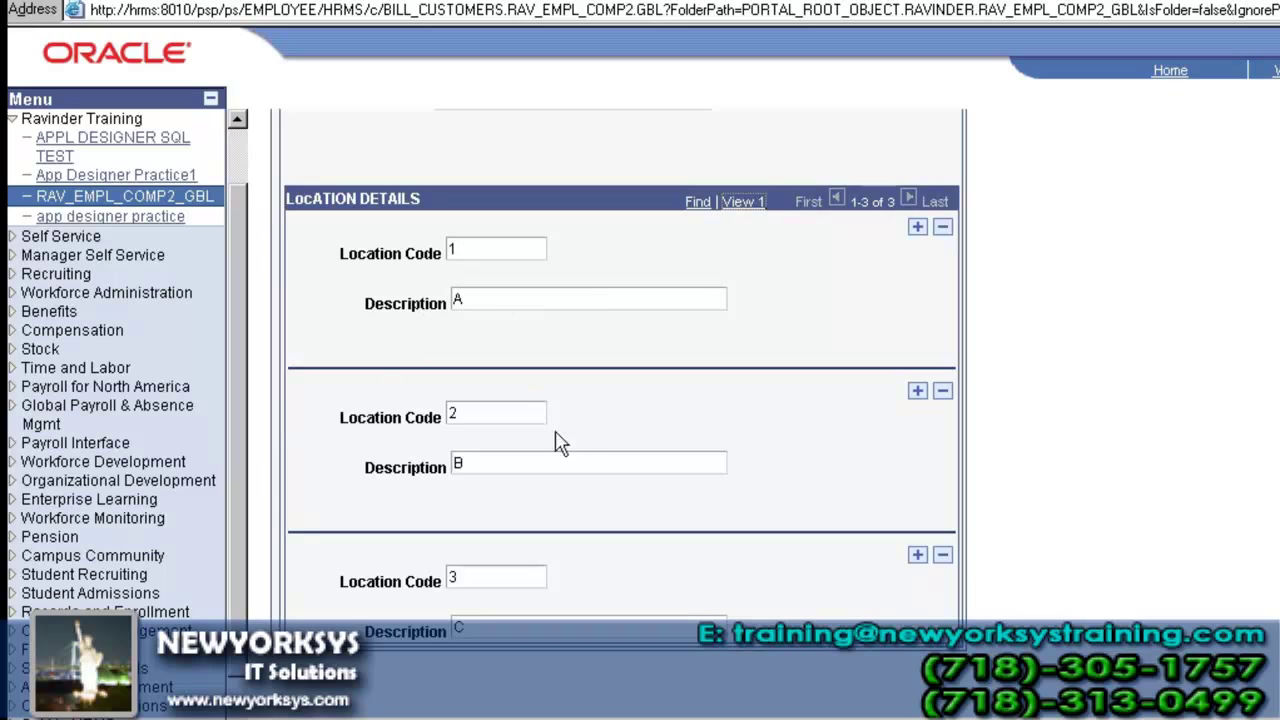
left_click(743, 201)
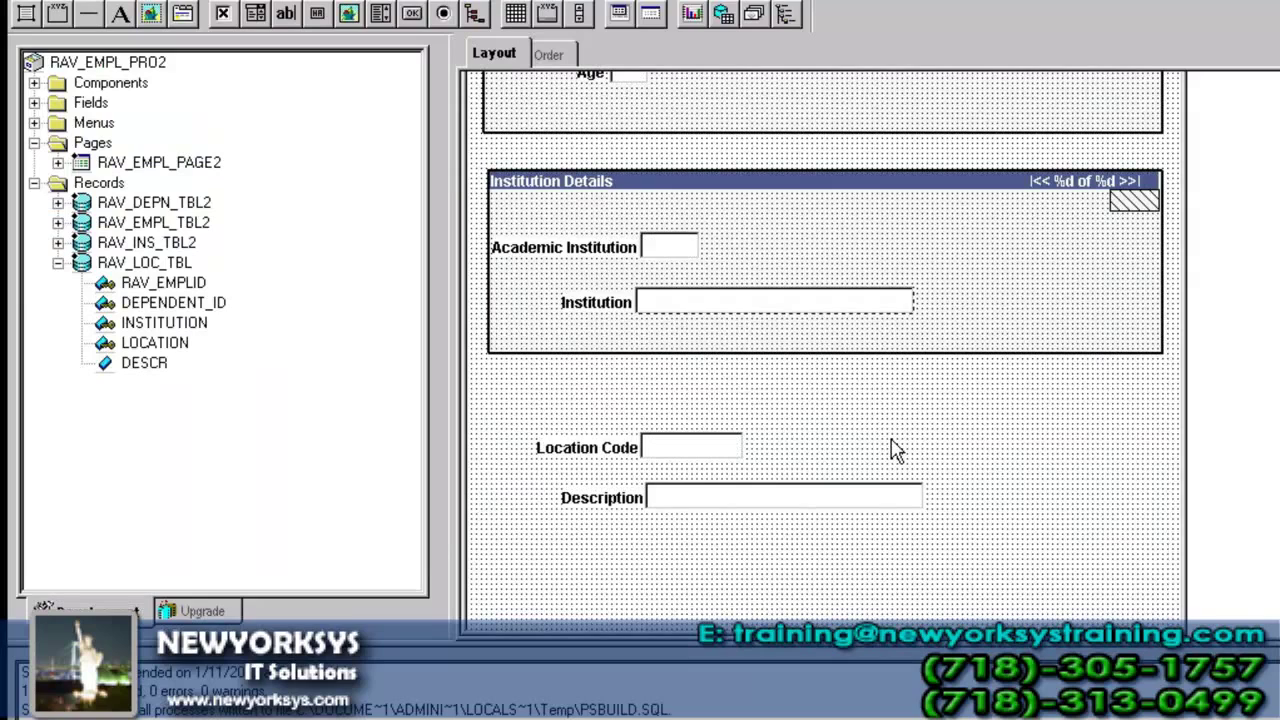
- Delete the separate Location Code and Description fields from the page layout
left_click(698, 446)
key("Delete")
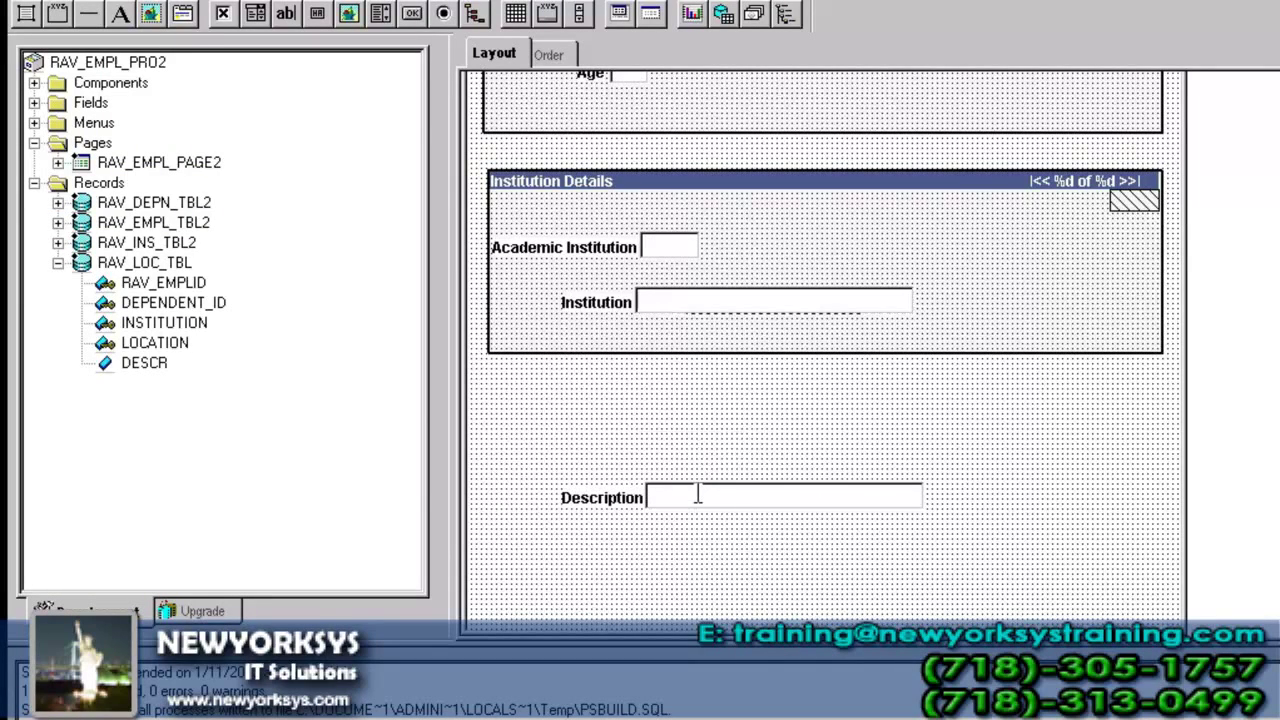
left_click(698, 494)
key("Delete")
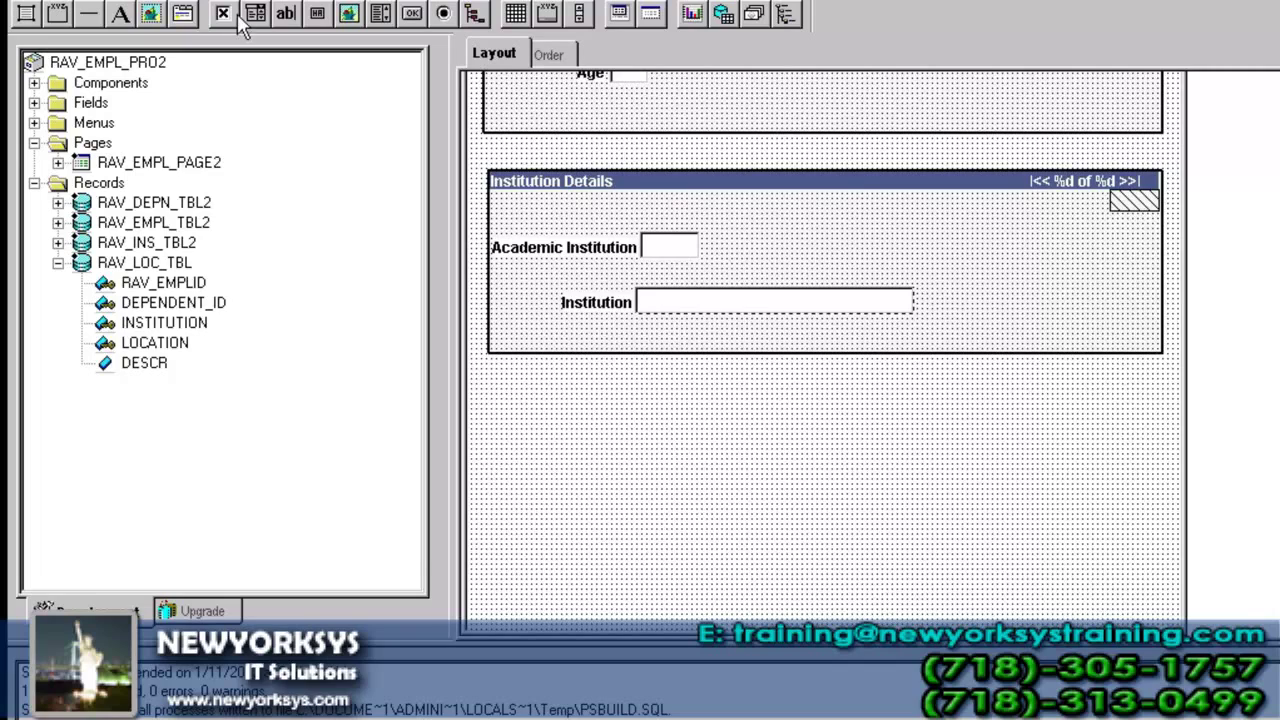
- Insert a full-width grid below Institution Details with Location Code and Description columns
left_click(164, 0)
left_click(224, 311)
left_click(494, 391)
left_click_drag(668, 468, 1156, 500)
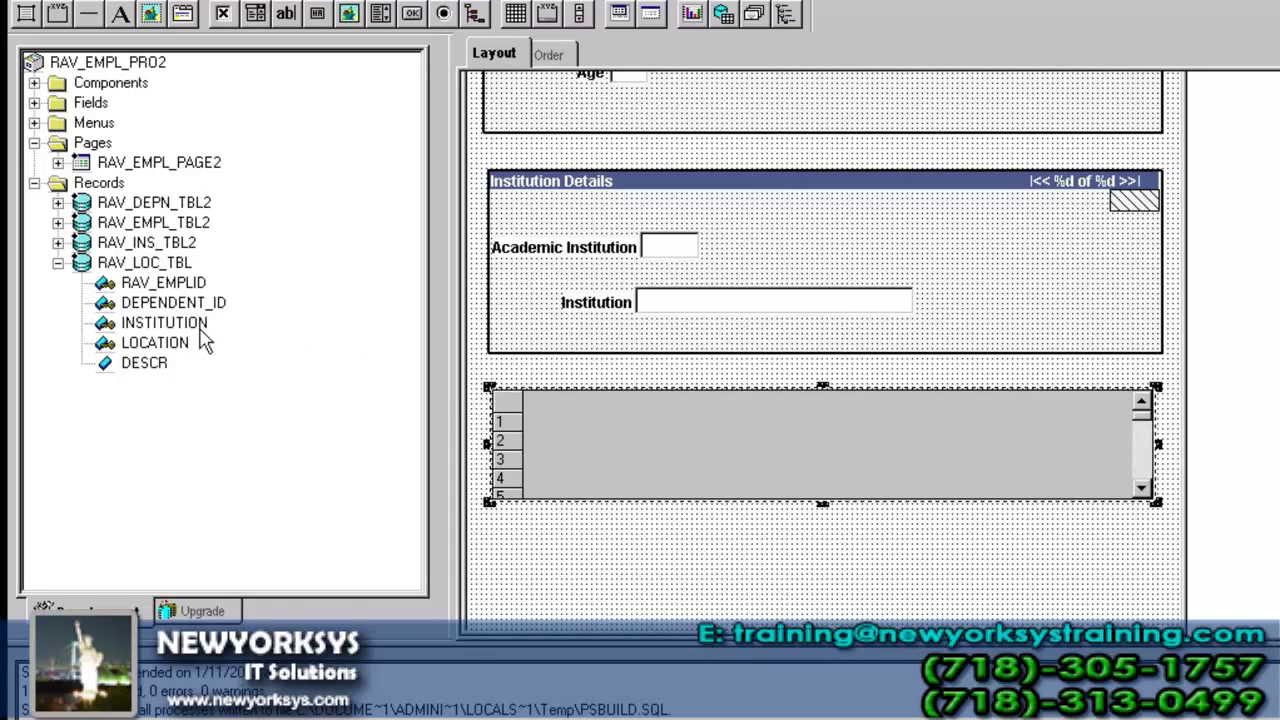
left_click(150, 326)
left_click_drag(148, 326, 620, 466)
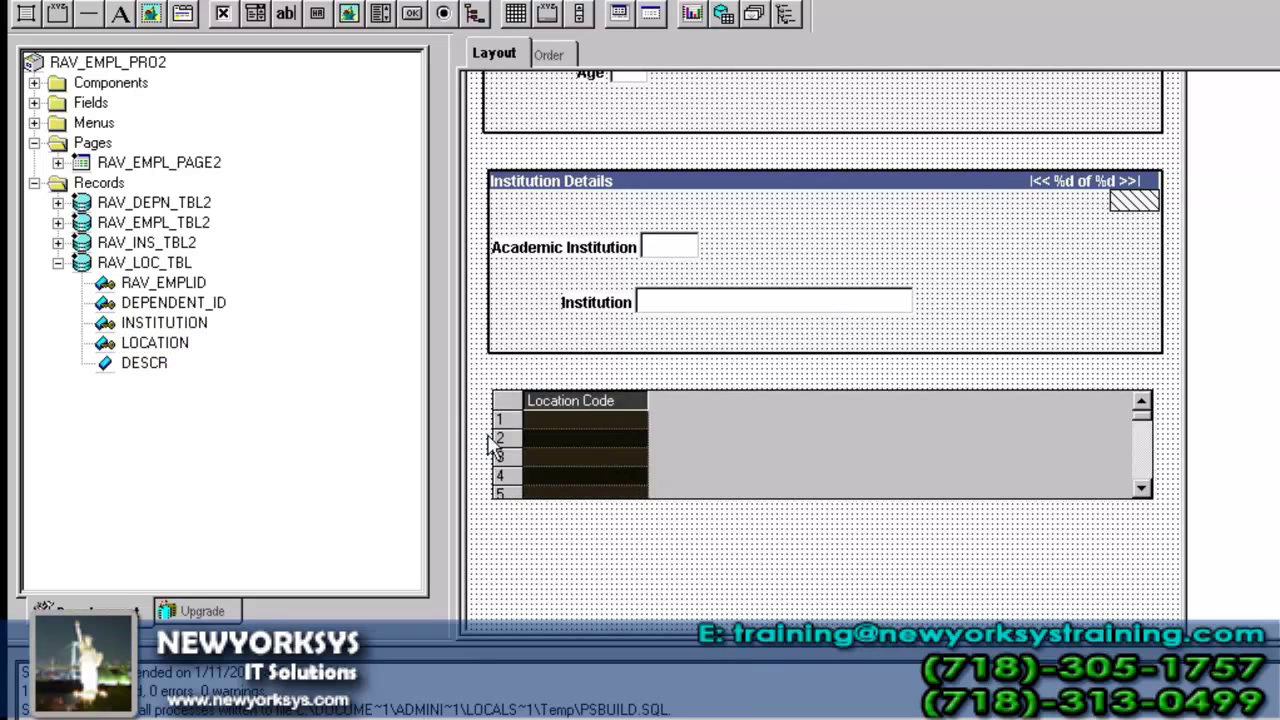
left_click_drag(144, 363, 733, 408)
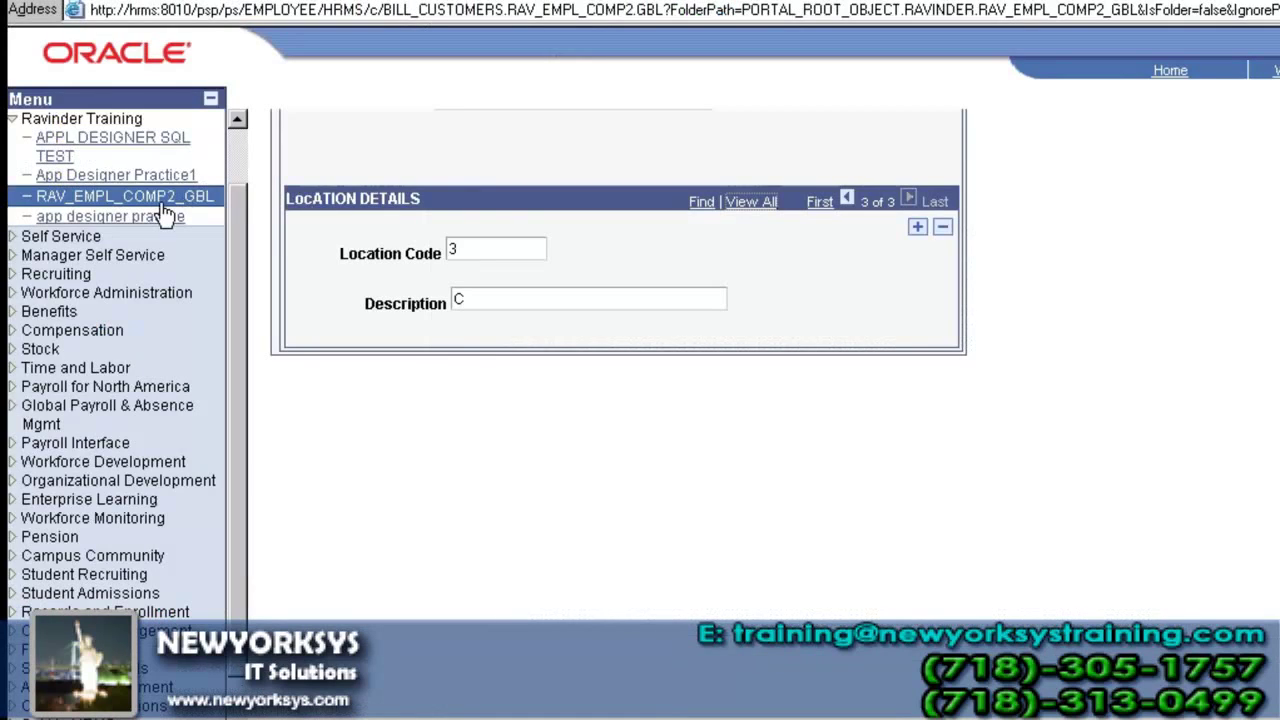
left_click(162, 205)
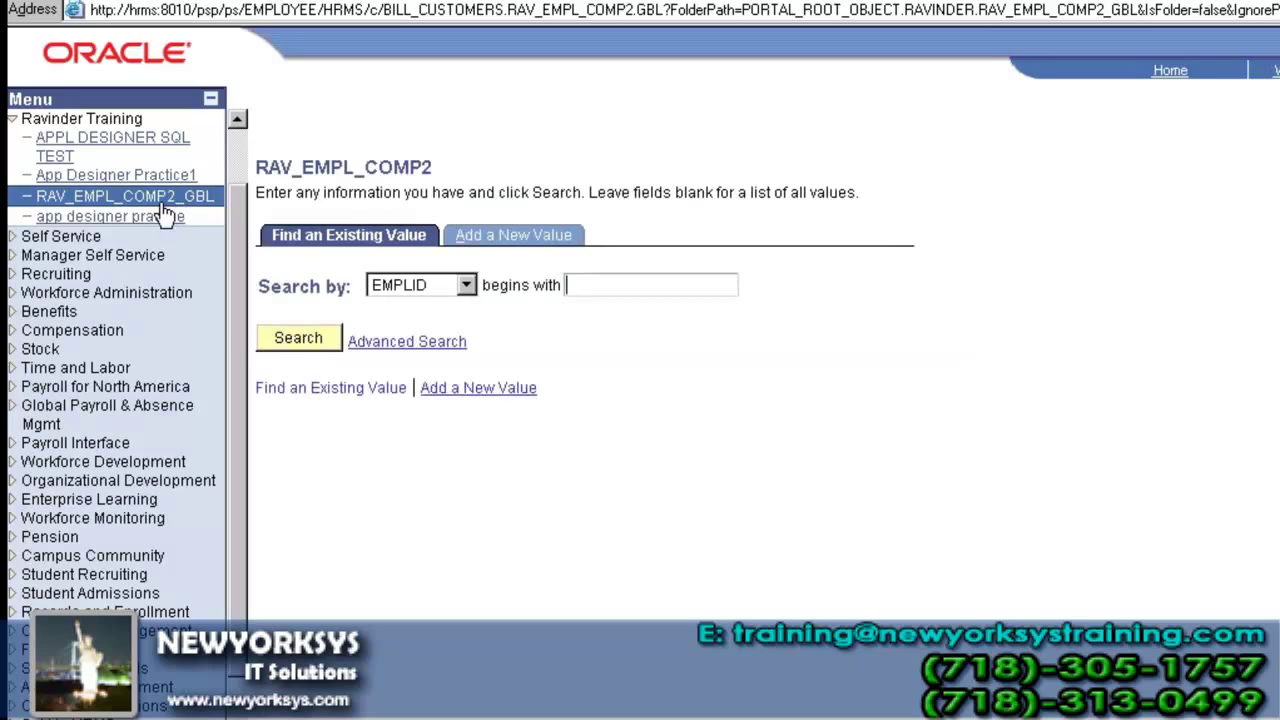
- Reopen employee 1 to check the Location Code/Description grid, then return to the layout
left_click(272, 342)
left_click(261, 461)
scroll(270, 475, "down", 5)
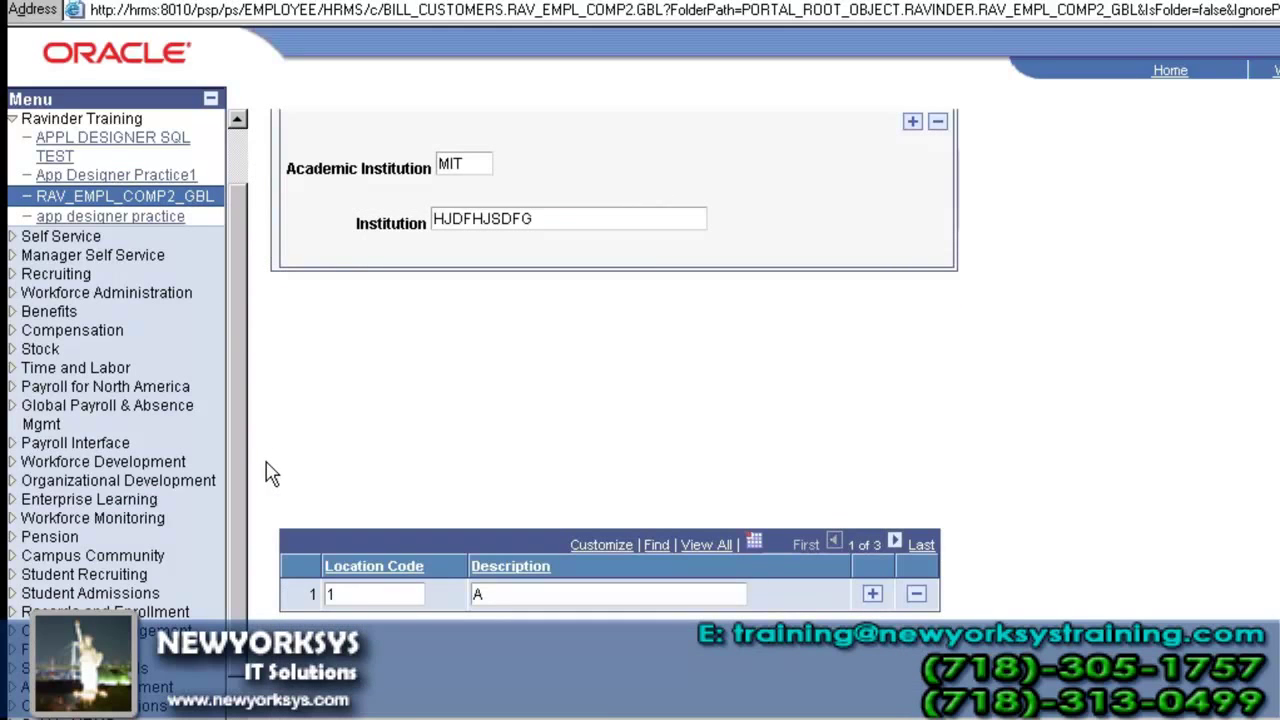
key("alt+Tab")
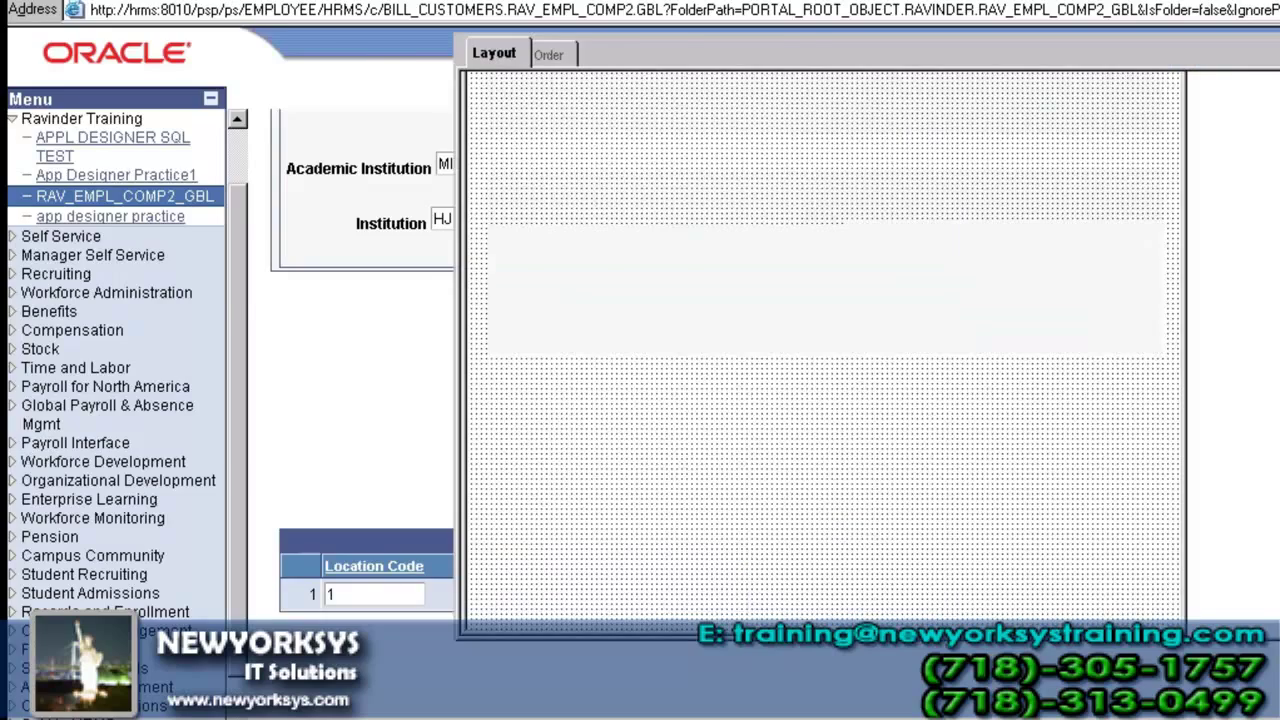
key("alt+Tab")
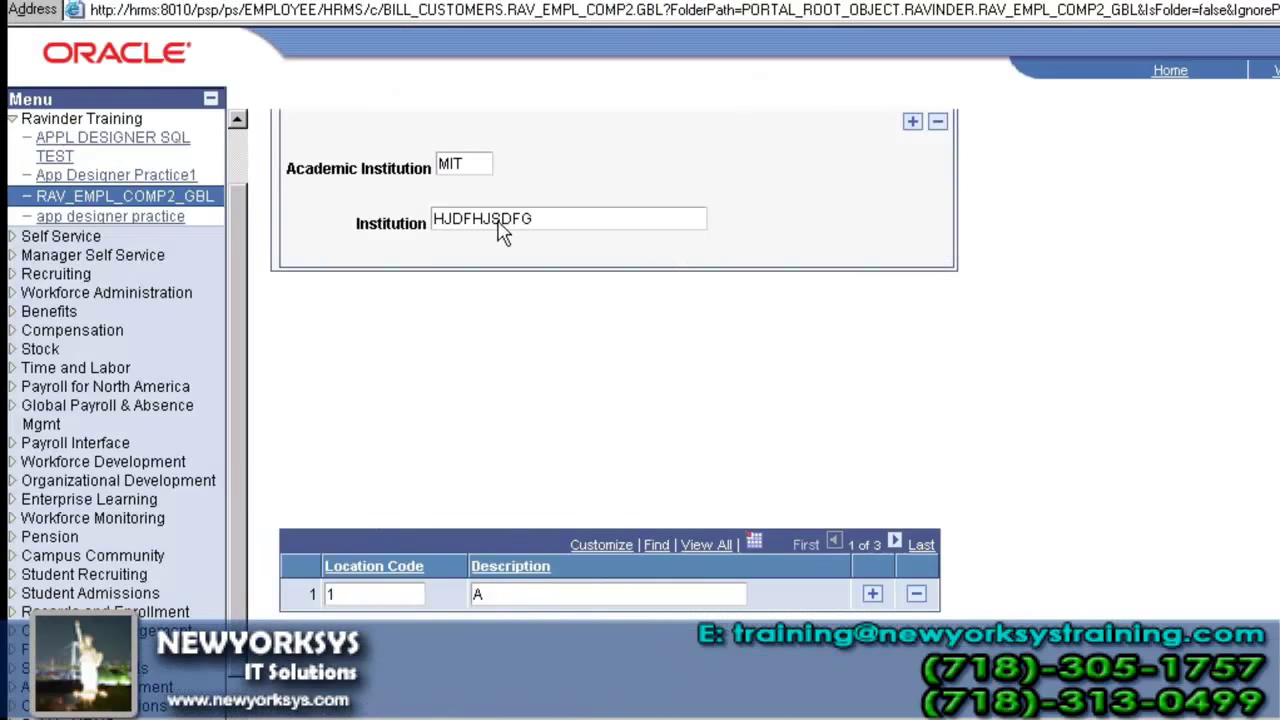
key("alt+Tab")
- Set the grid's occurs level to 3 and turn on a grid title
double_click(506, 399)
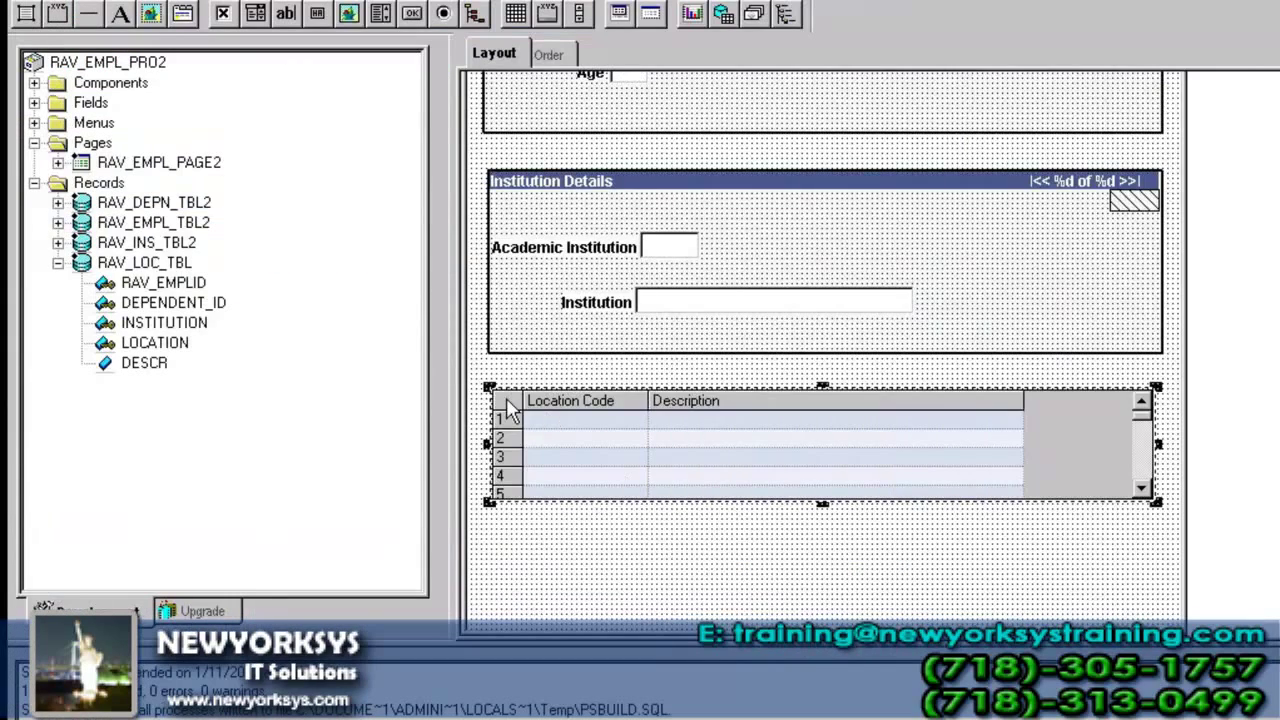
double_click(652, 227)
type("3")
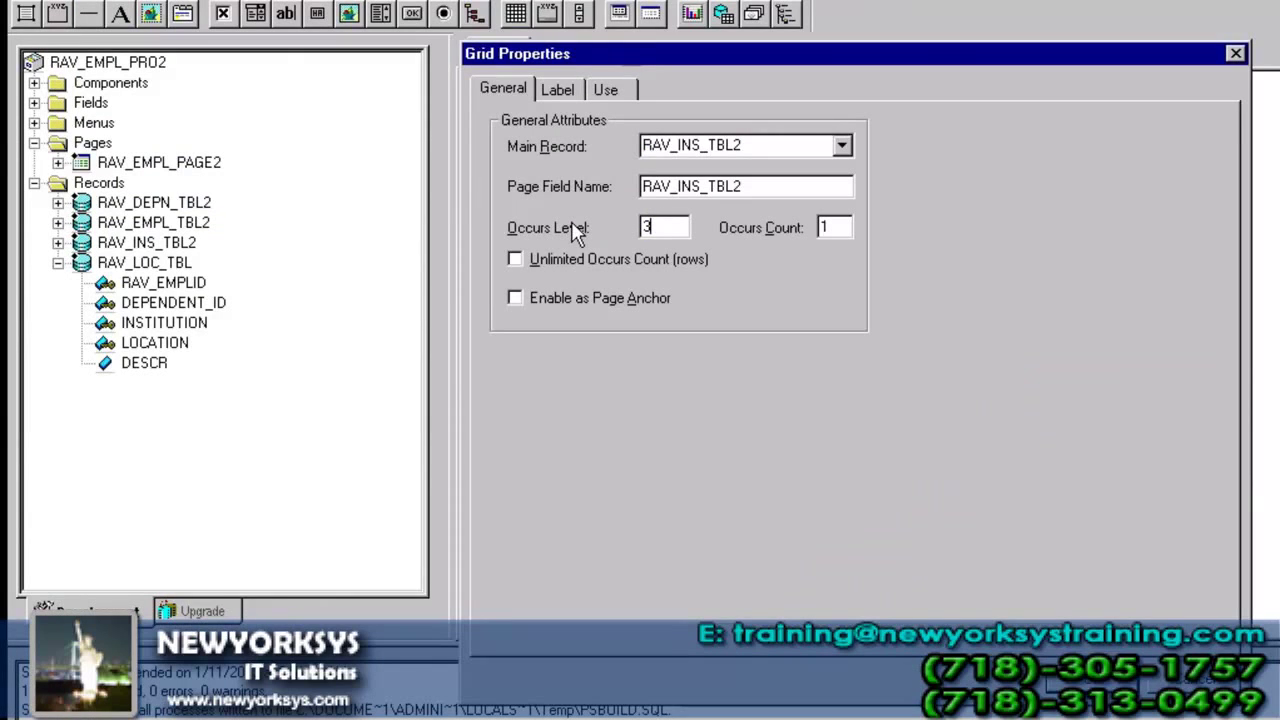
left_click(557, 89)
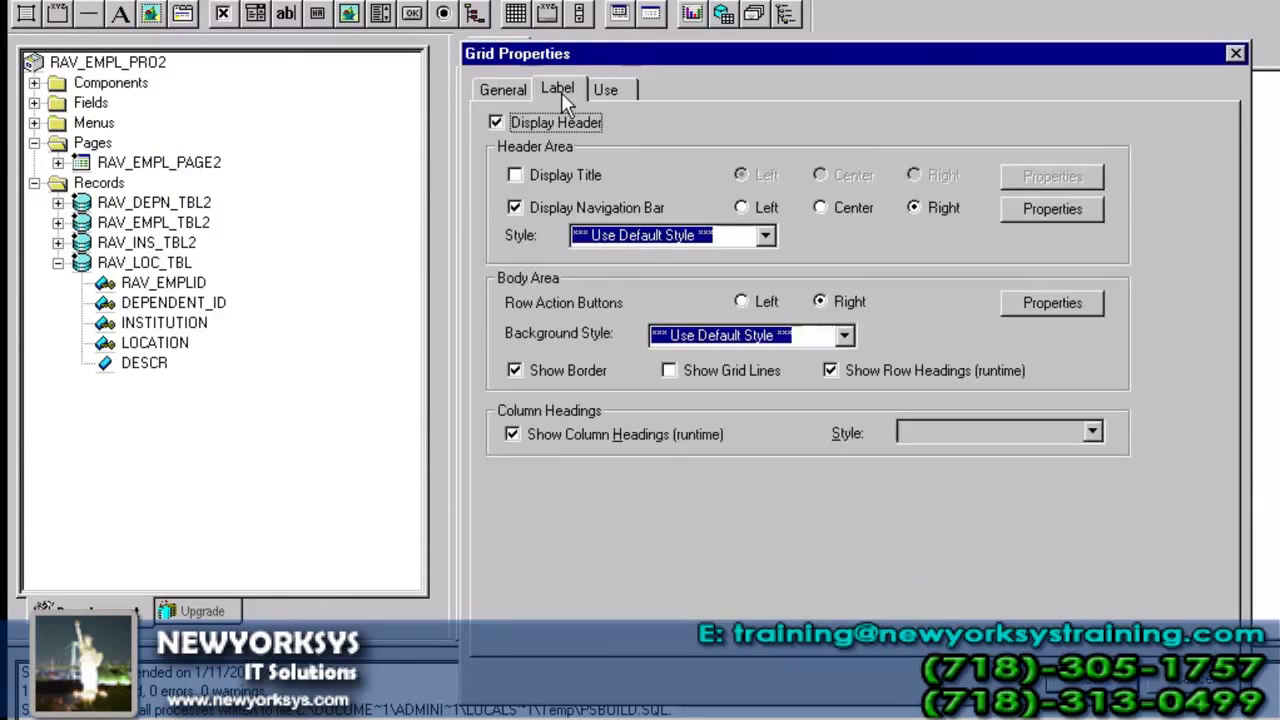
left_click(565, 174)
- Change the grid title from 'Grid' to 'Location details' and confirm the grid properties
left_click(1062, 210)
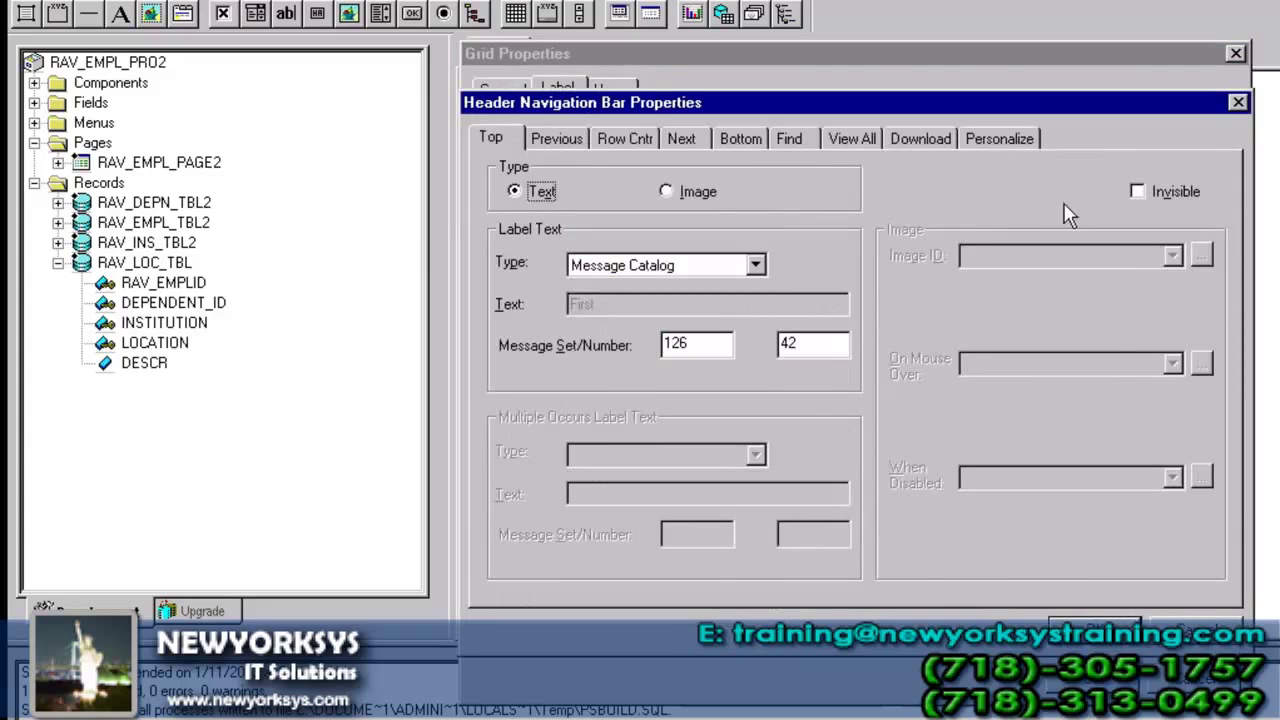
left_click(1237, 103)
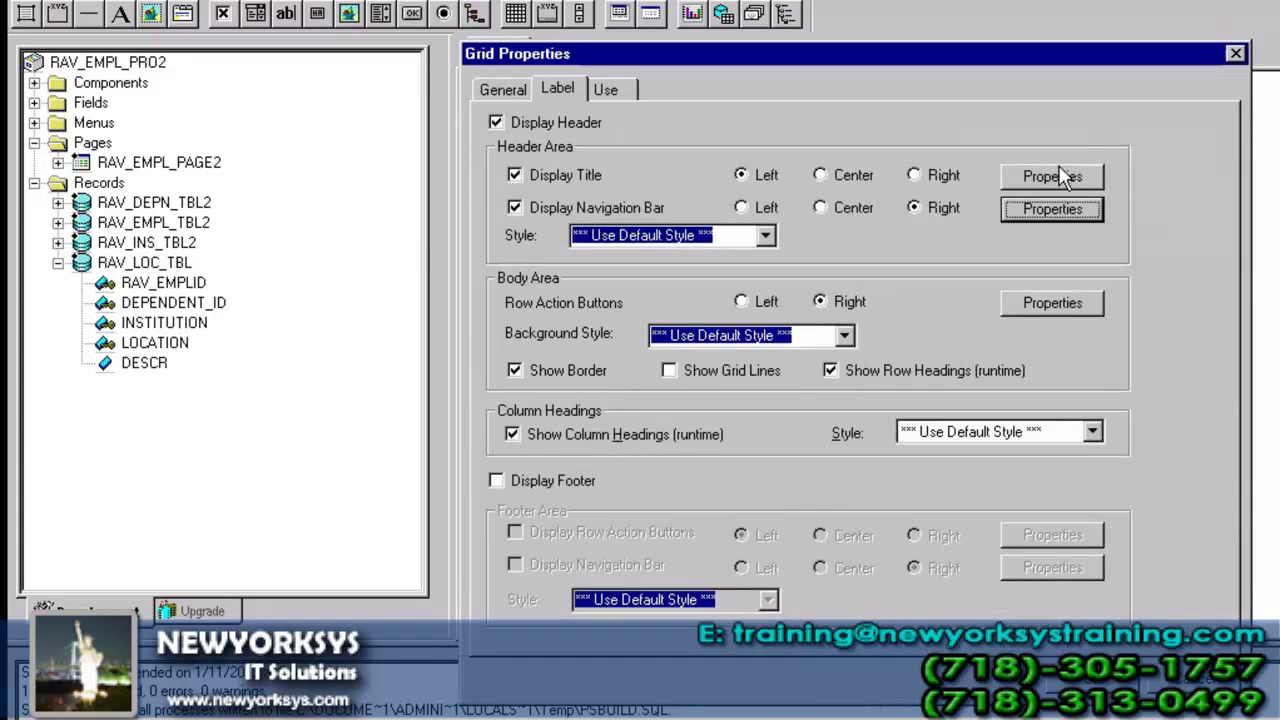
left_click(1052, 176)
left_click_drag(700, 300, 434, 300)
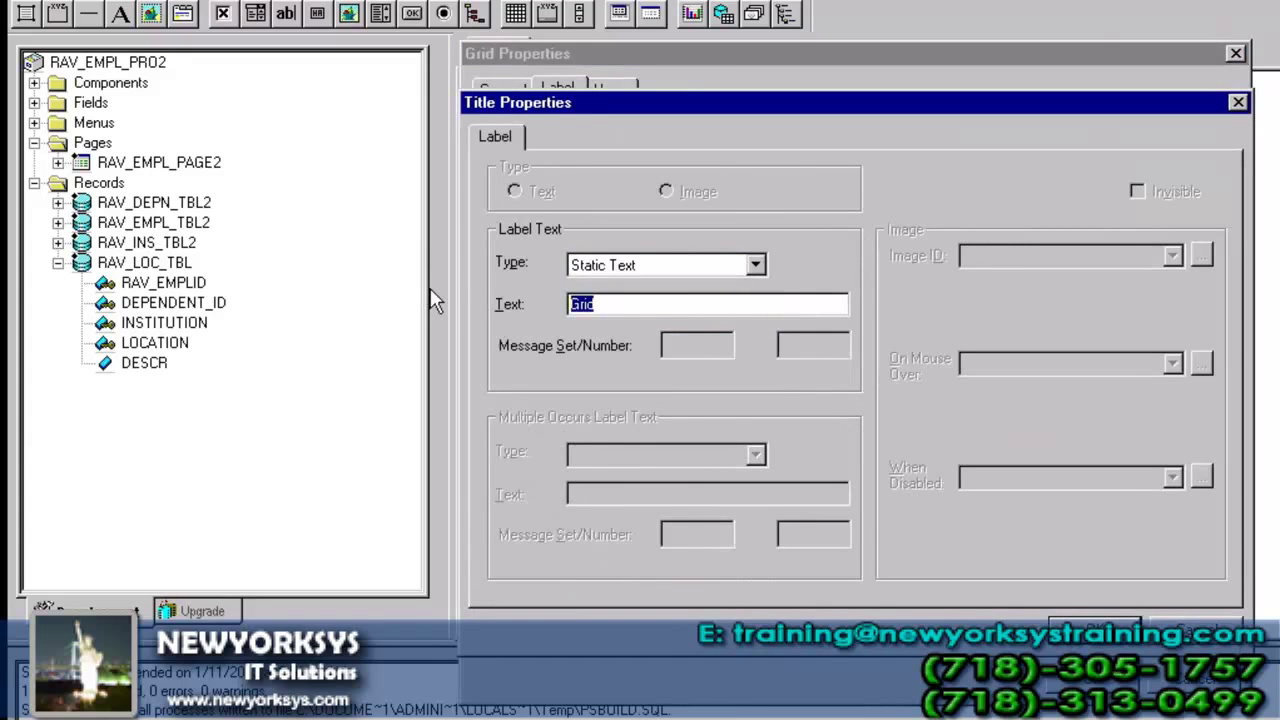
key("Caps_Lock")
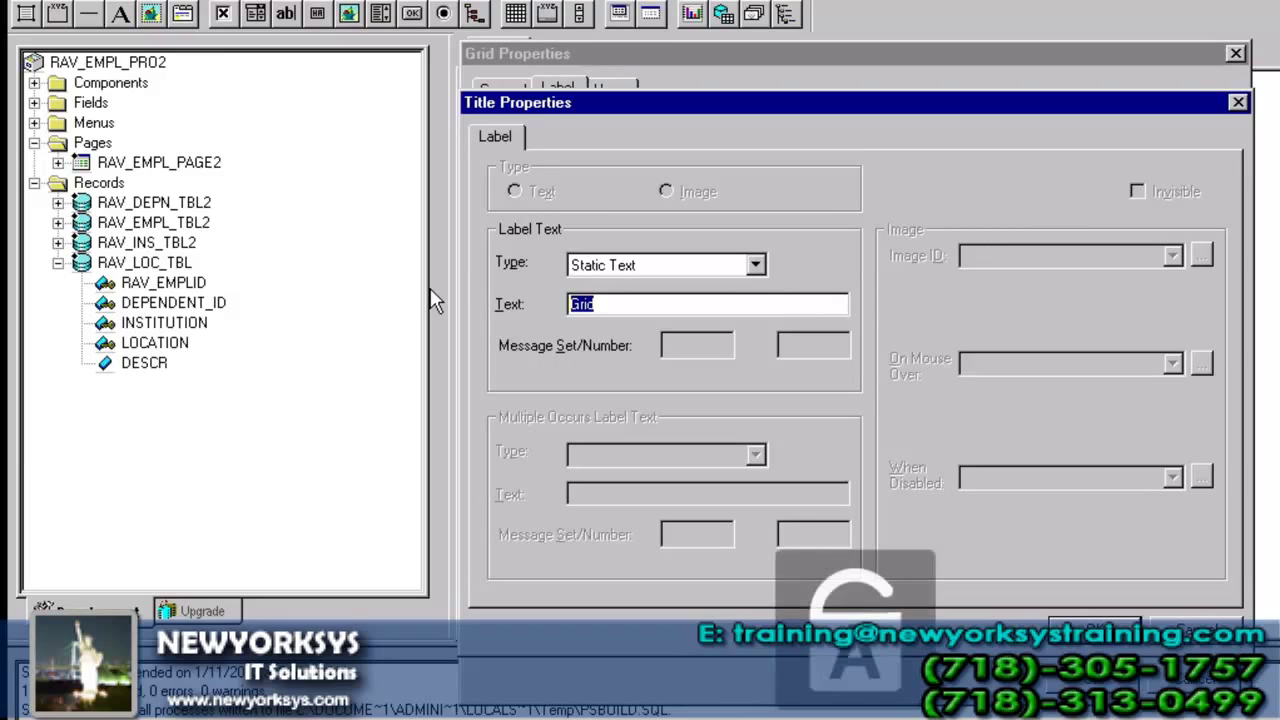
type("L")
key("Caps_Lock")
type("oc")
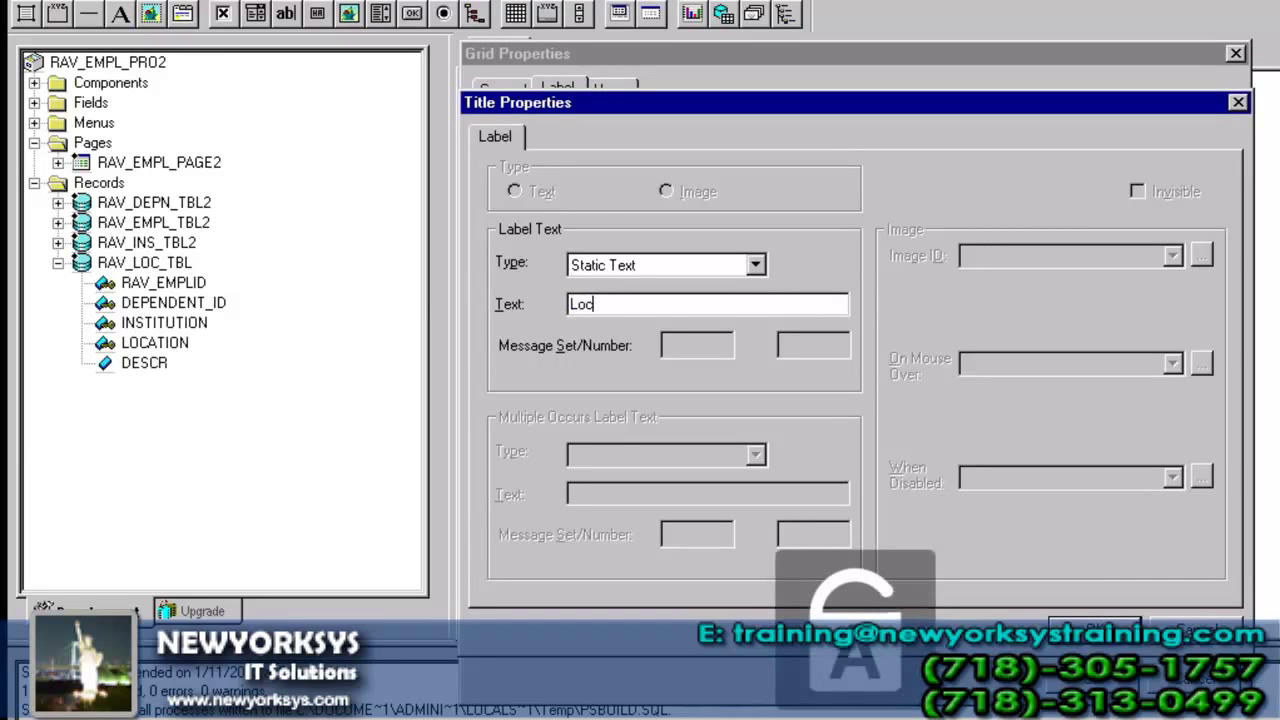
type("ation details")
key("Return")
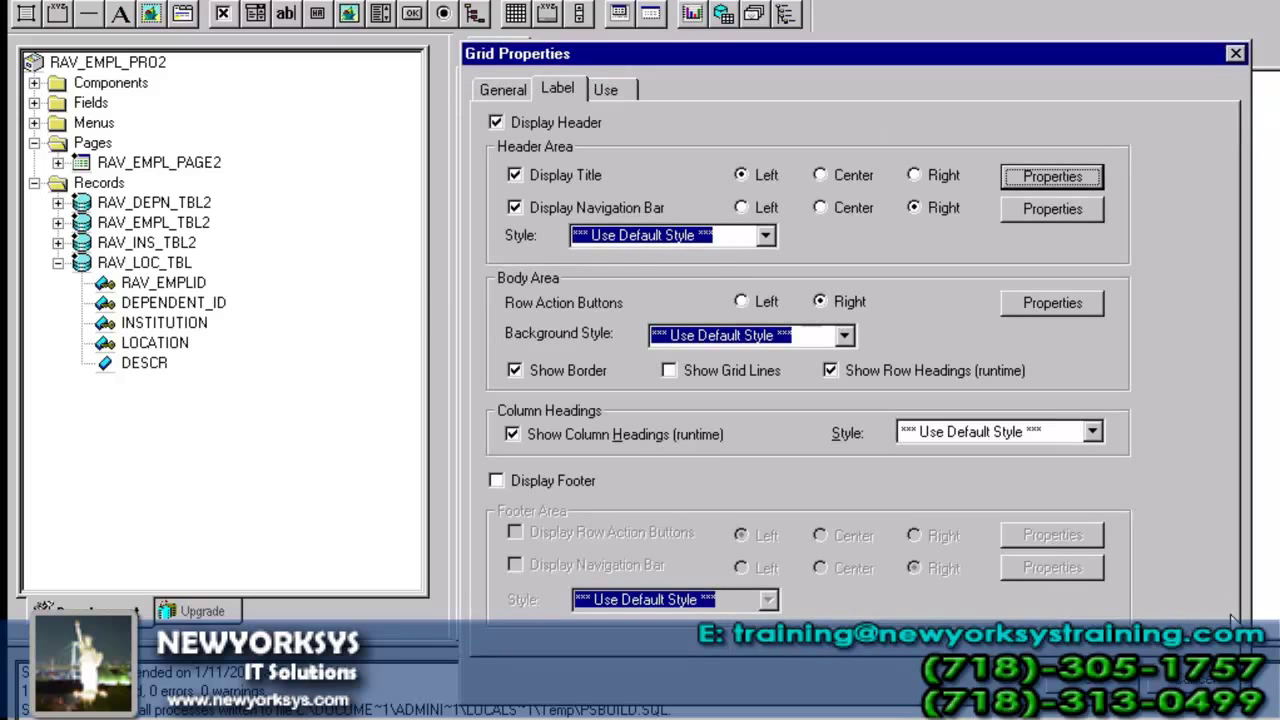
left_click(1083, 681)
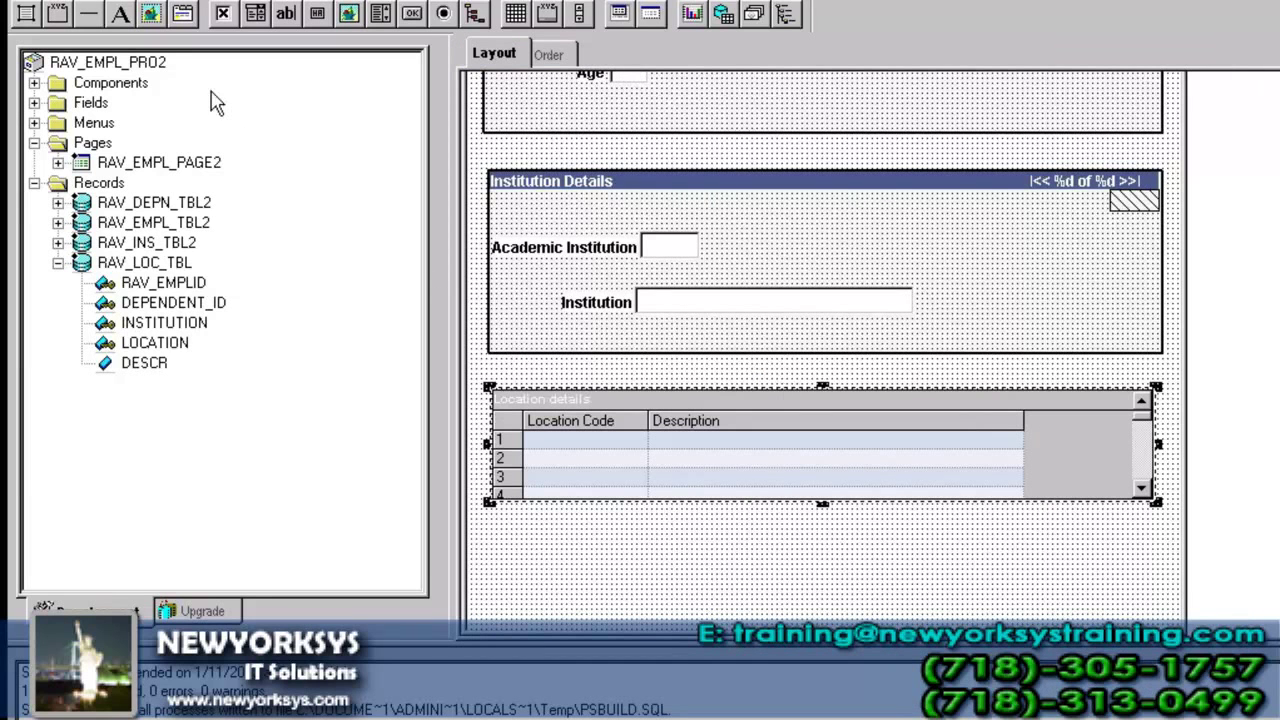
- Open employee 1 from the RAV_EMPL_COMP2_GBL search and select location code 1 in the grid
key("alt+Tab")
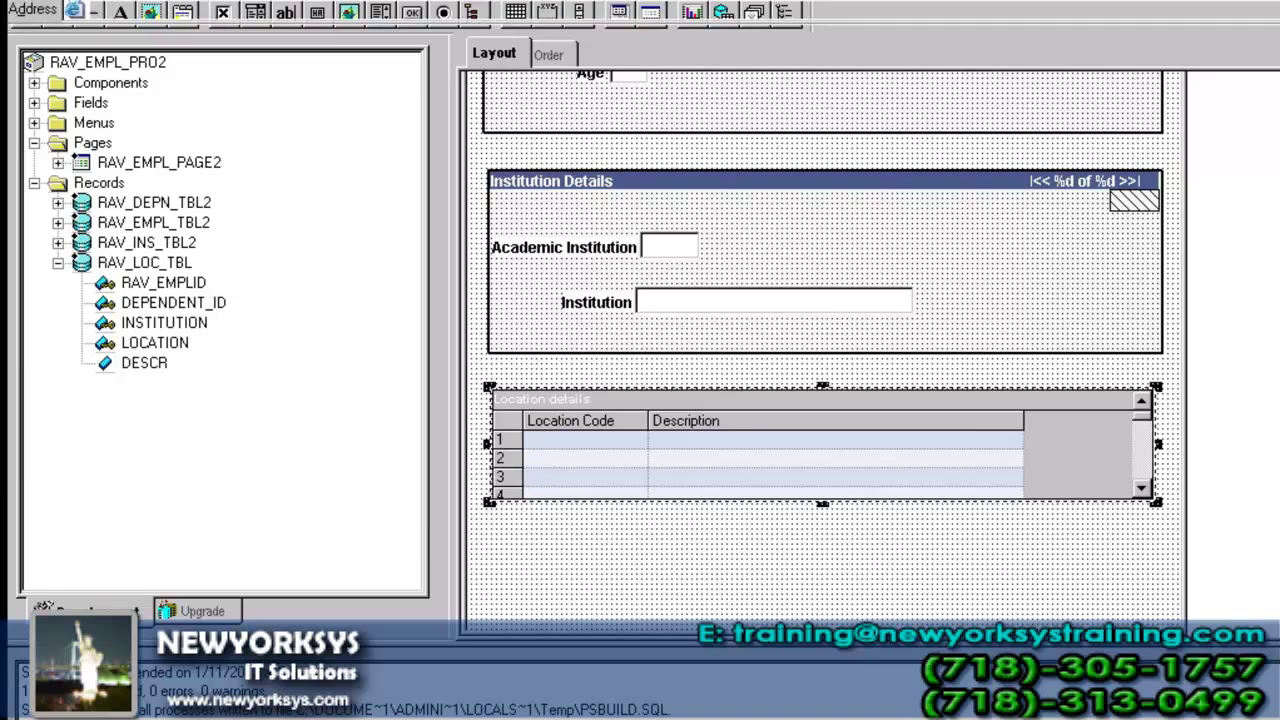
left_click(173, 200)
left_click(323, 337)
left_click(263, 461)
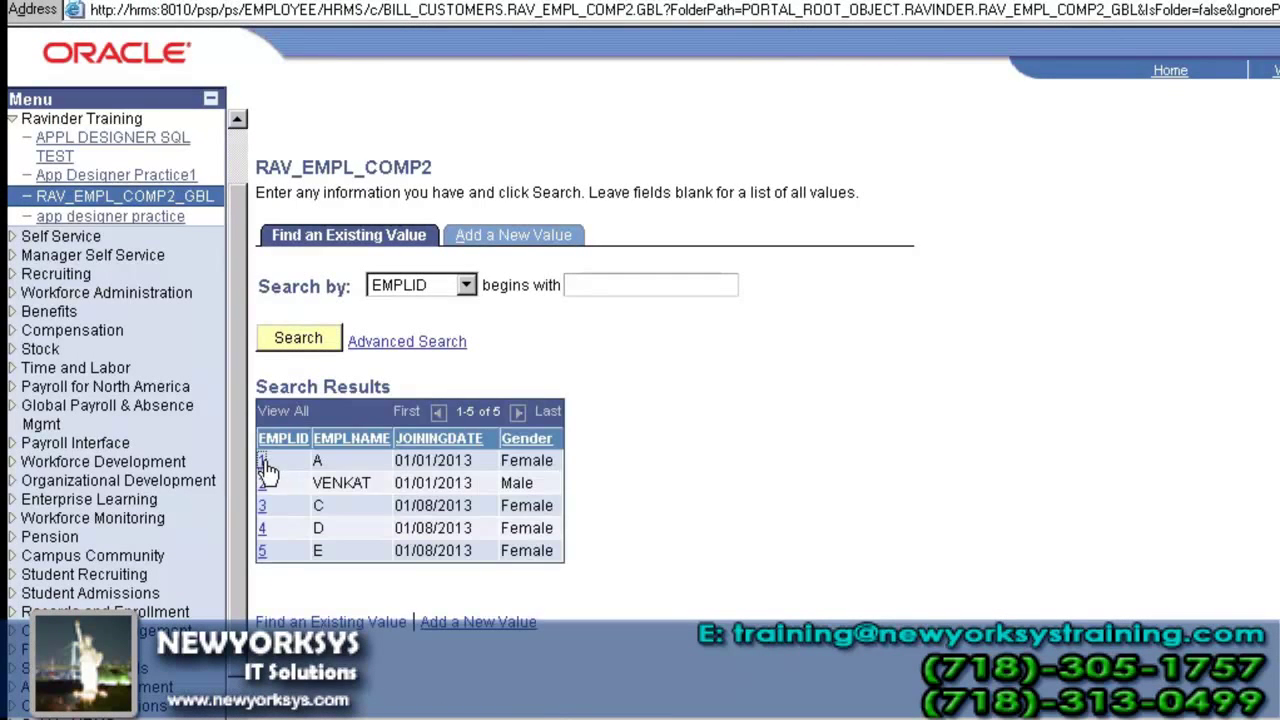
scroll(268, 475, "down", 5)
scroll(268, 475, "down", 2)
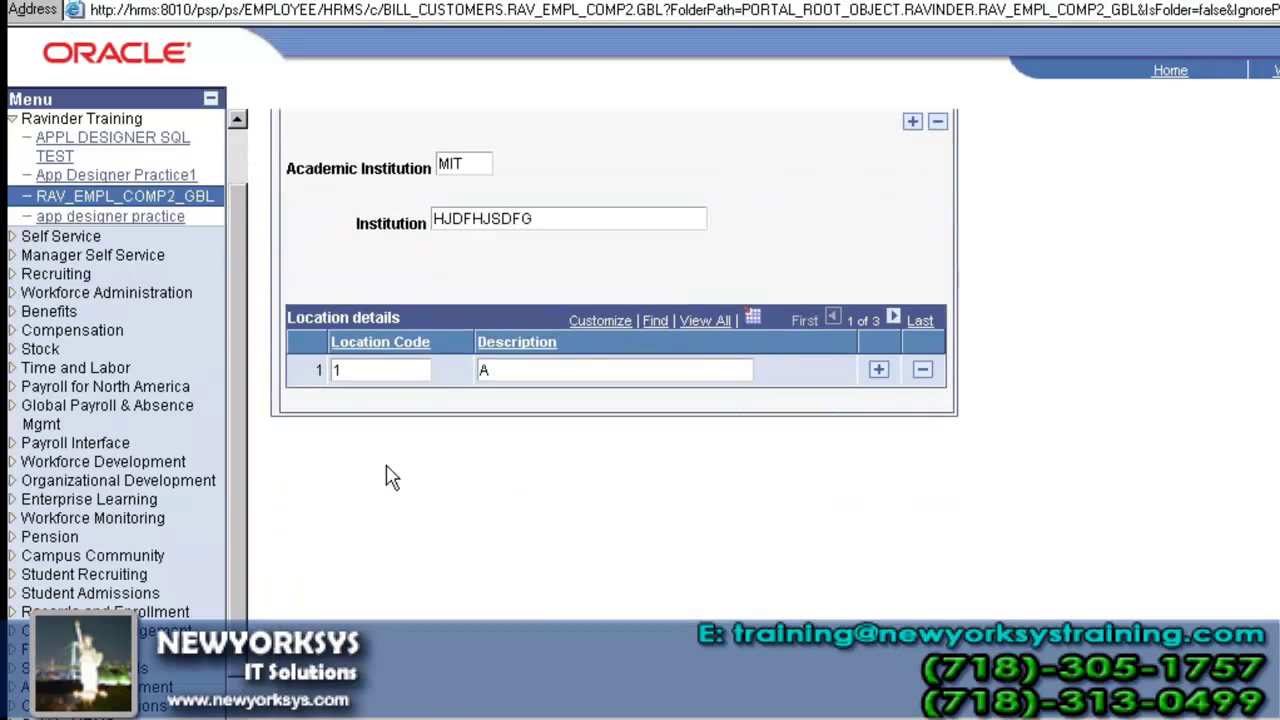
left_click(398, 376)
double_click(336, 374)
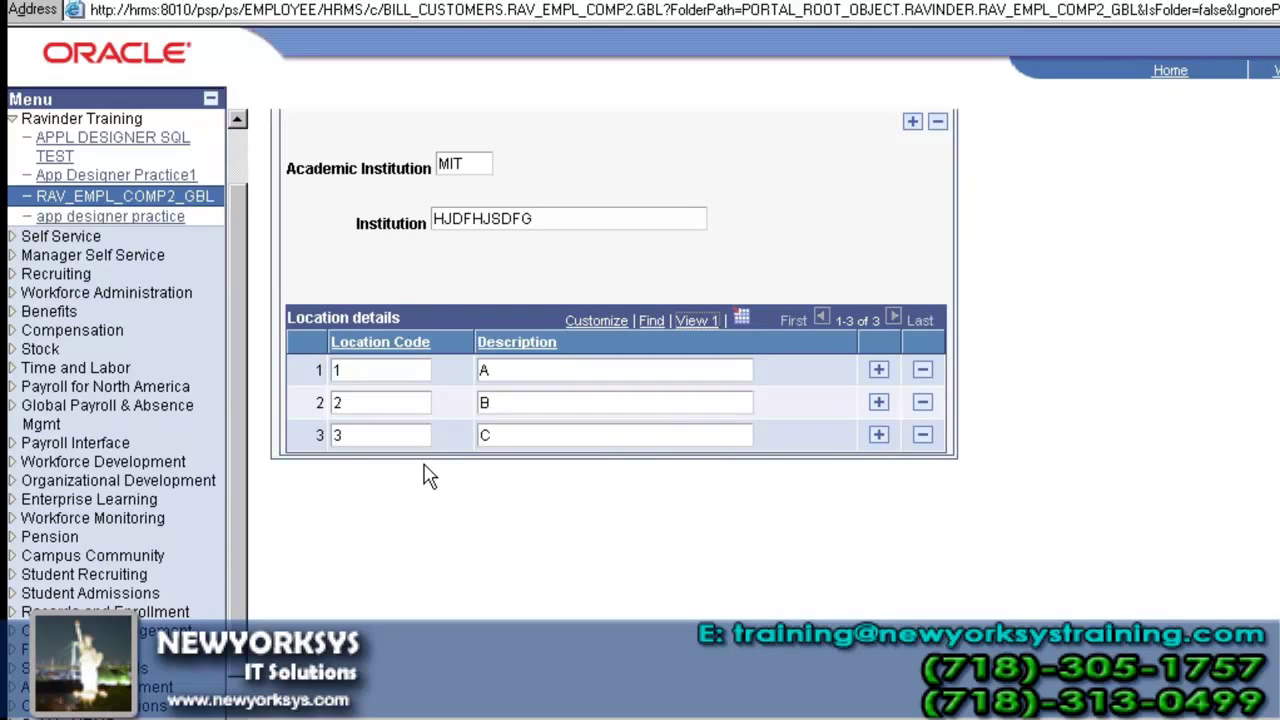
- Reload the search, reopen employee 1's record, and return to Application Designer
left_click(160, 196)
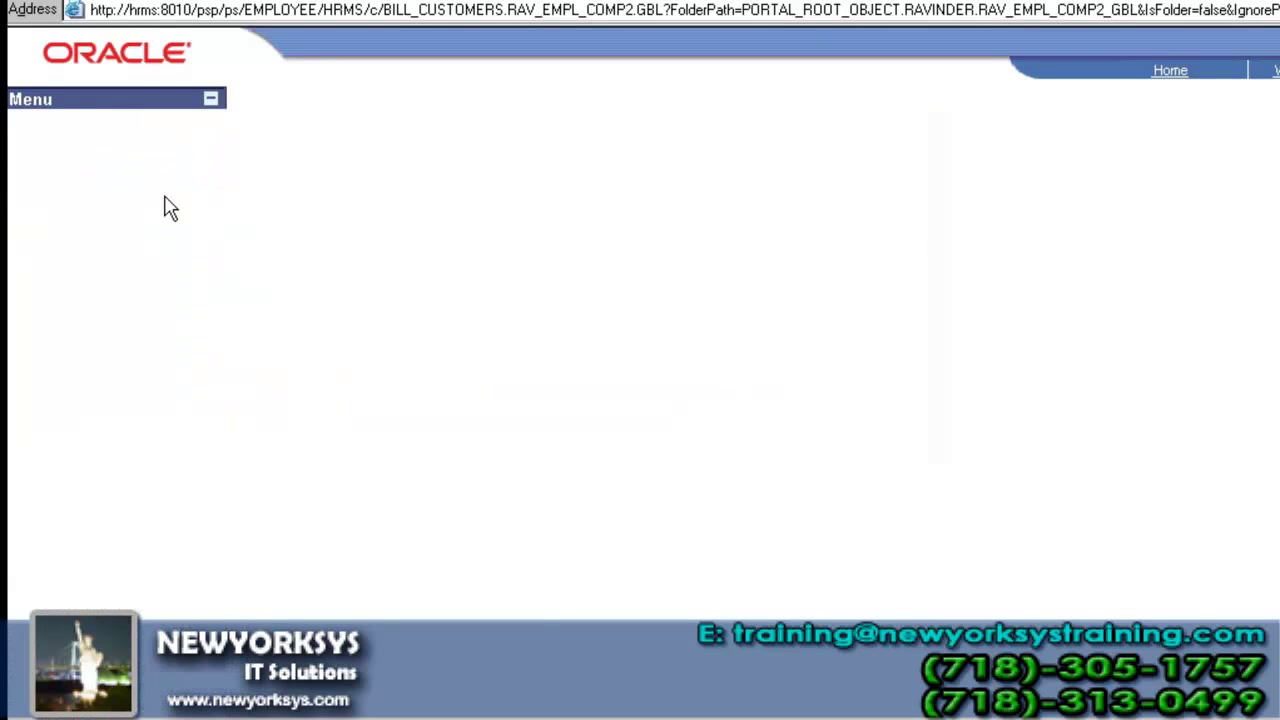
left_click(322, 338)
left_click(263, 462)
scroll(263, 465, "down", 3)
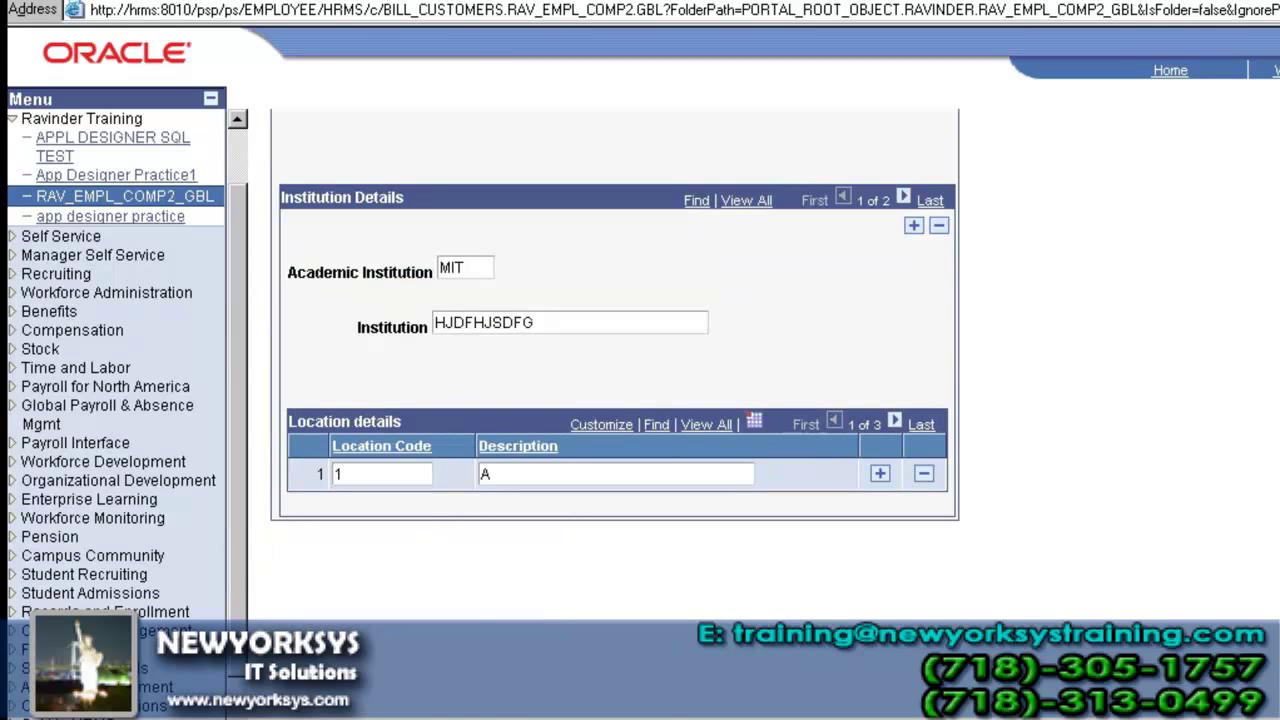
key("alt+Tab")
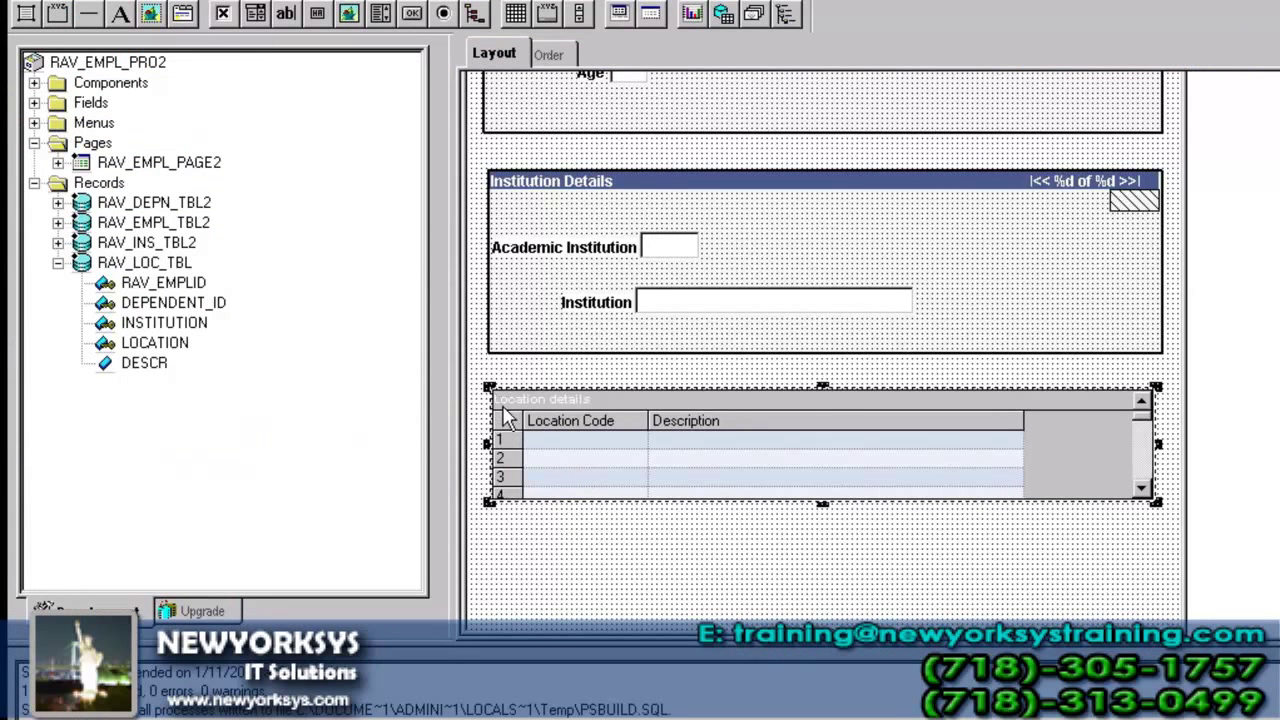
- Change the Location details grid's occurs count from 1 to unlimited rows and confirm
double_click(505, 418)
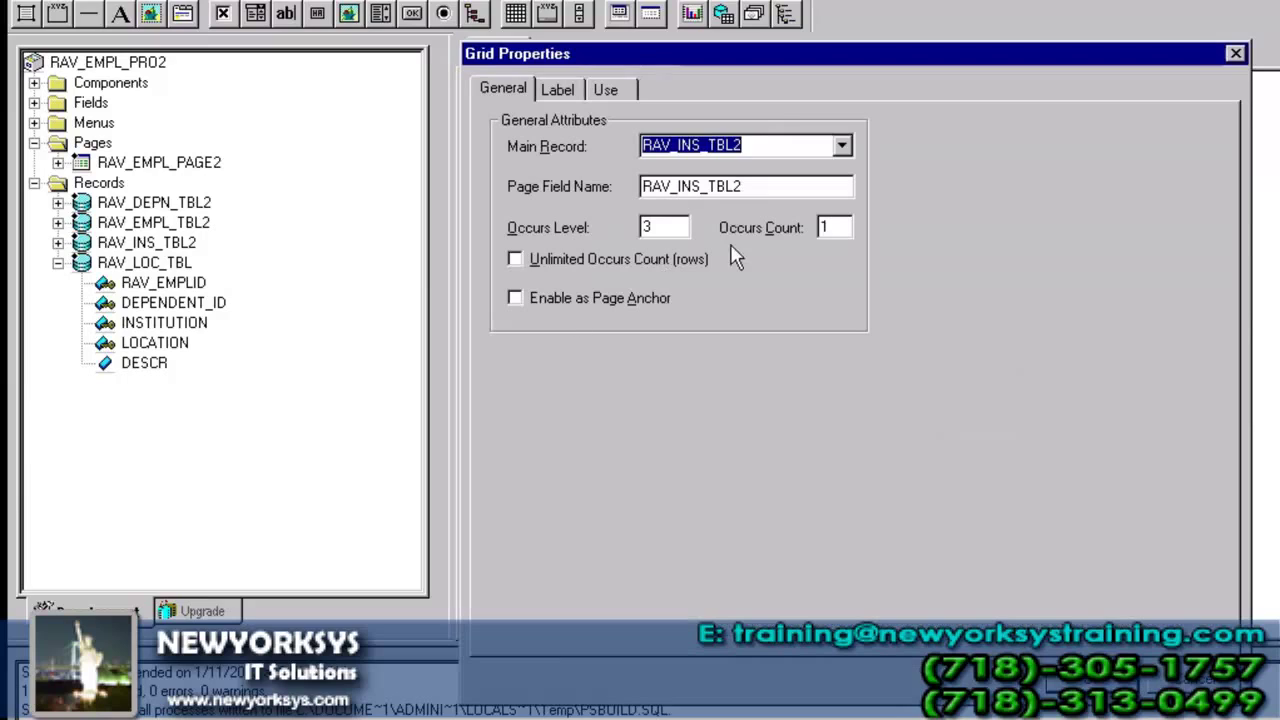
left_click(830, 228)
left_click_drag(830, 228, 770, 240)
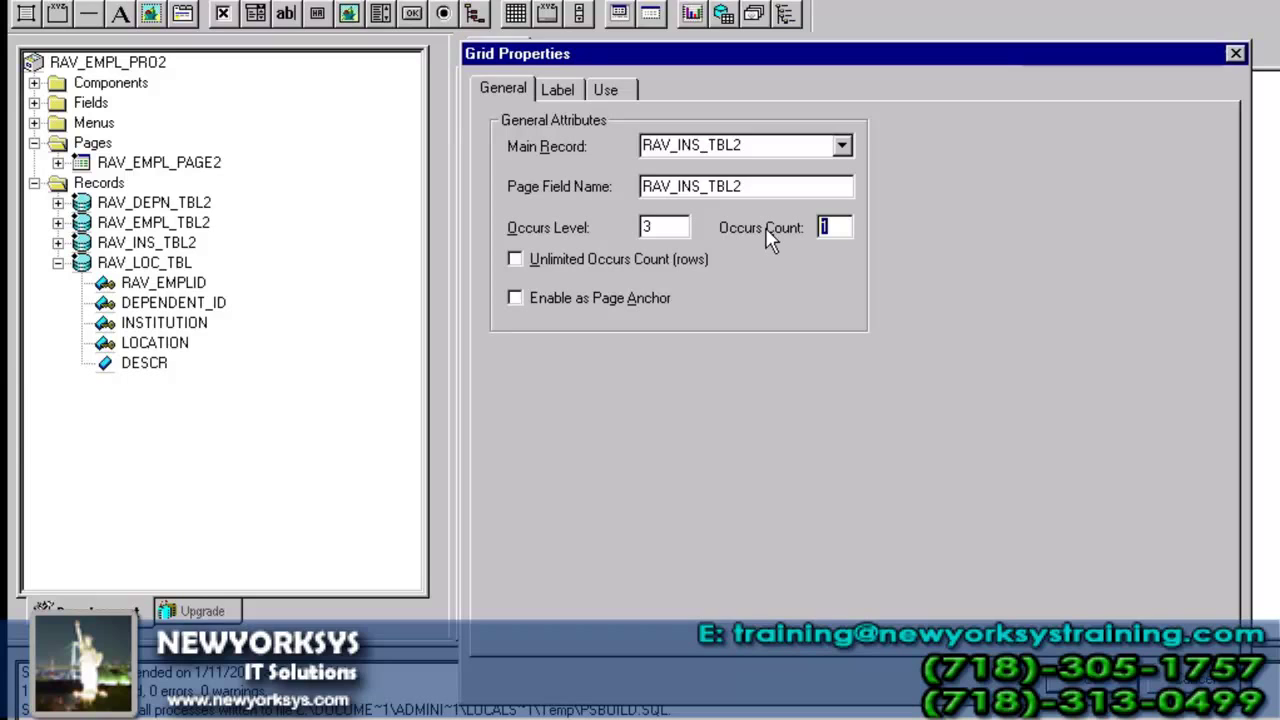
left_click(616, 258)
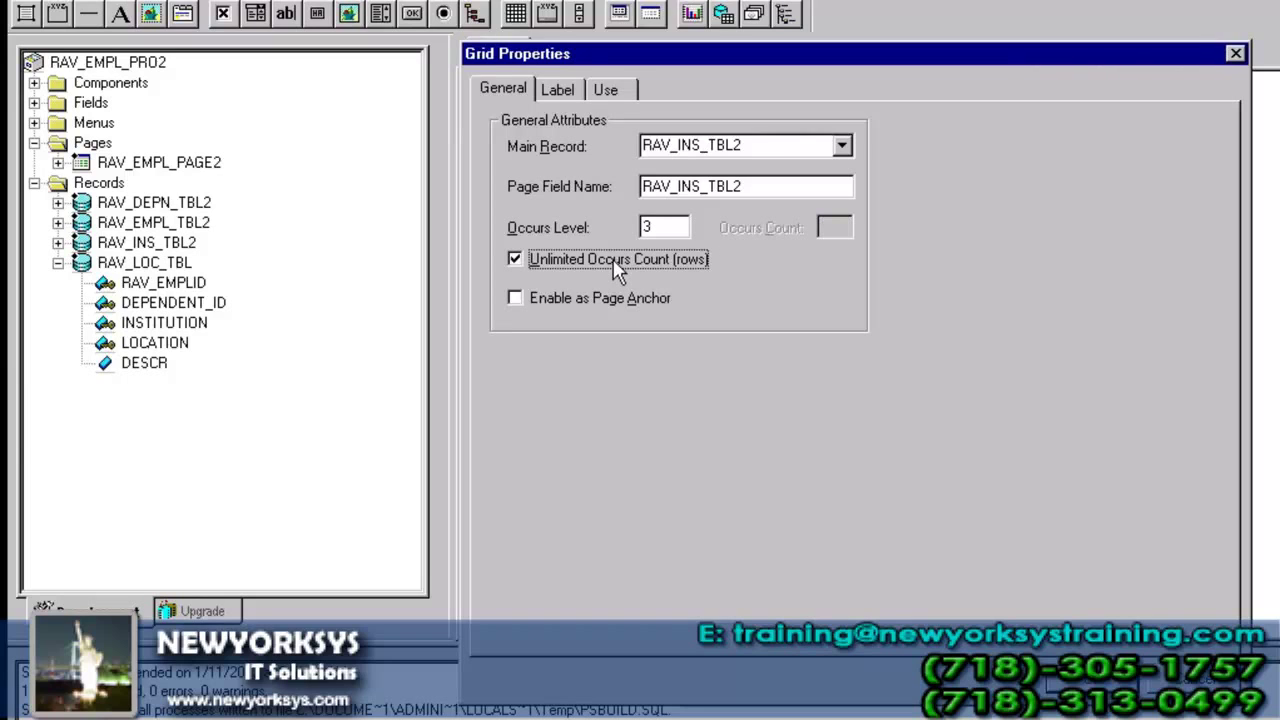
left_click(1057, 685)
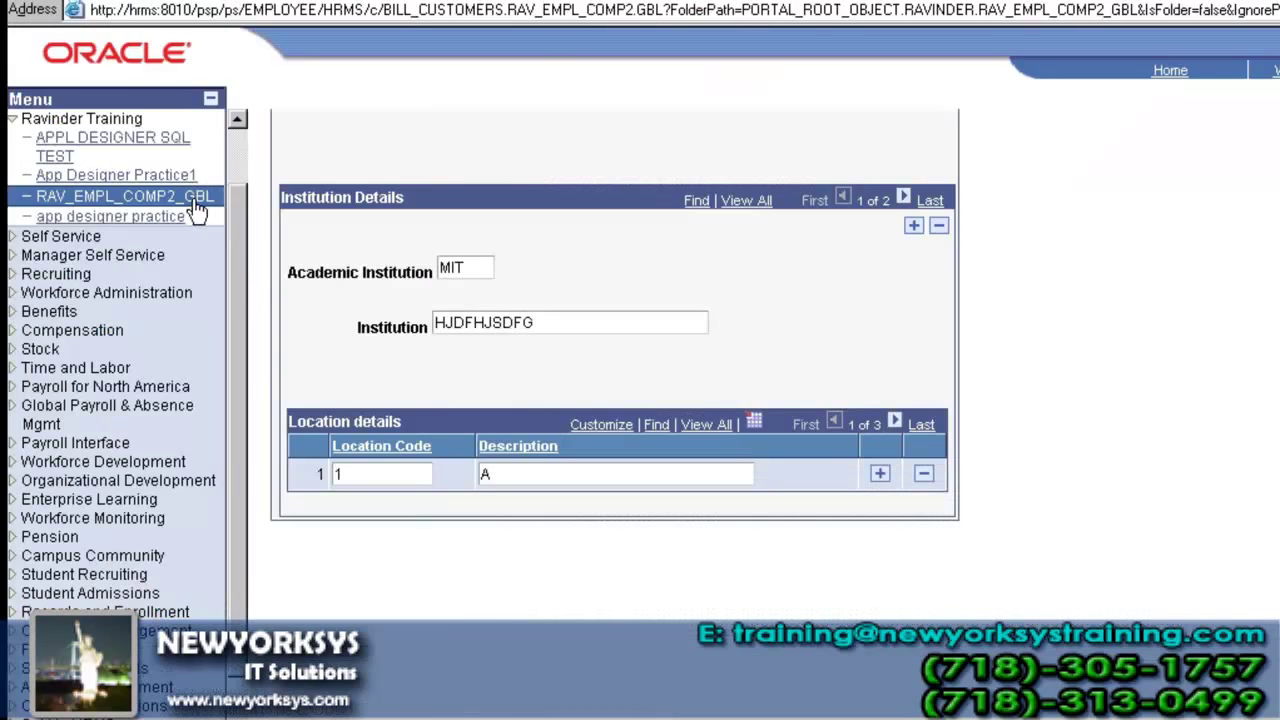
- Reload employee 1 in RAV_EMPL_COMP2_GBL to check Location details rows, then open Institution Details scroll properties
left_click(197, 203)
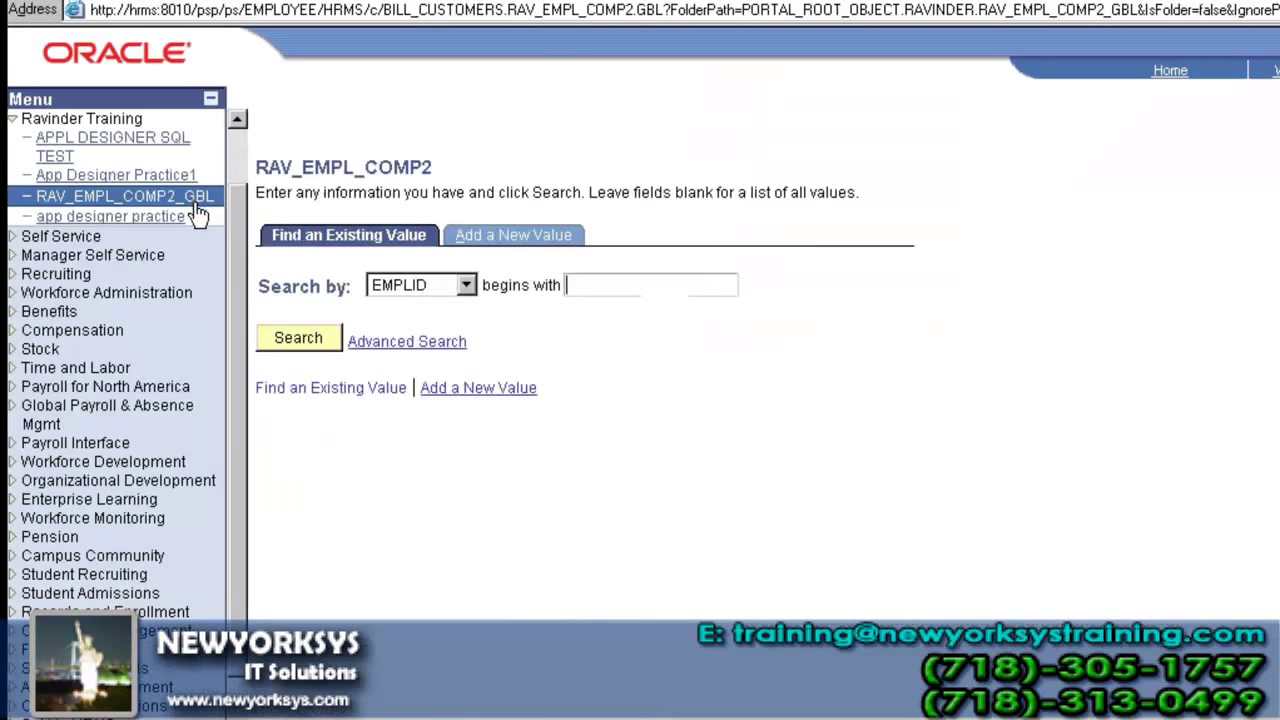
left_click(297, 338)
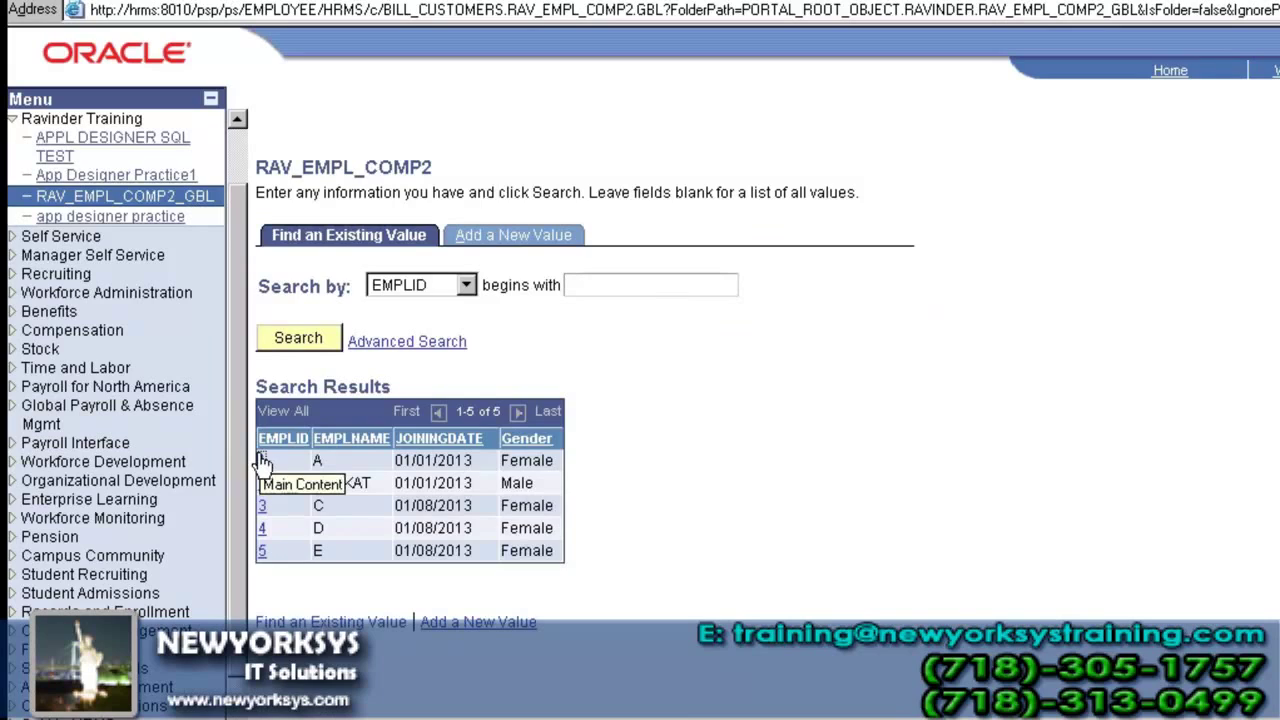
left_click(262, 460)
scroll(423, 468, "down", 5)
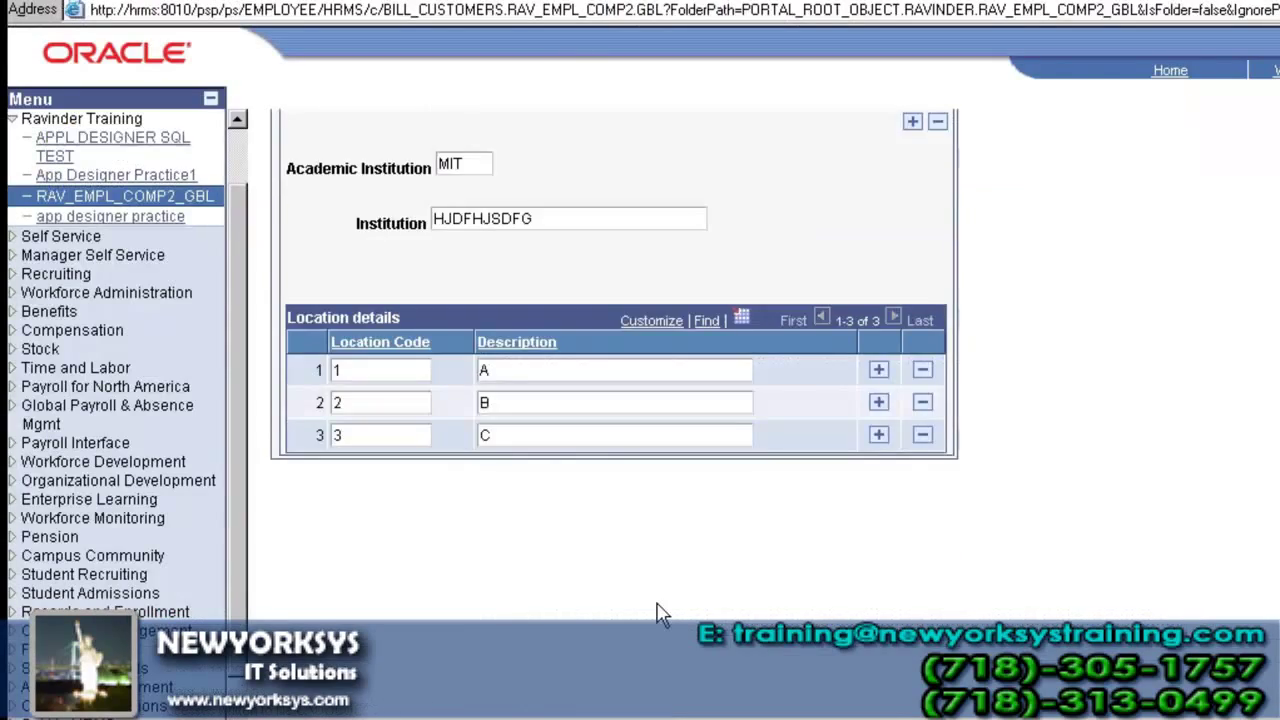
scroll(657, 610, "up", 5)
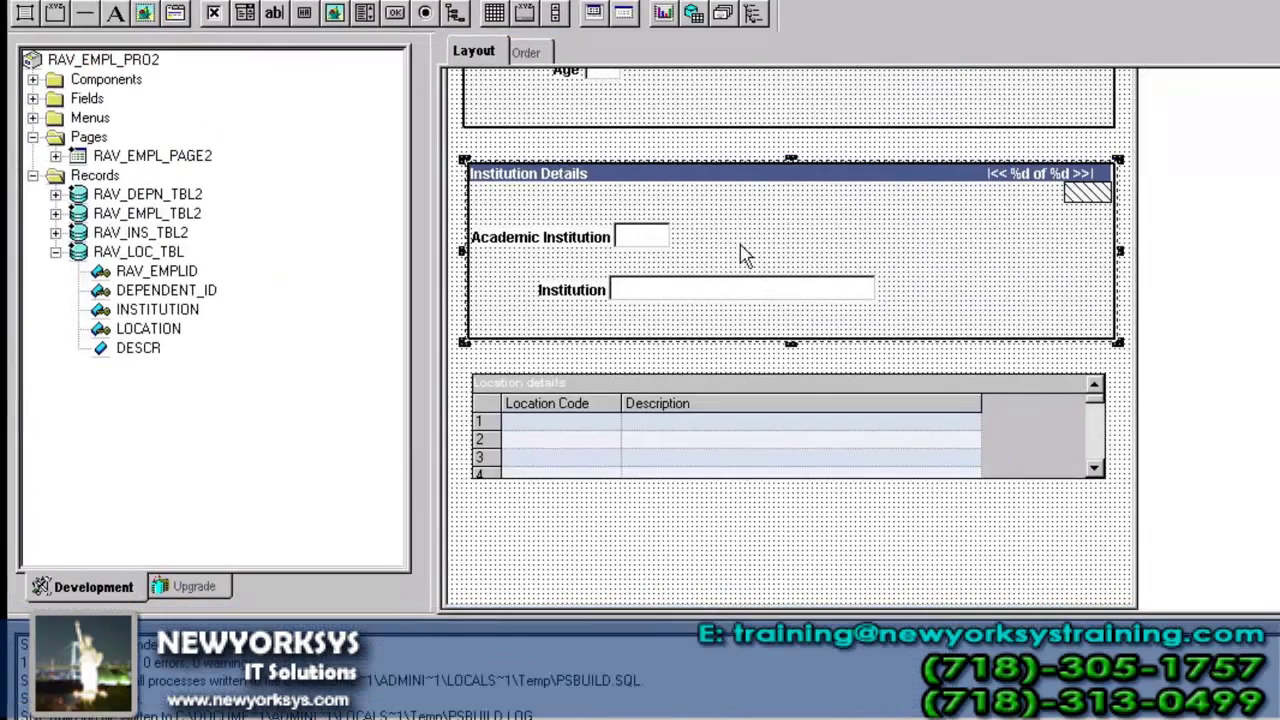
double_click(740, 251)
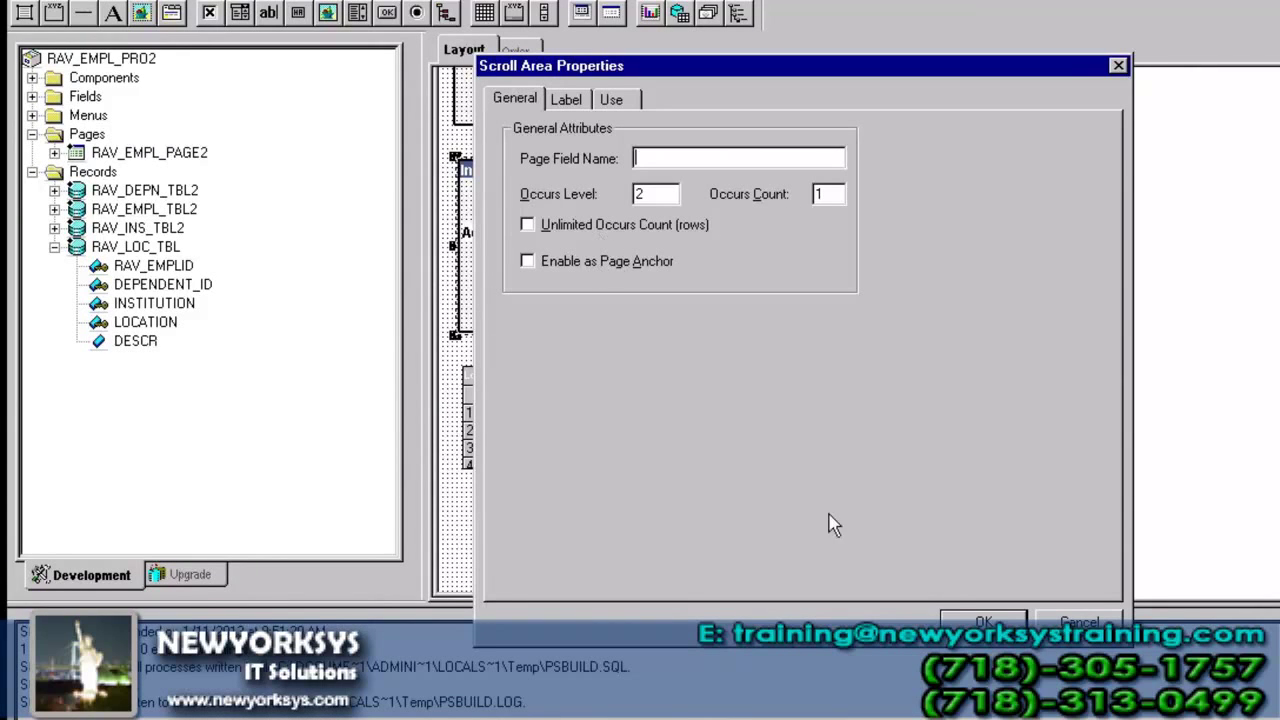
- Leave Institution Details unchanged and give the Dependent Details scroll area an unlimited occurs count
key("Return")
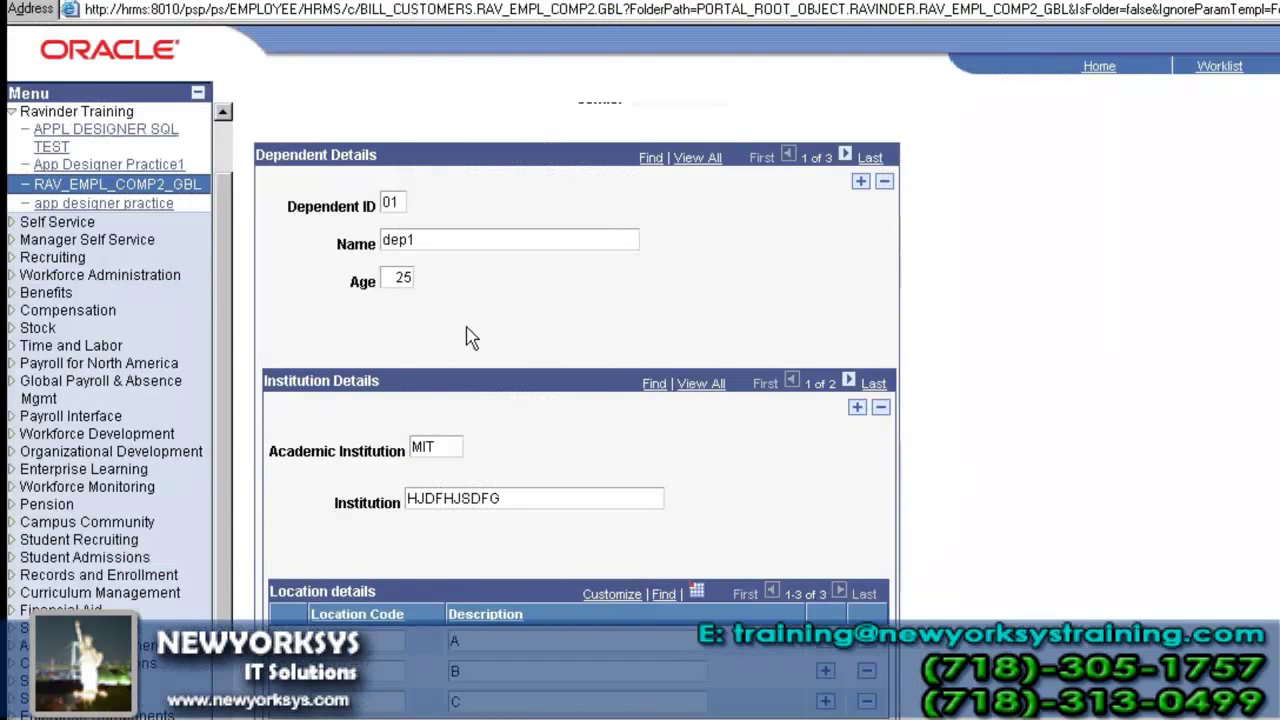
scroll(470, 338, "up", 2)
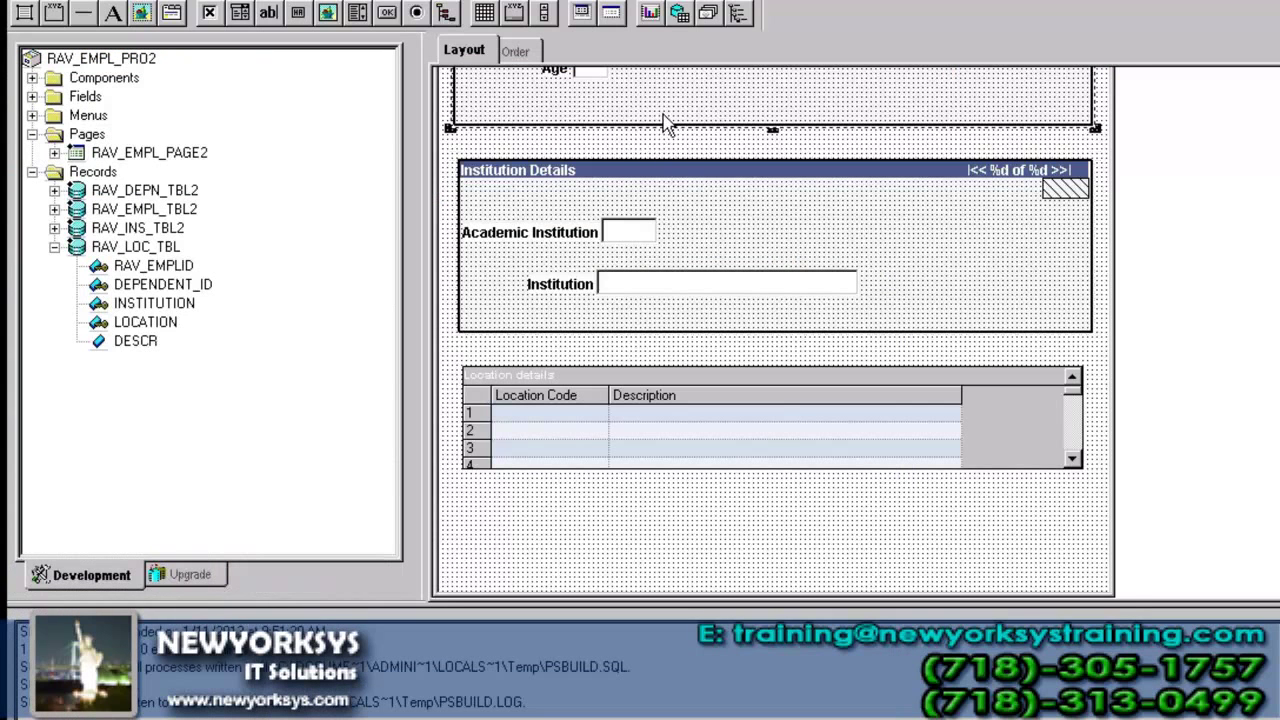
double_click(663, 115)
left_click(579, 266)
left_click(634, 224)
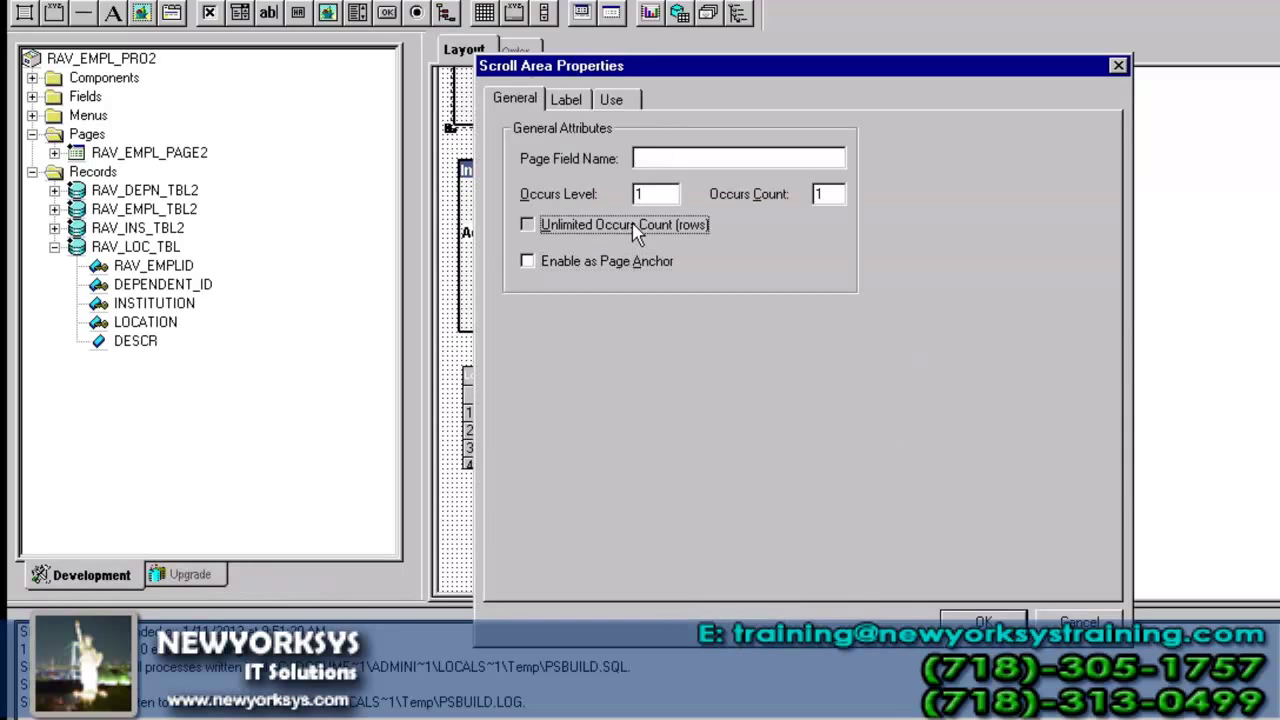
left_click(1012, 640)
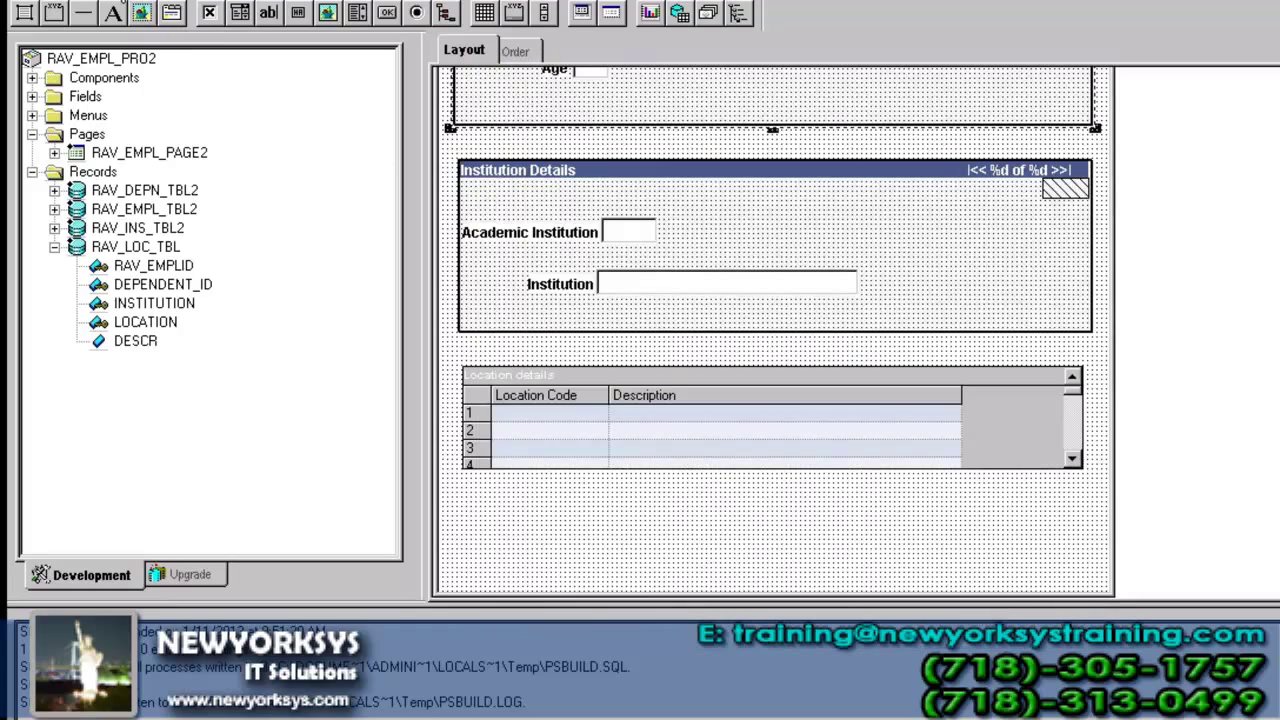
key("alt+Tab")
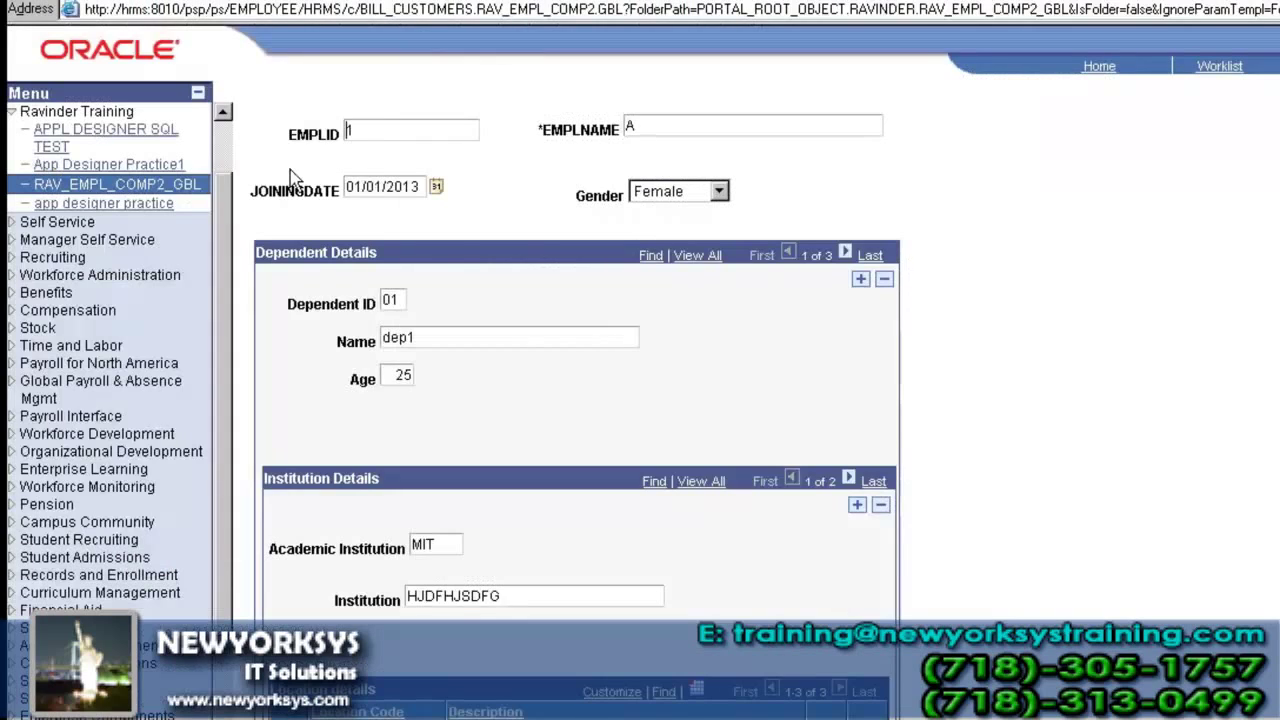
- Reopen employee 1 in RAV_EMPL_COMP2_GBL and scroll through the three dependents' institution and location details
left_click(194, 189)
left_click(282, 320)
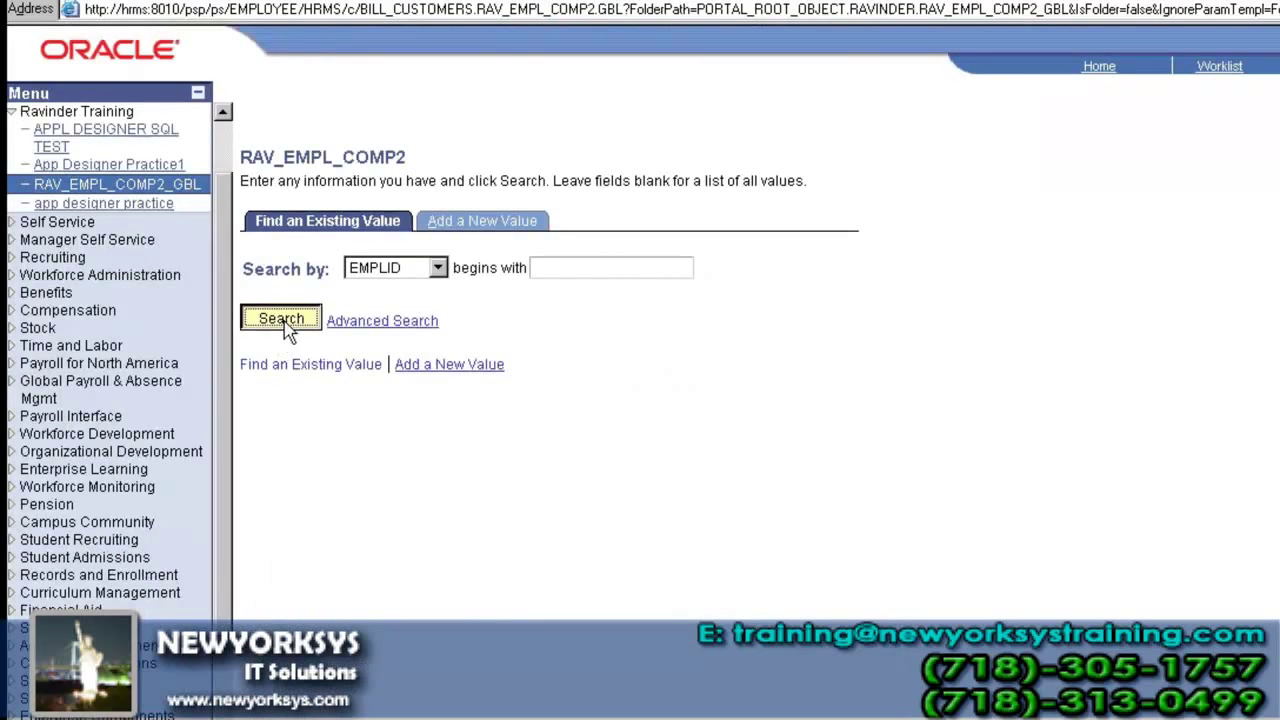
left_click(246, 433)
scroll(590, 410, "down", 5)
scroll(590, 410, "down", 6)
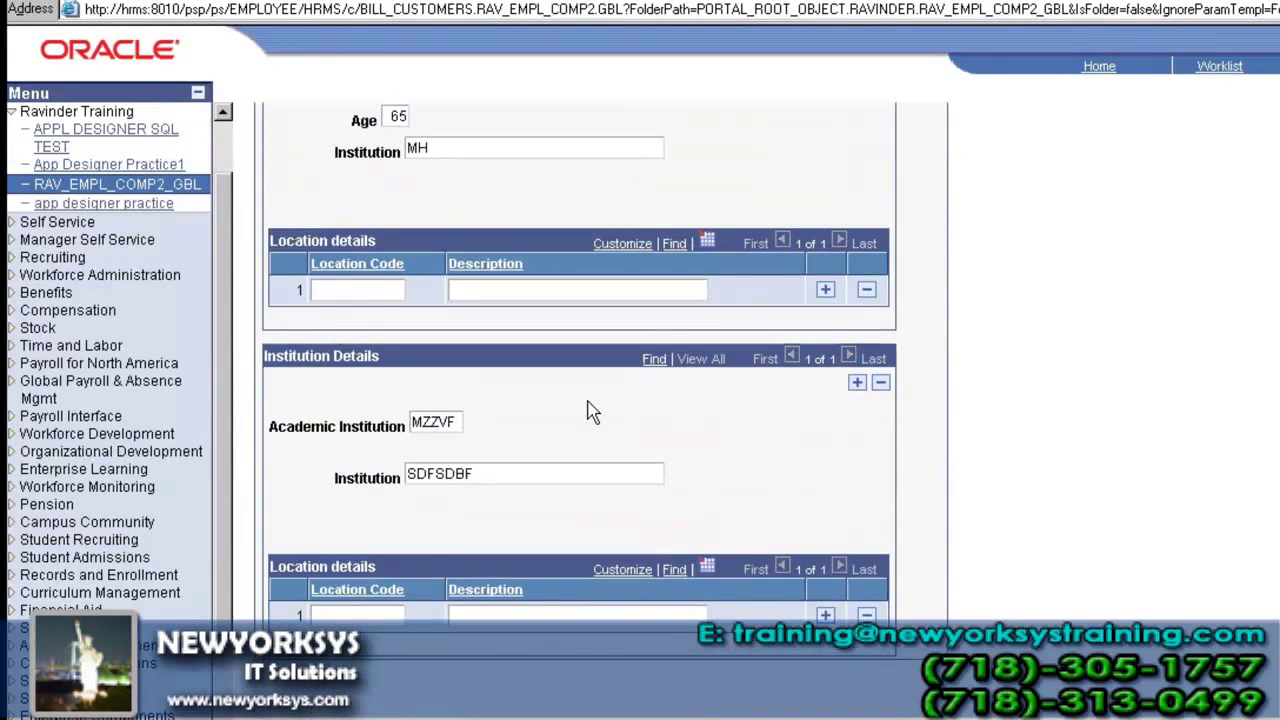
scroll(590, 410, "up", 2)
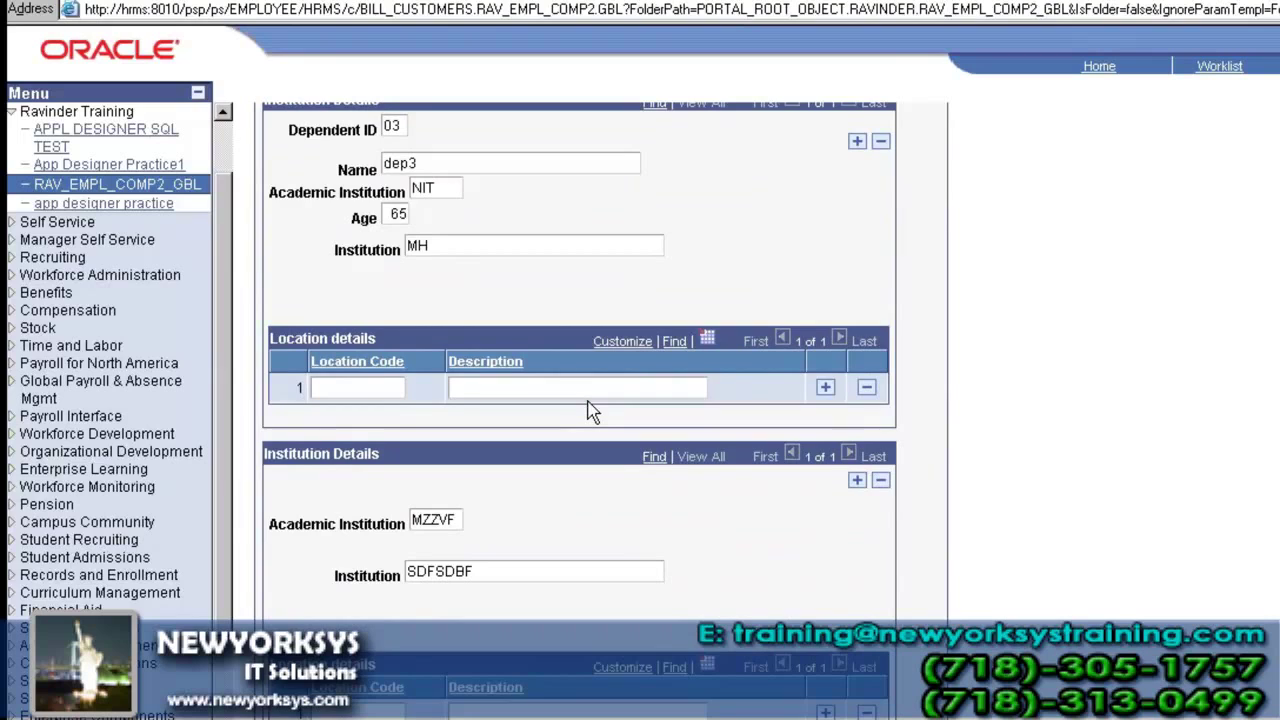
scroll(592, 410, "up", 8)
scroll(592, 408, "up", 6)
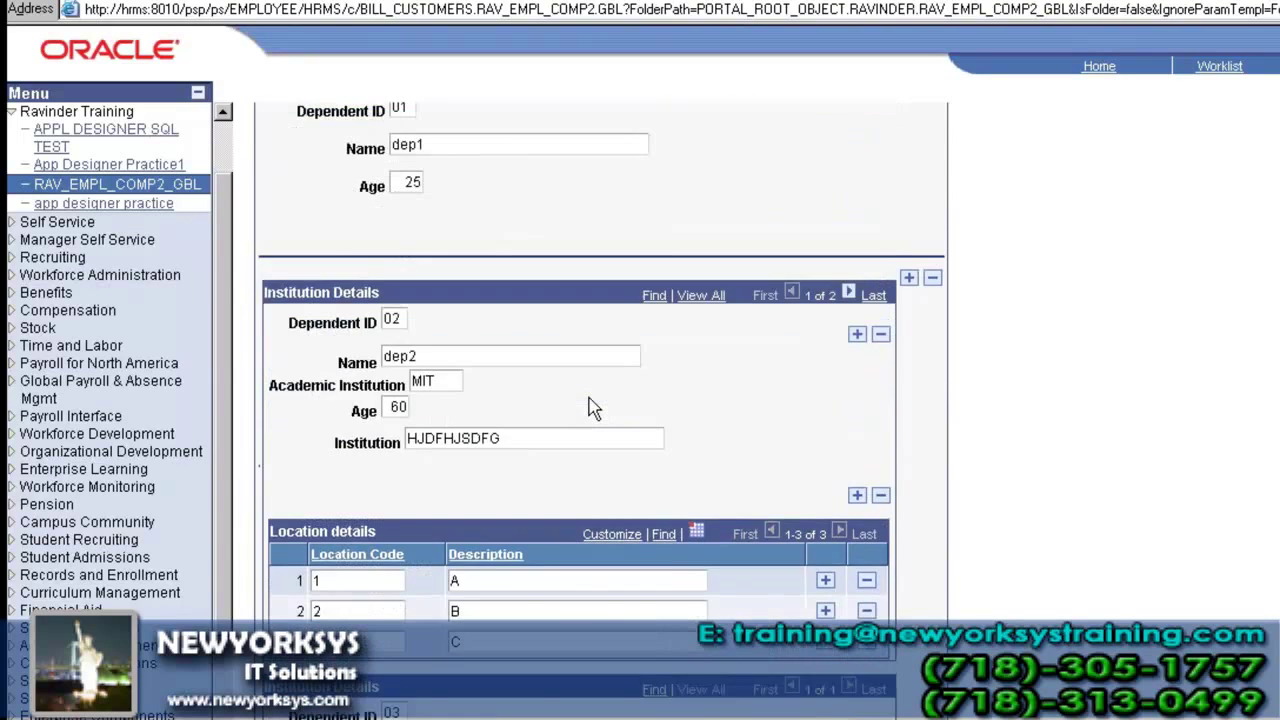
scroll(592, 408, "up", 4)
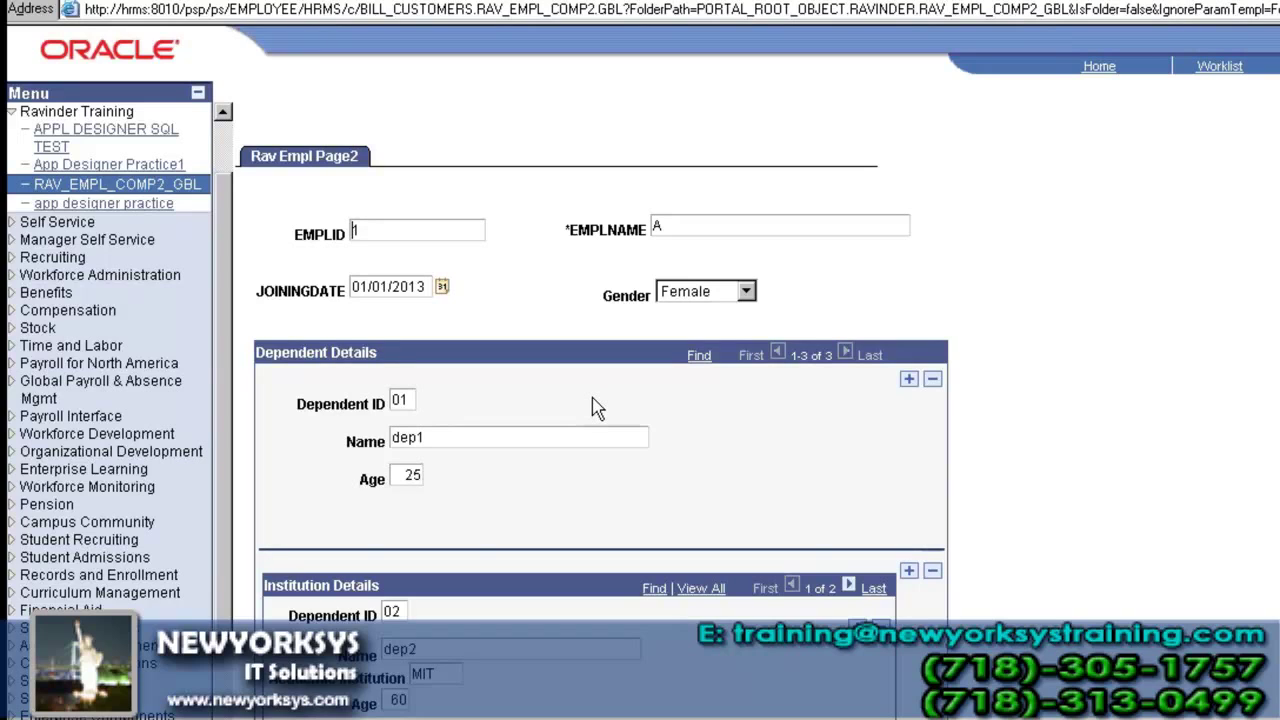
scroll(597, 408, "down", 2)
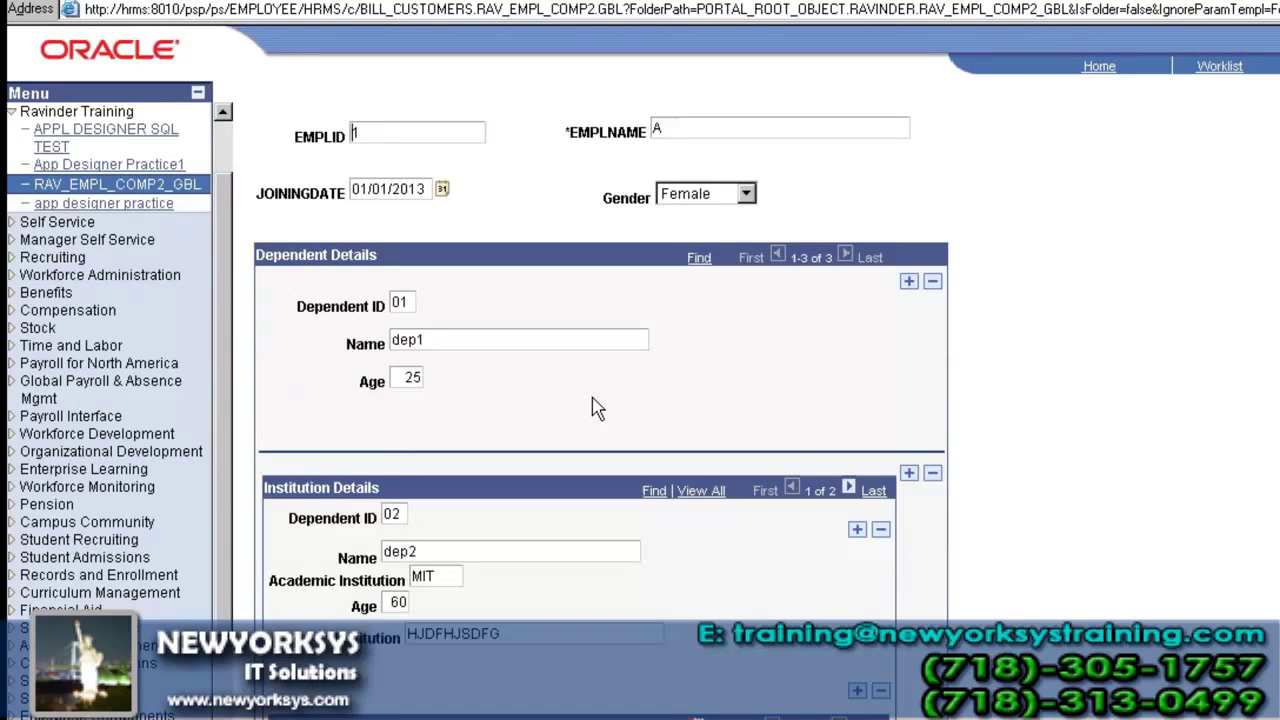
scroll(597, 408, "down", 10)
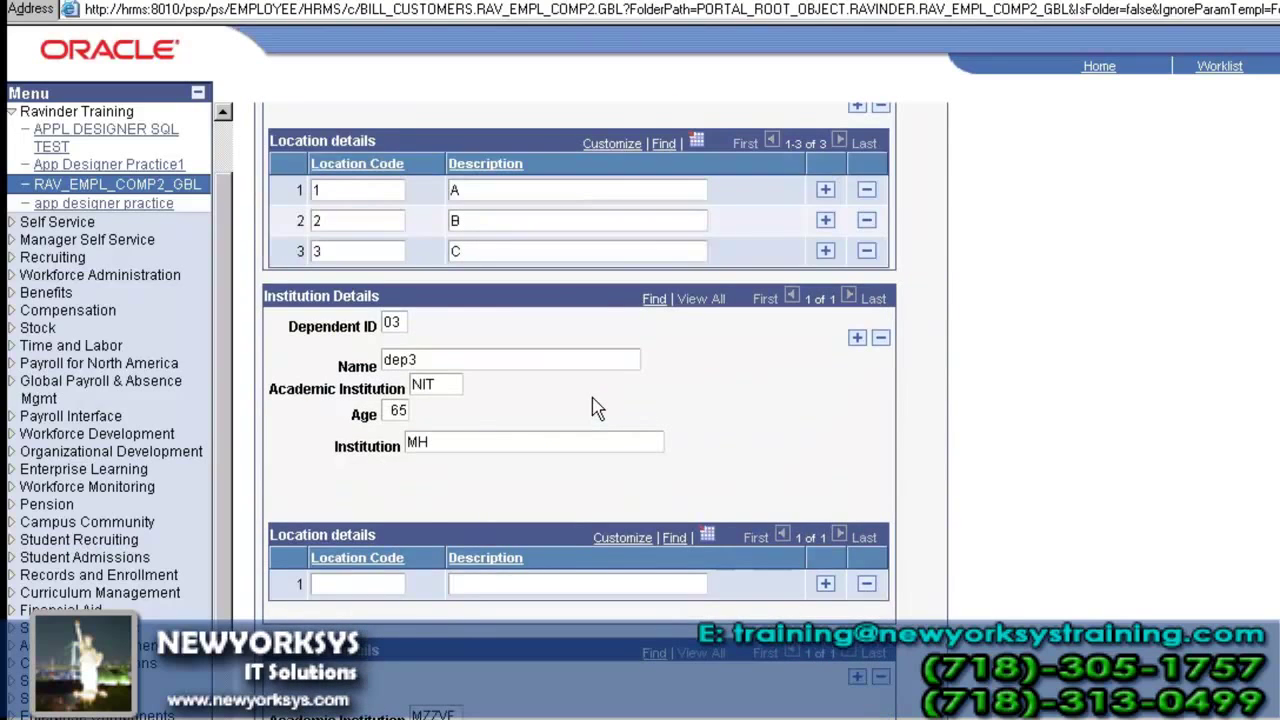
scroll(597, 408, "down", 10)
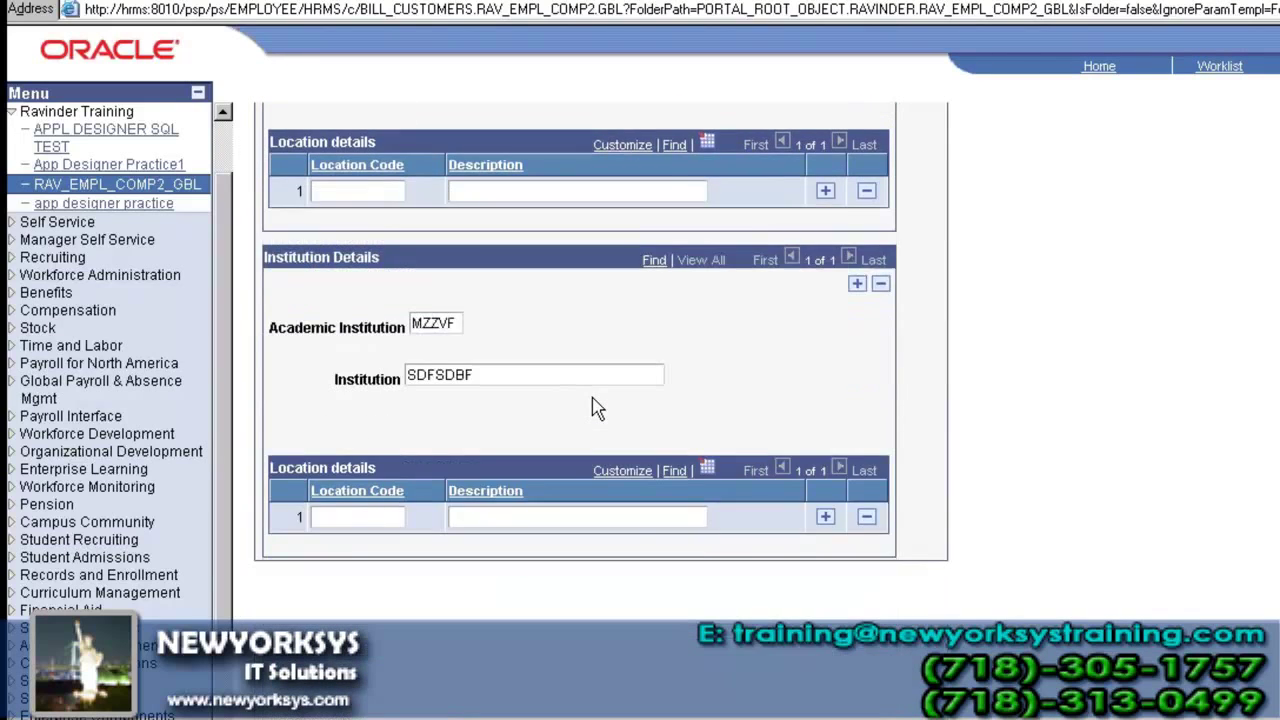
- Turn off Unlimited Occurs Count on the scroll area and apply the change
key("alt+Tab")
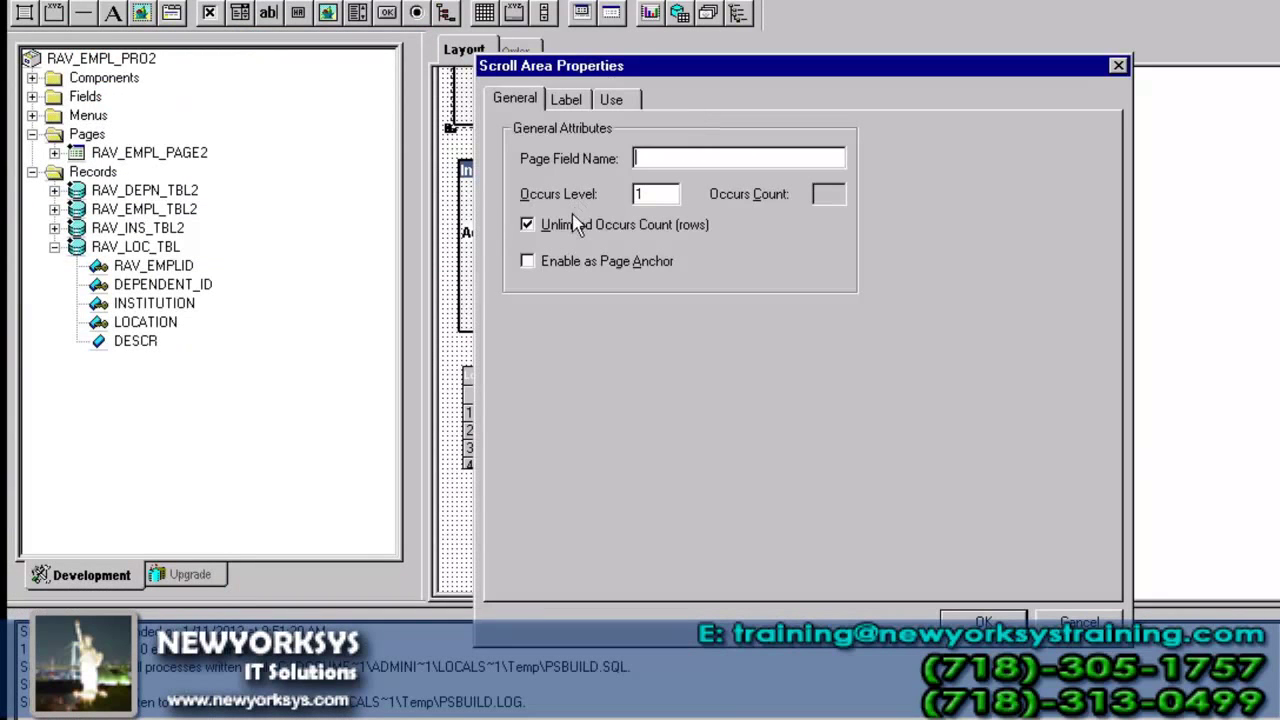
left_click(575, 224)
left_click(576, 228)
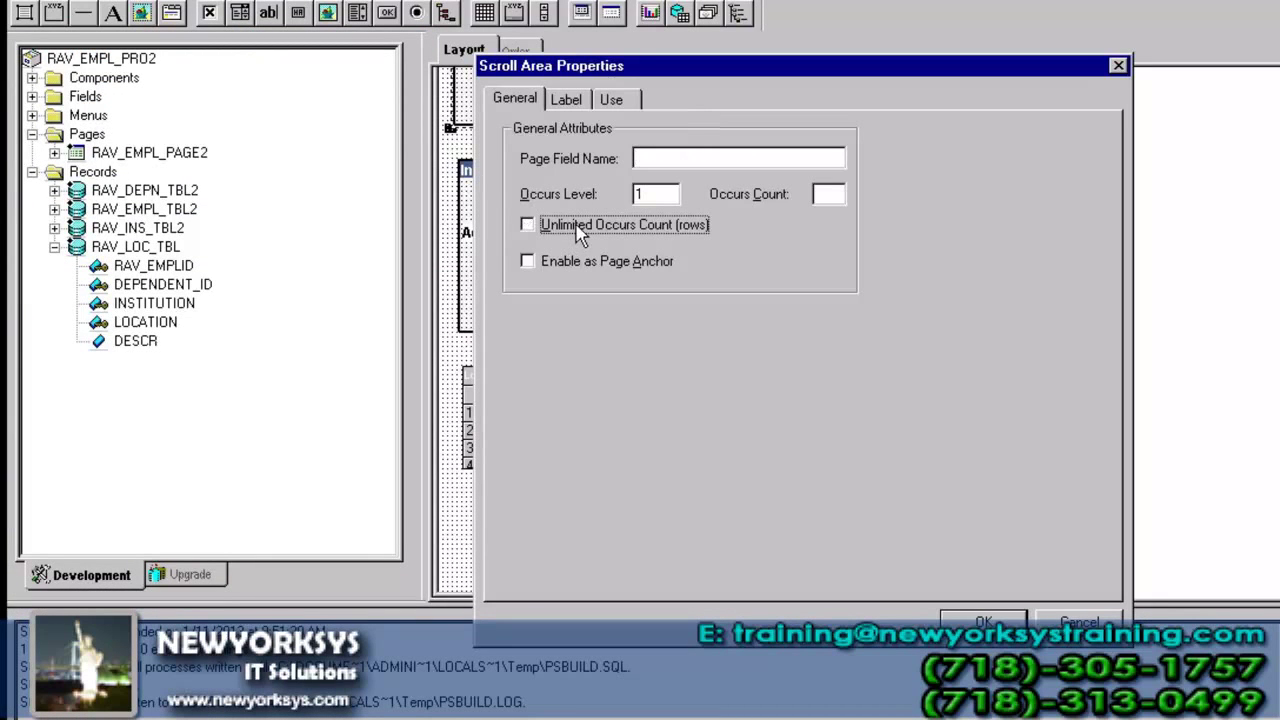
left_click(984, 623)
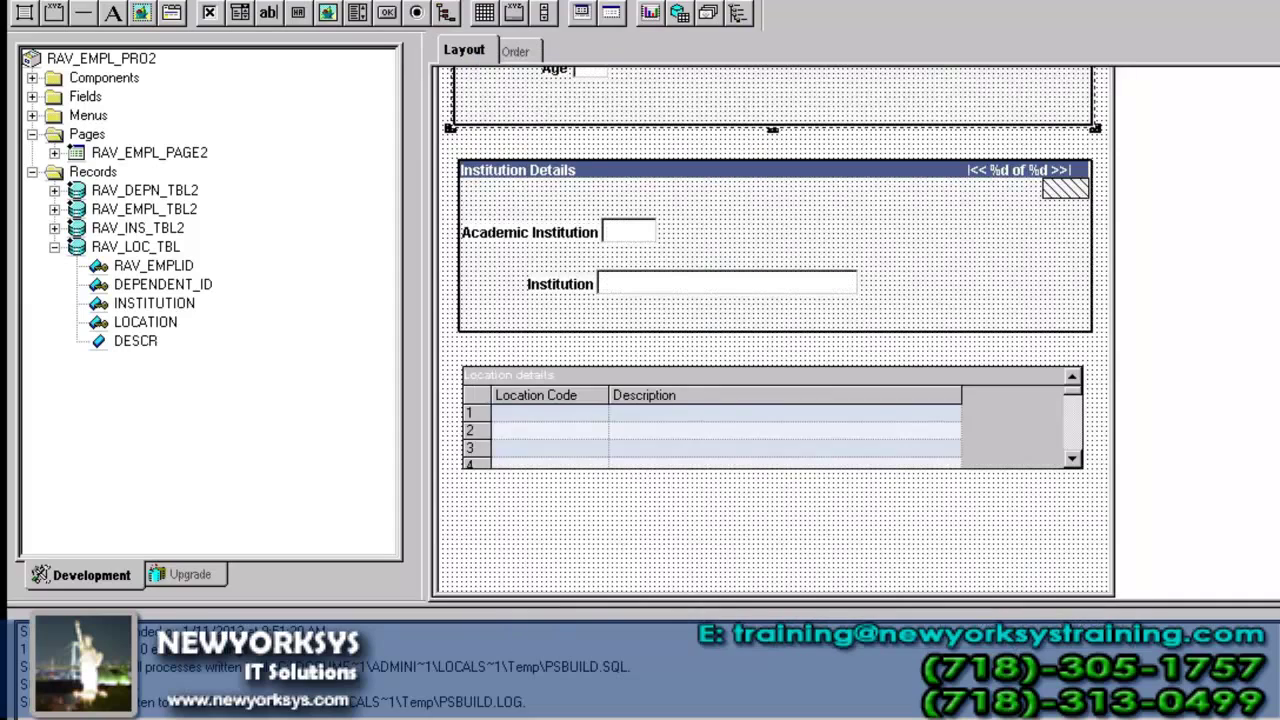
- Select the Location details grid on the layout, then view the employee page in the browser
left_click(585, 140)
left_click(489, 446)
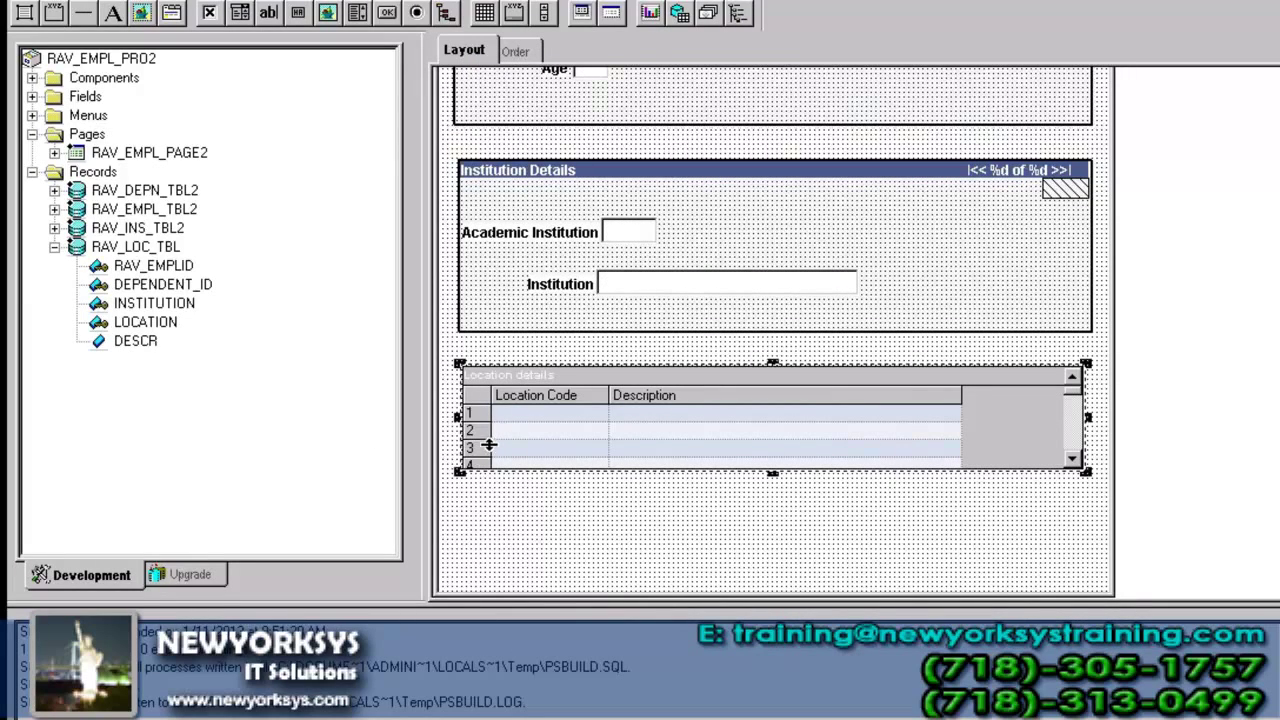
left_click(703, 120)
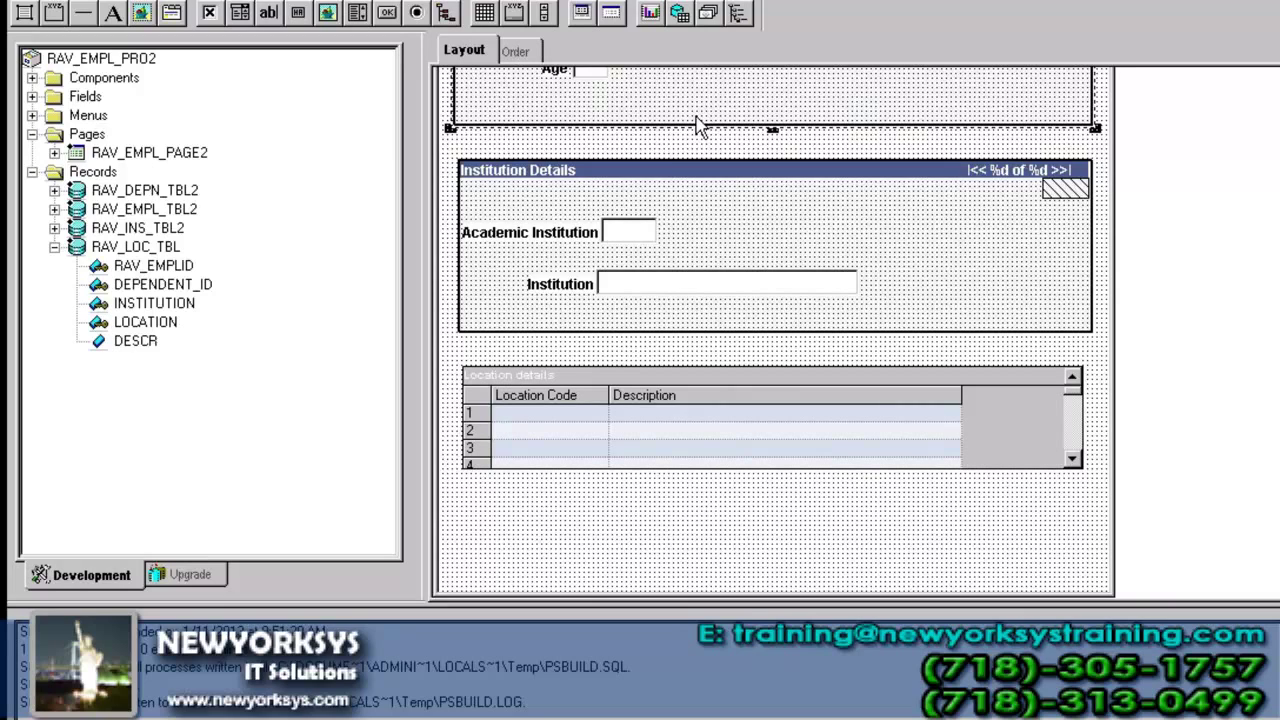
left_click(489, 390)
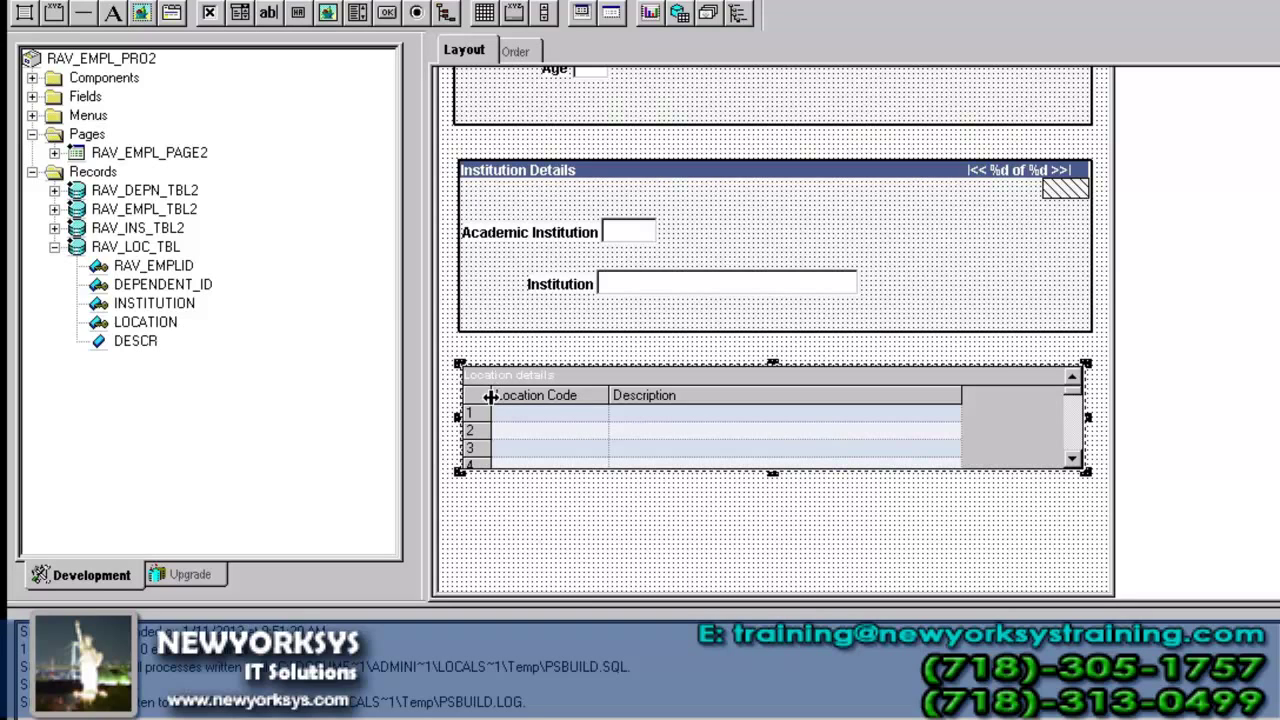
left_click(765, 717)
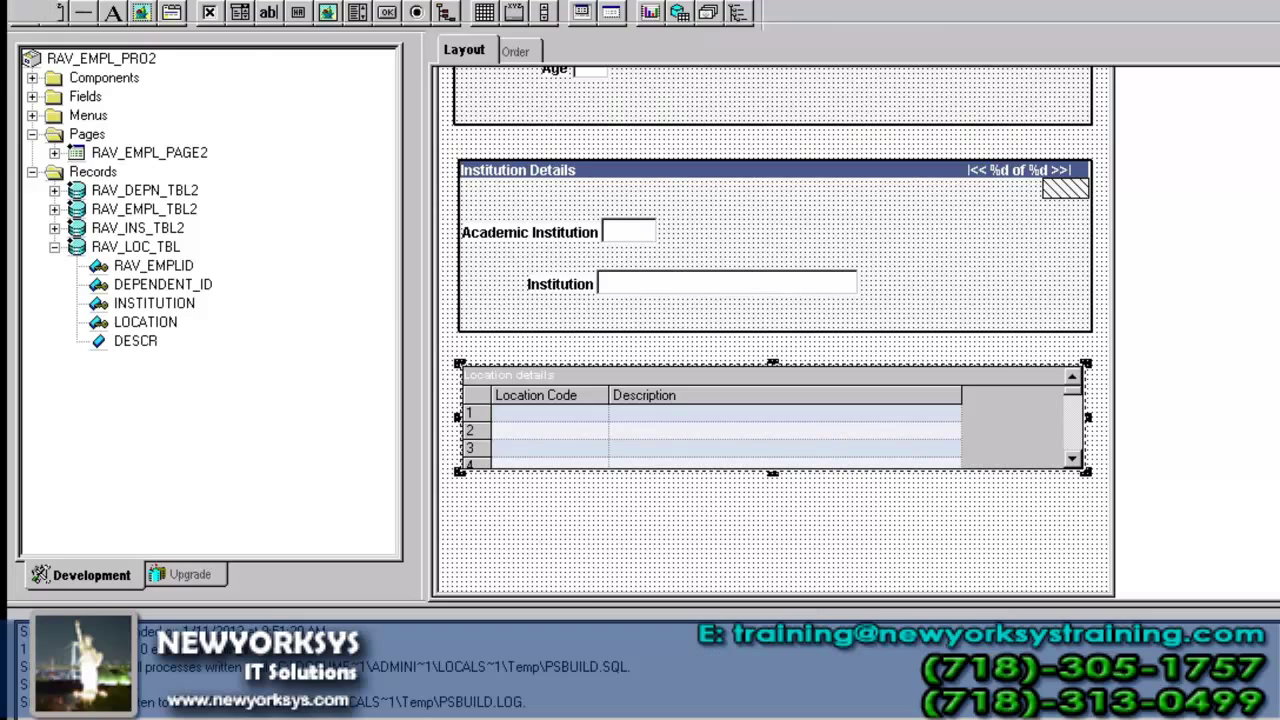
scroll(920, 664, "up", 3)
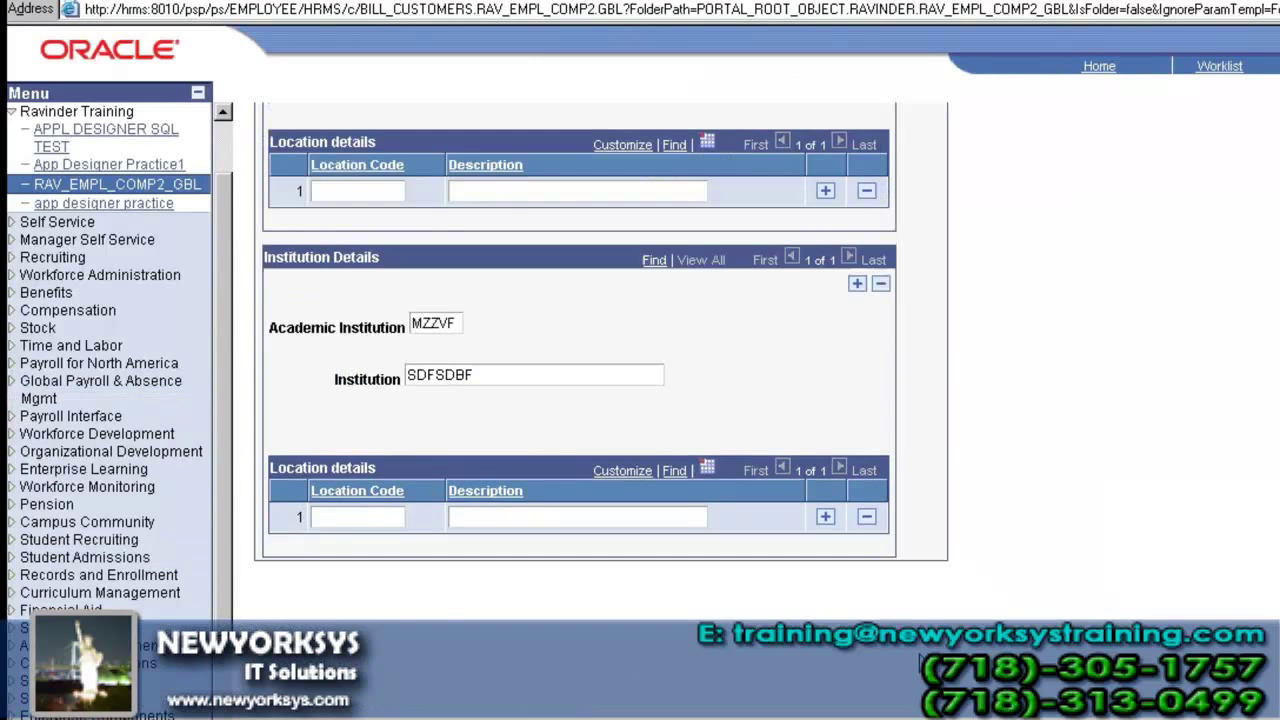
- Reopen the first employee's RAV_EMPL_COMP2_GBL record and scroll down to its Location details
scroll(920, 662, "up", 2)
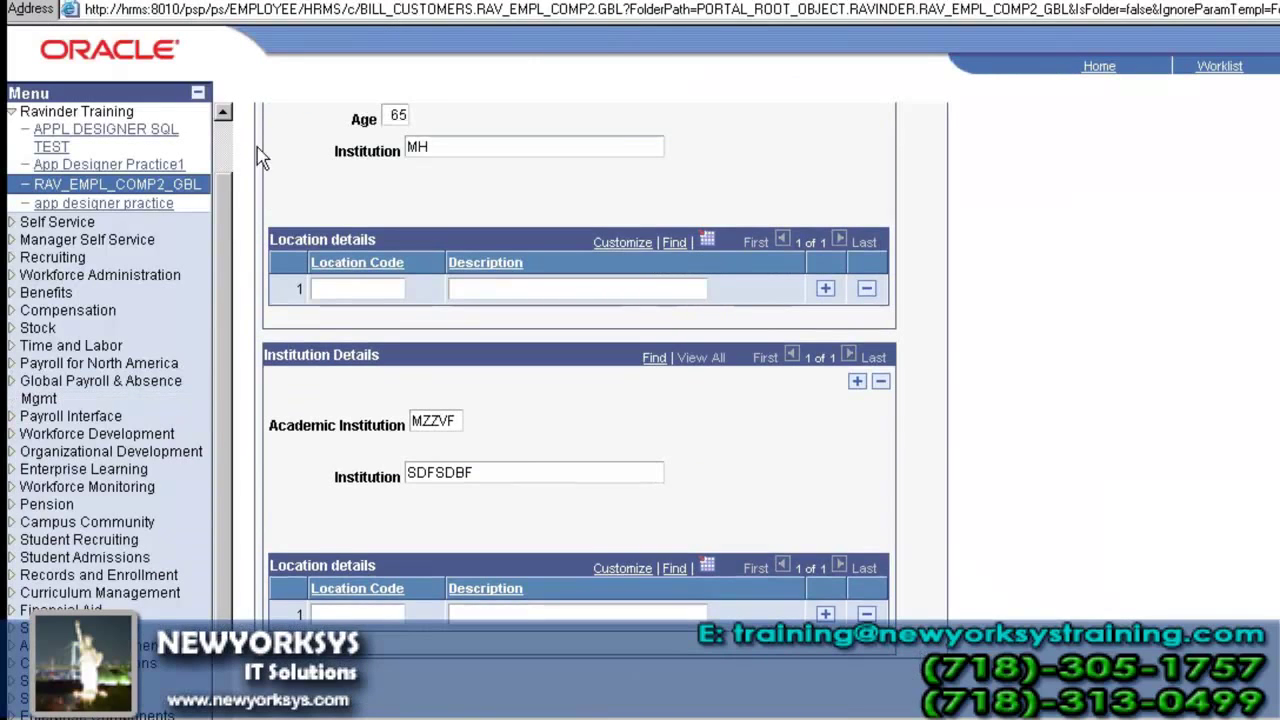
left_click(183, 190)
left_click(297, 323)
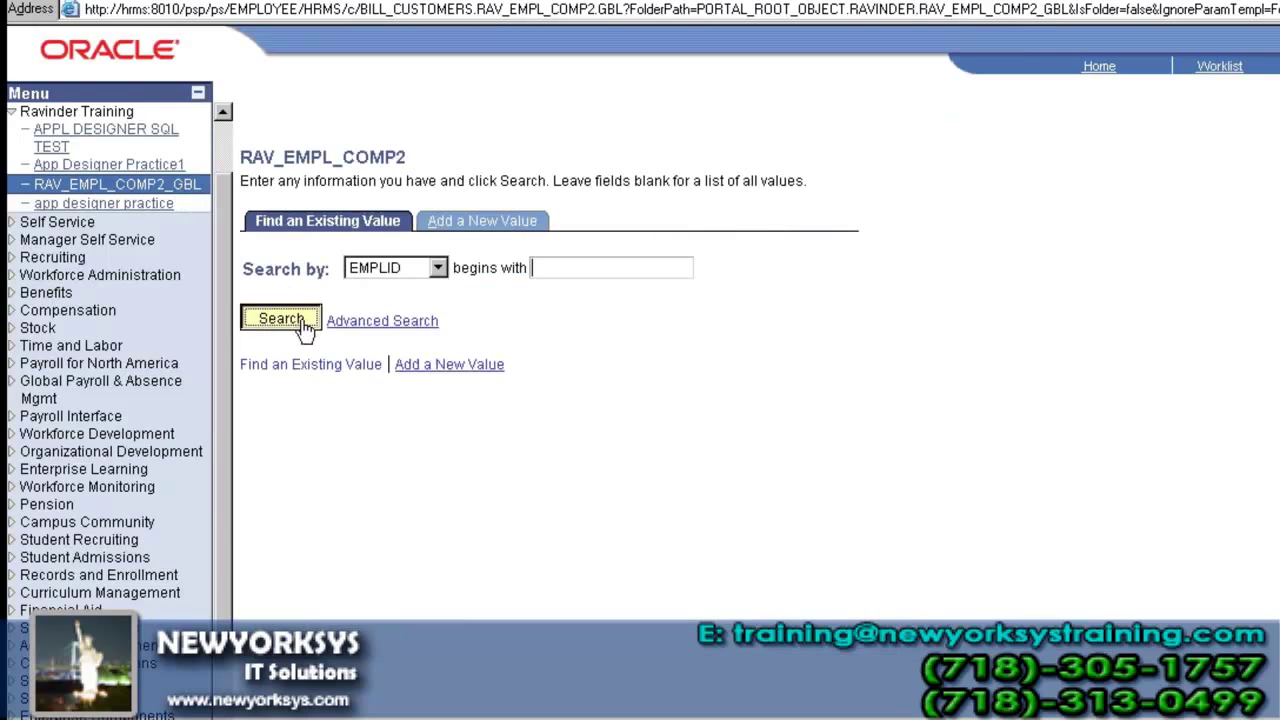
left_click(248, 440)
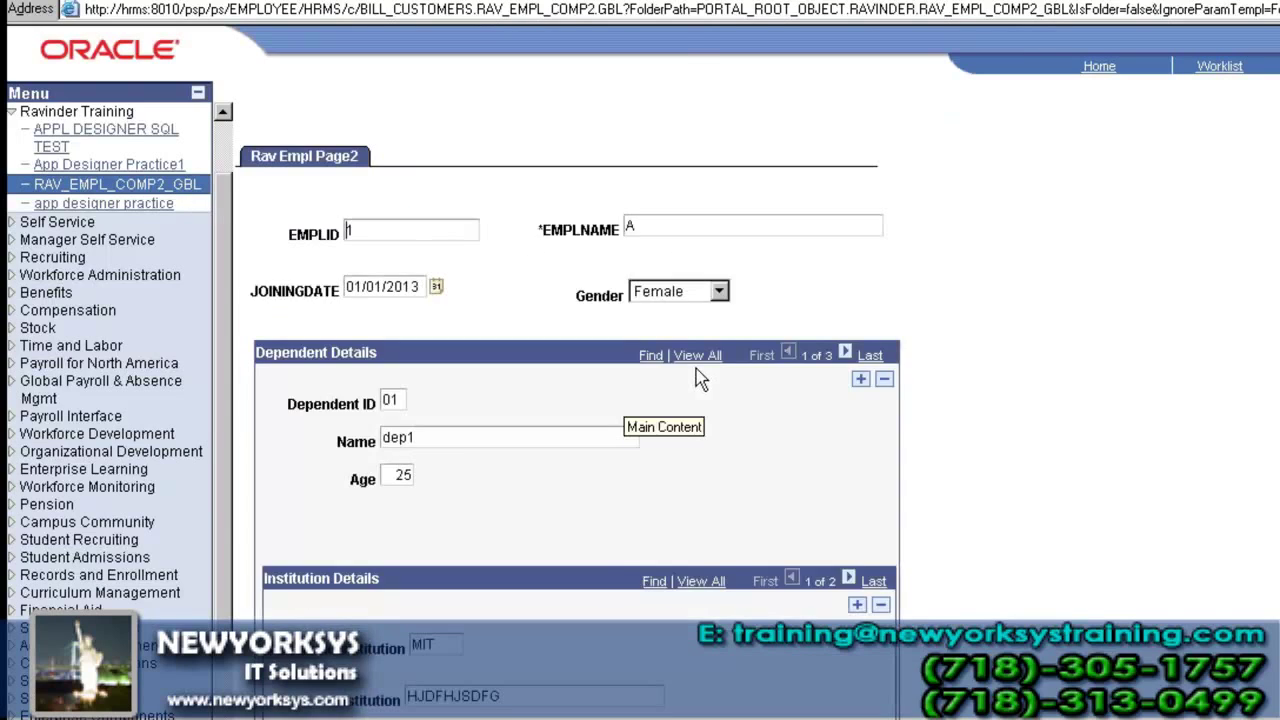
scroll(694, 291, "down", 9)
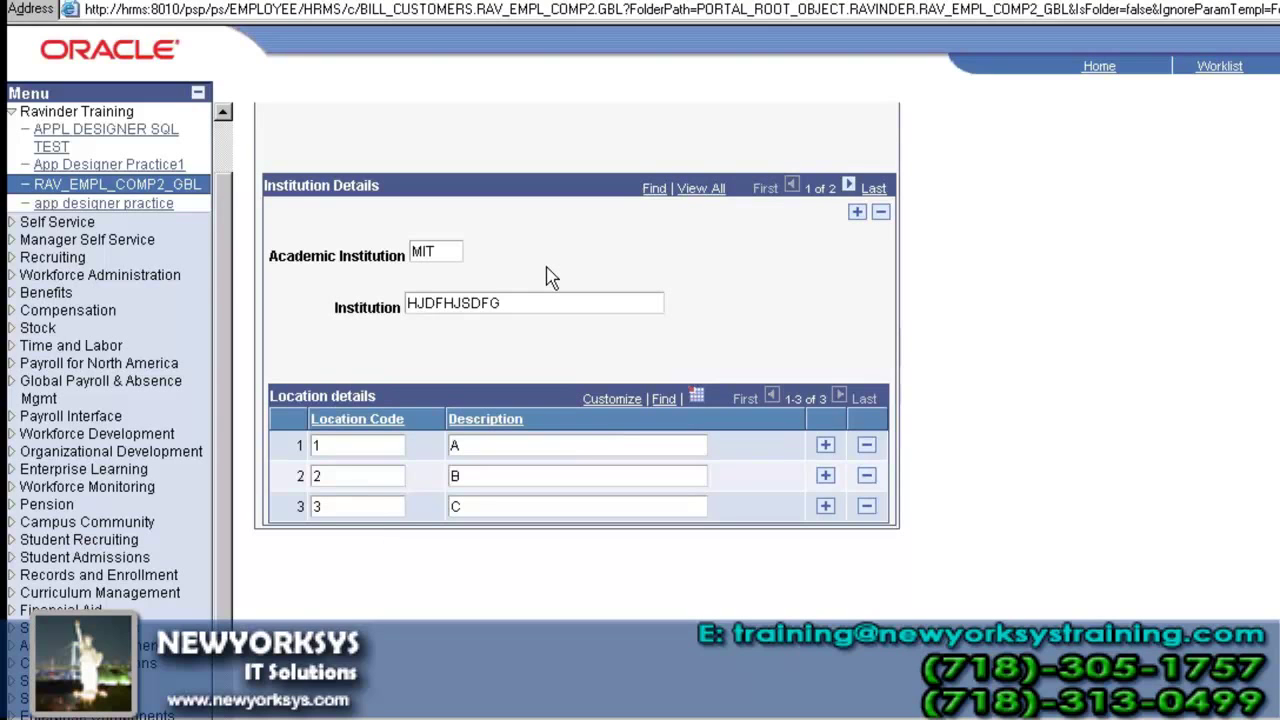
- Close the current page layout and create a new blank page, maximized in the workspace
key("alt+Tab")
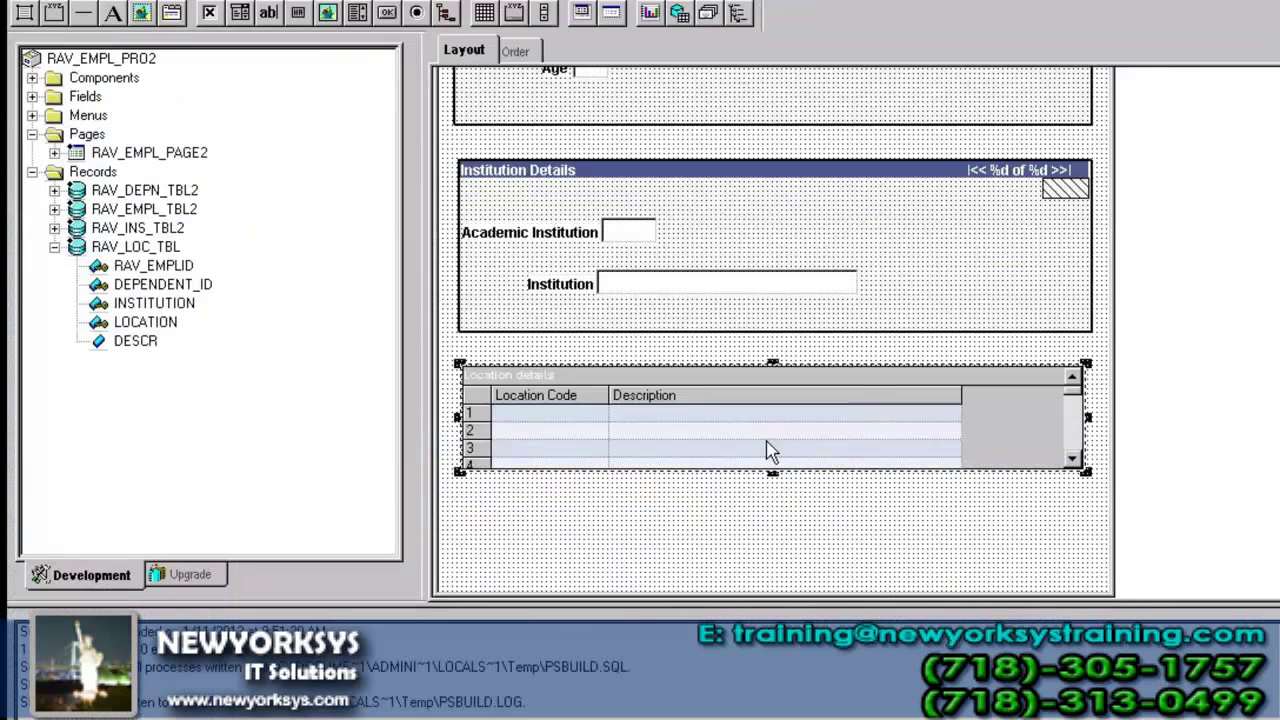
key("ctrl+F4")
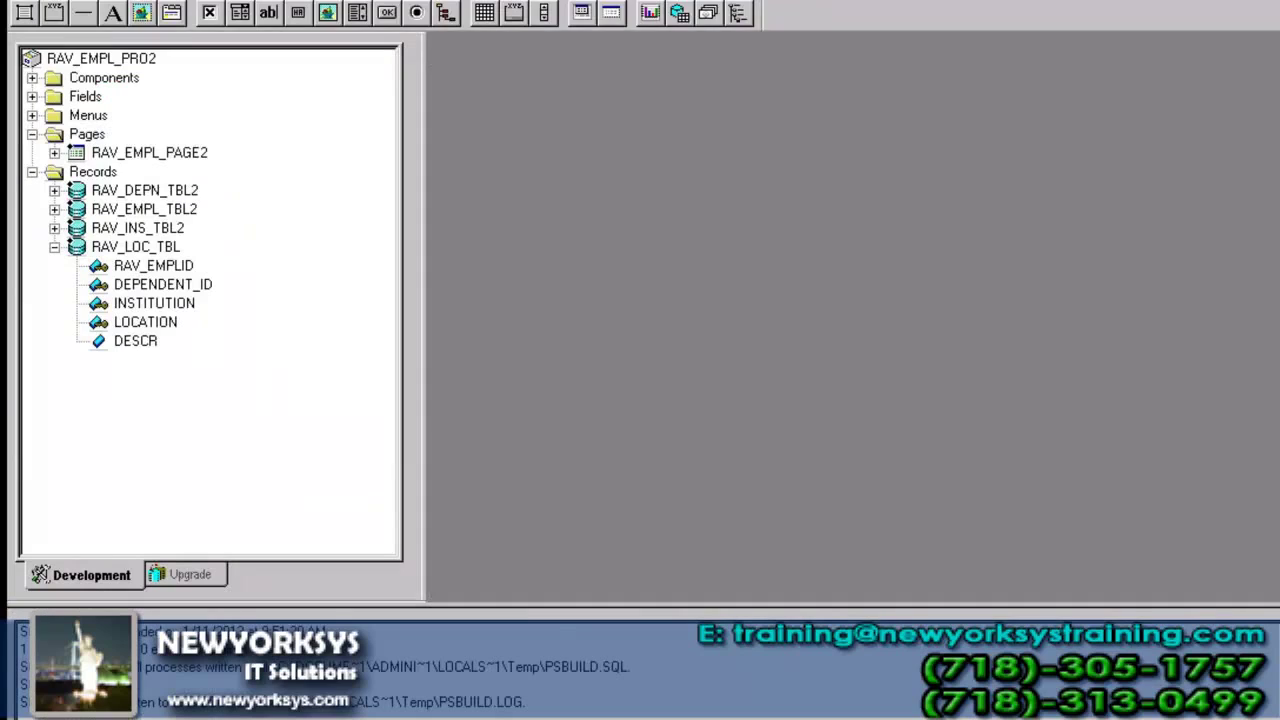
key("ctrl+n")
key("p")
key("Return")
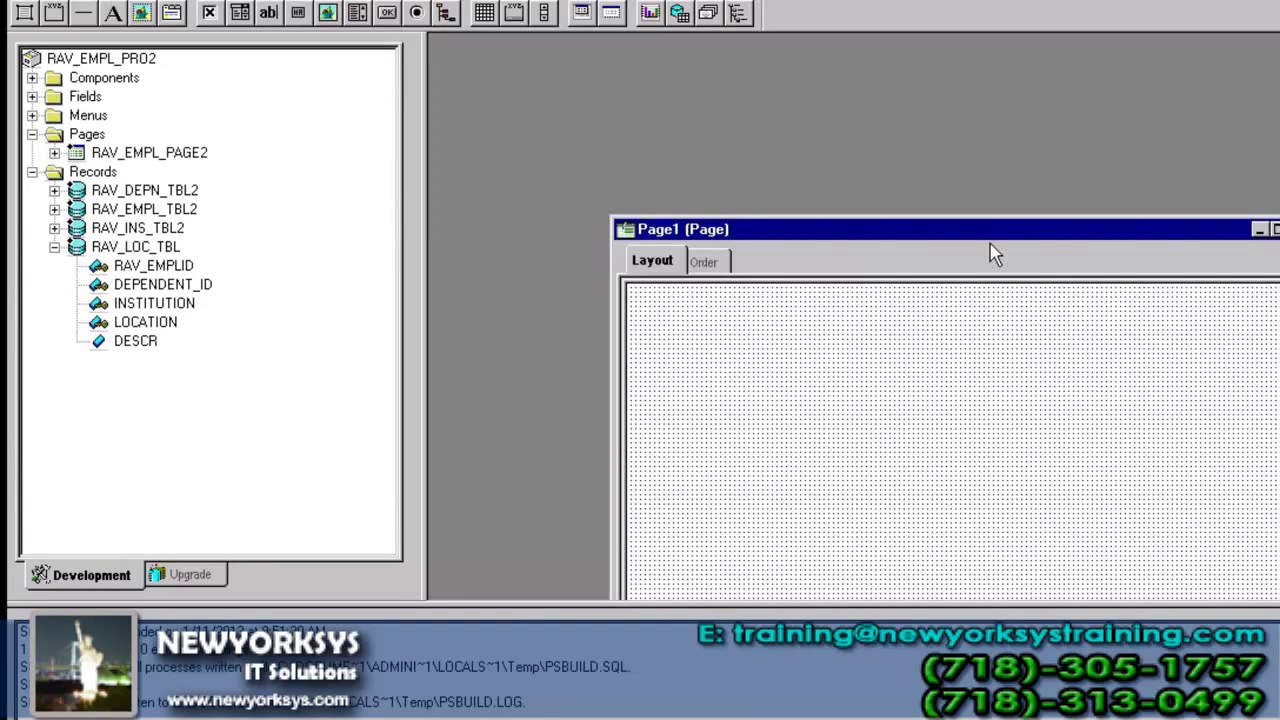
double_click(990, 238)
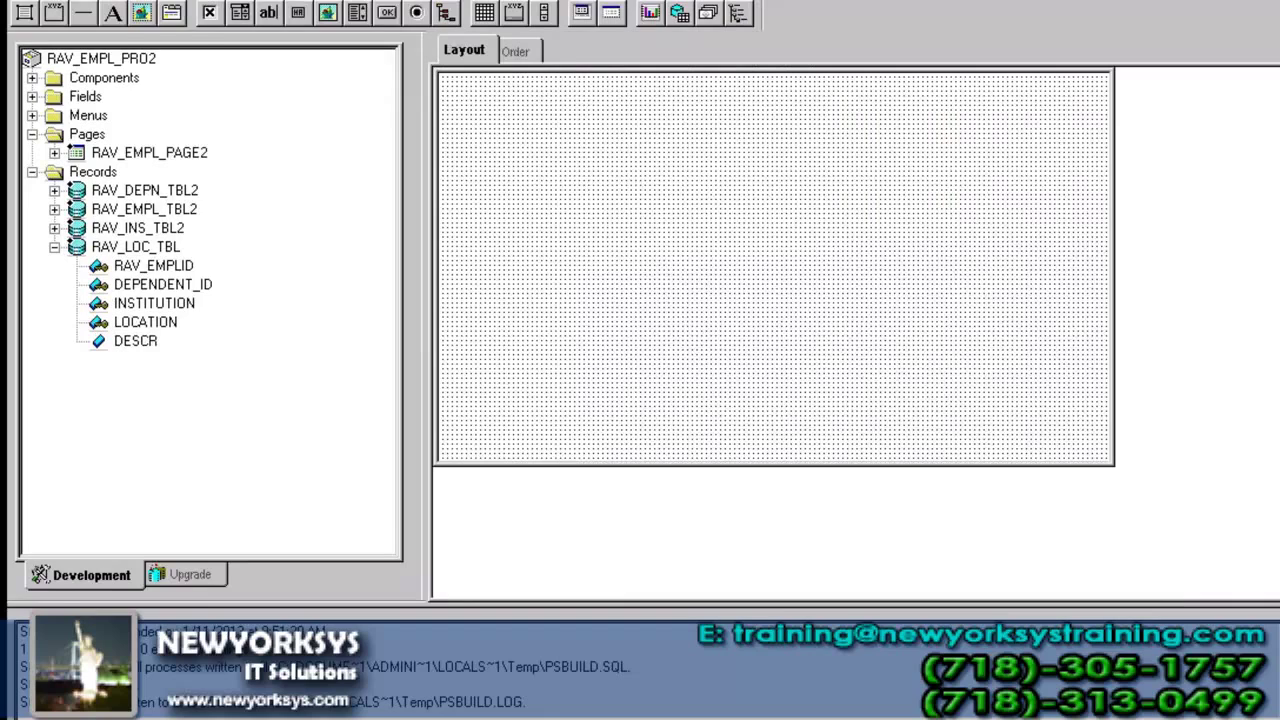
- Draw a scroll area with a grid inside it, then delete the scroll area, keeping the grid
key("alt+i")
left_click(230, 312)
left_click_drag(470, 121, 996, 404)
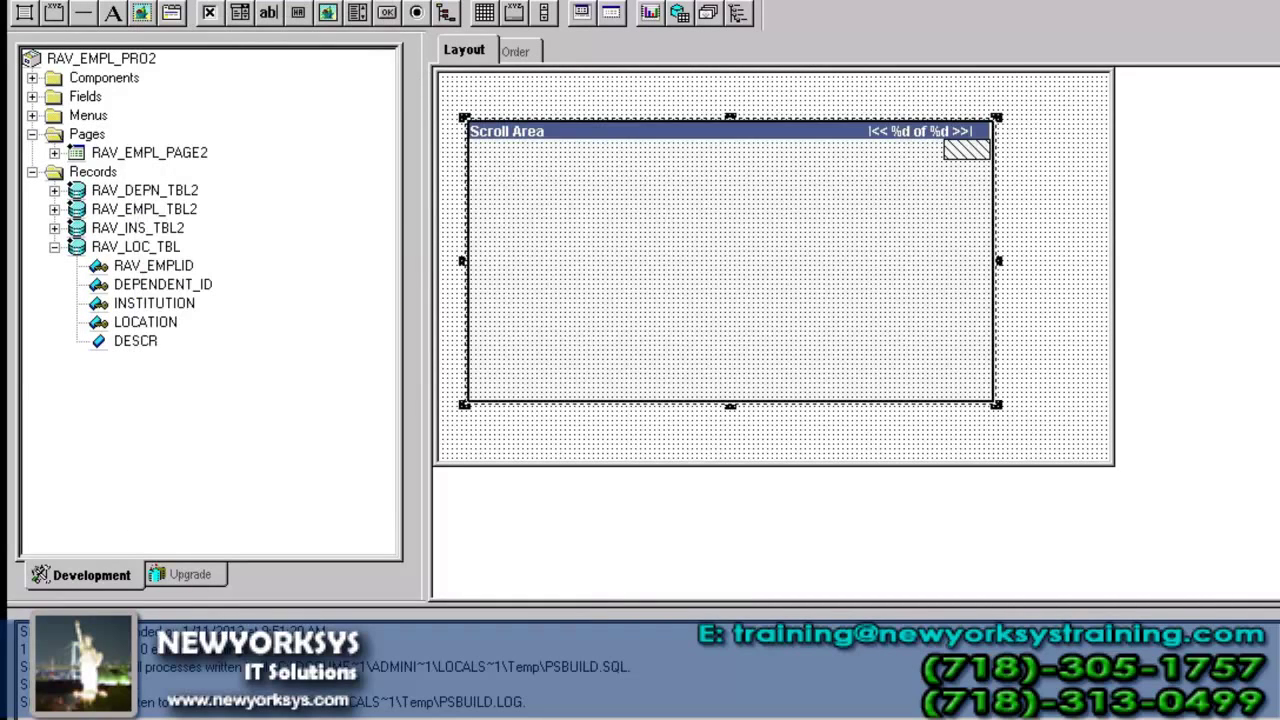
key("alt+i")
left_click(245, 310)
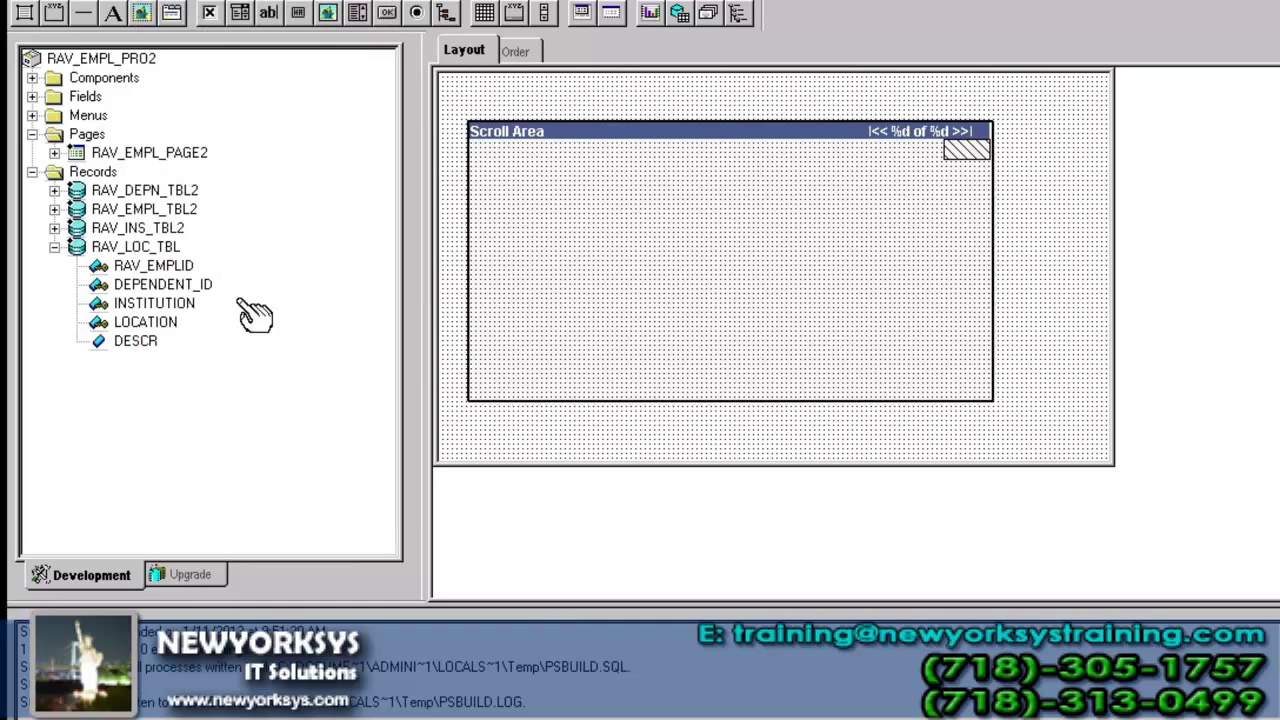
left_click_drag(540, 184, 903, 368)
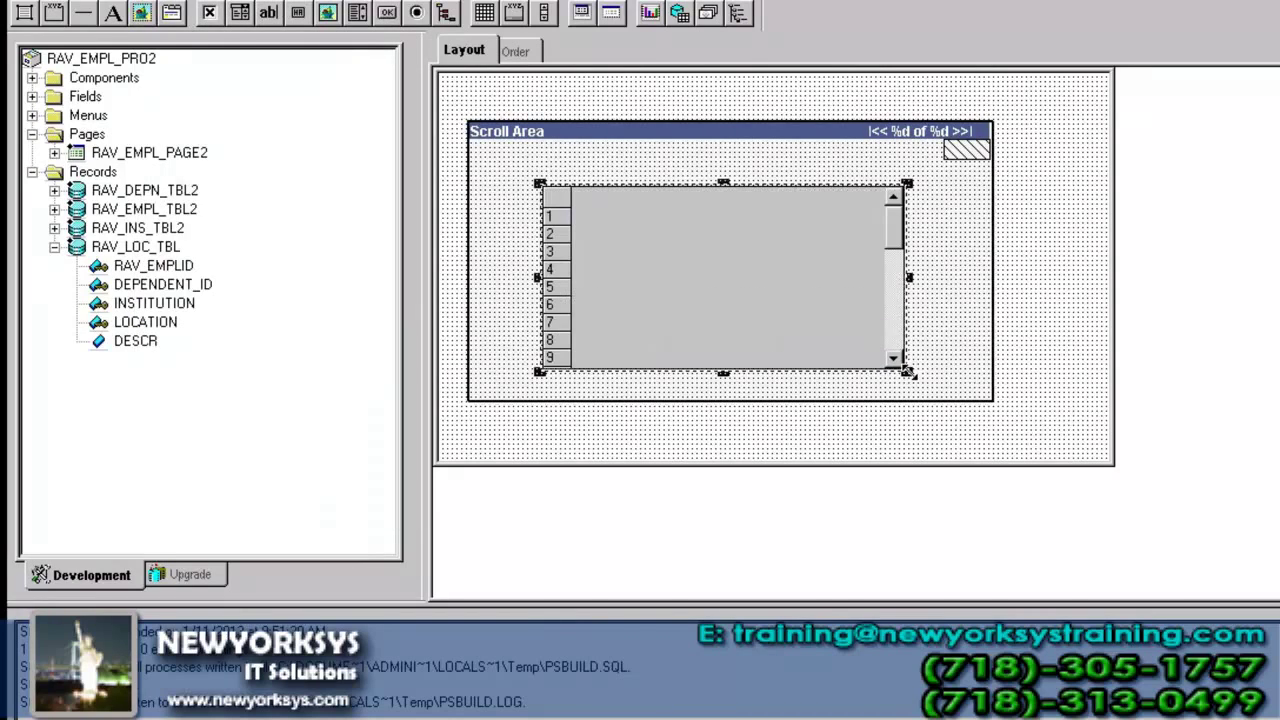
left_click(857, 157)
key("Delete")
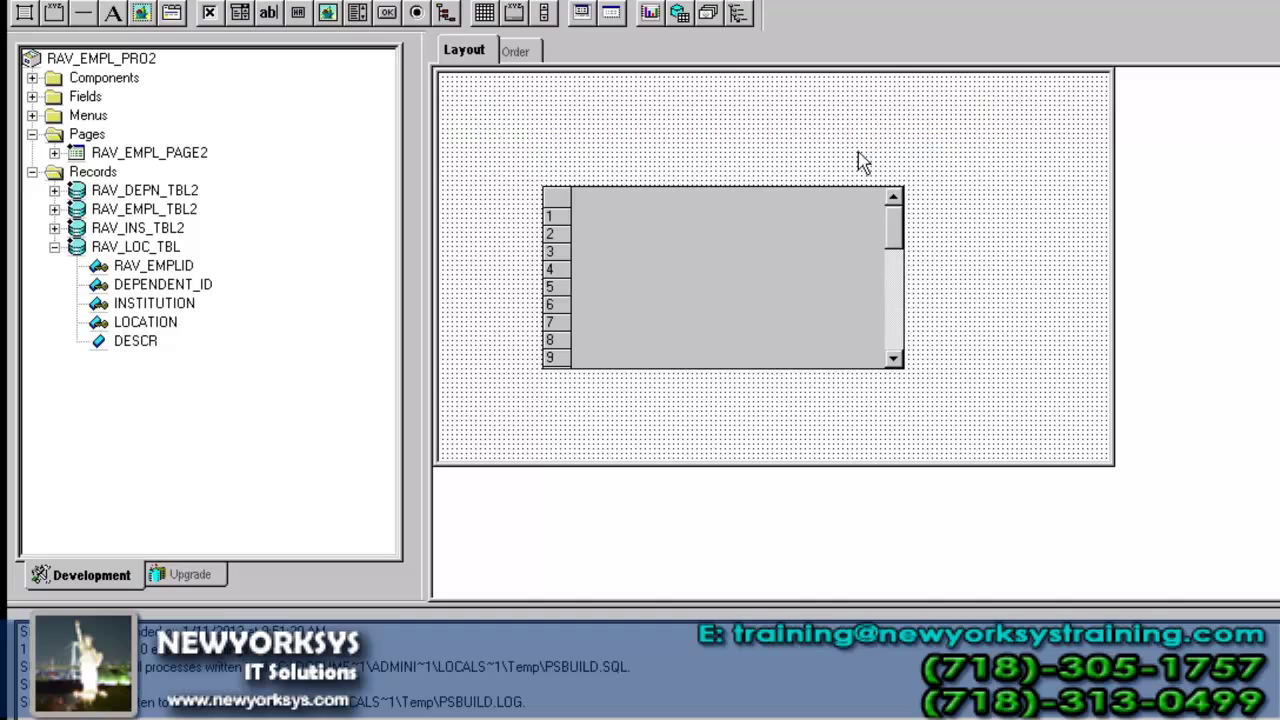
key("alt+i")
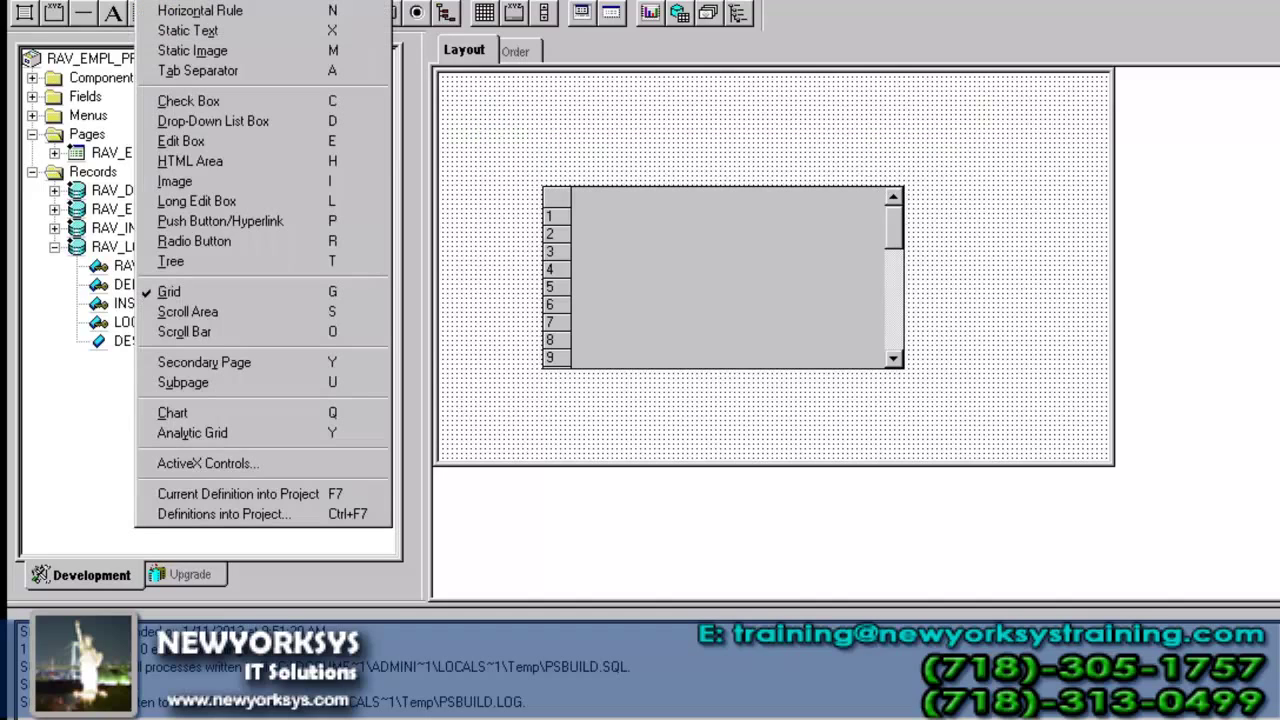
left_click(229, 265)
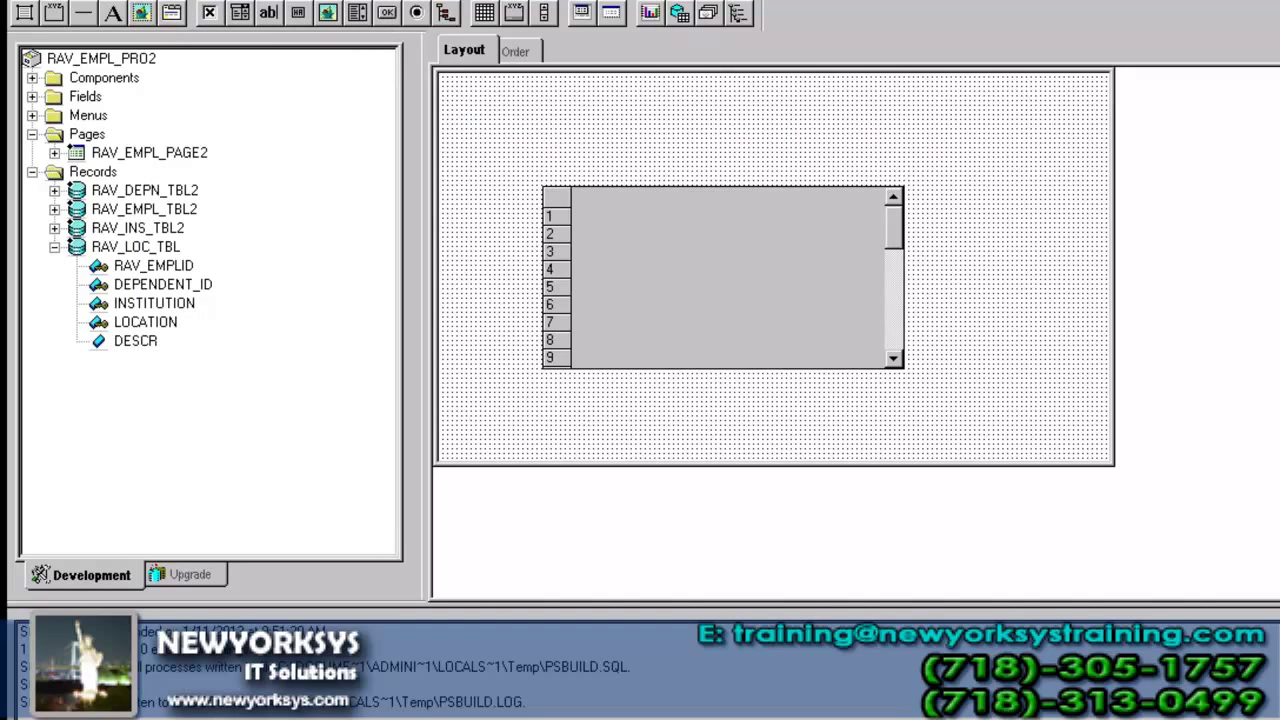
key("alt+i")
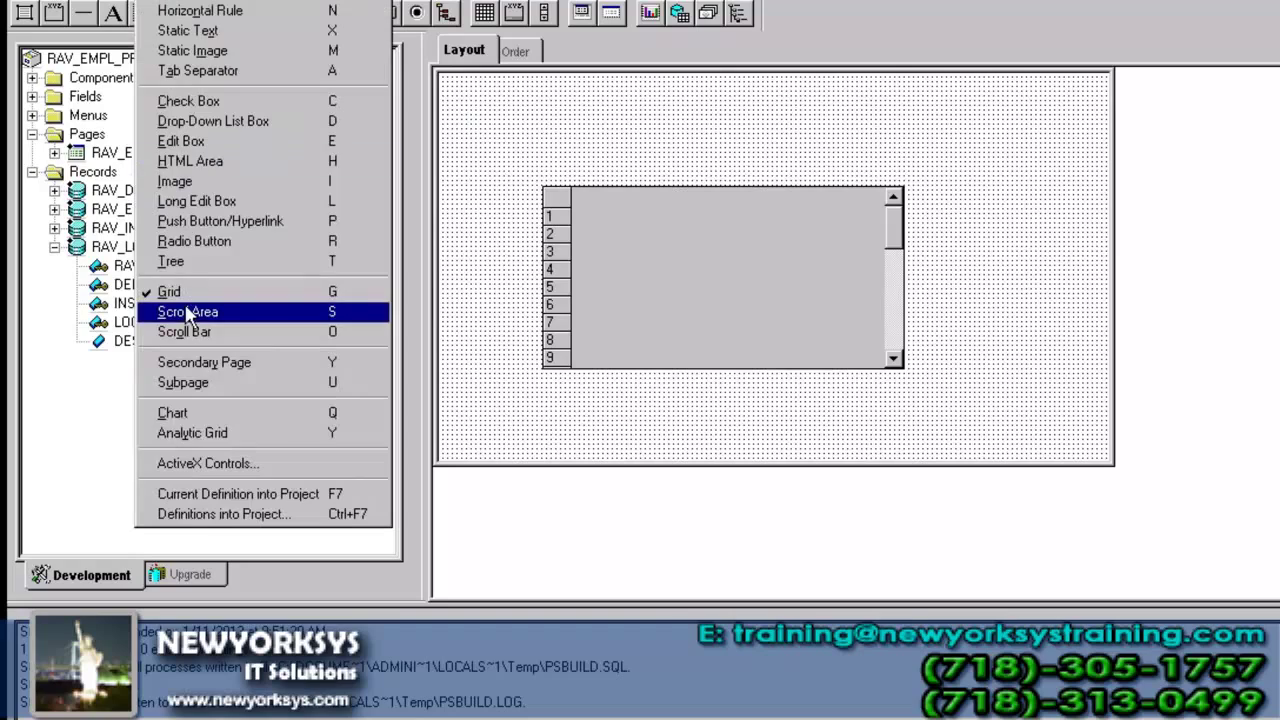
left_click(187, 311)
left_click_drag(630, 227, 845, 315)
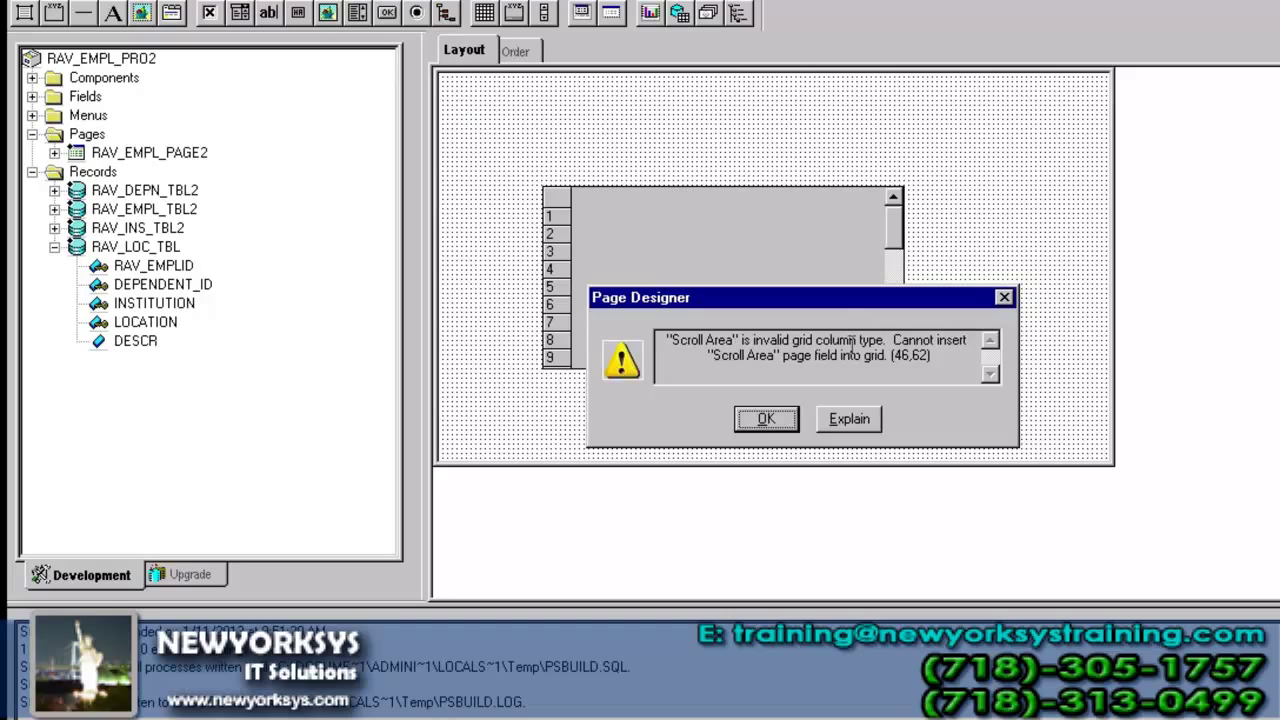
left_click(766, 420)
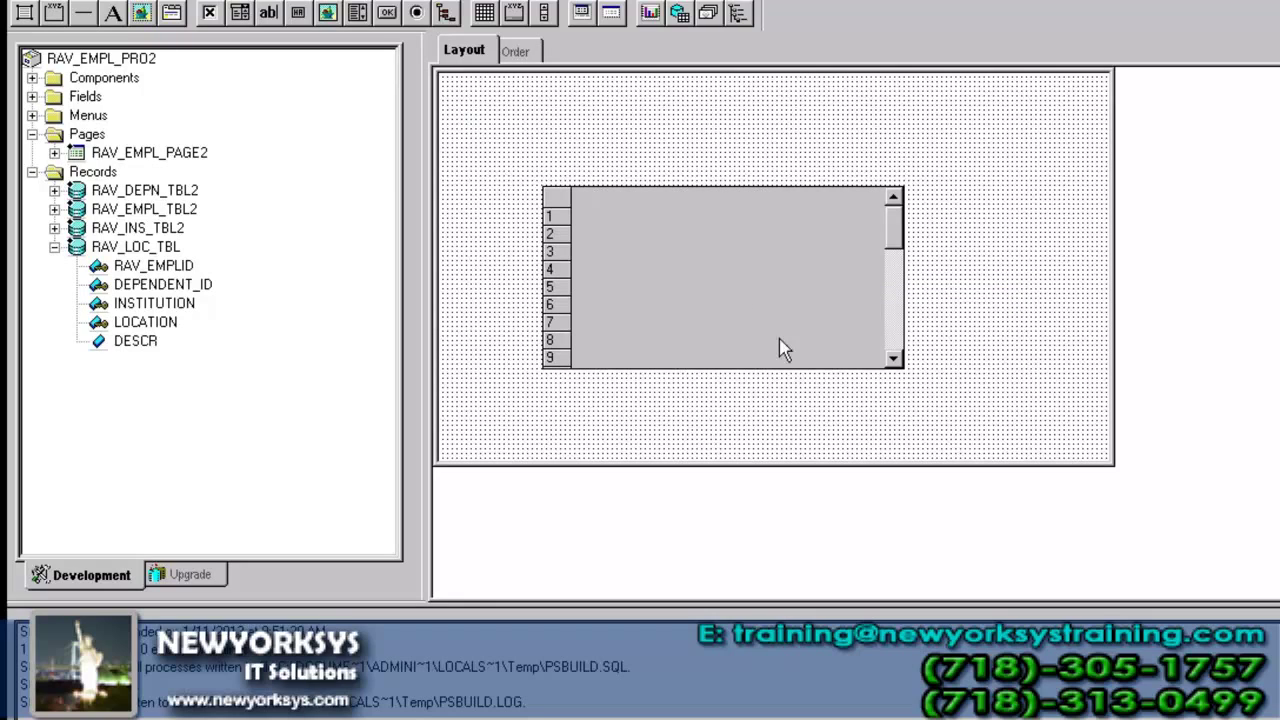
left_click(740, 318)
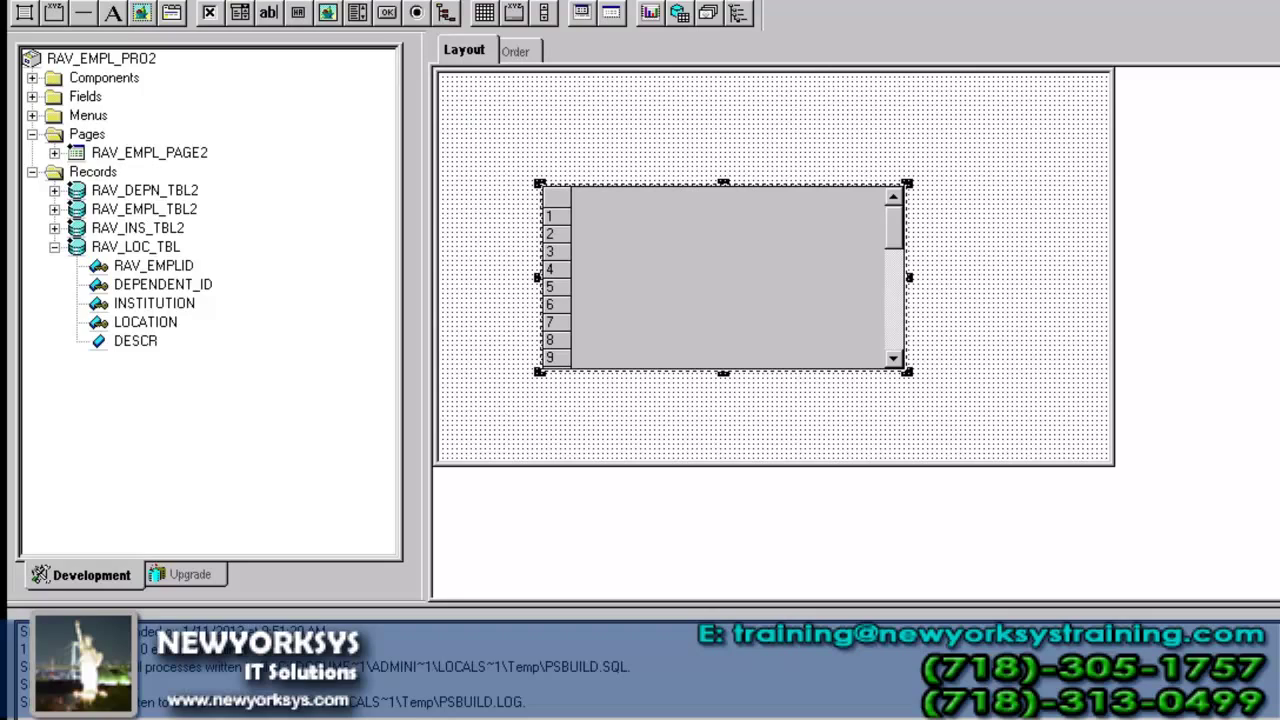
- Shorten the grid to about six rows and move it toward the page's top-left
left_click(424, 1)
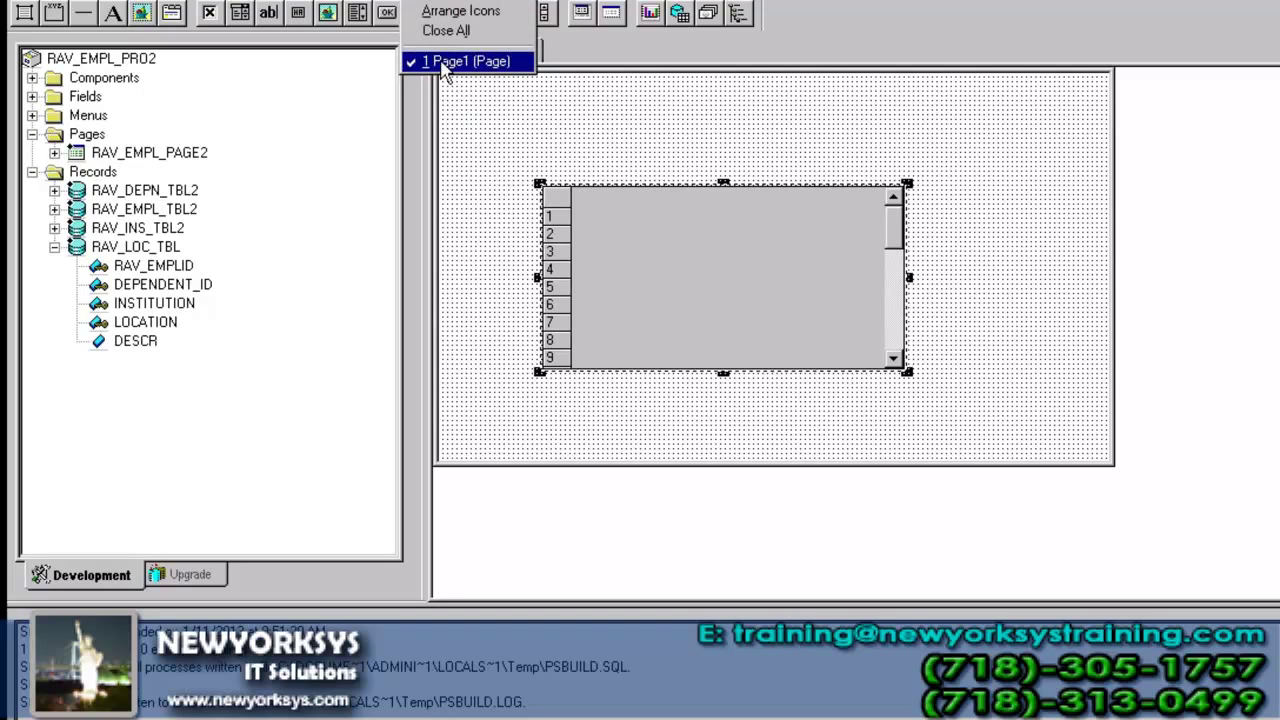
left_click(1072, 230)
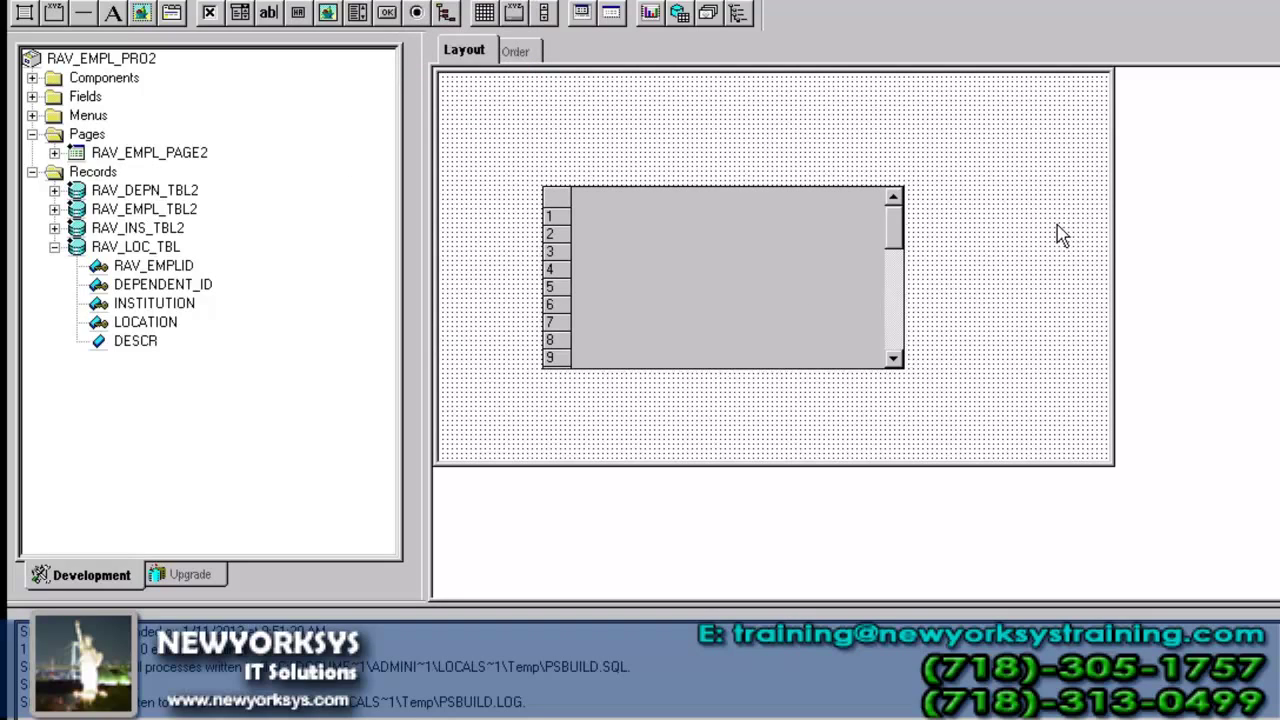
left_click(786, 290)
left_click_drag(723, 372, 724, 320)
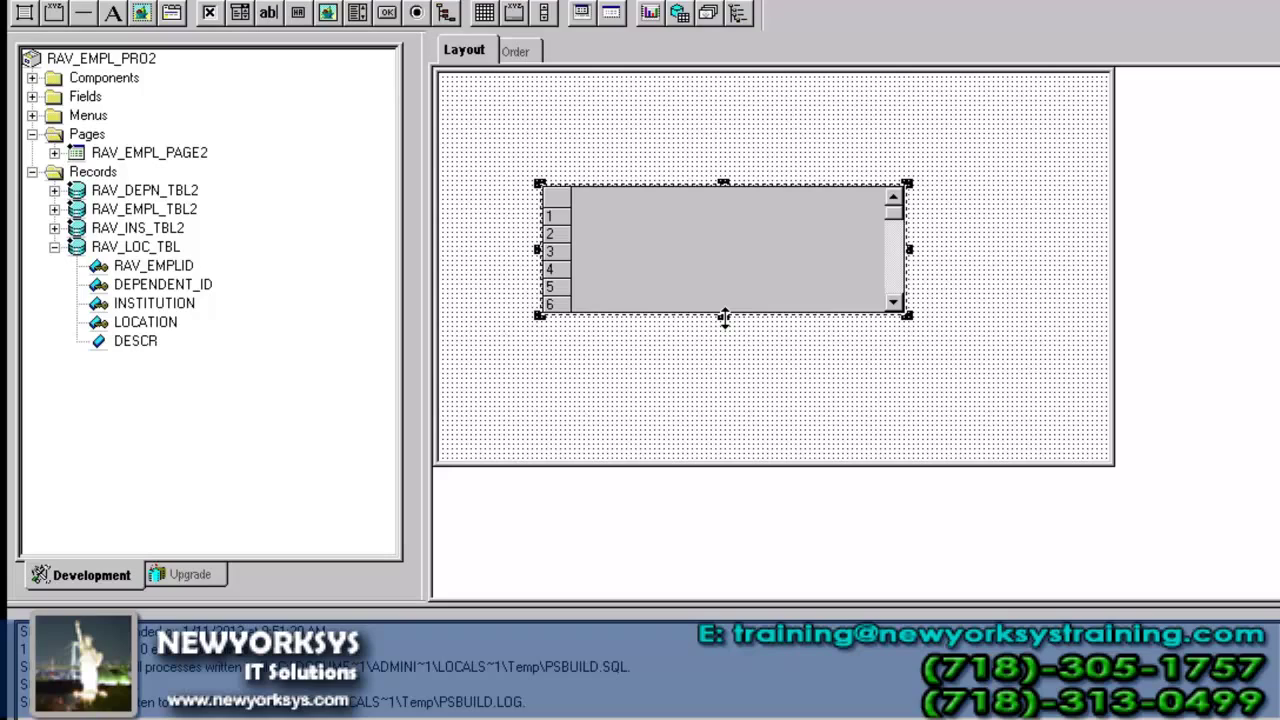
left_click_drag(685, 208, 645, 152)
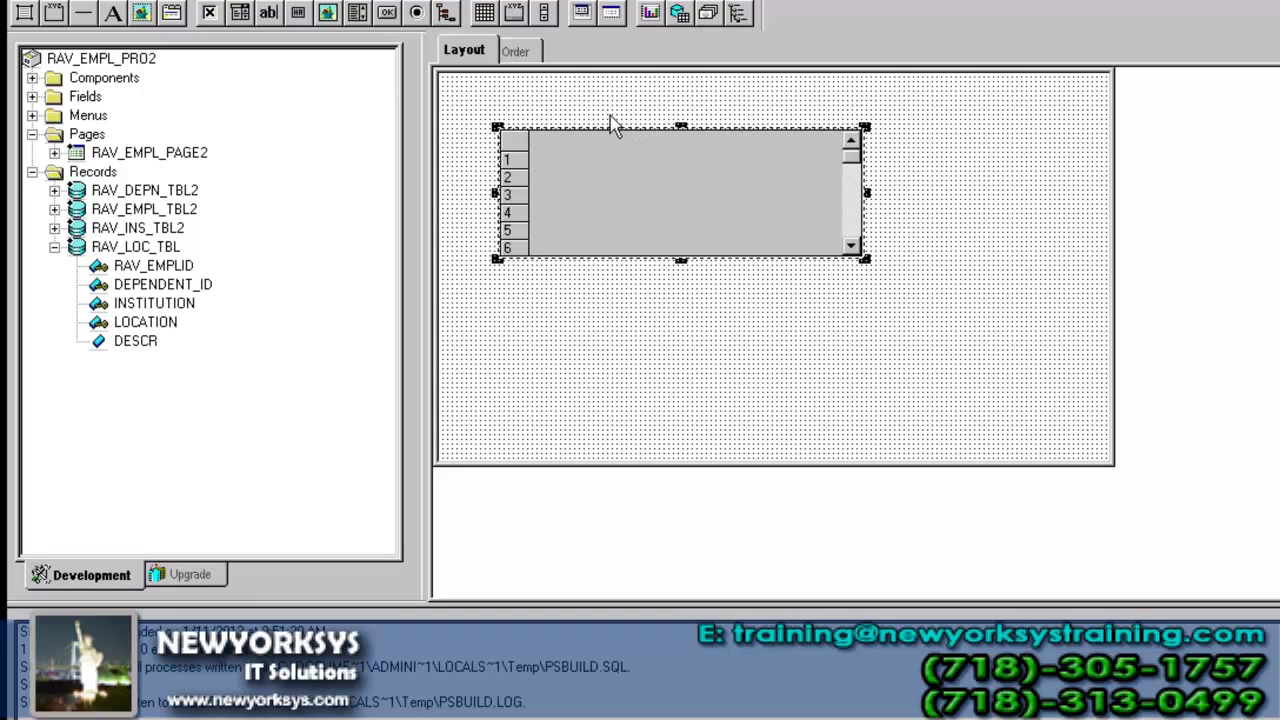
- Attempt a second grid inside the grid, dismiss the invalid column type error, and close Page1 unsaved
left_click(152, 0)
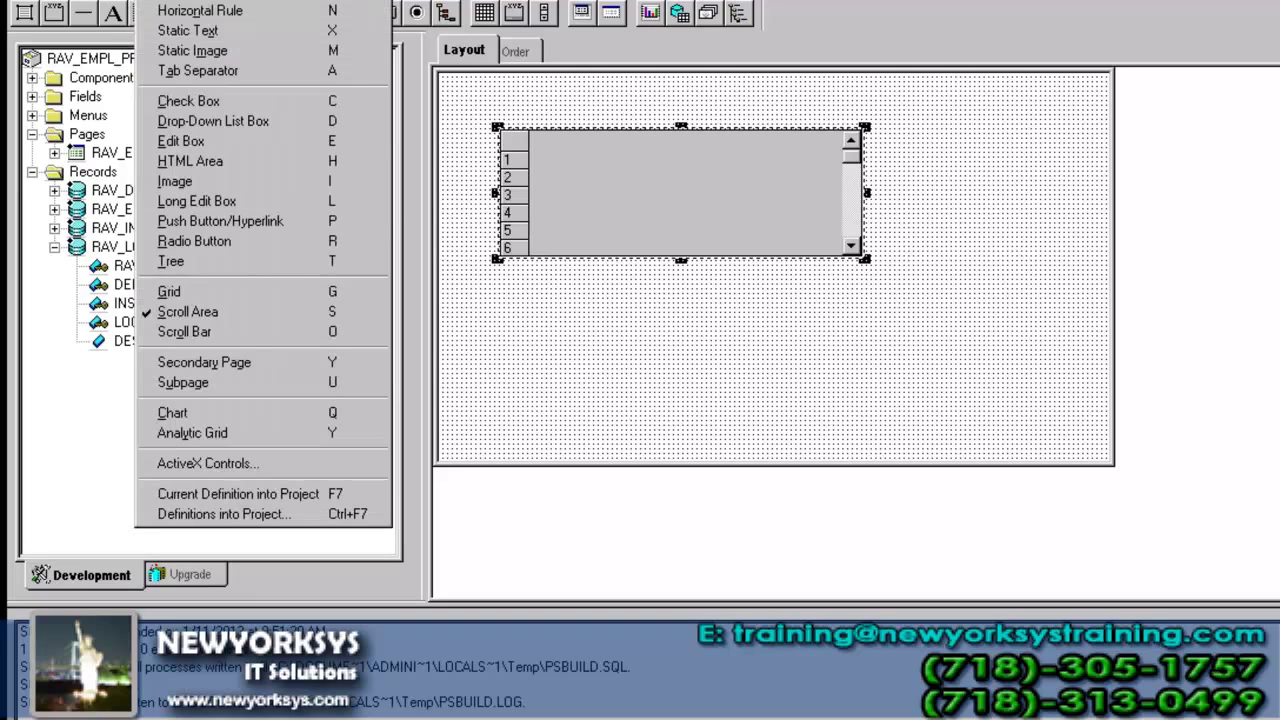
left_click(265, 300)
left_click_drag(593, 138, 727, 210)
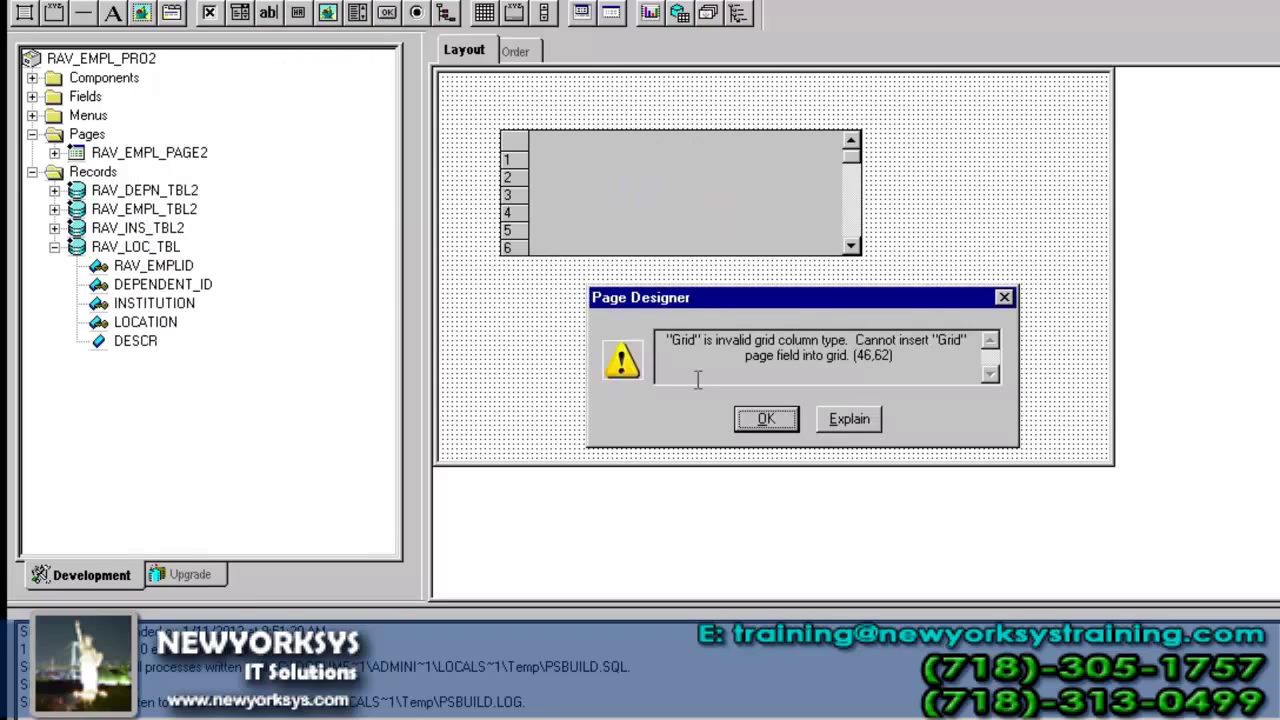
left_click(757, 424)
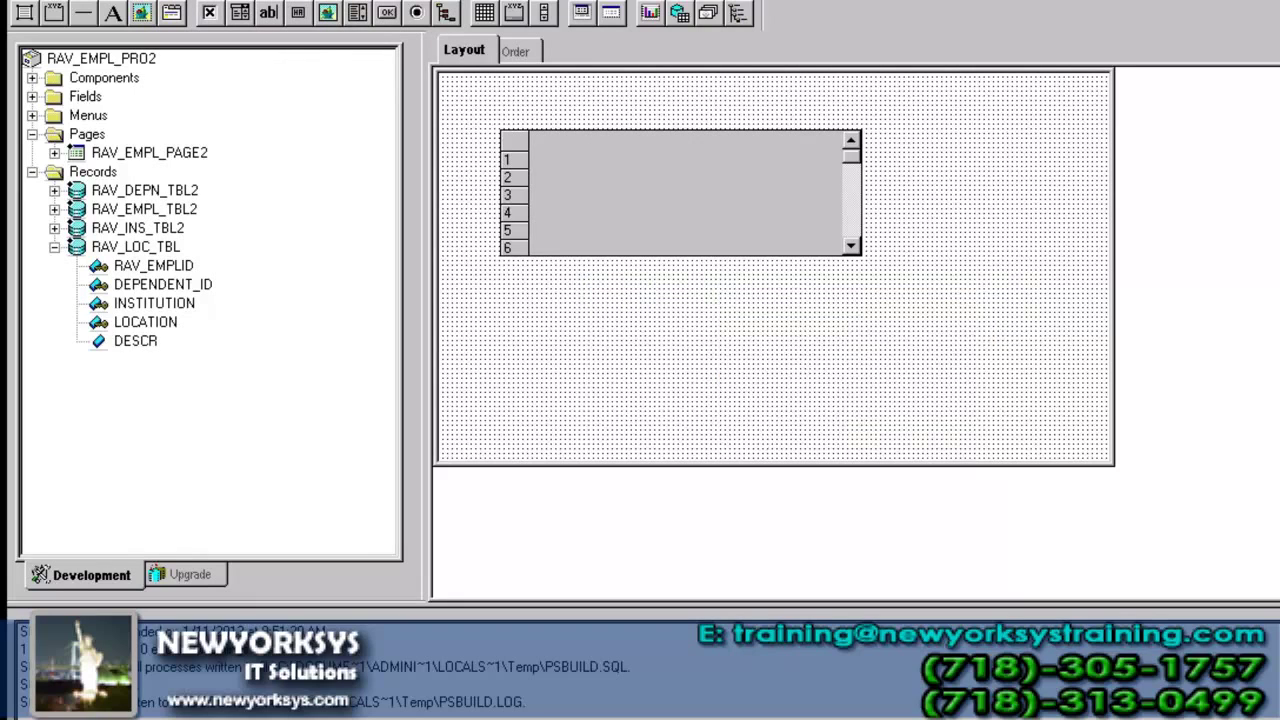
key("ctrl+F4")
left_click(766, 420)
- Switch to the browser and scroll up through the page's Institution and Location details
key("alt+Tab")
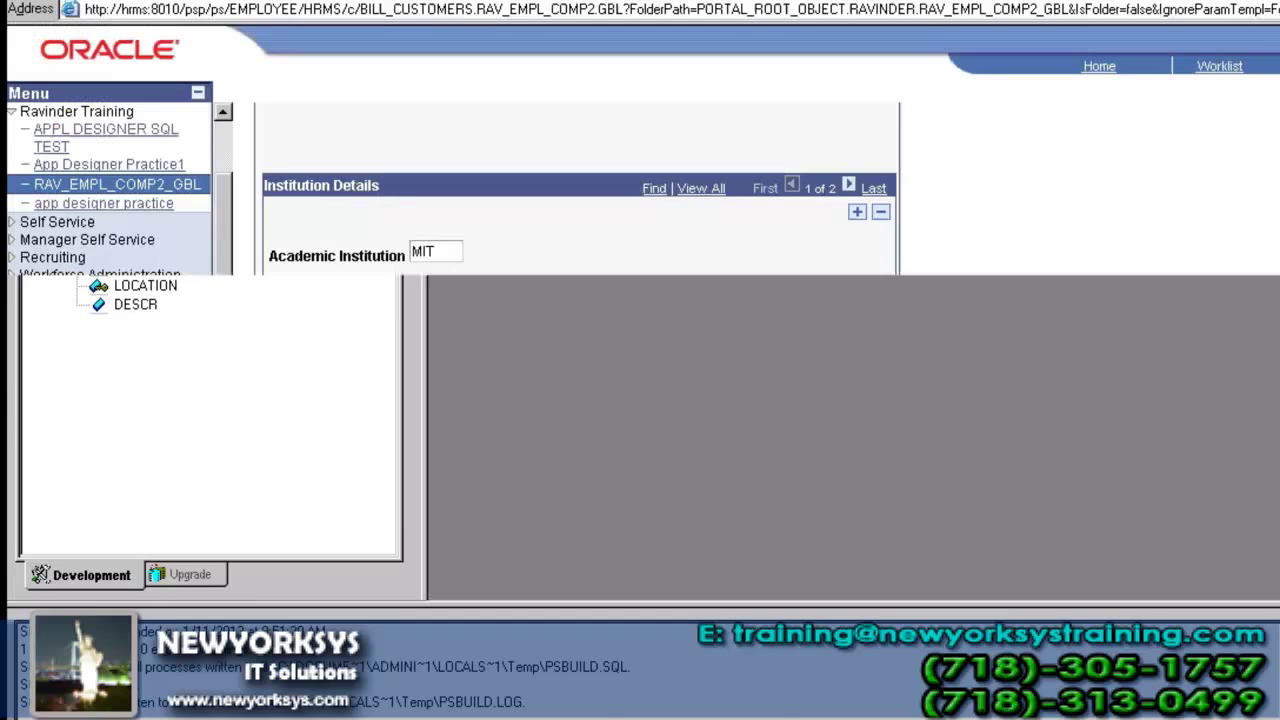
scroll(716, 596, "up", 1)
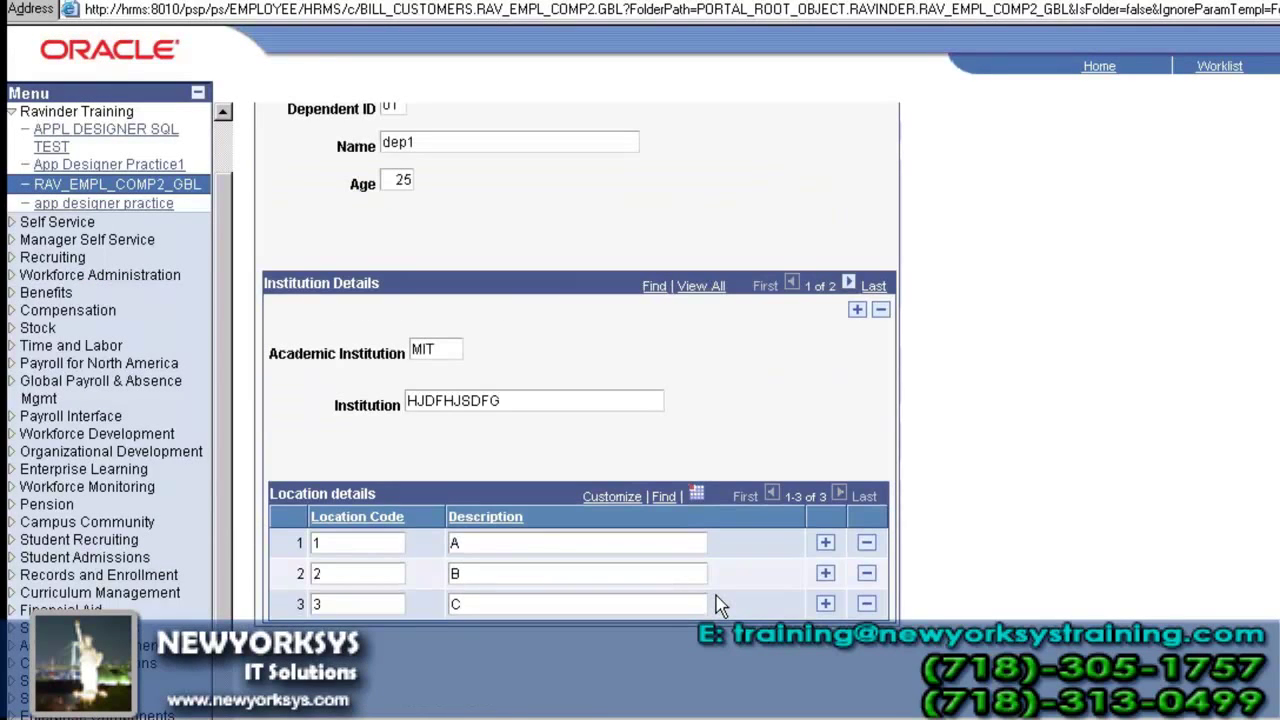
scroll(288, 612, "up", 2)
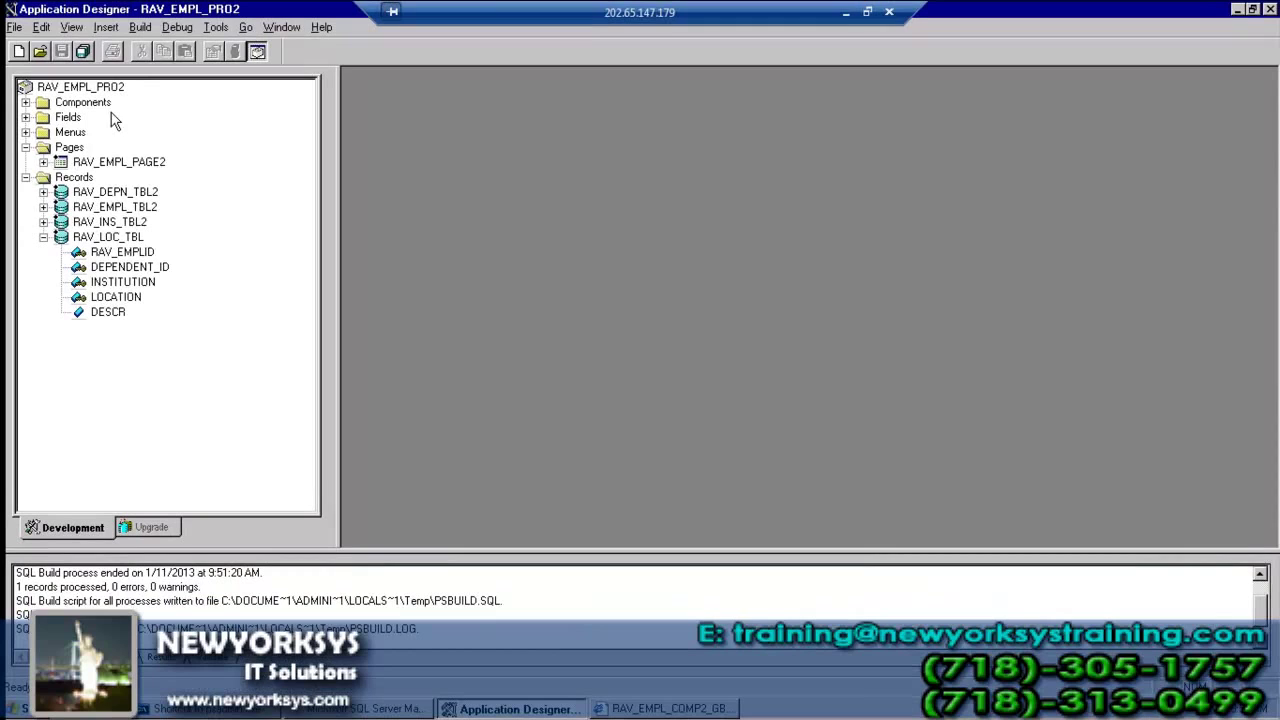
- Collapse RAV_LOC_TBL, open RAV_EMPL_PAGE2 to review its field order and layout, then close it
left_click(44, 238)
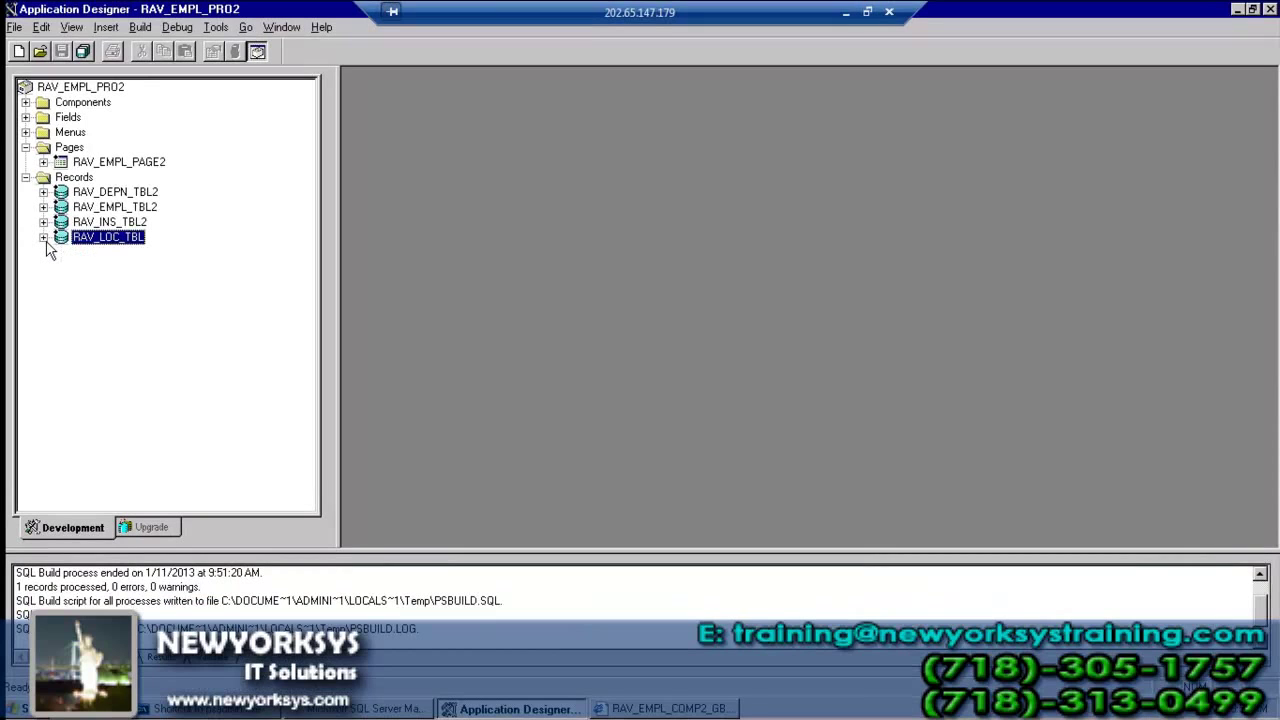
double_click(126, 164)
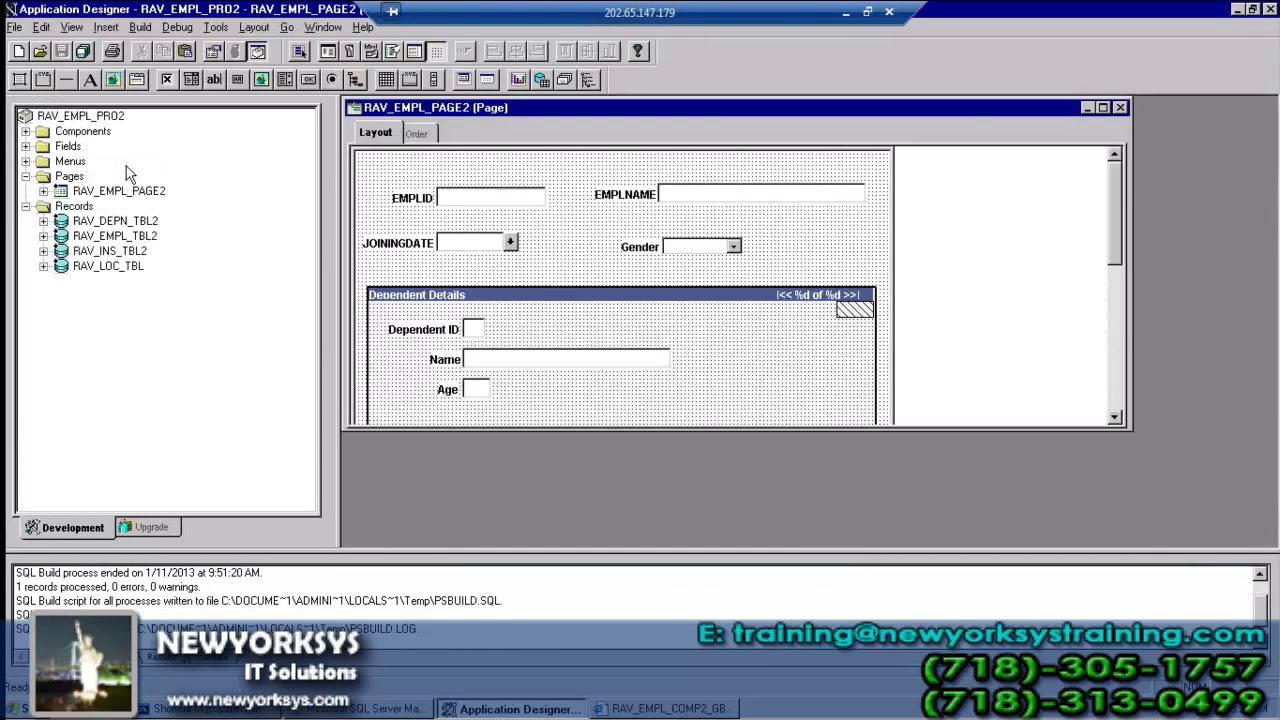
double_click(558, 108)
left_click(414, 111)
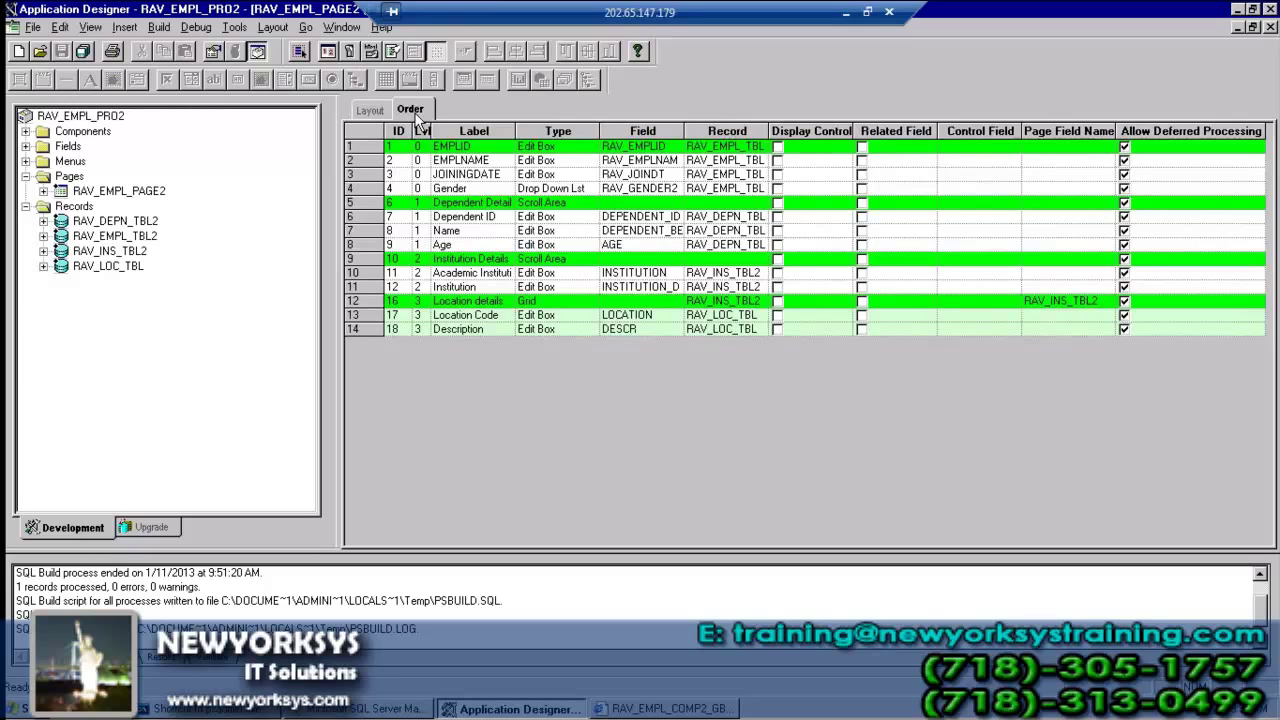
left_click(370, 110)
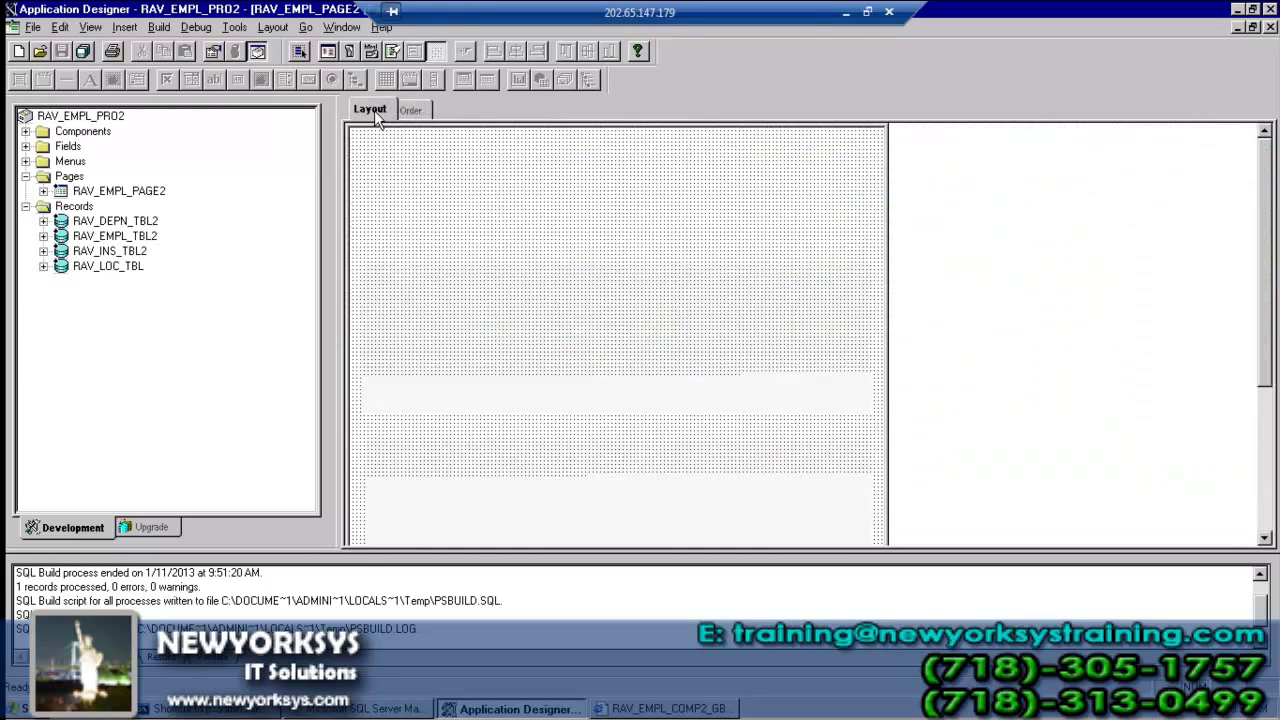
left_click_drag(1266, 250, 1274, 318)
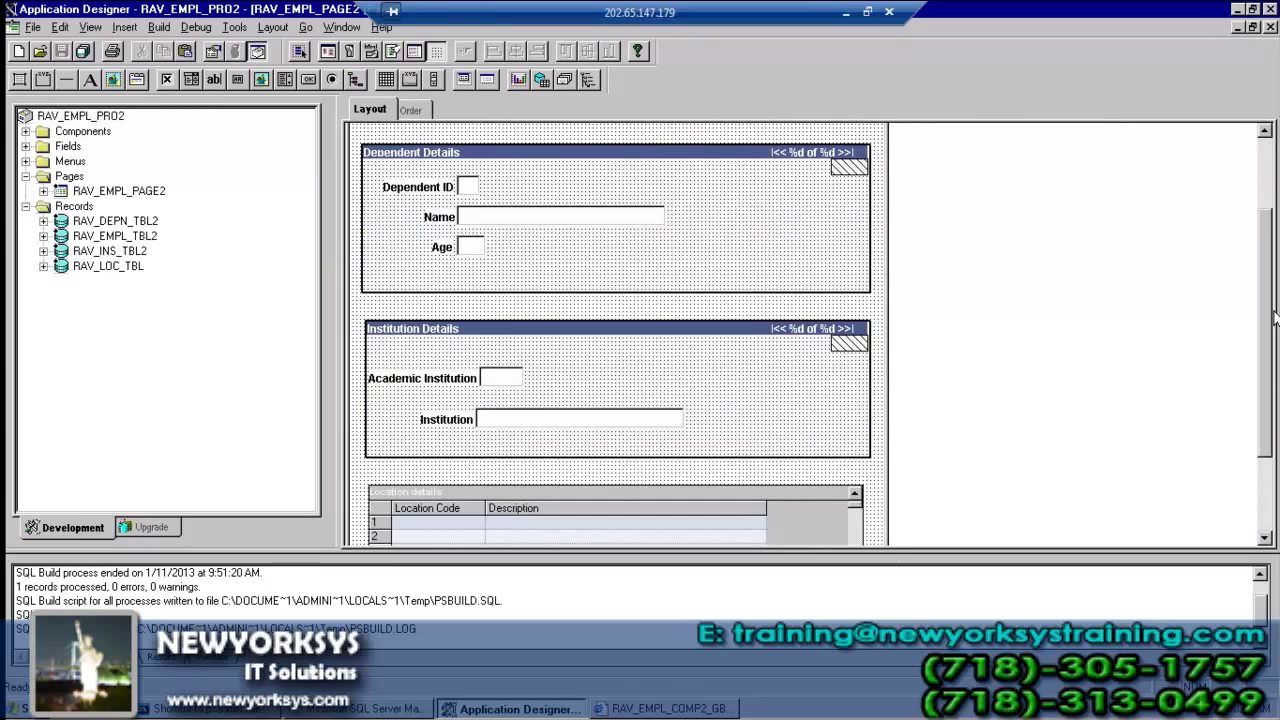
left_click(1270, 27)
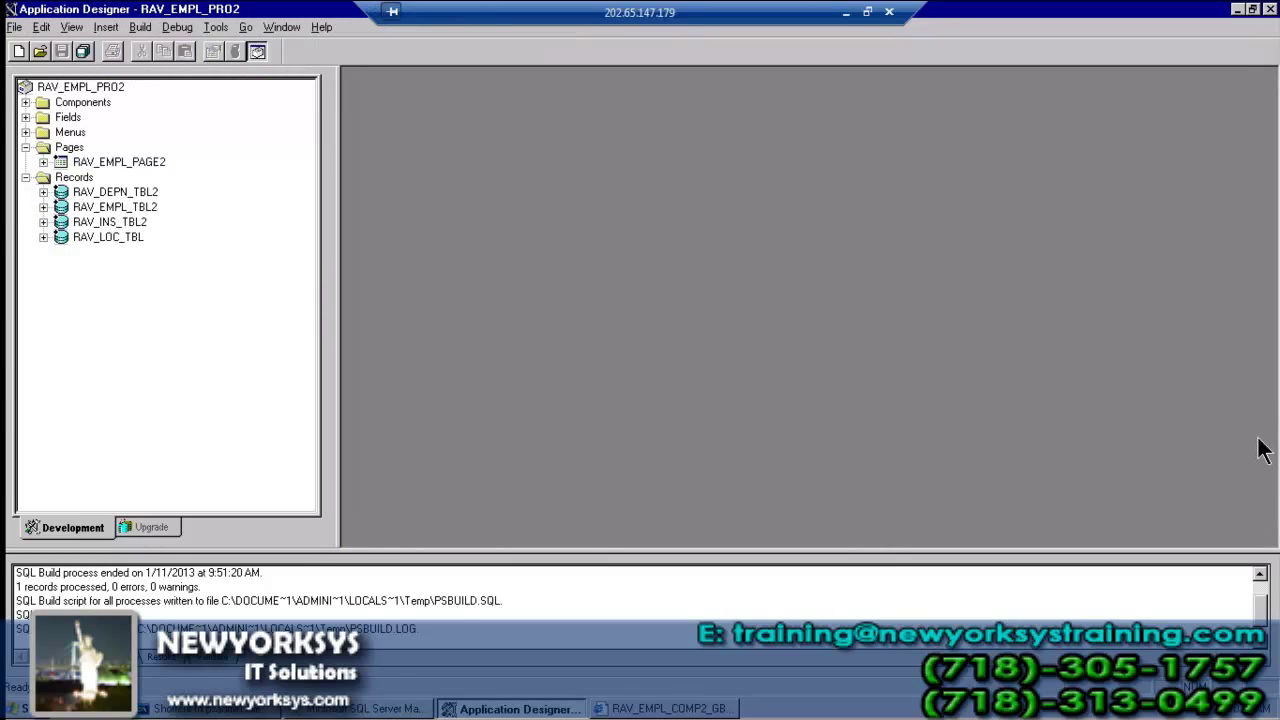
- Return to the HRMS employee page and scroll up to the EMPLID, EMPLNAME, JOININGDATE and Gender fields
left_click(707, 712)
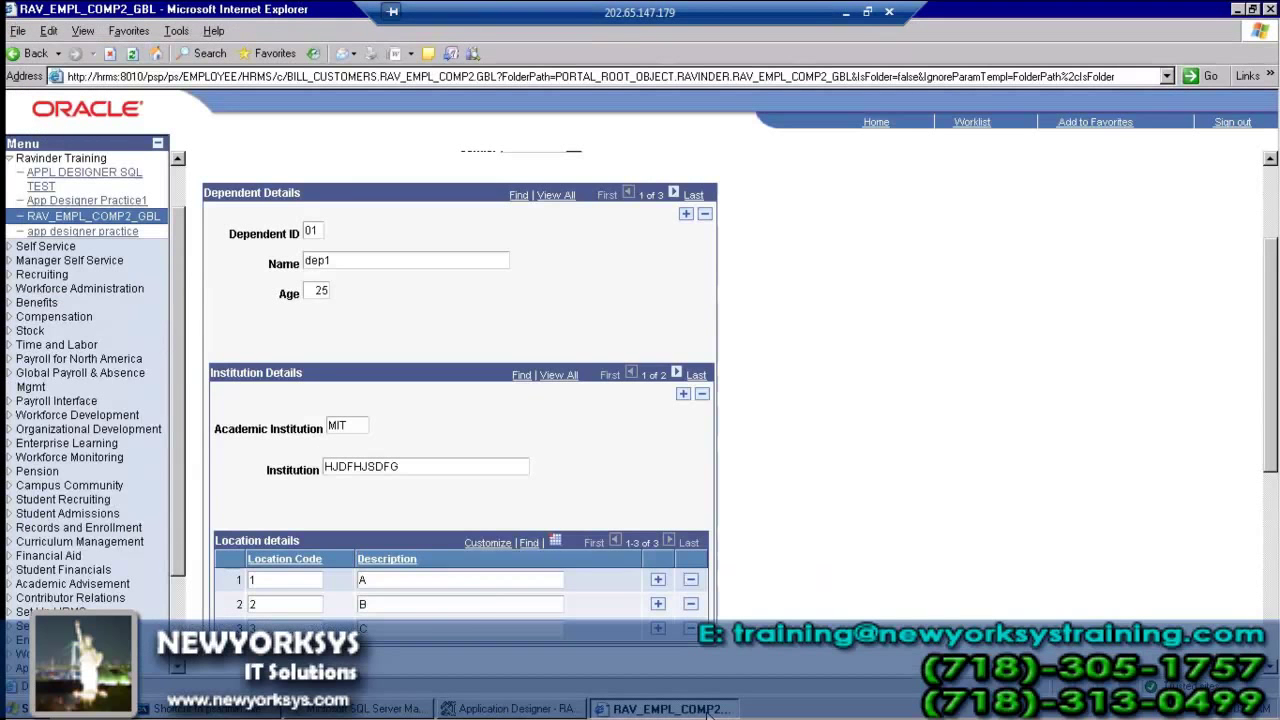
double_click(1222, 712)
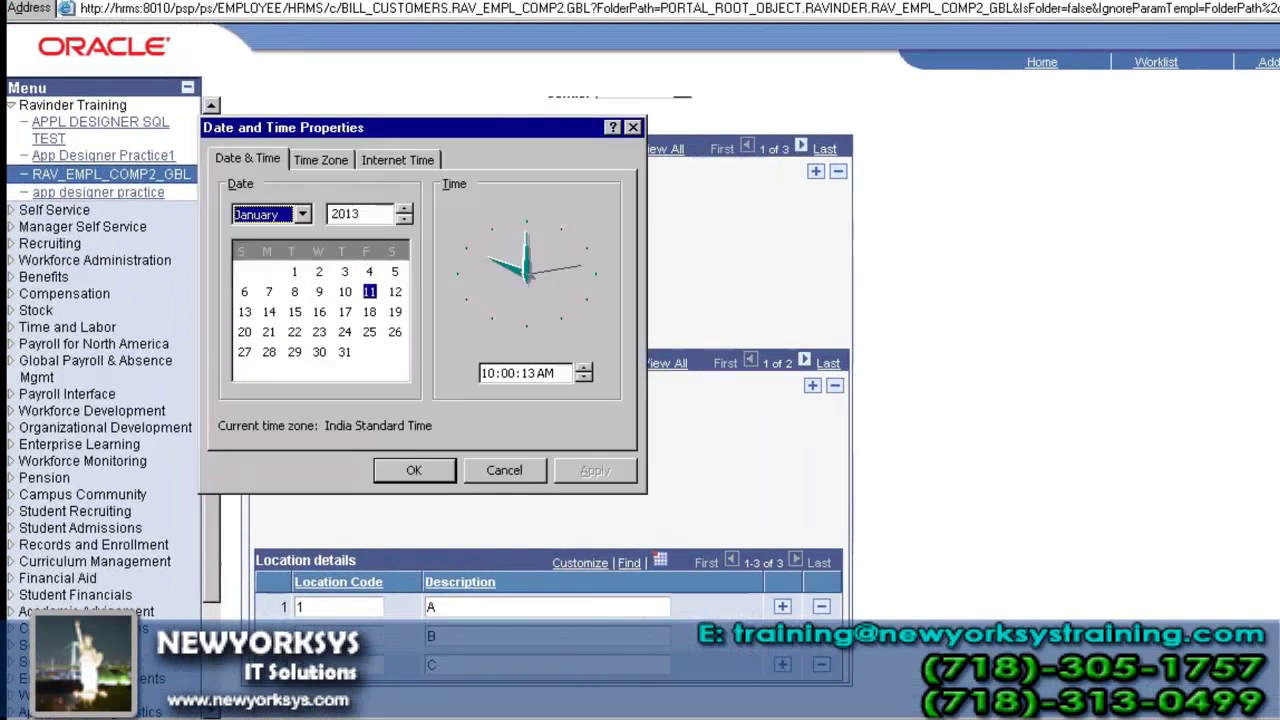
left_click(505, 470)
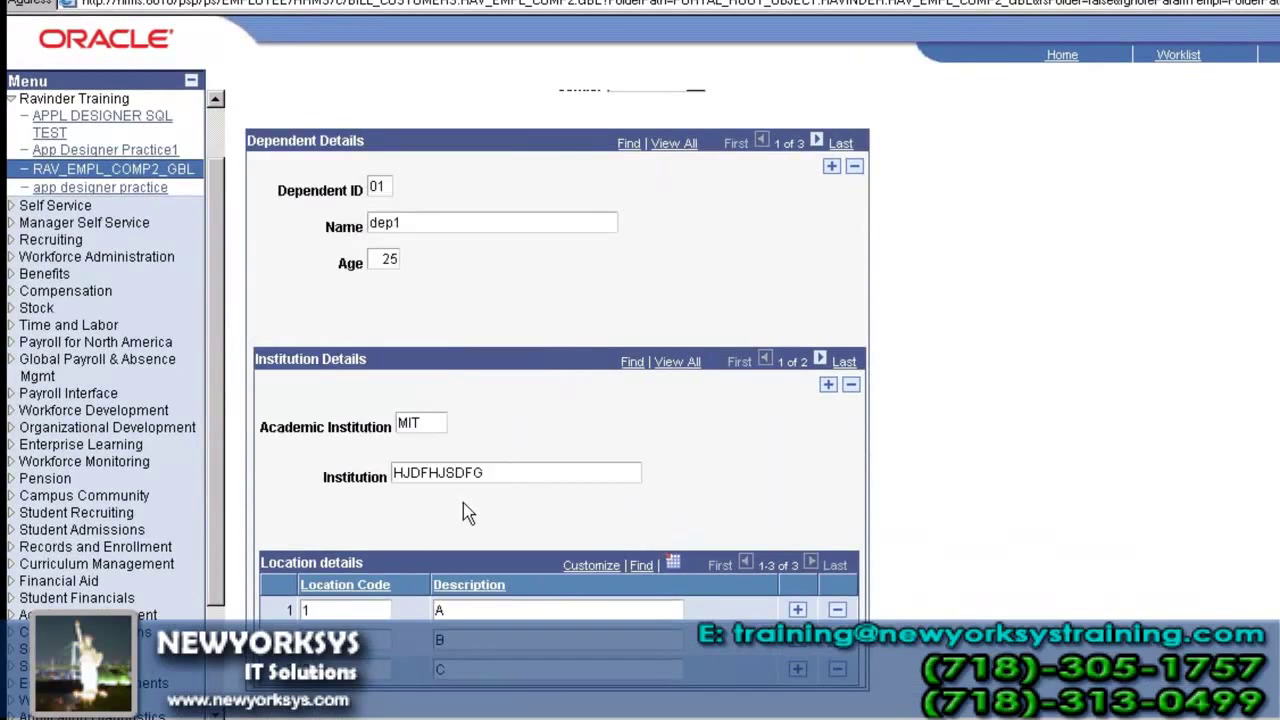
scroll(463, 503, "up", 2)
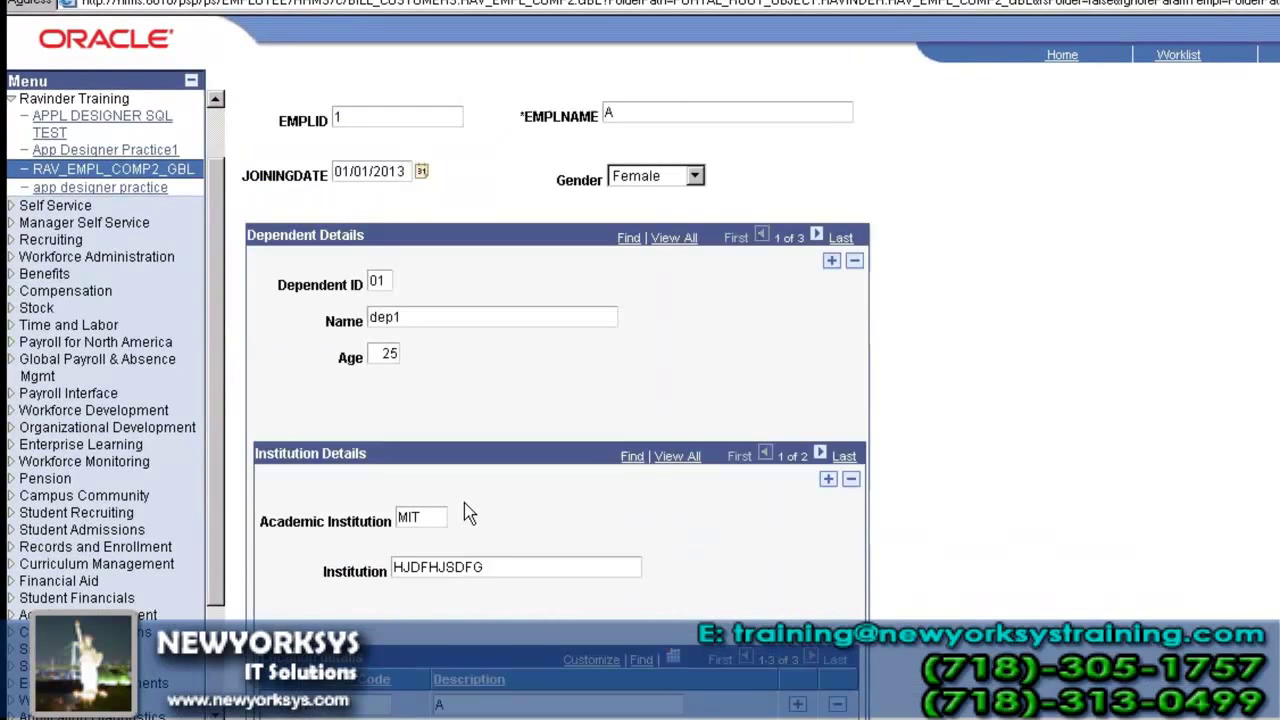
scroll(468, 513, "up", 2)
scroll(468, 513, "down", 4)
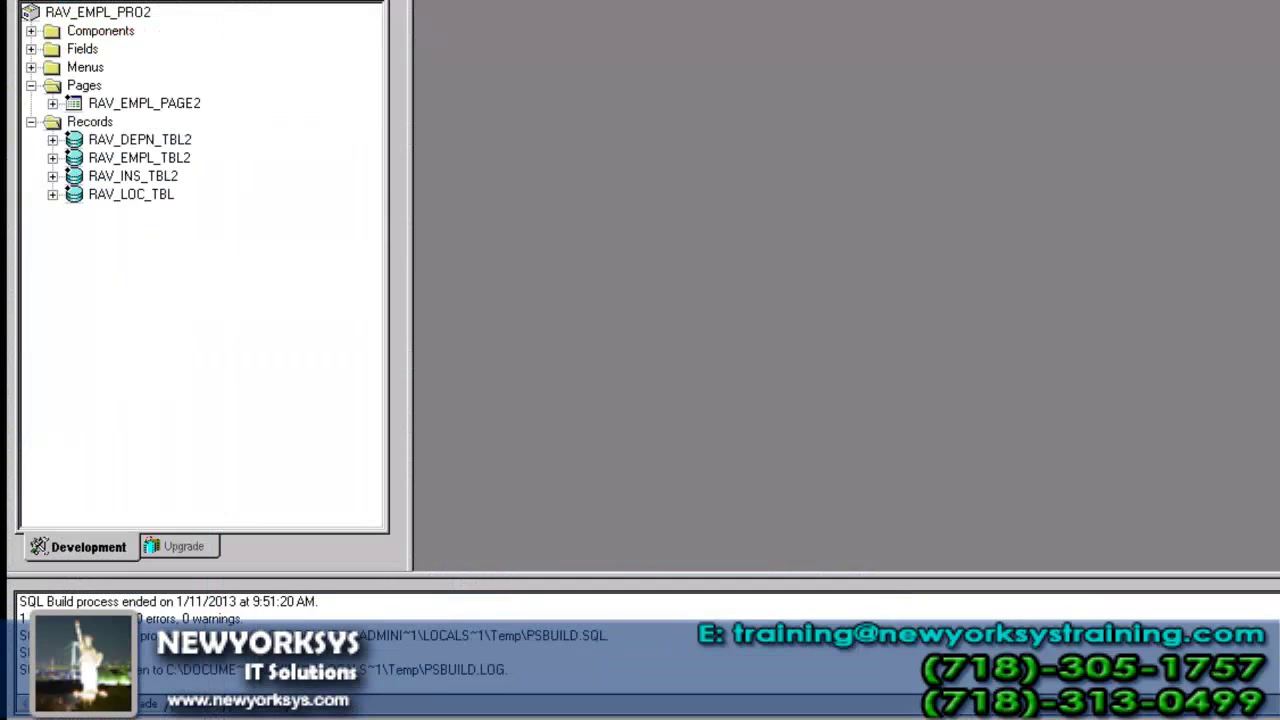
- Open the RAV_EMPL_PAGE2 page definition and maximize its window
left_click(160, 106)
double_click(160, 106)
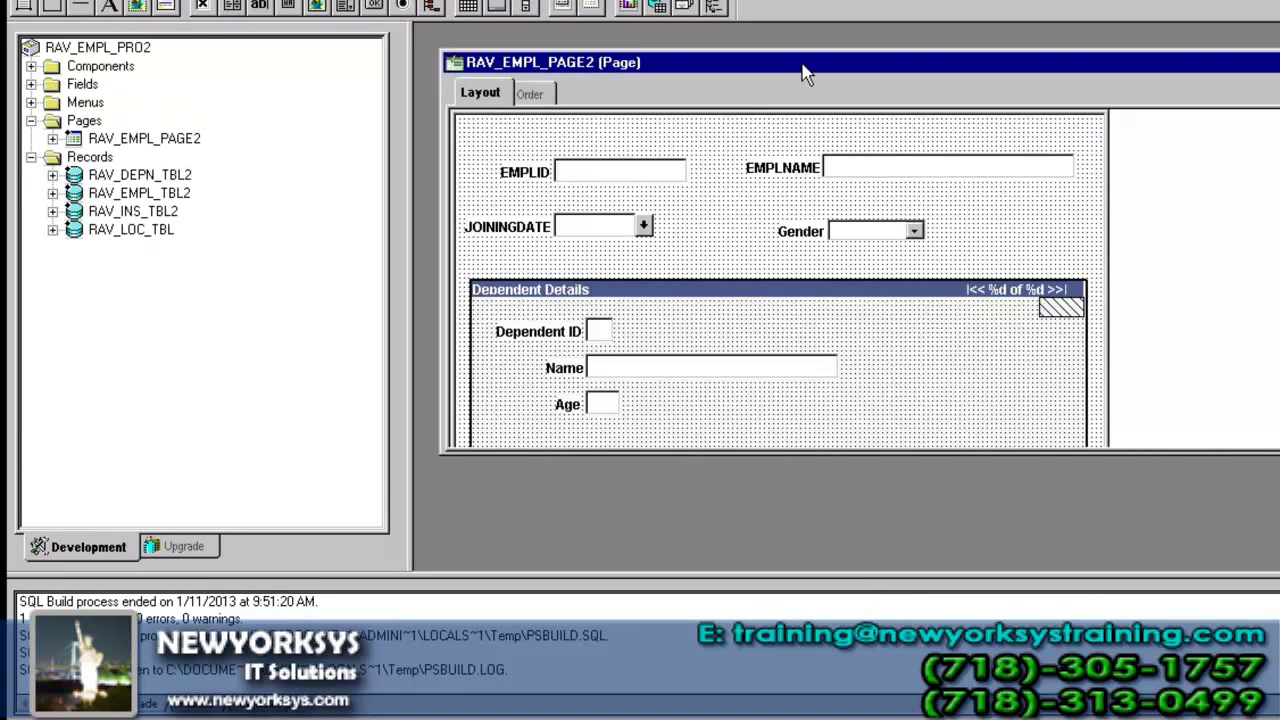
double_click(802, 64)
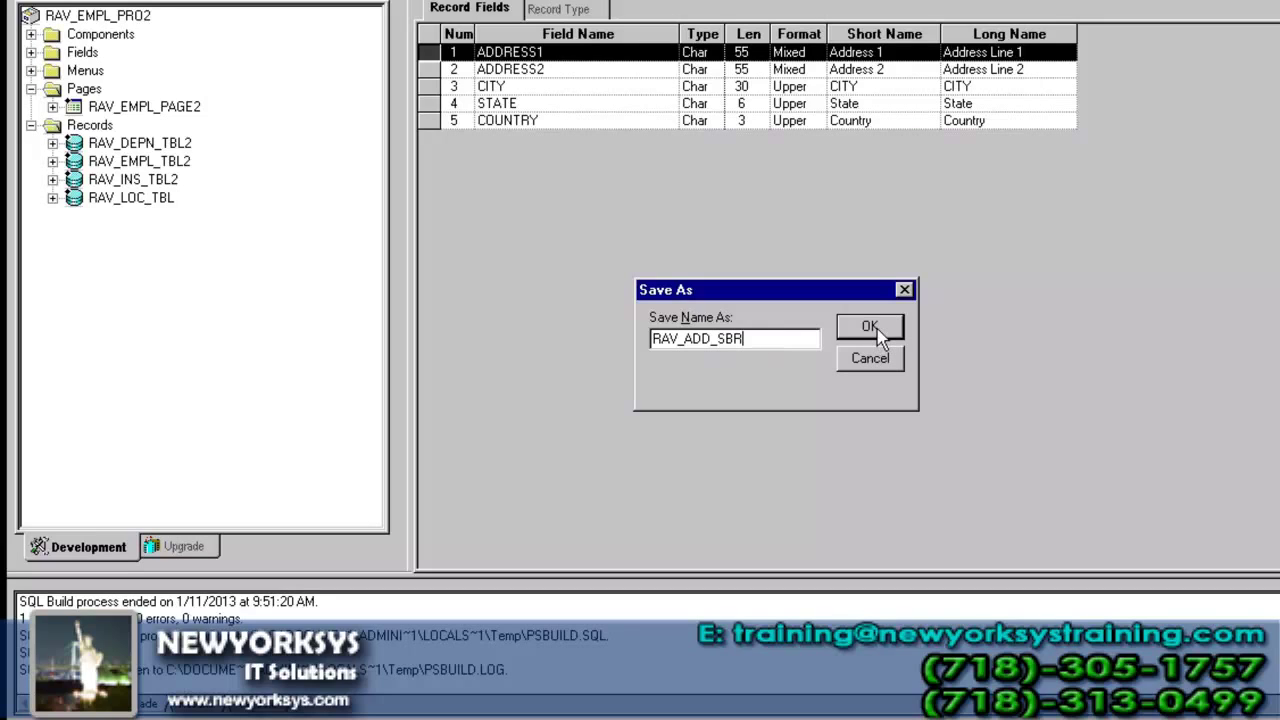
- Save the new address record under the name RAV_ADD_SBR
key("BackSpace")
key("BackSpace")
key("BackSpace")
type("V W")
key("BackSpace")
key("BackSpace")
key("BackSpace")
type("SBR")
key("Return")
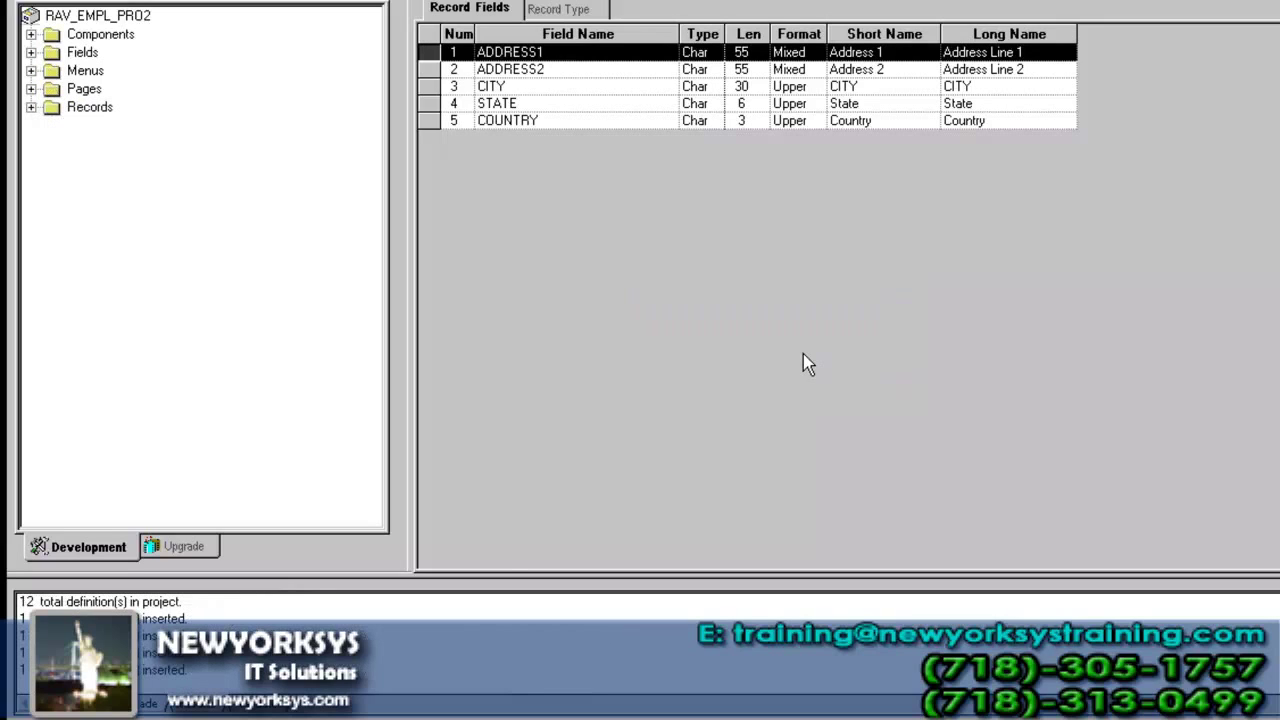
- Close RAV_ADD_SBR, then open RAV_DEPN_TBL2 maximized with its AGE row selected
left_click(31, 107)
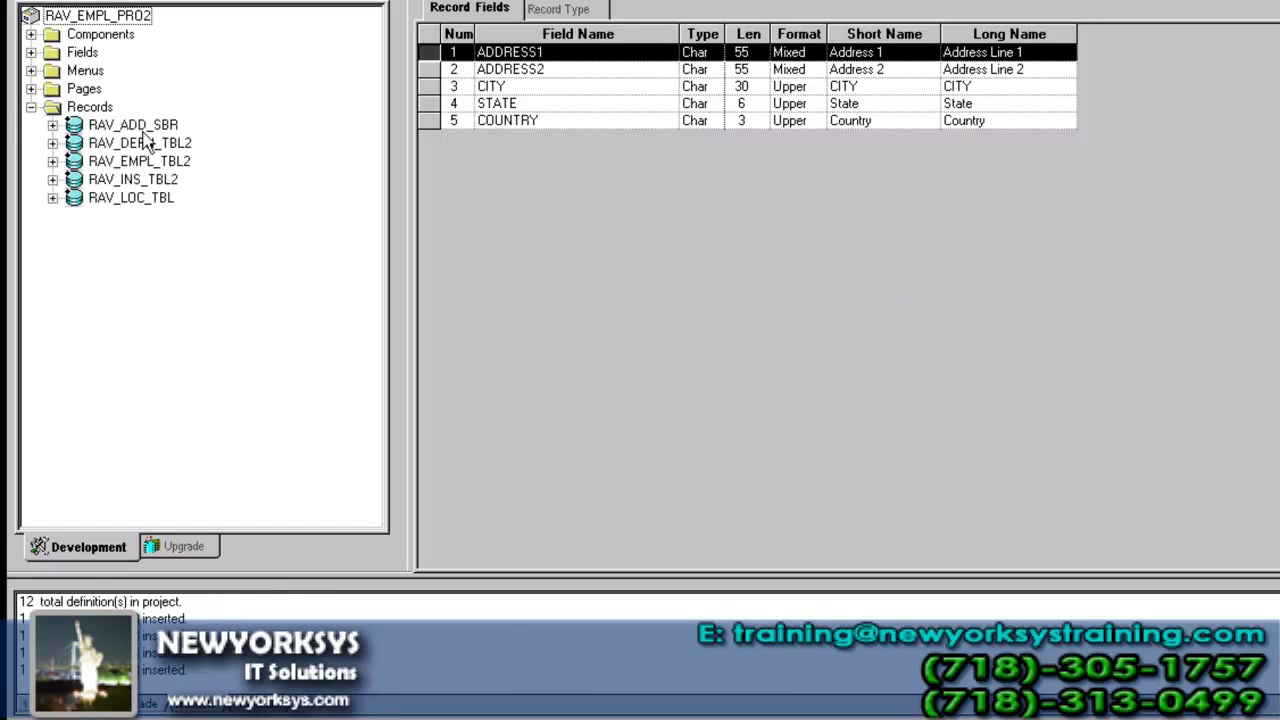
left_click(154, 130)
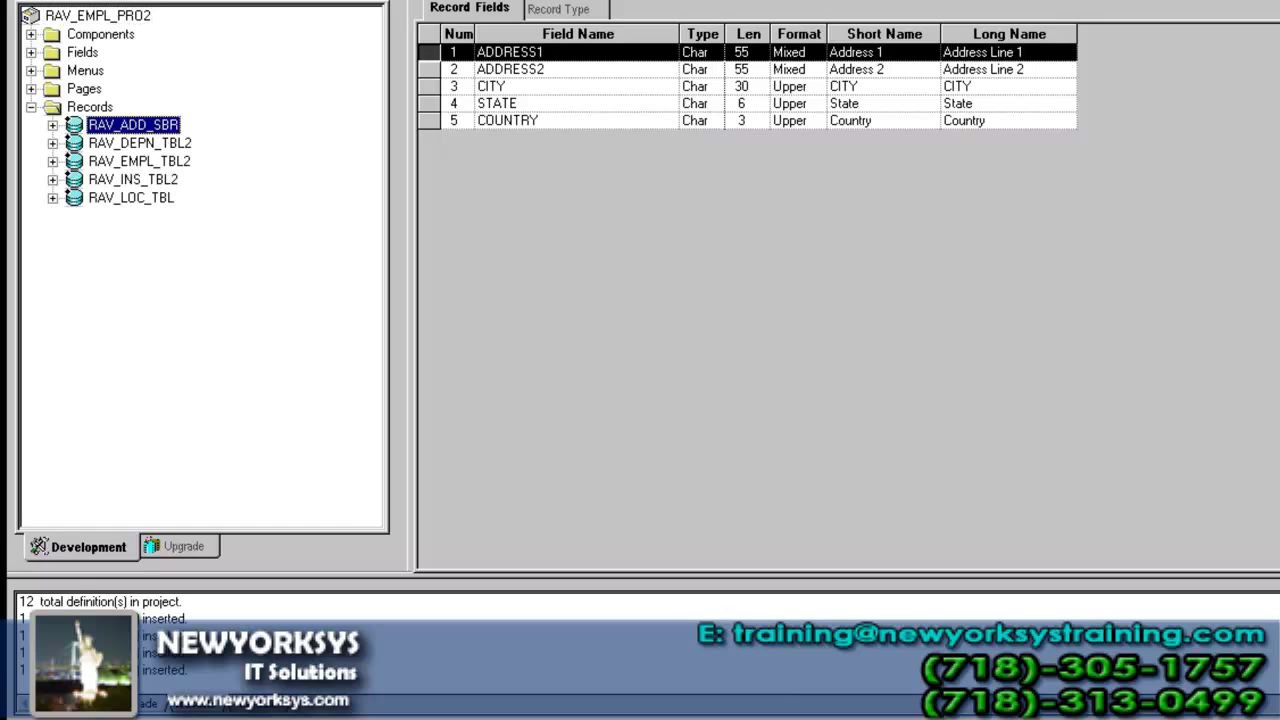
key("ctrl+F4")
left_click(165, 122)
double_click(140, 140)
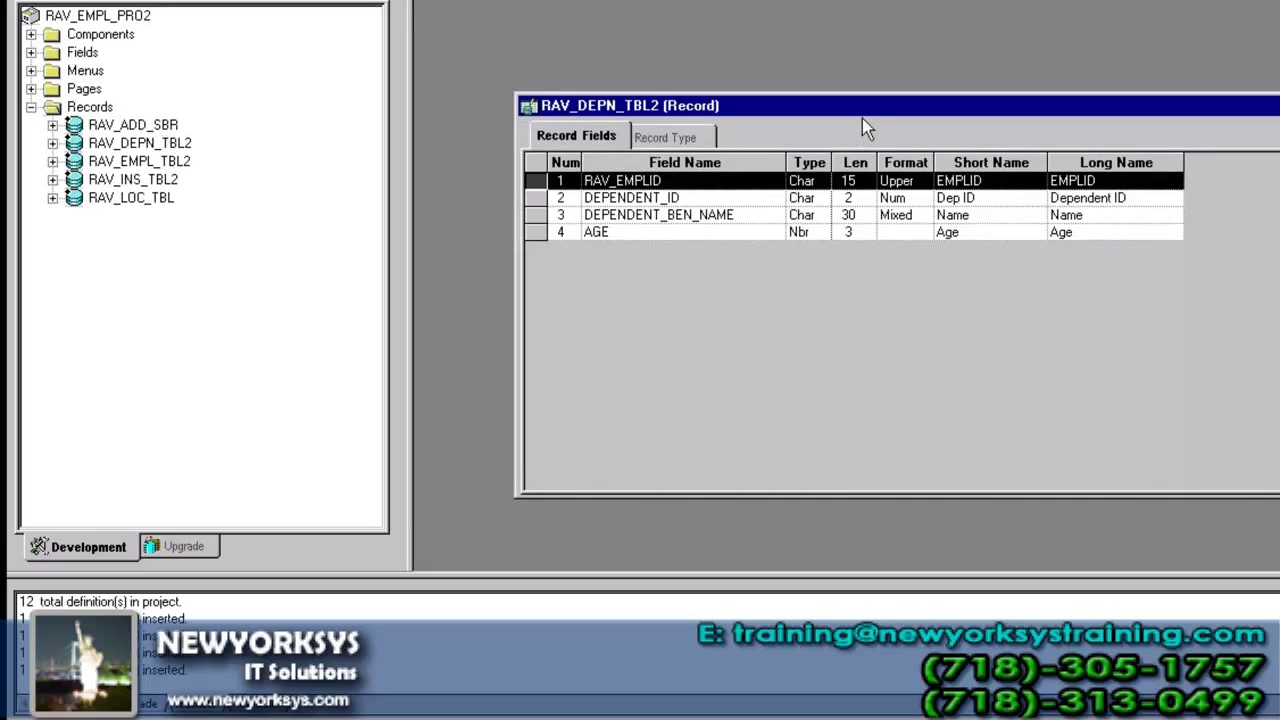
double_click(864, 108)
left_click(866, 106)
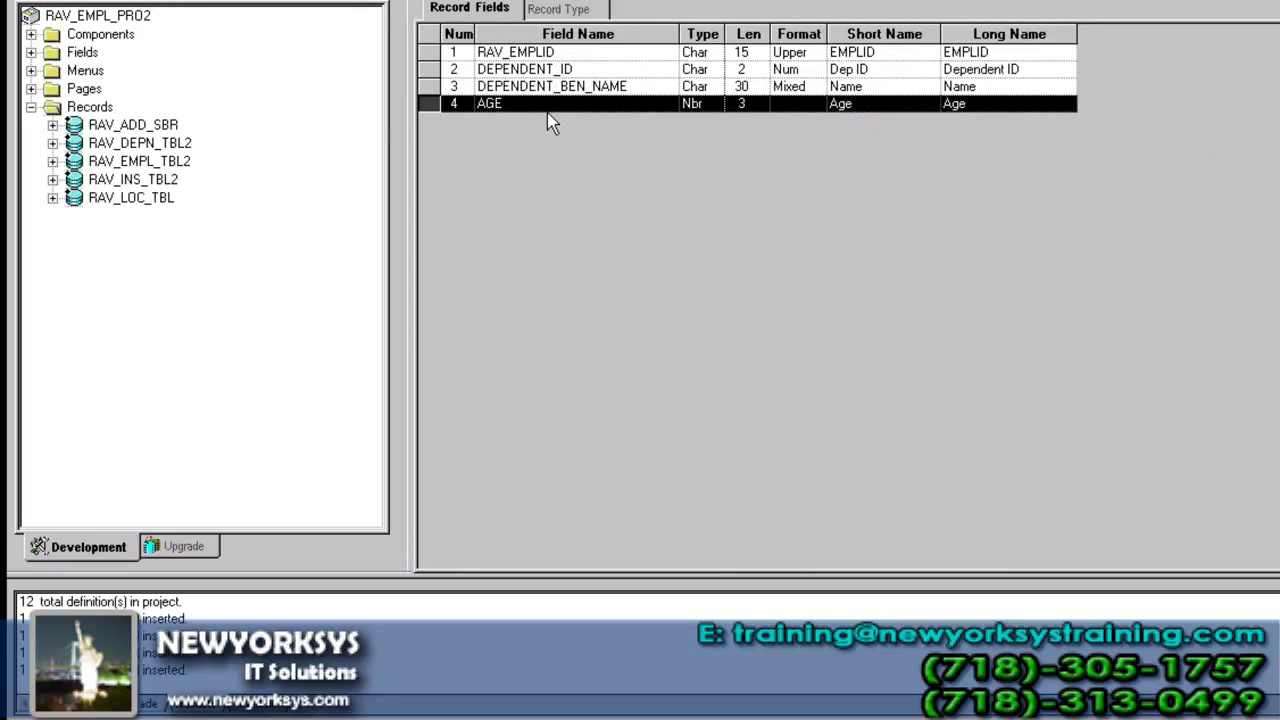
- Insert the RAV_ADD_SBR subrecord after AGE, found by searching RAV_
left_click(146, 1)
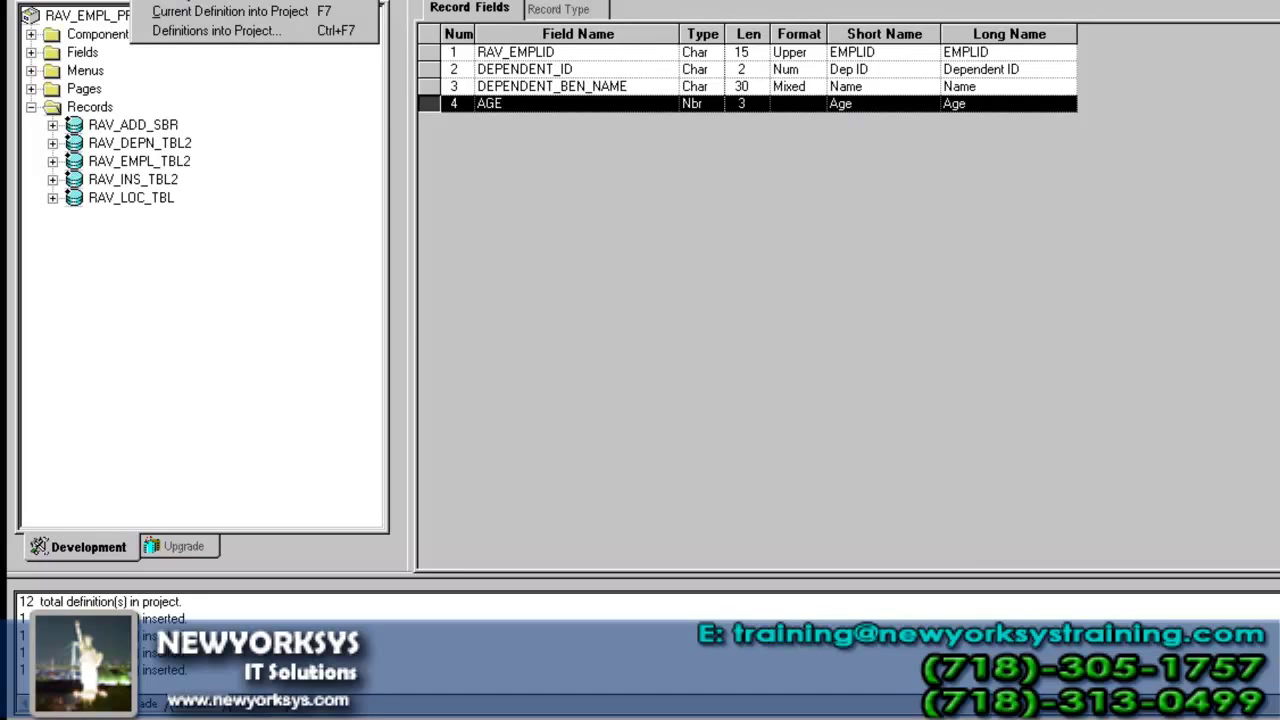
left_click(184, 0)
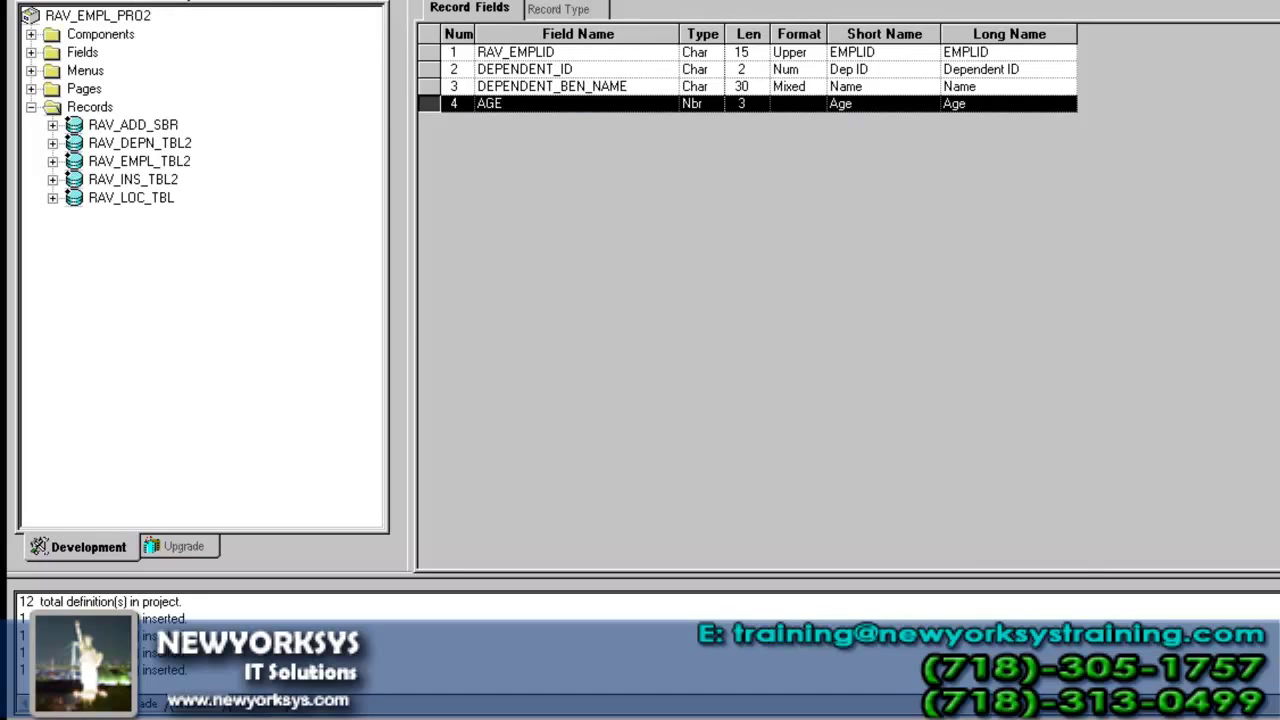
type("RAV_")
key("Return")
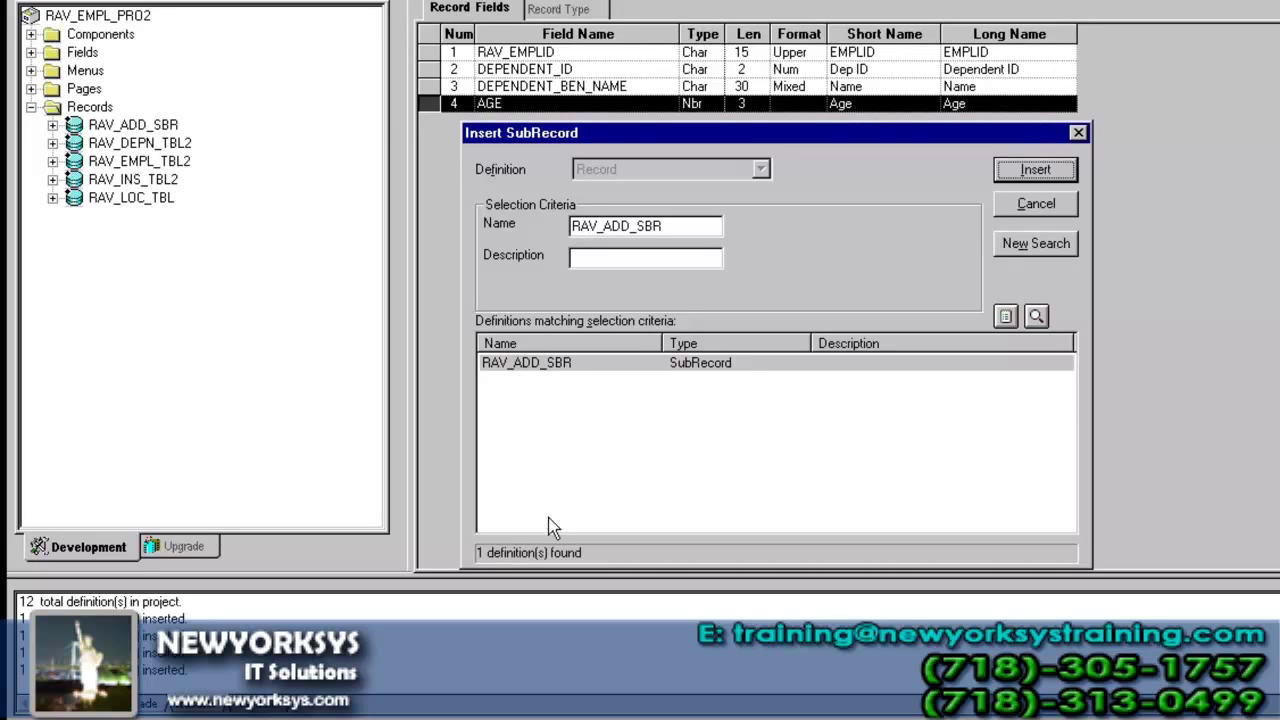
left_click(591, 365)
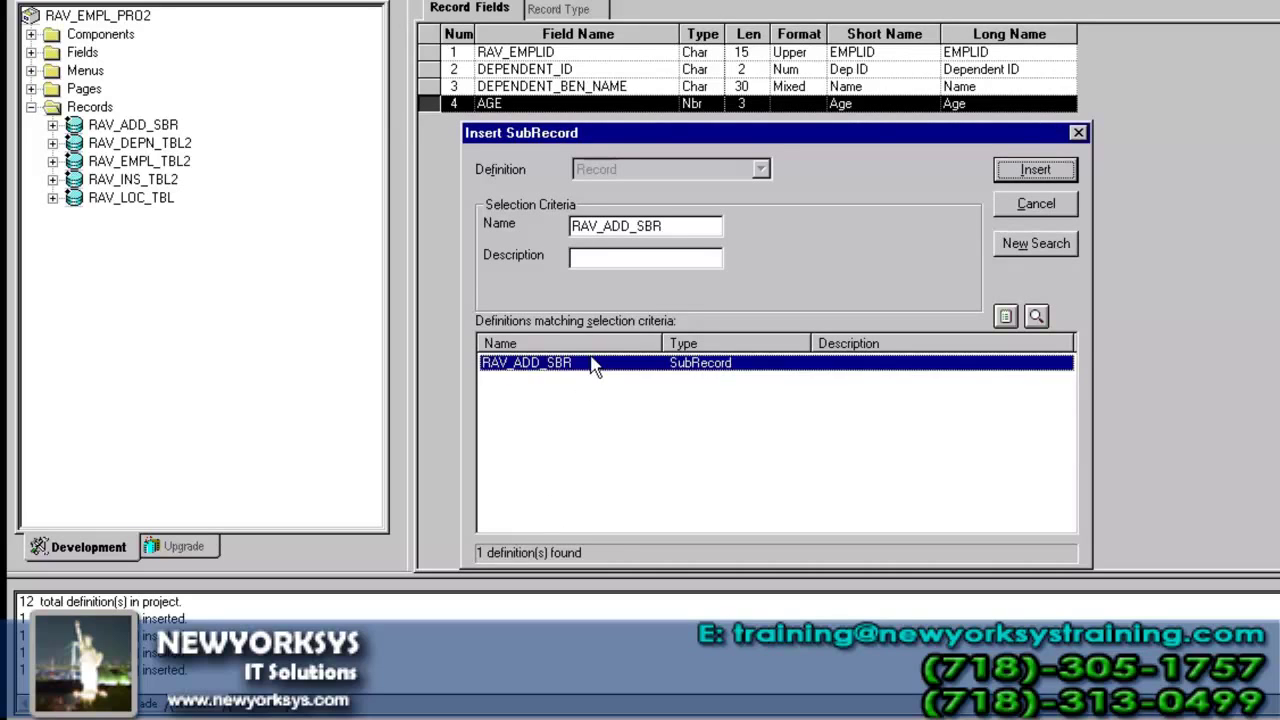
double_click(596, 365)
left_click(1028, 208)
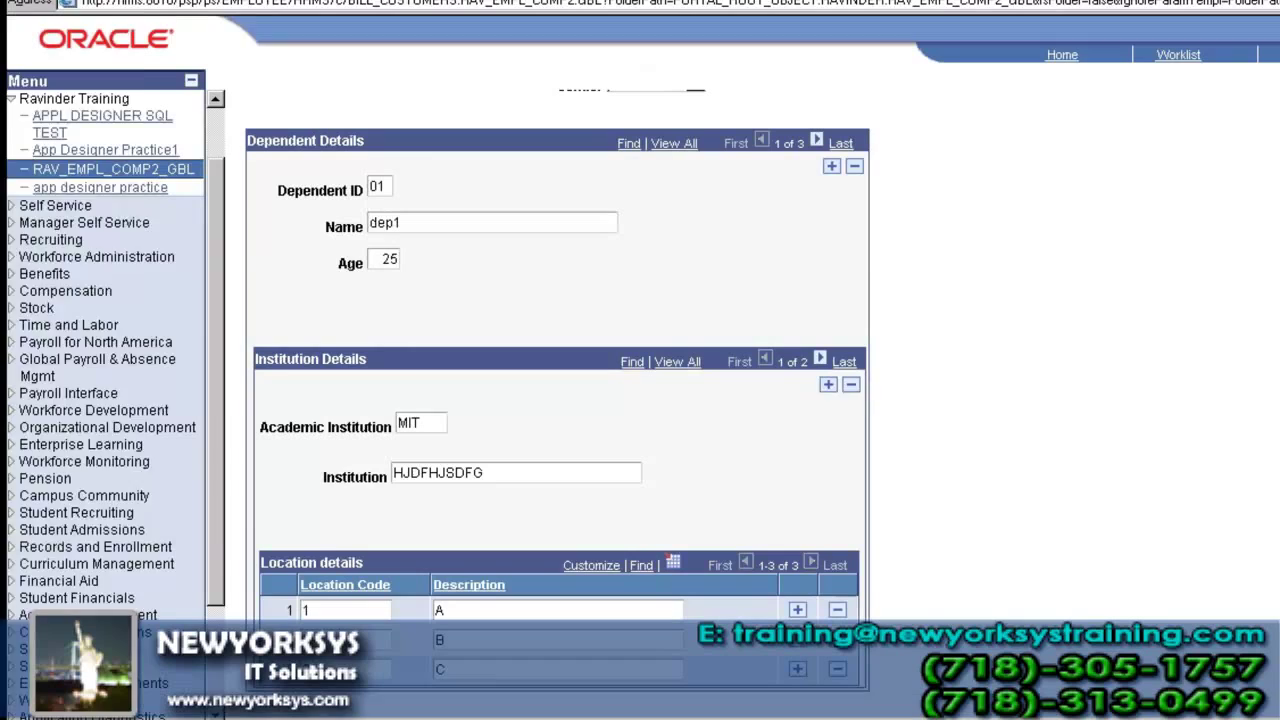
- Run 'select * FROM PS_RAV_DEPN_TBL2' in SSMS to list the four existing dependent rows
key("alt+Tab")
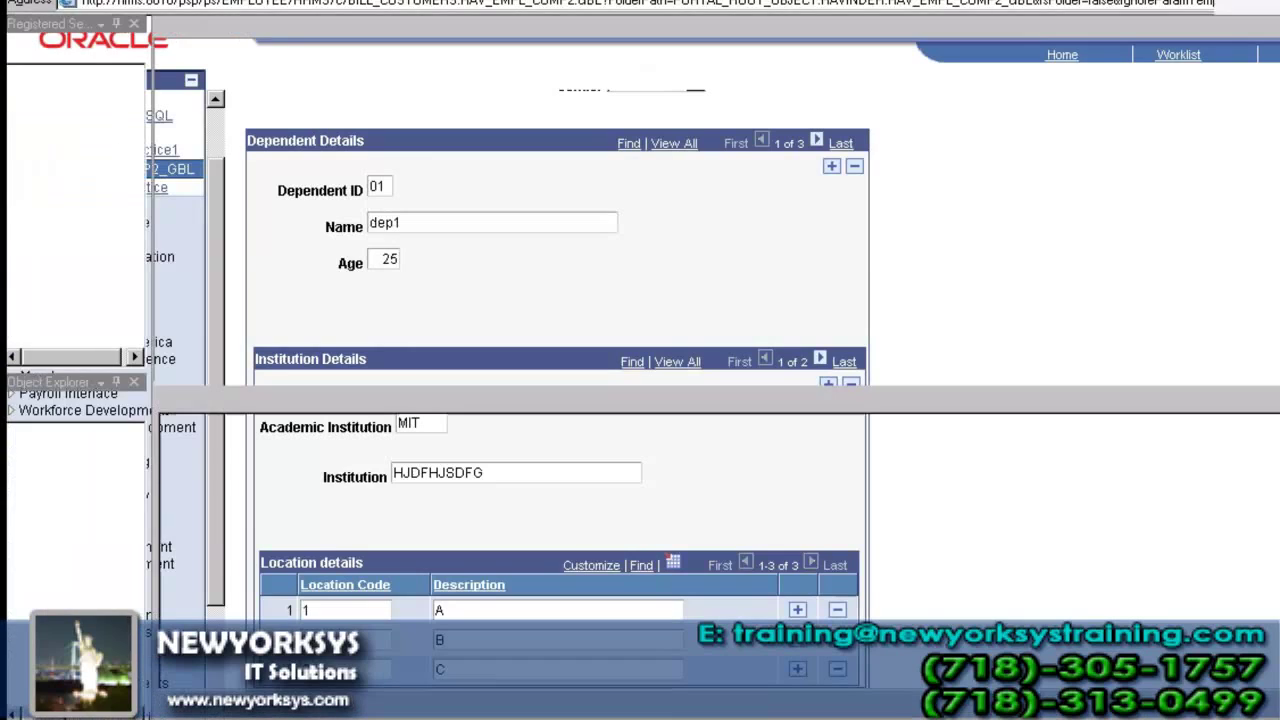
left_click_drag(480, 47, 188, 47)
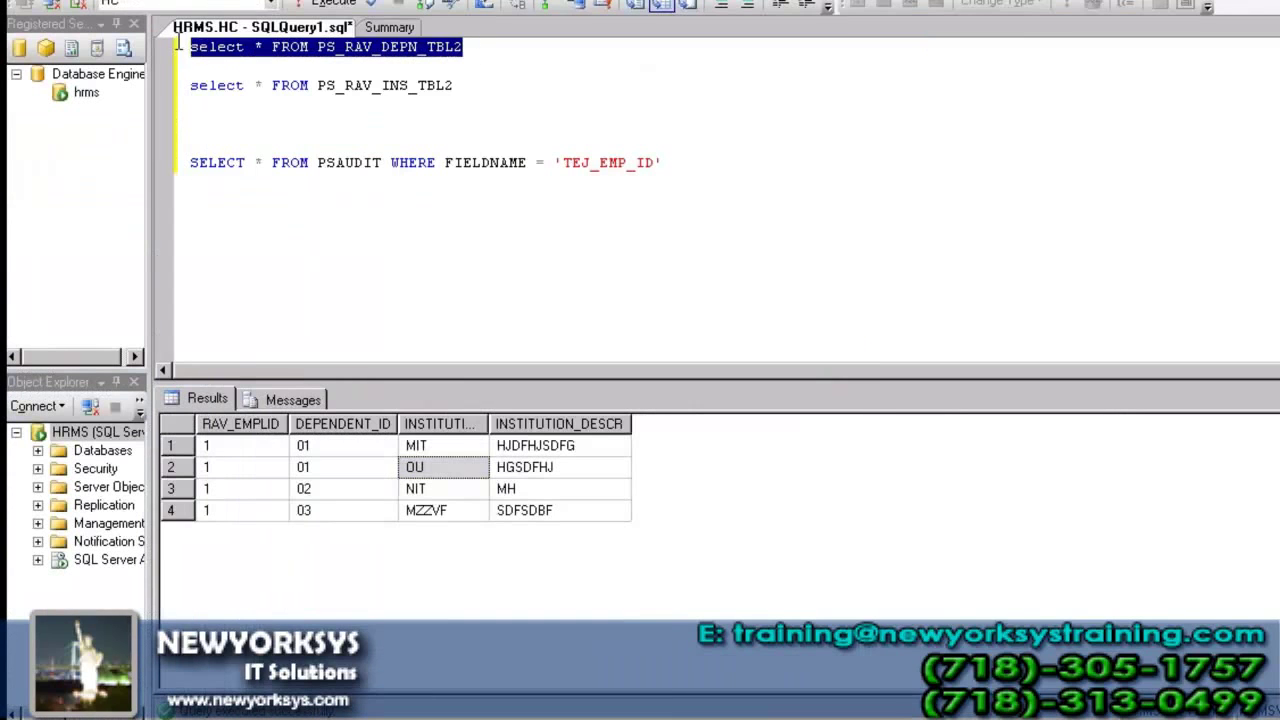
left_click(335, 5)
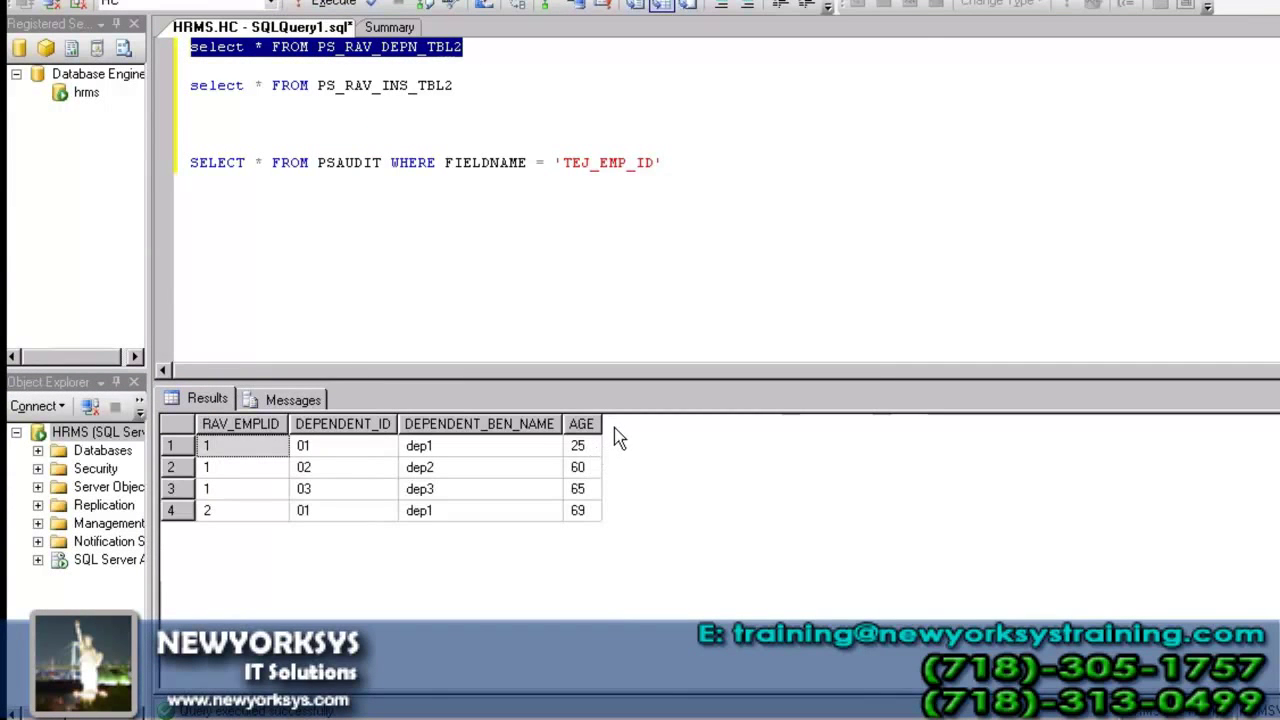
key("alt+Tab")
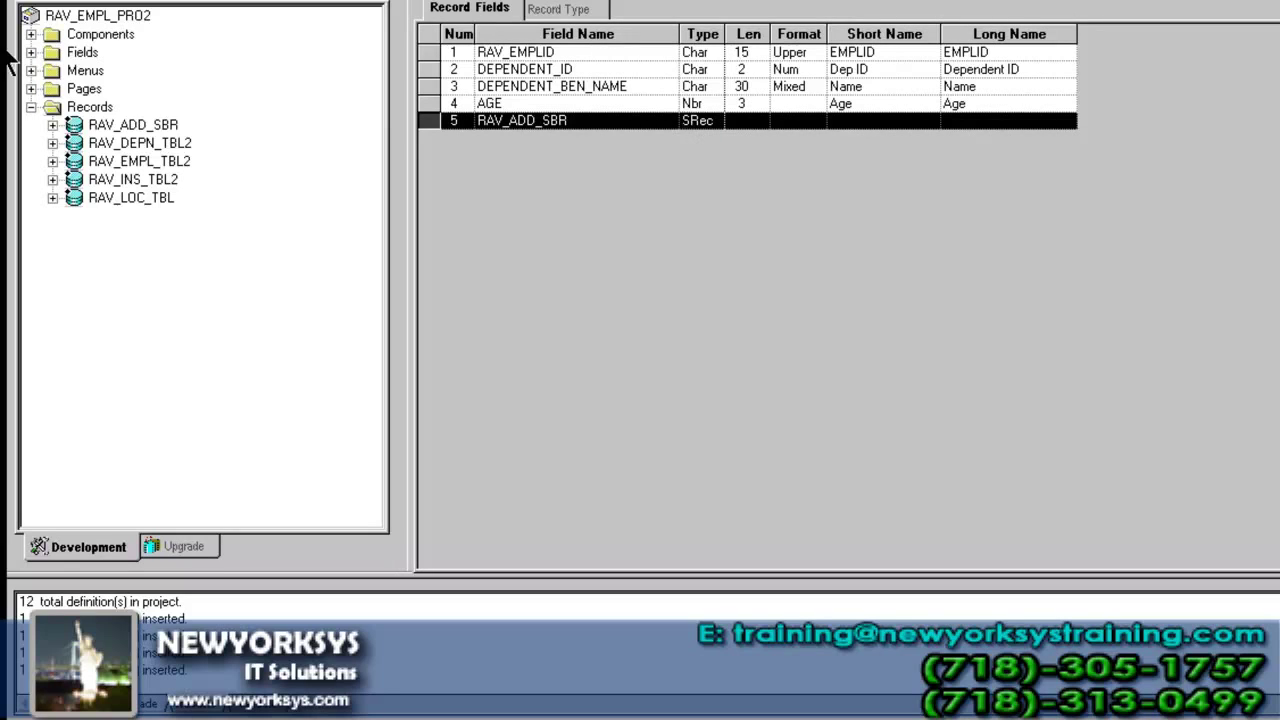
- Expand RAV_ADD_SBR in the project tree to review its address fields such as CITY
left_click(53, 125)
left_click(53, 125)
left_click(488, 1)
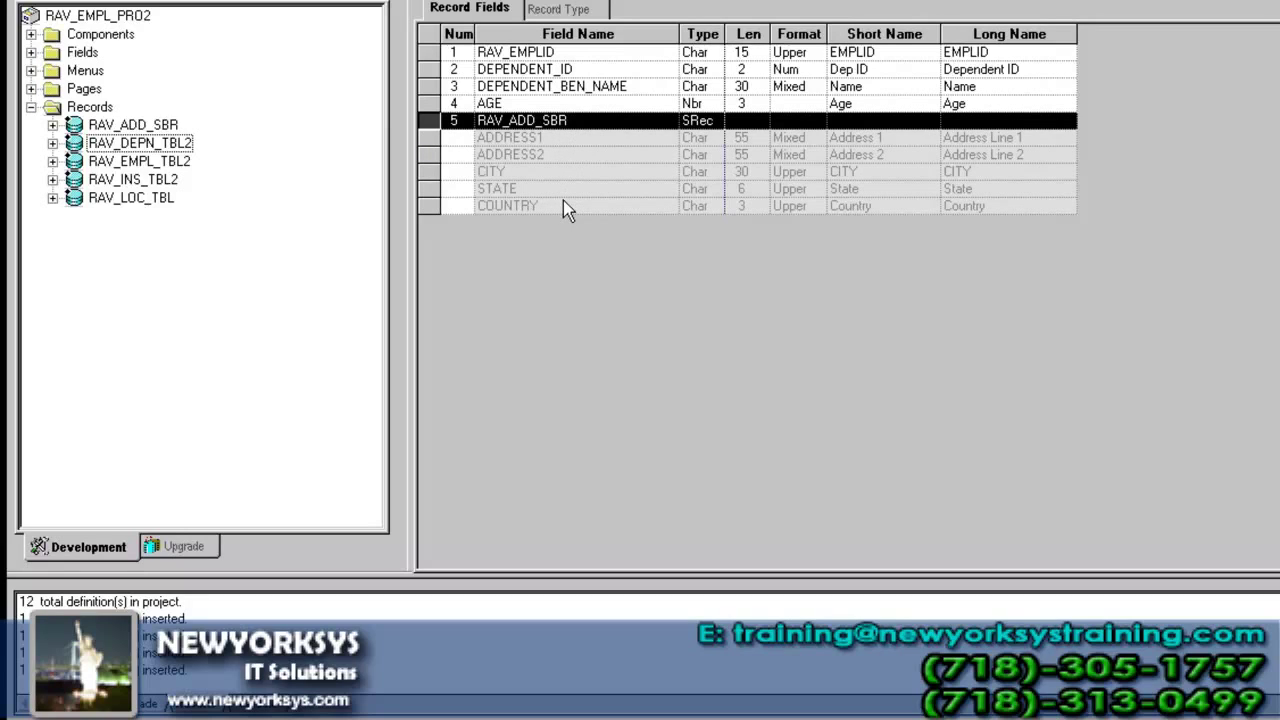
left_click(156, 128)
left_click(162, 179)
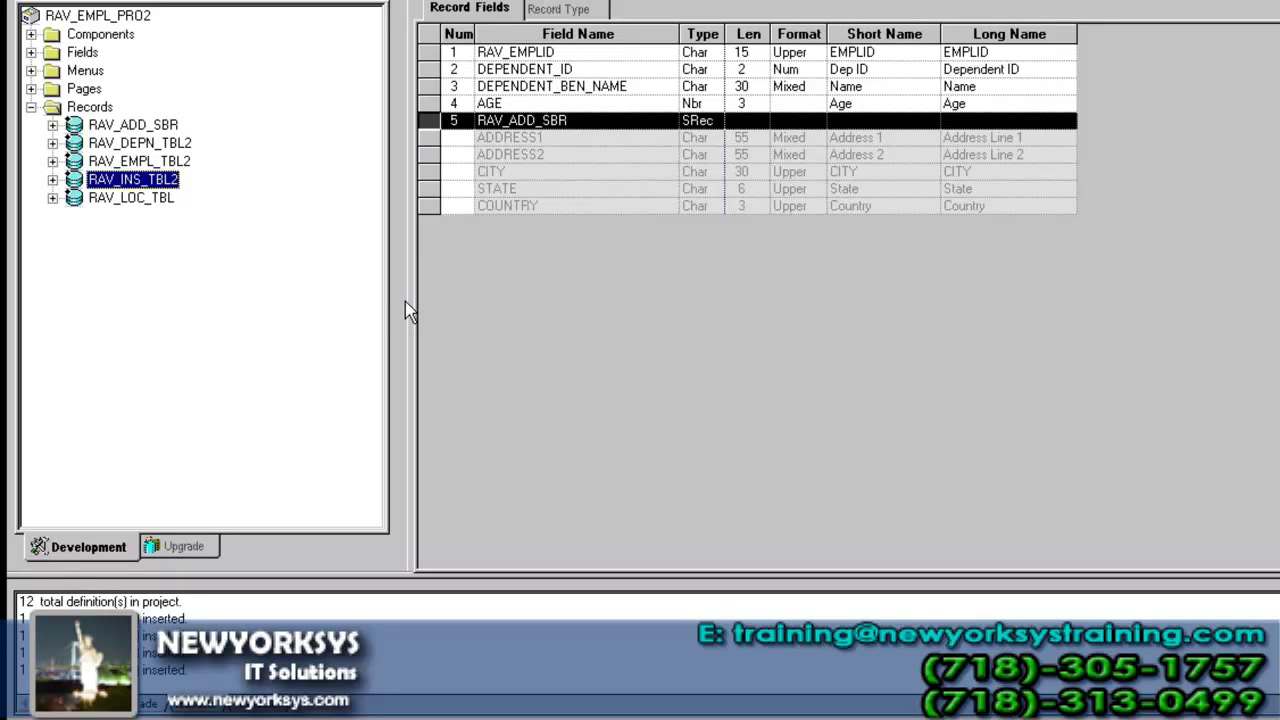
left_click(53, 126)
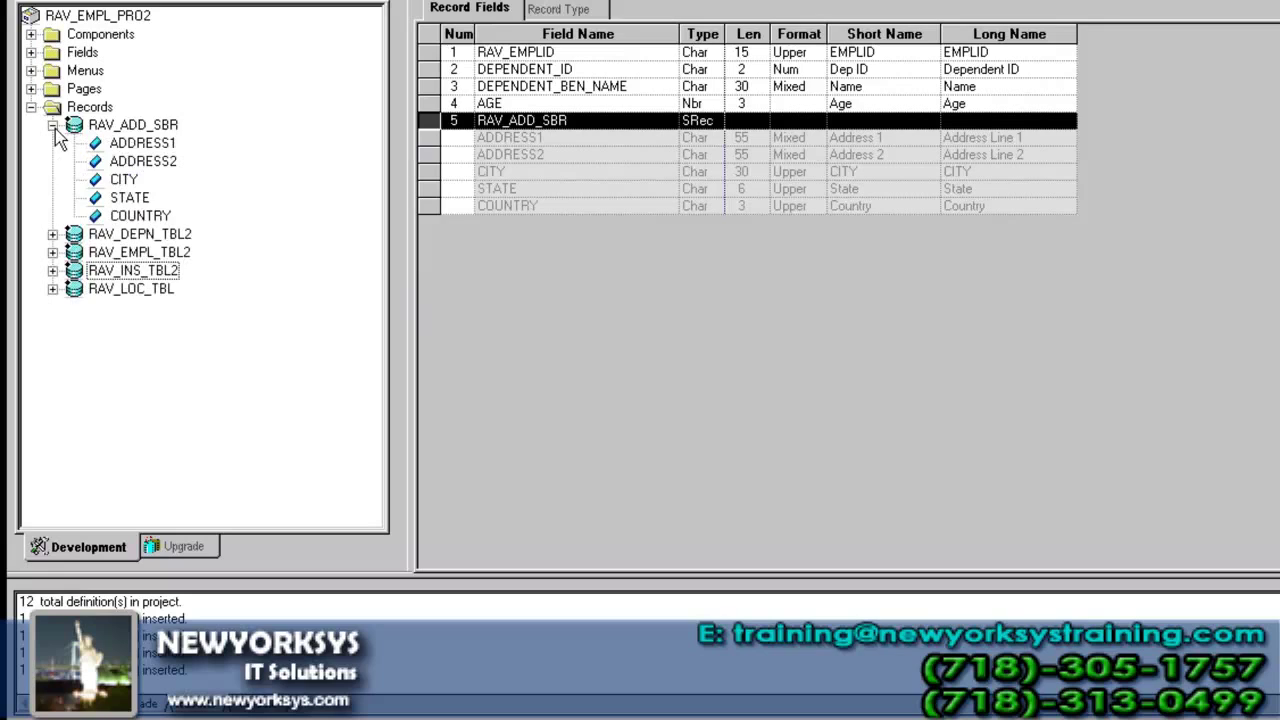
left_click(162, 144)
left_click(127, 182)
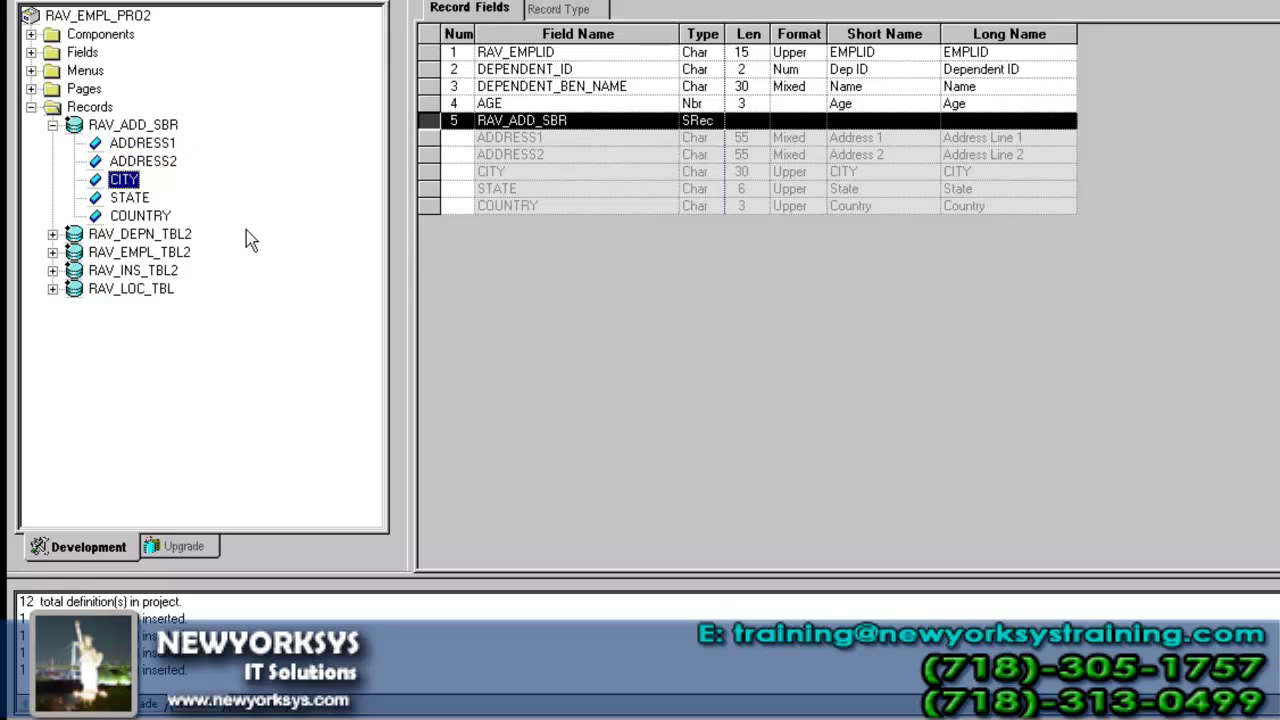
- Select RAV_DEPN_TBL2 in the project tree and open its build settings
left_click(170, 234)
left_click(170, 270)
left_click(188, 236)
left_click(180, 270)
left_click(193, 236)
left_click(174, 272)
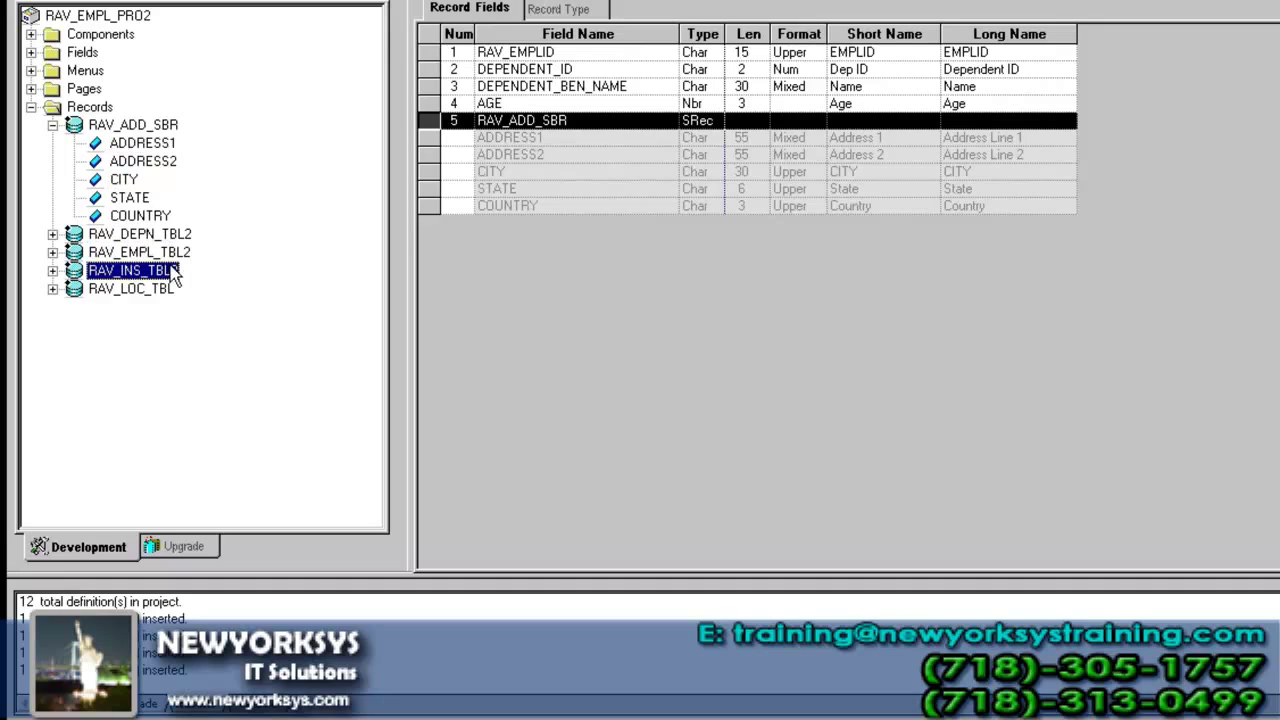
left_click(177, 237)
left_click(53, 125)
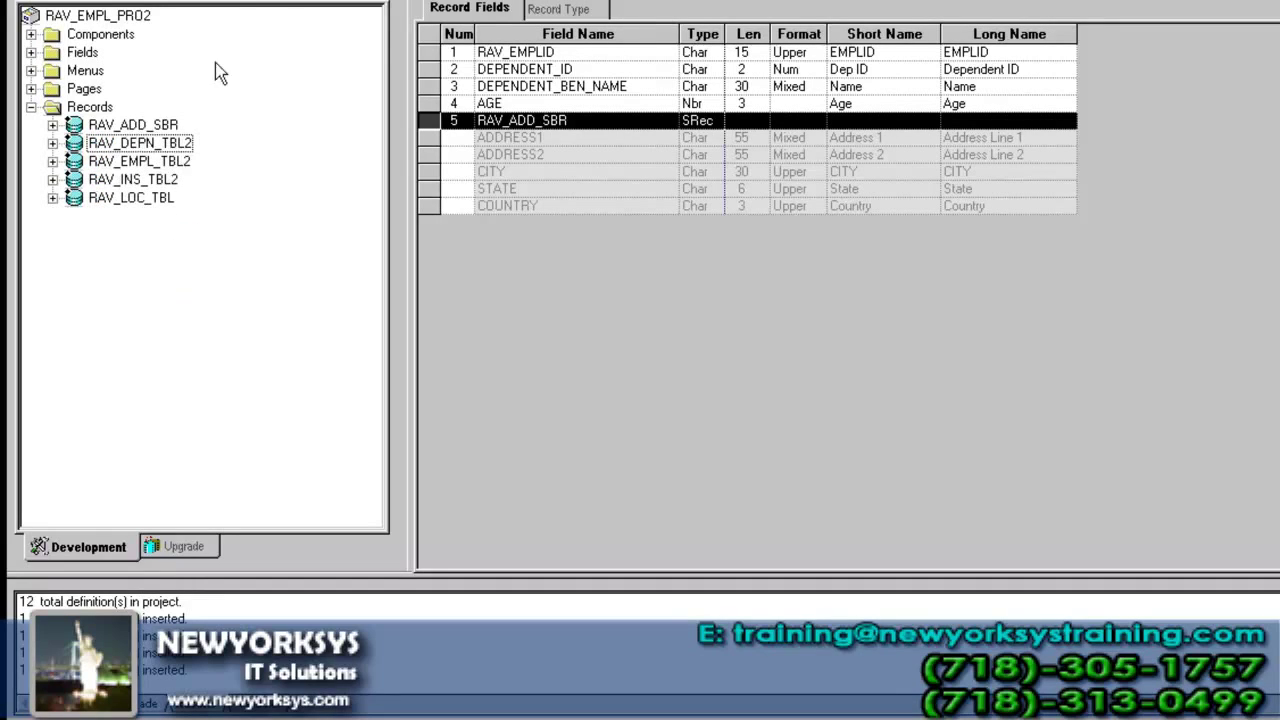
left_click(283, 1)
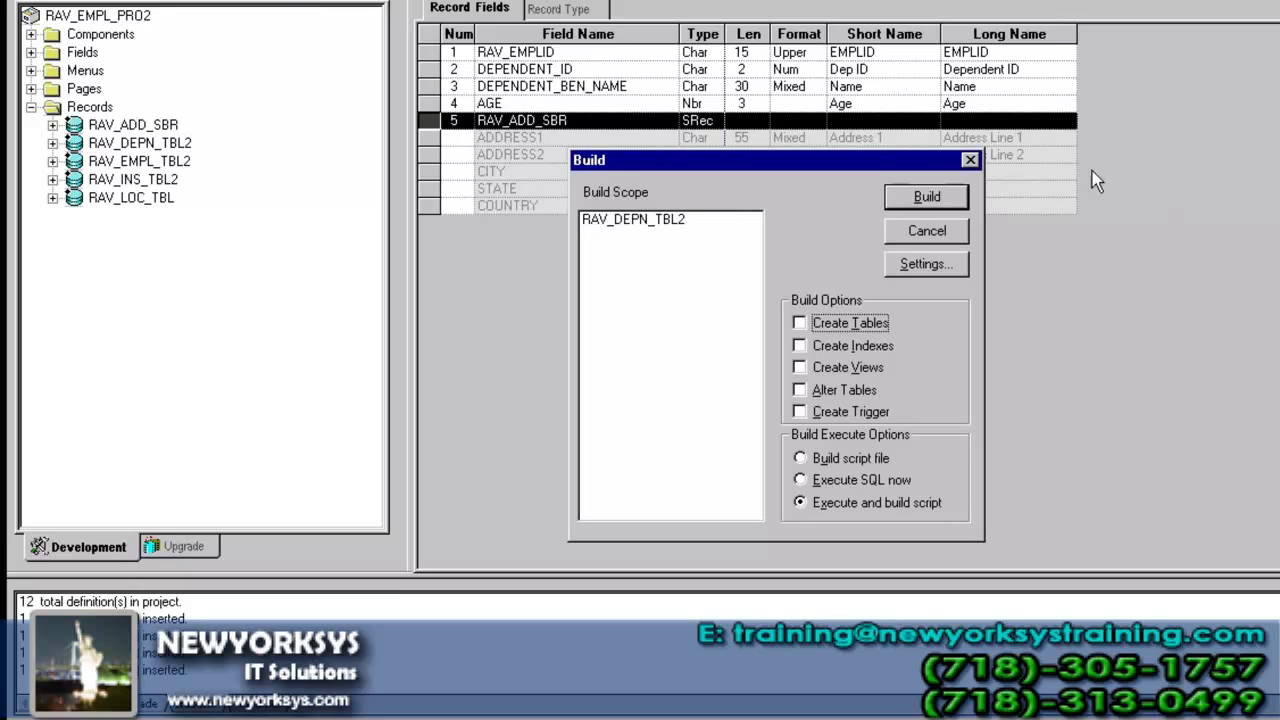
- Build RAV_DEPN_TBL2 with Alter Tables and Execute and build script, confirming with Yes
left_click(940, 229)
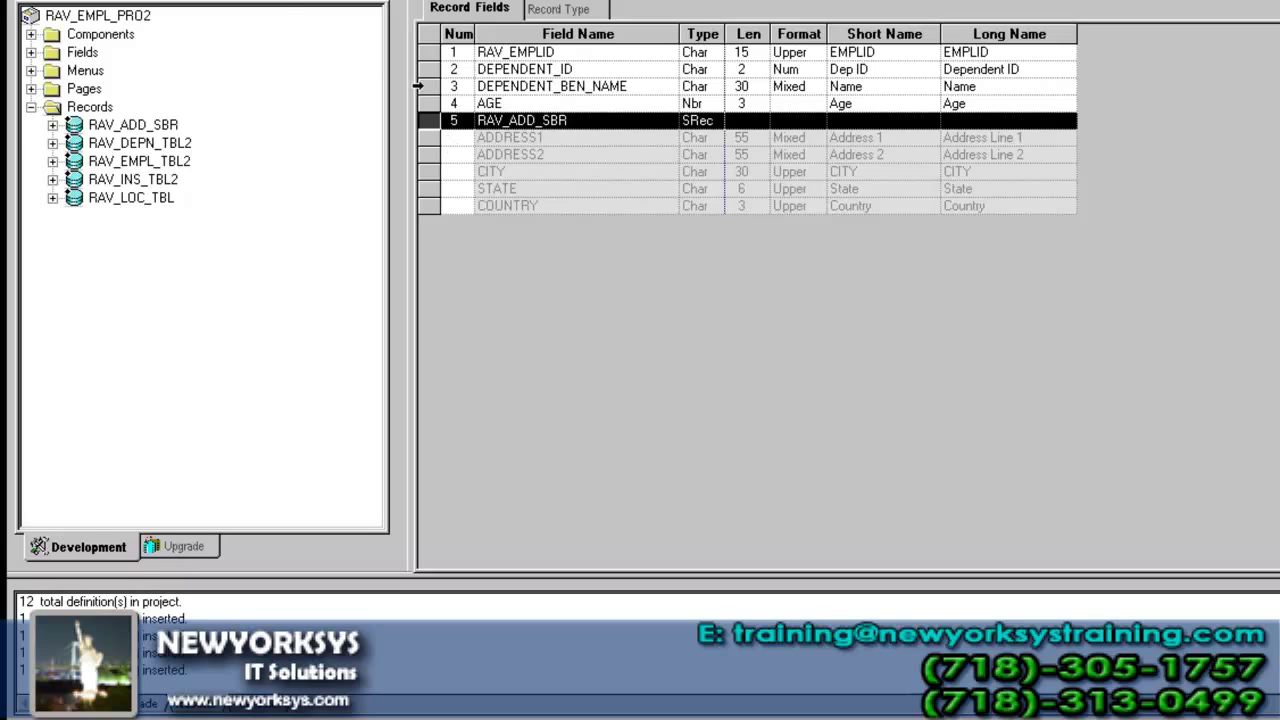
left_click(295, 1)
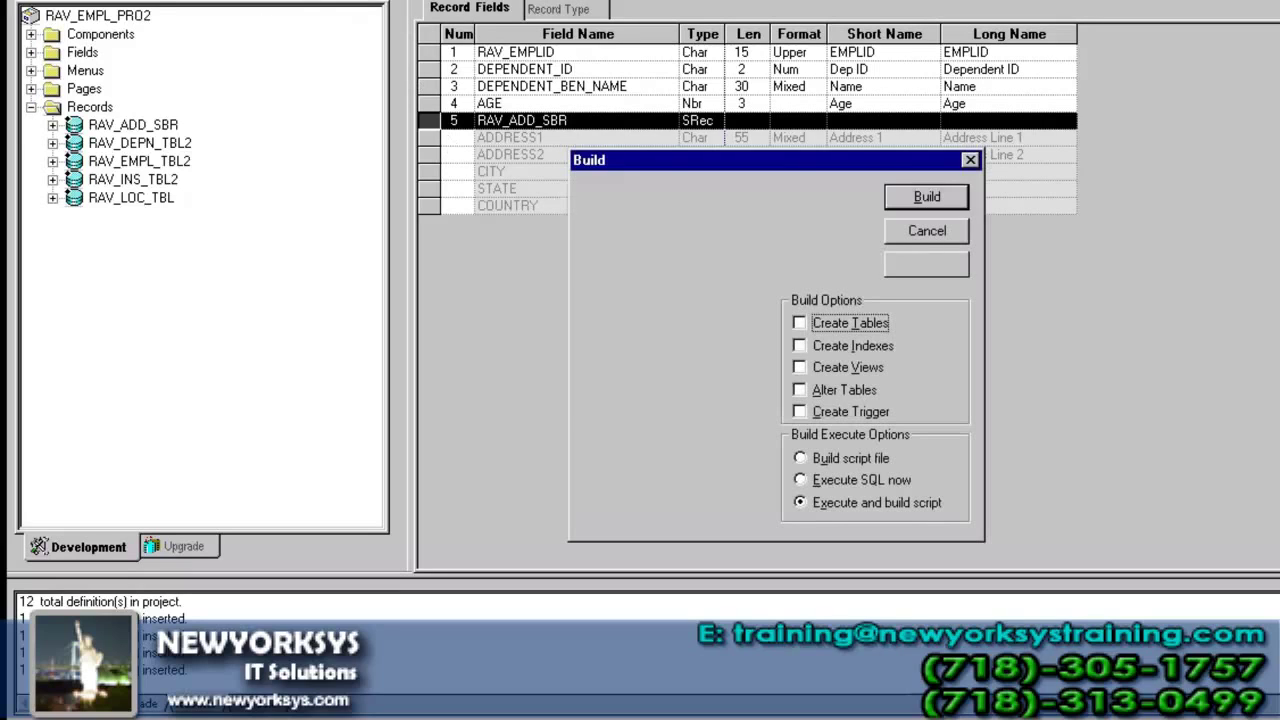
left_click(830, 400)
left_click(843, 508)
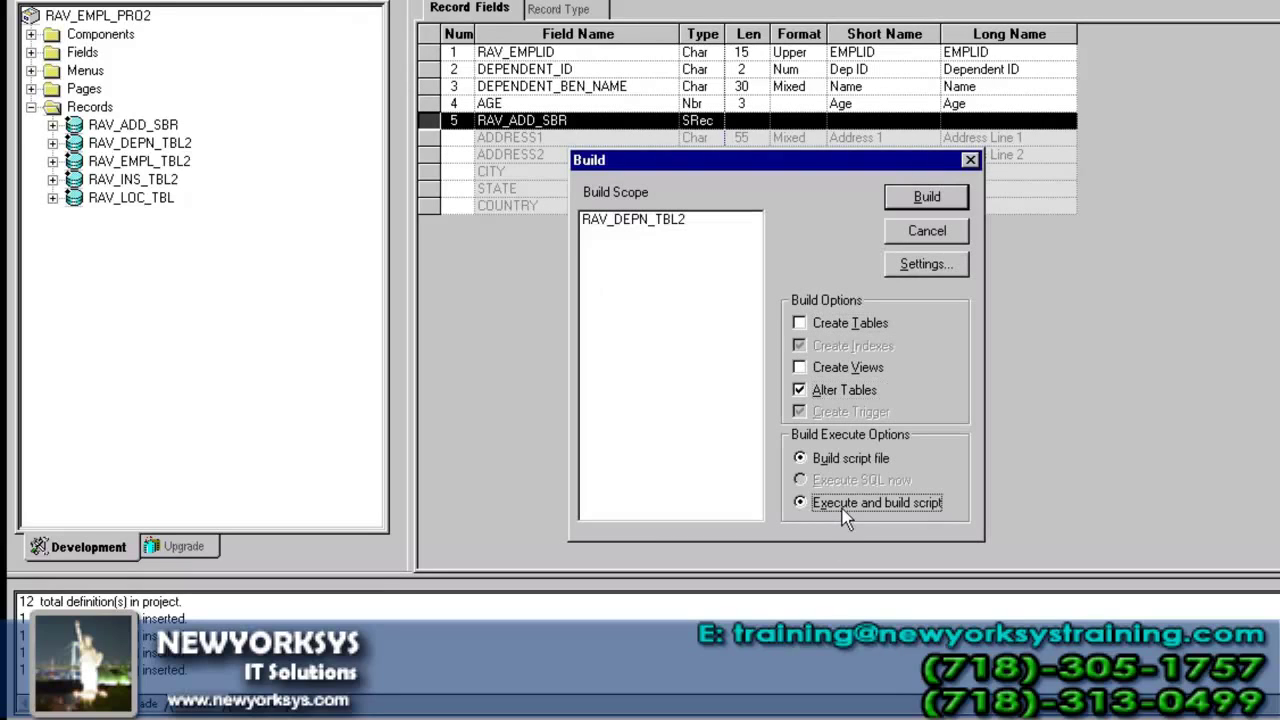
left_click(896, 207)
left_click(722, 392)
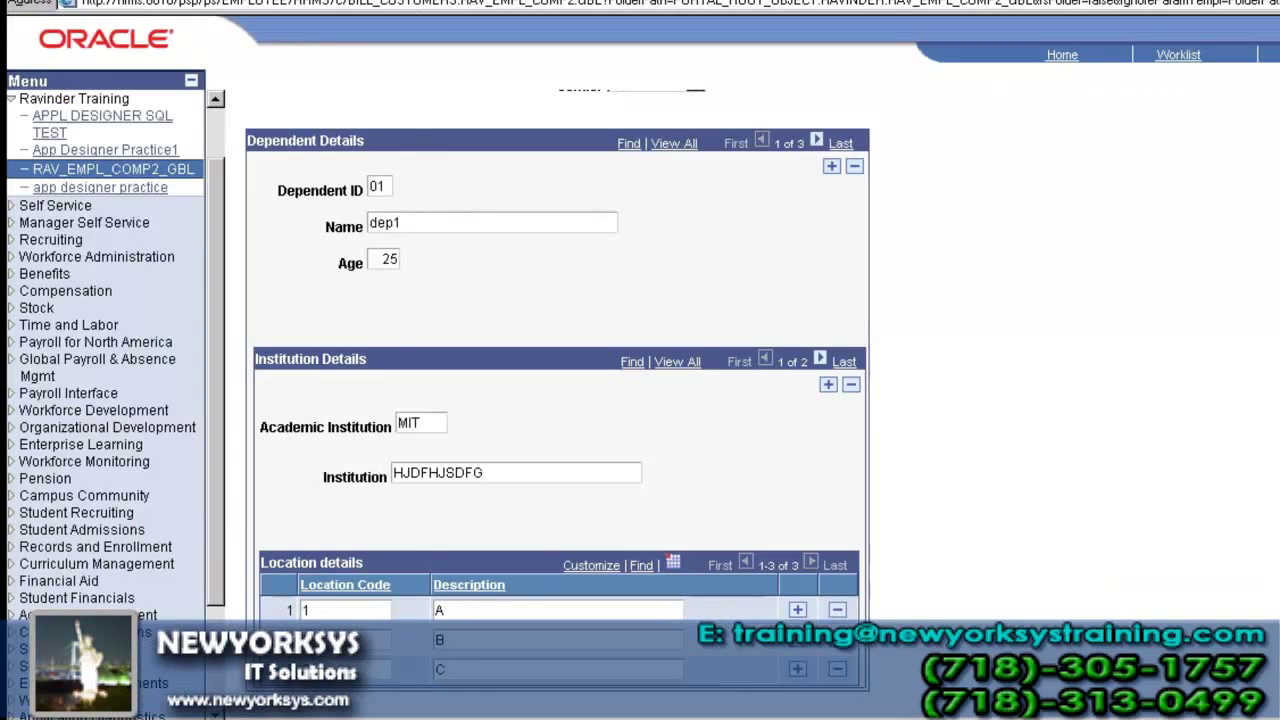
- Rerun the PS_RAV_DEPN_TBL2 query to verify the empty ADDRESS1 through COUNTRY columns
key("alt+Tab")
left_click(316, 4)
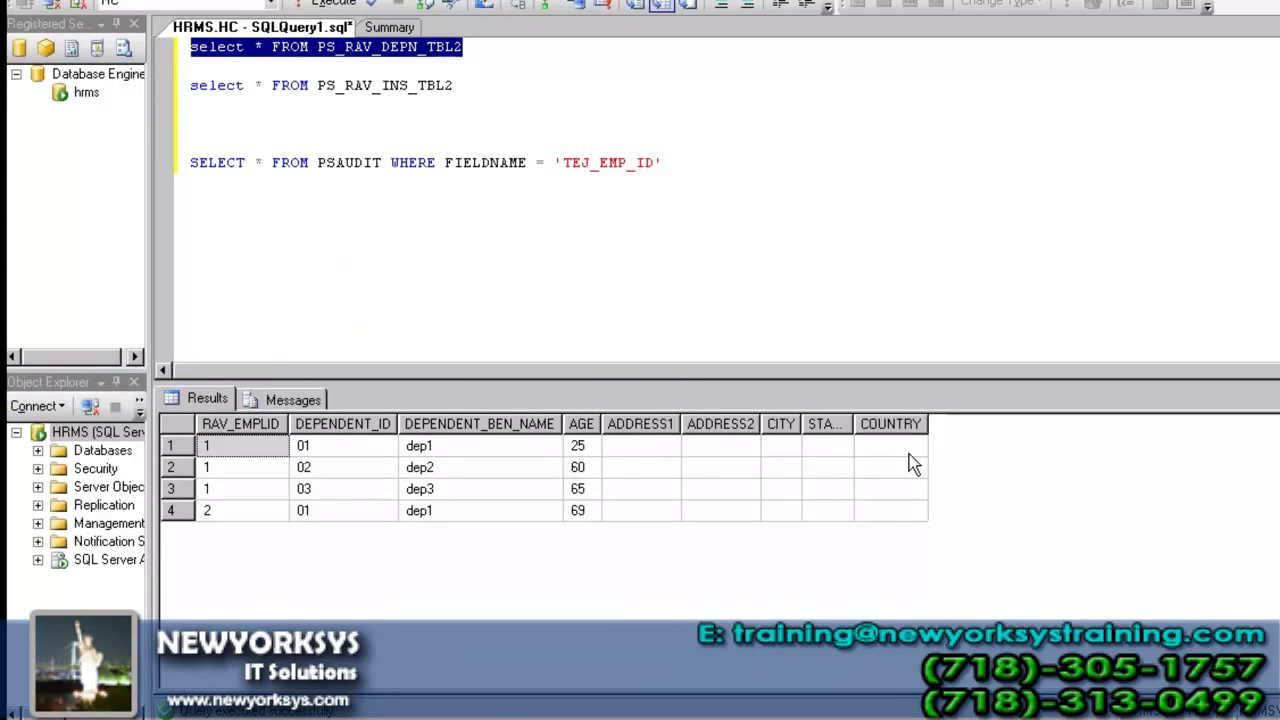
key("alt+Tab")
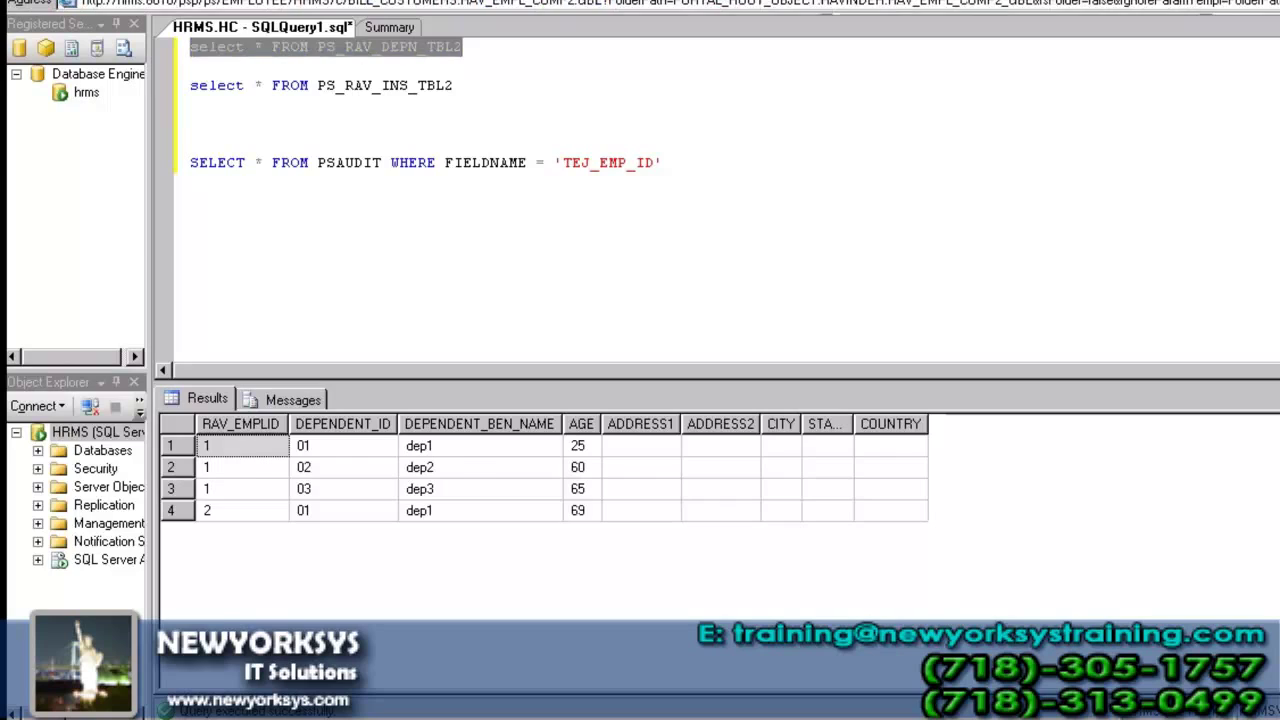
key("alt+Tab")
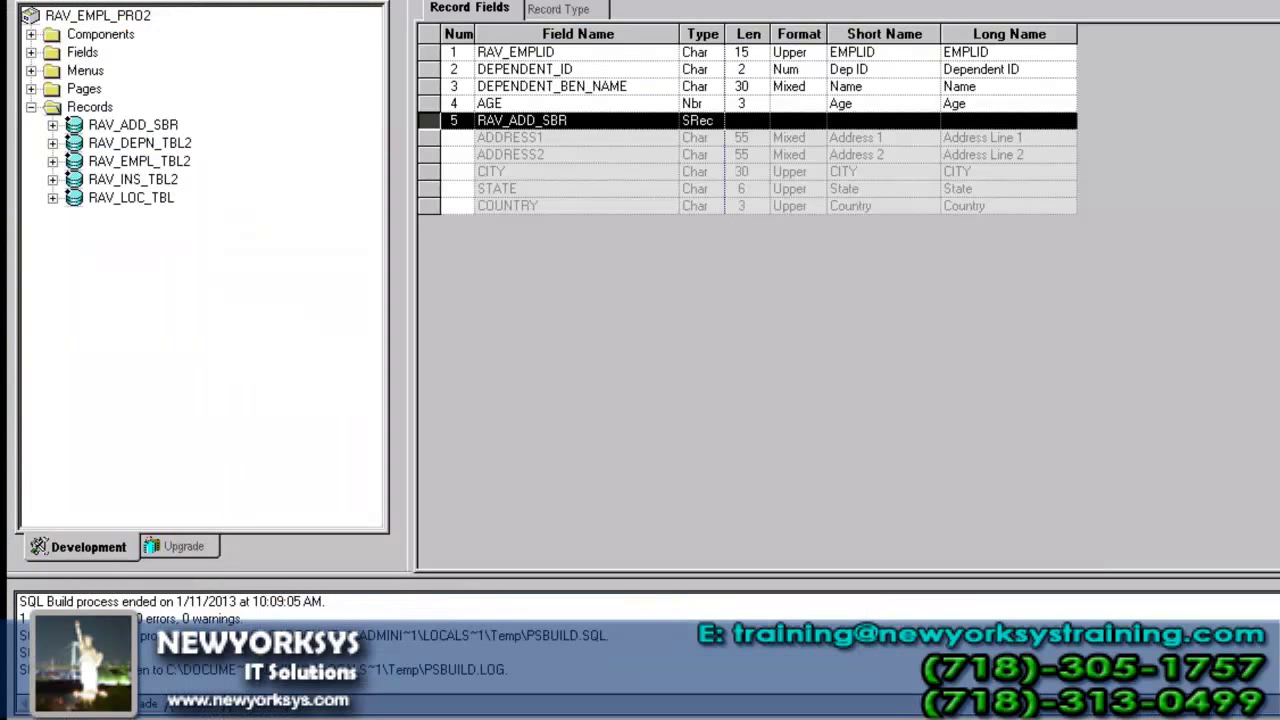
- Reopen RAV_EMPL_PAGE2 maximized and move the Location details grid lower on the page
key("ctrl+F4")
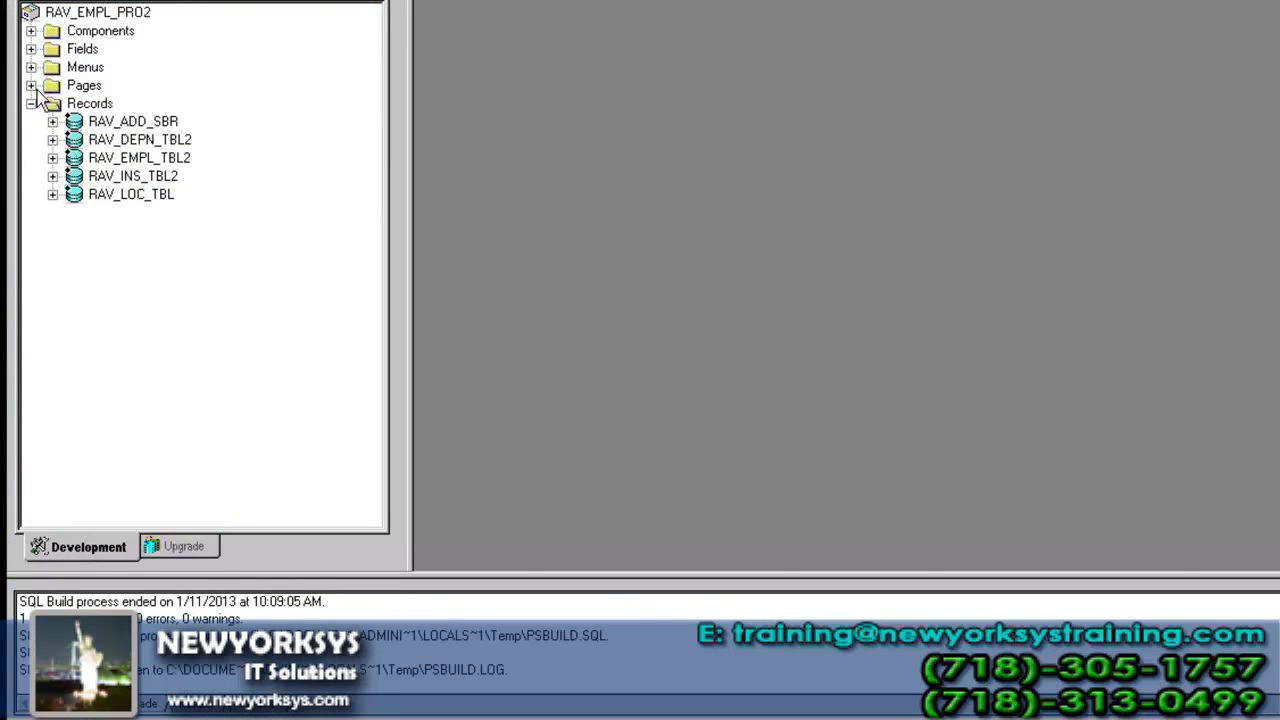
left_click(31, 86)
double_click(150, 104)
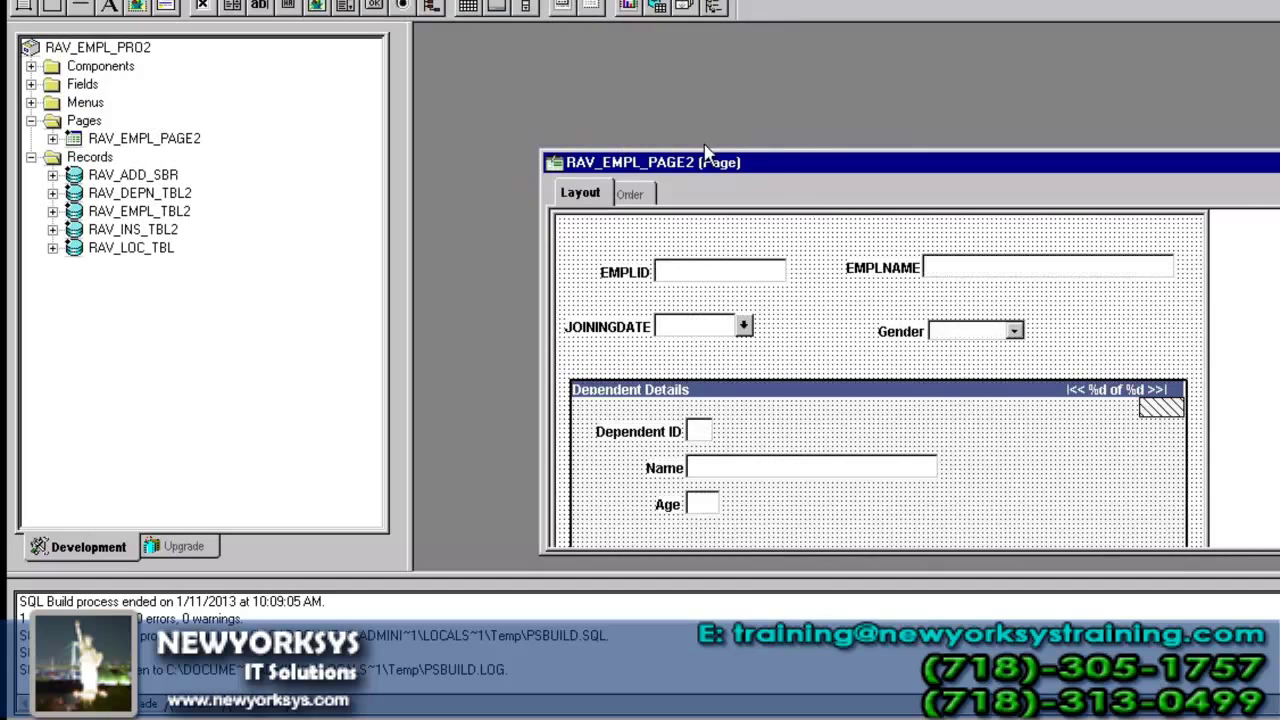
double_click(775, 160)
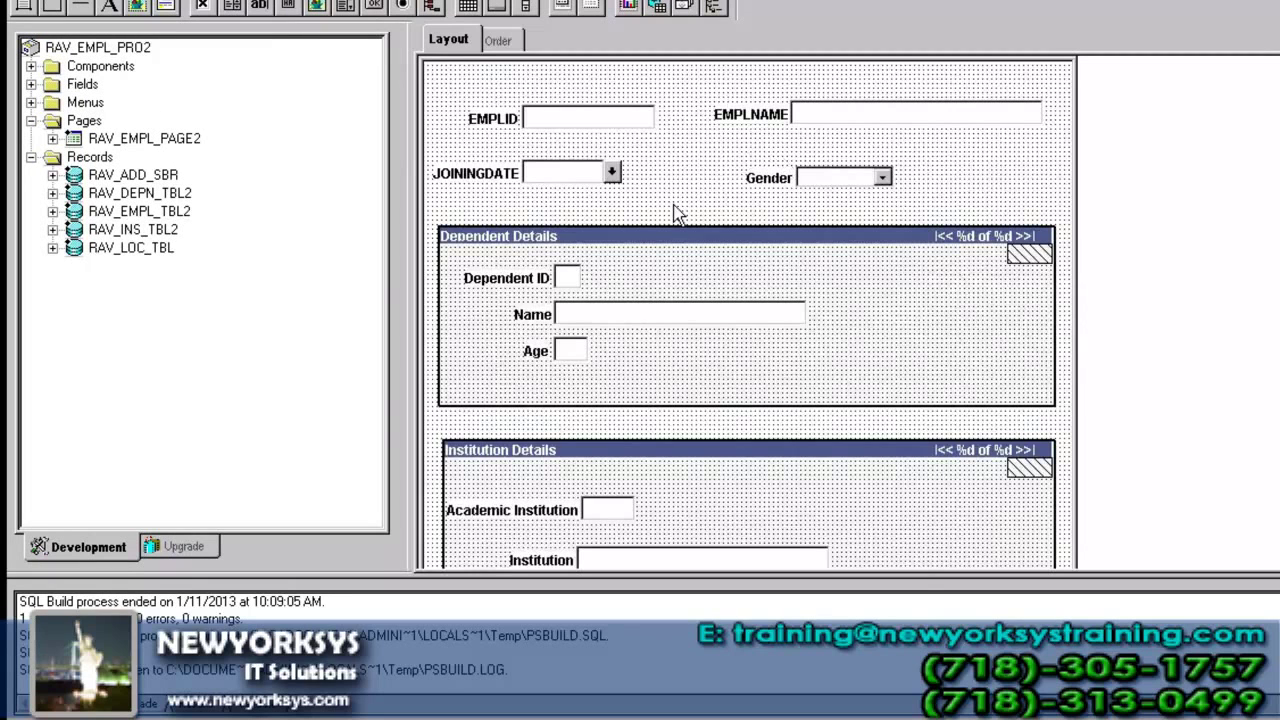
left_click(598, 385)
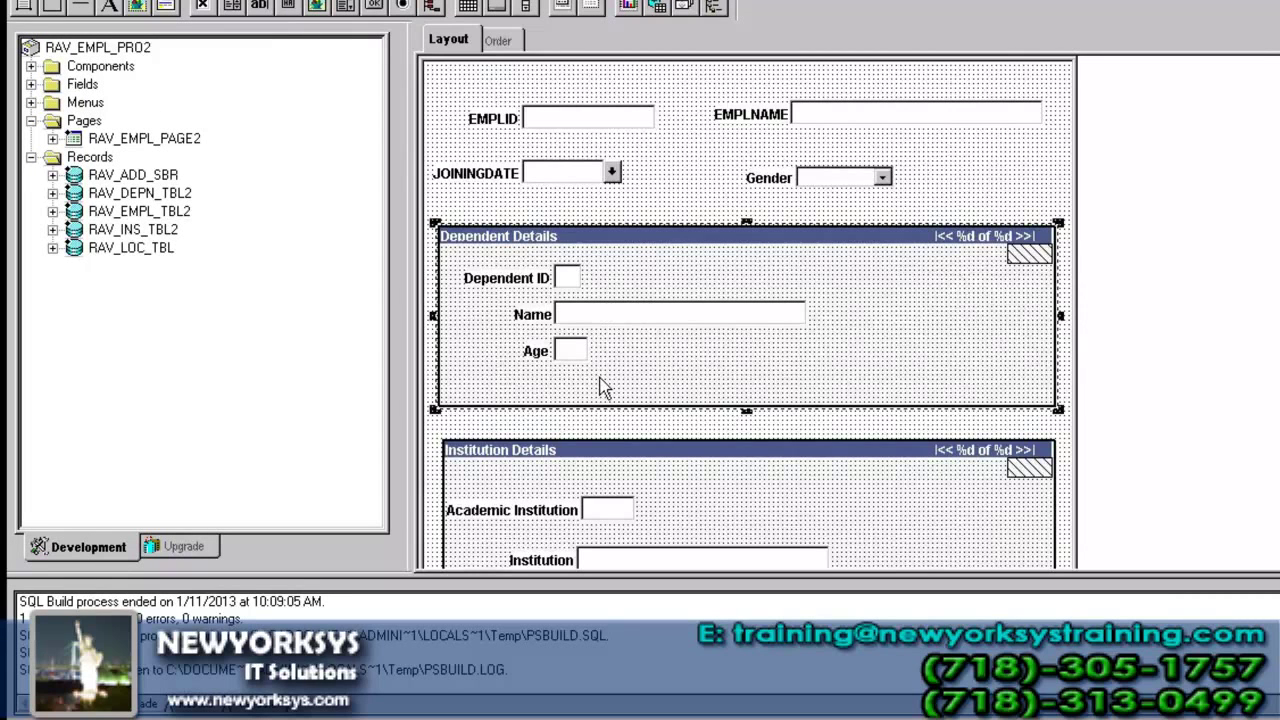
scroll(748, 312, "down", 5)
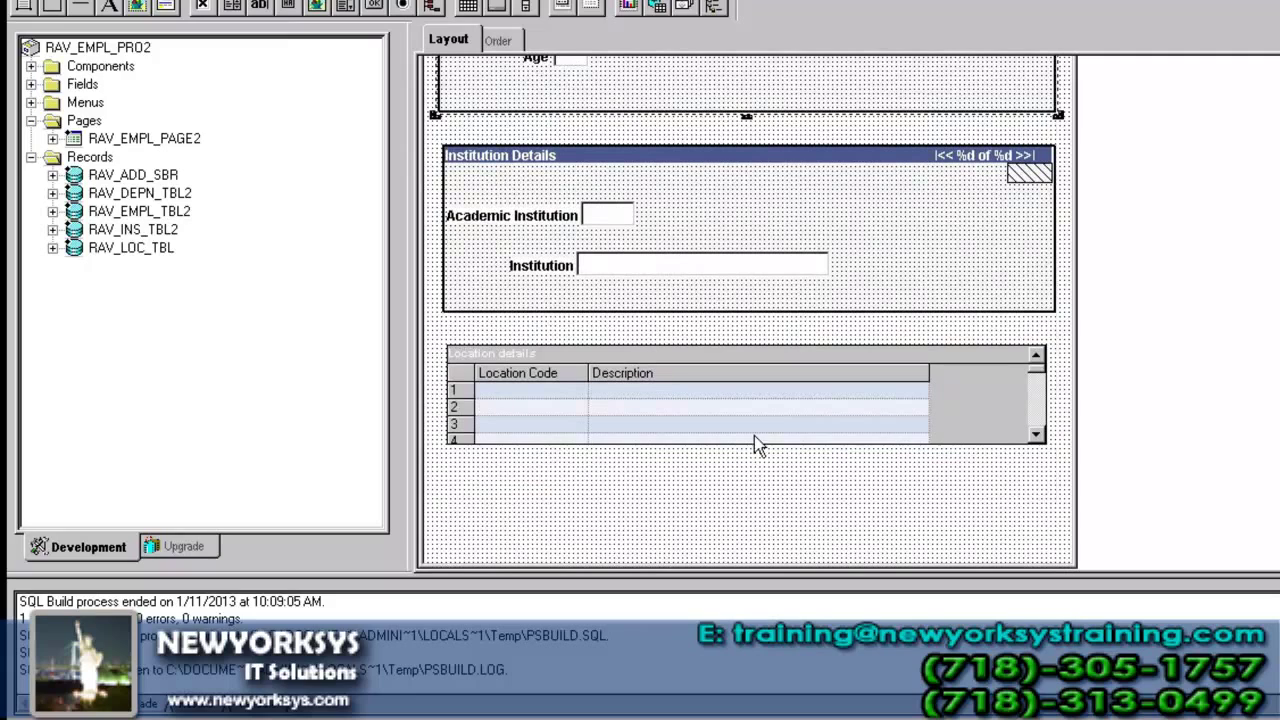
left_click_drag(582, 392, 569, 514)
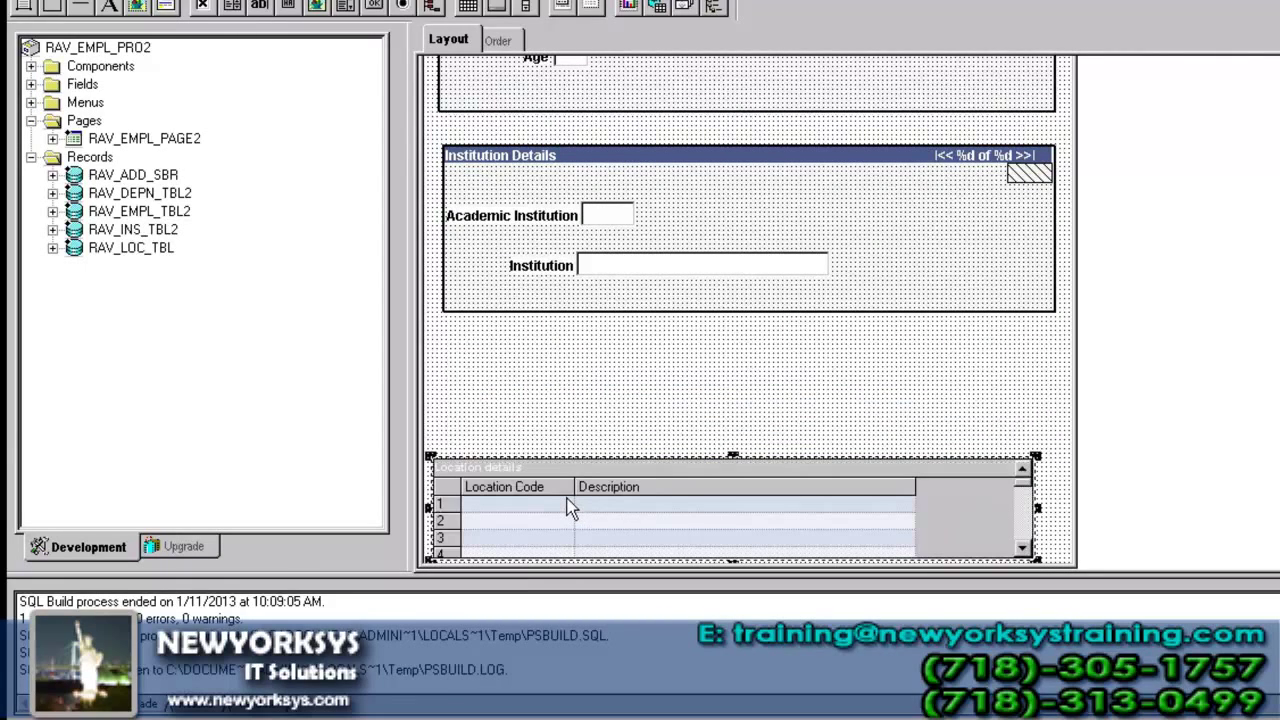
left_click_drag(609, 470, 617, 472)
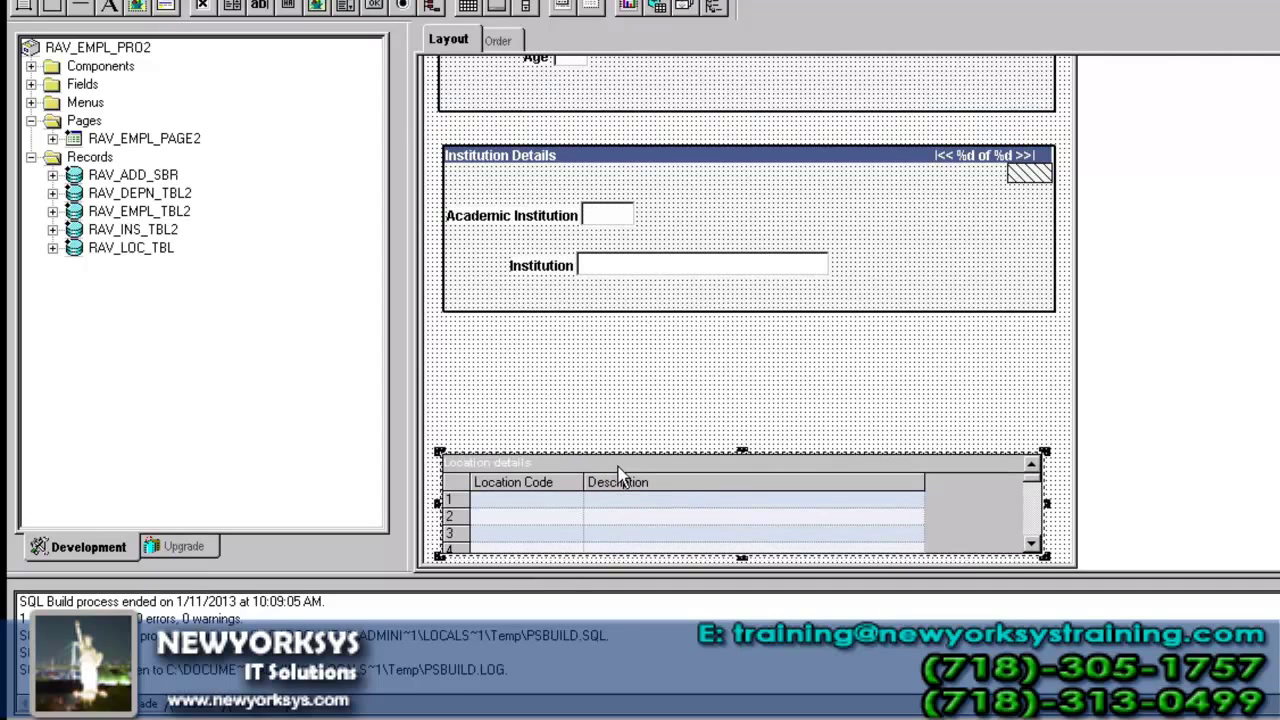
left_click_drag(674, 179, 679, 289)
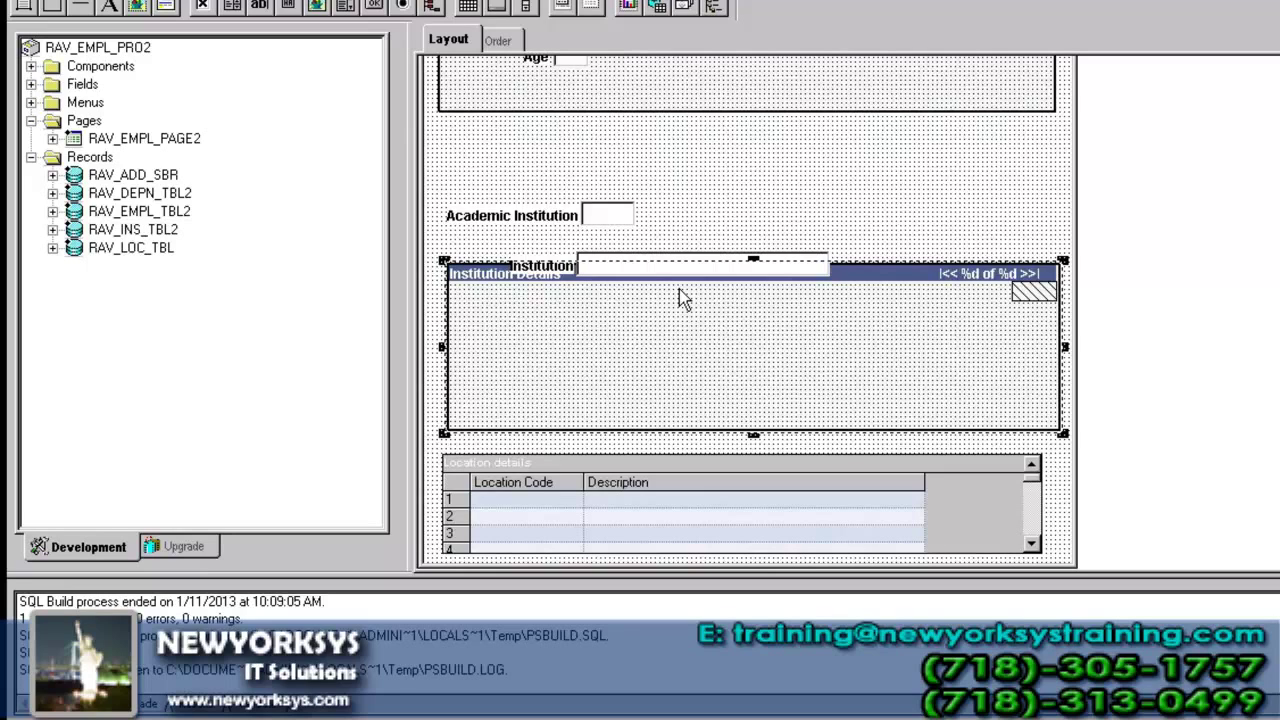
key("ctrl+z")
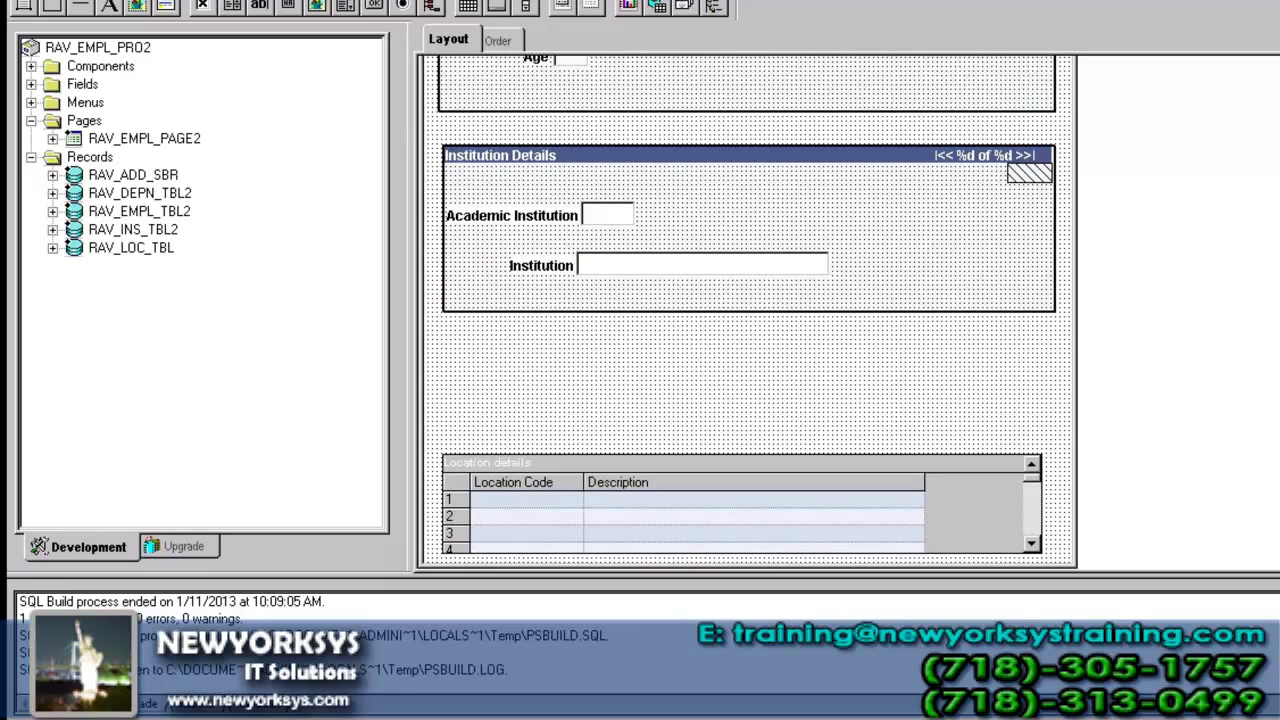
- Move the Institution Details fields down as a group and stretch the Dependent Details box downward
left_click(72, 0)
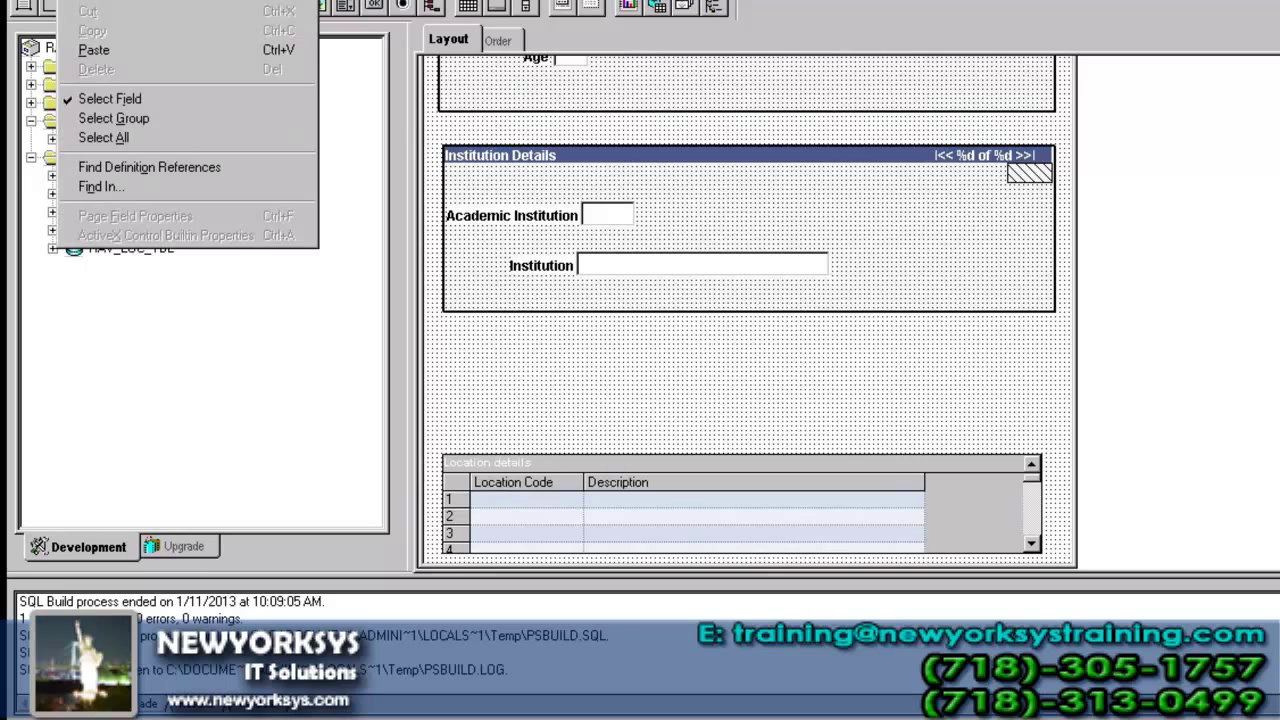
left_click(114, 118)
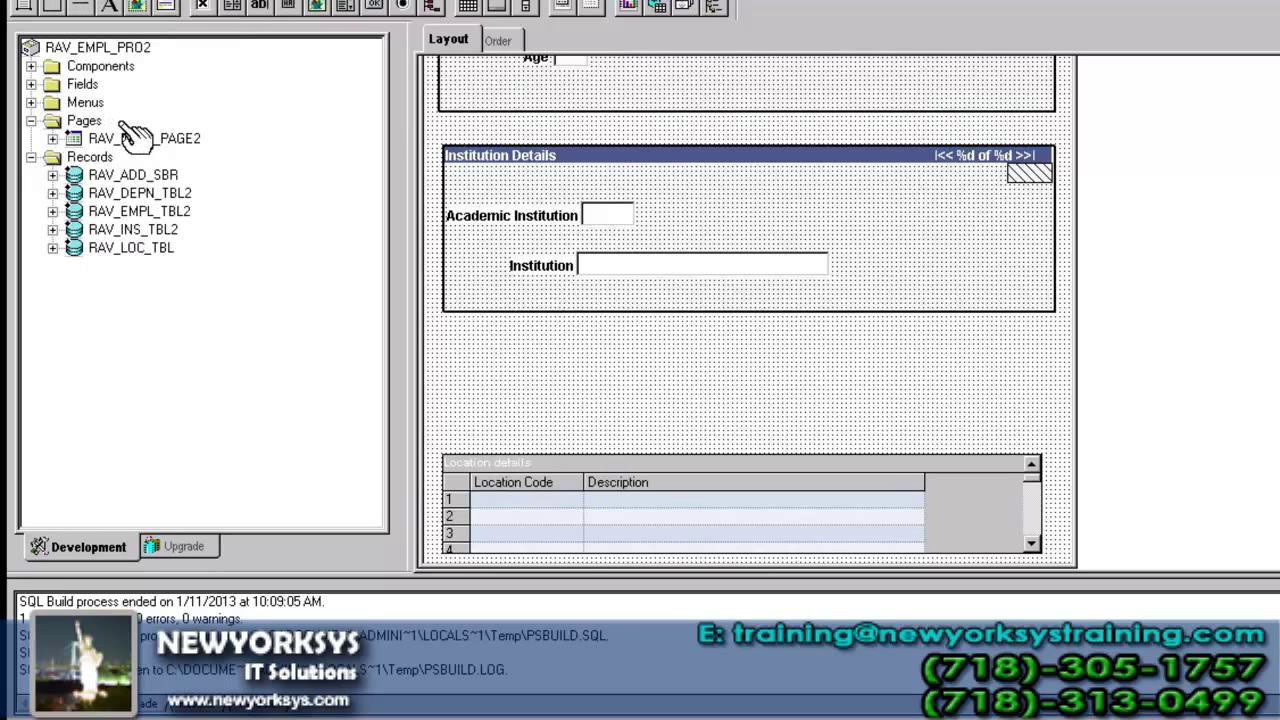
left_click_drag(428, 141, 1066, 322)
left_click_drag(951, 337, 946, 451)
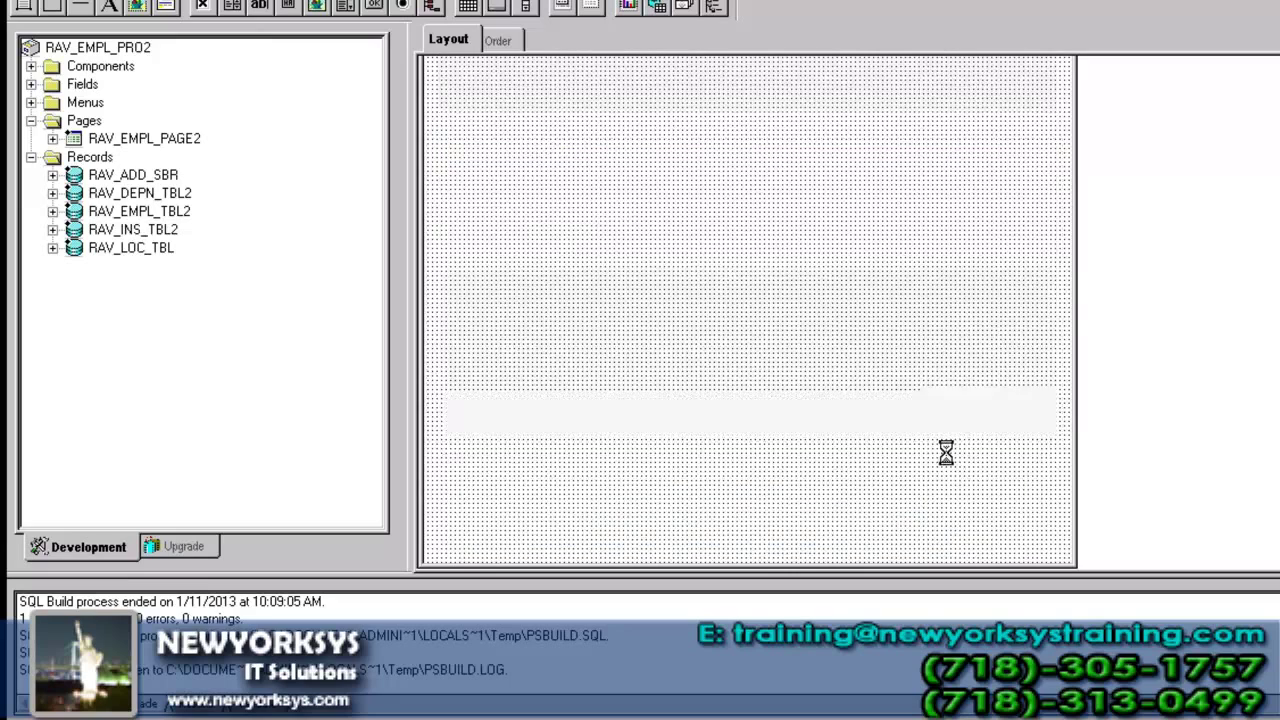
left_click(760, 194)
left_click(750, 112)
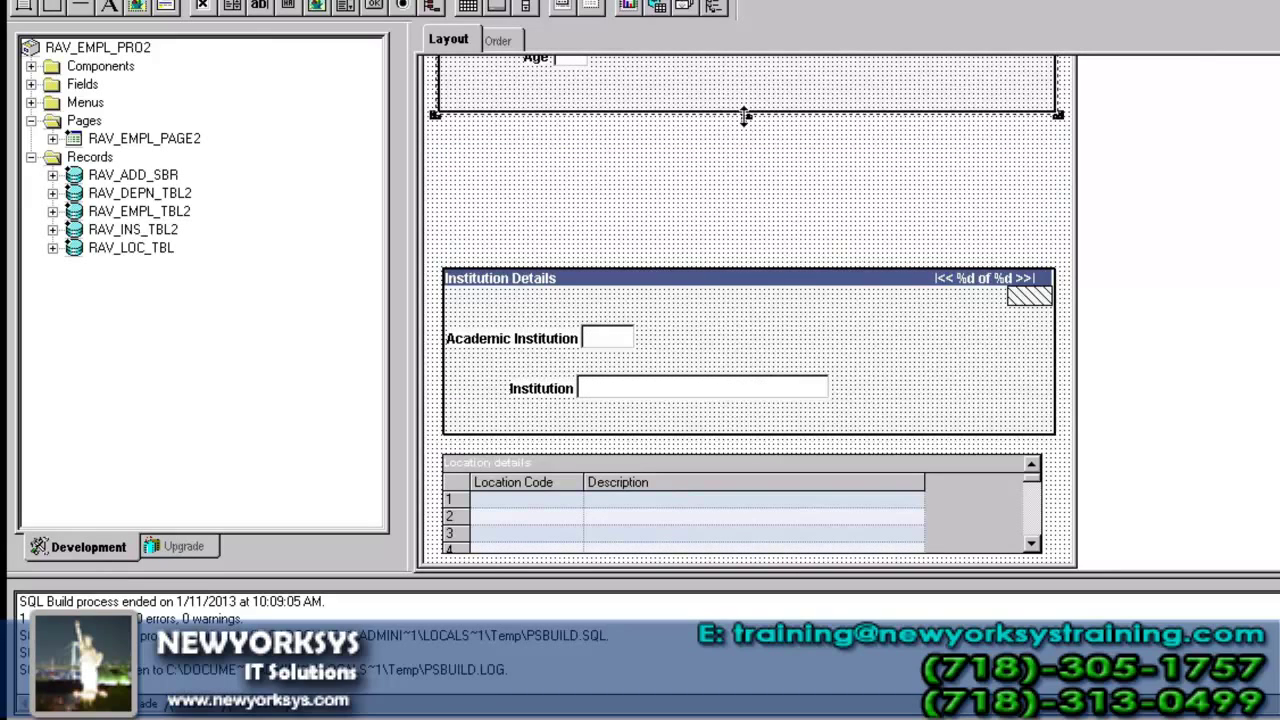
left_click_drag(755, 147, 760, 262)
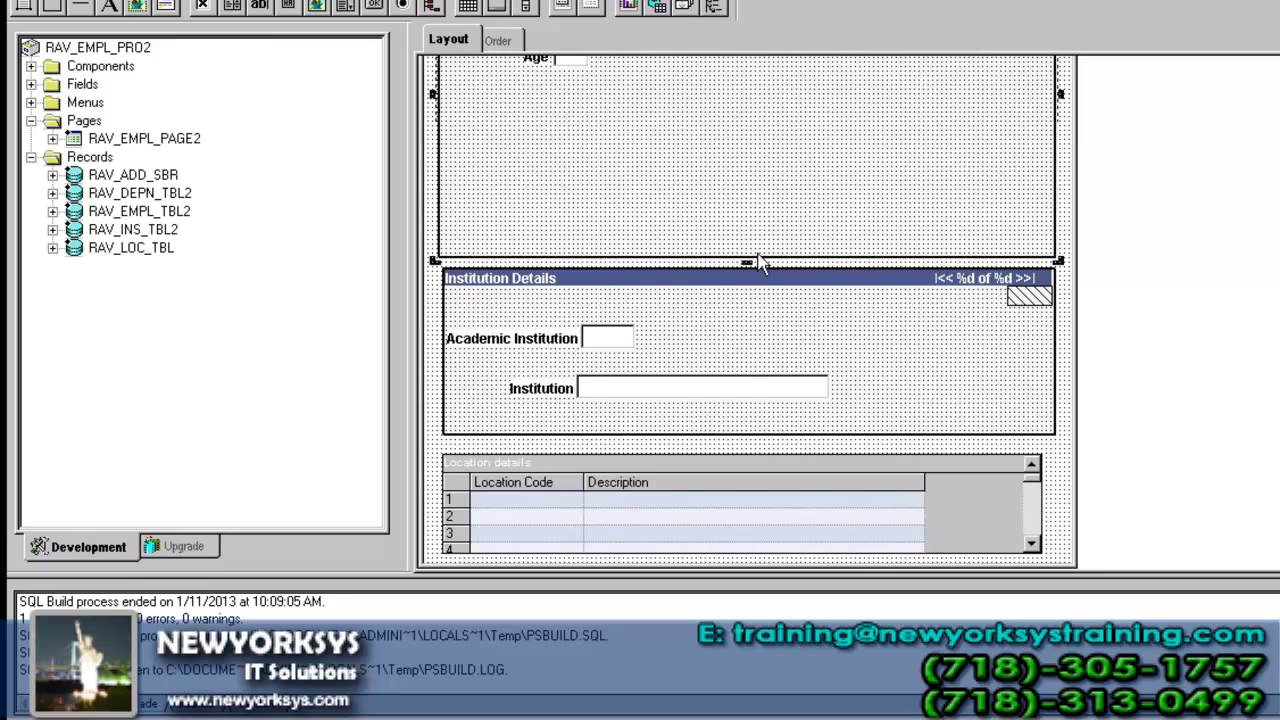
scroll(758, 253, "up", 2)
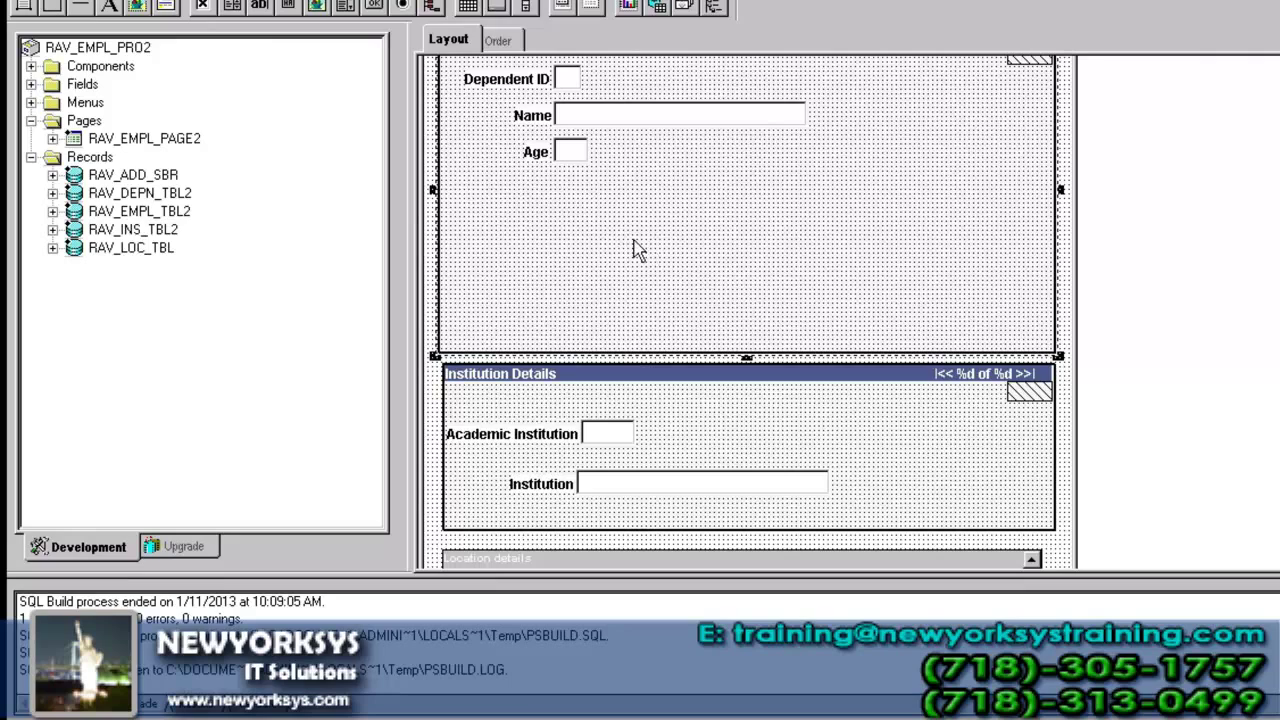
left_click(52, 175)
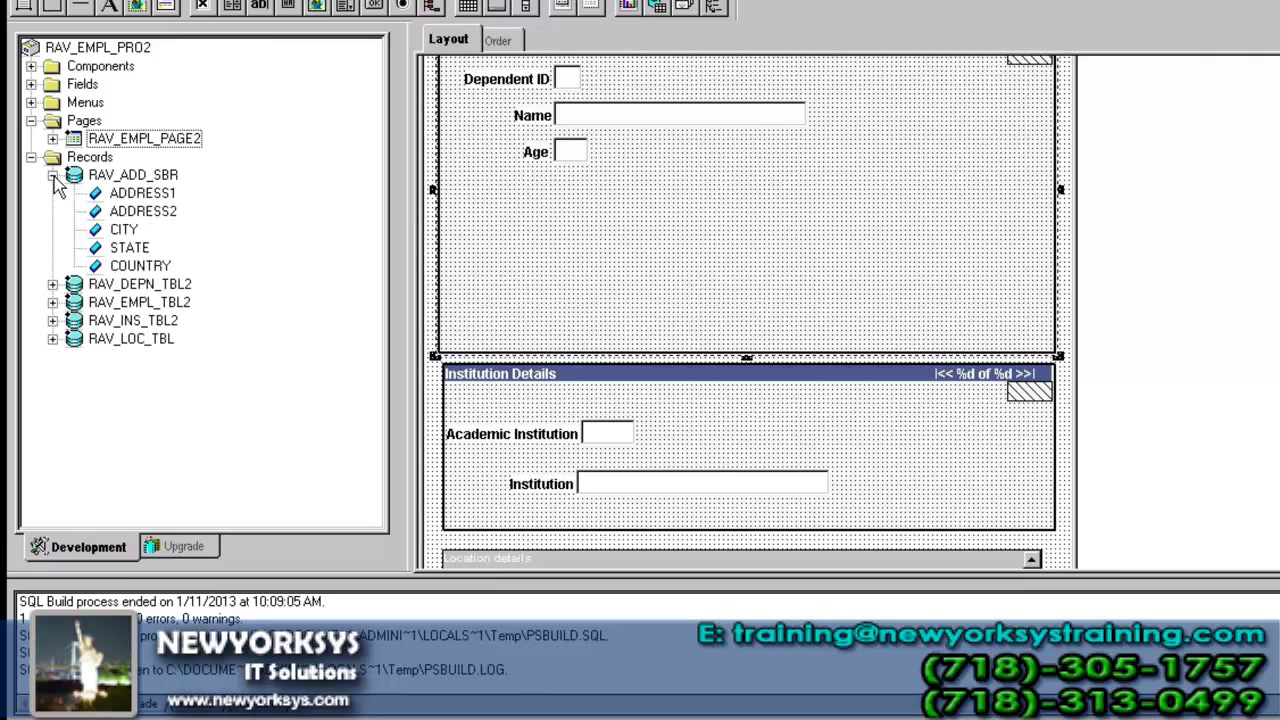
left_click_drag(146, 192, 540, 210)
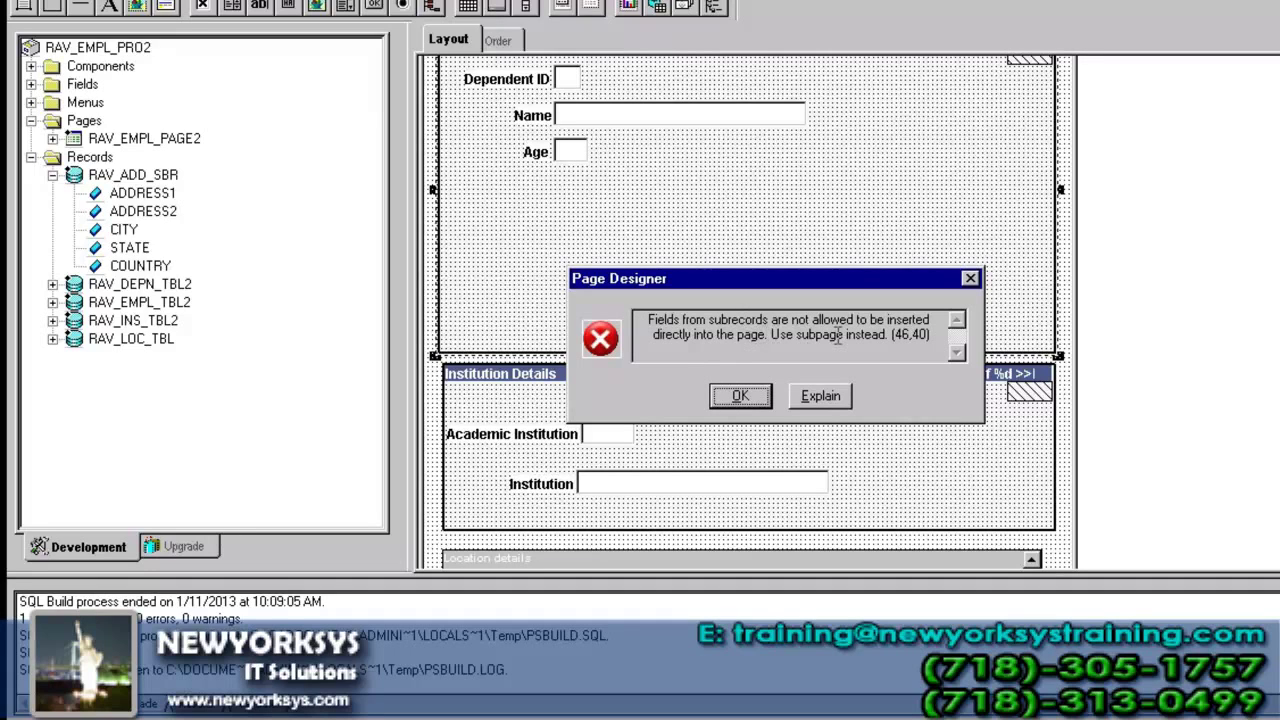
left_click(769, 400)
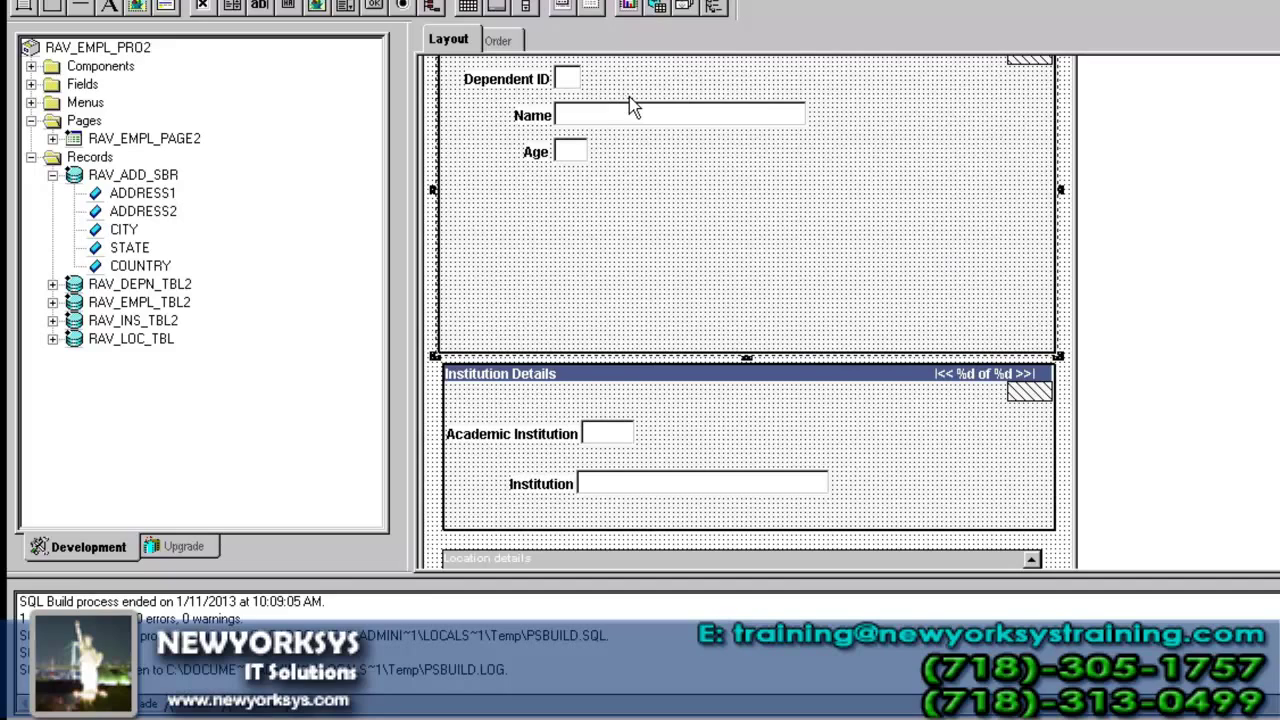
- Check RAV_EMPL_PAGE2's properties, leaving its page type as Standard
left_click(258, 1)
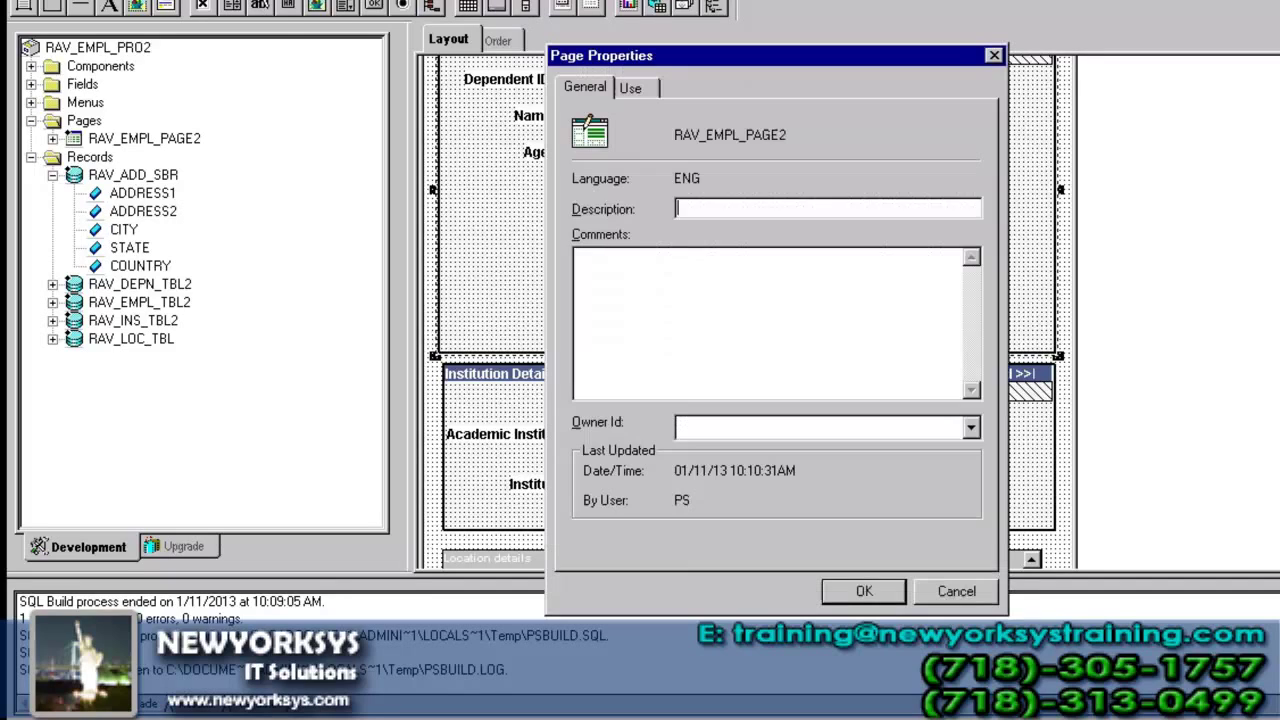
left_click(630, 88)
left_click(594, 147)
left_click(723, 163)
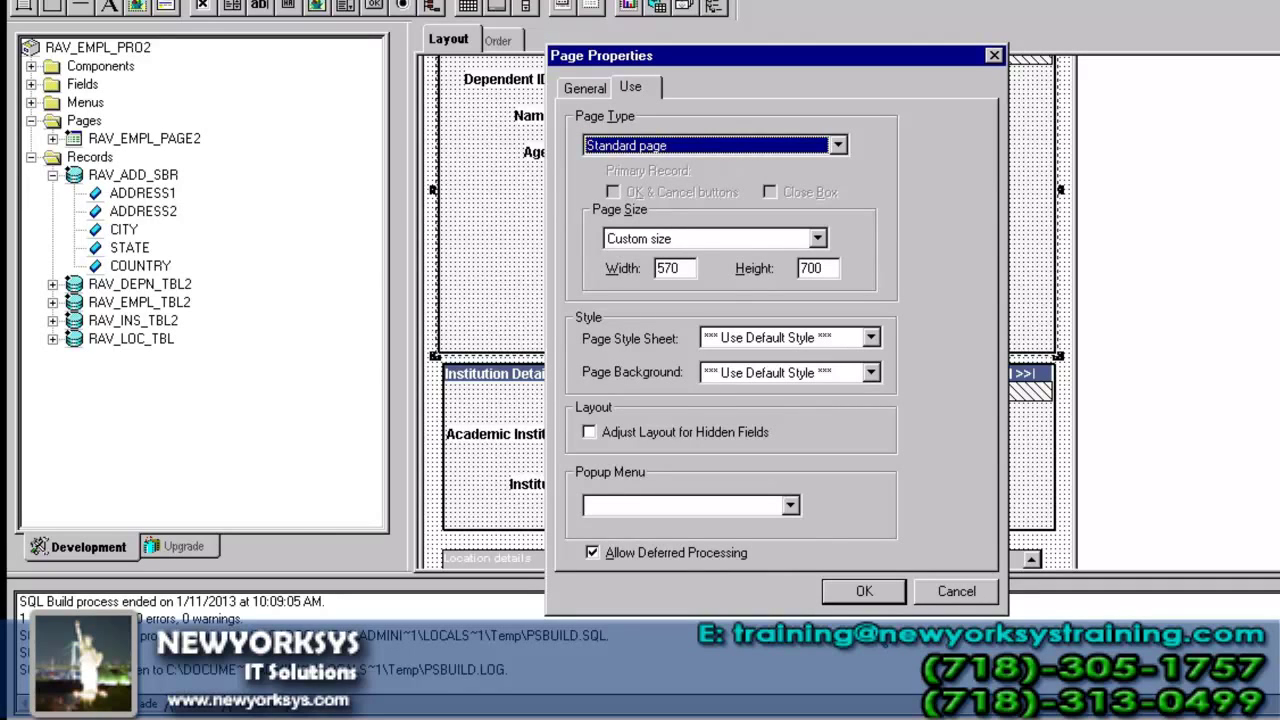
left_click(952, 592)
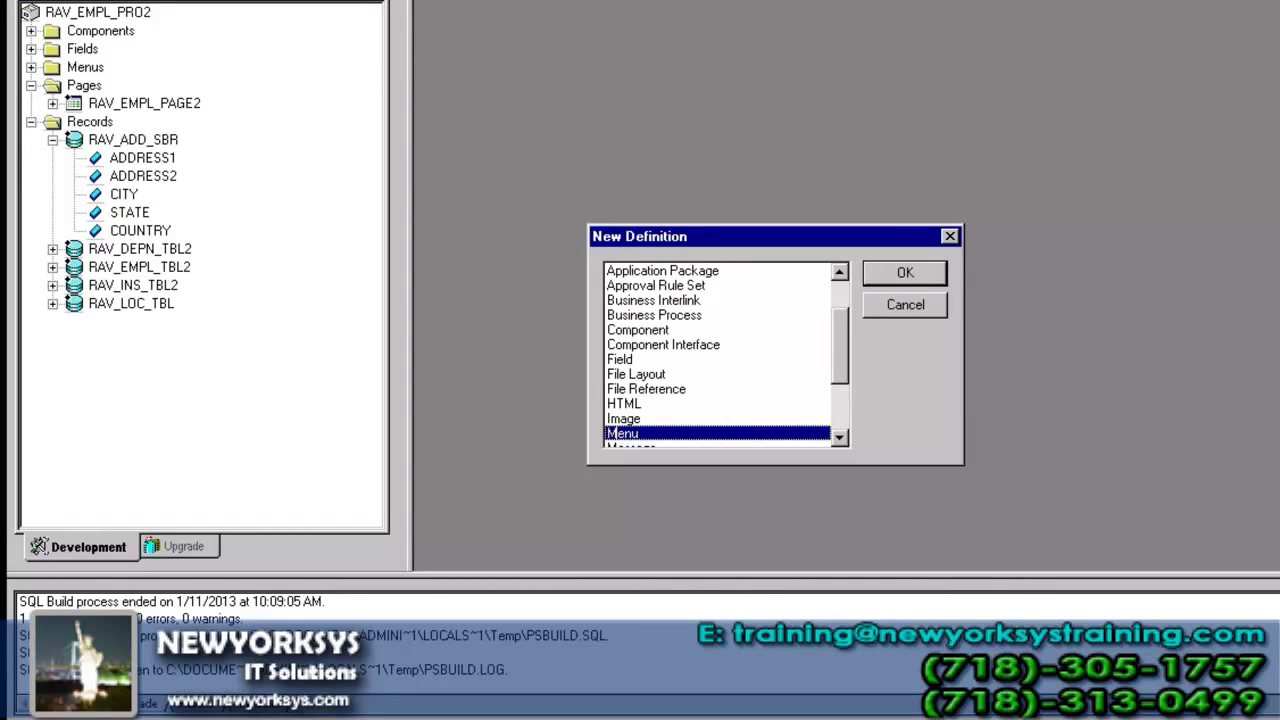
- Create a new blank page definition and maximize its window
left_click(838, 399)
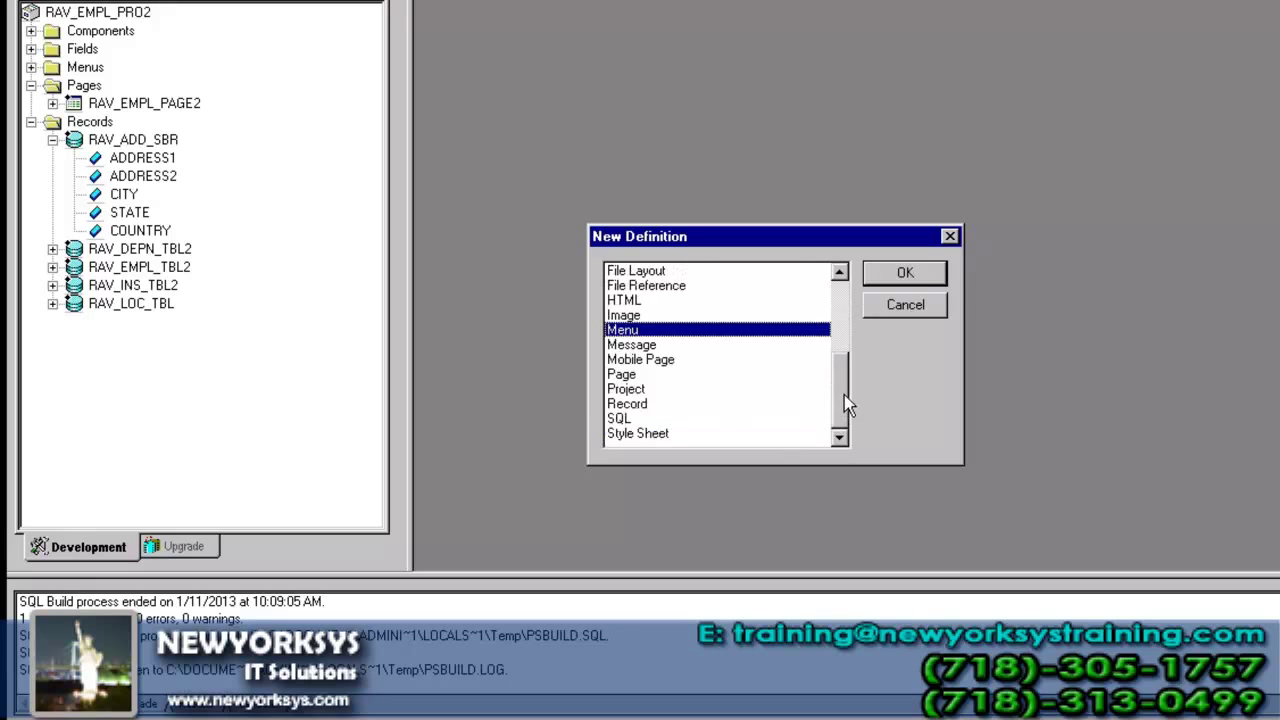
left_click(663, 375)
left_click(896, 282)
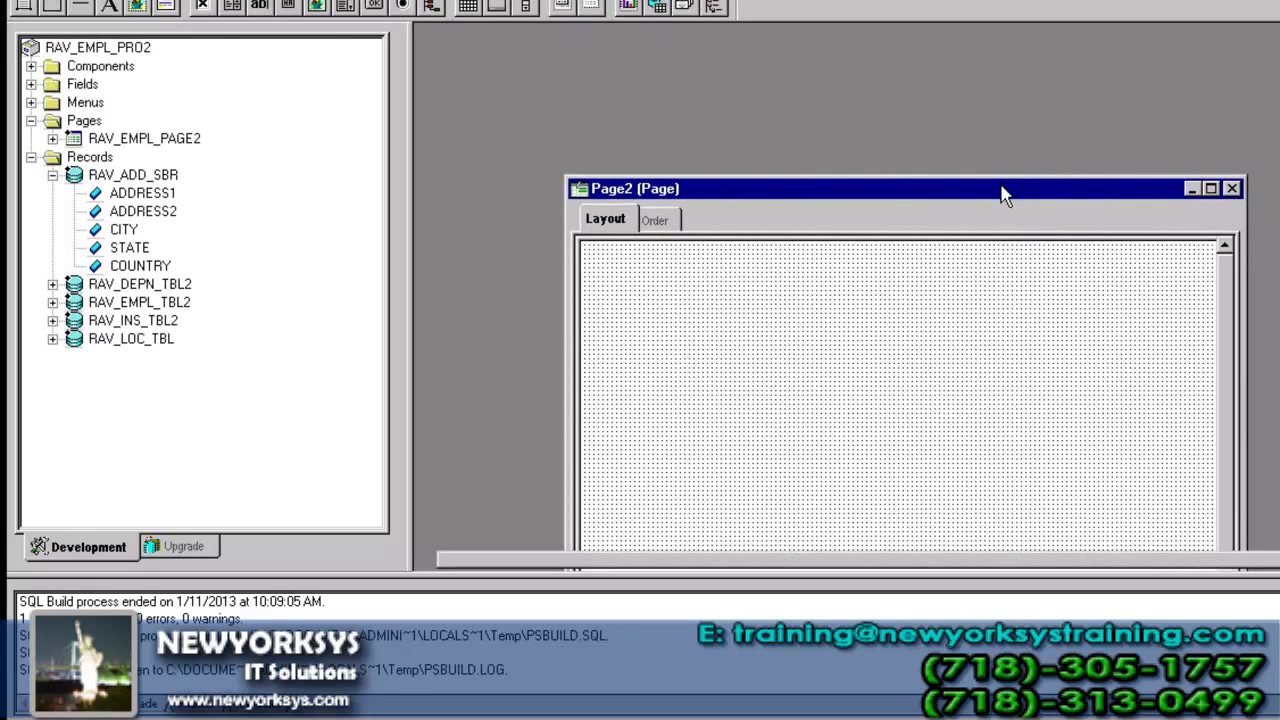
double_click(1002, 190)
- Set the new page's Page Type to Subpage in its definition properties
left_click(352, 6)
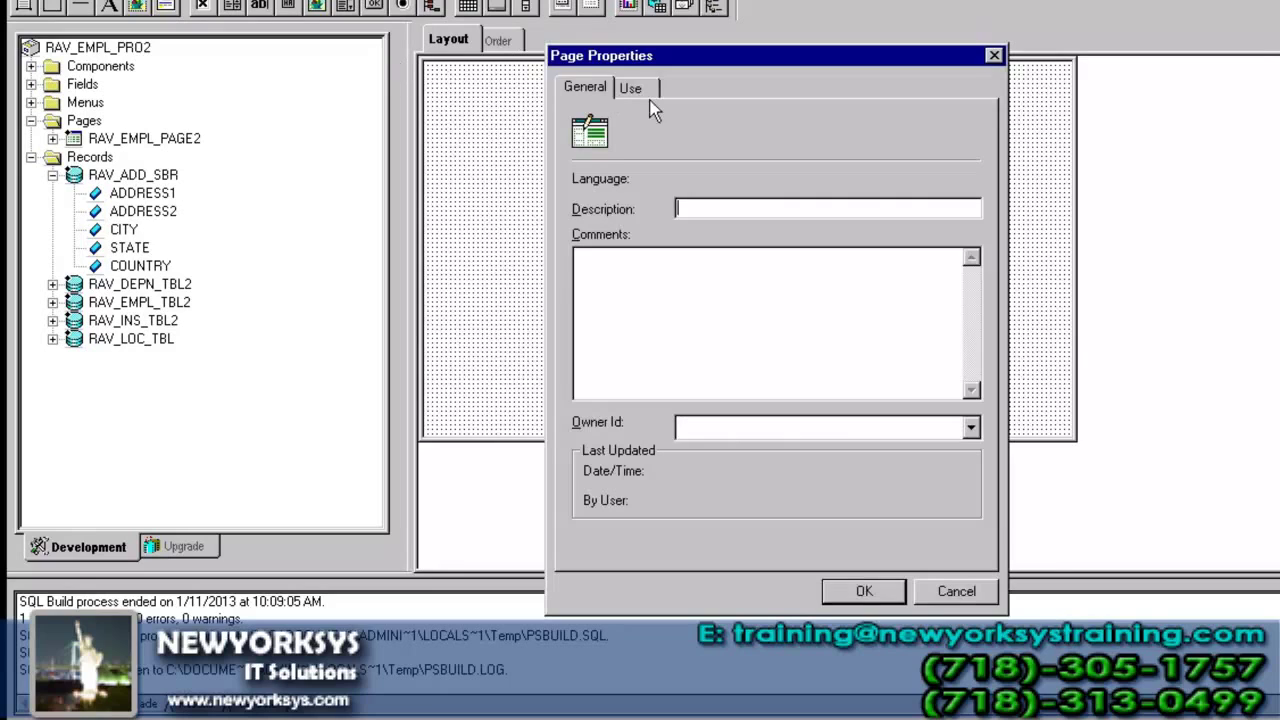
left_click(646, 91)
left_click(663, 145)
left_click(648, 182)
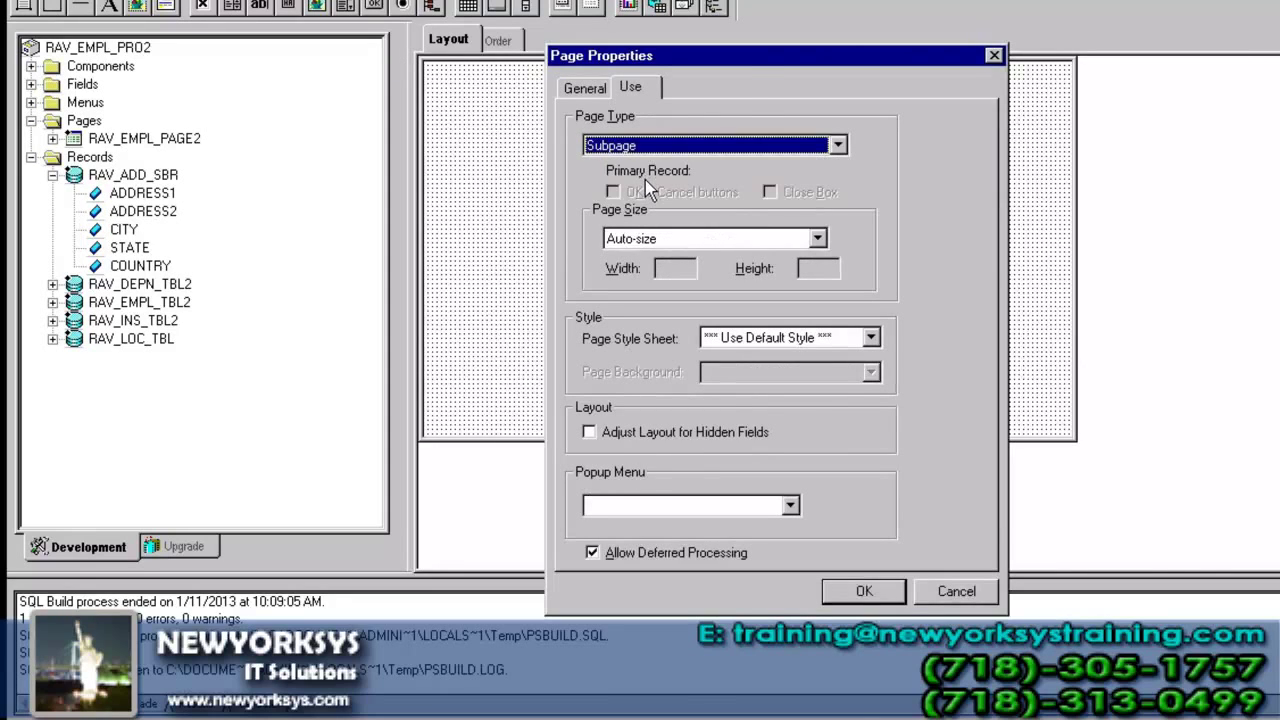
left_click(866, 591)
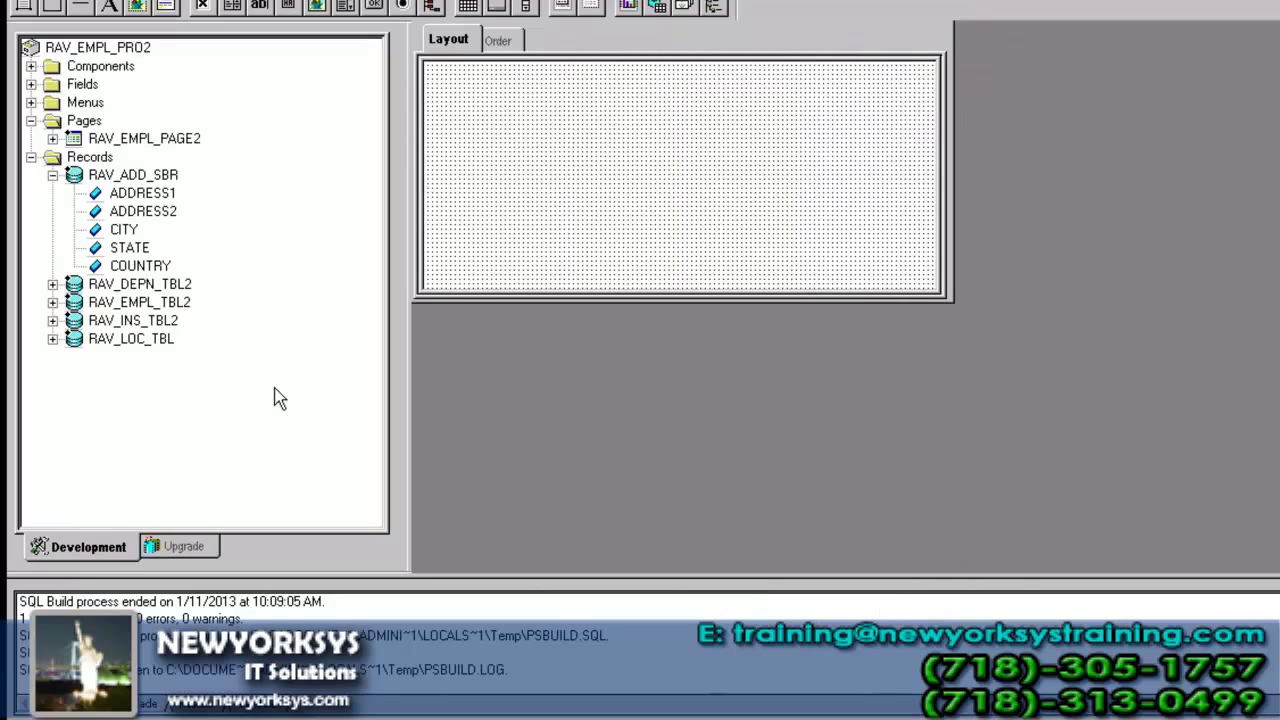
- Place ADDRESS1, ADDRESS2, CITY, STATE and COUNTRY on the subpage, stacked one below another
left_click_drag(165, 195, 533, 103)
left_click_drag(175, 212, 529, 128)
left_click_drag(139, 226, 534, 163)
left_click_drag(140, 249, 541, 206)
left_click_drag(140, 265, 541, 247)
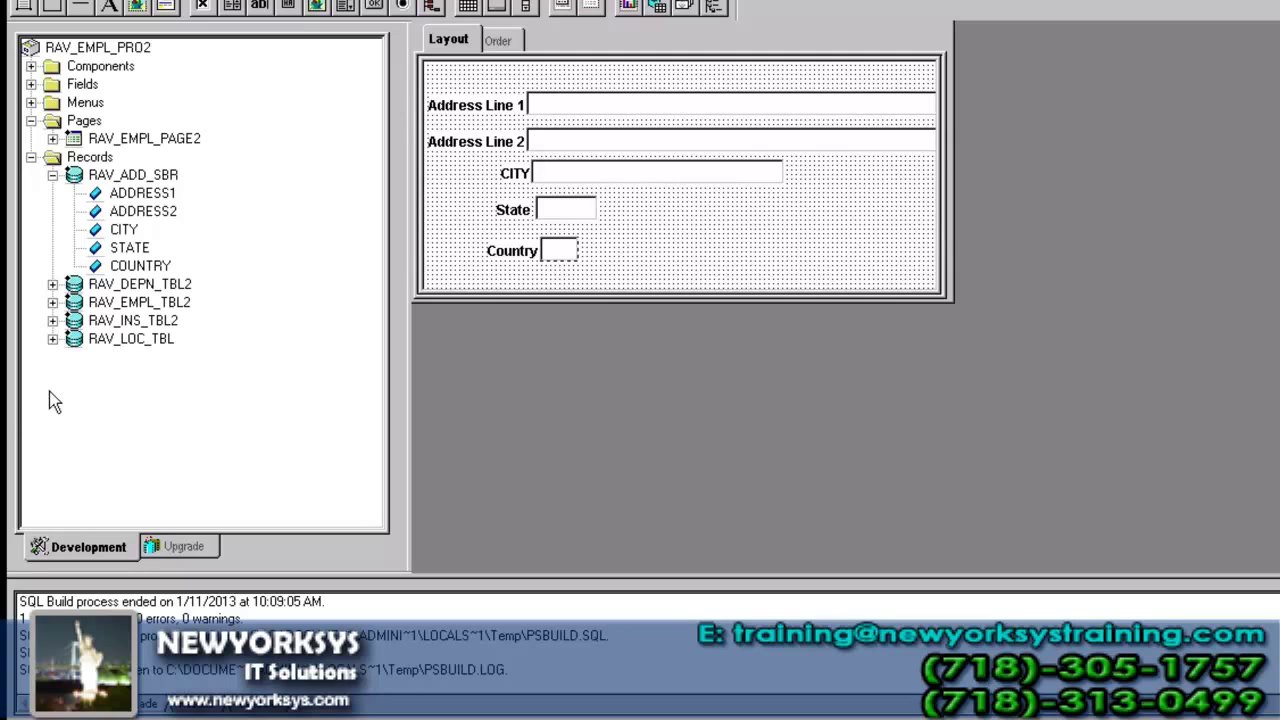
left_click(148, 178)
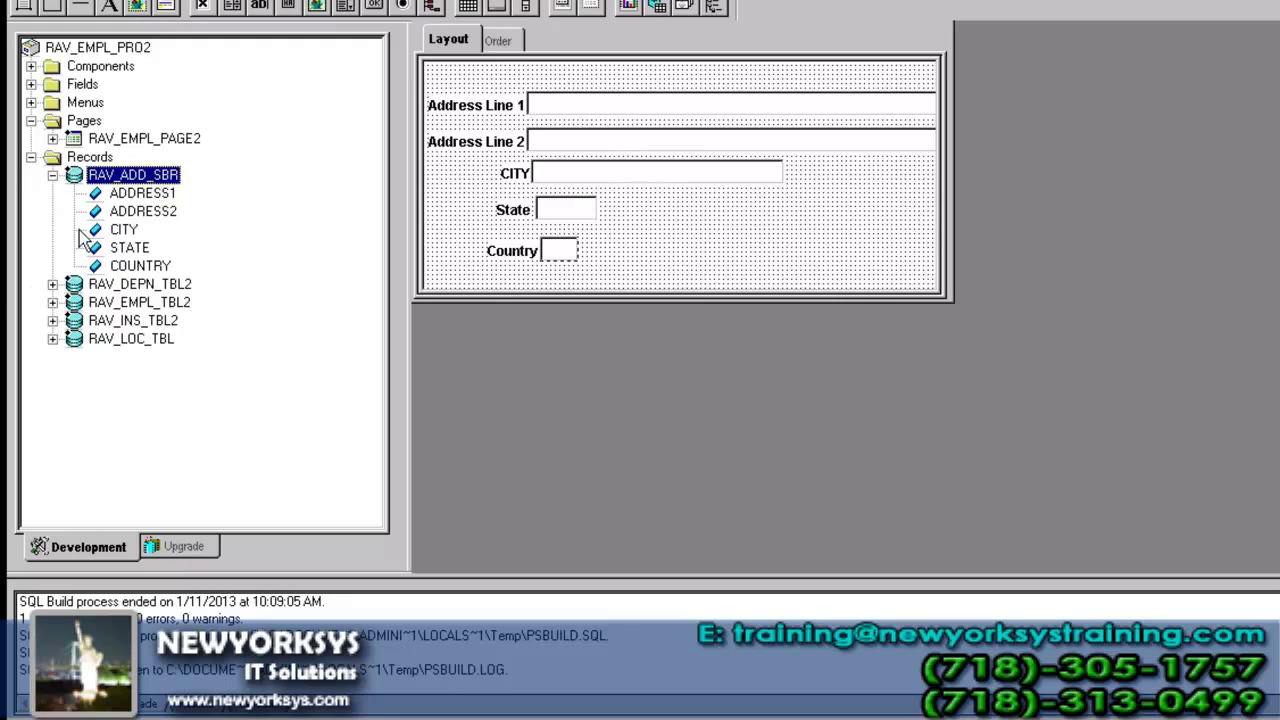
- Browse the fields of the RAV_INS_TBL2 and RAV_LOC_TBL records, collapsing RAV_ADD_SBR and expanding RAV_EMPL_TBL2
left_click(52, 175)
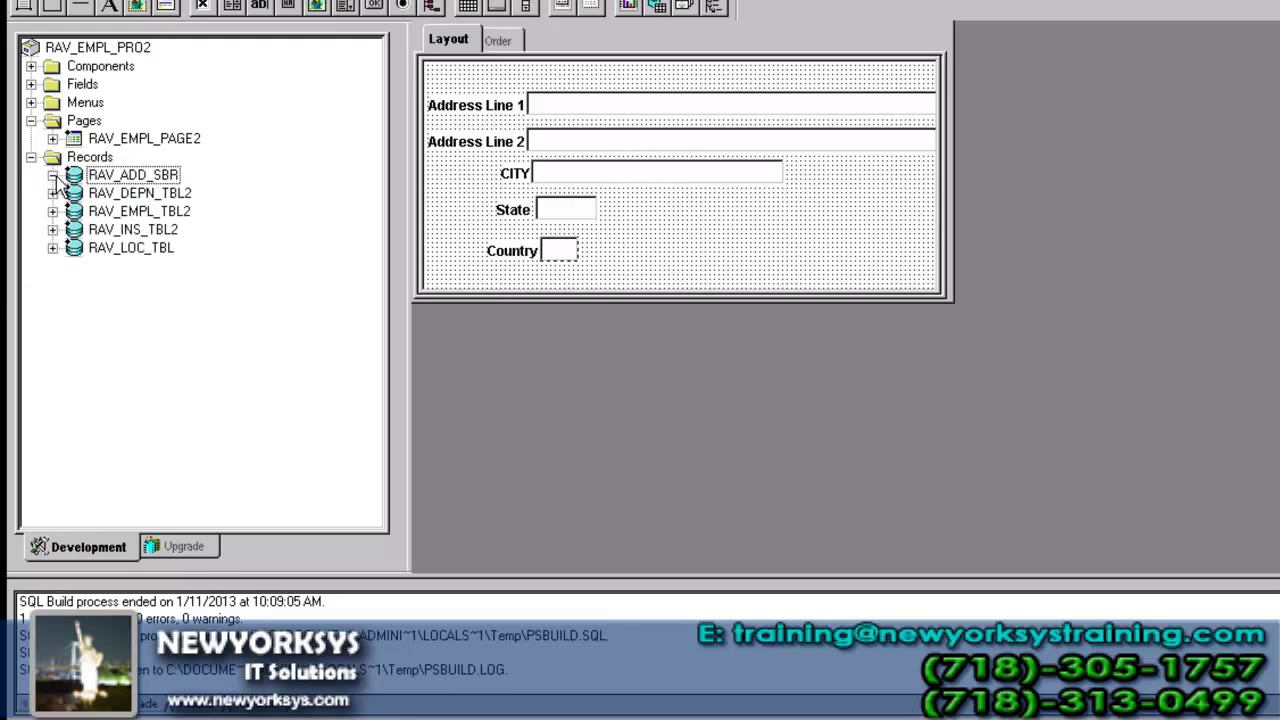
left_click(52, 229)
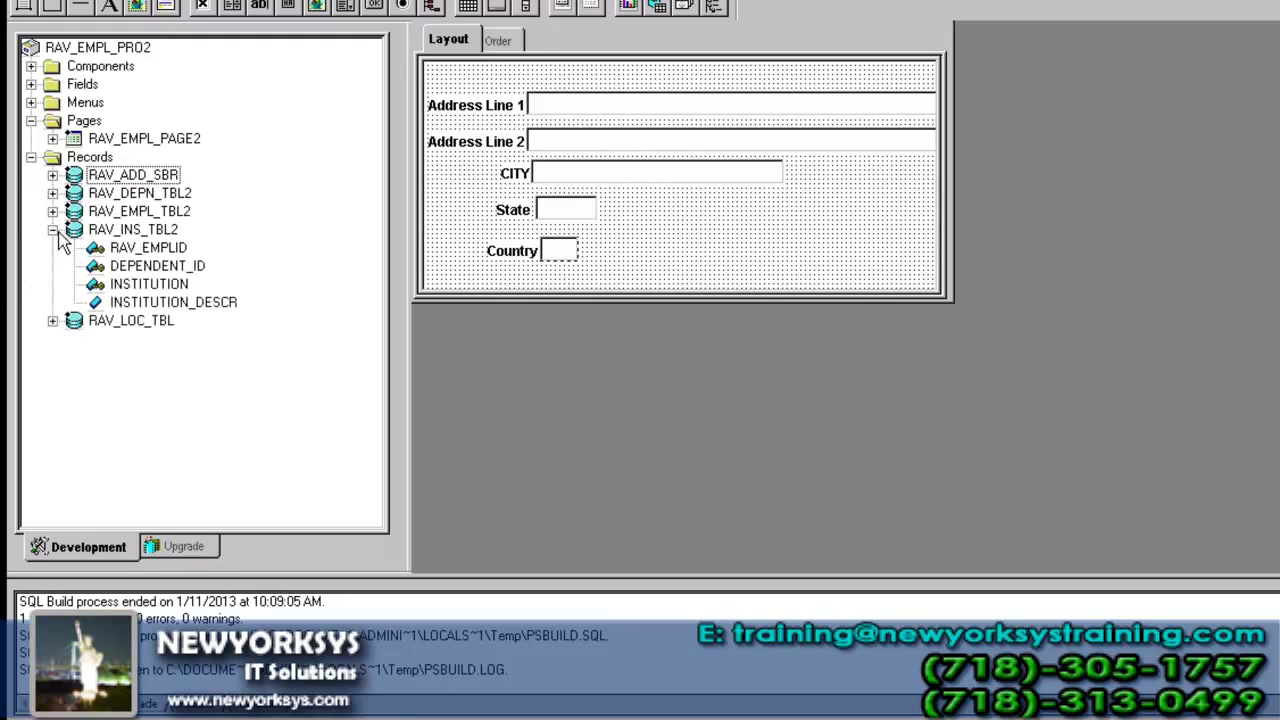
left_click(115, 234)
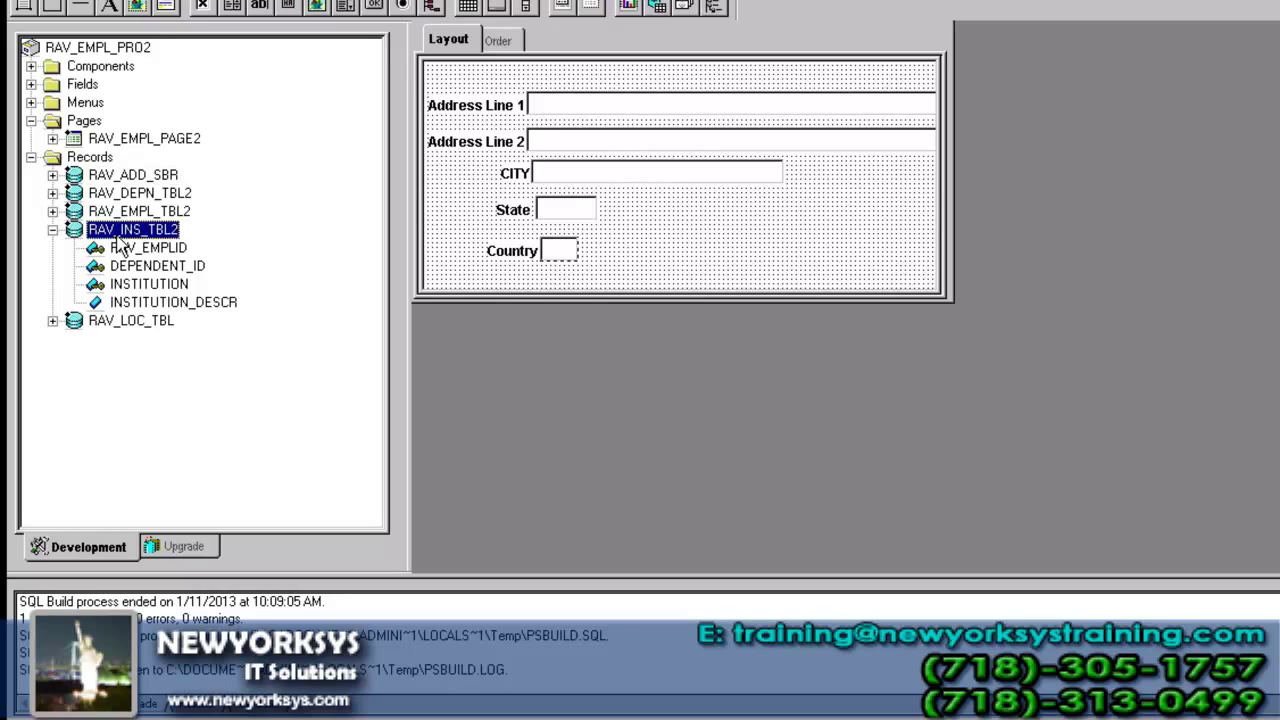
left_click(52, 320)
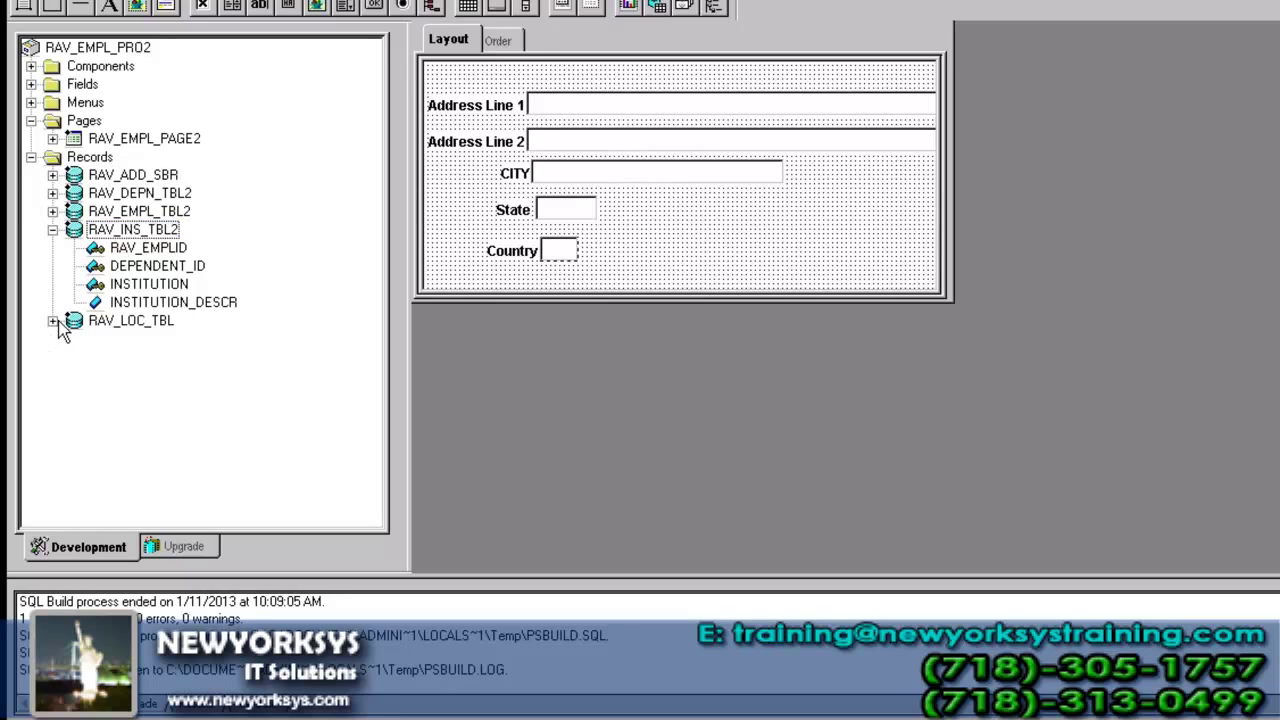
left_click(148, 328)
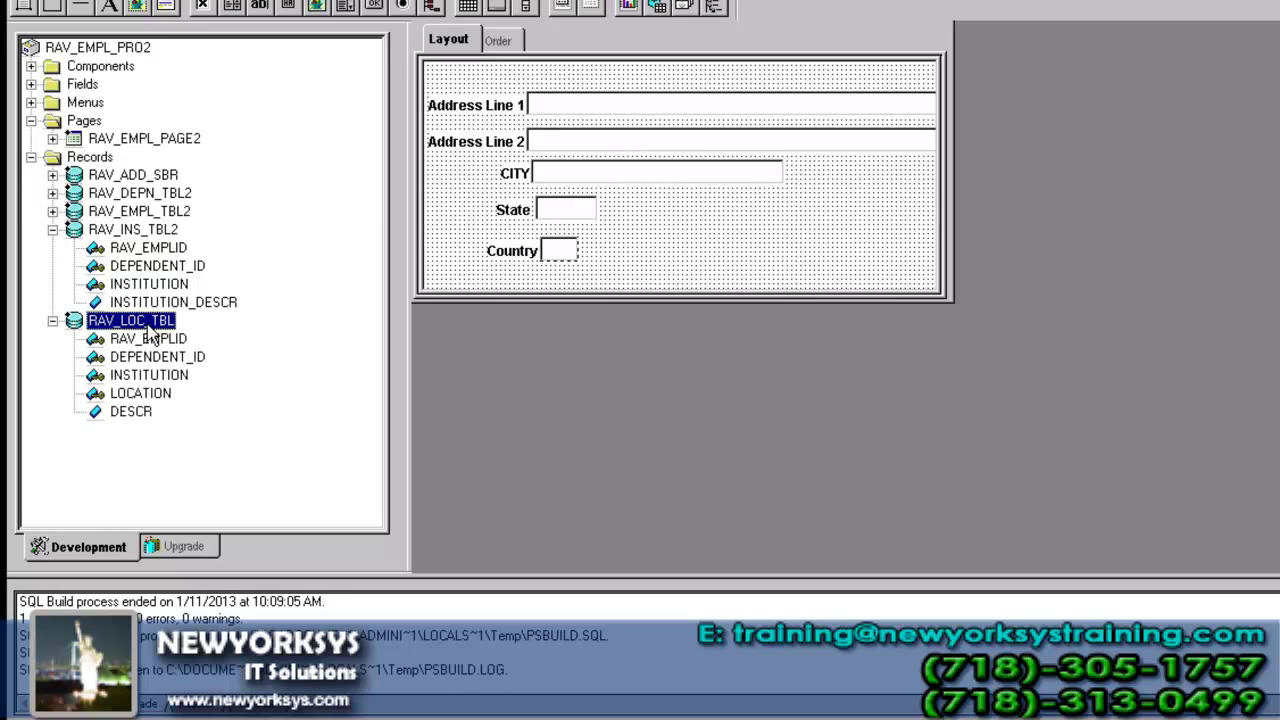
left_click(52, 320)
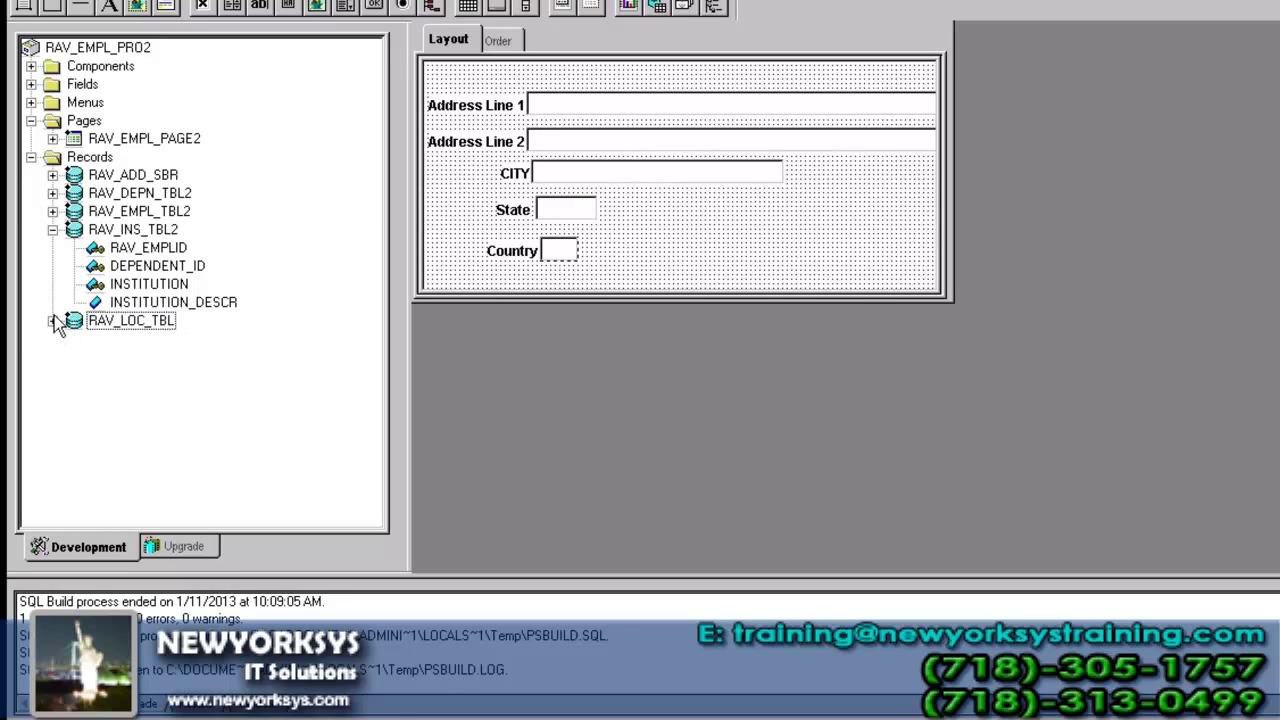
left_click(52, 229)
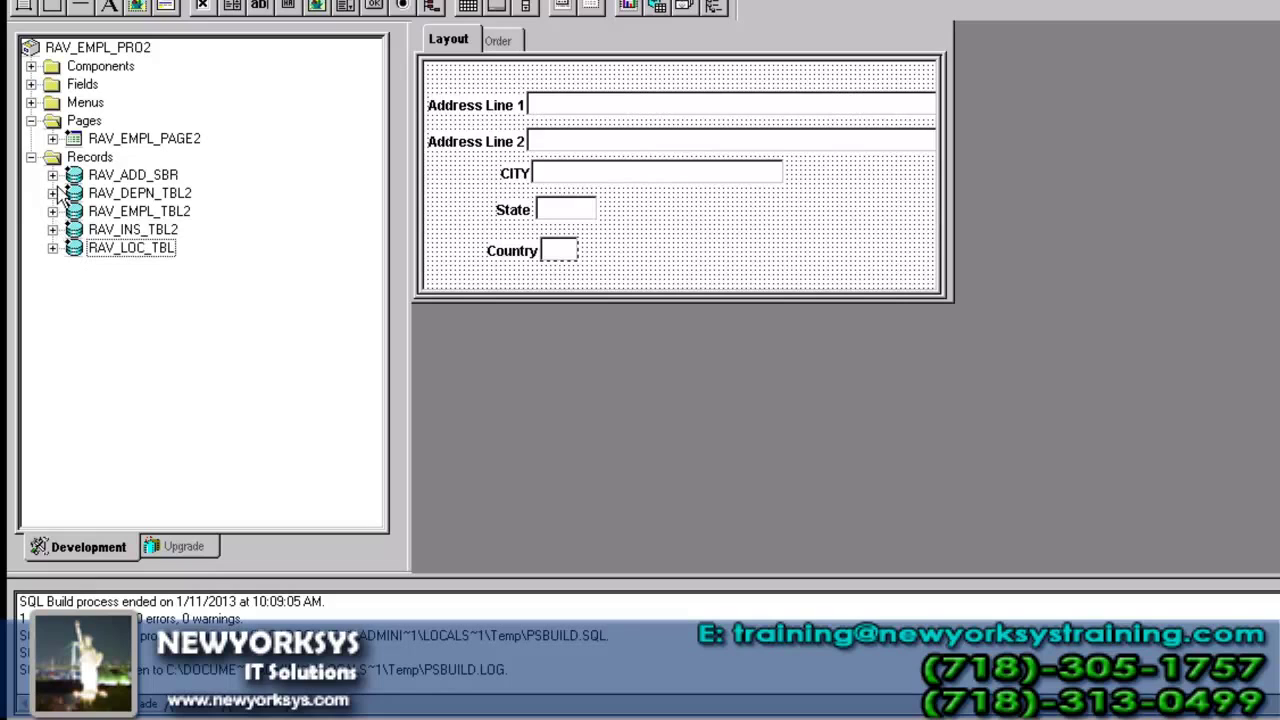
left_click(53, 211)
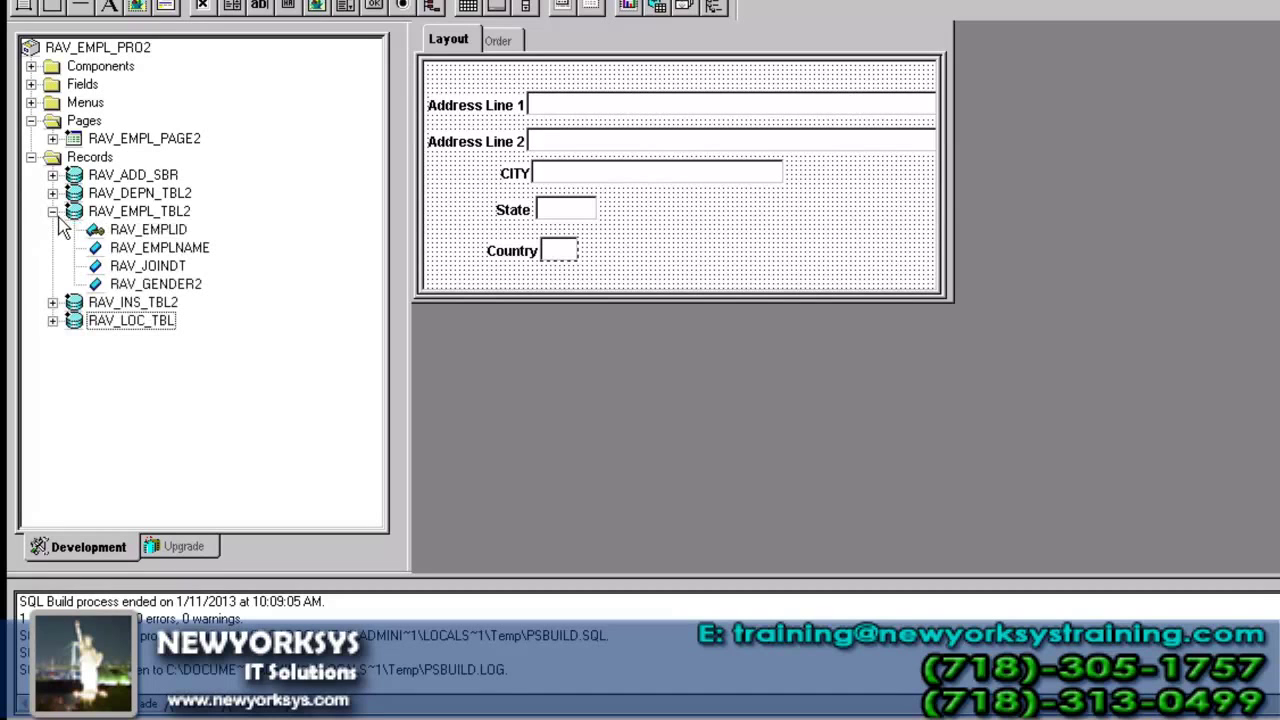
- Open the RAV_EMPL_PAGE2 layout and inspect its Dependent Details and Institution Details scroll areas
double_click(140, 139)
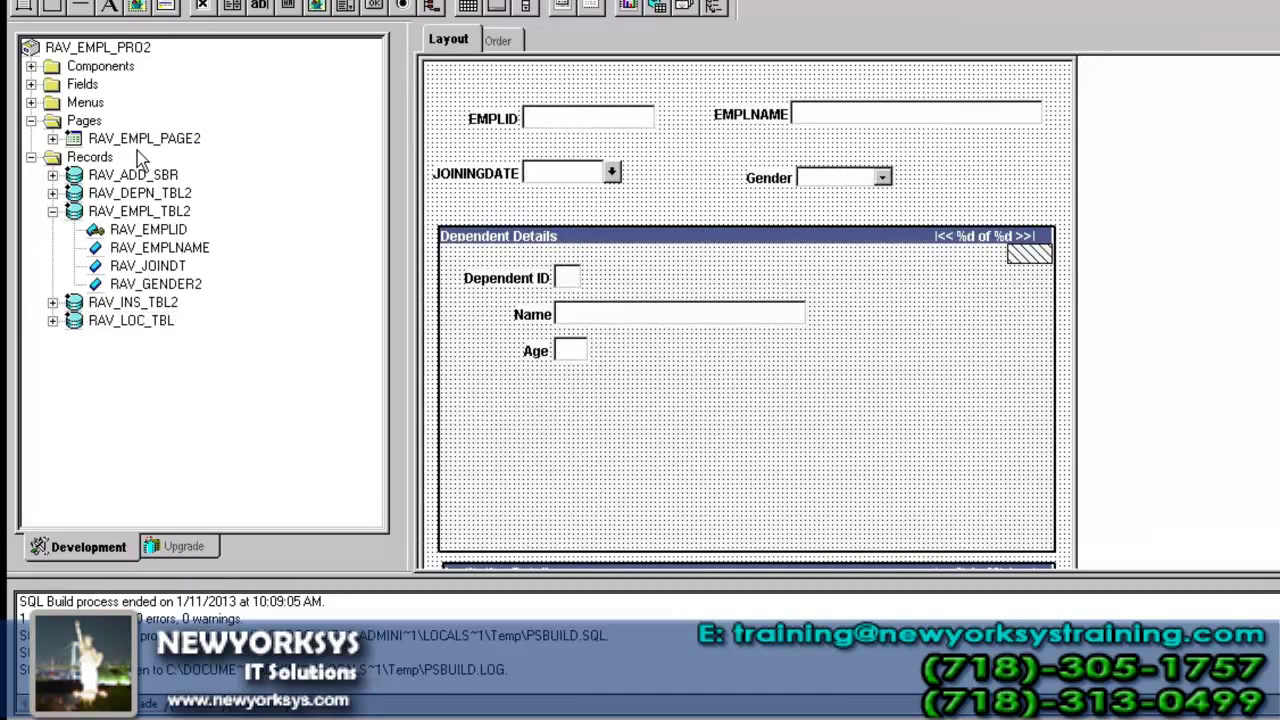
left_click(632, 457)
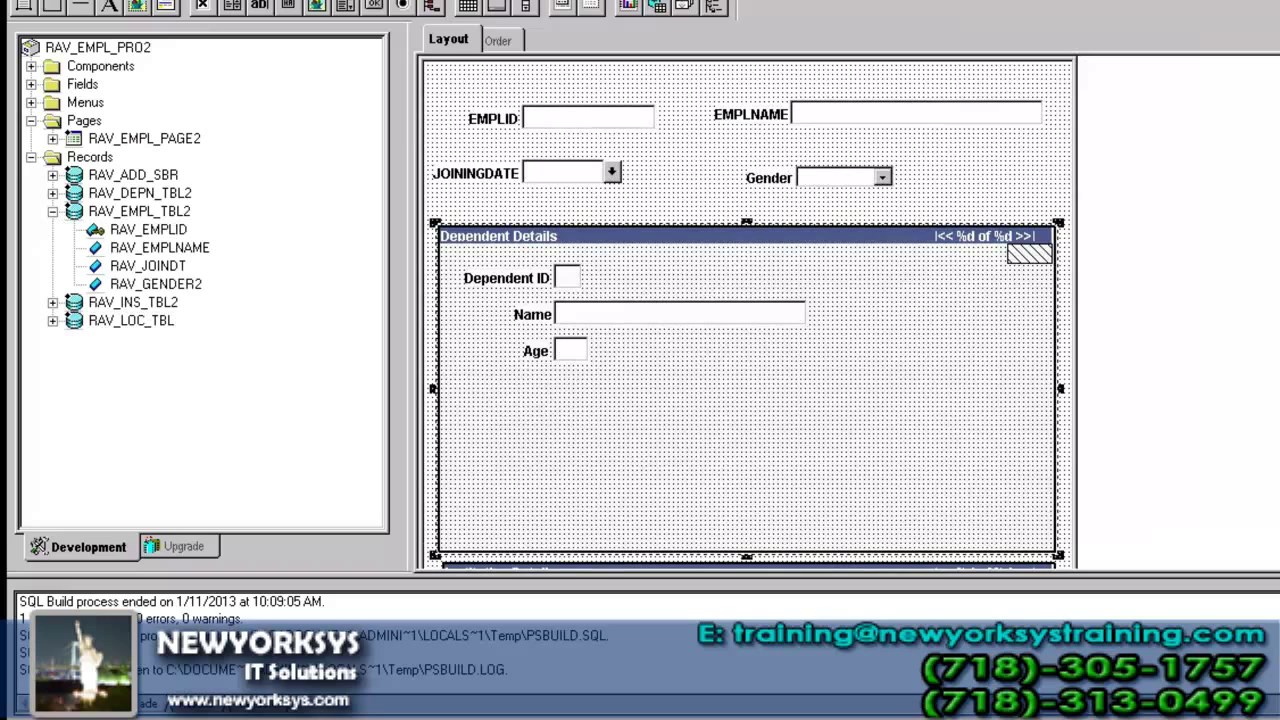
scroll(1052, 358, "down", 5)
left_click(1052, 358)
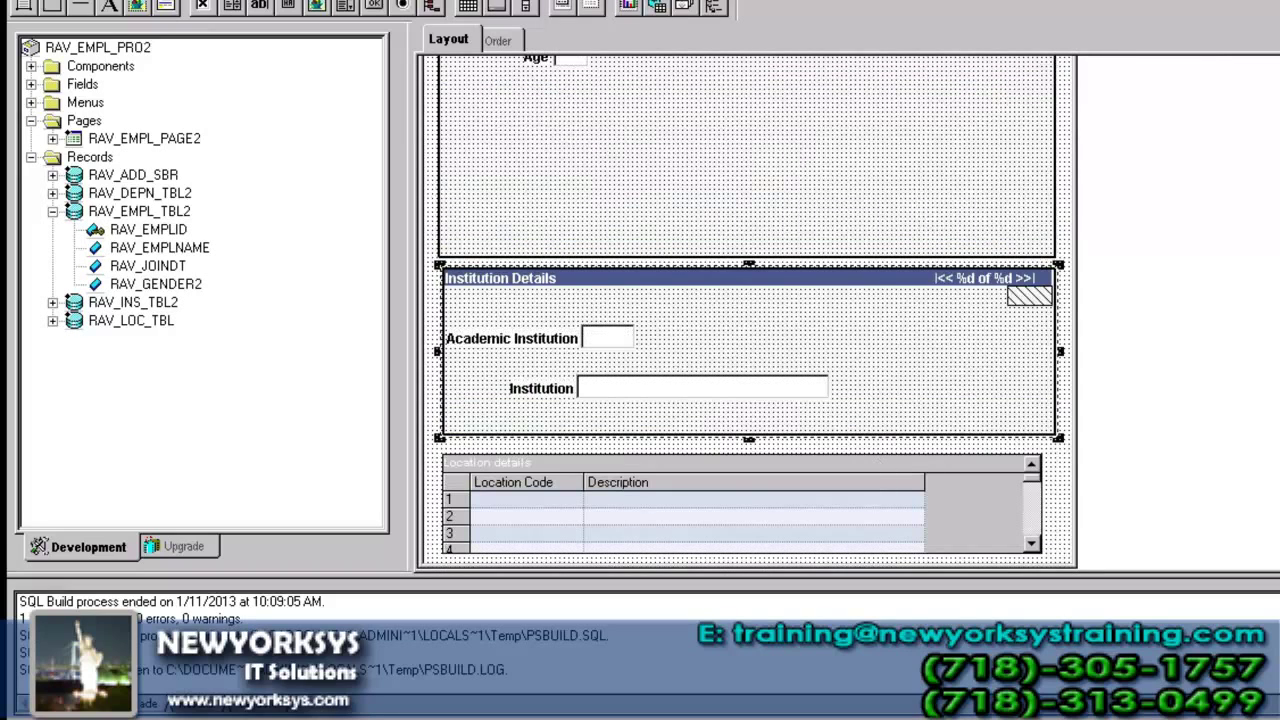
scroll(746, 310, "up", 1)
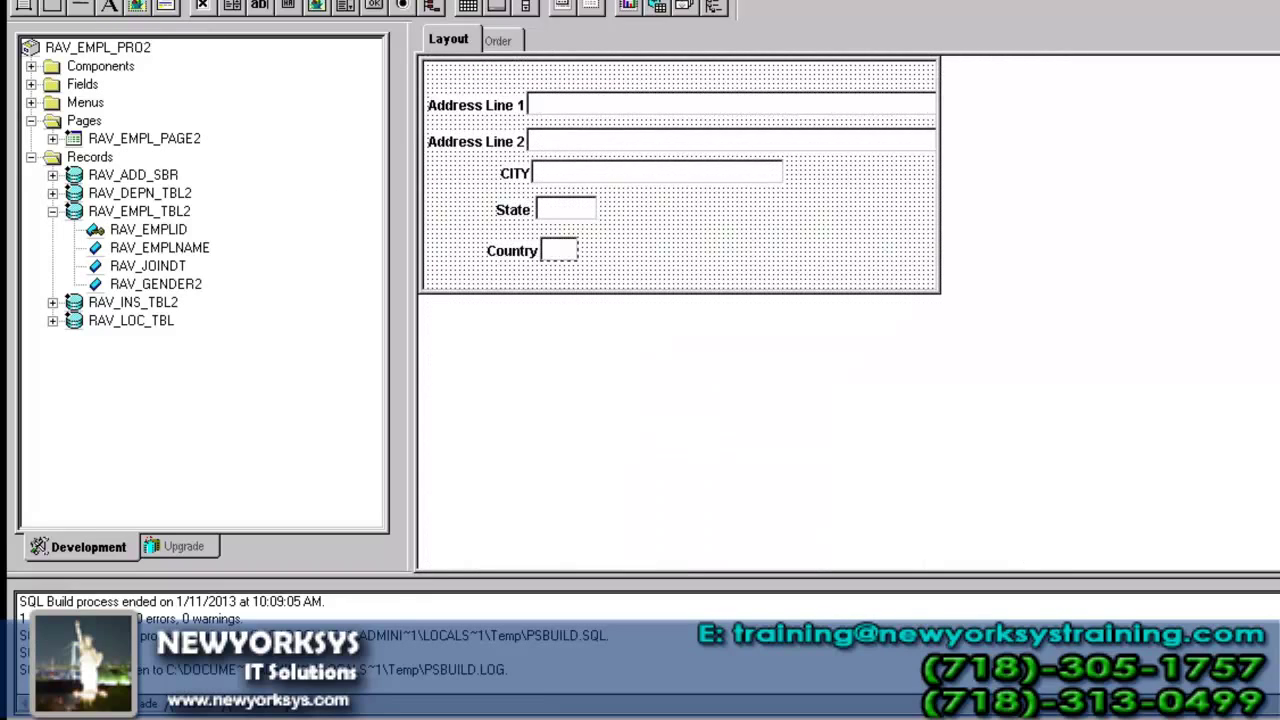
- Save the five-field address subpage under the name RAV_ADD_SBP and close its window
key("ctrl+s")
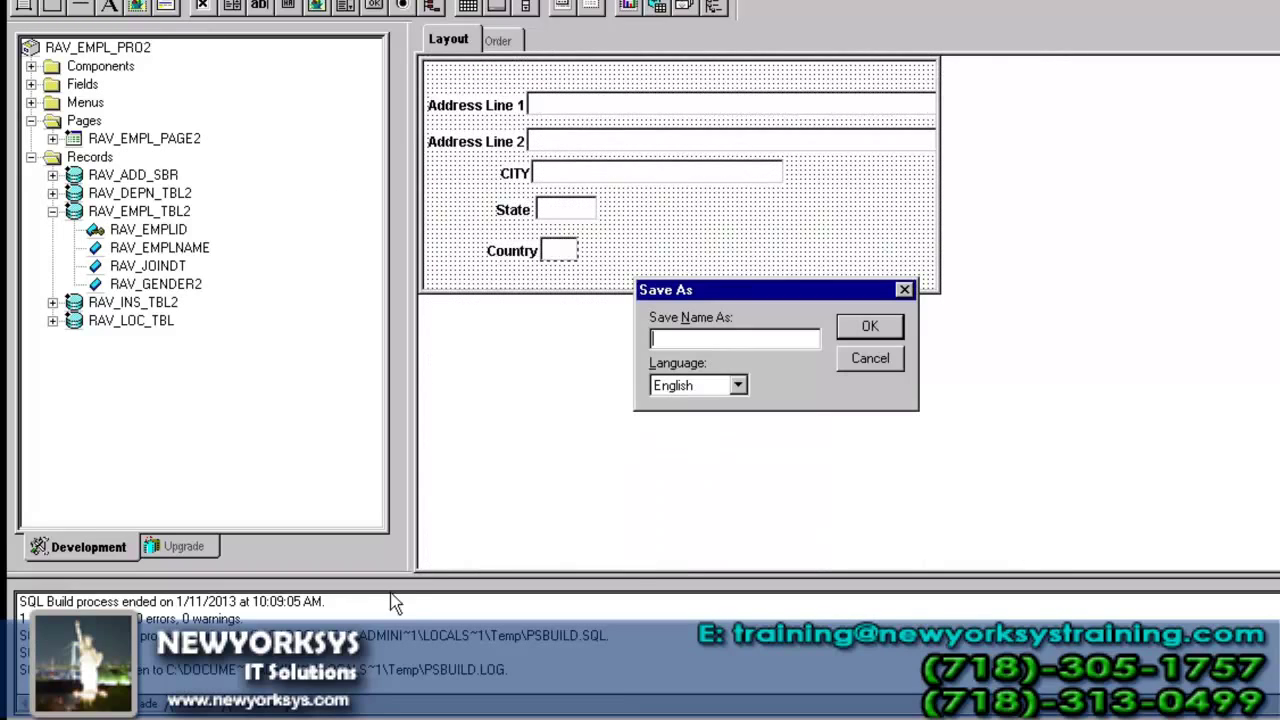
type("RAV_ADD_SBP")
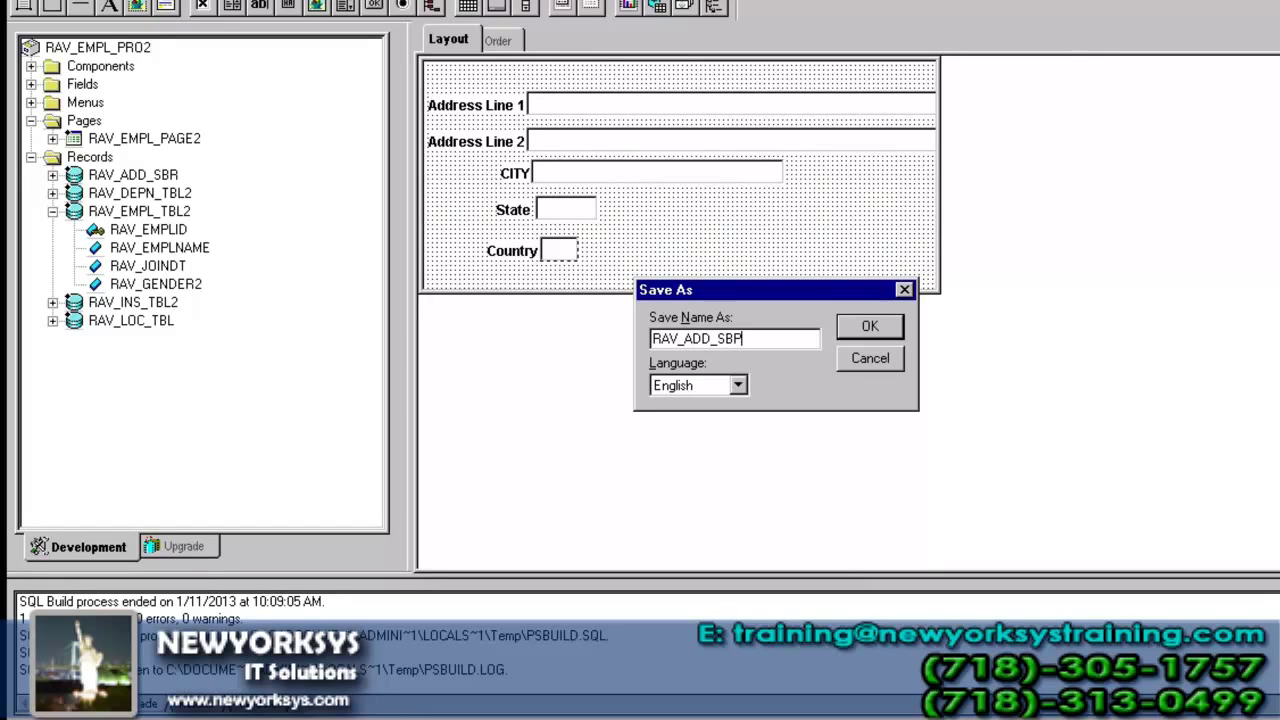
key("Return")
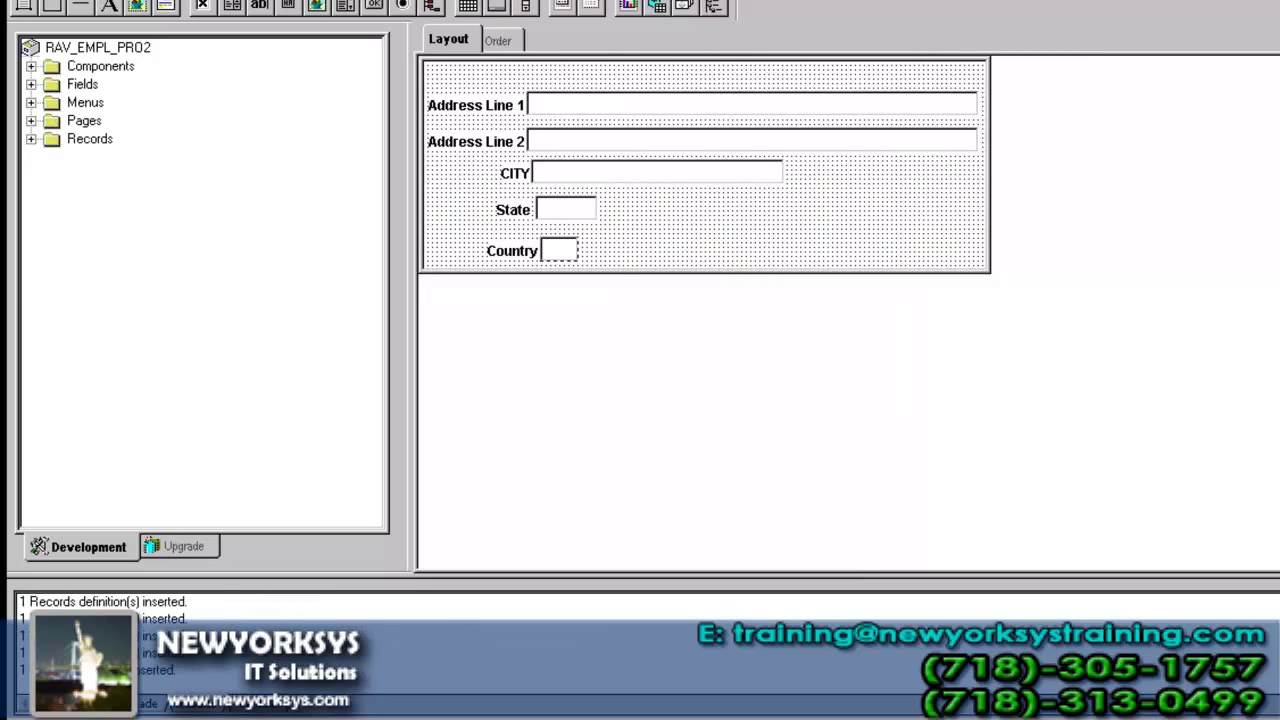
key("ctrl+F4")
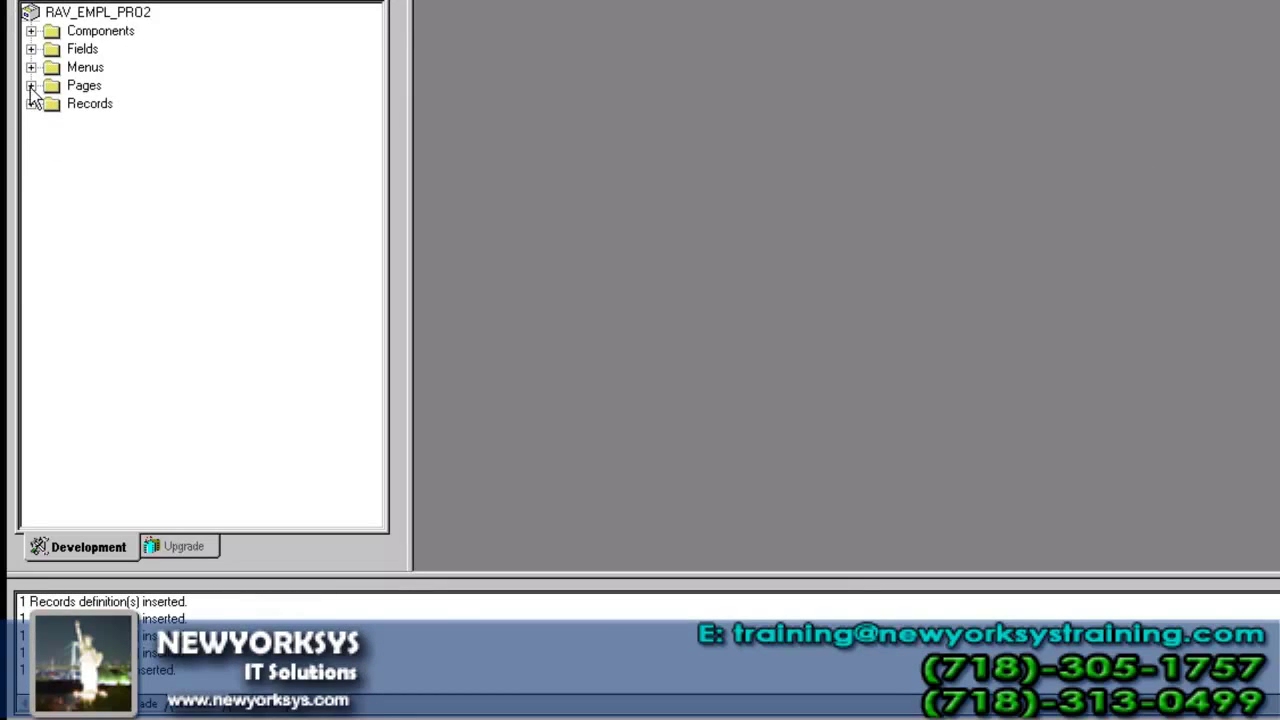
- Open the RAV_EMPL_PAGE2 layout from the project's Pages and maximize its window
left_click(31, 86)
double_click(157, 123)
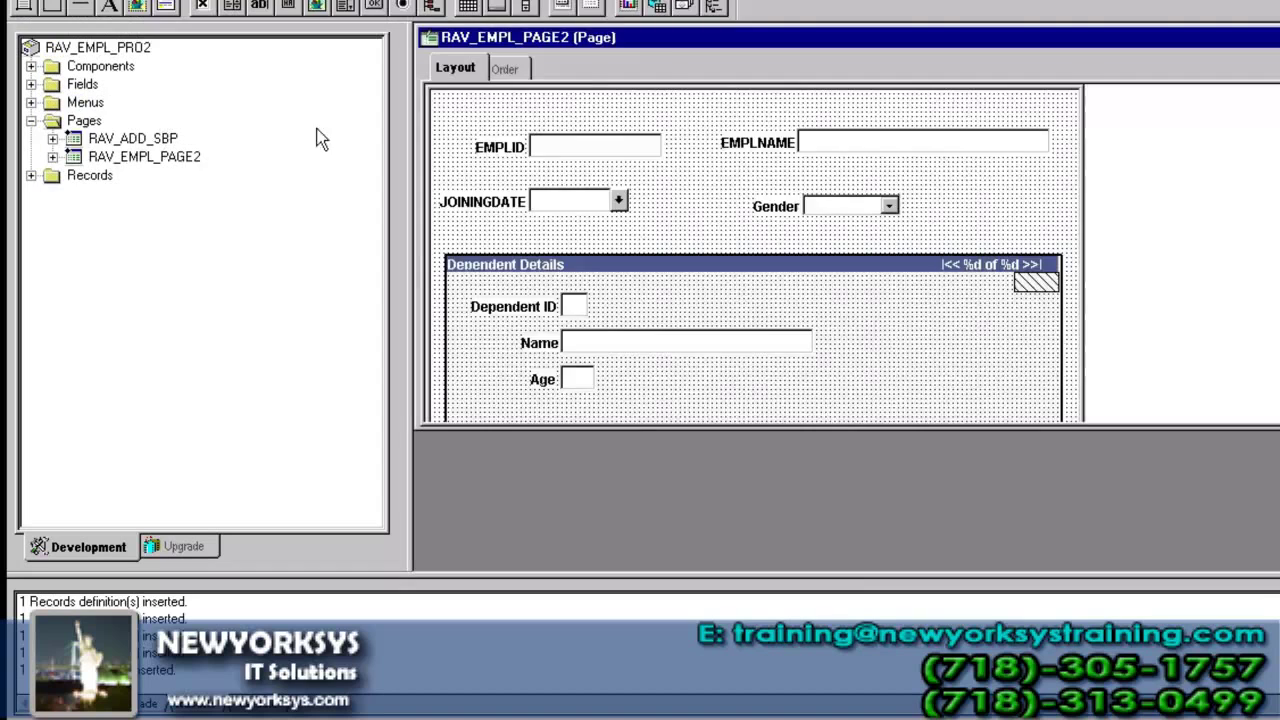
double_click(660, 38)
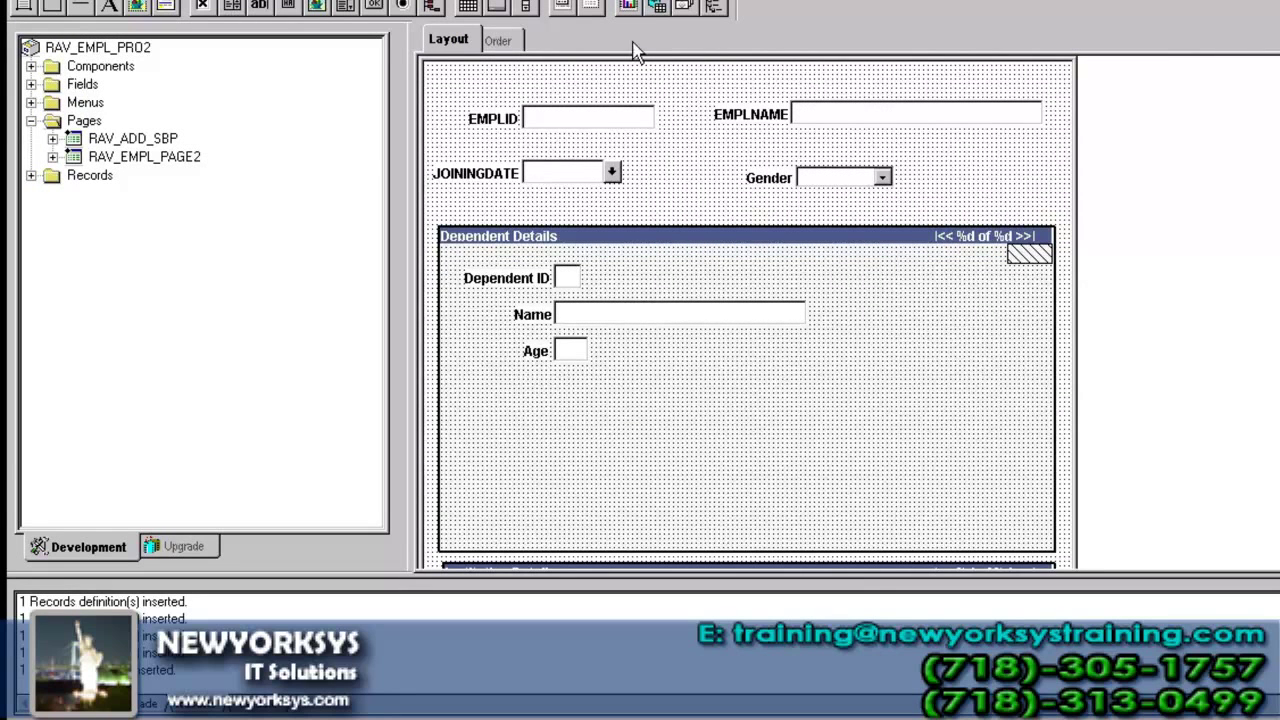
- Insert a subpage into the page, entering RAV_ADD_SBP as the subpage name
left_click(149, 0)
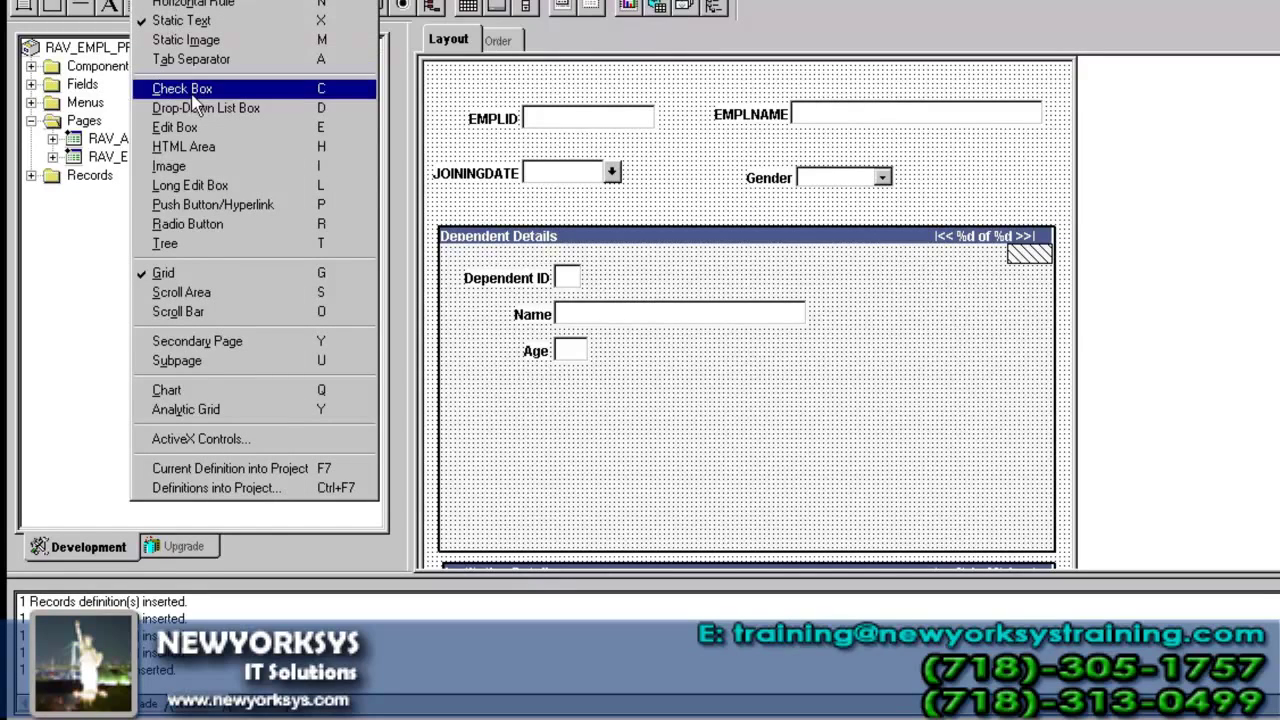
left_click(236, 360)
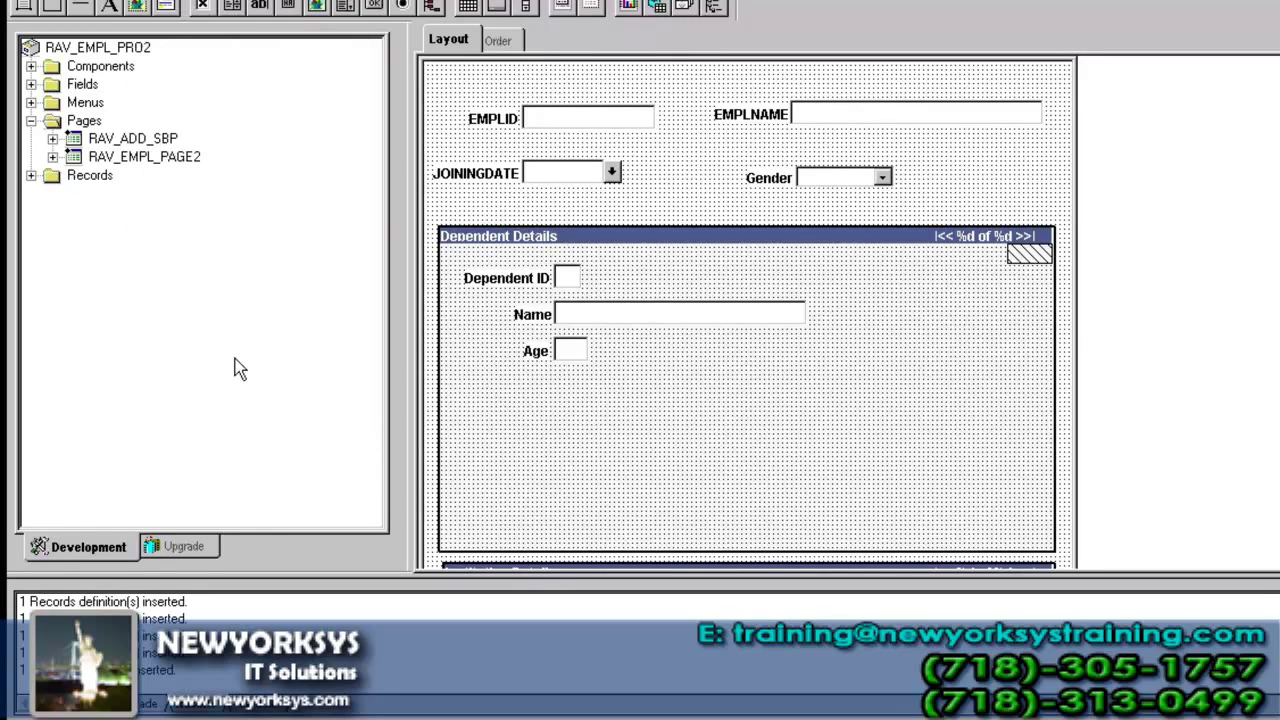
type("r")
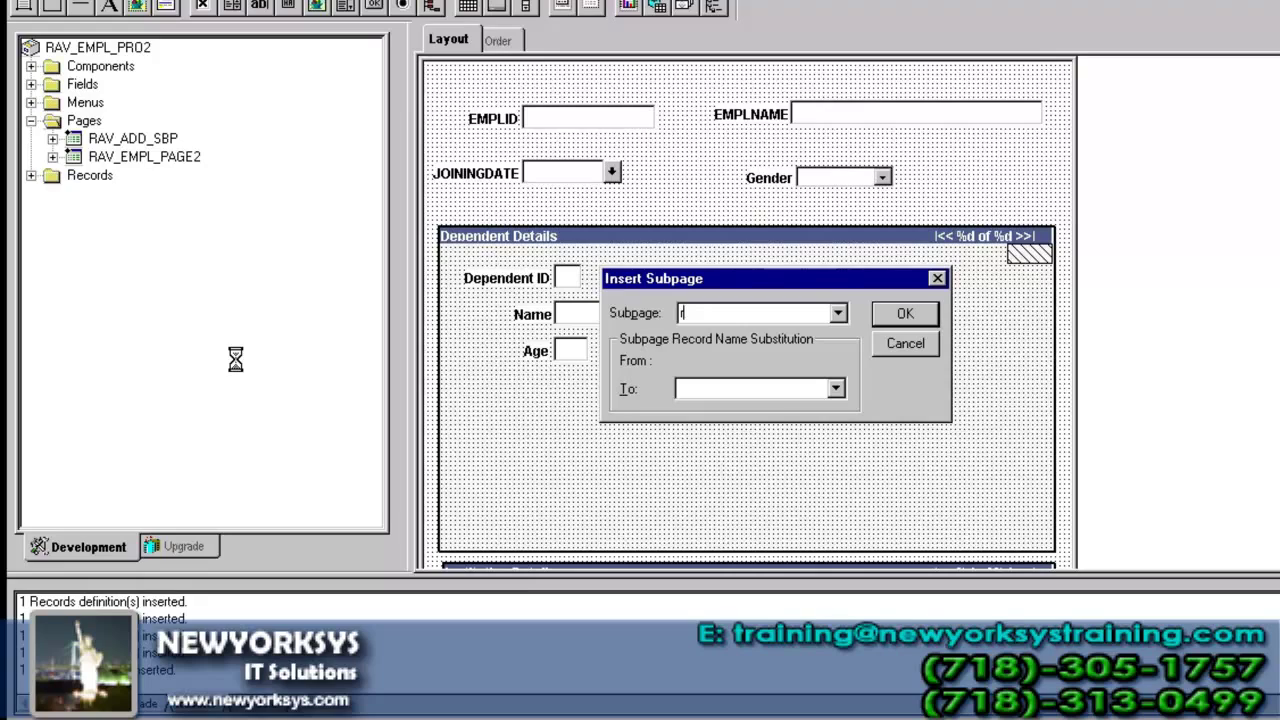
type("AV_ADD_")
type("Sbp")
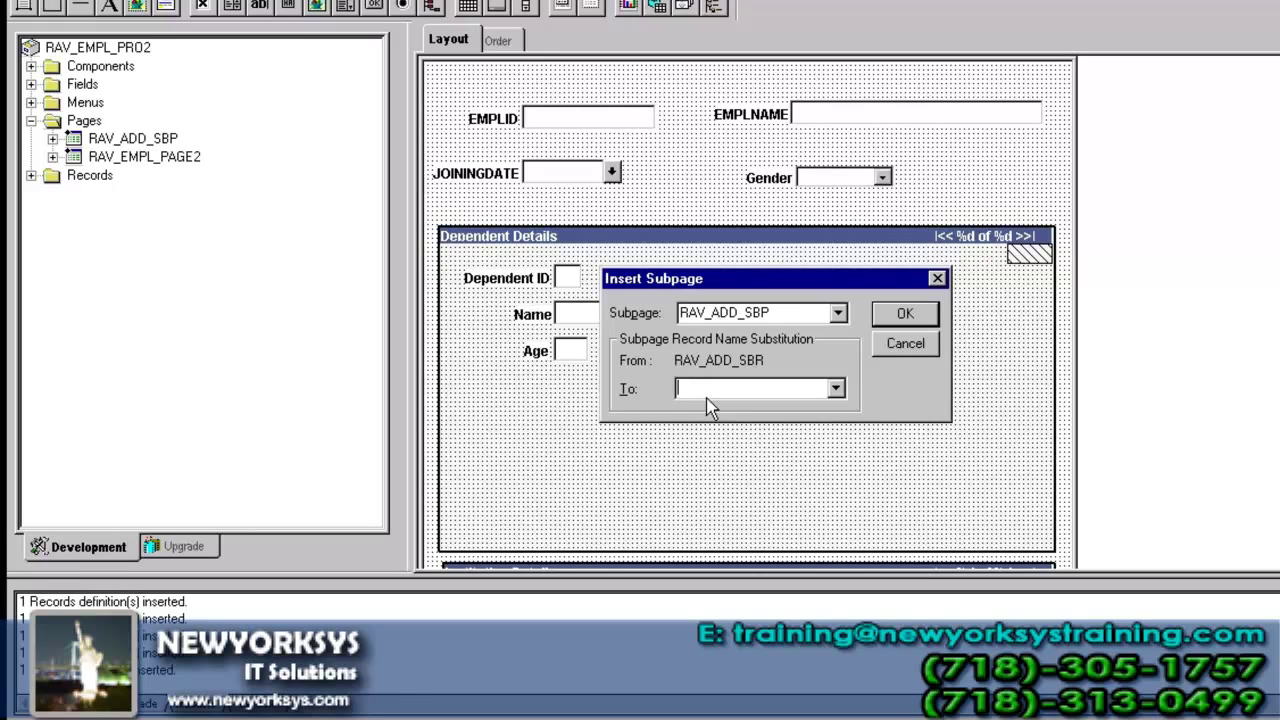
- Confirm the RAV_ADD_SBP subpage with record substitution RAV_DEPN_TBL and drag it below Age in Dependent Details
type("RAV_DEPN_TBL2")
key("Return")
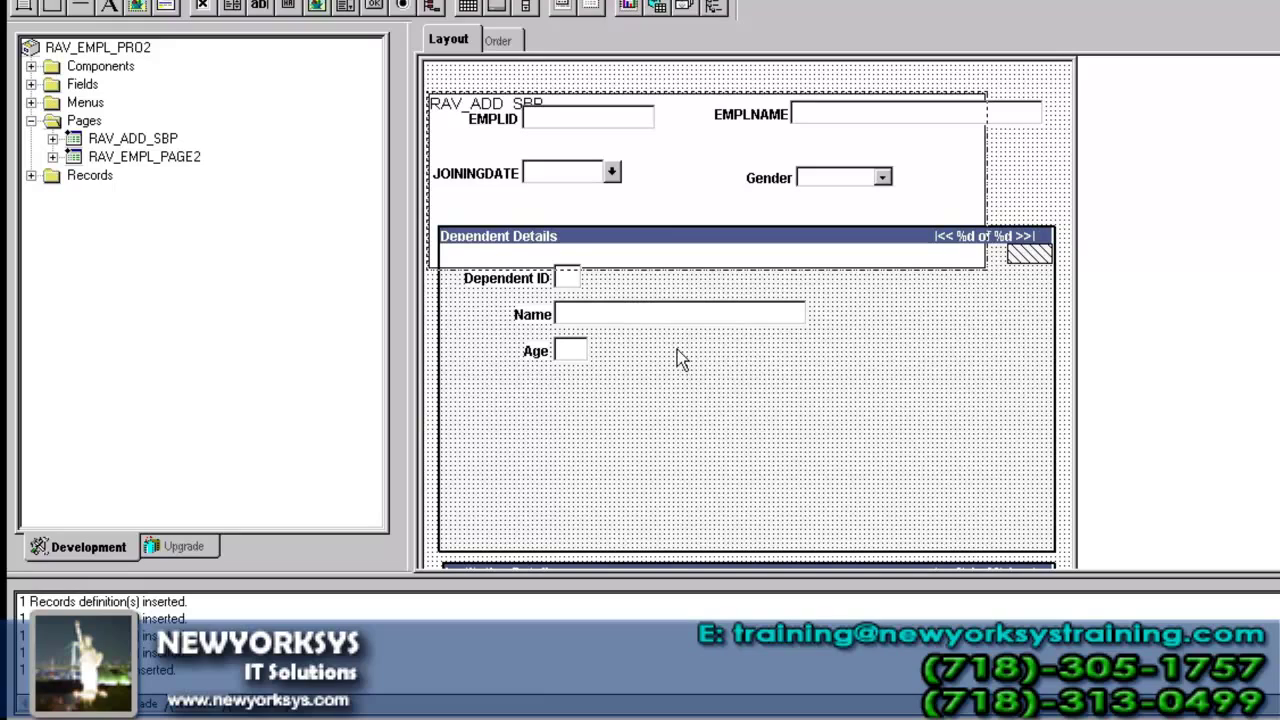
left_click_drag(670, 160, 704, 429)
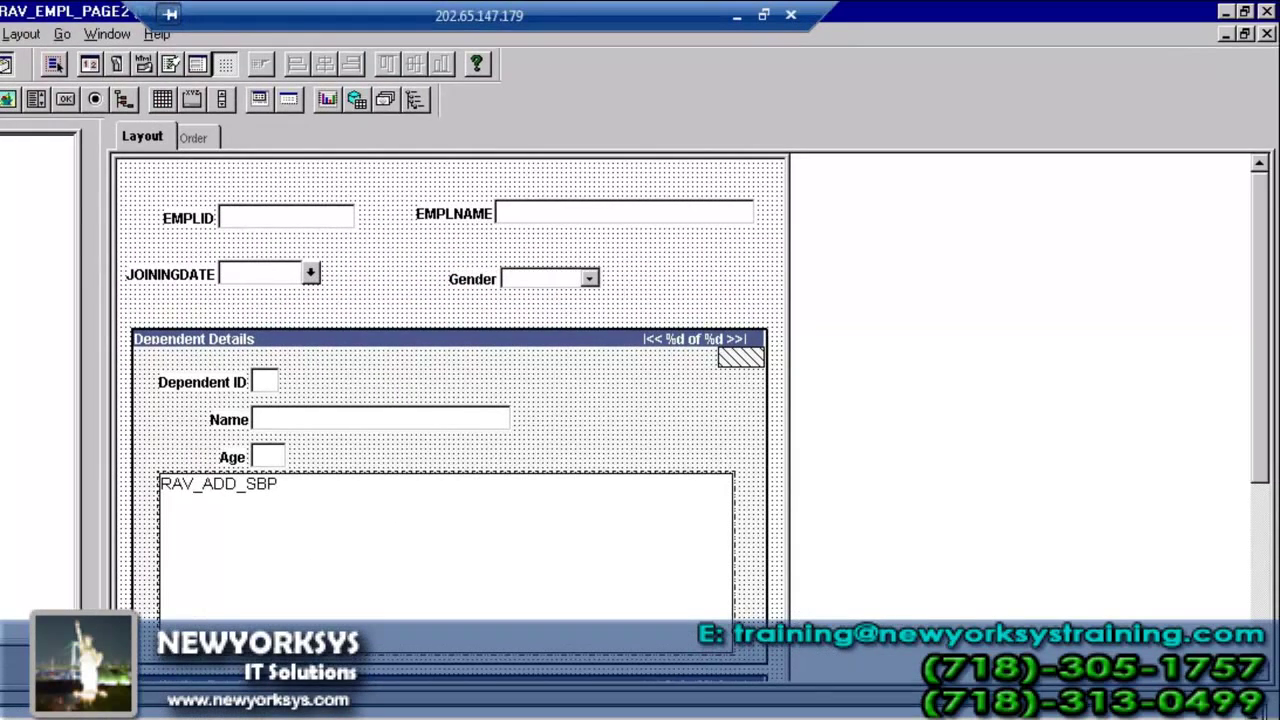
- In the field order, move the subpage row (ID 19) to sit directly after Age
left_click(203, 145)
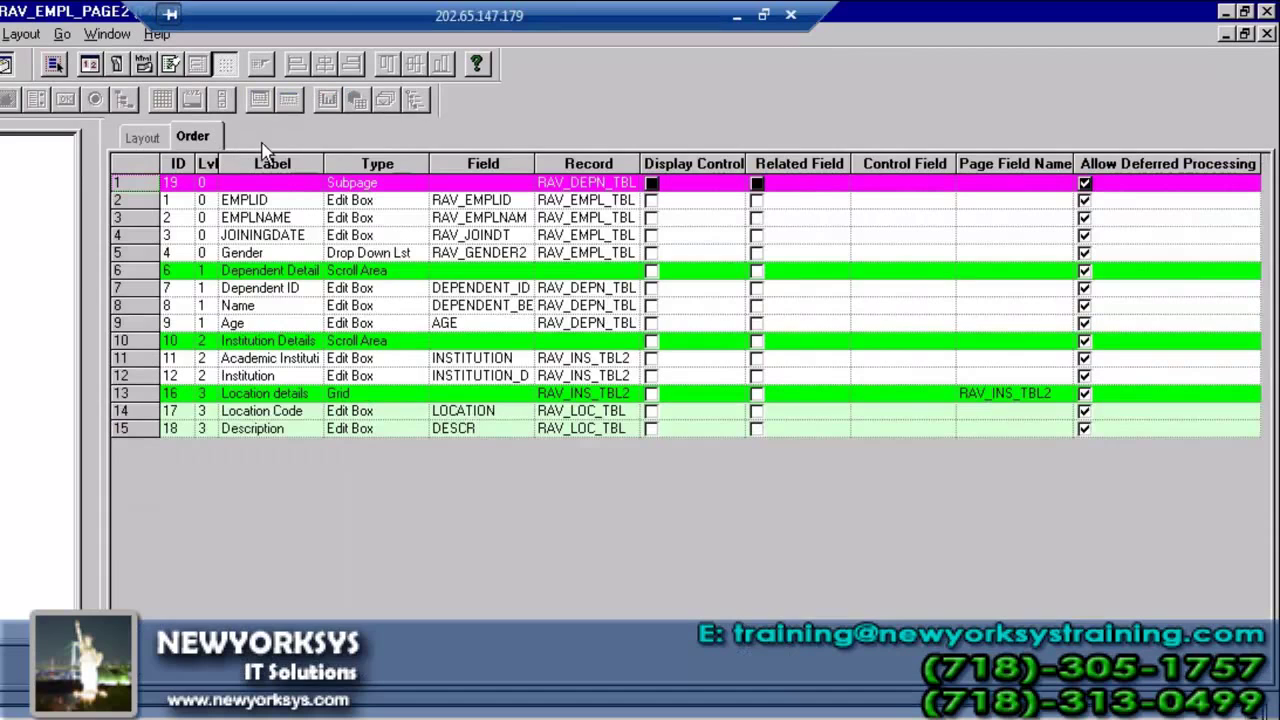
left_click(261, 184)
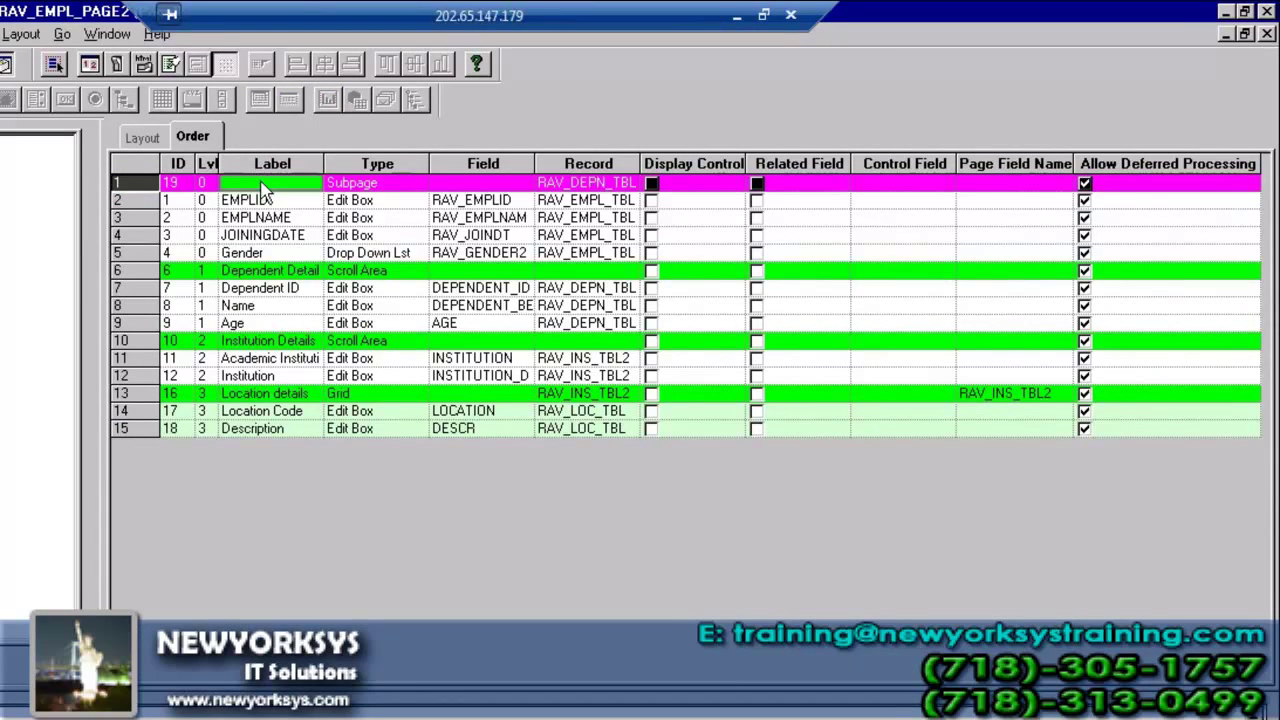
left_click(141, 137)
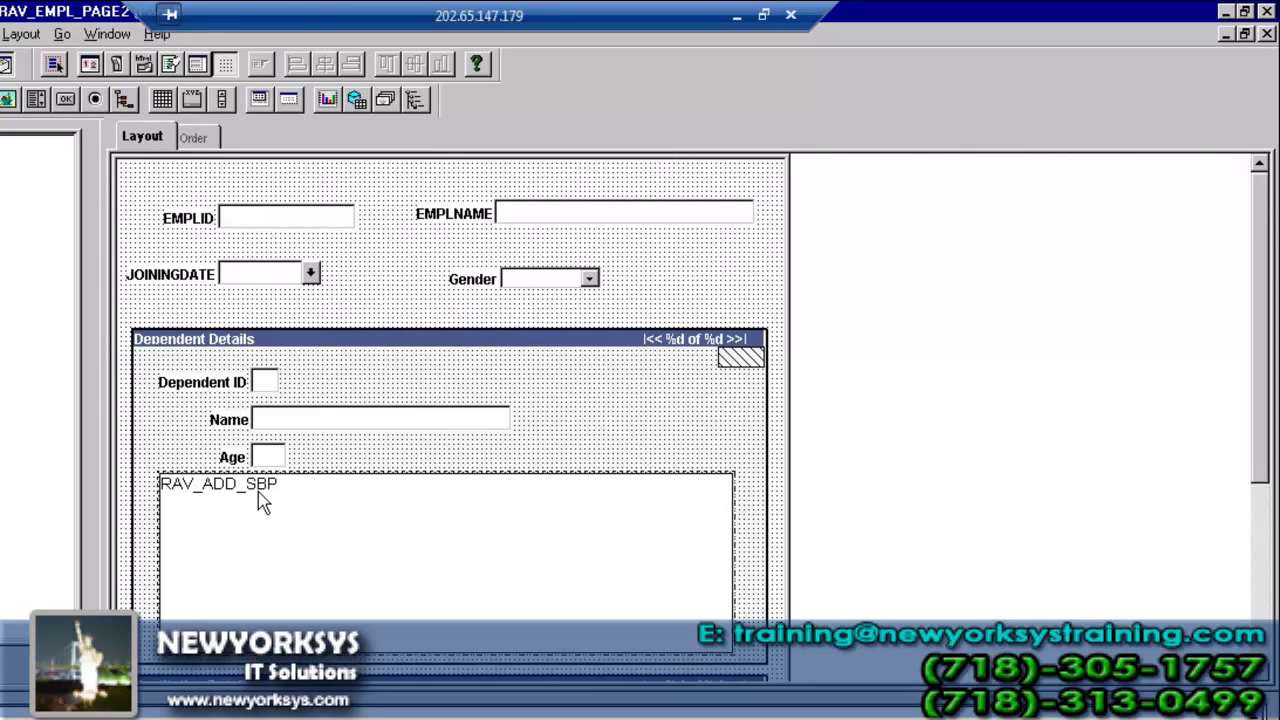
left_click(192, 137)
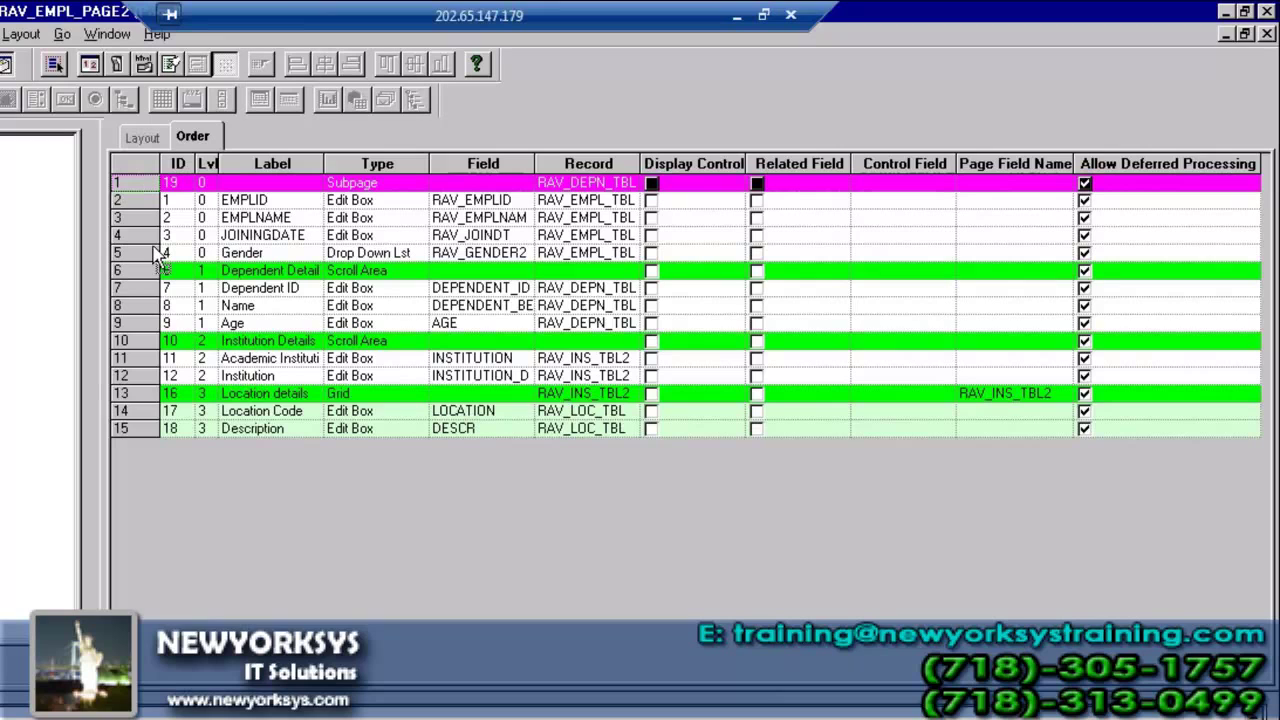
left_click_drag(158, 256, 148, 338)
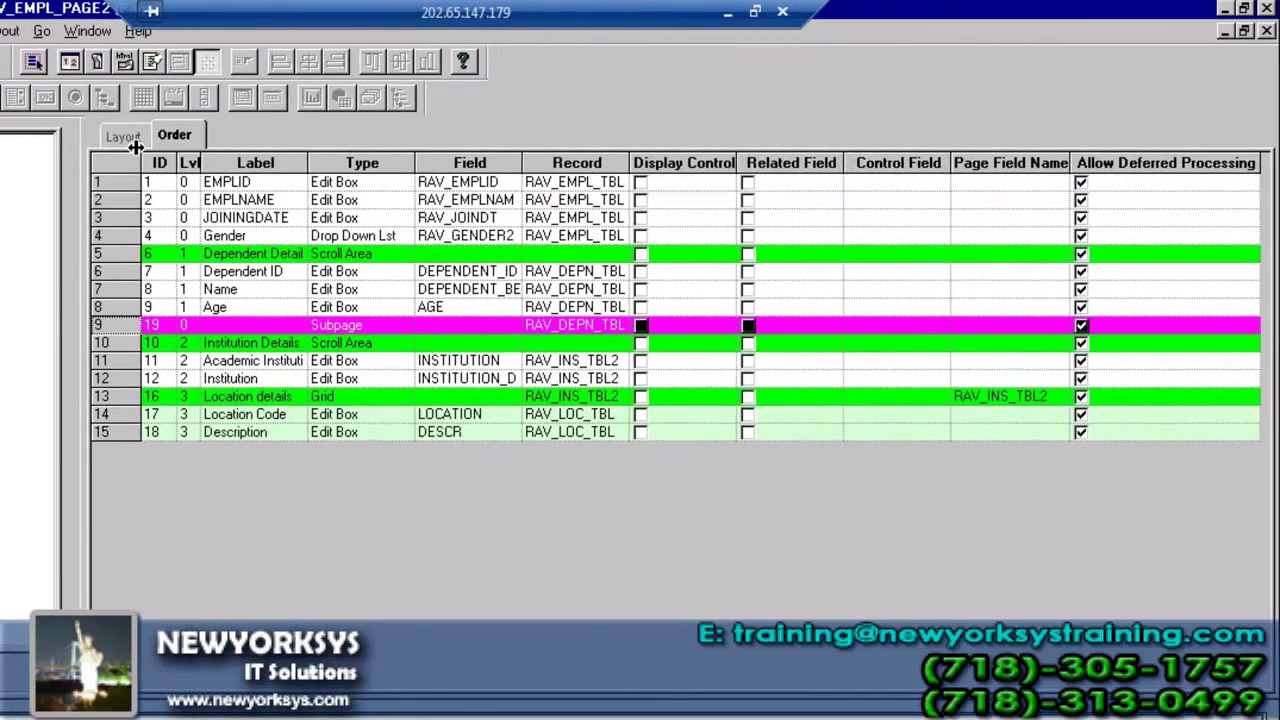
- Open employee 1's record in the RAV_EMPL_COMP2_GBL component from the search results
left_click(124, 137)
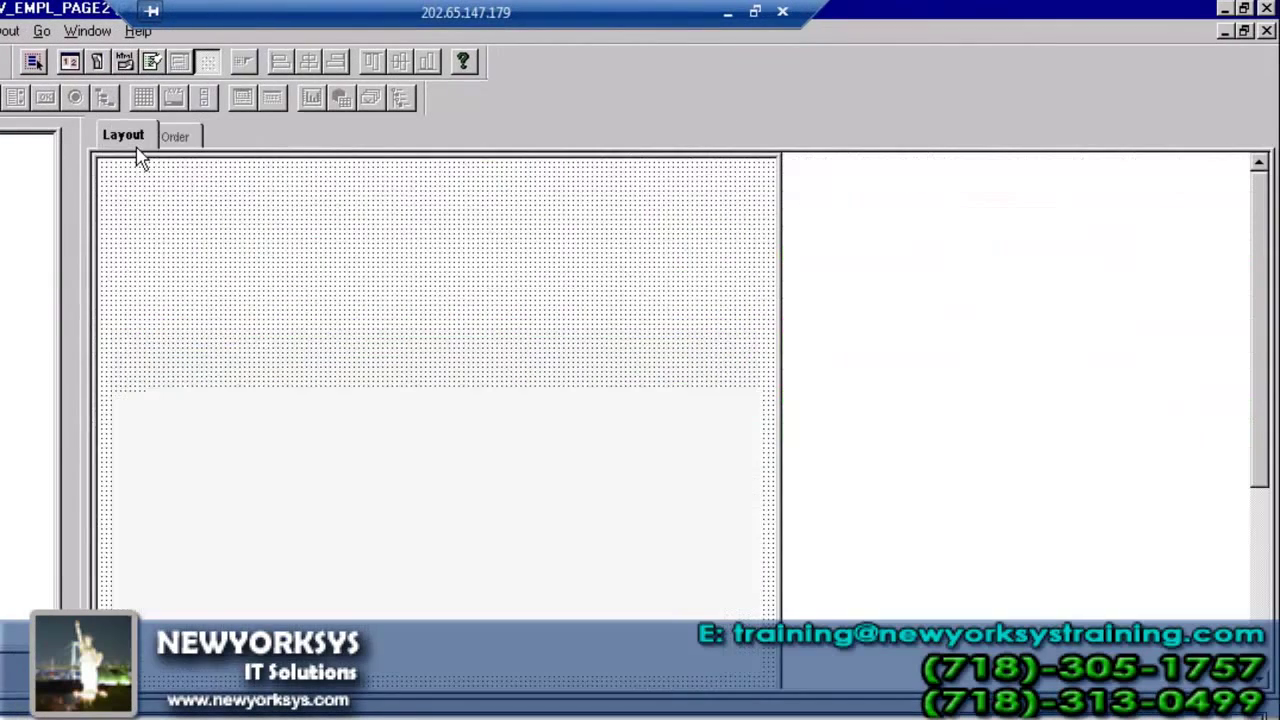
left_click(174, 135)
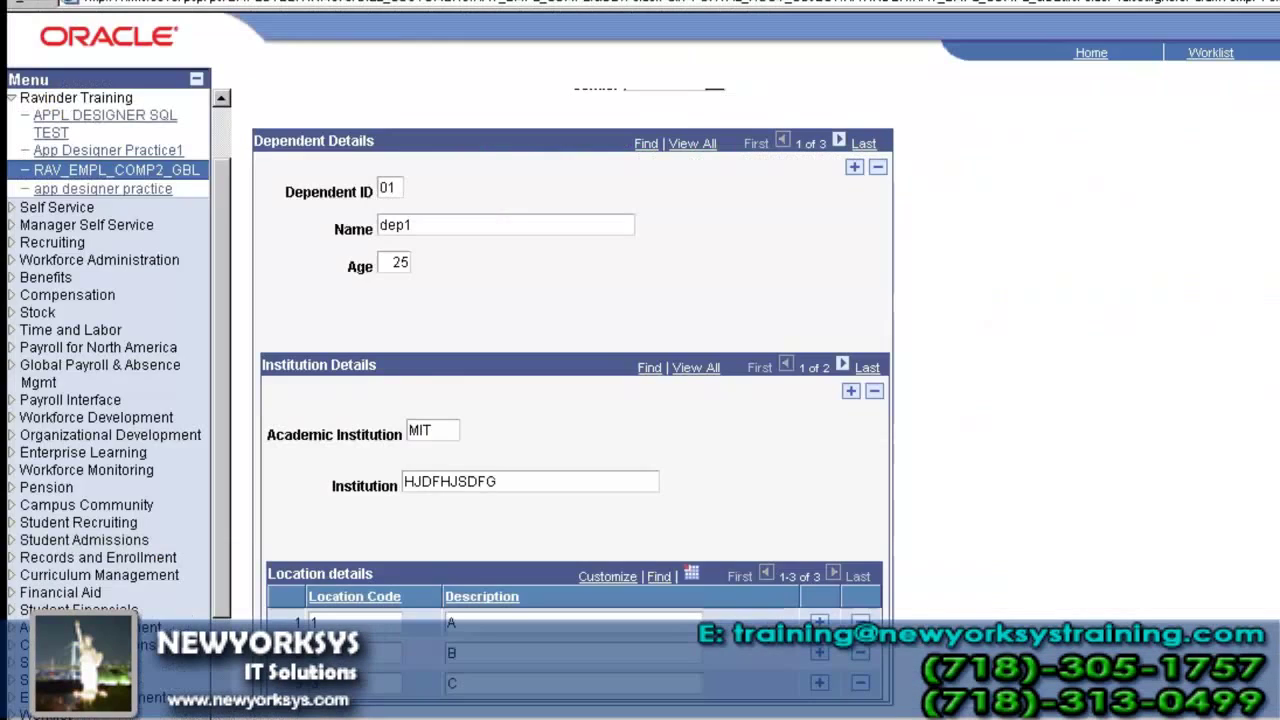
left_click(110, 172)
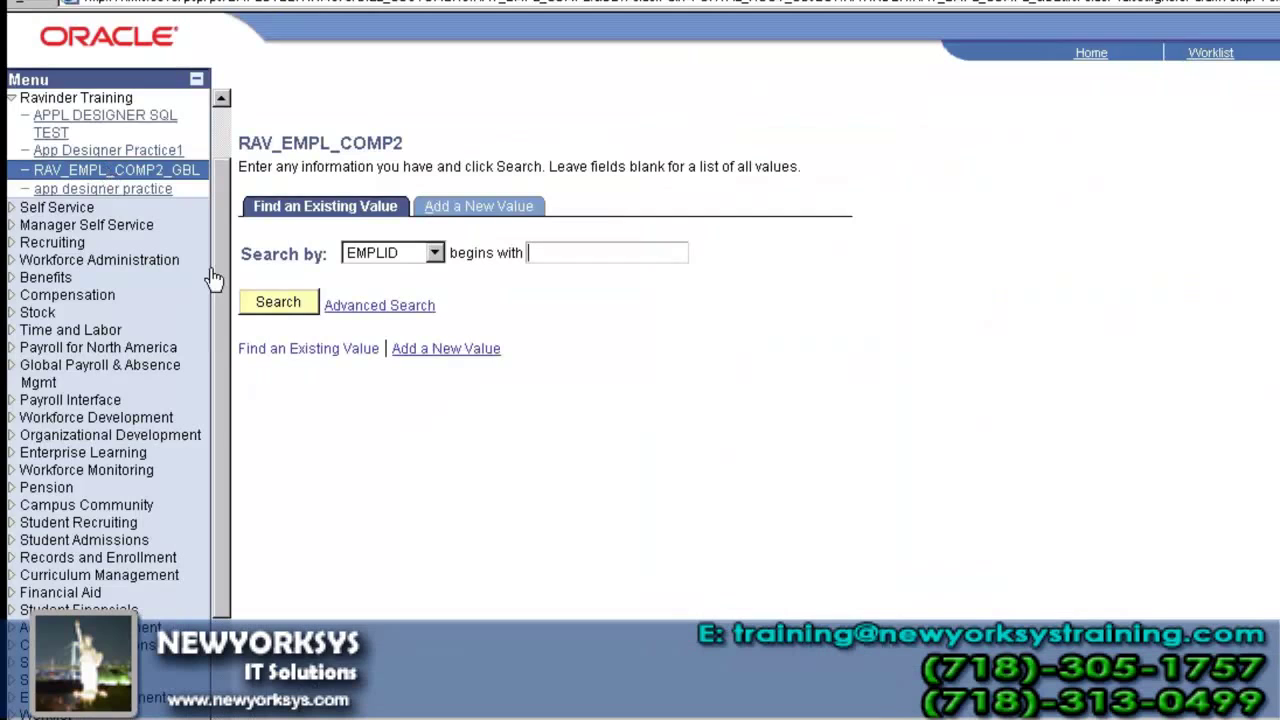
left_click(278, 302)
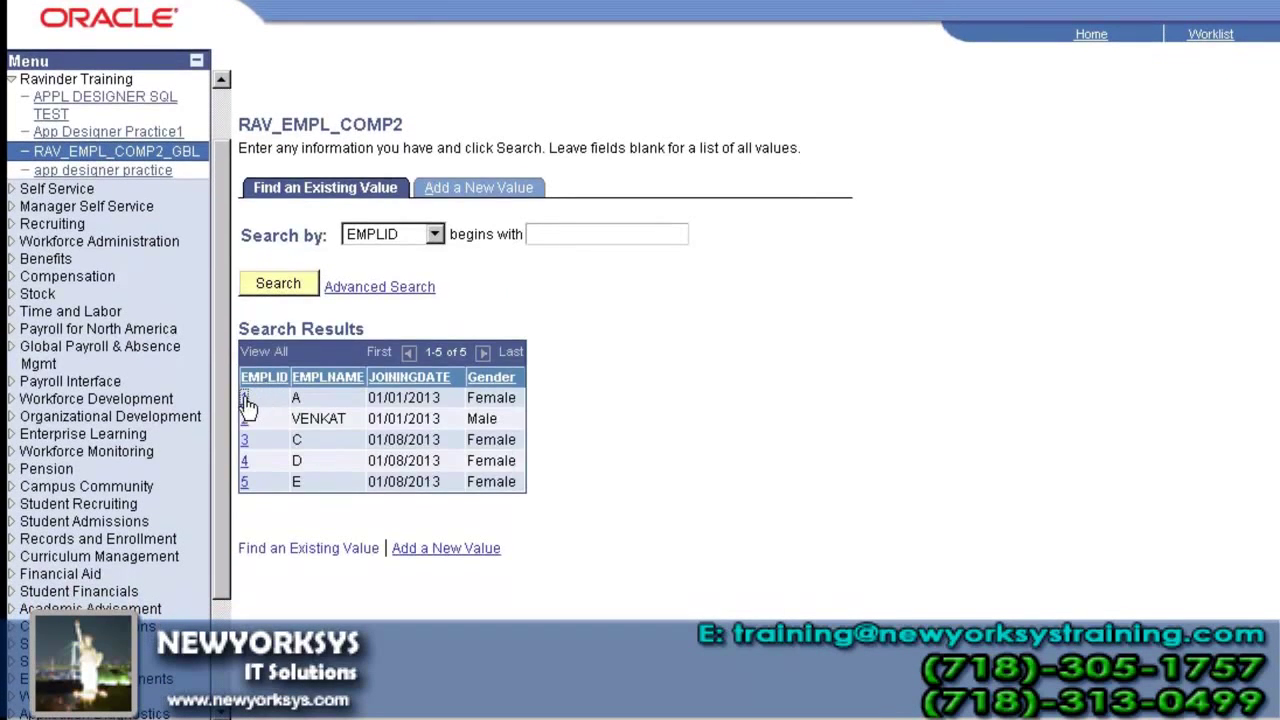
left_click(252, 396)
- Enter sample address lines, city and state with country USA for the first dependent, then save
scroll(250, 410, "down", 2)
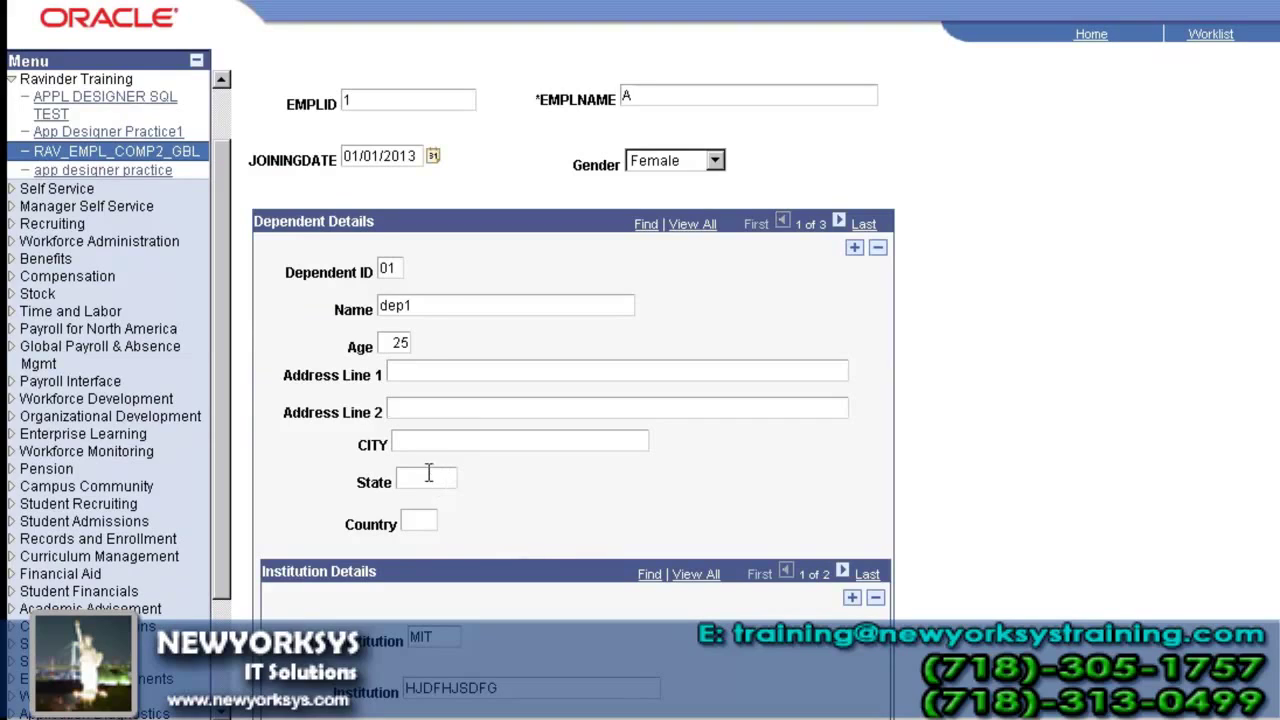
left_click(416, 521)
left_click(426, 374)
type("strejhghvb")
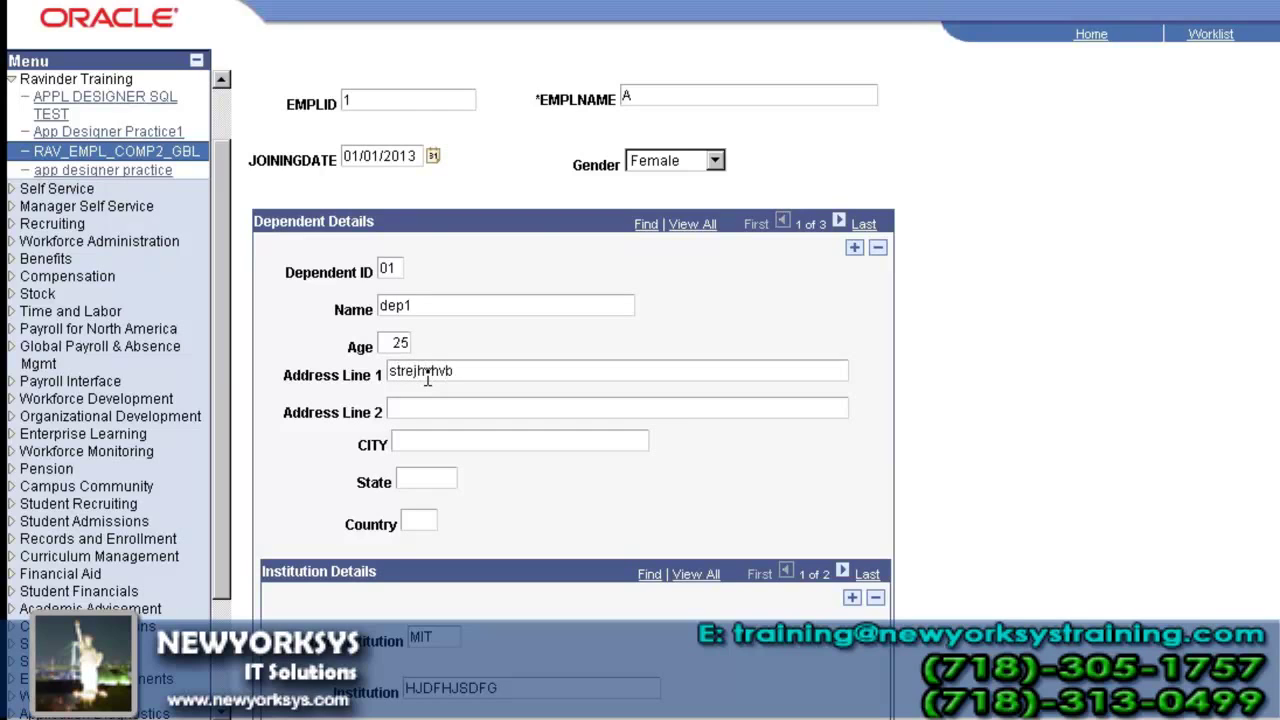
key("Tab")
type("kbmbmhbnmb")
key("Tab")
type("mnbnmbnm")
key("Tab")
type("nmbnm")
key("Tab")
key("Caps_Lock")
type("USA")
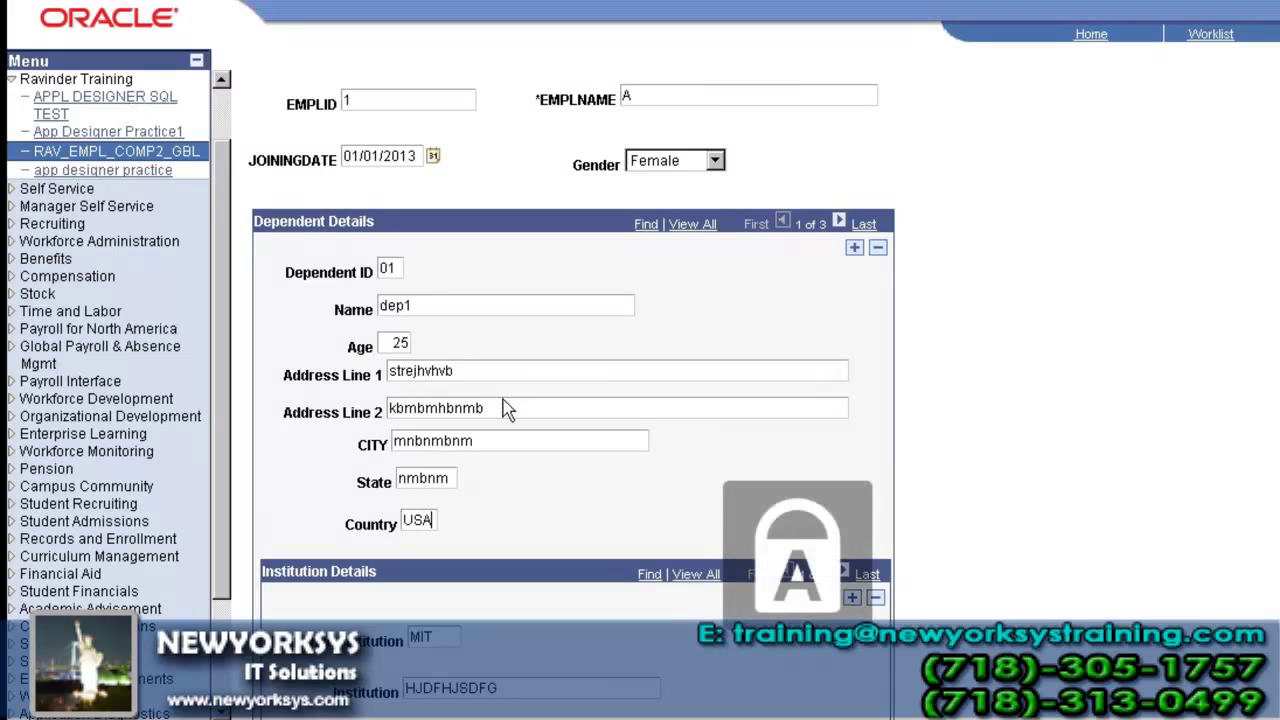
scroll(503, 428, "down", 5)
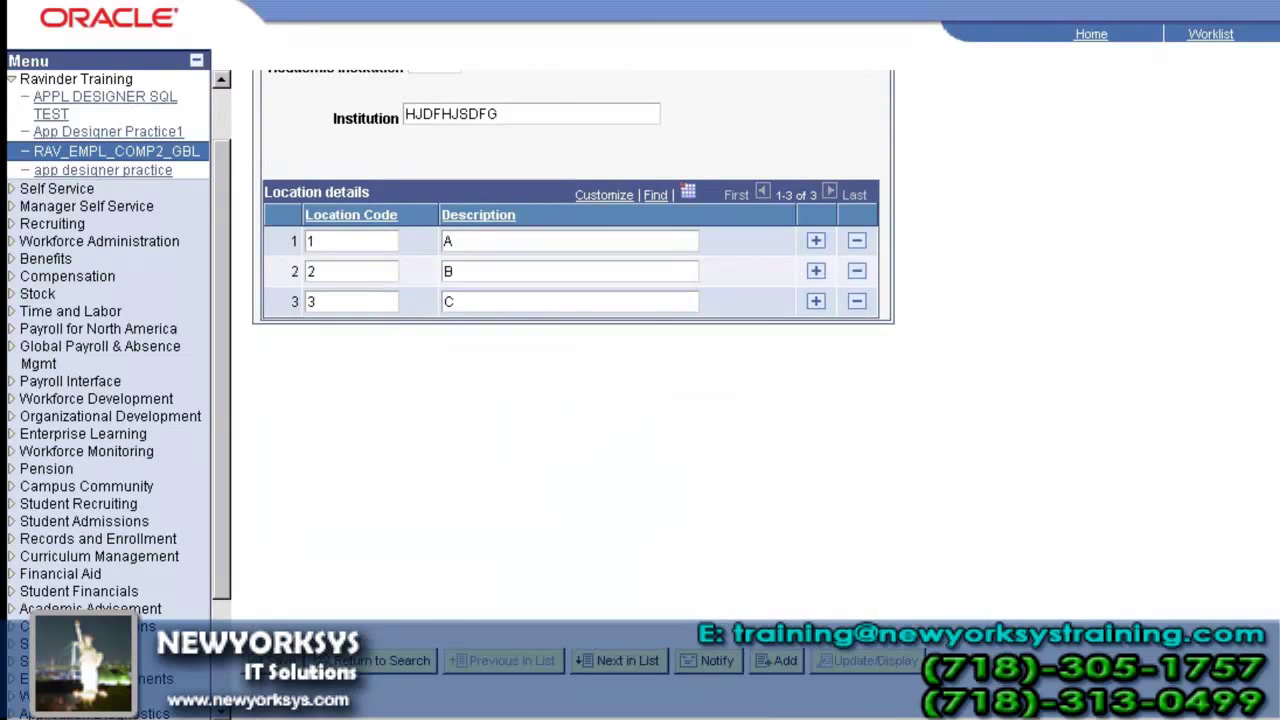
key("alt+1")
- Rerun the PS_RAV_DEPN_TBL2 query and check the ADDRESS1, ADDRESS2, CITY, STATE and COUNTRY values
key("alt+Tab")
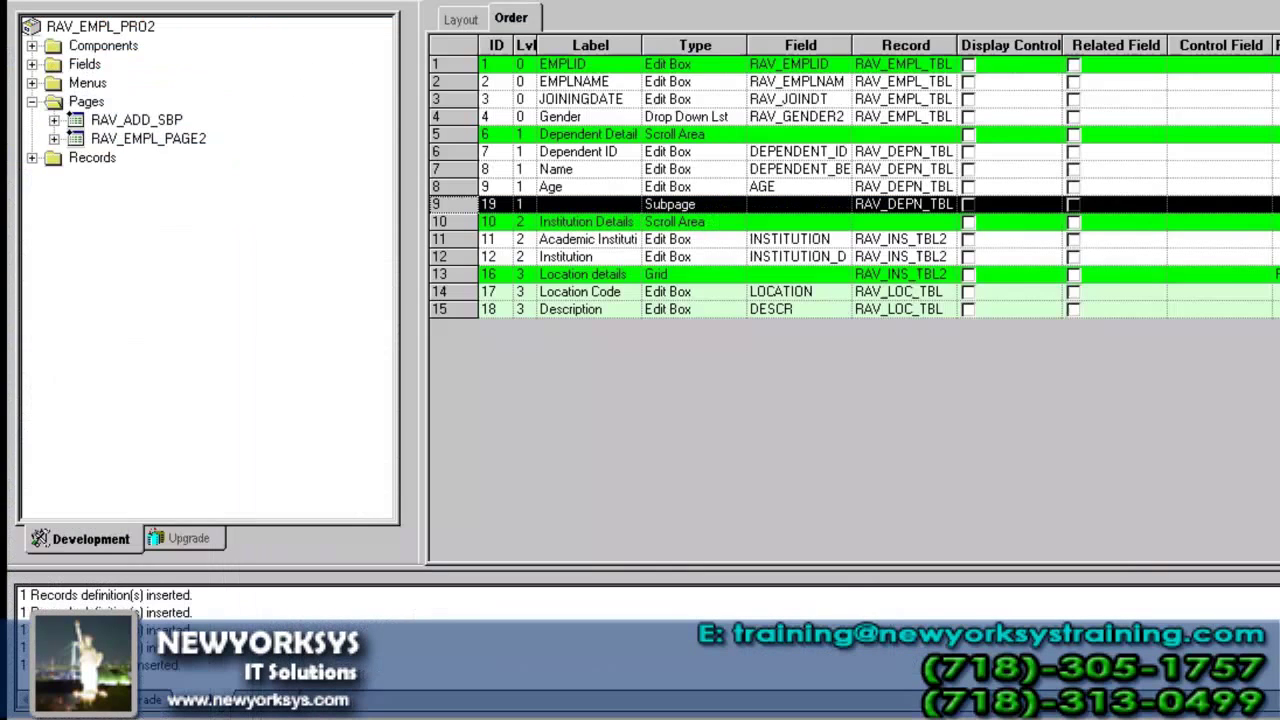
key("alt+Tab")
key("F5")
left_click(662, 440)
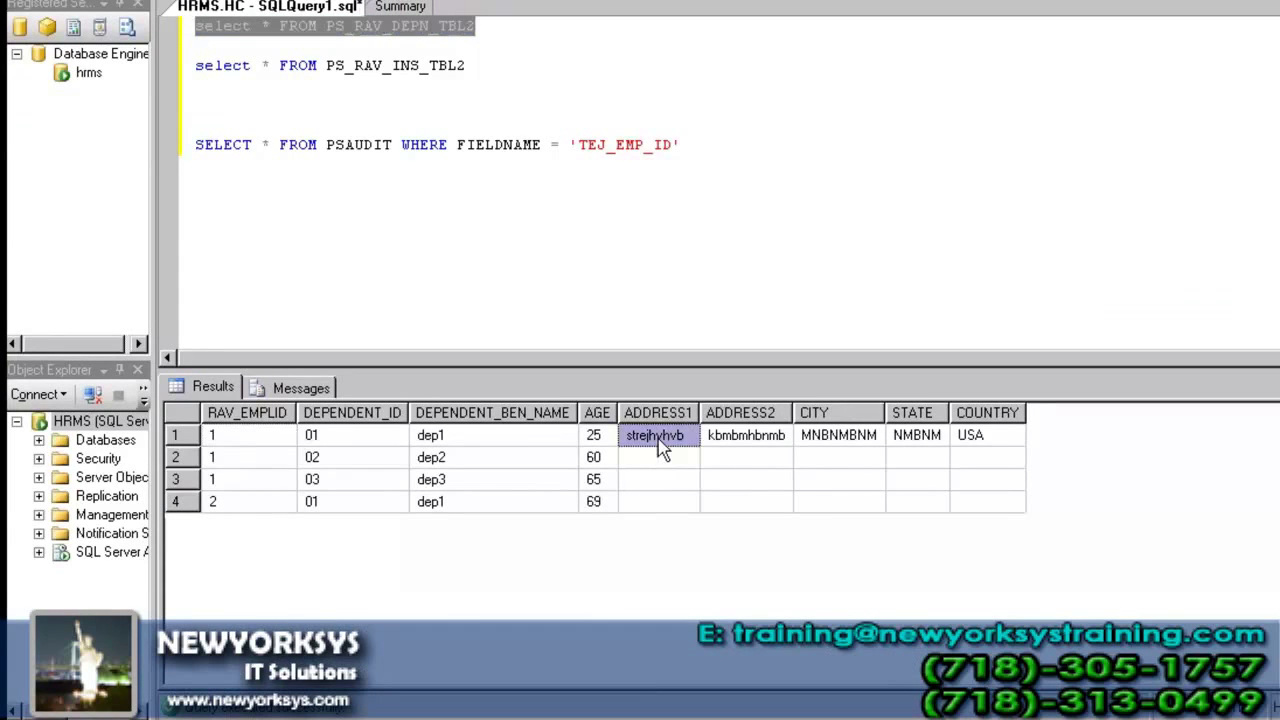
left_click(754, 437)
left_click(848, 439)
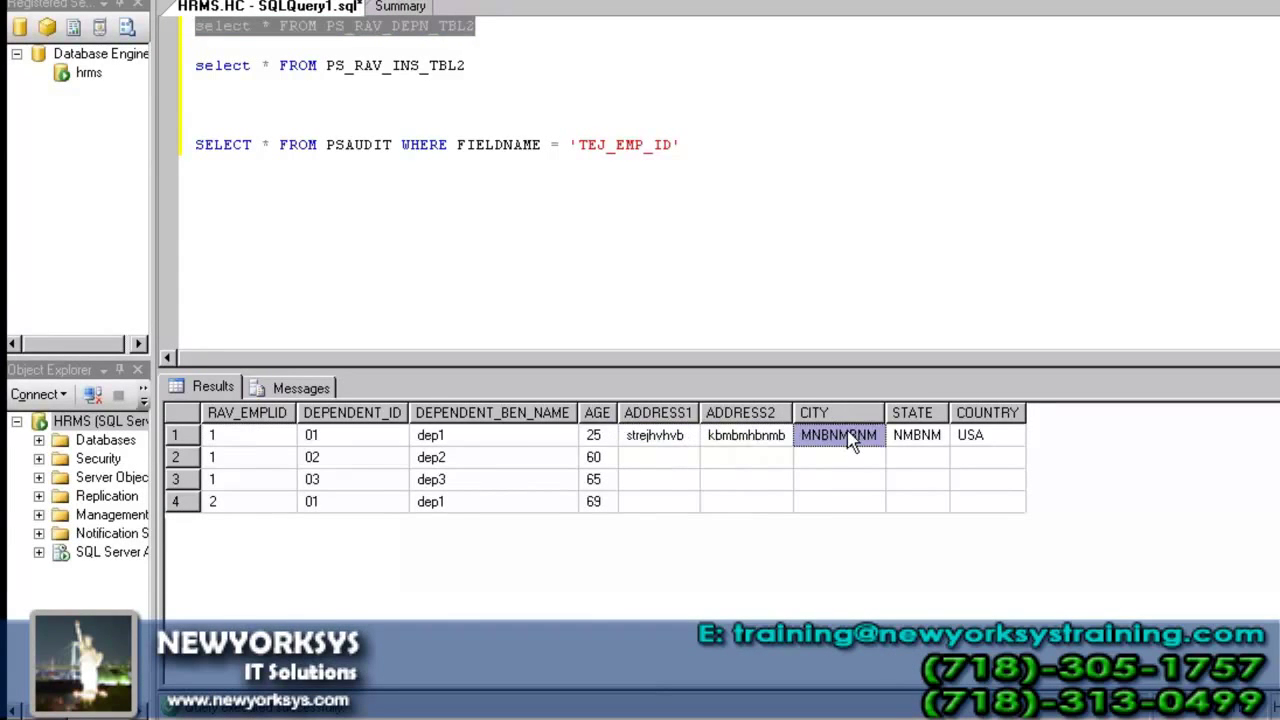
left_click(906, 436)
left_click(998, 436)
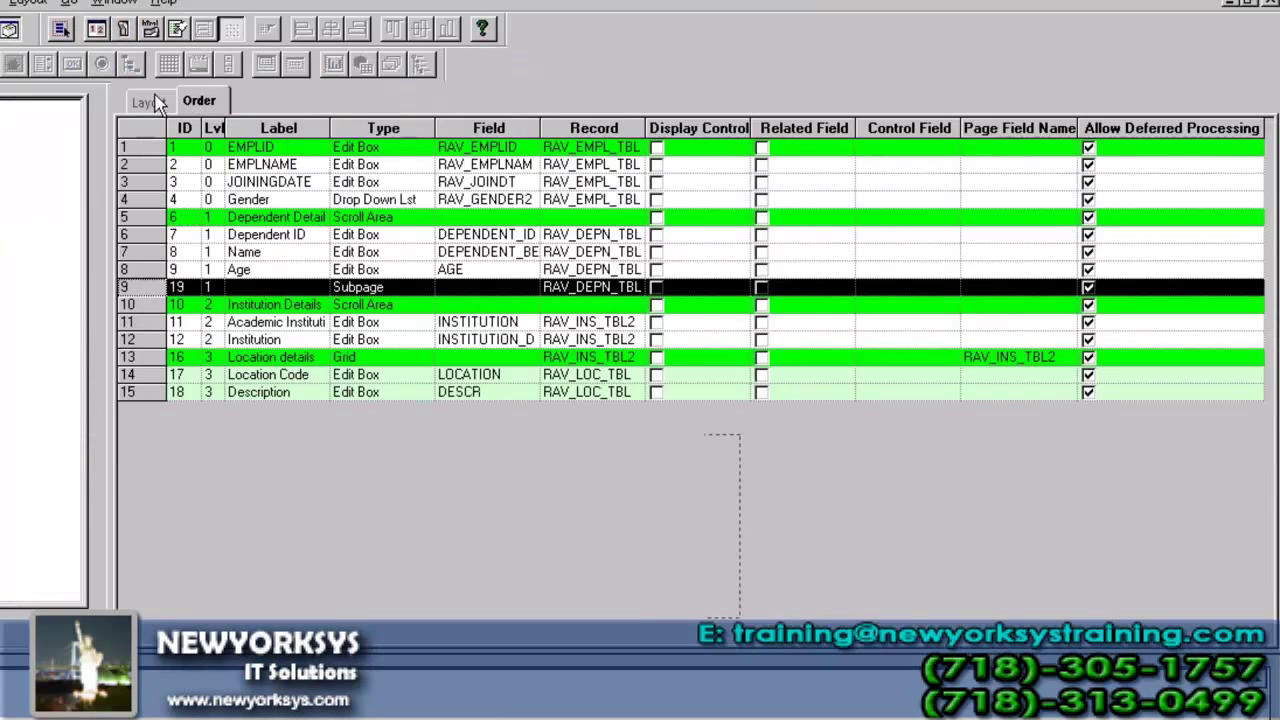
- Increase the page height from 700 to 1000 in the page properties
left_click(156, 97)
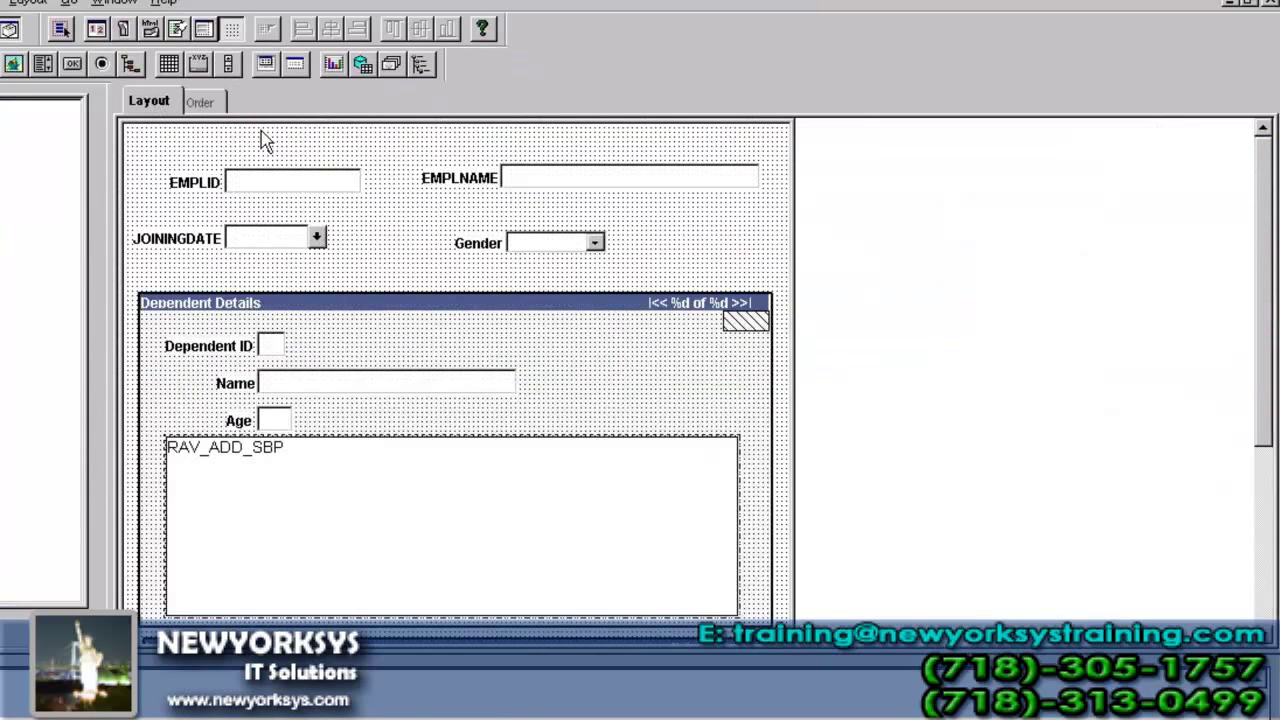
left_click_drag(1264, 212, 1270, 466)
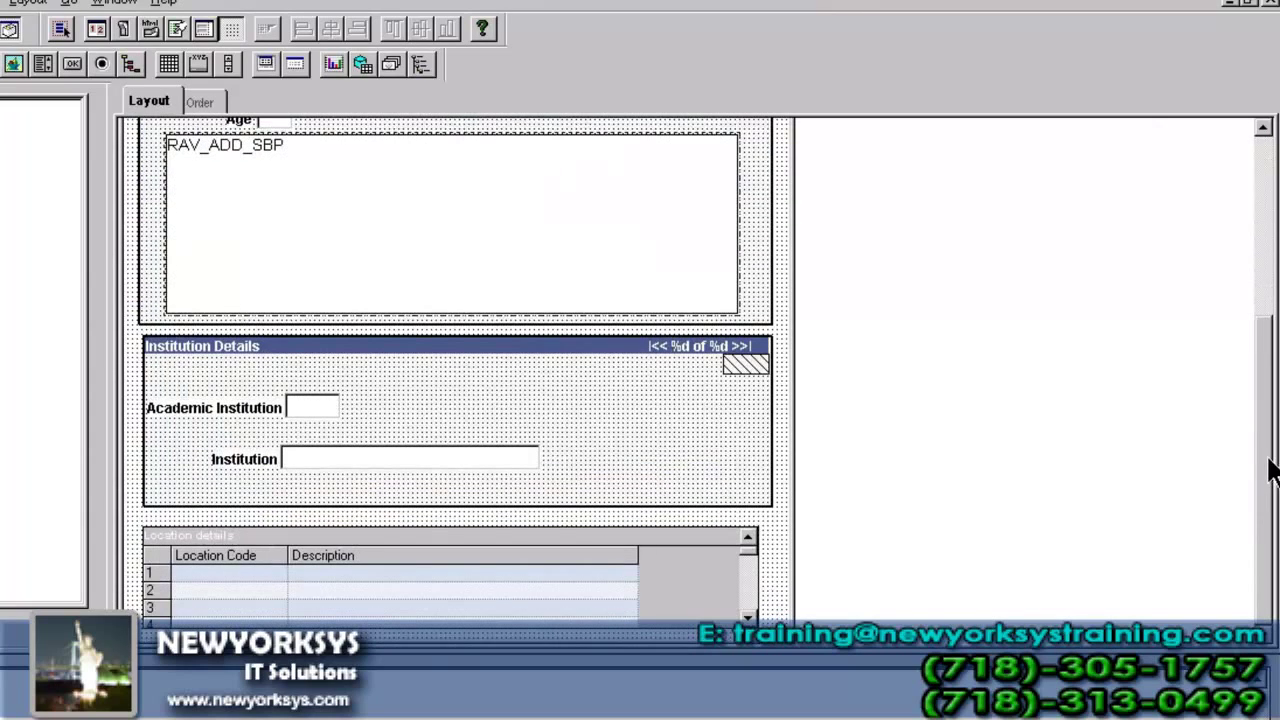
left_click(645, 466)
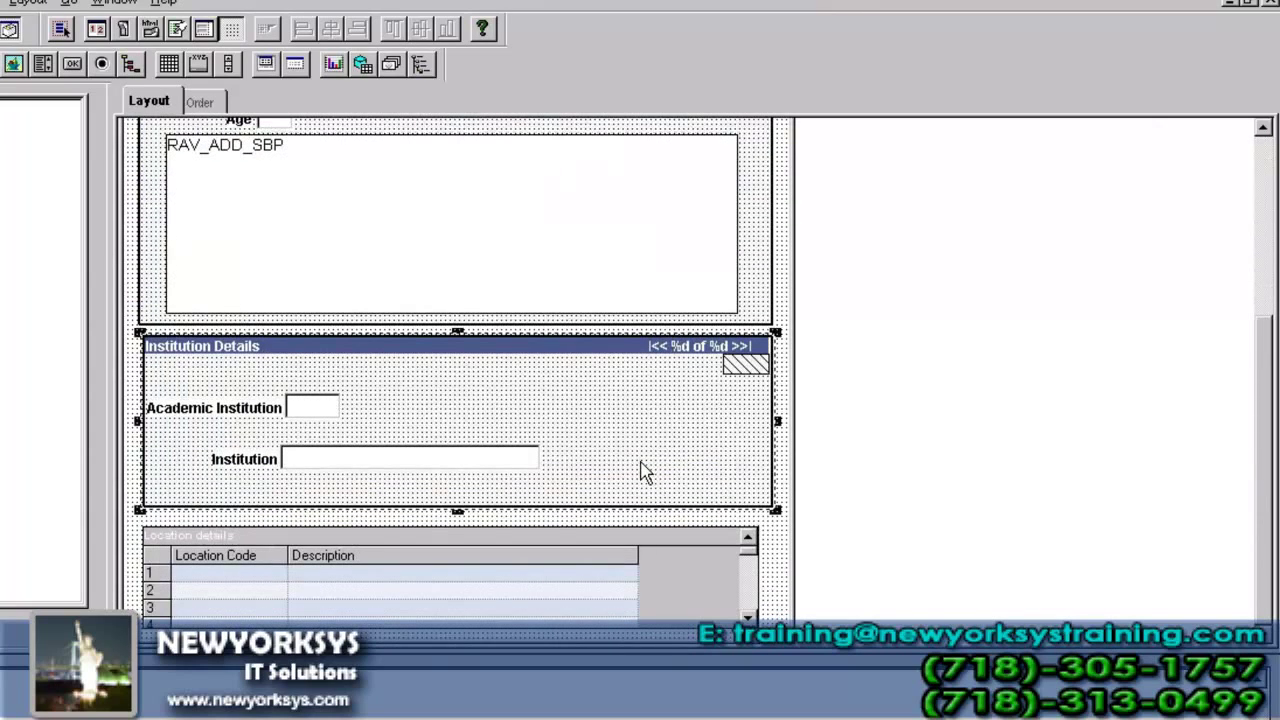
right_click(780, 490)
left_click(865, 710)
left_click(346, 152)
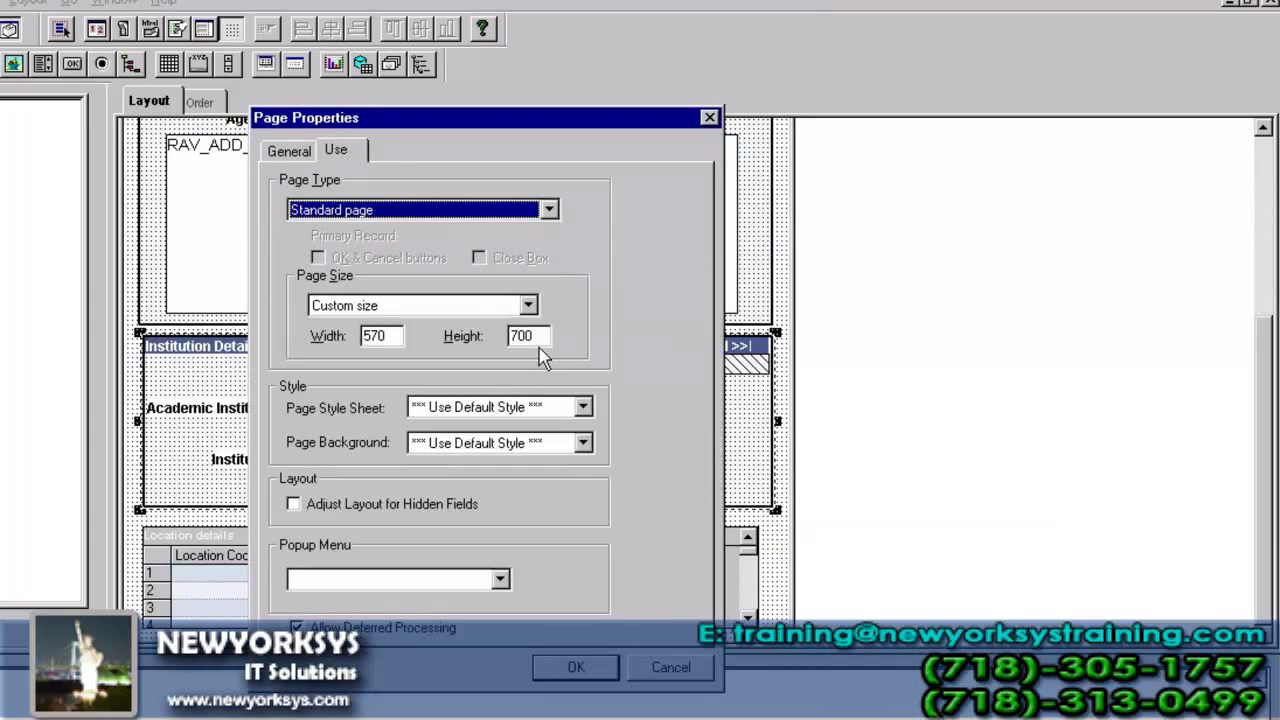
left_click_drag(537, 338, 482, 340)
type("700")
key("BackSpace")
key("BackSpace")
key("BackSpace")
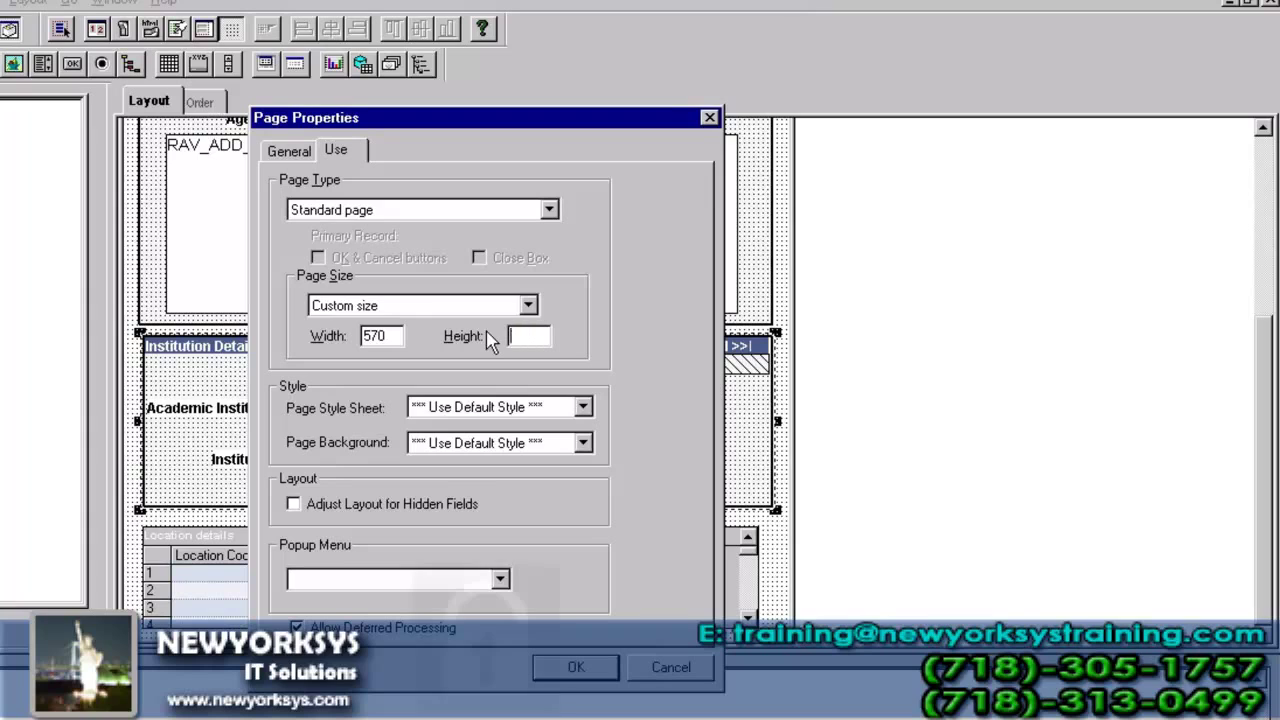
type("9")
key("BackSpace")
type("10")
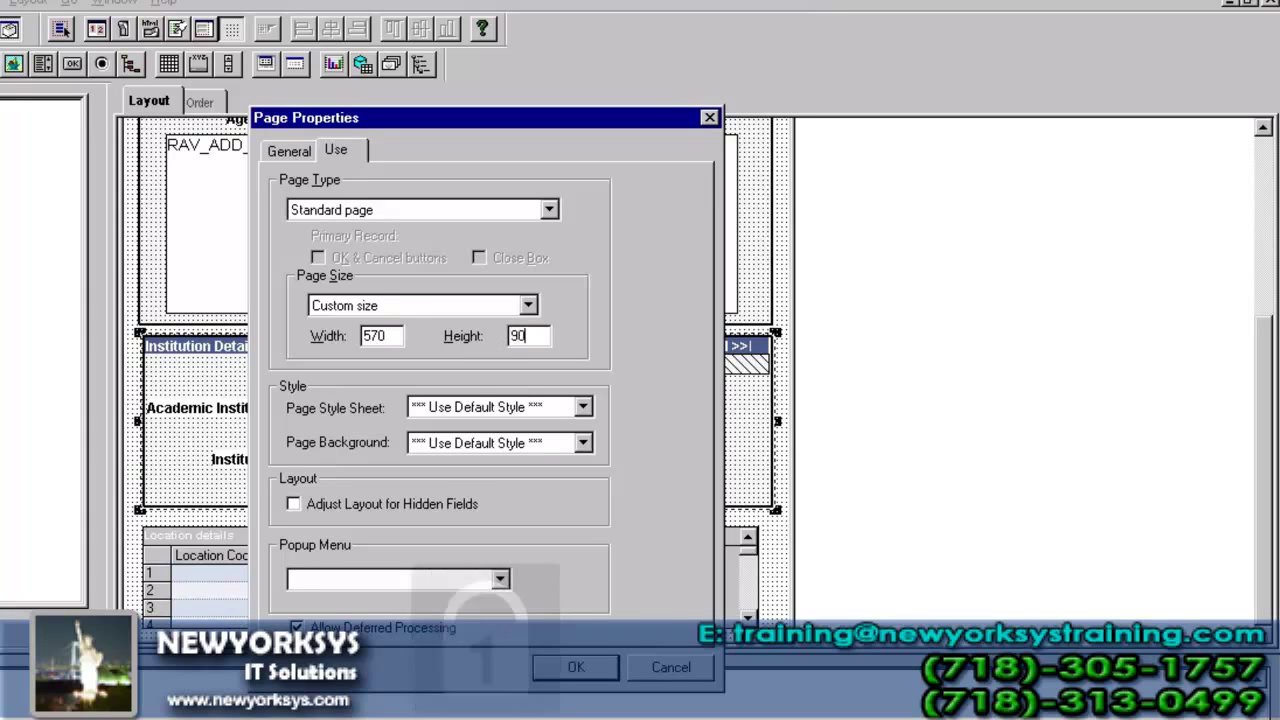
type("00")
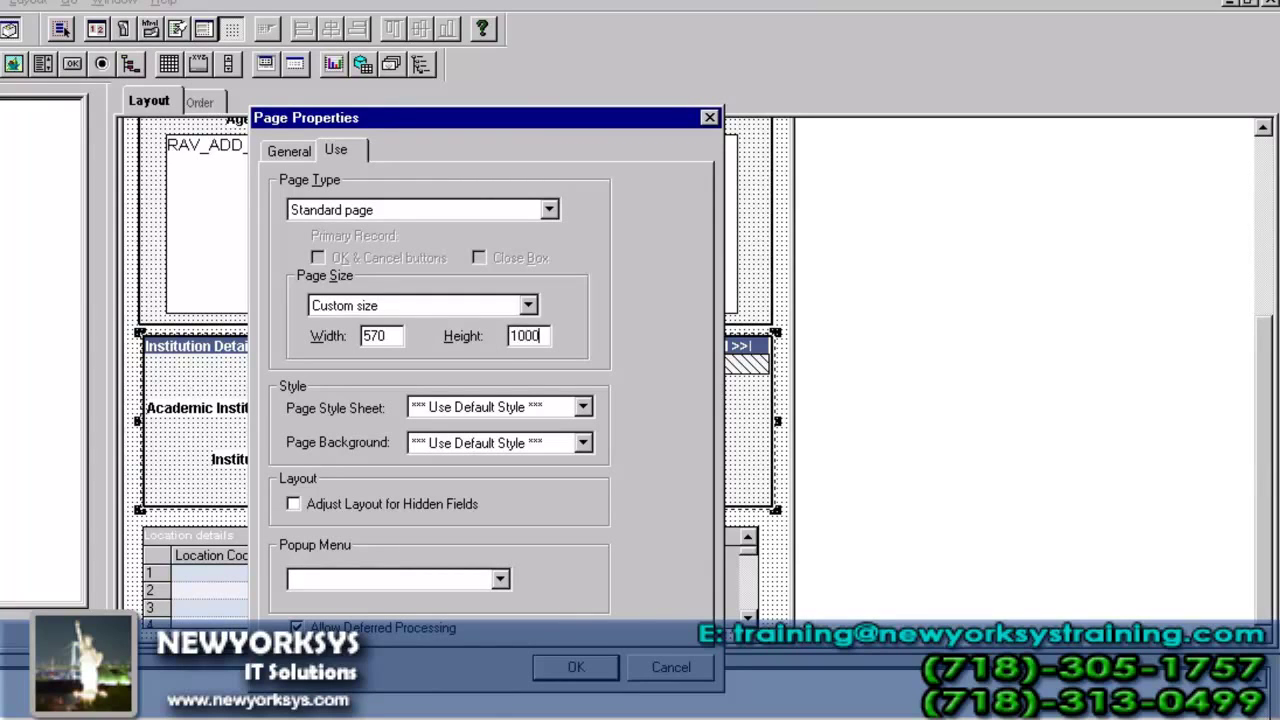
key("Return")
- Move the Location details grid lower and stretch Institution Details downward to make room
left_click_drag(1264, 320, 1257, 449)
mouse_move(215, 208)
left_mouse_down()
mouse_move(229, 477)
mouse_move(222, 461)
left_mouse_up()
left_click(392, 175)
left_click_drag(458, 176, 477, 406)
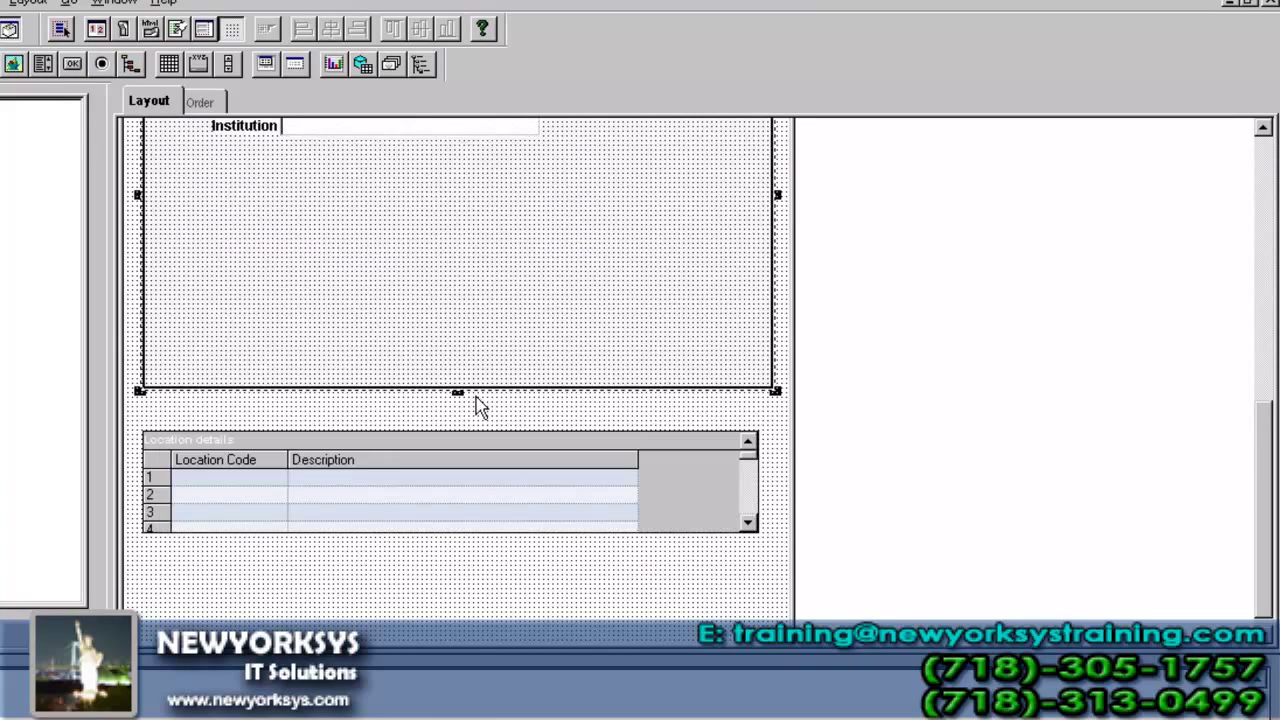
left_click(483, 457)
left_click_drag(483, 457, 483, 494)
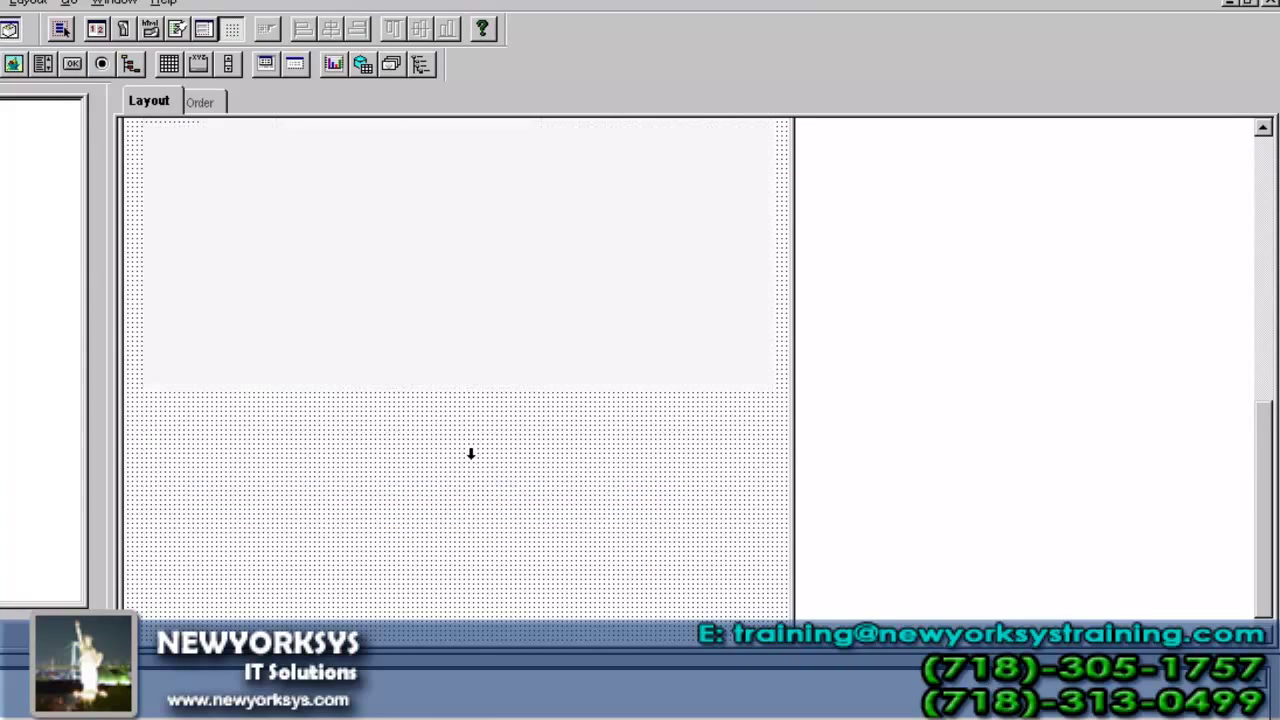
left_click_drag(457, 394, 457, 404)
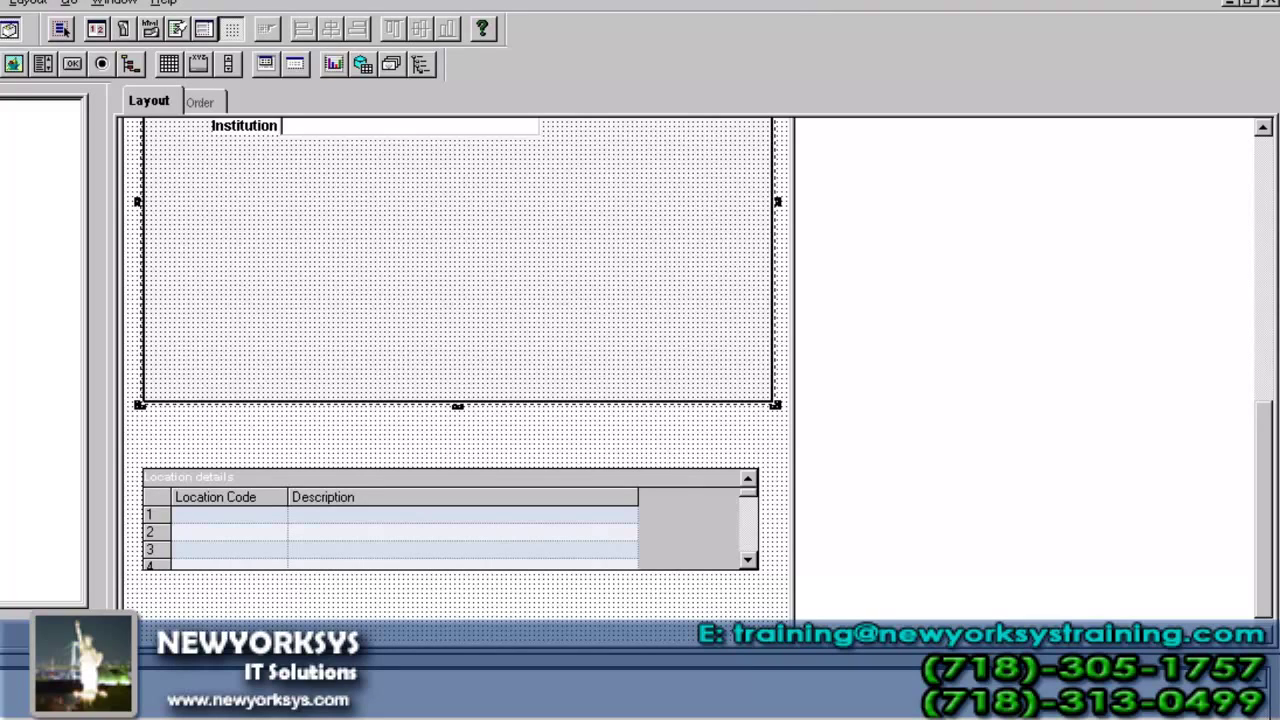
key("ctrl+Tab")
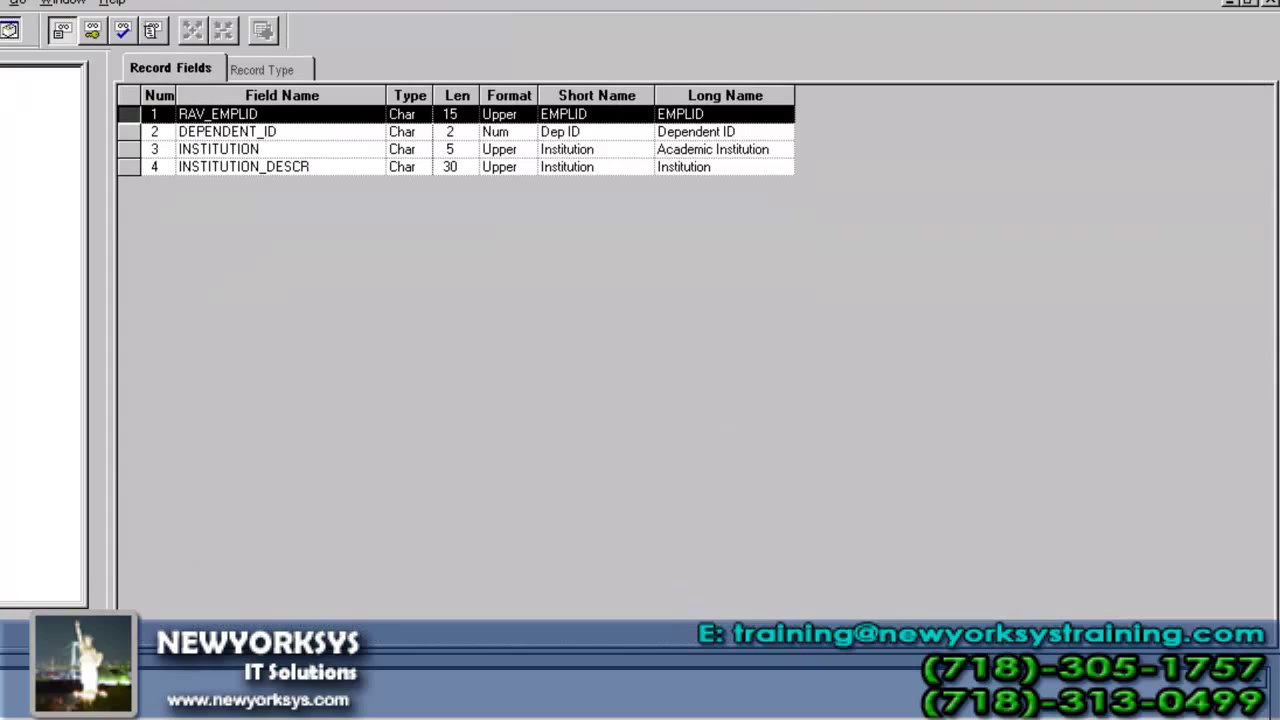
- Insert the RAV_ADD_SBR subrecord into RAV_INS_TBL2 and move it to the end of the fields
left_click(0, 2)
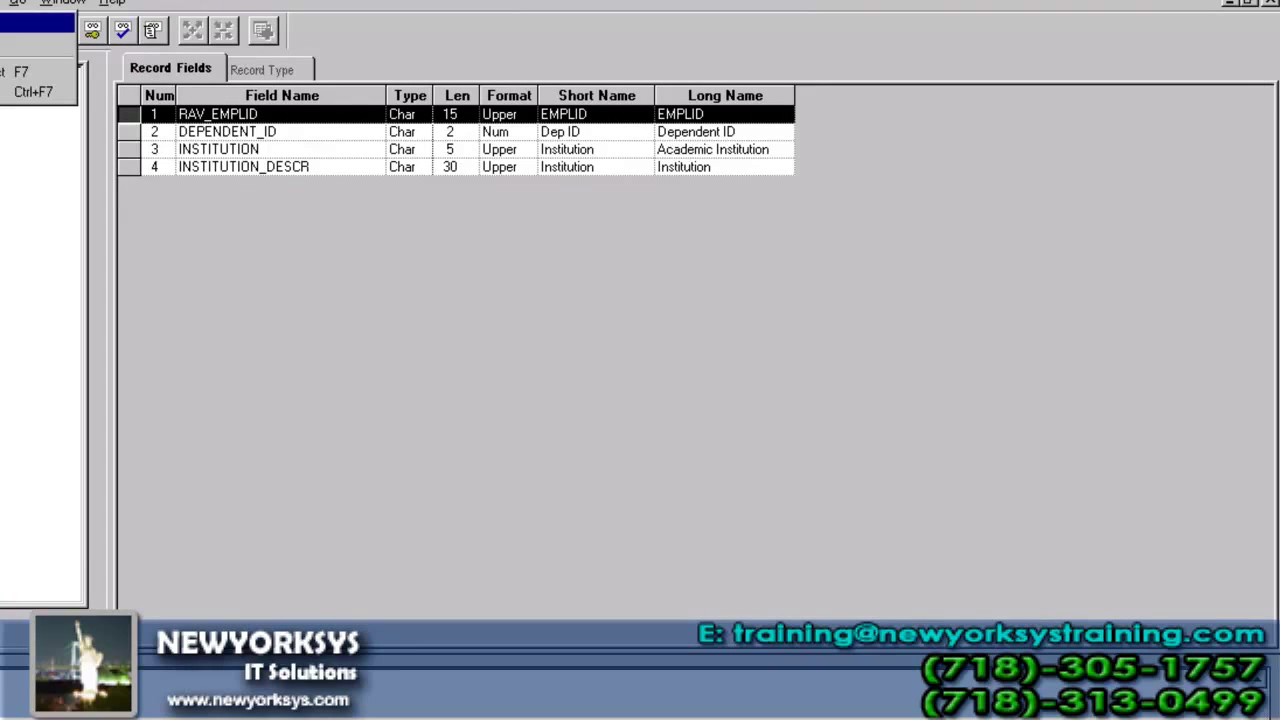
left_click(2, 43)
type("R")
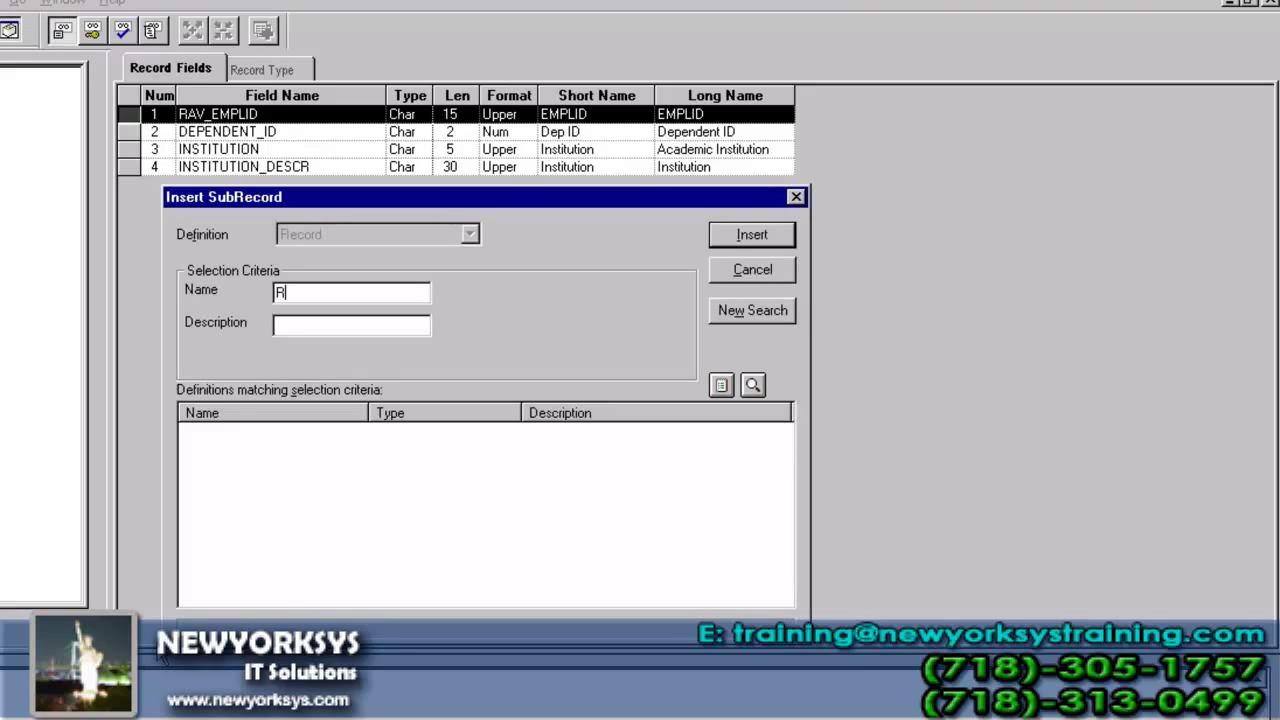
type("AV_ADD_SBR")
key("Return")
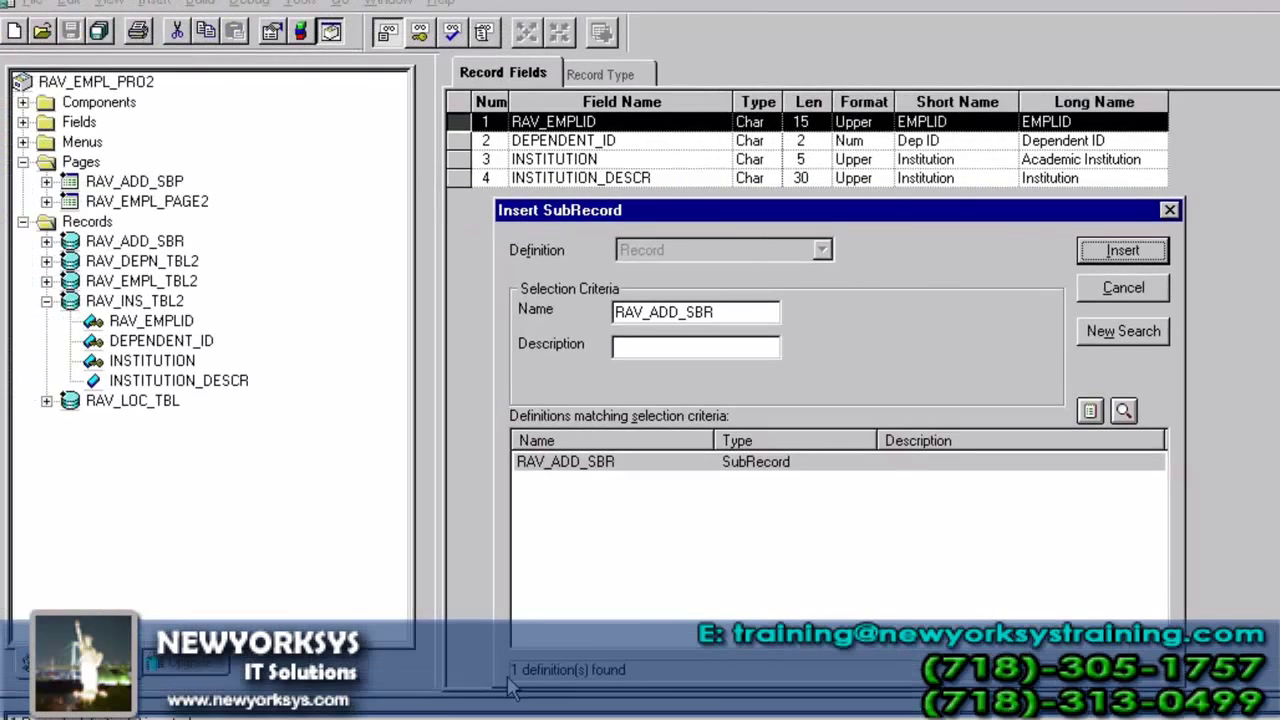
double_click(714, 463)
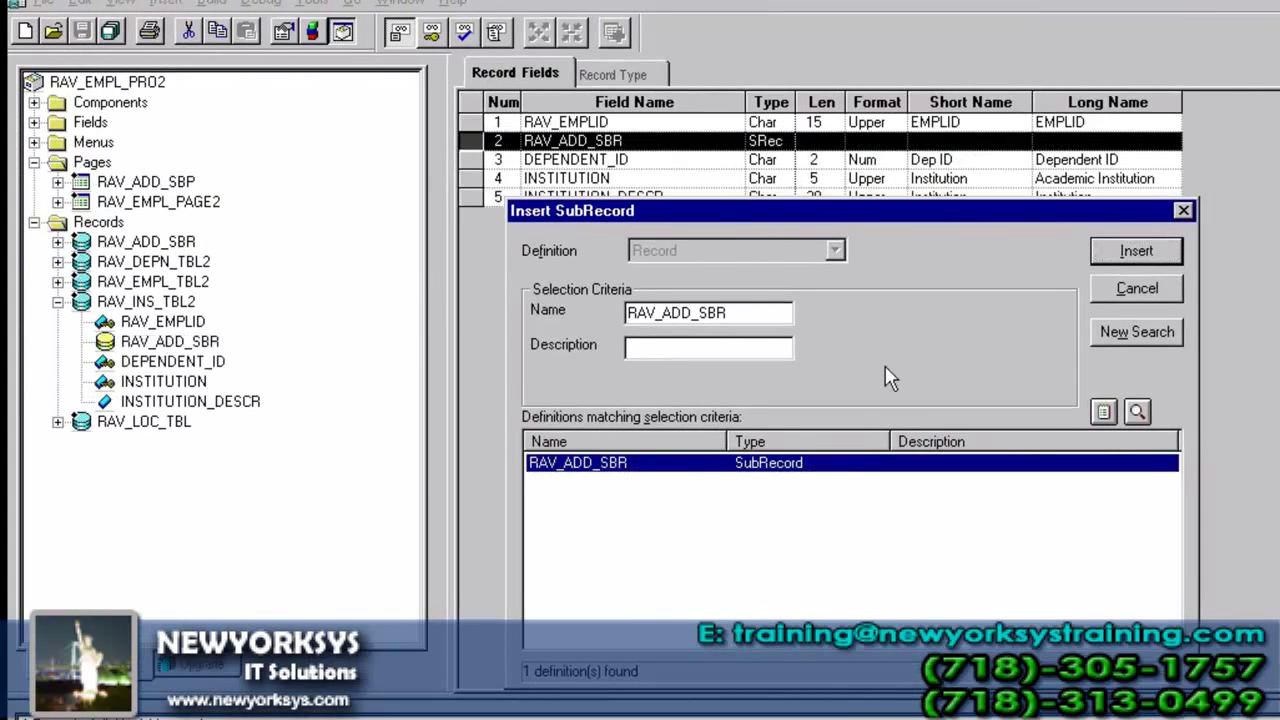
left_click(1120, 294)
left_click_drag(476, 143, 480, 229)
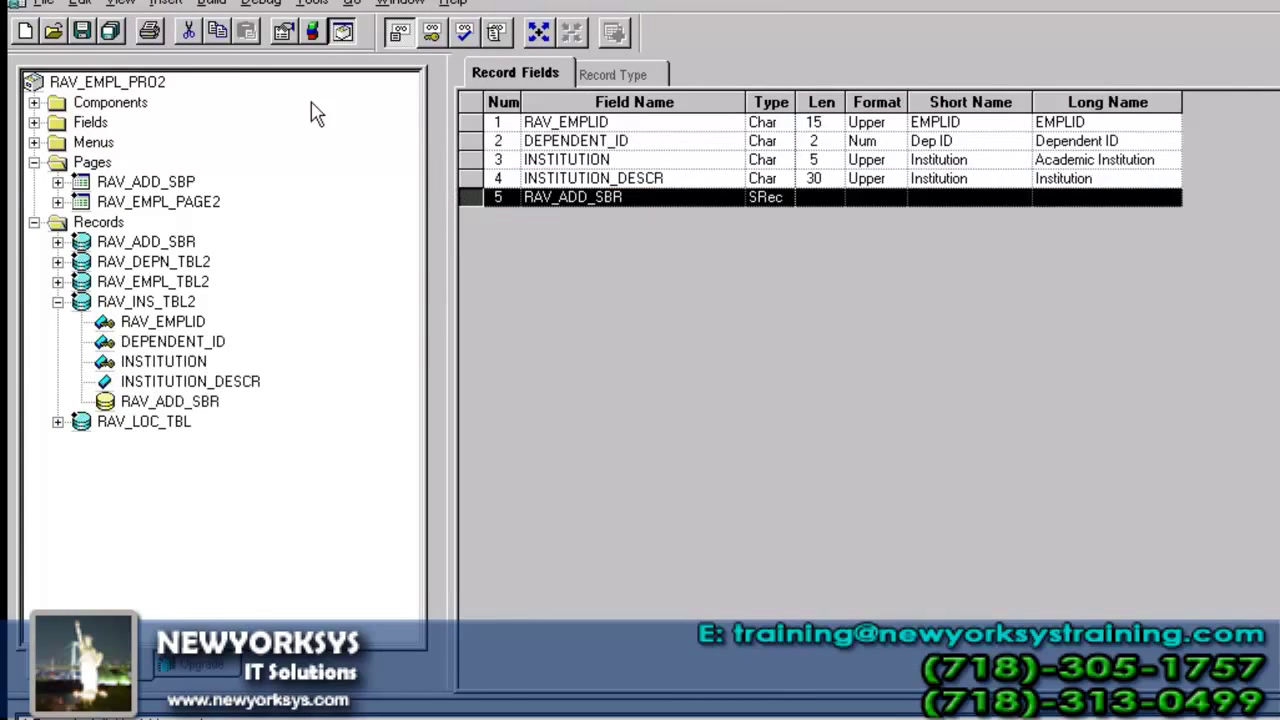
- Build RAV_INS_TBL2 with Alter Tables and execute the changes despite the warning
left_click(312, 32)
left_click(912, 493)
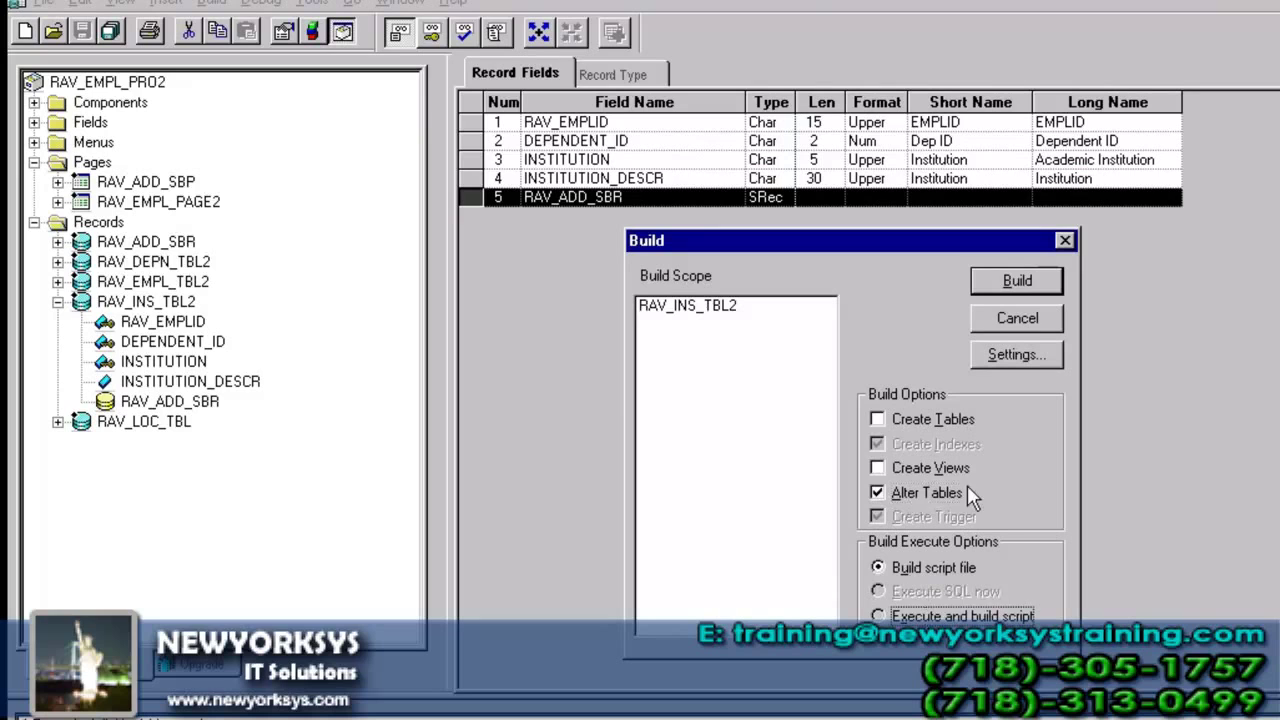
left_click(1016, 282)
left_click(770, 497)
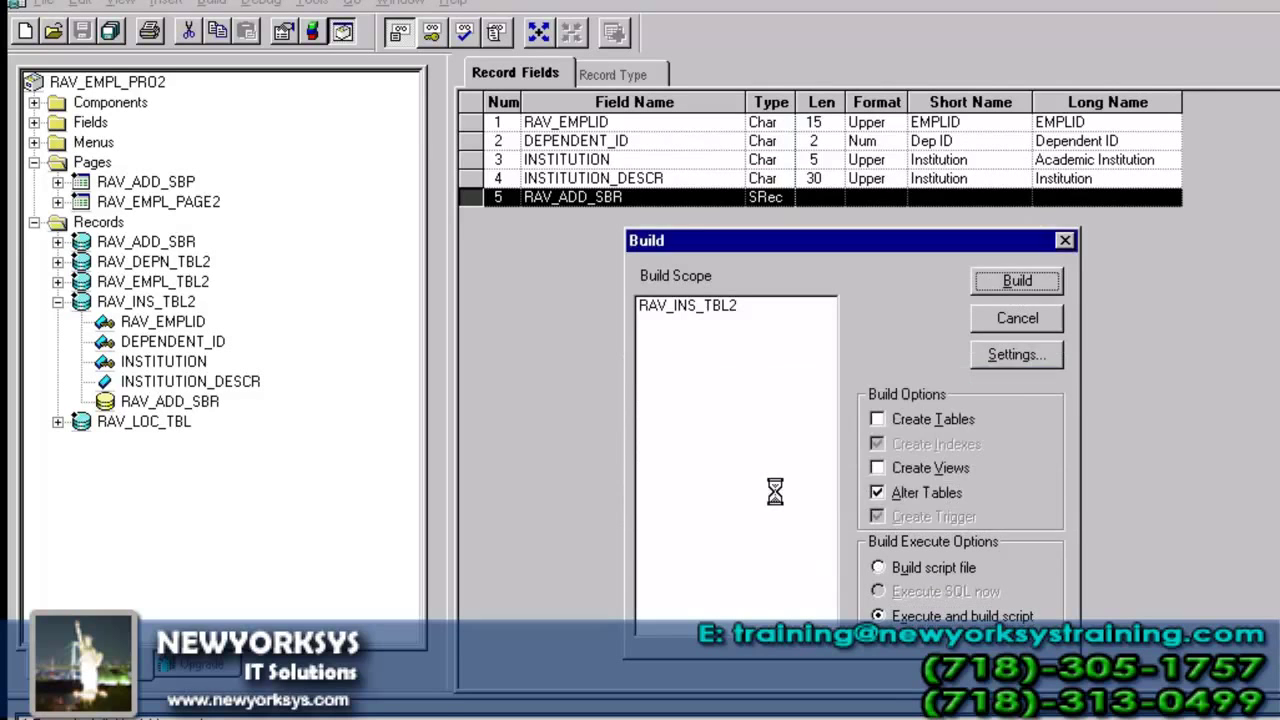
key("ctrl+F4")
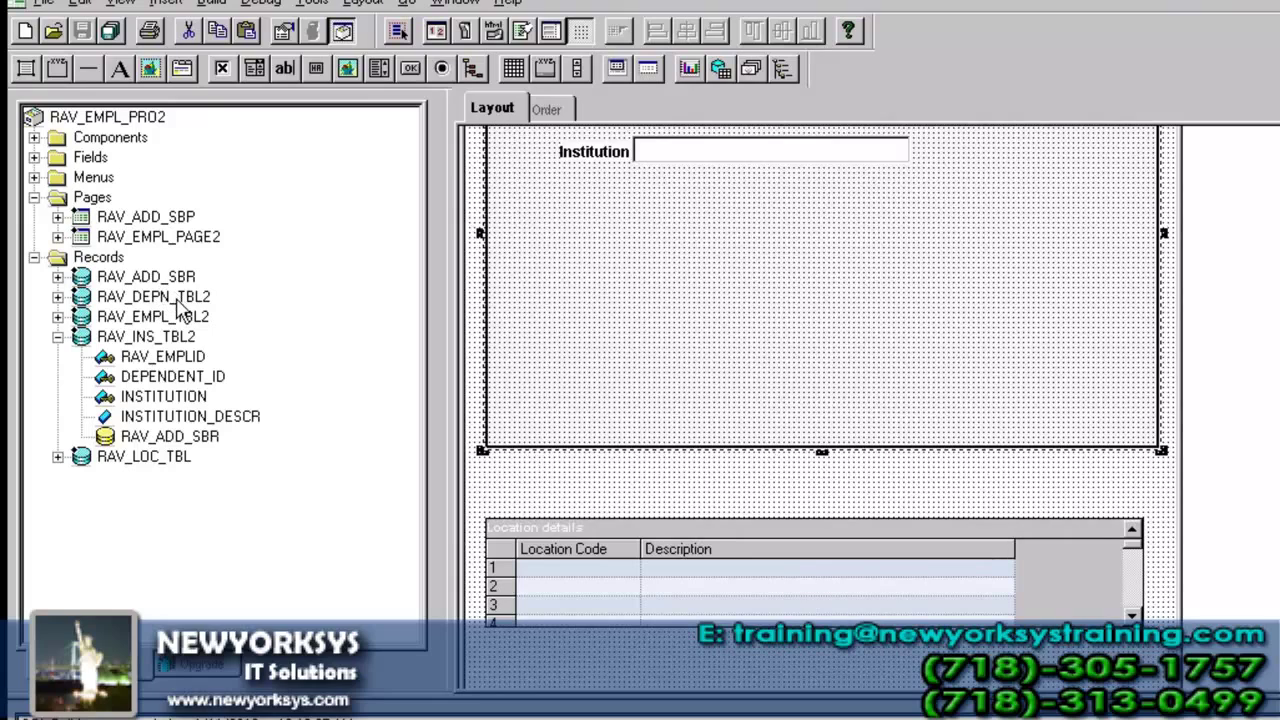
- Insert subpage RAV_ADD_SBP with RAV_INS_TBL2 entered in the To substitution field
left_click(165, 218)
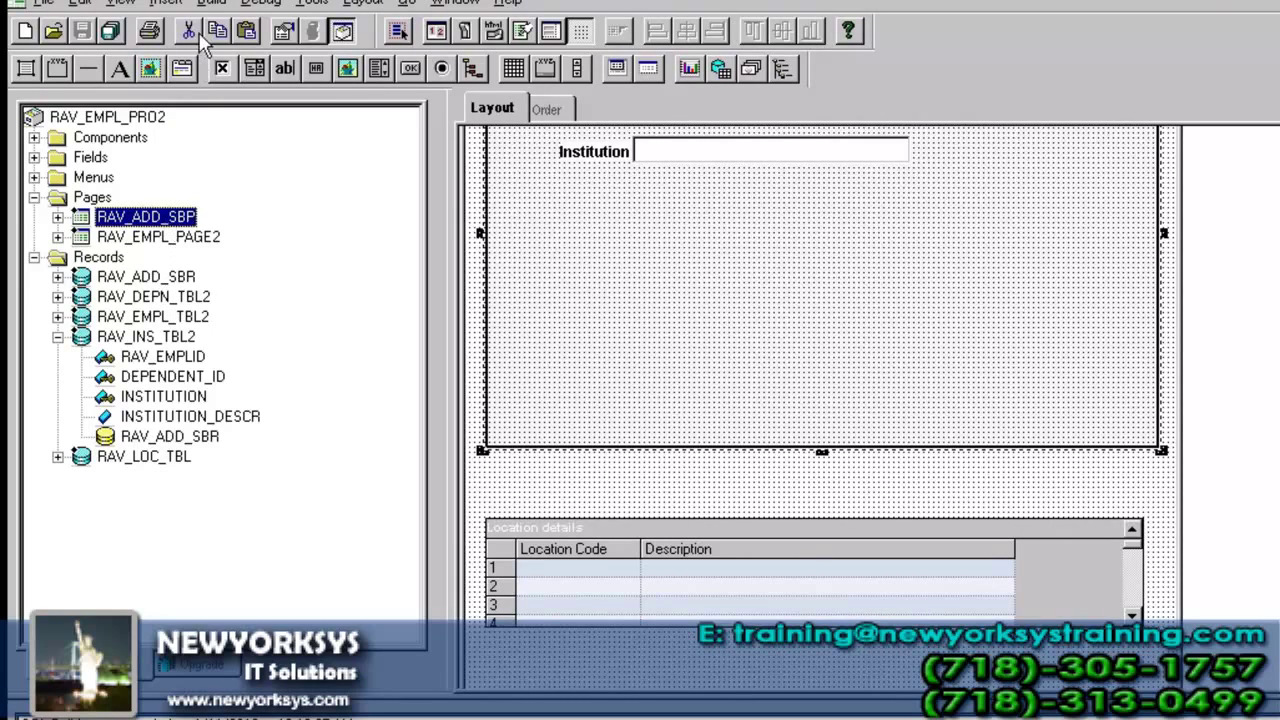
left_click(166, 4)
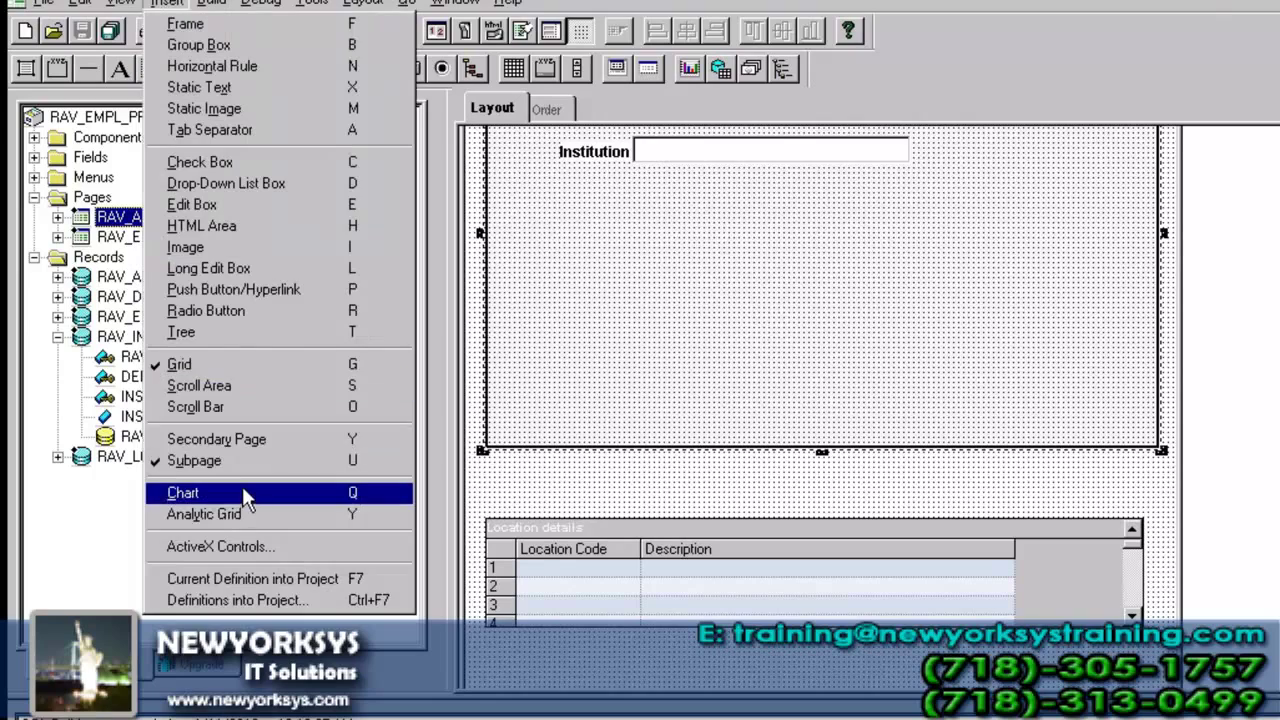
left_click(250, 462)
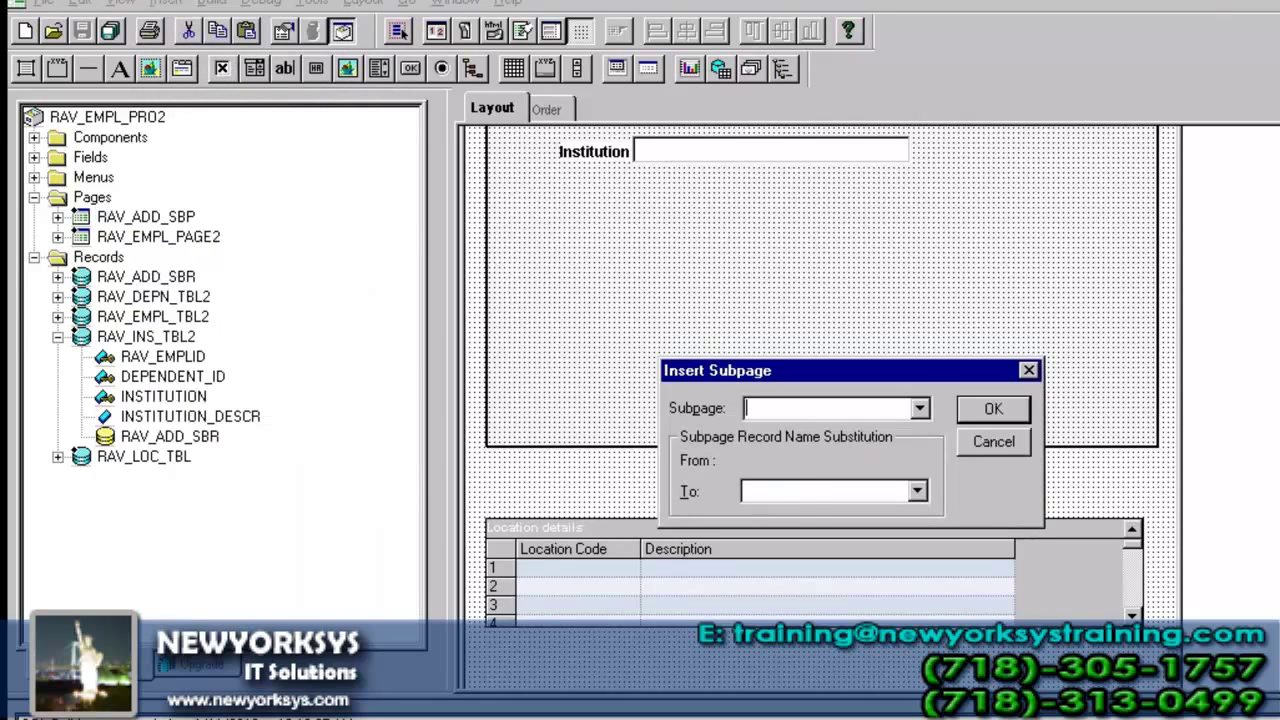
type("RAV_ADD_SBP")
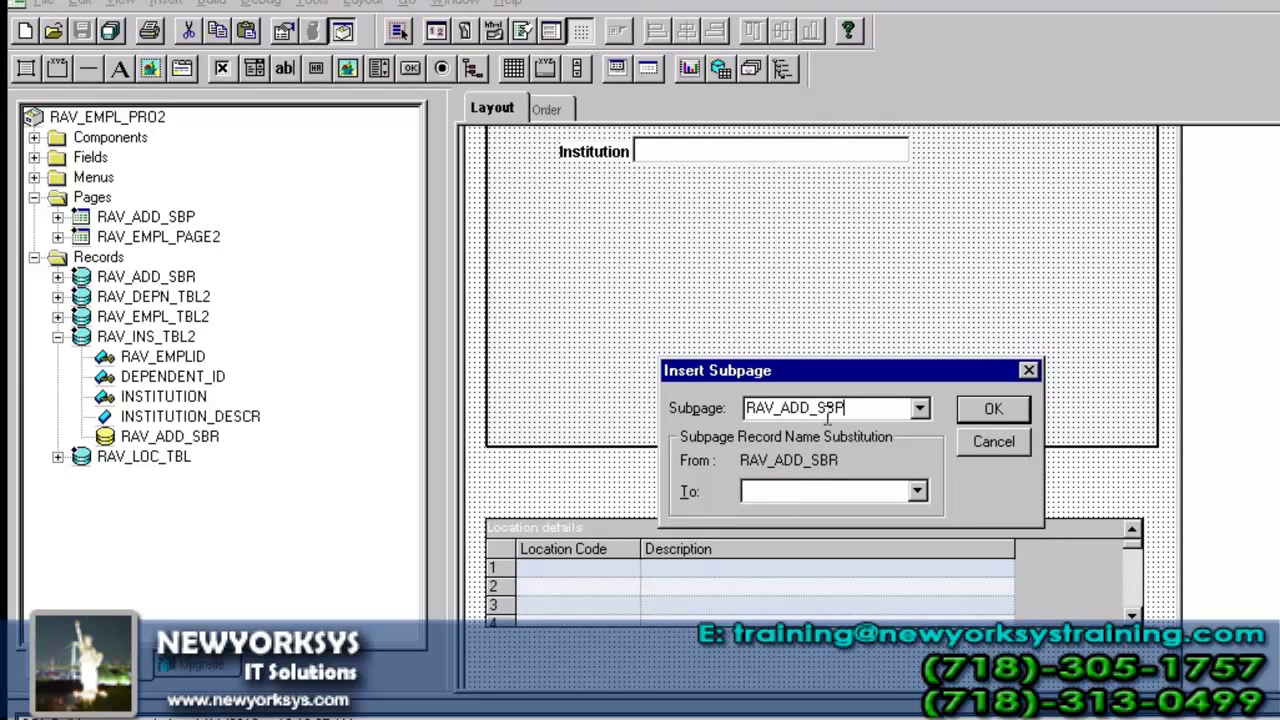
left_click(800, 492)
type("RAV_INS_TBL2")
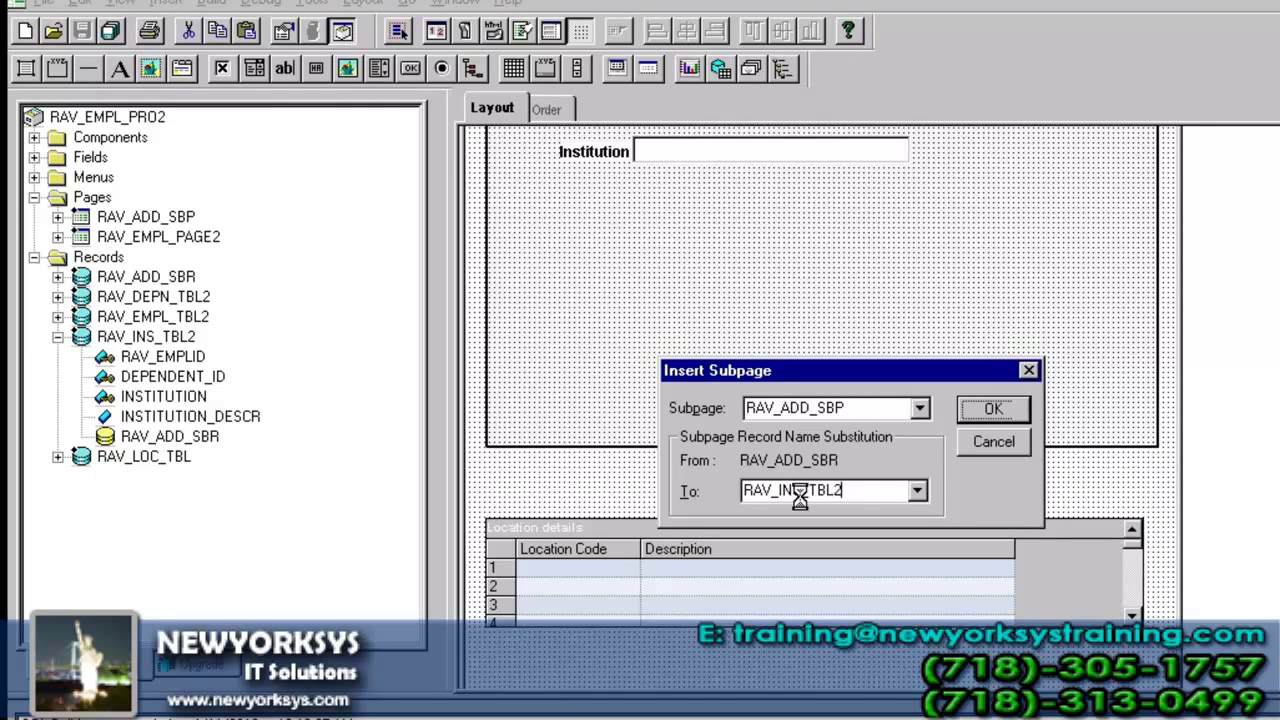
key("Return")
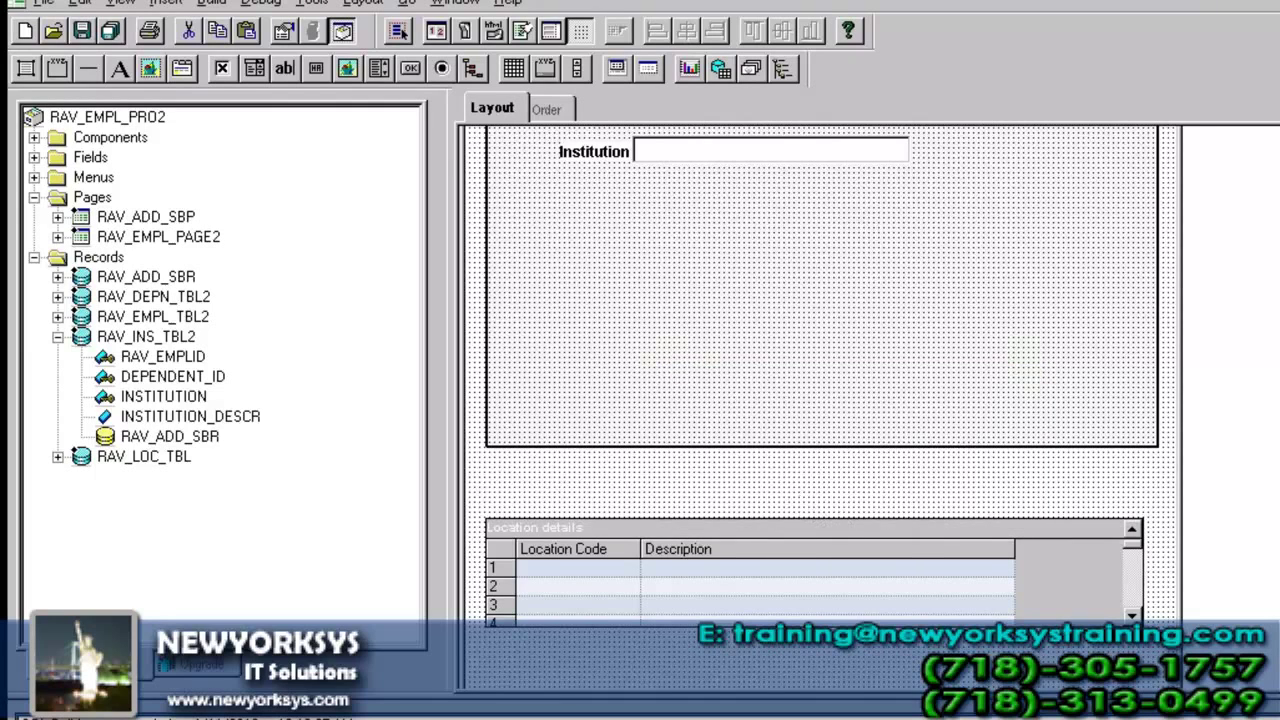
- Drag the subpage box toward Institution Details, undoing an accidental shift of the frame
scroll(820, 400, "up", 2)
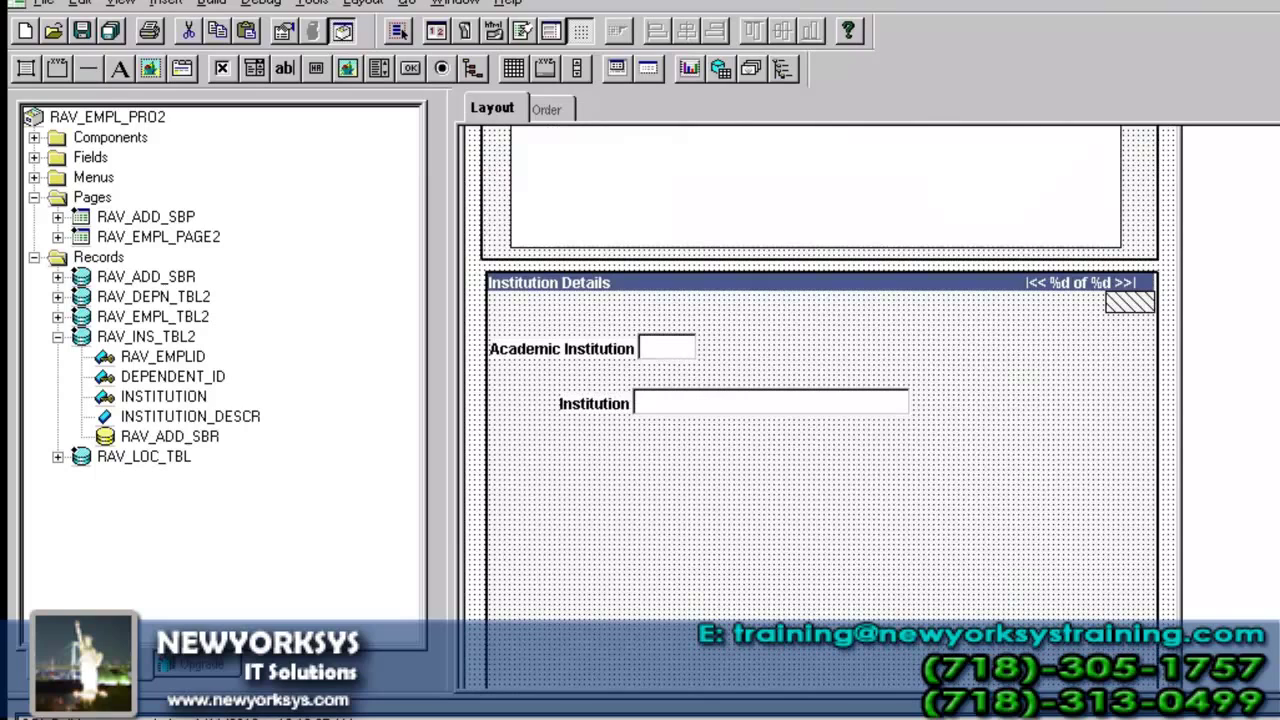
scroll(1160, 280, "up", 3)
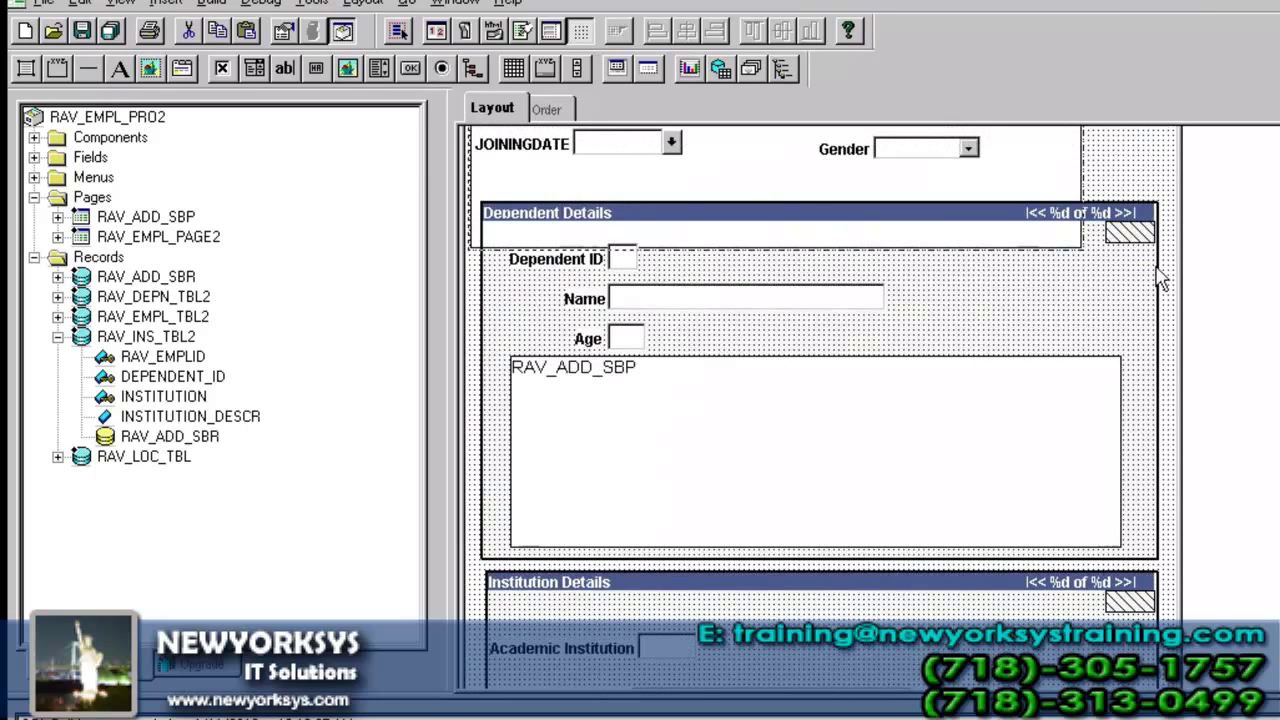
left_click_drag(1040, 190, 1058, 648)
scroll(1058, 640, "down", 4)
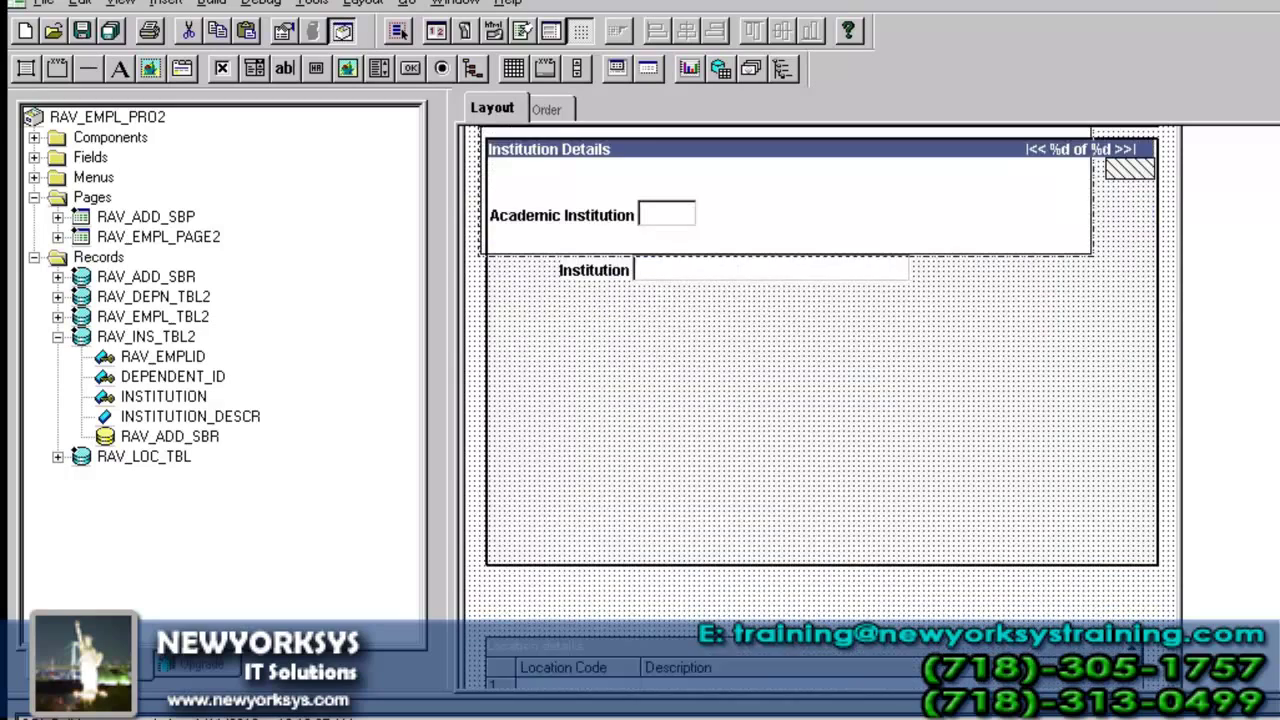
left_click_drag(975, 181, 994, 223)
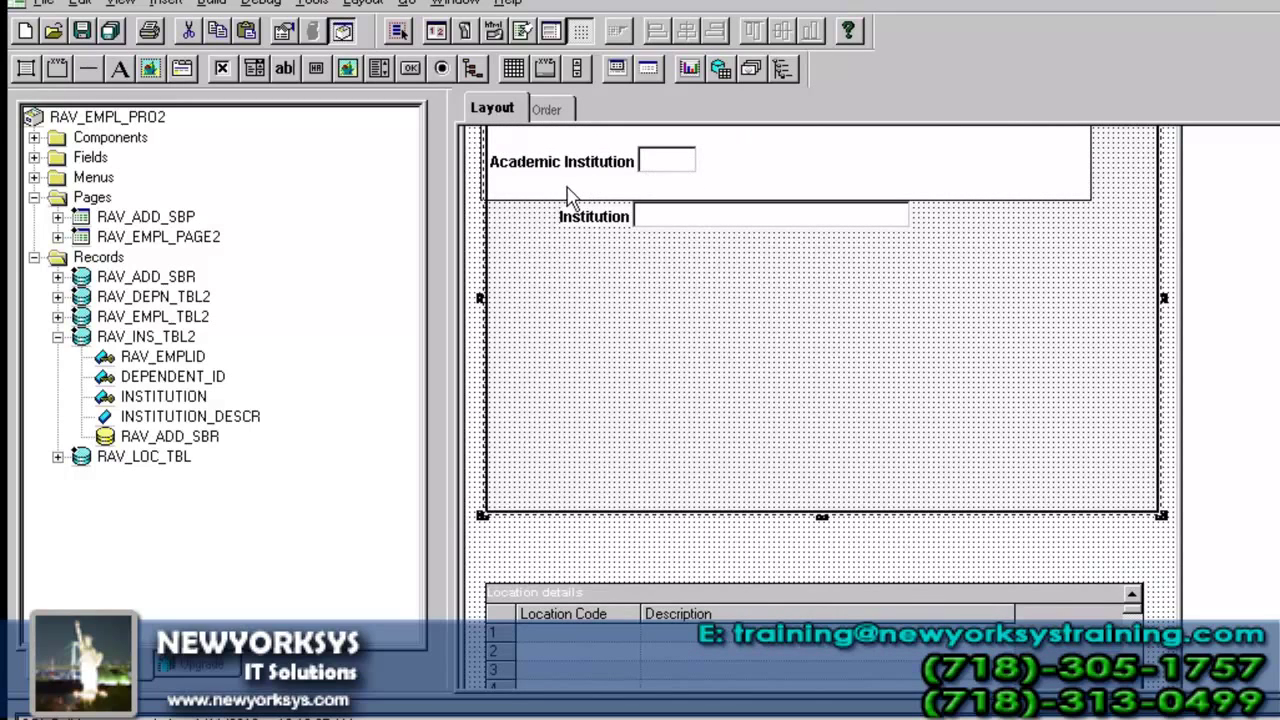
scroll(822, 406, "up", 5)
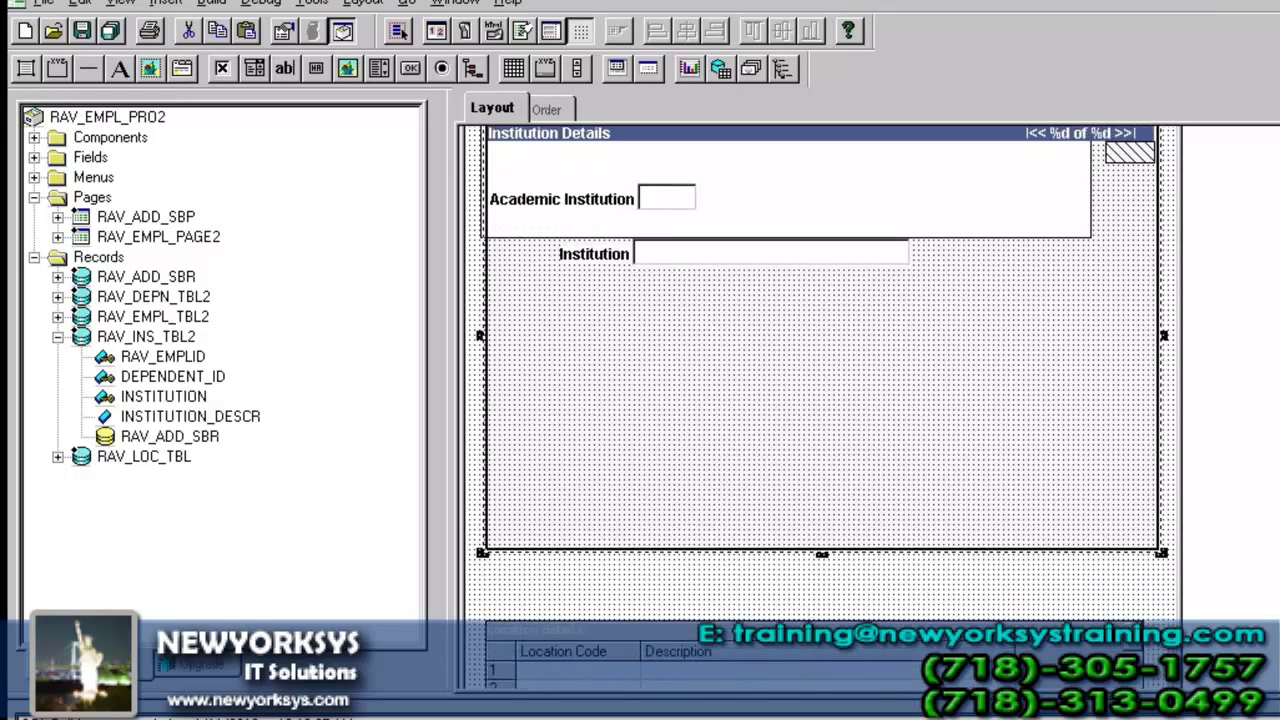
left_click(1012, 147)
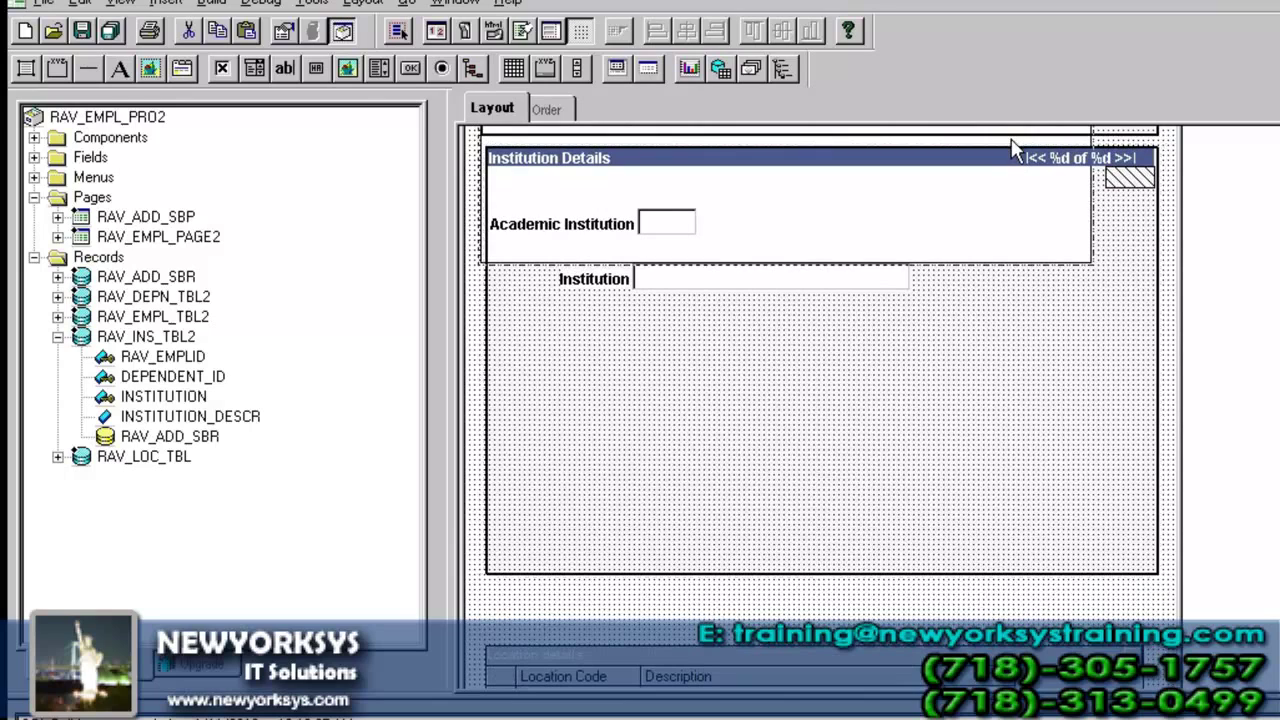
left_click(1003, 203)
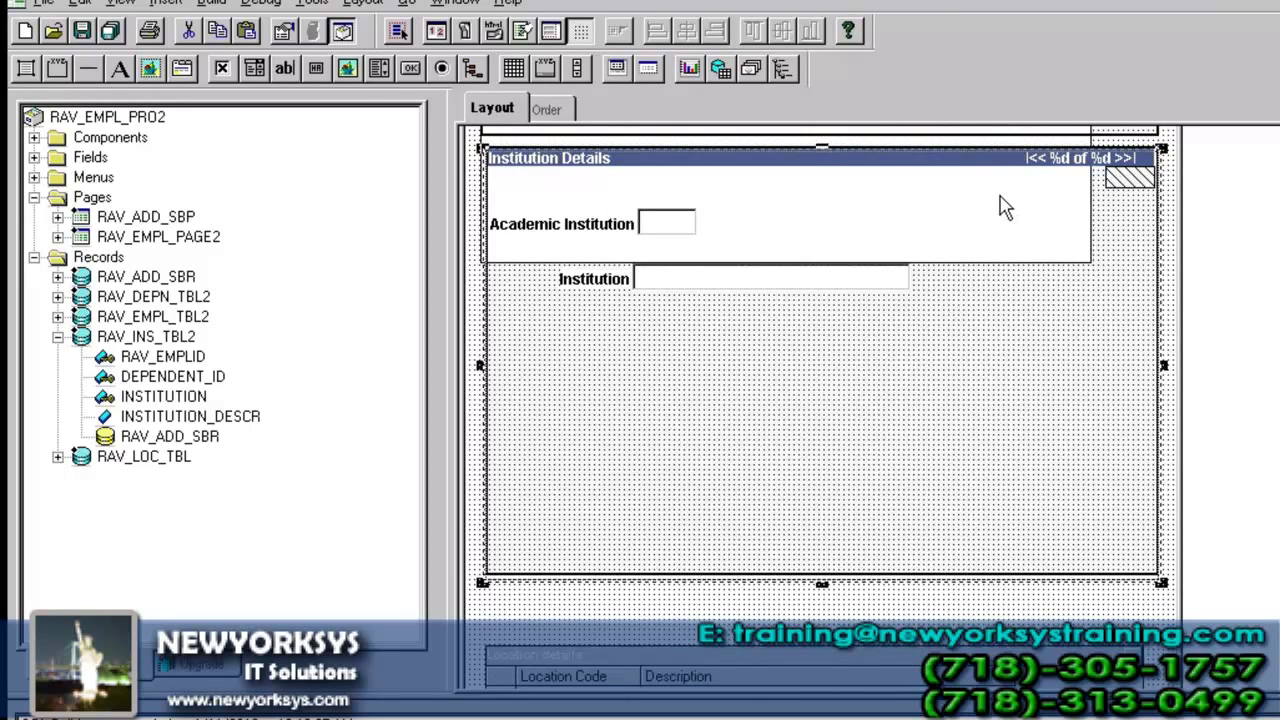
key("ctrl+z")
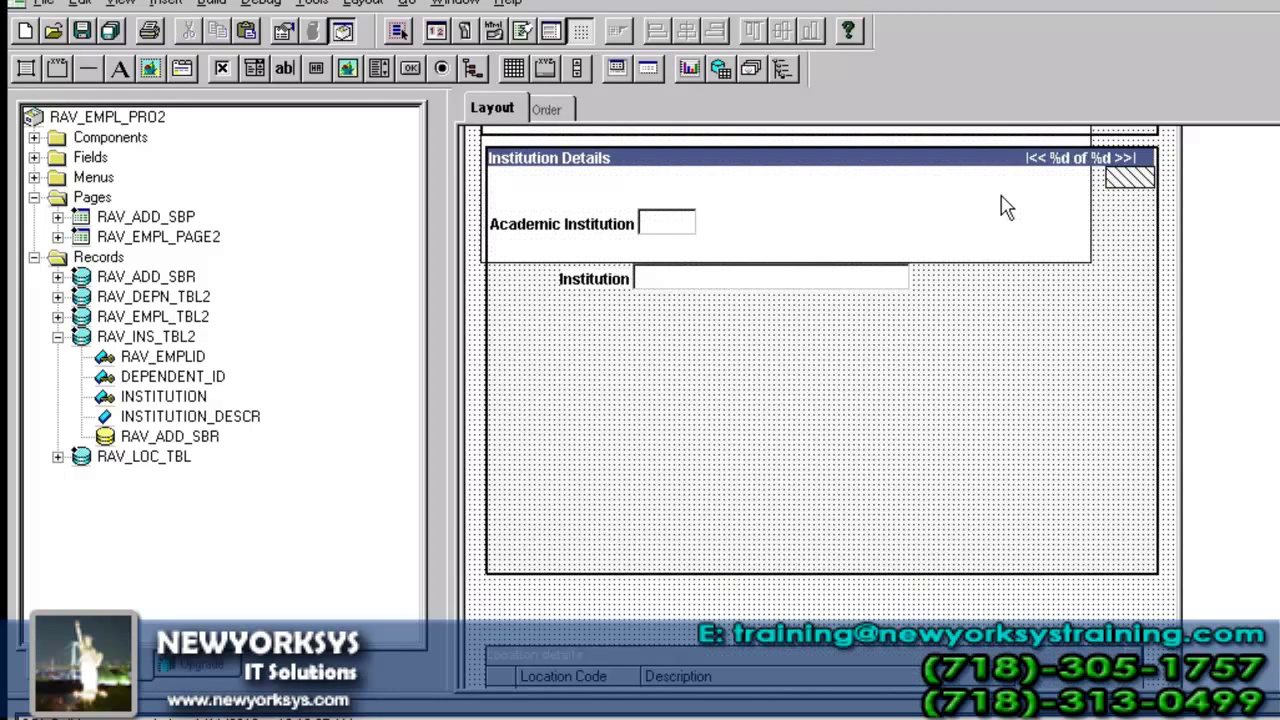
- Position the RAV_ADD_SBP subpage directly beneath the Institution field
scroll(822, 400, "up", 5)
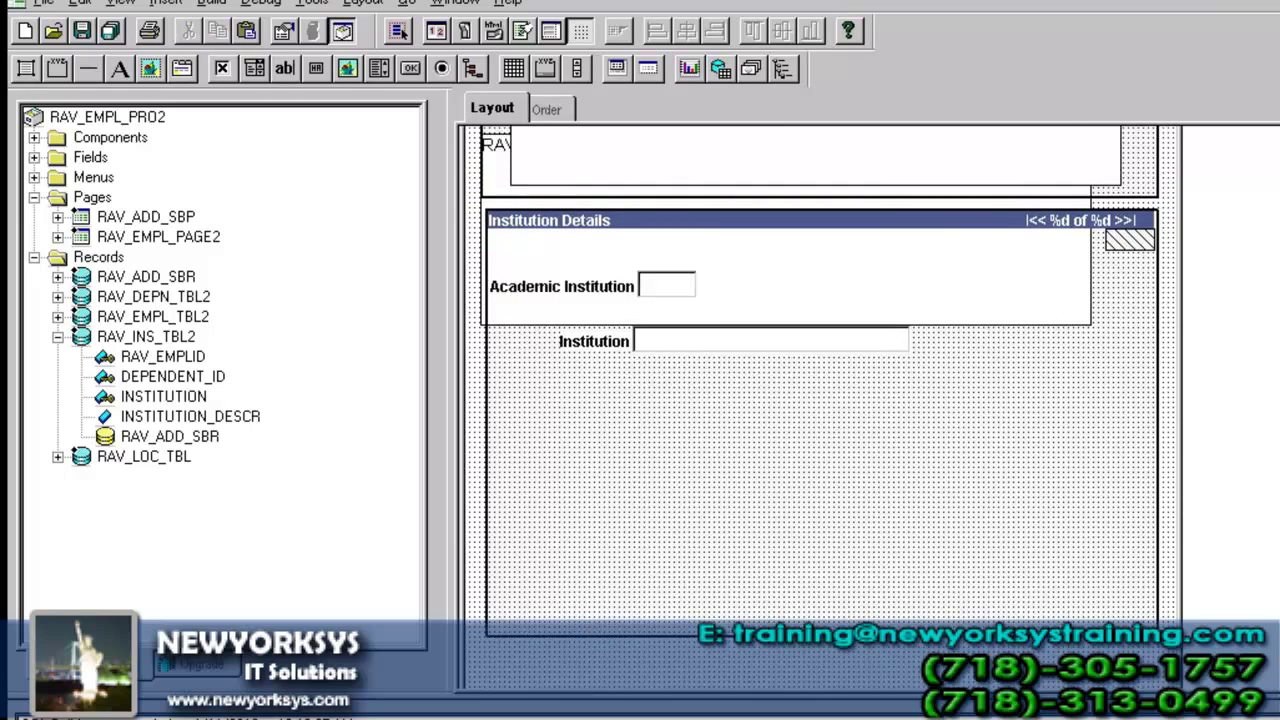
double_click(503, 210)
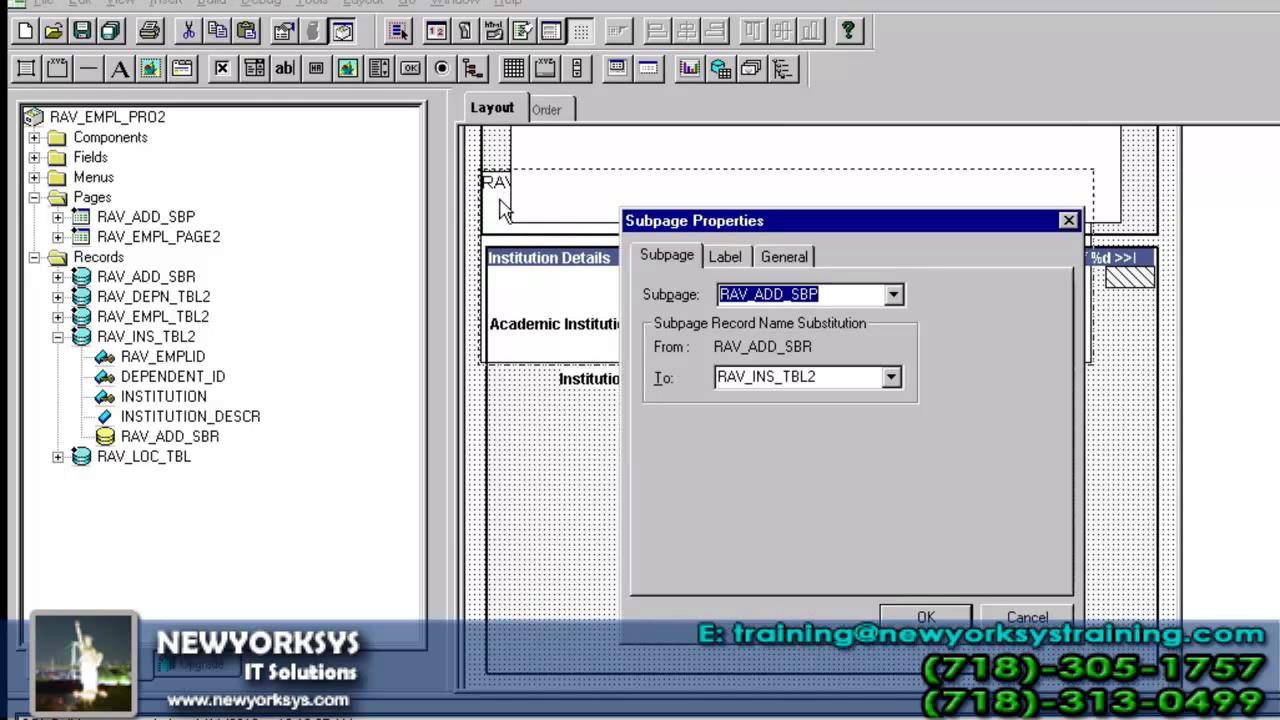
key("Escape")
left_click_drag(500, 210, 520, 448)
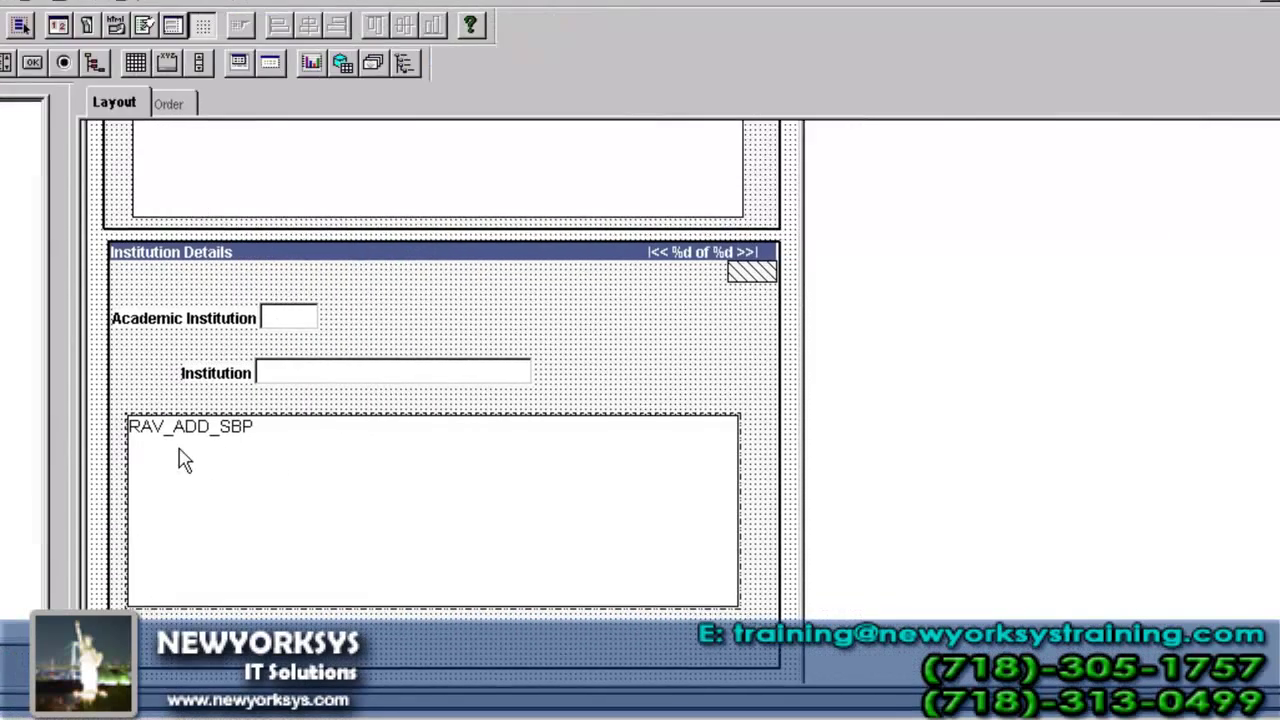
- Move the address subpage row (ID 20) below the Institution fields to level 2, then save the page
left_click(123, 103)
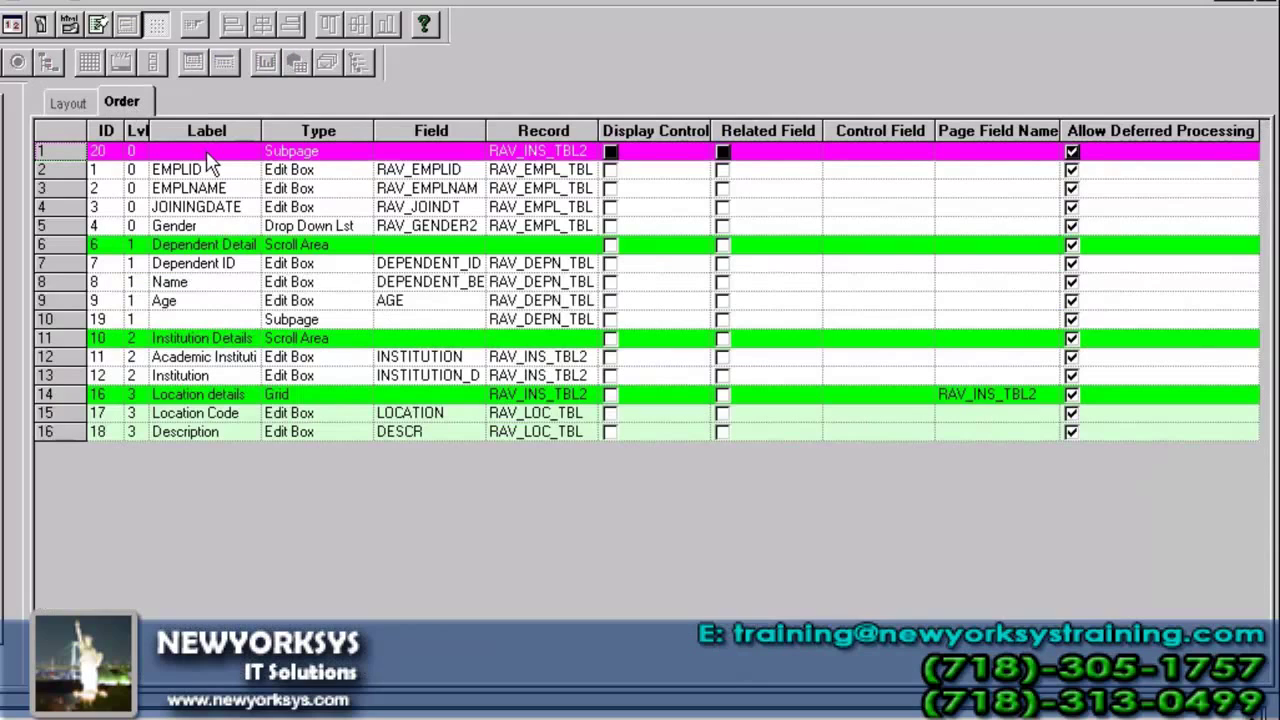
left_click_drag(60, 152, 55, 391)
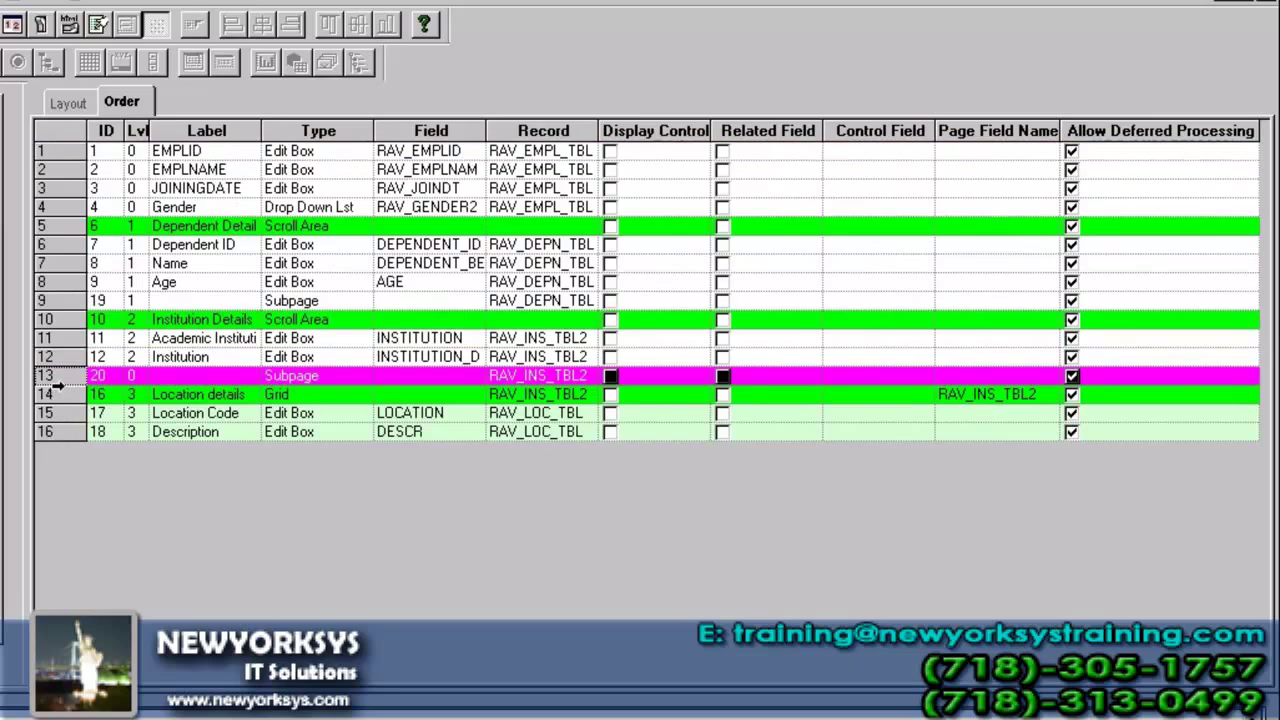
left_click(290, 302)
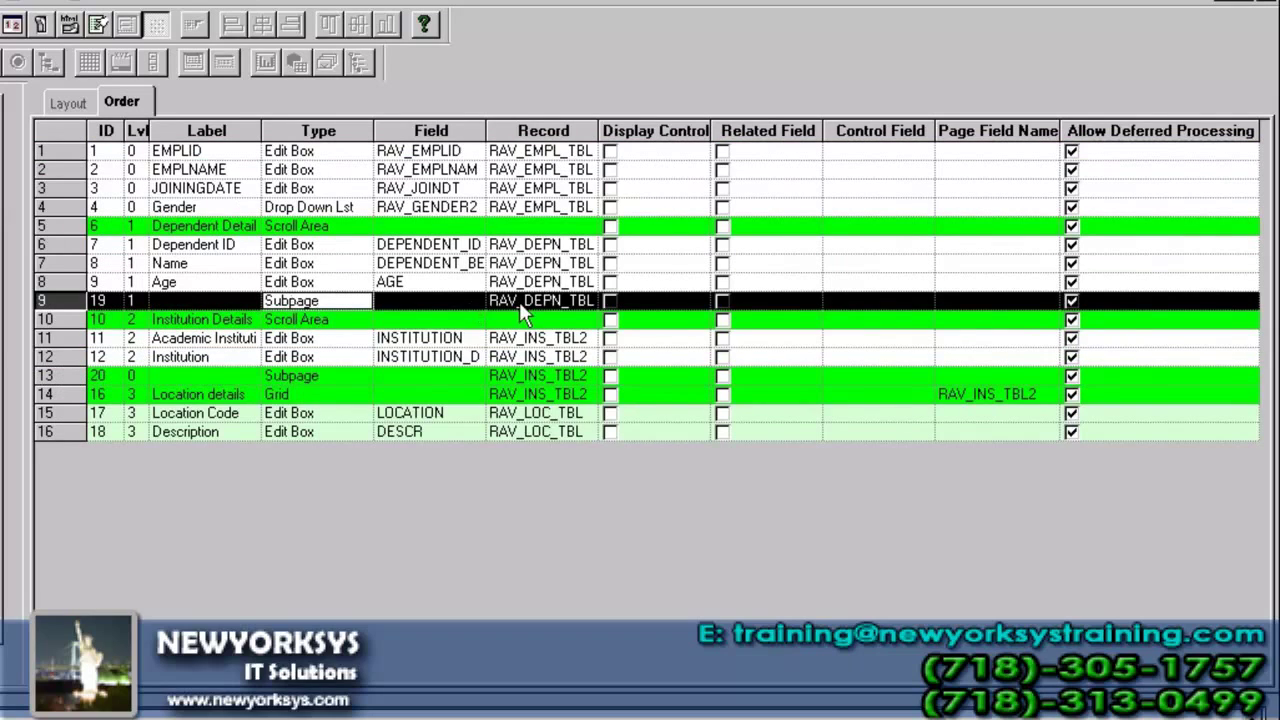
left_click(539, 361)
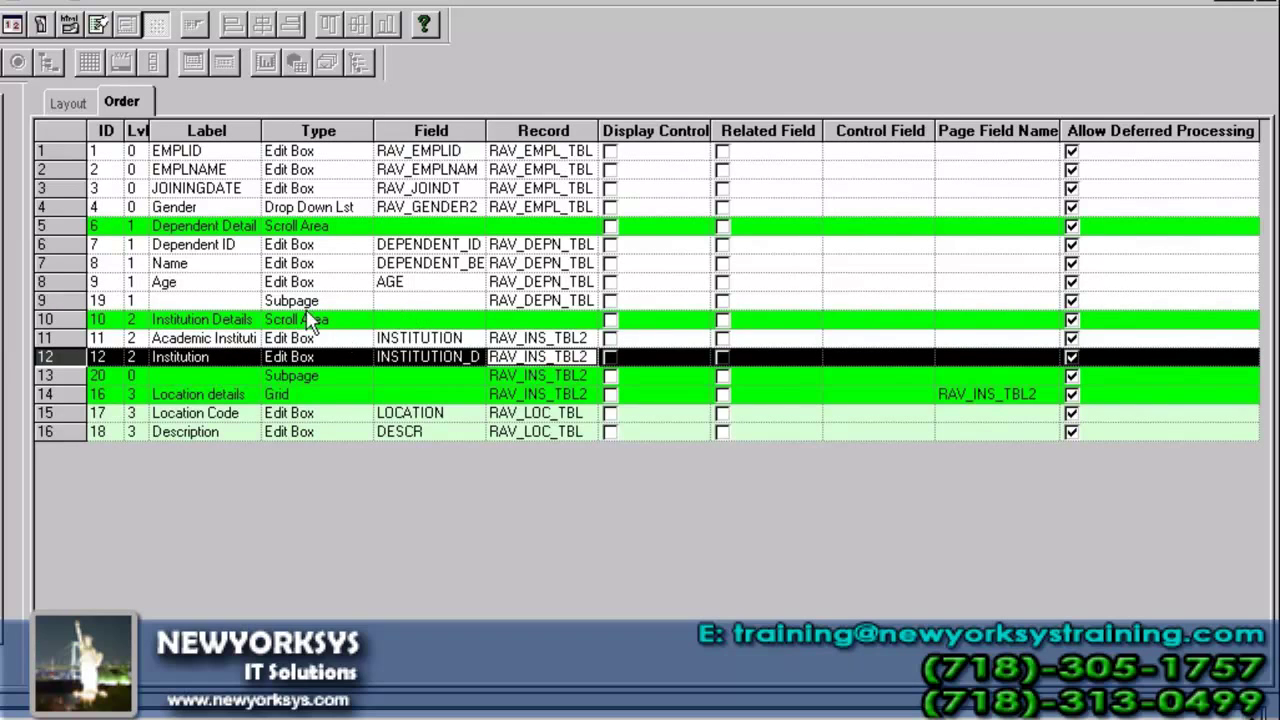
left_click(280, 377)
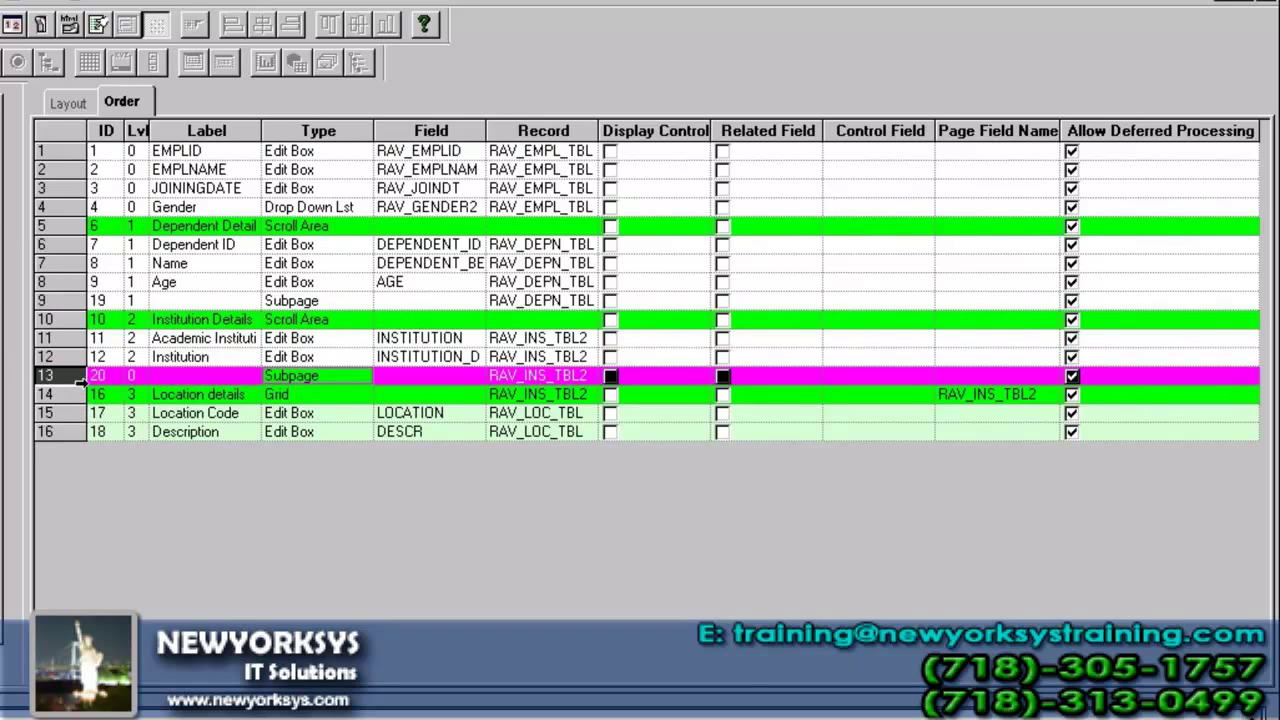
left_click(66, 104)
left_click(121, 102)
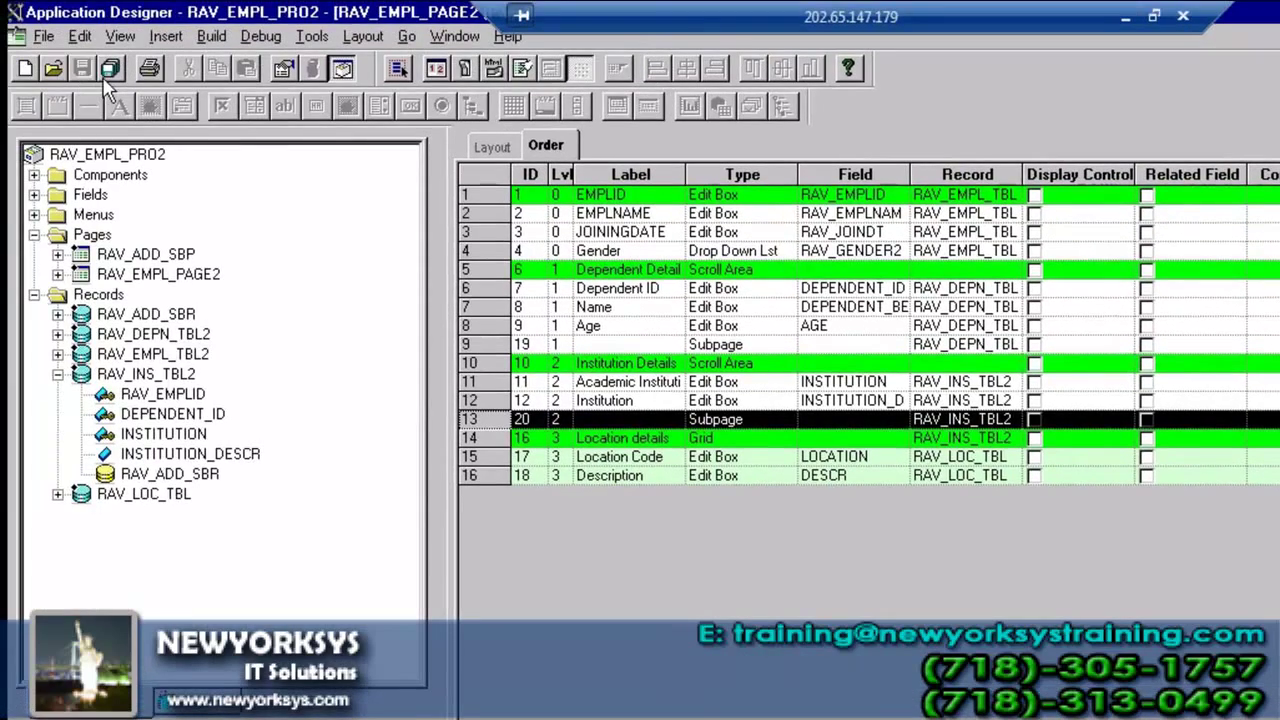
left_click(110, 90)
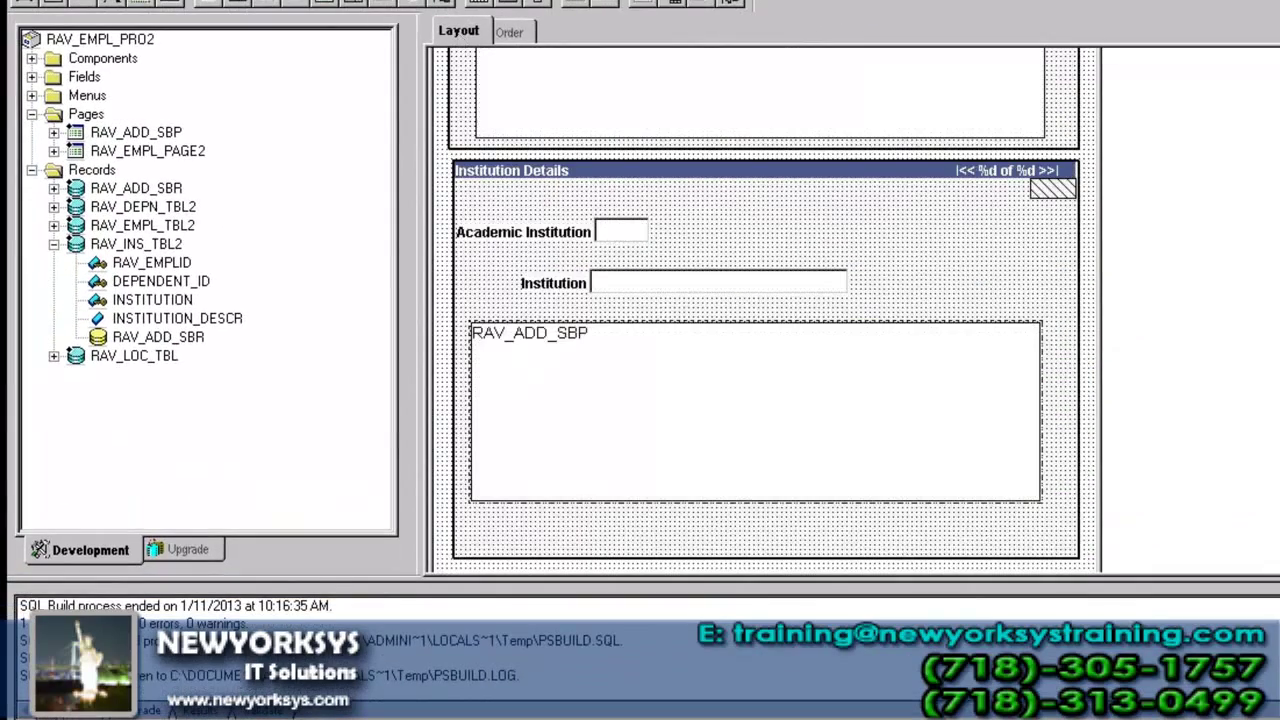
key("alt+Tab")
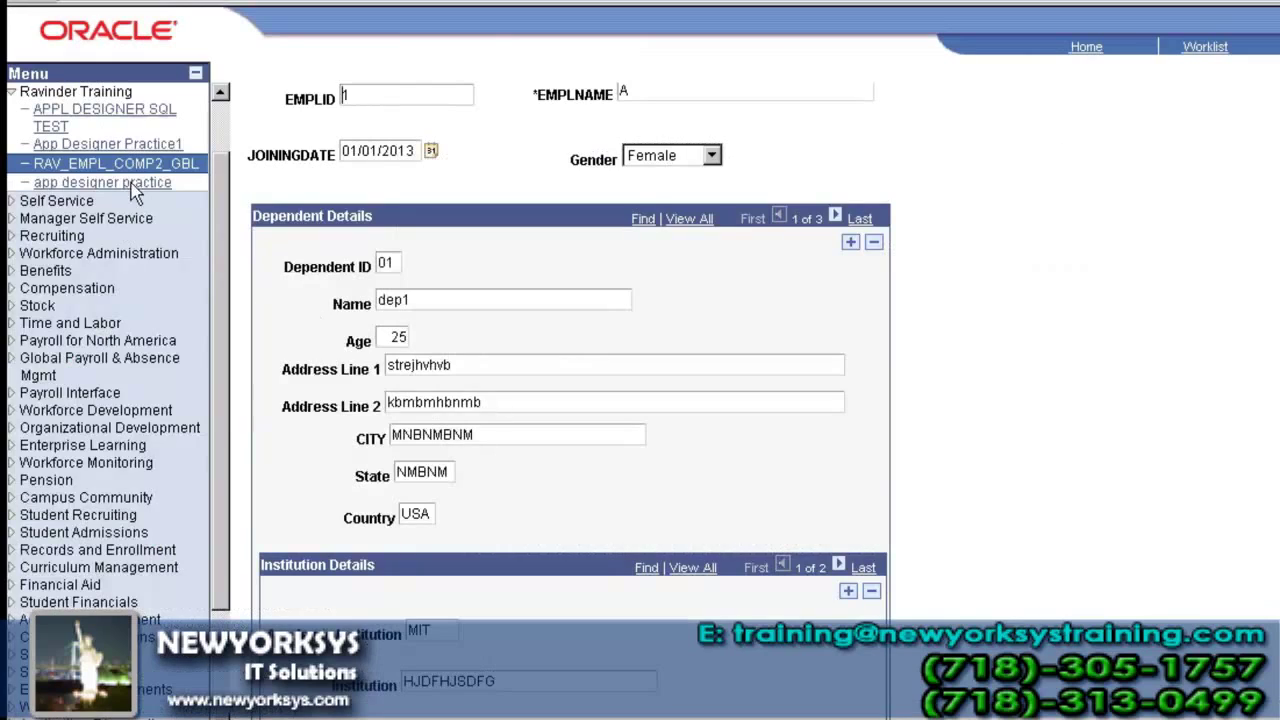
- Open the first employee in RAV_EMPL_COMP2_GBL and check the new address, city, state and country fields
left_click(145, 167)
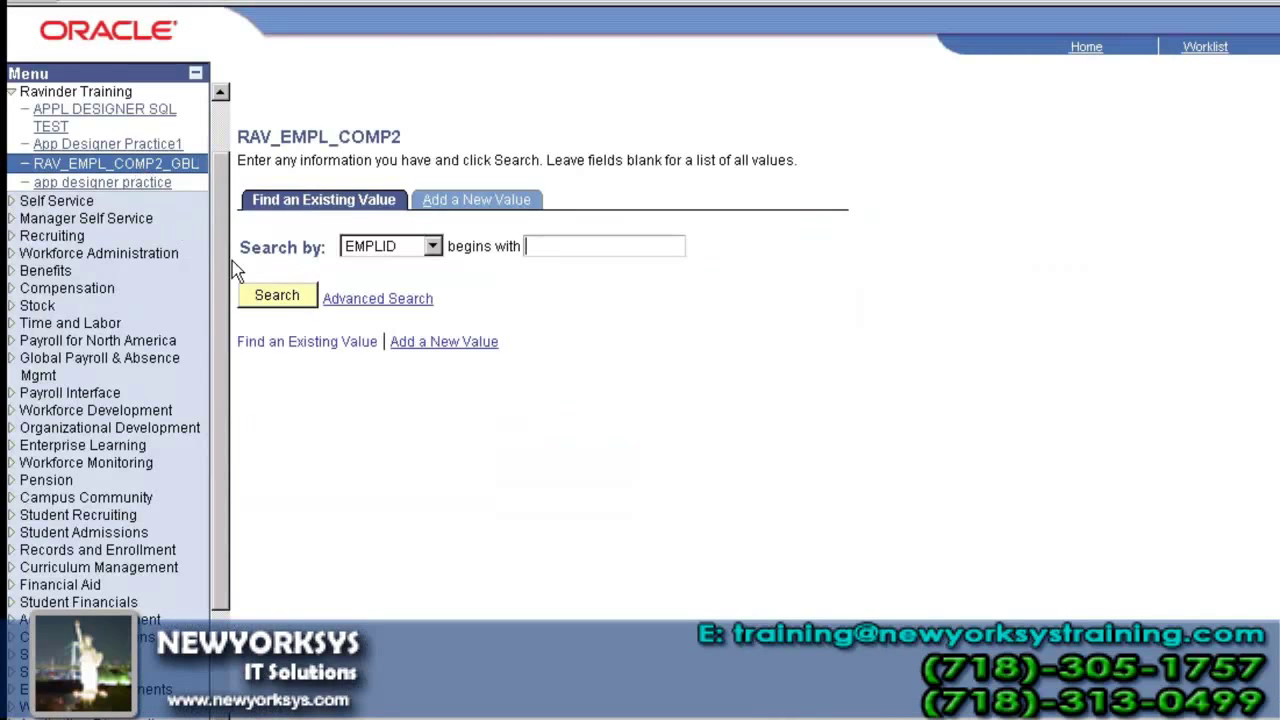
left_click(277, 296)
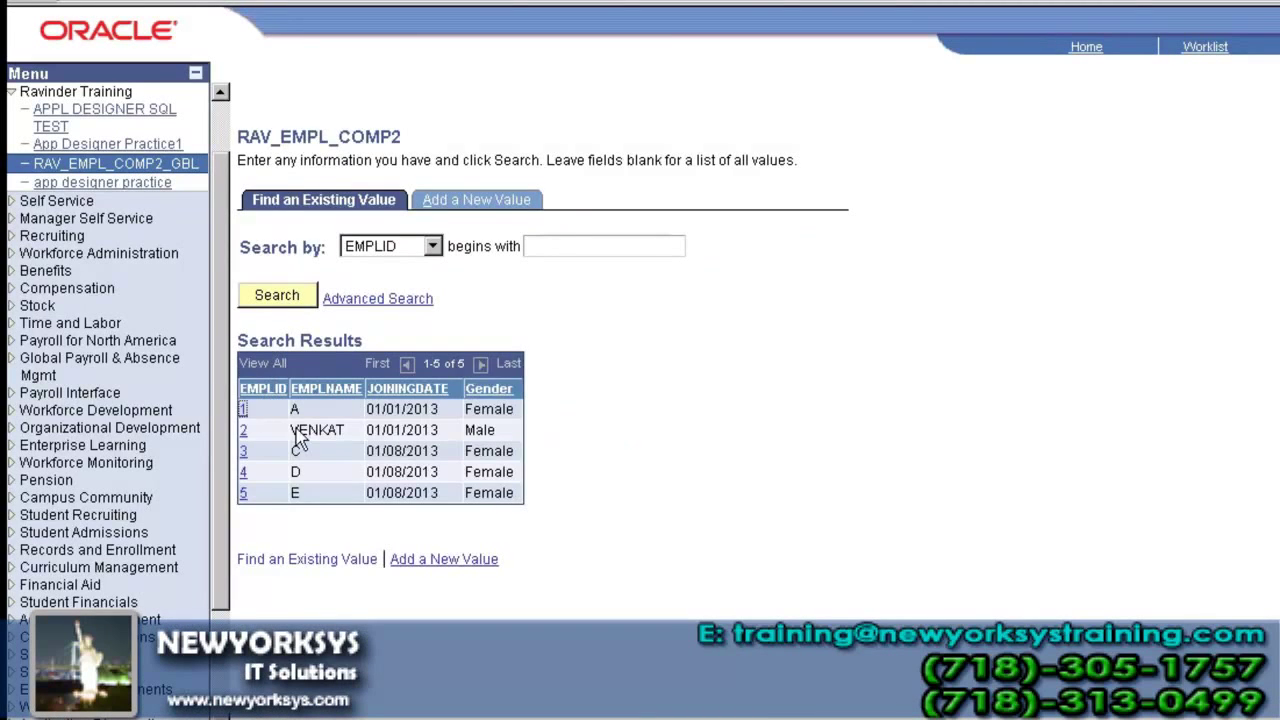
left_click(296, 431)
scroll(418, 428, "down", 2)
scroll(418, 428, "up", 2)
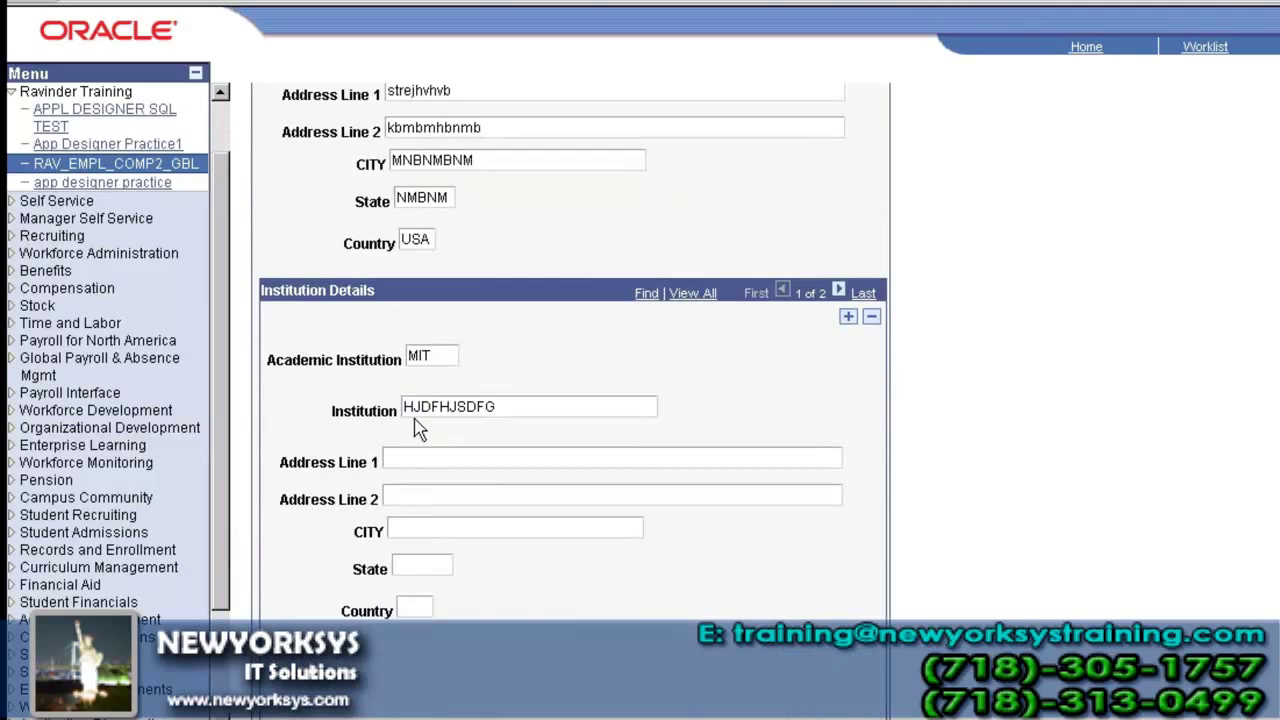
scroll(418, 428, "up", 2)
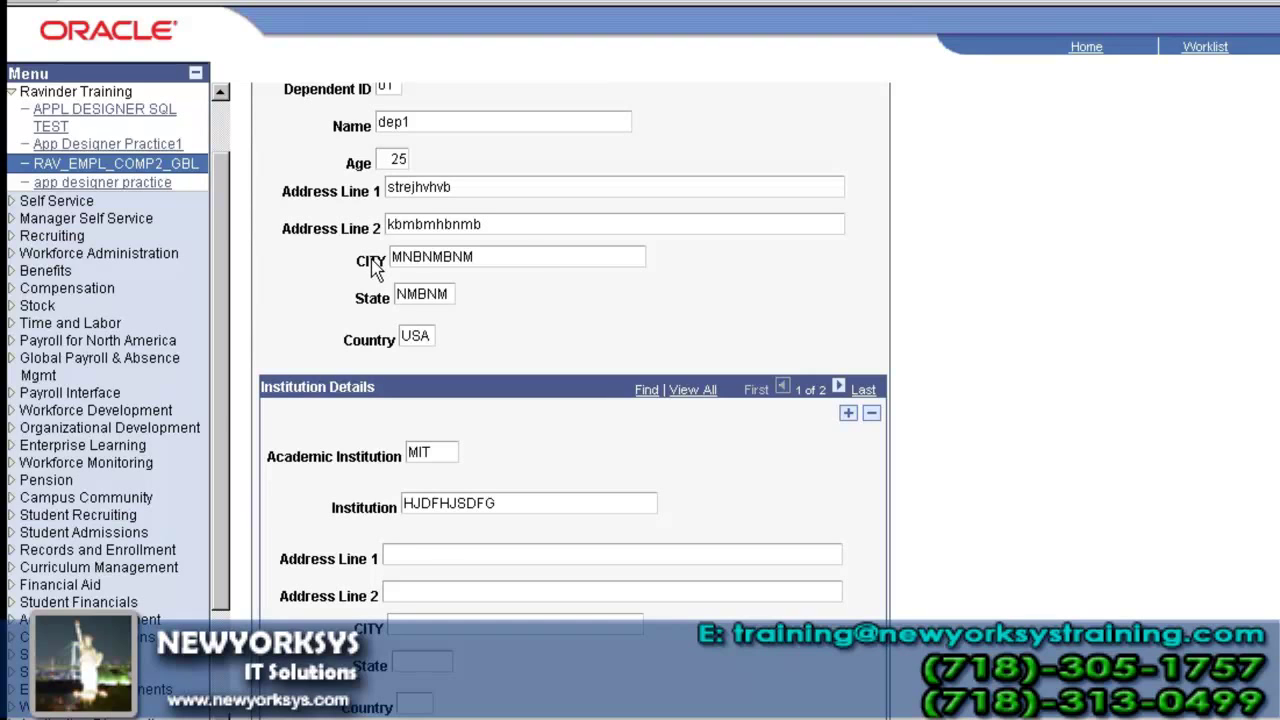
key("alt+Tab")
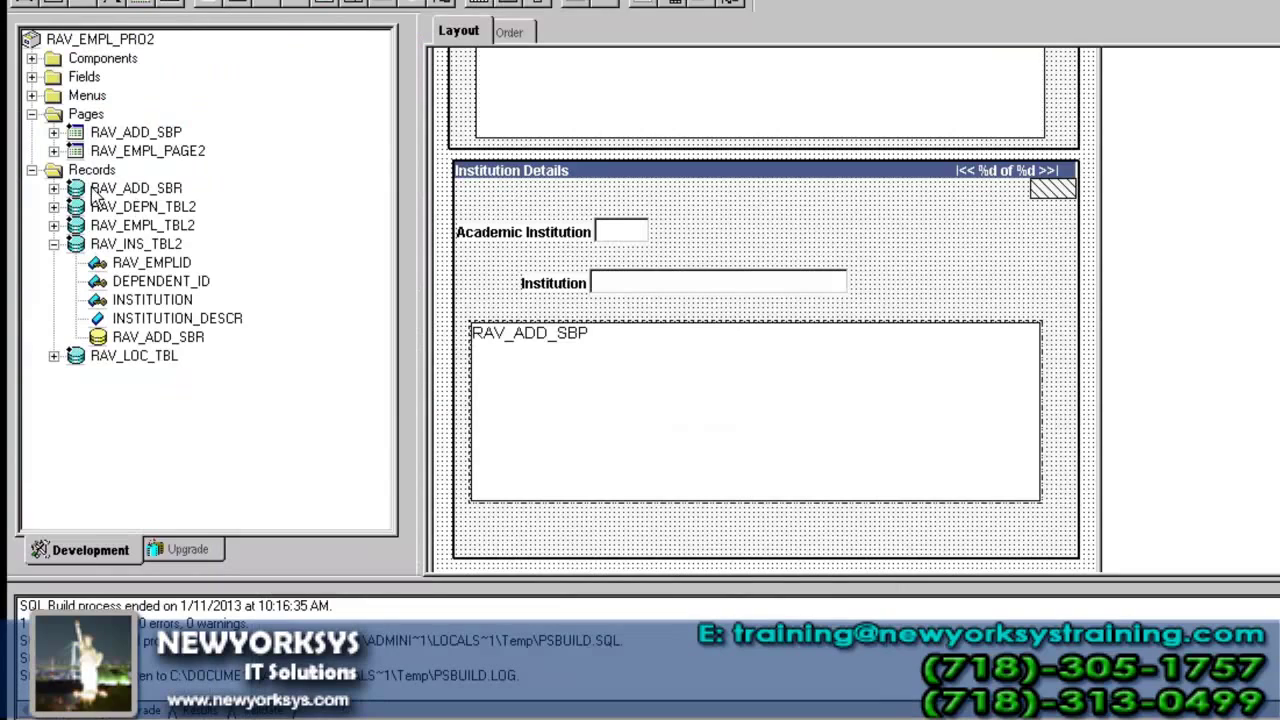
- Expand RAV_ADD_SBR and RAV_DEPN_TBL2 in the project tree to show their RAV_ADD_SBR address subrecord entries
left_click(53, 188)
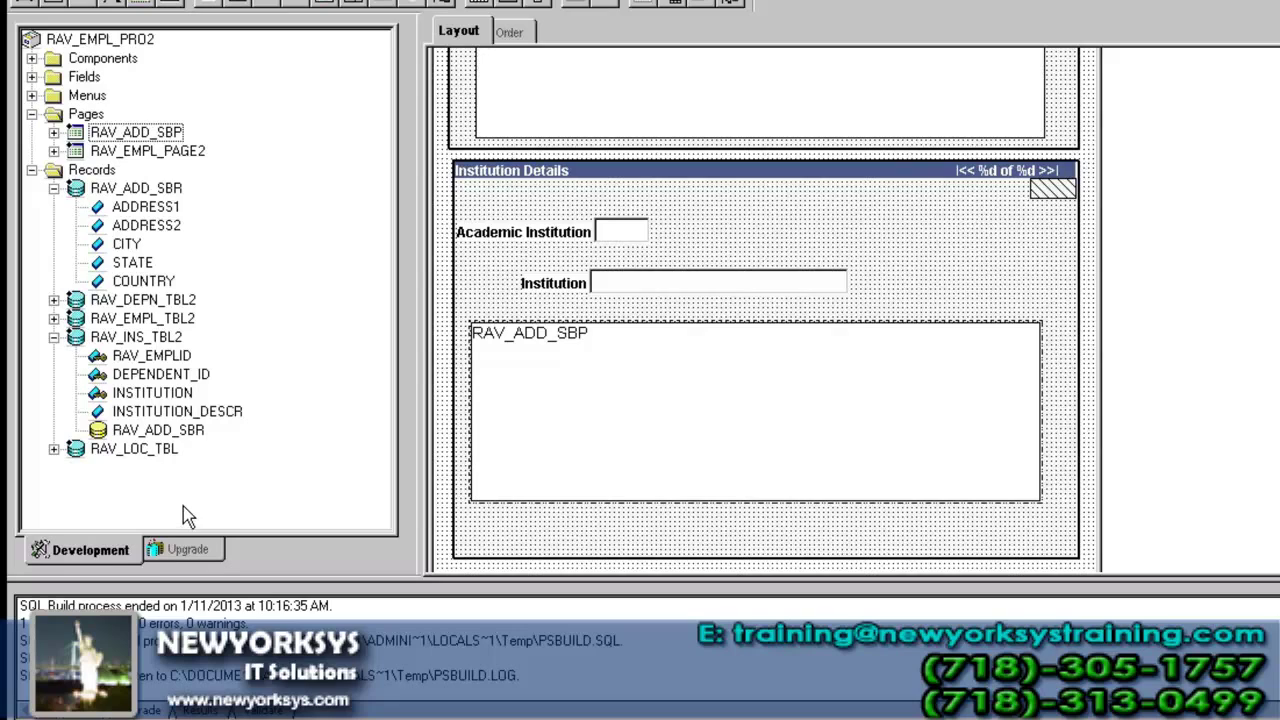
left_click(158, 190)
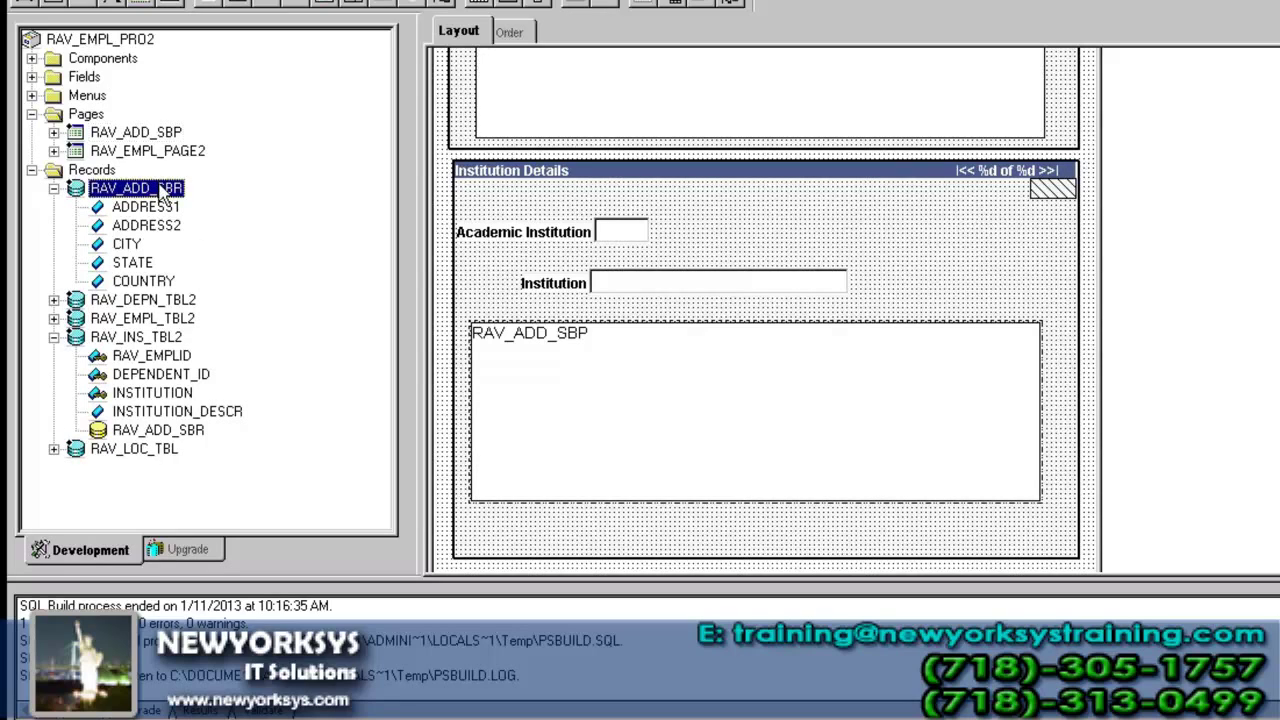
left_click(176, 438)
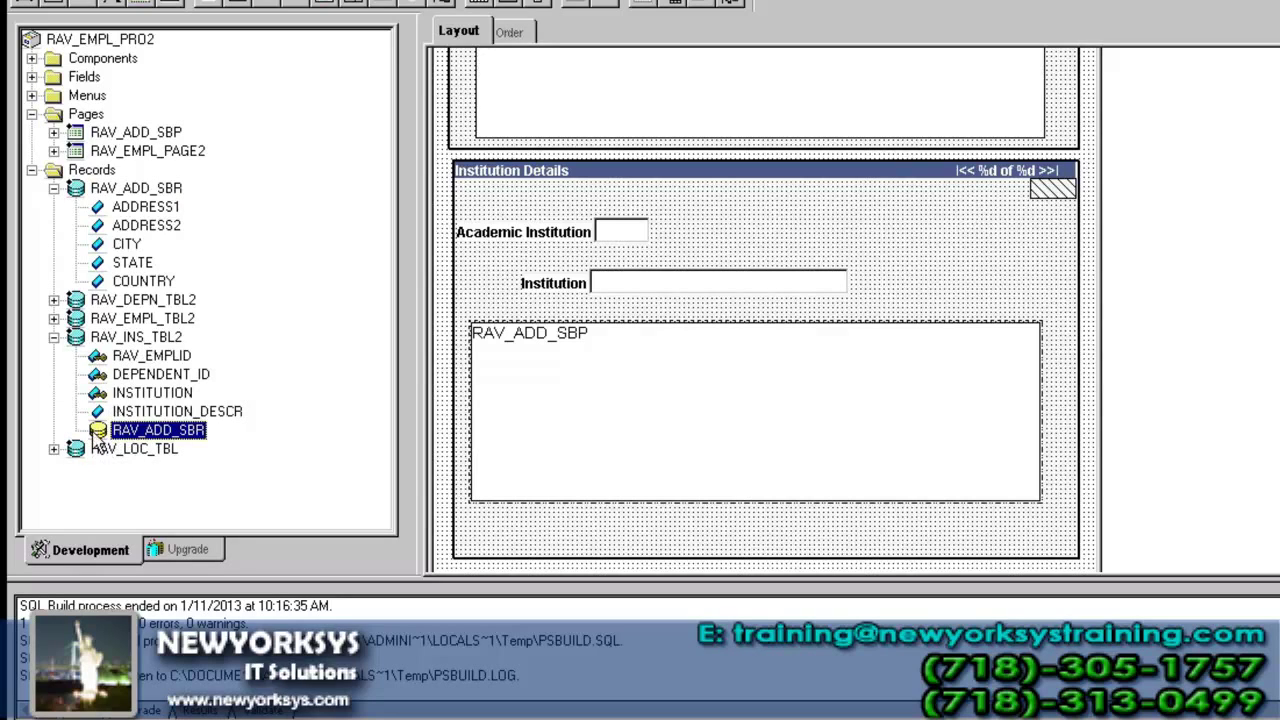
left_click(53, 299)
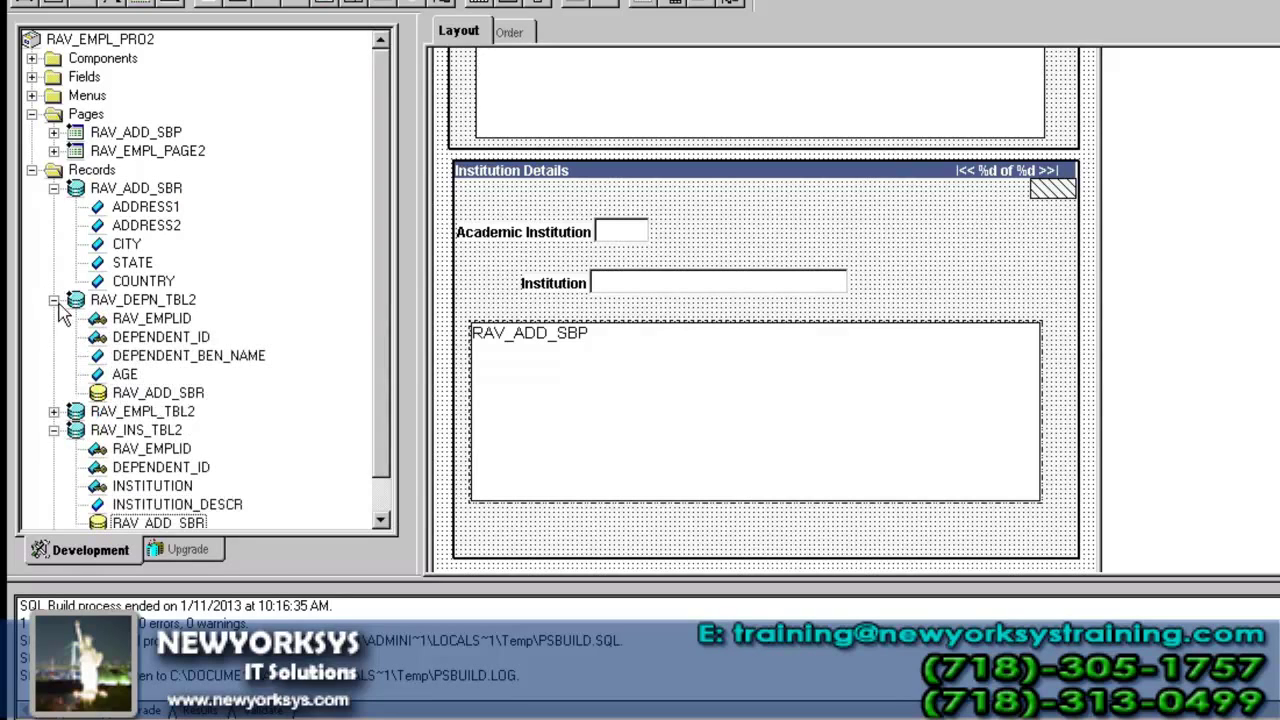
left_click(150, 395)
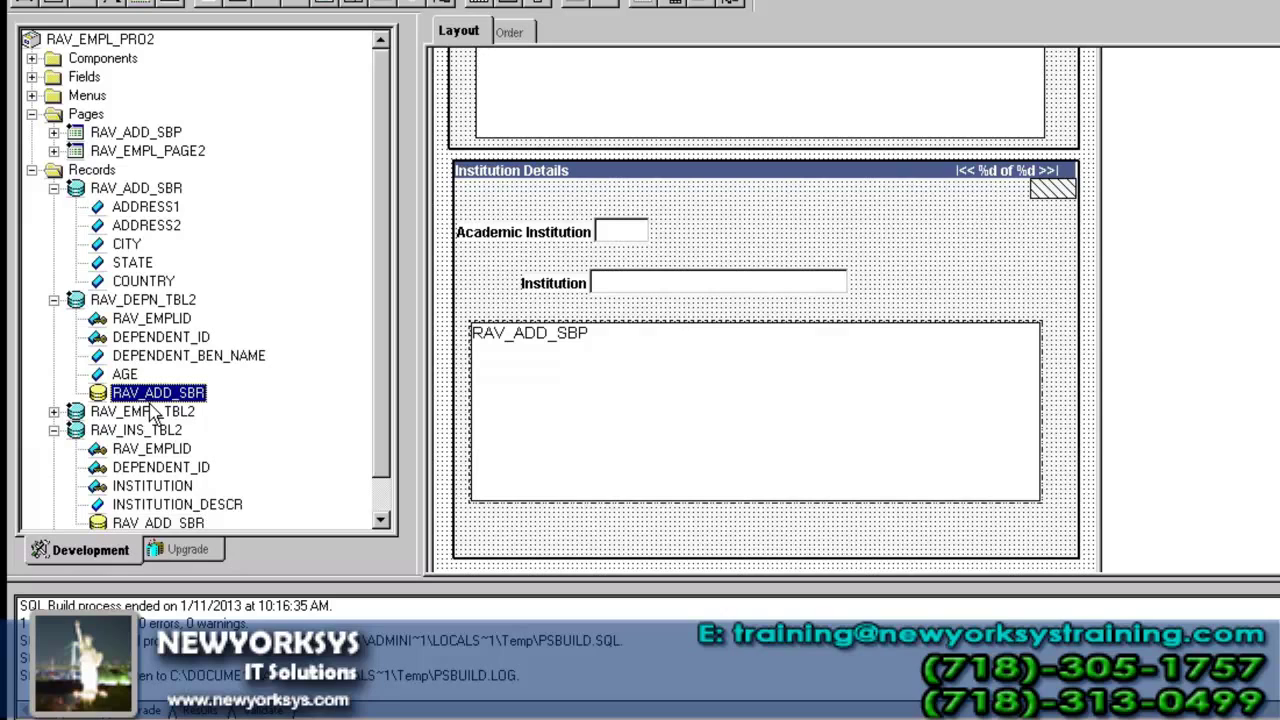
key("alt+Tab")
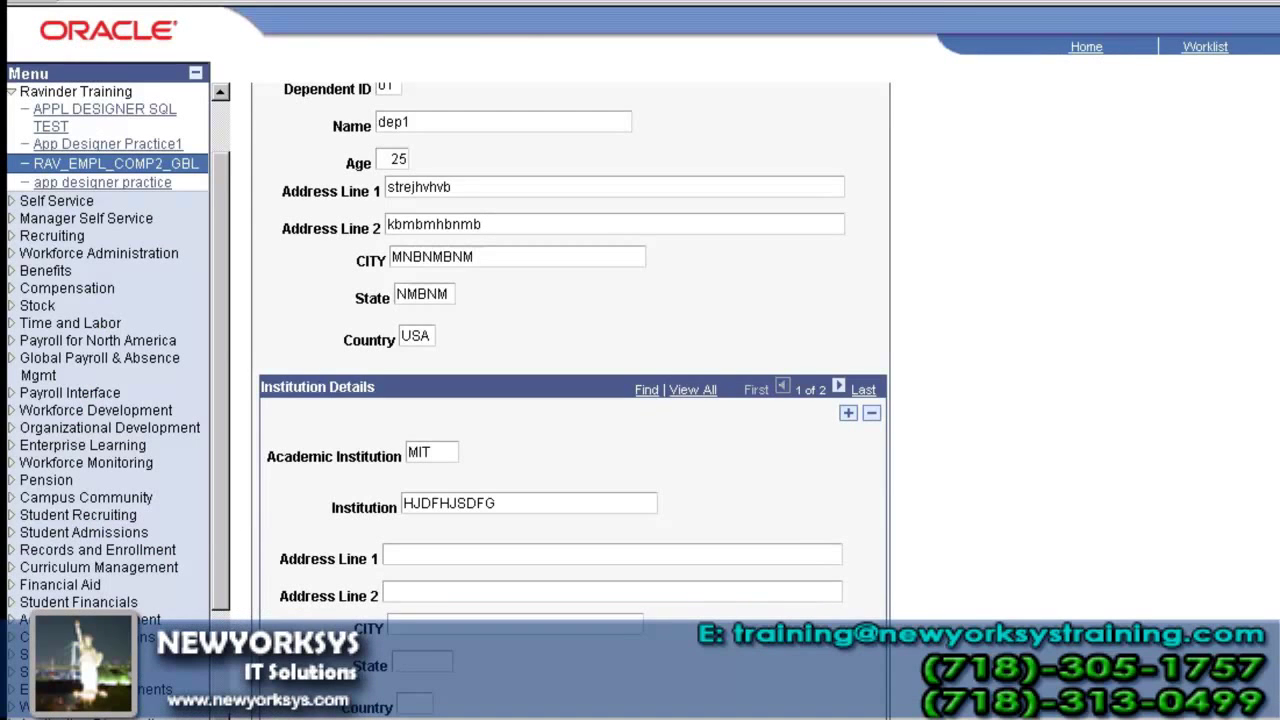
- Scroll through the Location details grid rows on Institution Details, then go back to Application Designer
scroll(573, 400, "down", 6)
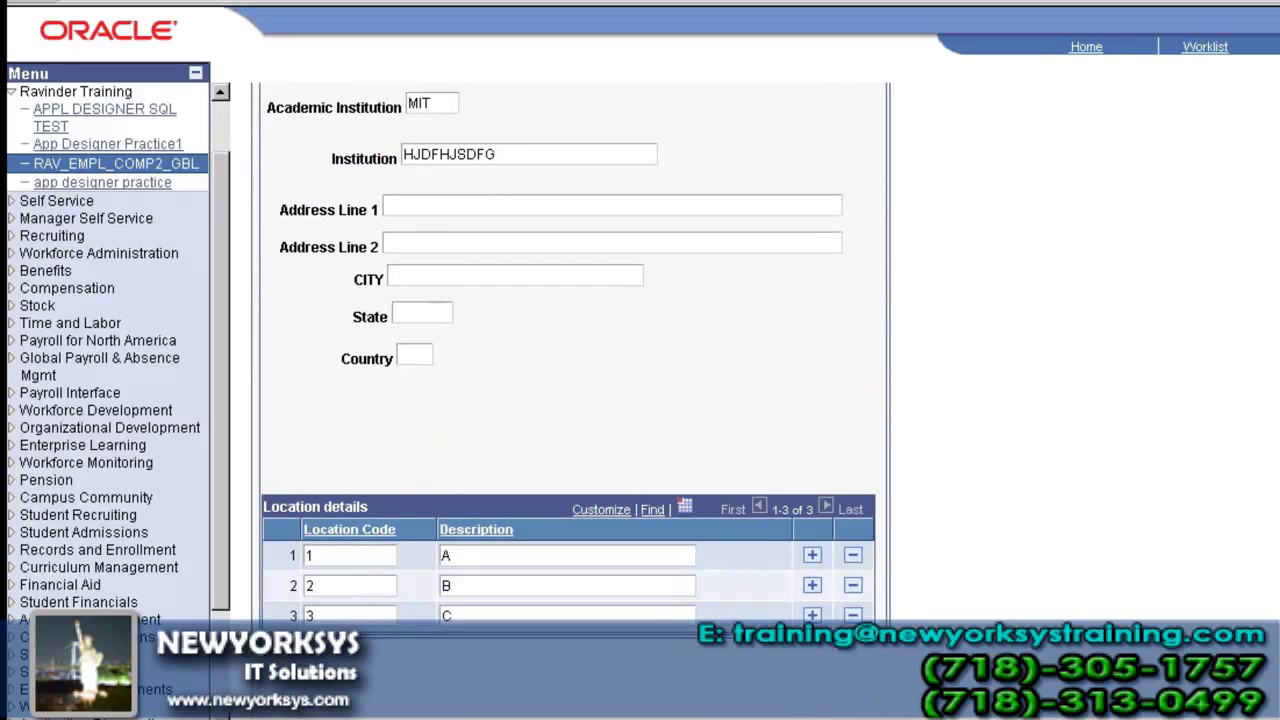
scroll(573, 377, "up", 4)
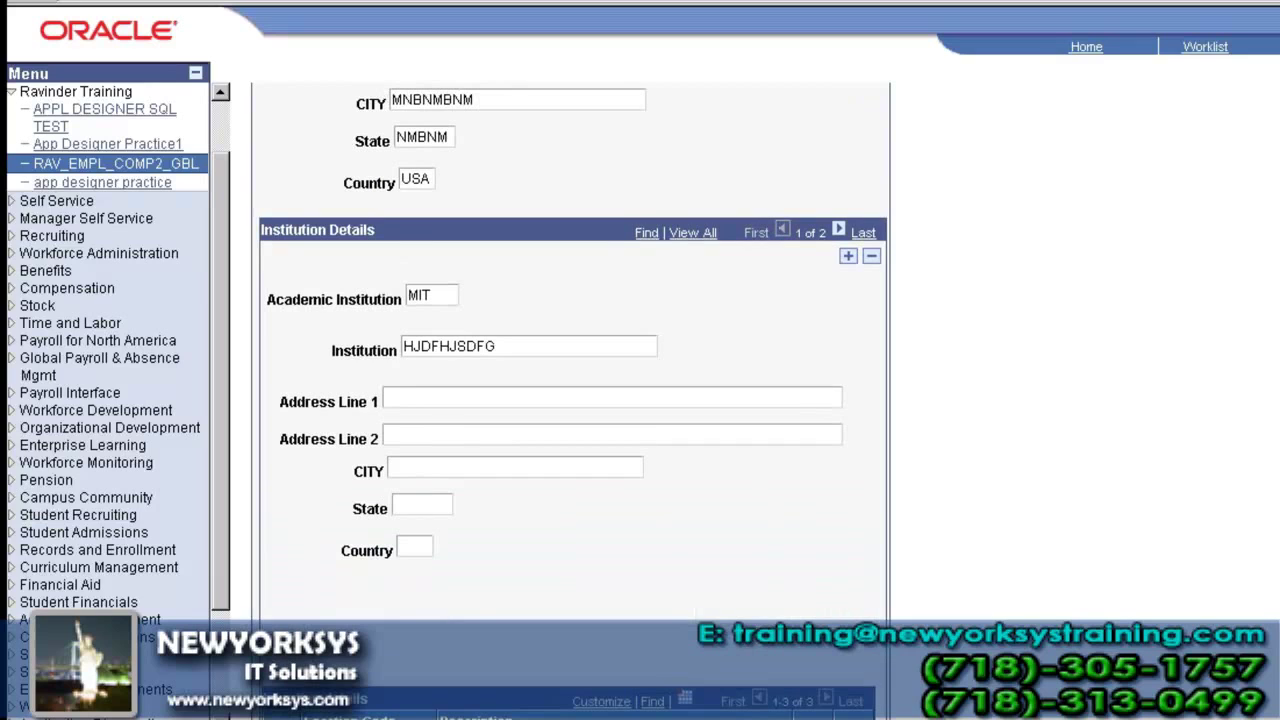
left_click(290, 718)
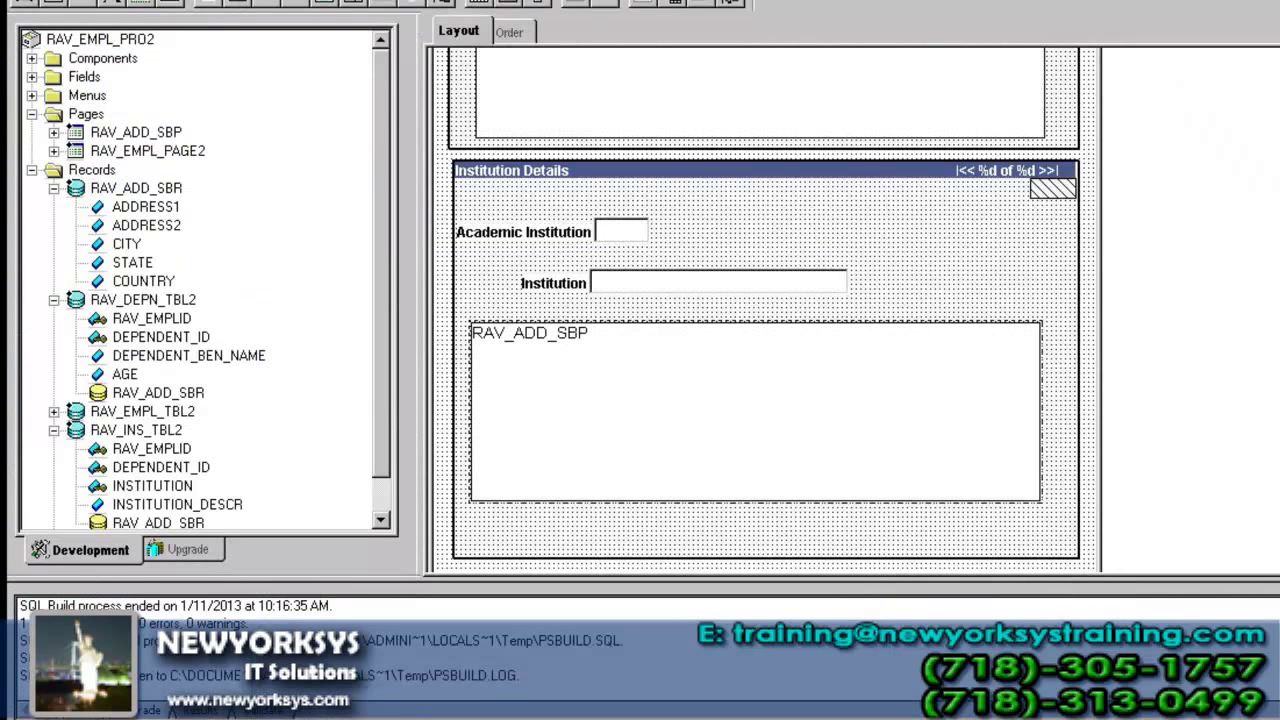
- Collapse the Pages and Records folders and close the page layout window
left_click(32, 114)
left_click(32, 133)
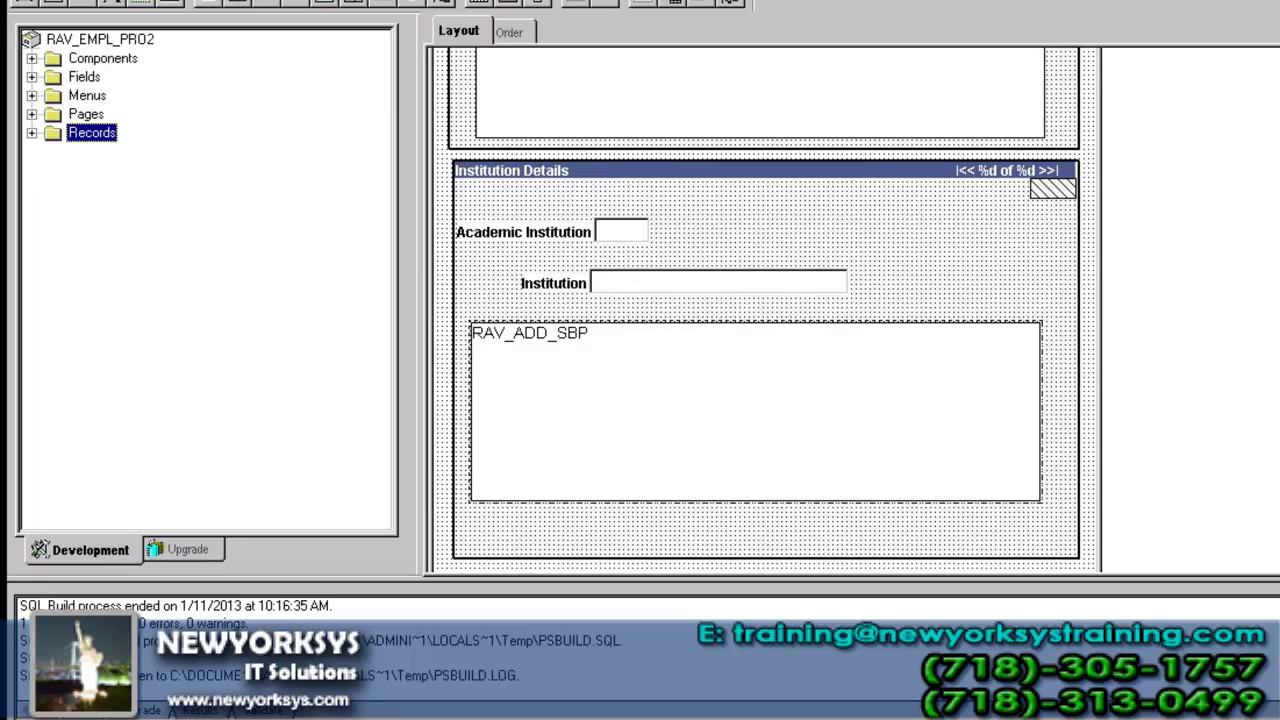
key("ctrl+F4")
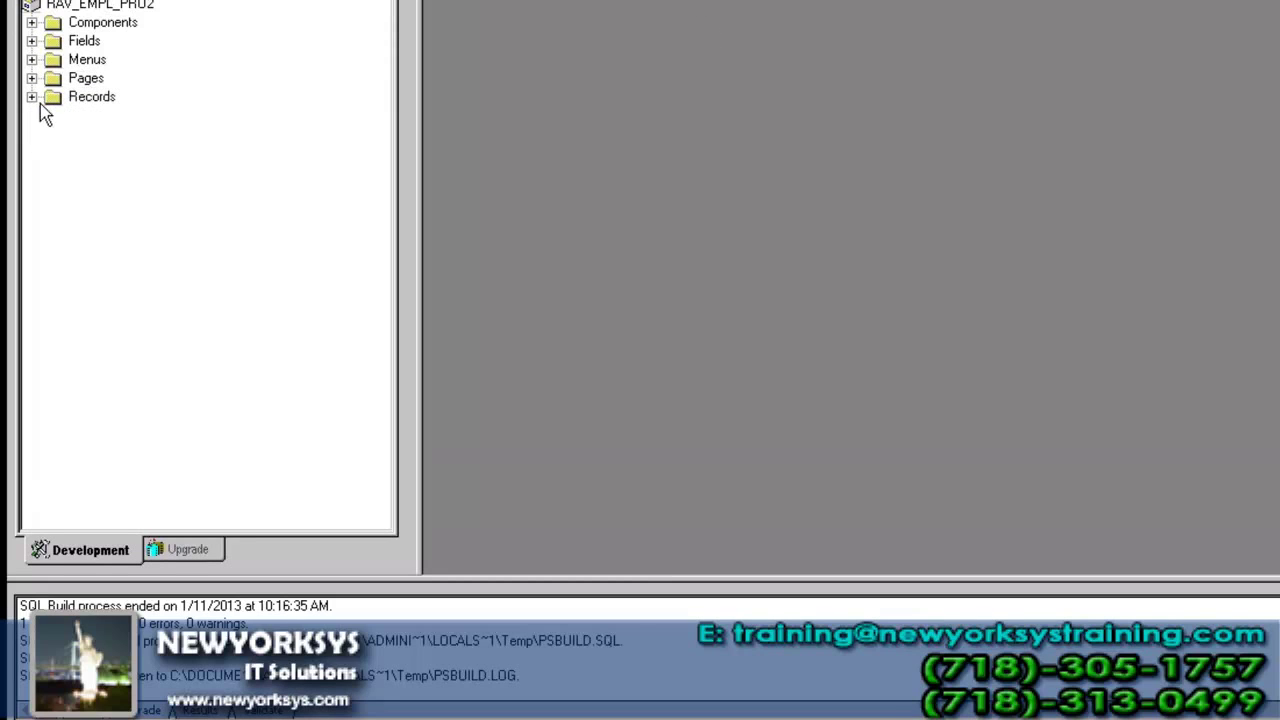
- Open the RAV_LOC_TBL record to review its five fields, then close it without saving
left_click(33, 97)
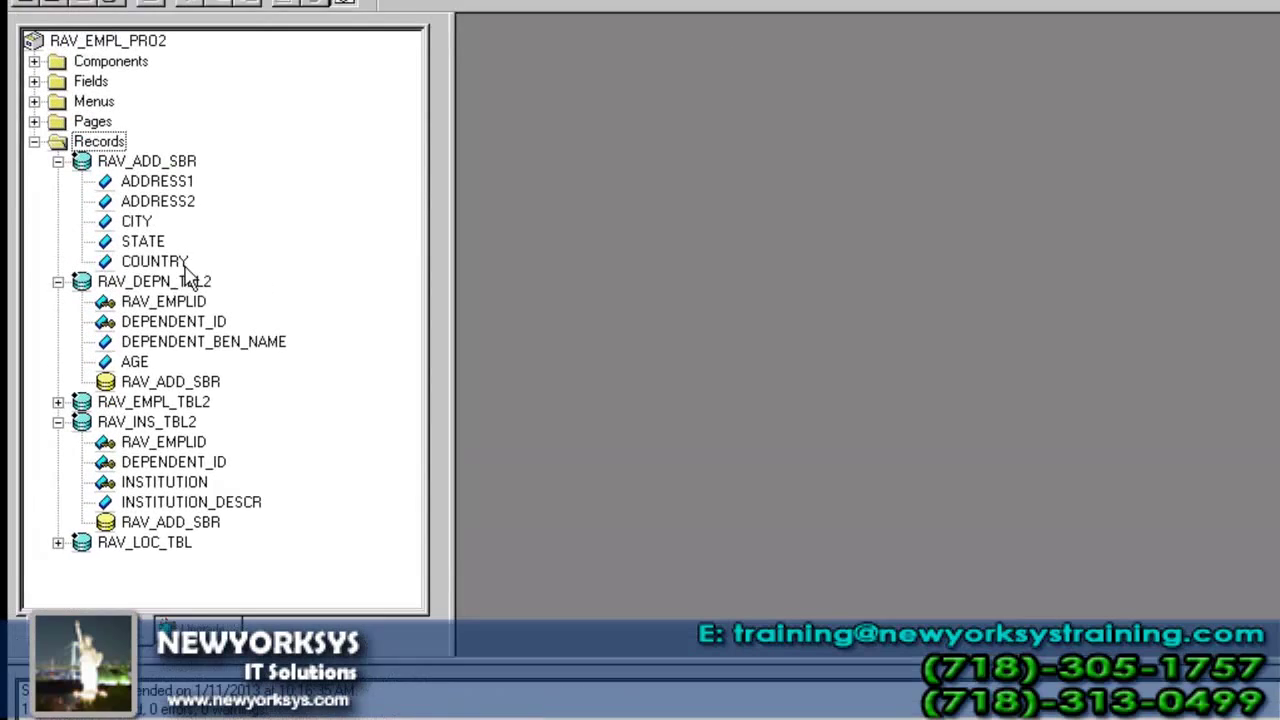
double_click(170, 599)
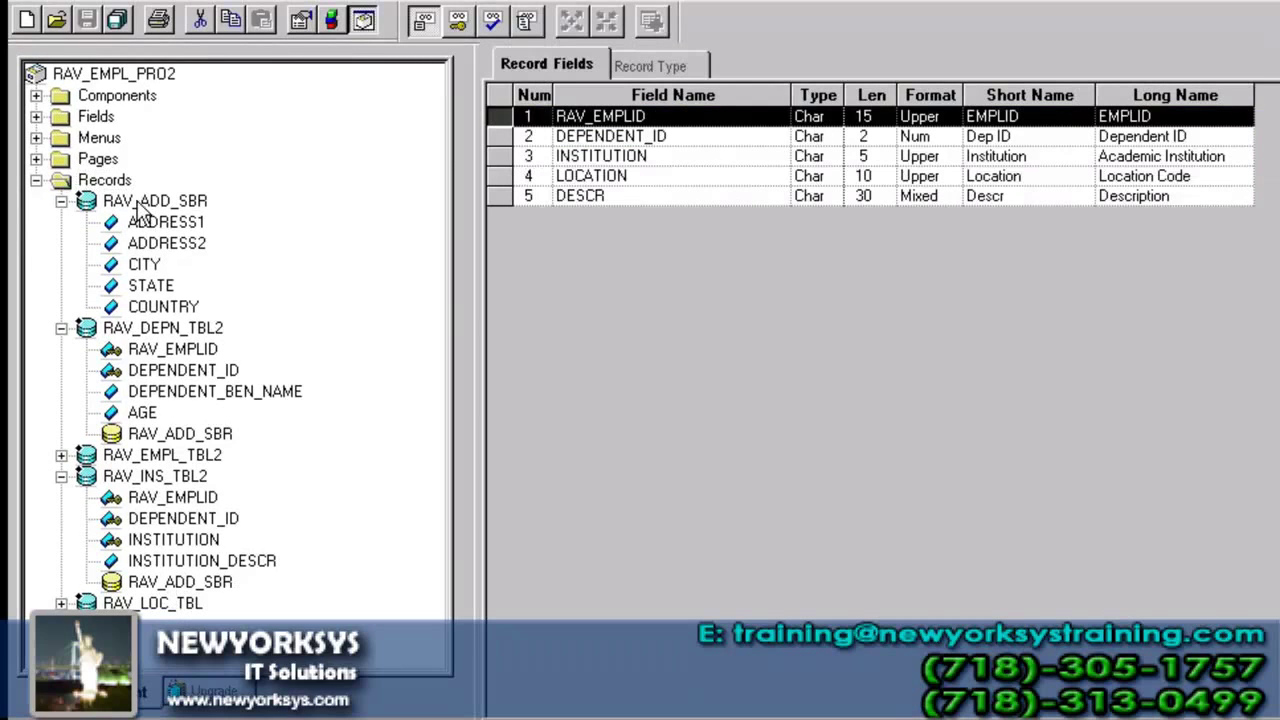
left_click(61, 201)
left_click(724, 253)
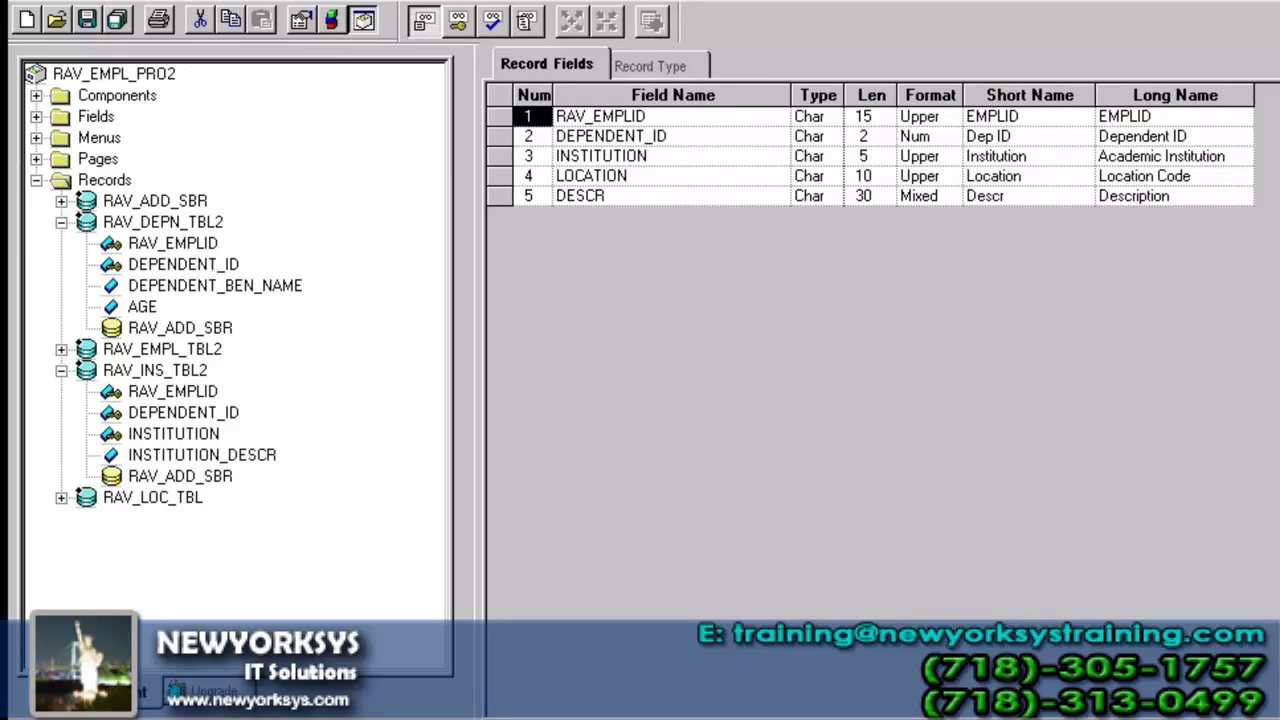
key("ctrl+F4")
left_click(866, 518)
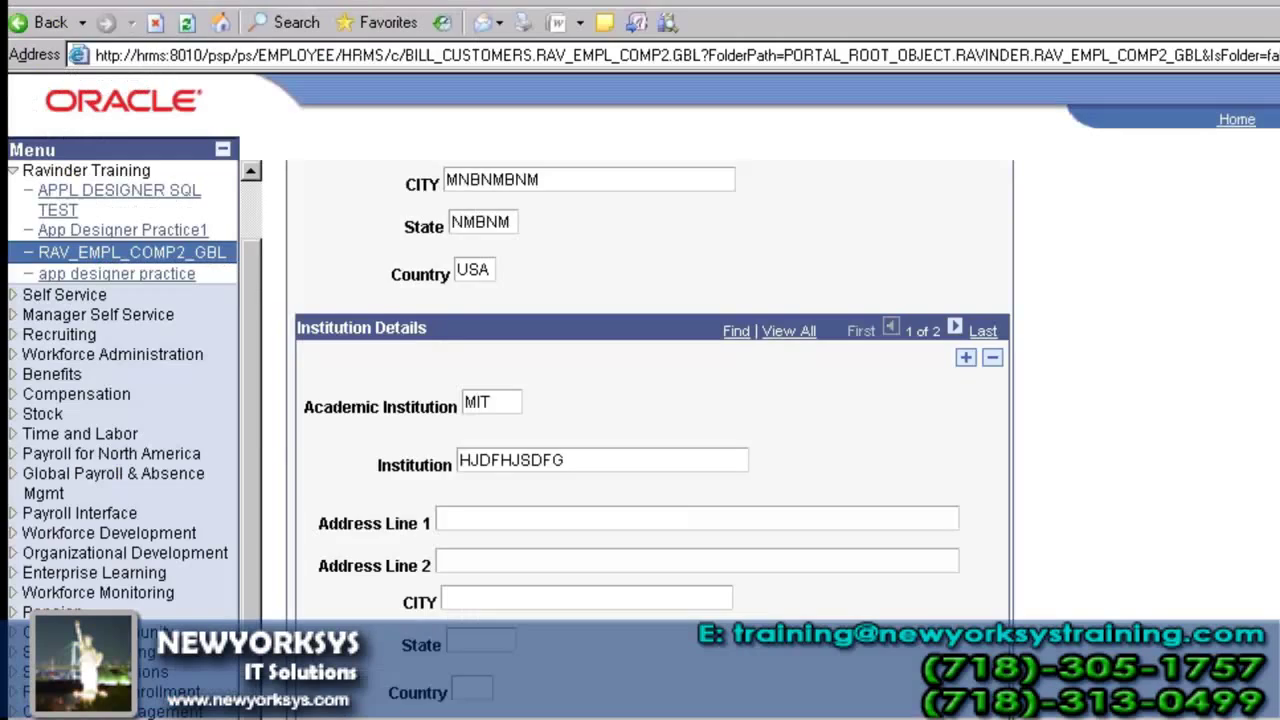
scroll(837, 503, "down", 5)
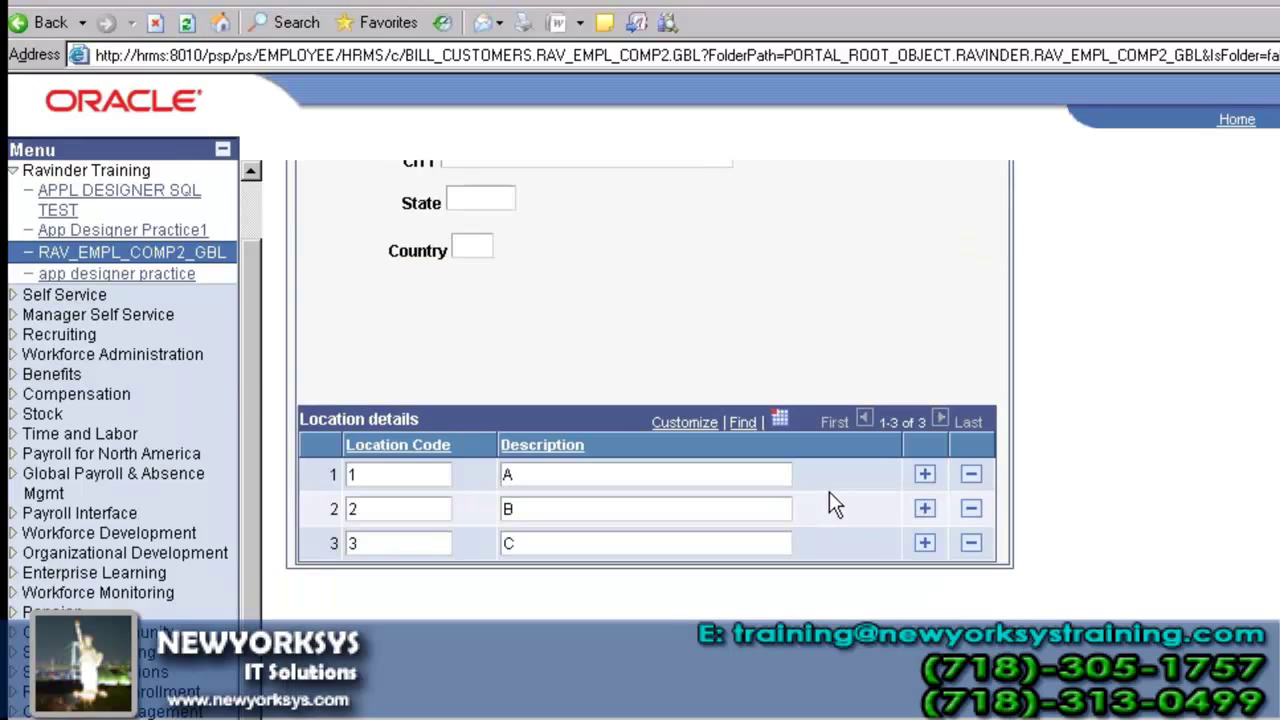
scroll(912, 440, "up", 2)
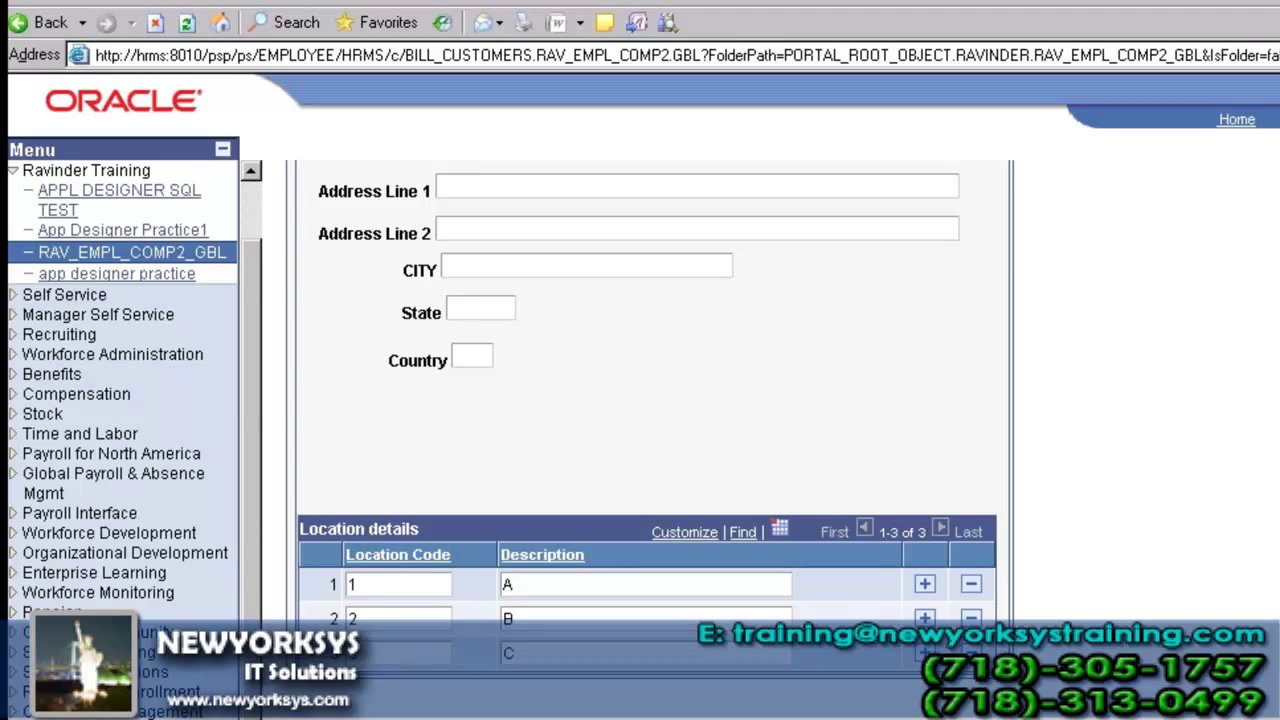
left_click(390, 716)
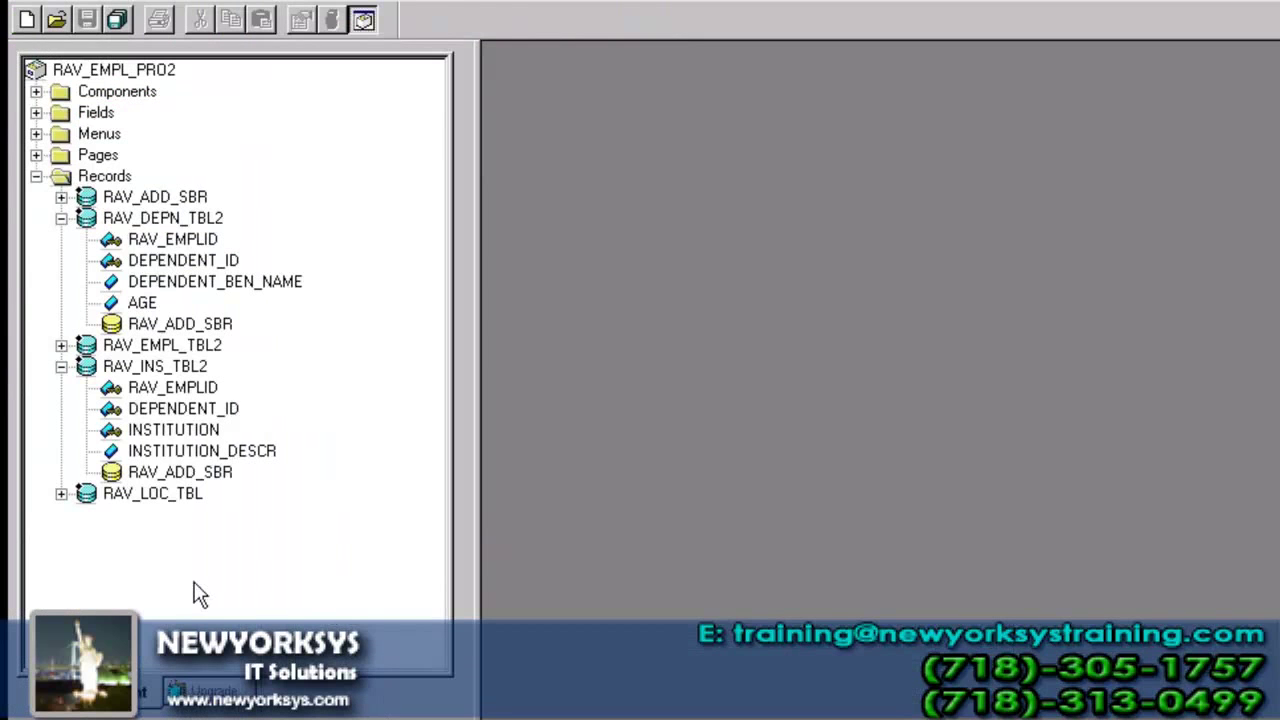
- Insert subrecord RAV_ADD_SBR into record RAV_LOC_TBL and move it to the last row
double_click(166, 503)
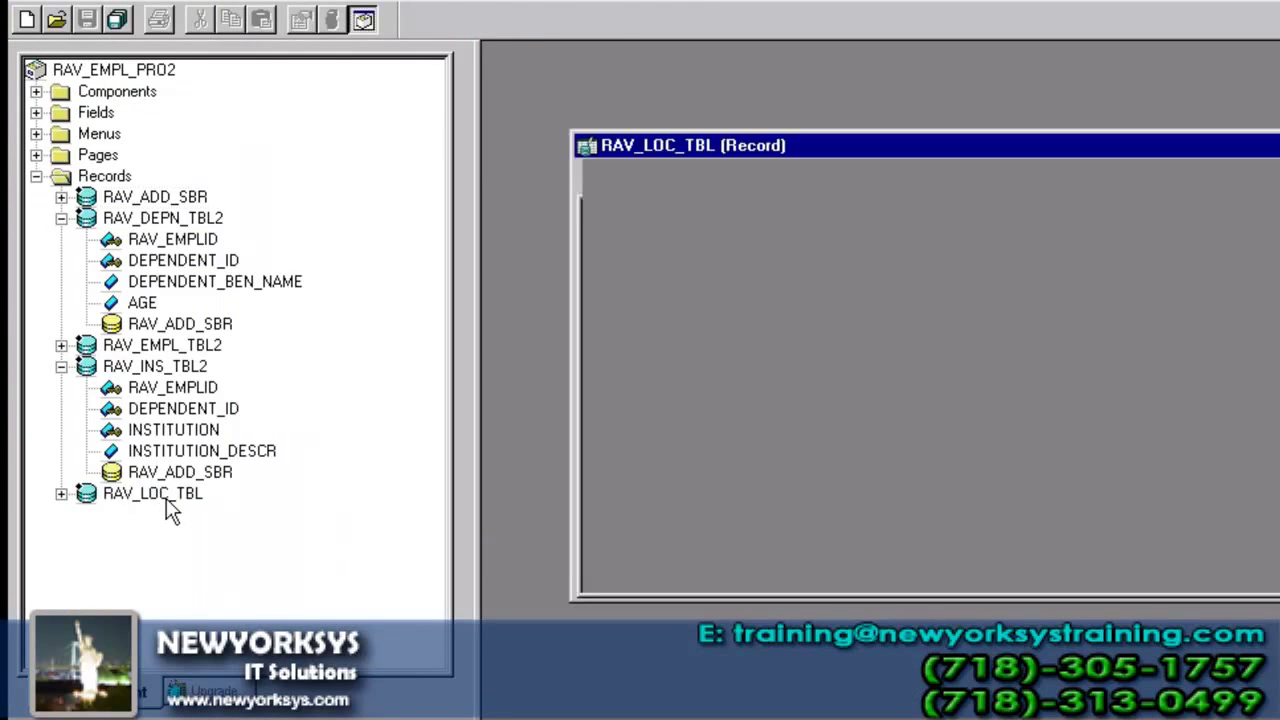
double_click(1177, 150)
left_click(176, 2)
left_click(205, 36)
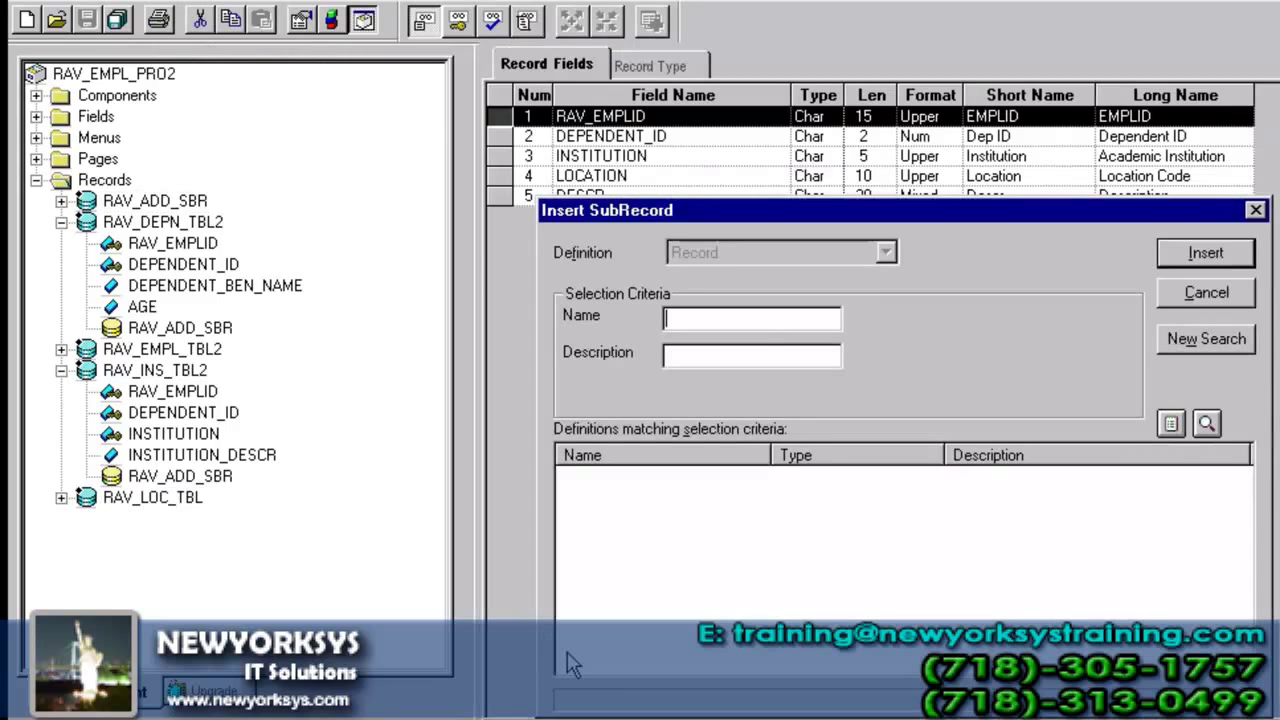
type("RAV_ADD_SBR")
key("Return")
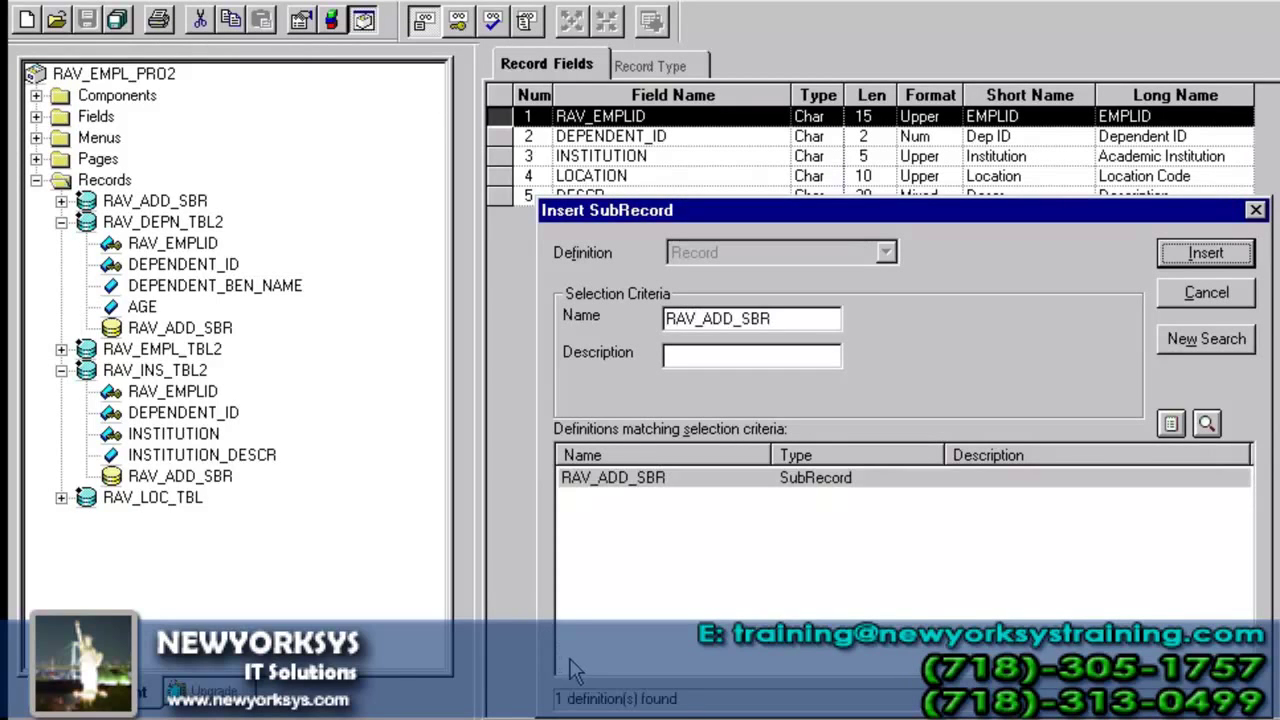
double_click(986, 478)
left_click(1207, 292)
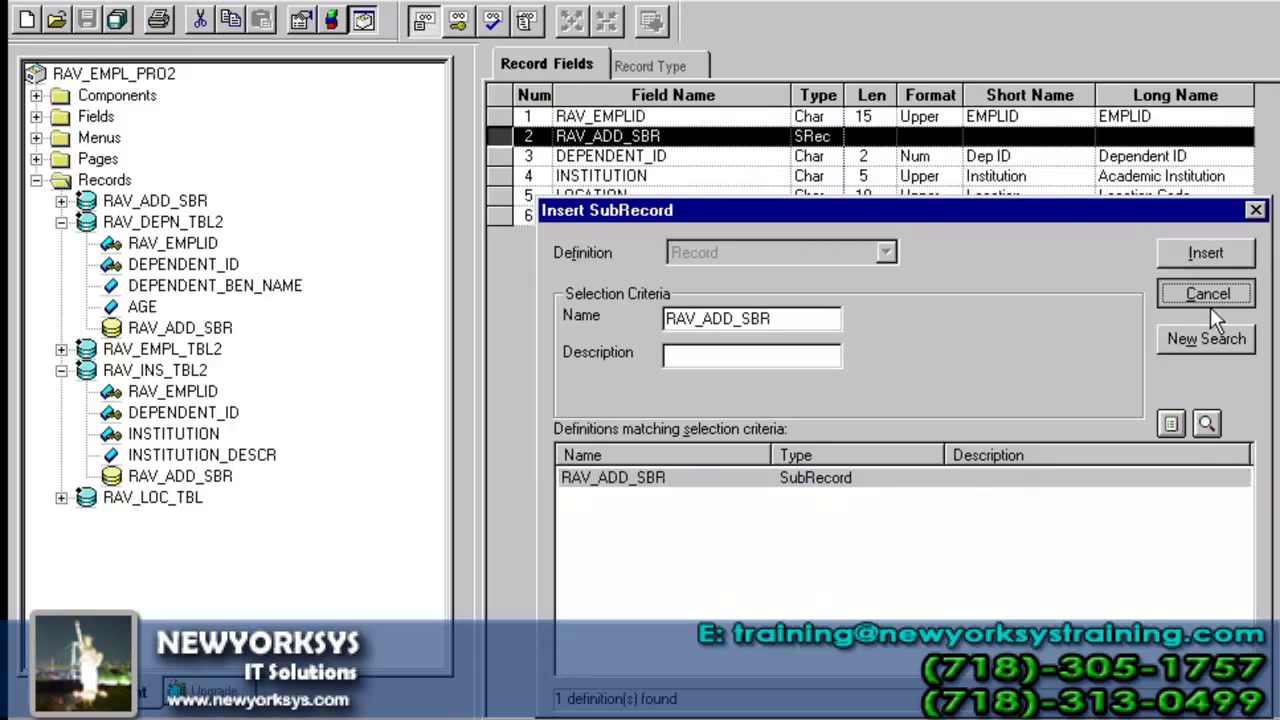
left_click_drag(507, 135, 514, 229)
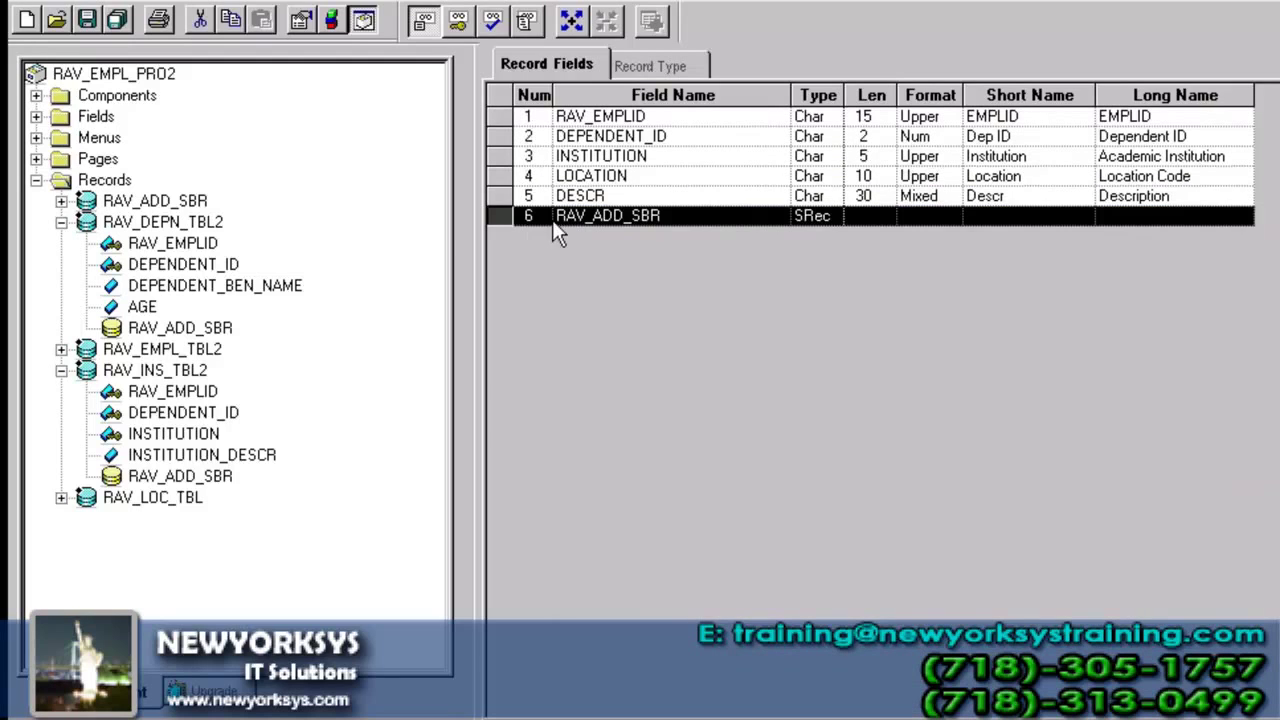
- Save RAV_LOC_TBL, build it with Alter Tables, confirm, and close the record
left_click(86, 22)
left_click(333, 22)
left_click(969, 511)
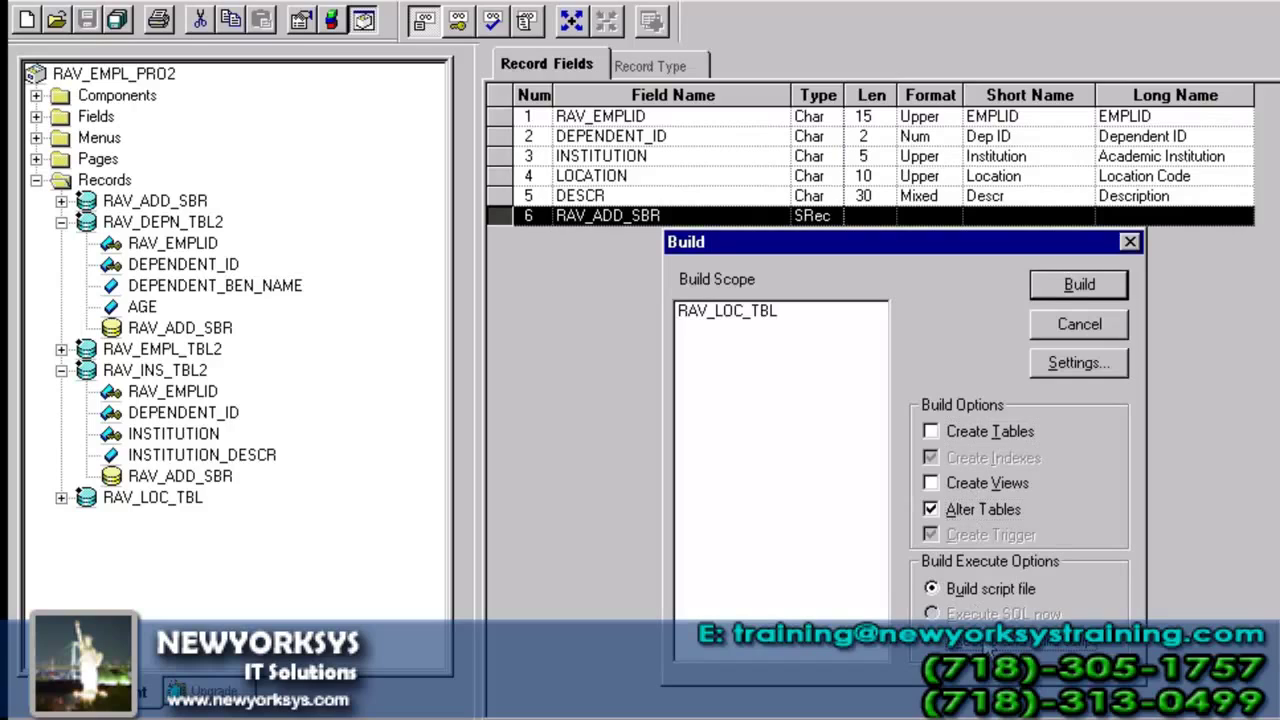
left_click(1070, 285)
left_click(818, 514)
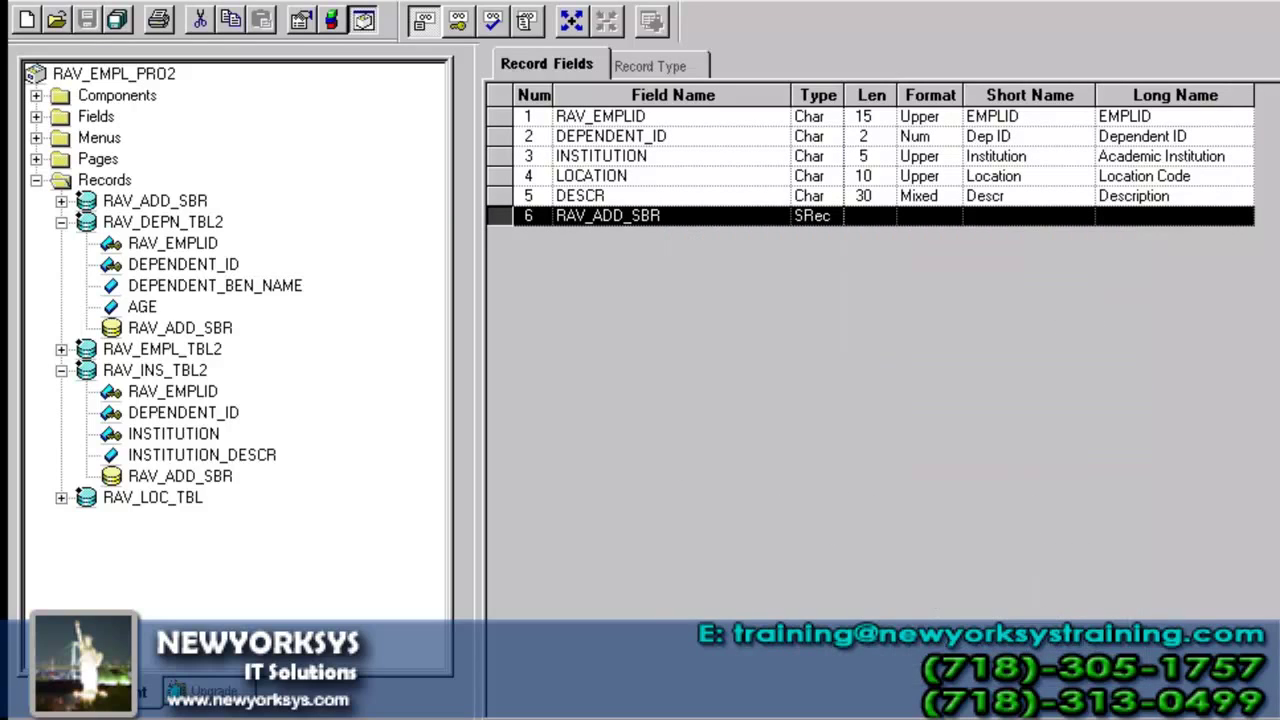
key("ctrl+F4")
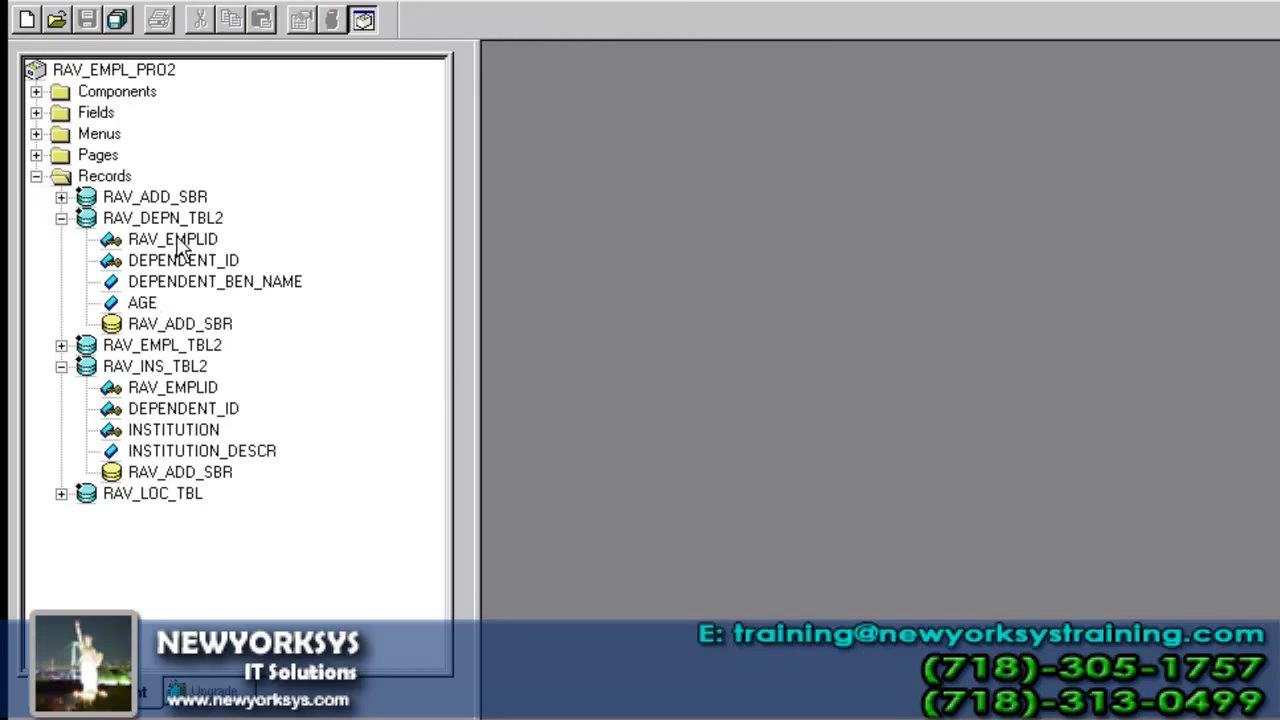
- Open page RAV_EMPL_PAGE2 in an enlarged layout window
left_click(36, 155)
double_click(195, 199)
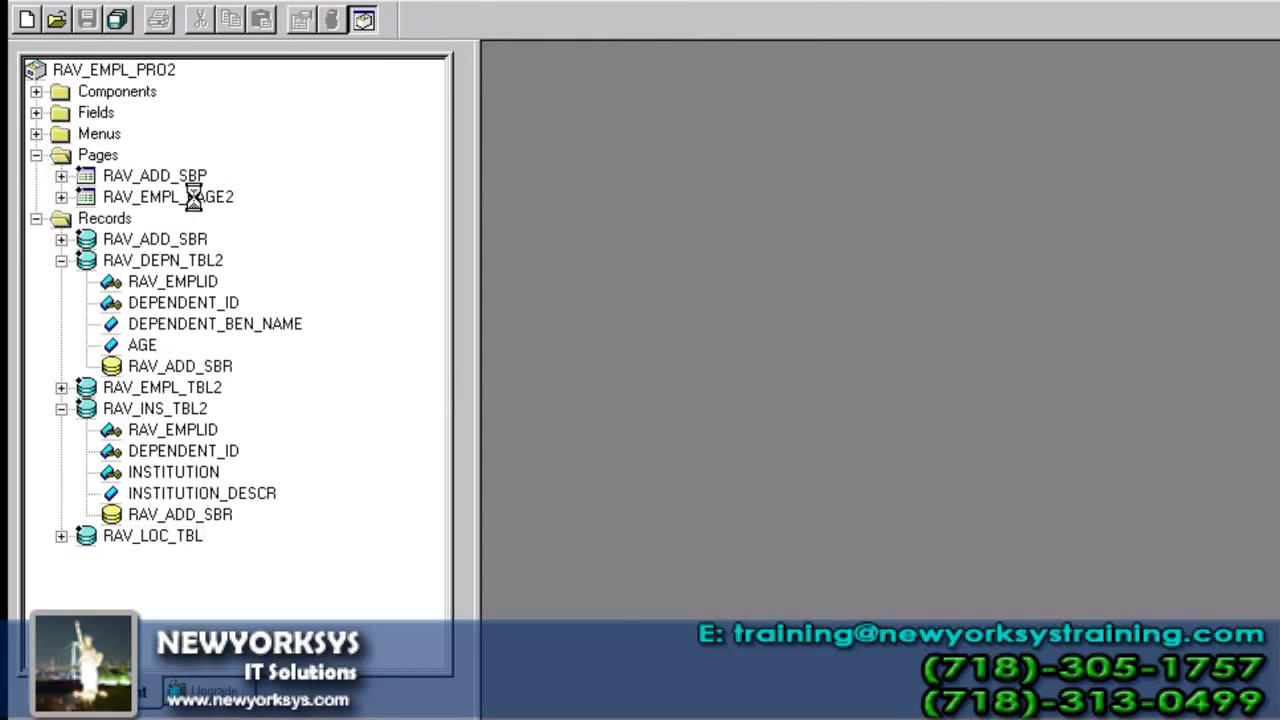
double_click(834, 215)
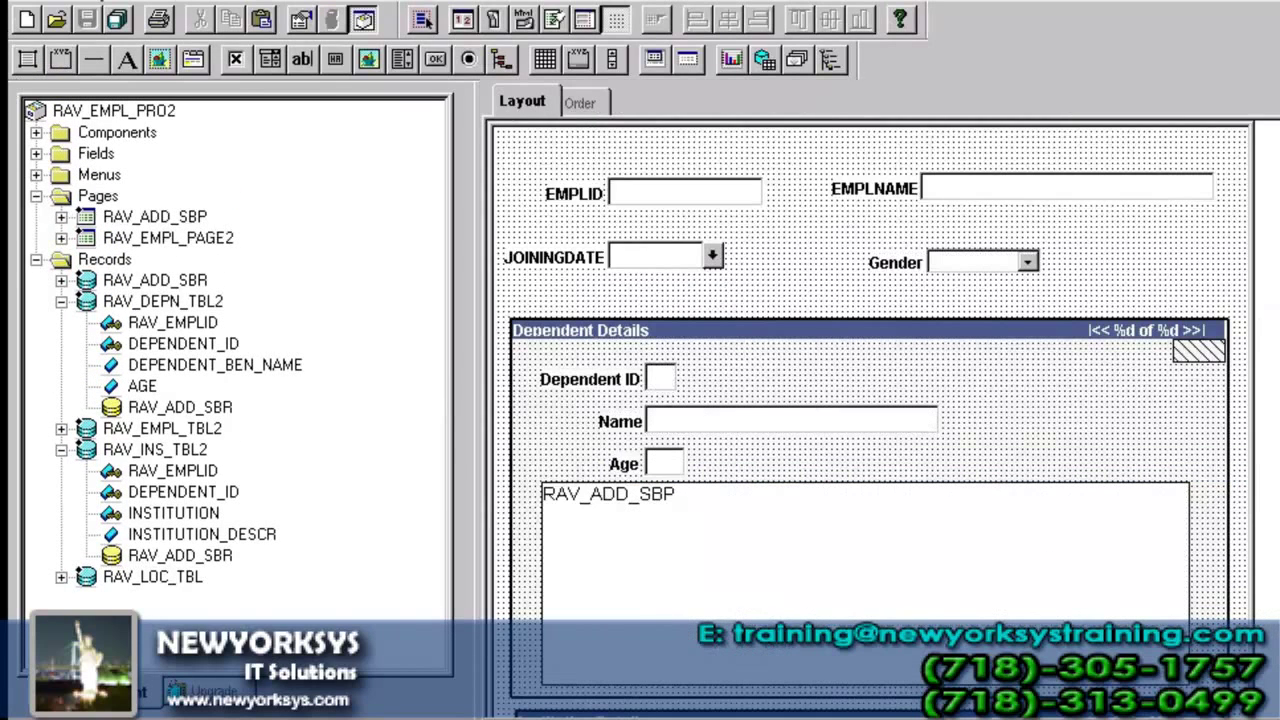
left_click(192, 3)
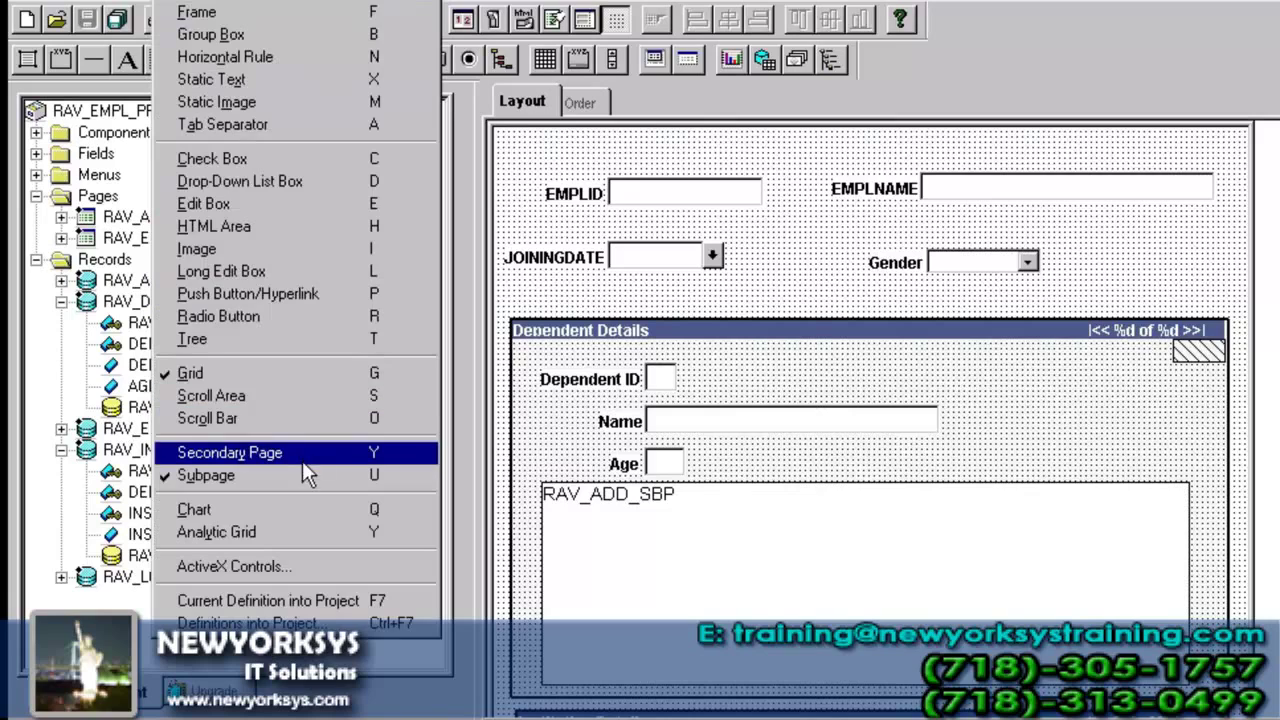
left_click(301, 477)
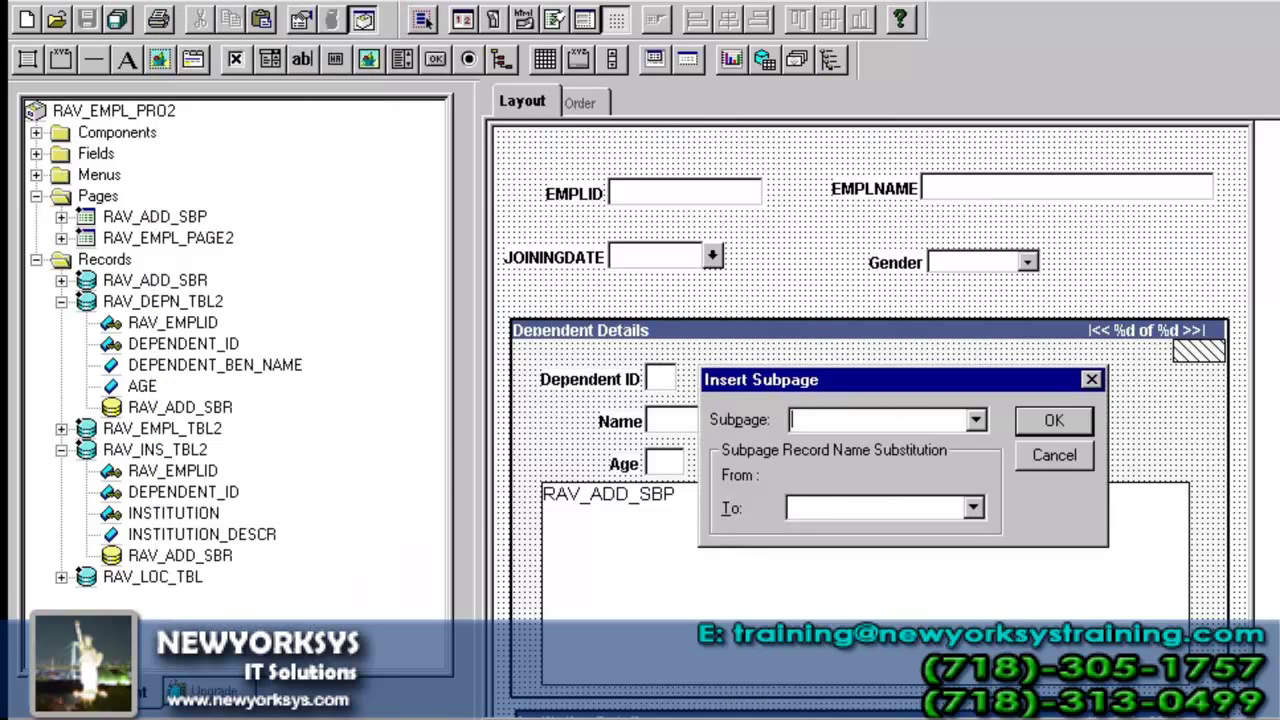
left_click(1058, 456)
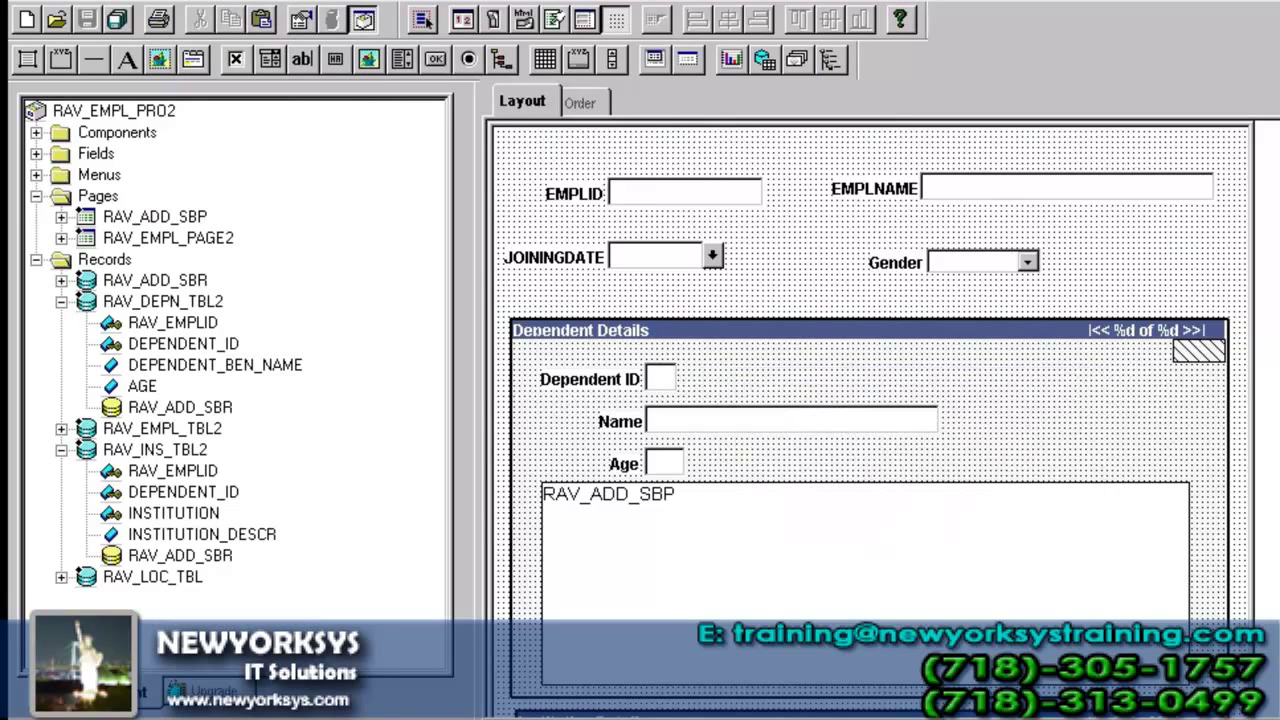
scroll(870, 400, "down", 6)
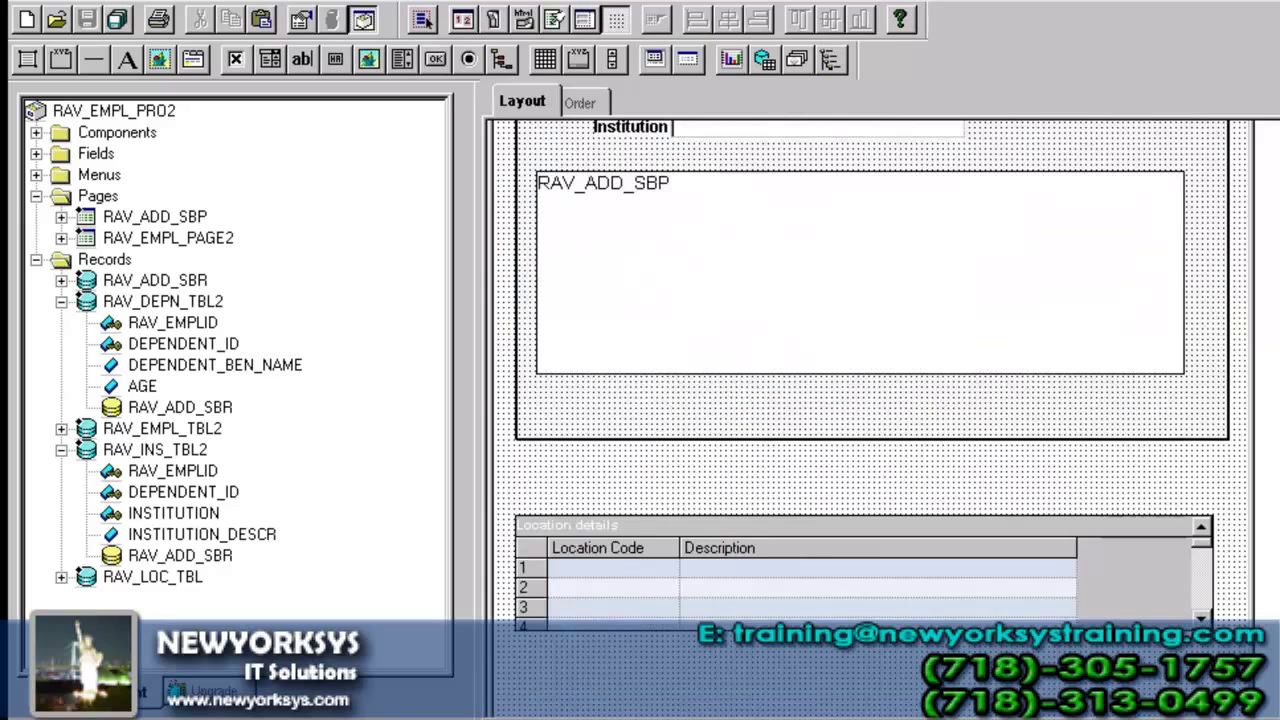
scroll(870, 400, "up", 6)
scroll(870, 400, "up", 1)
- Insert subpage RAV_ADD_SBP with RAV_ADD_SBR substituted by RAV_LOC_TBL
left_click(170, 0)
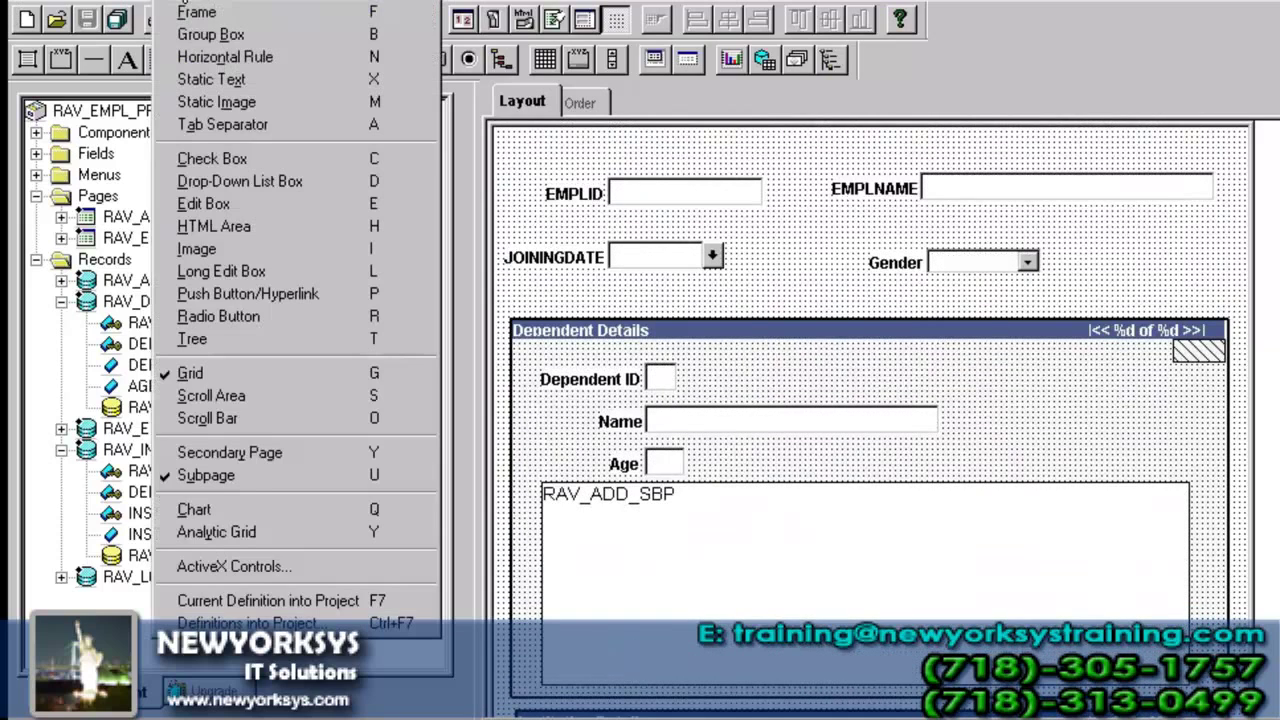
left_click(266, 476)
type("RAV_ADD_")
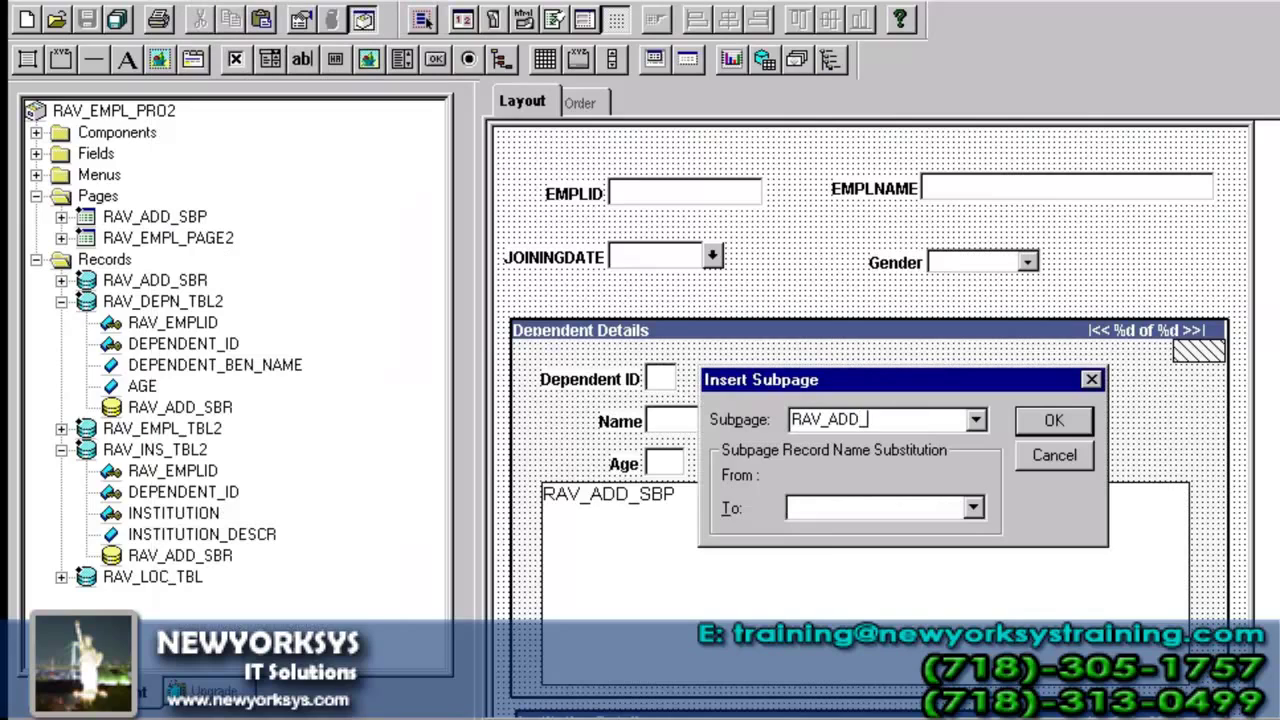
type("SBP")
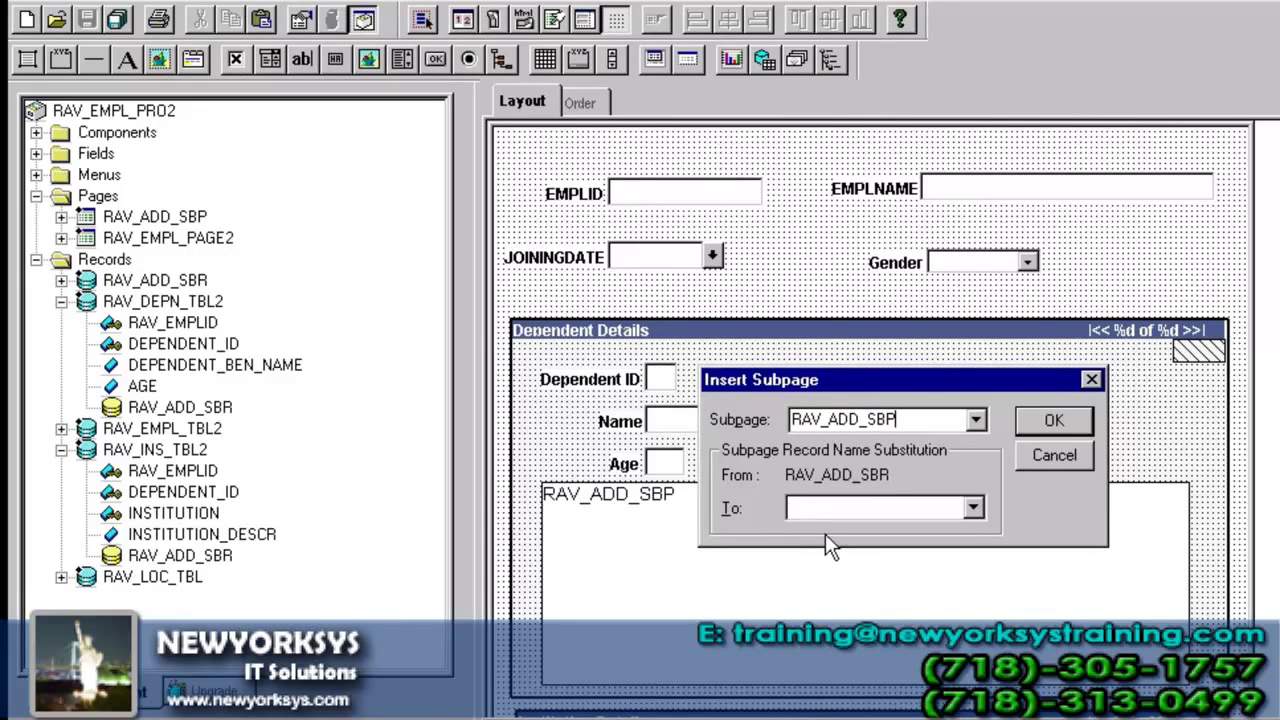
left_click(886, 508)
type("RAV_LOC_TBL")
key("Return")
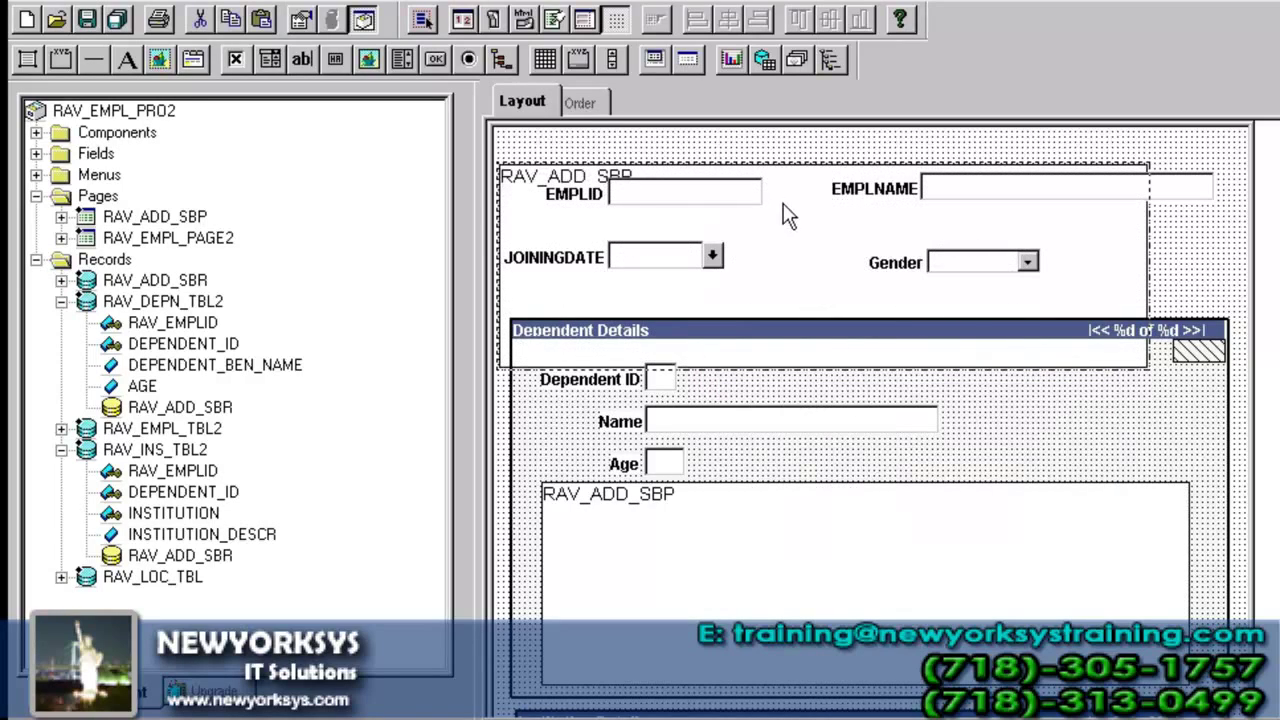
- Drag the new RAV_ADD_SBP subpage into the Location details grid after Description, then check the page's field order
left_click_drag(823, 286, 814, 590)
scroll(814, 586, "down", 2)
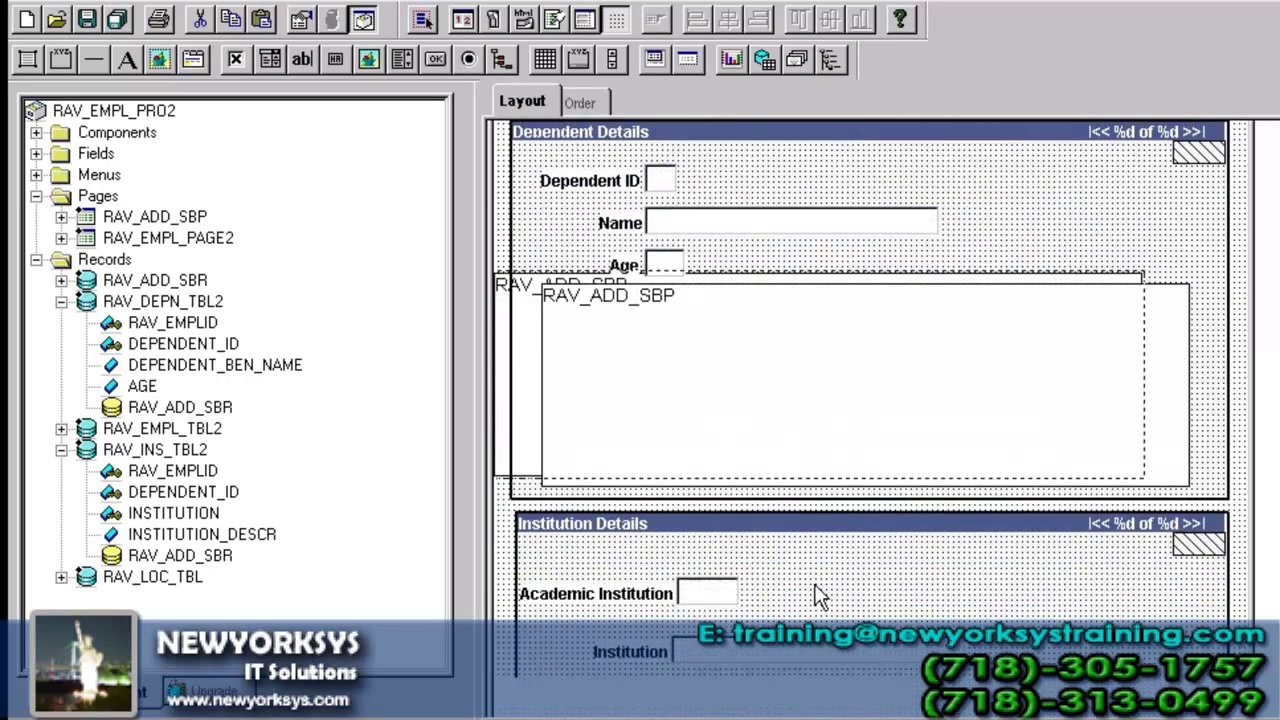
left_click_drag(508, 286, 1112, 710)
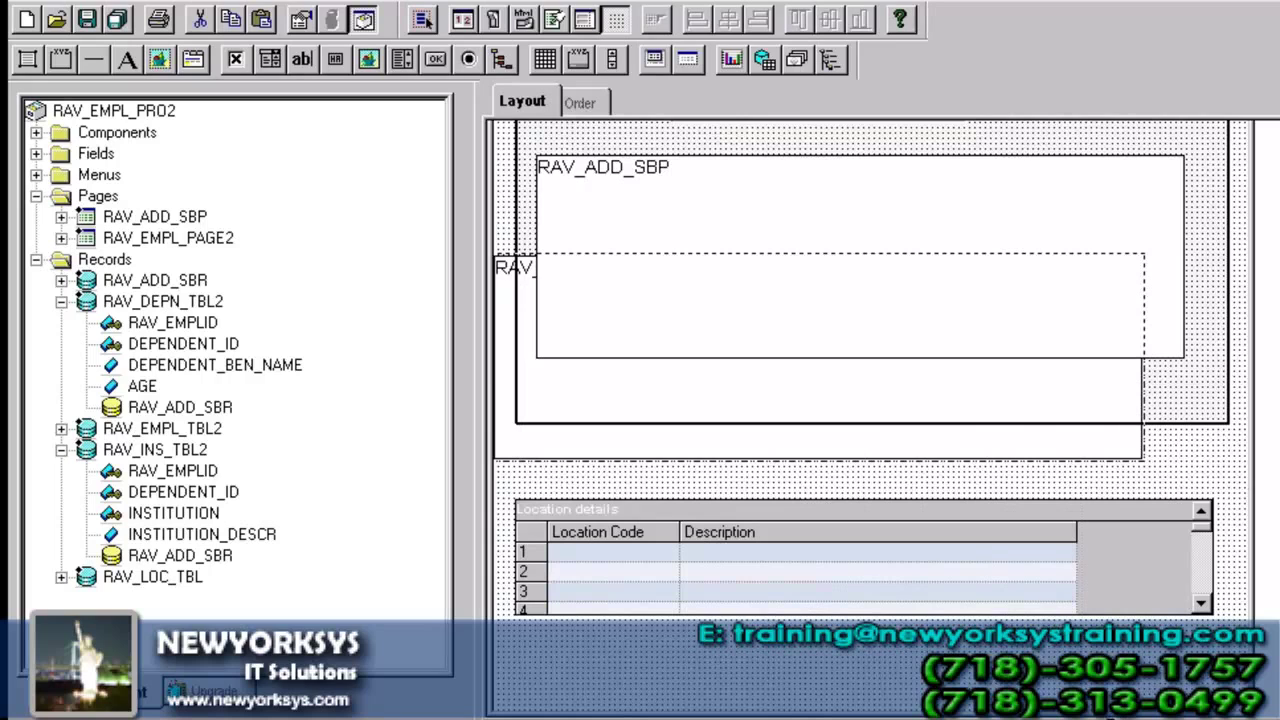
left_click_drag(522, 445, 1116, 703)
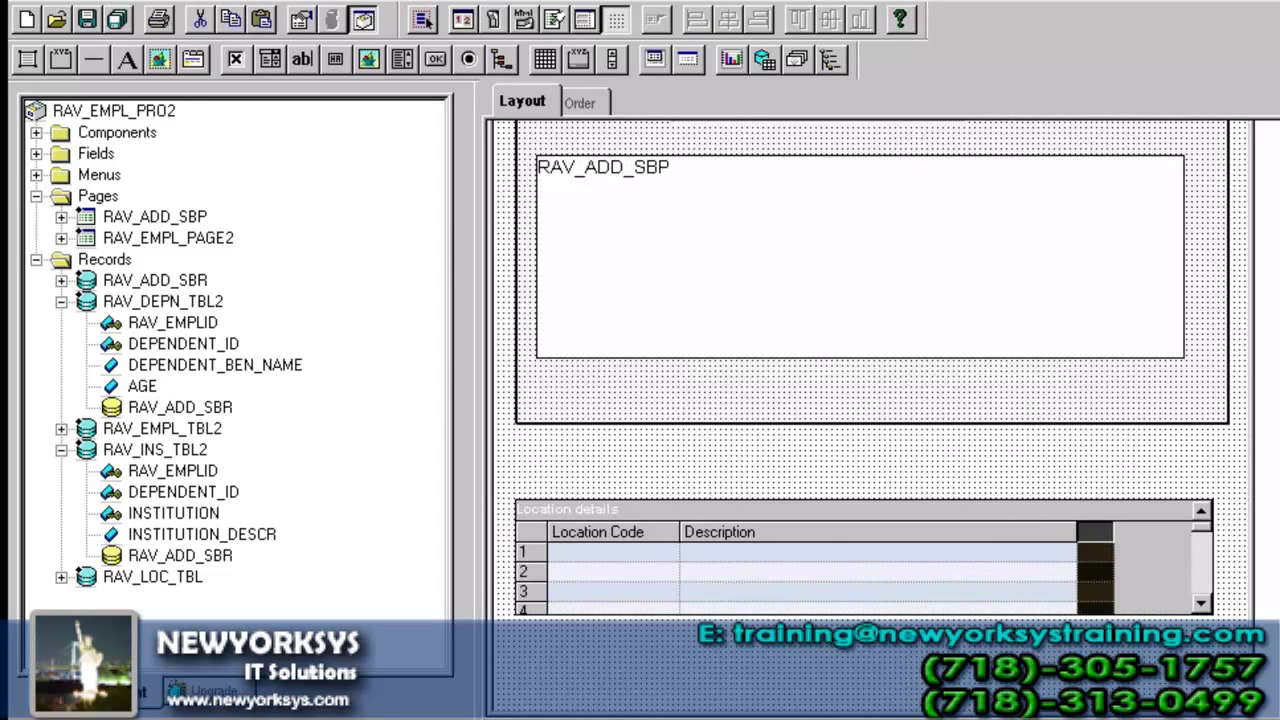
left_click(948, 292)
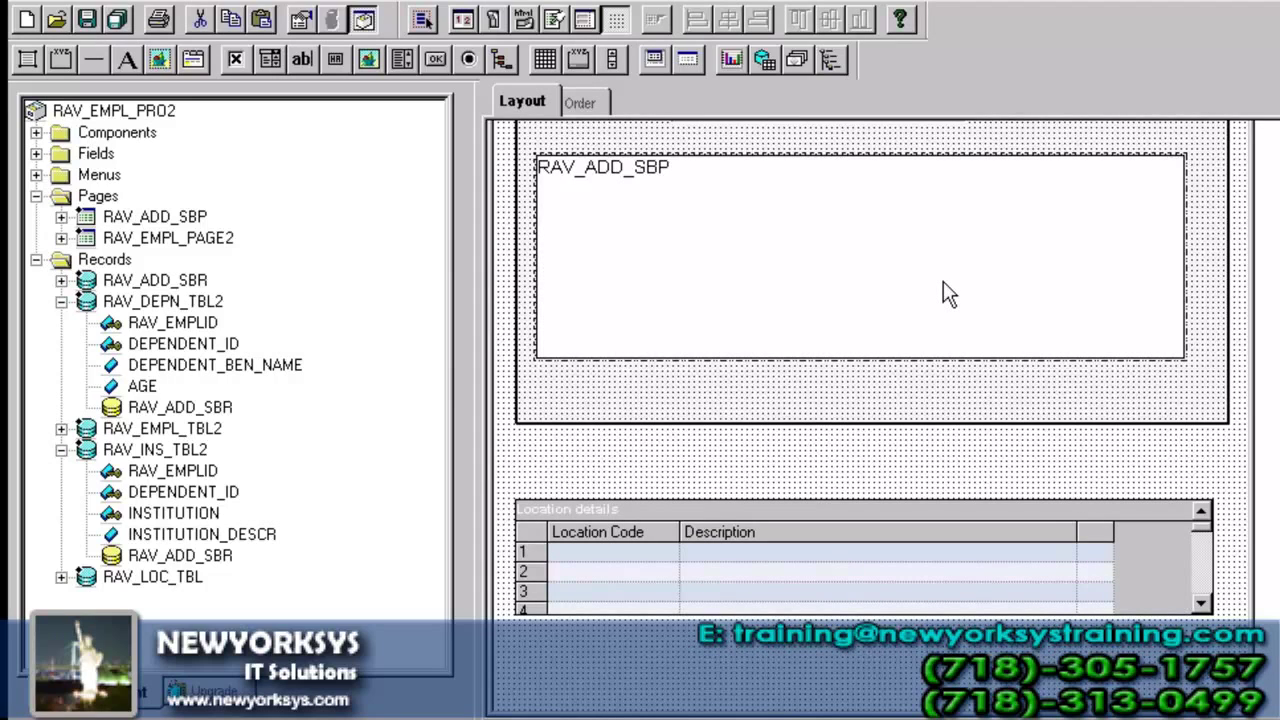
left_click(1086, 530)
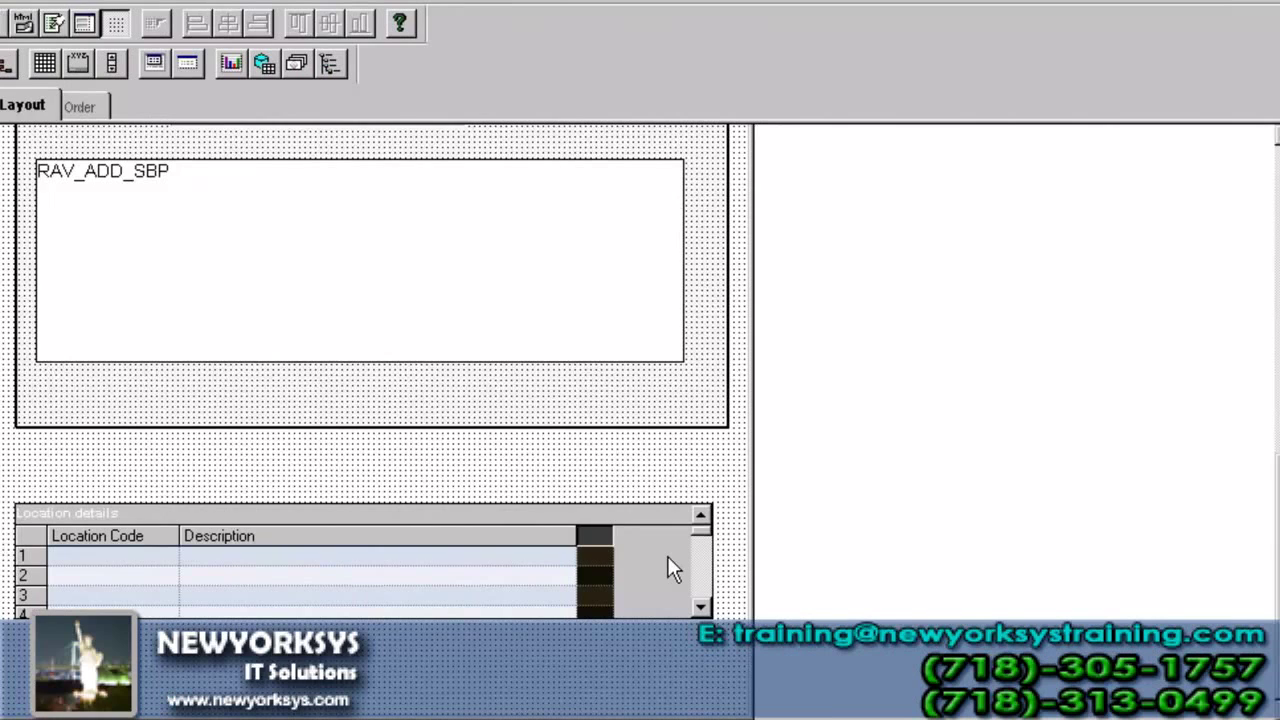
left_click(80, 104)
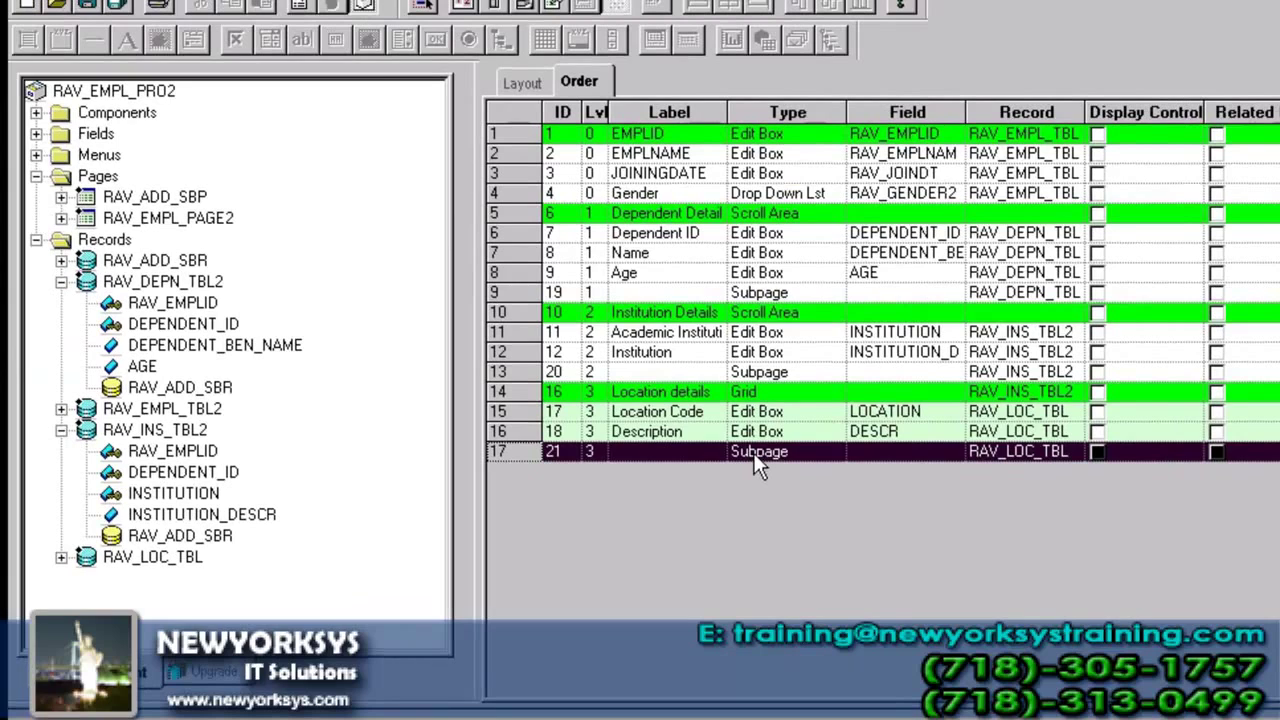
left_click(521, 81)
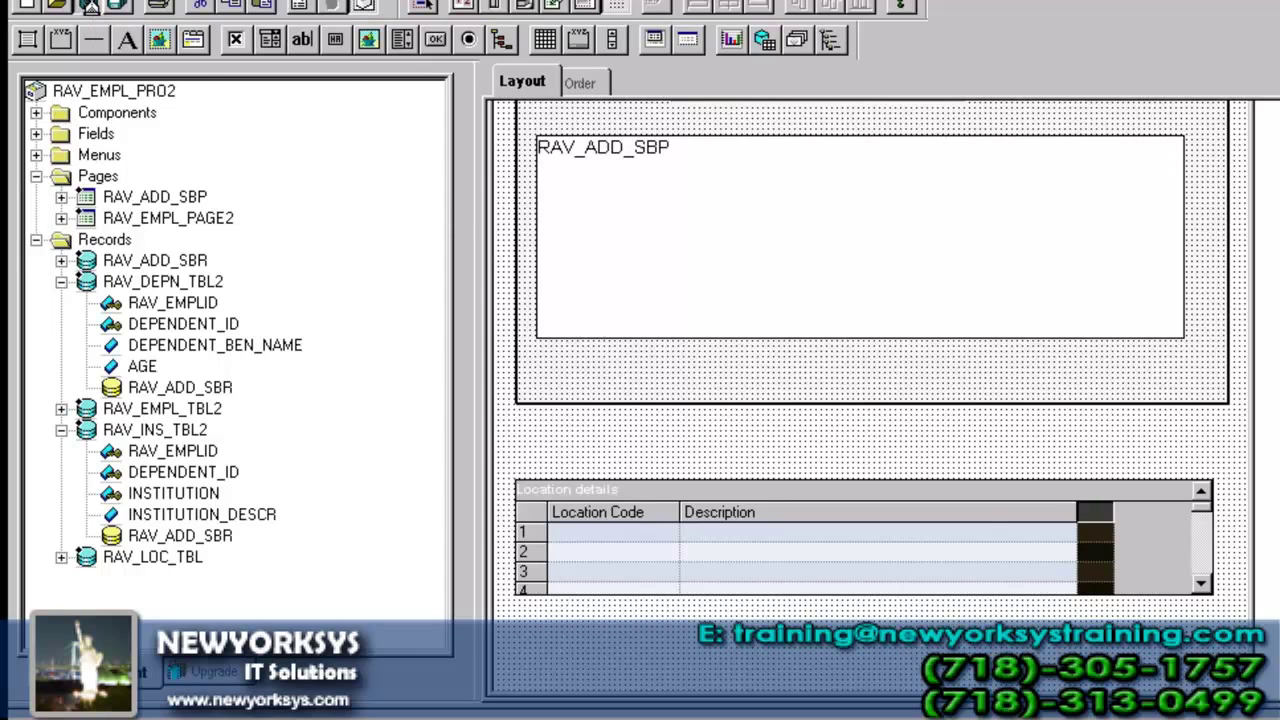
- Save the project and open the first employee record of RAV_EMPL_COMP2_GBL in the browser
left_click(92, 8)
key("alt+Tab")
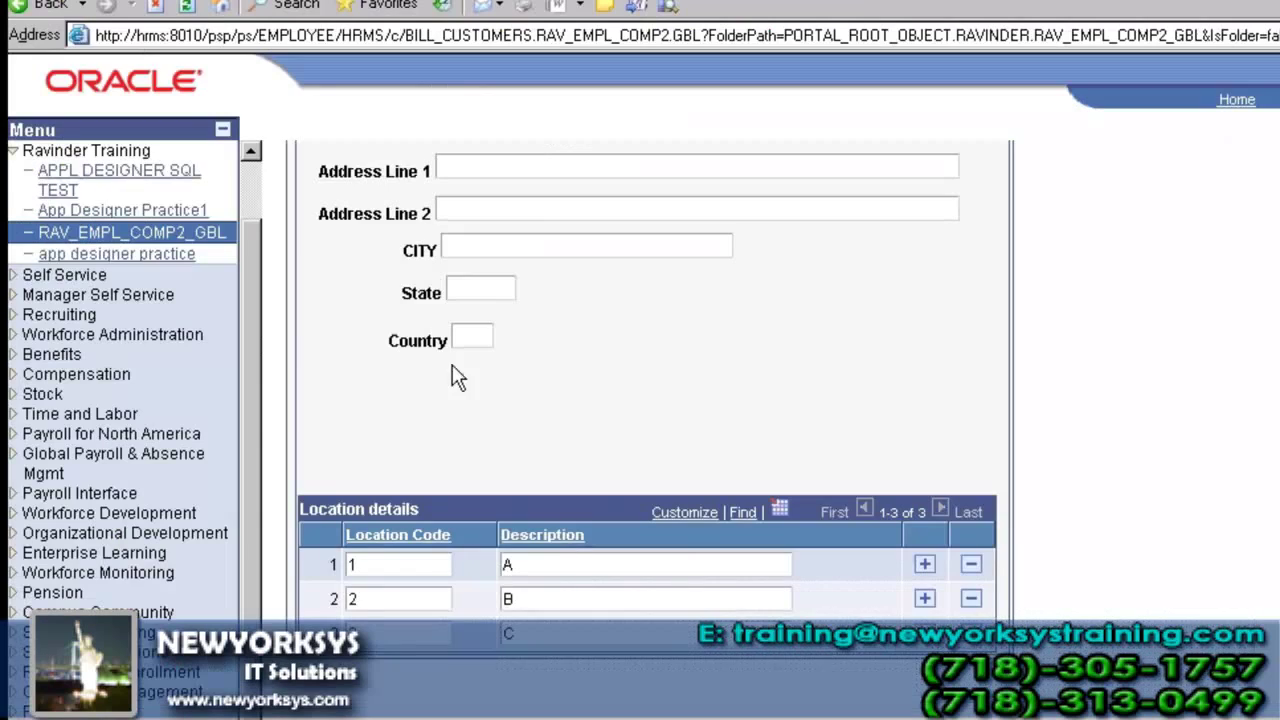
left_click(115, 235)
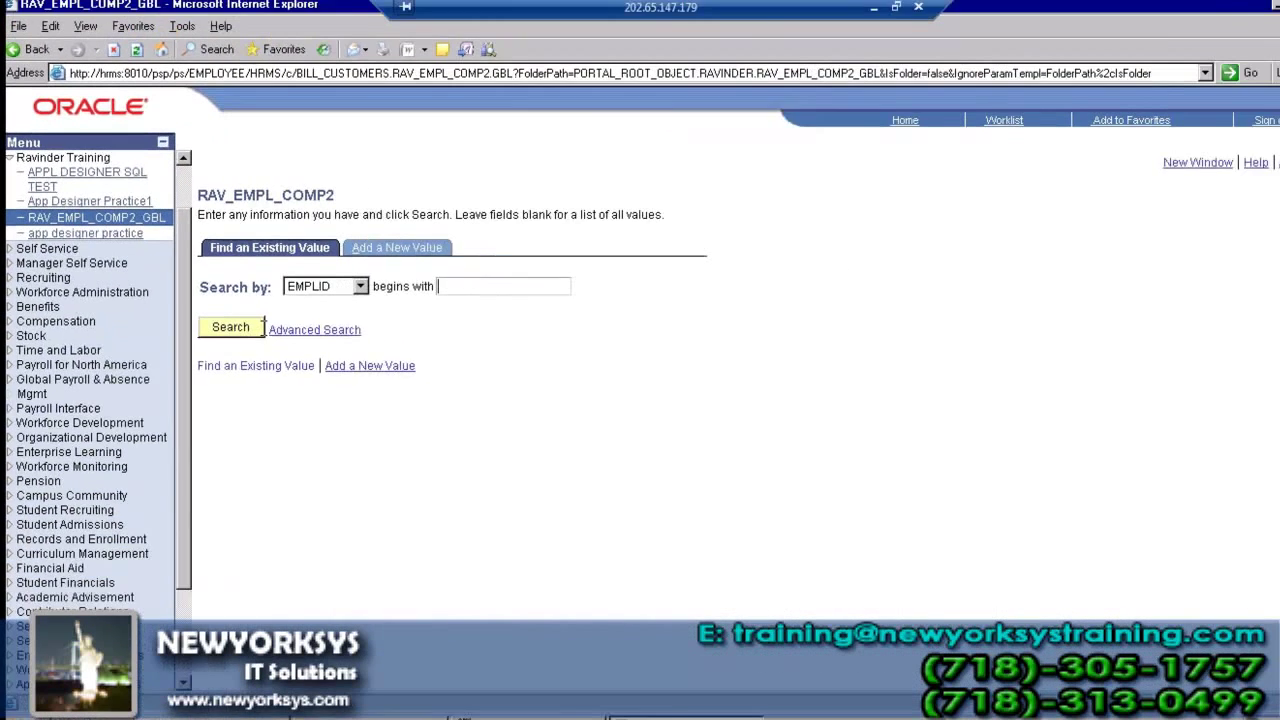
left_click(300, 375)
left_click(196, 414)
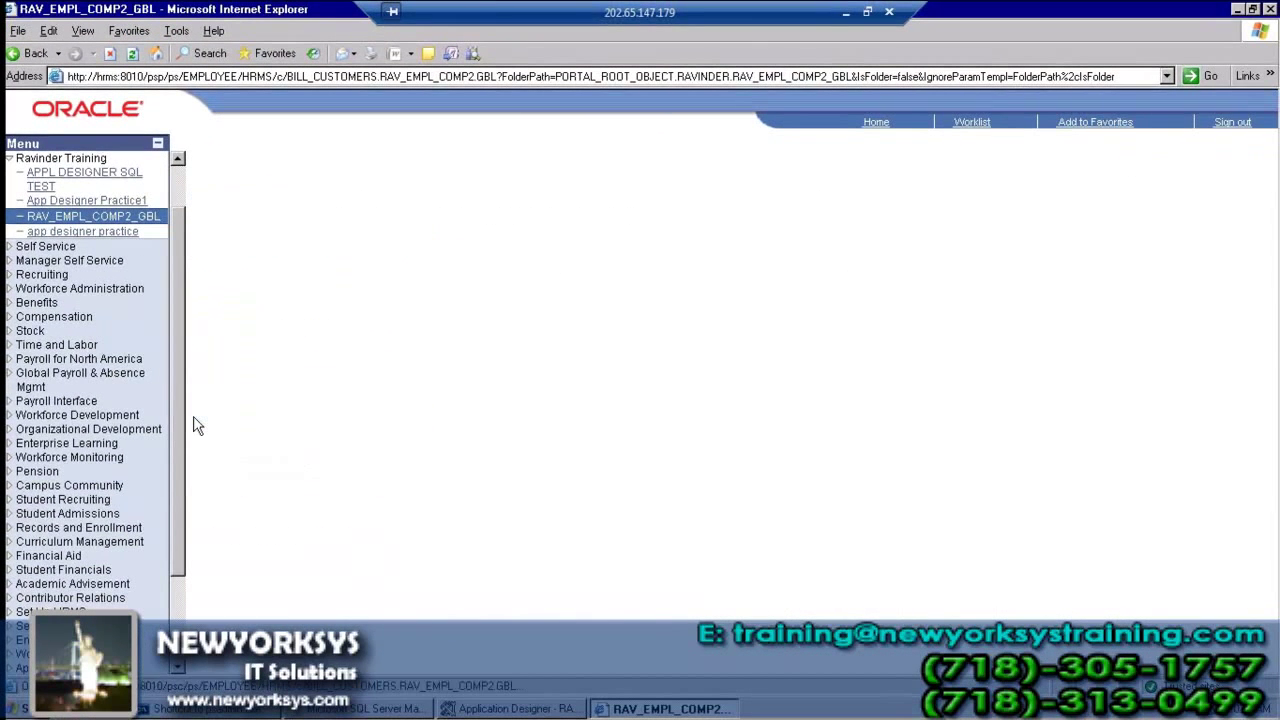
- Scroll down to the Location details grid and review its empty Address Line 1 and 2 columns
scroll(196, 423, "down", 1)
scroll(196, 423, "down", 3)
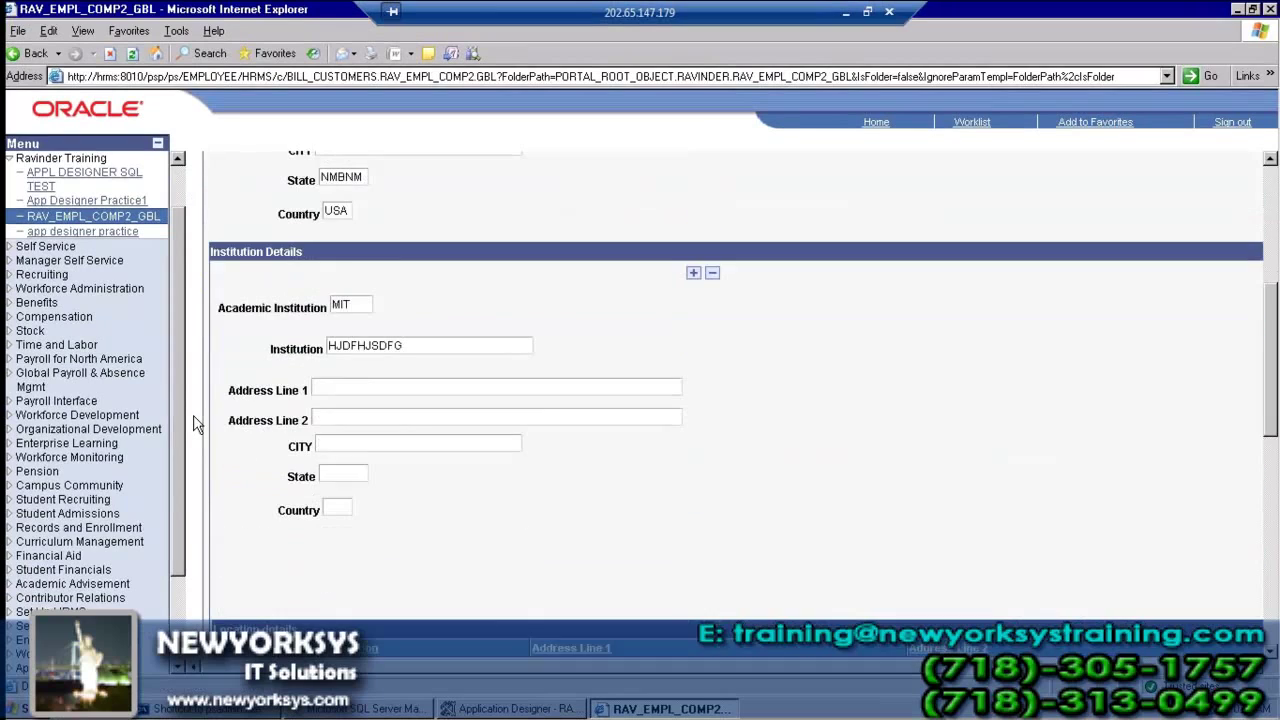
scroll(196, 423, "down", 1)
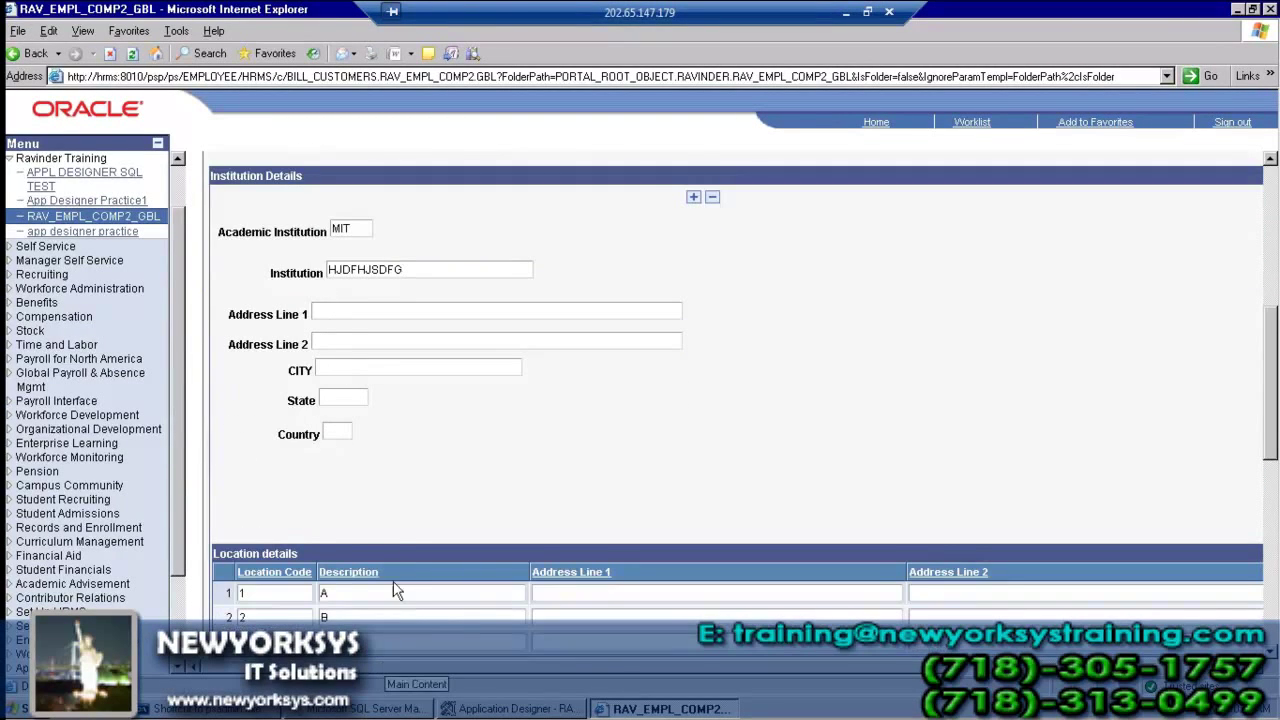
scroll(430, 630, "down", 2)
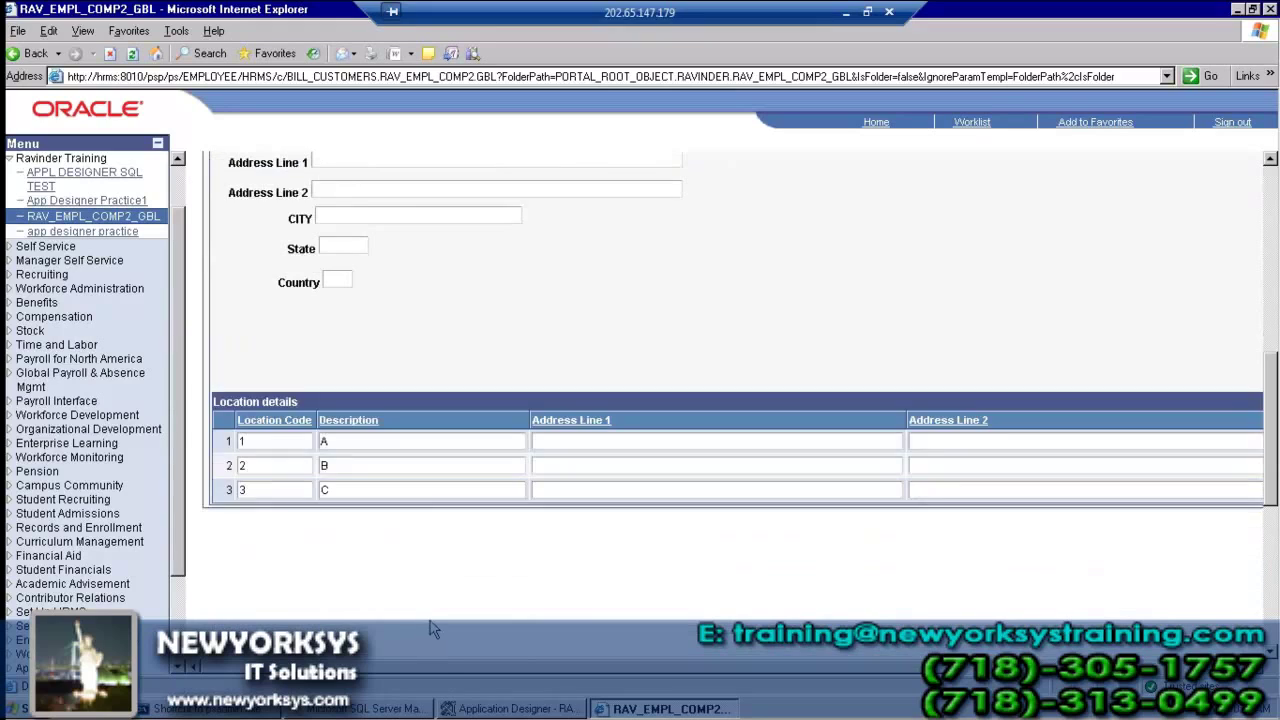
left_click_drag(443, 670, 362, 700)
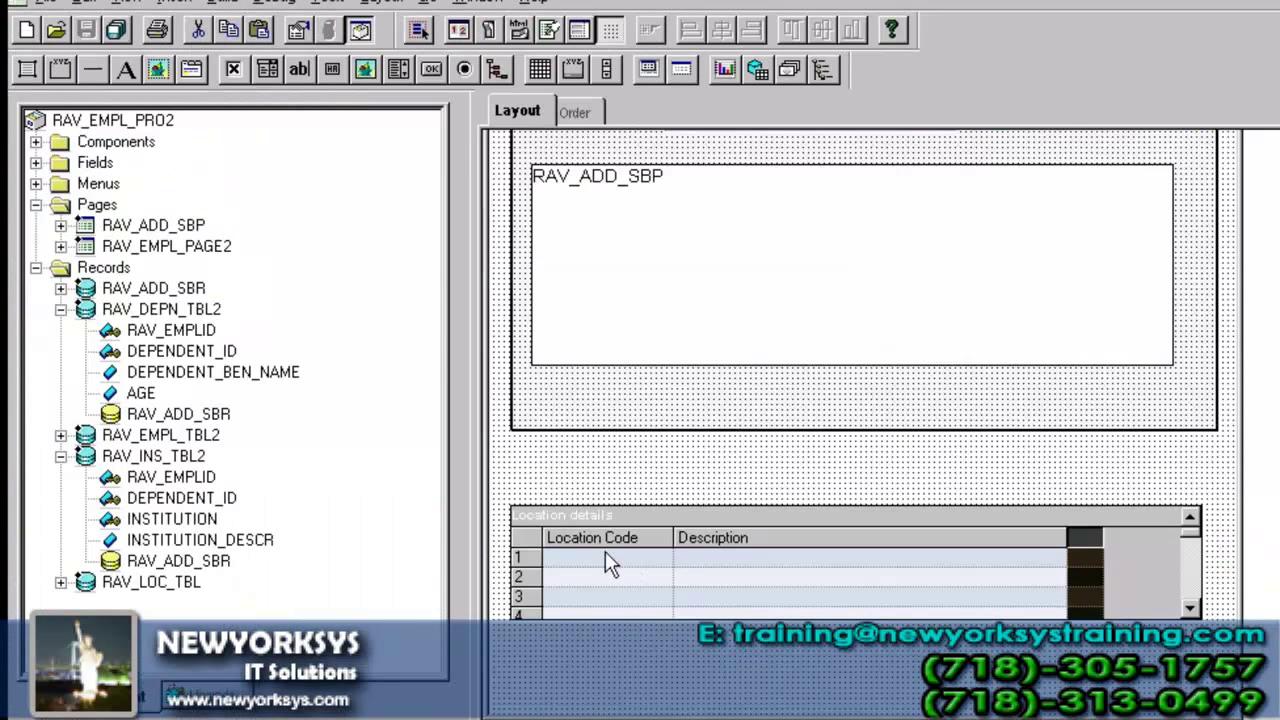
- Insert a tab separator before Location Code with the text label 'Location'
left_click(183, 2)
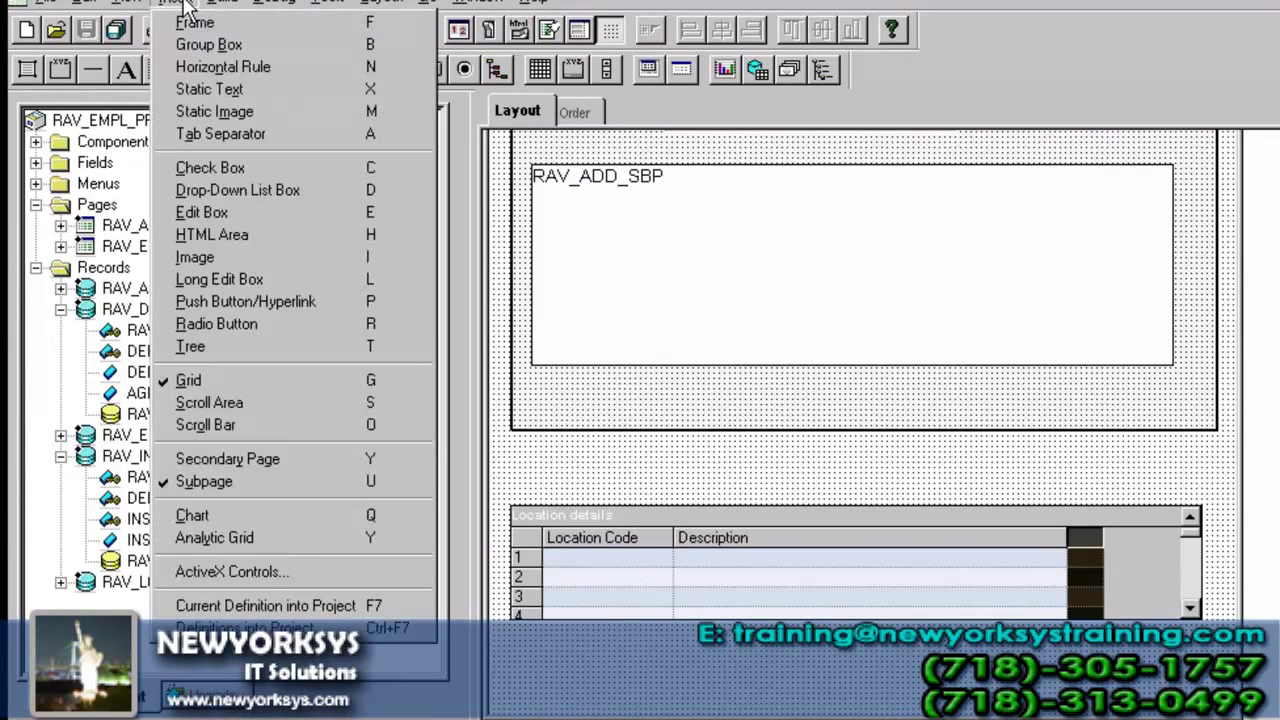
left_click(213, 134)
left_click(537, 524)
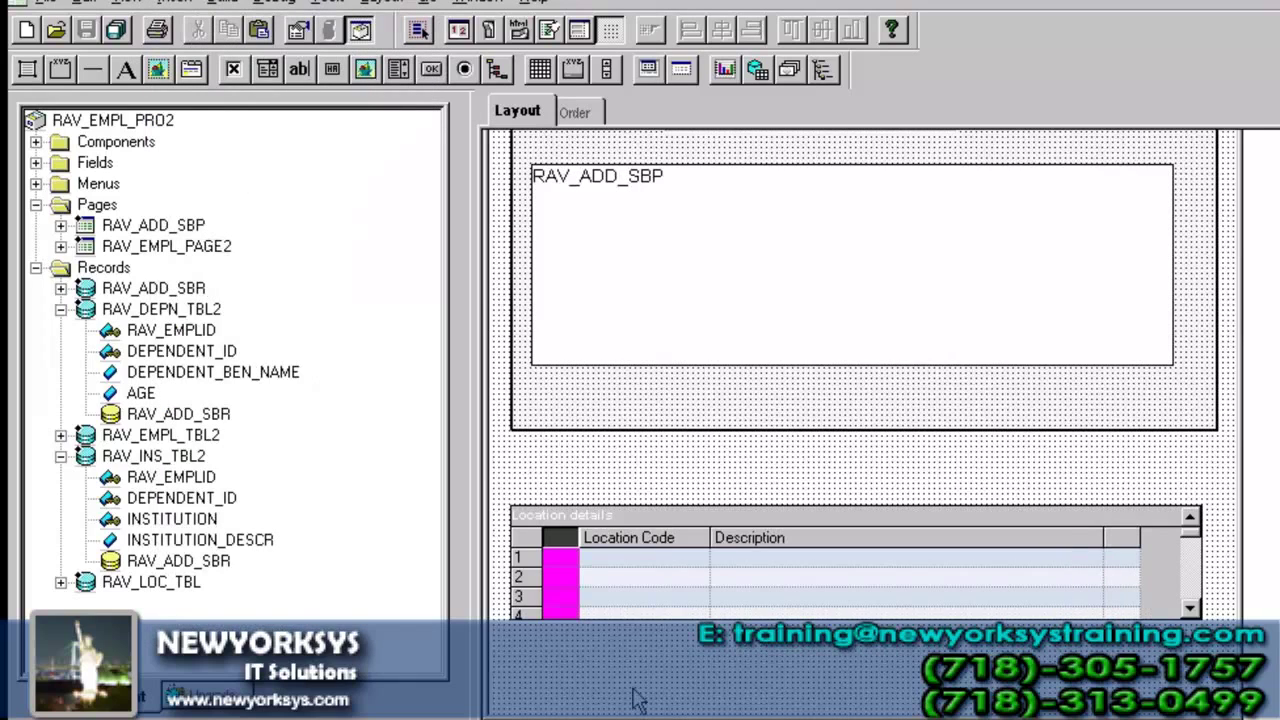
double_click(560, 548)
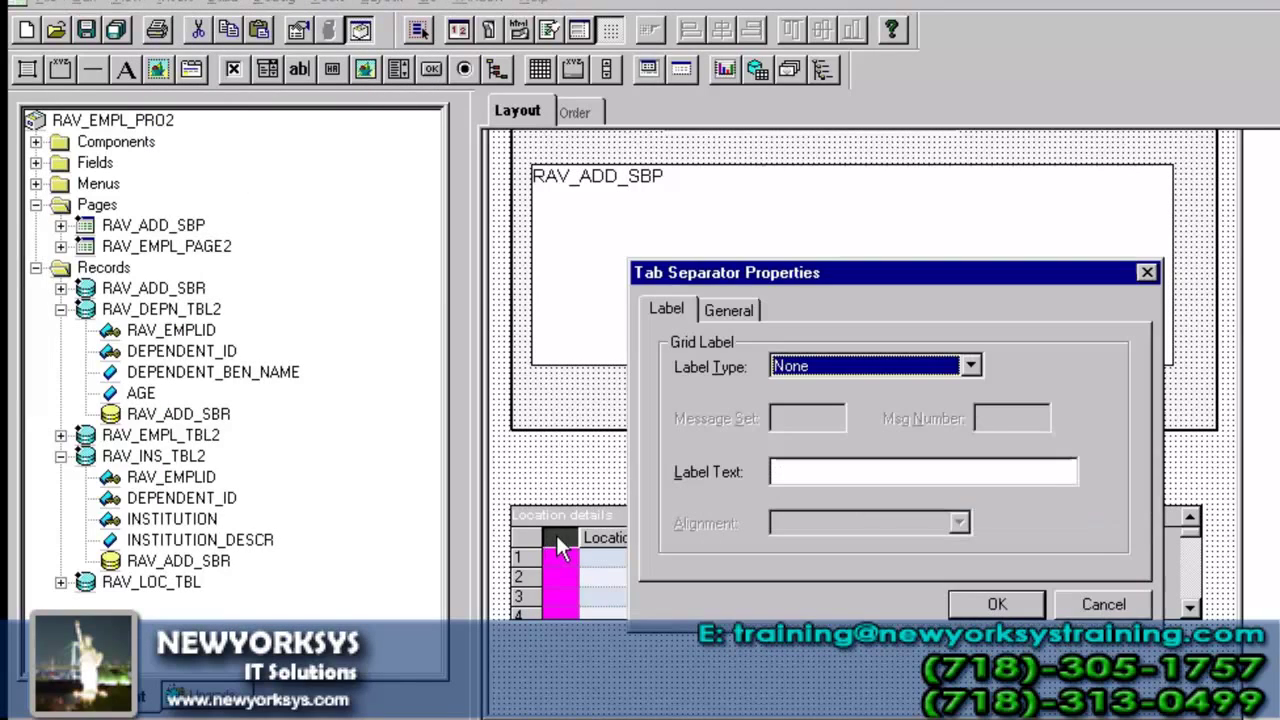
left_click(828, 366)
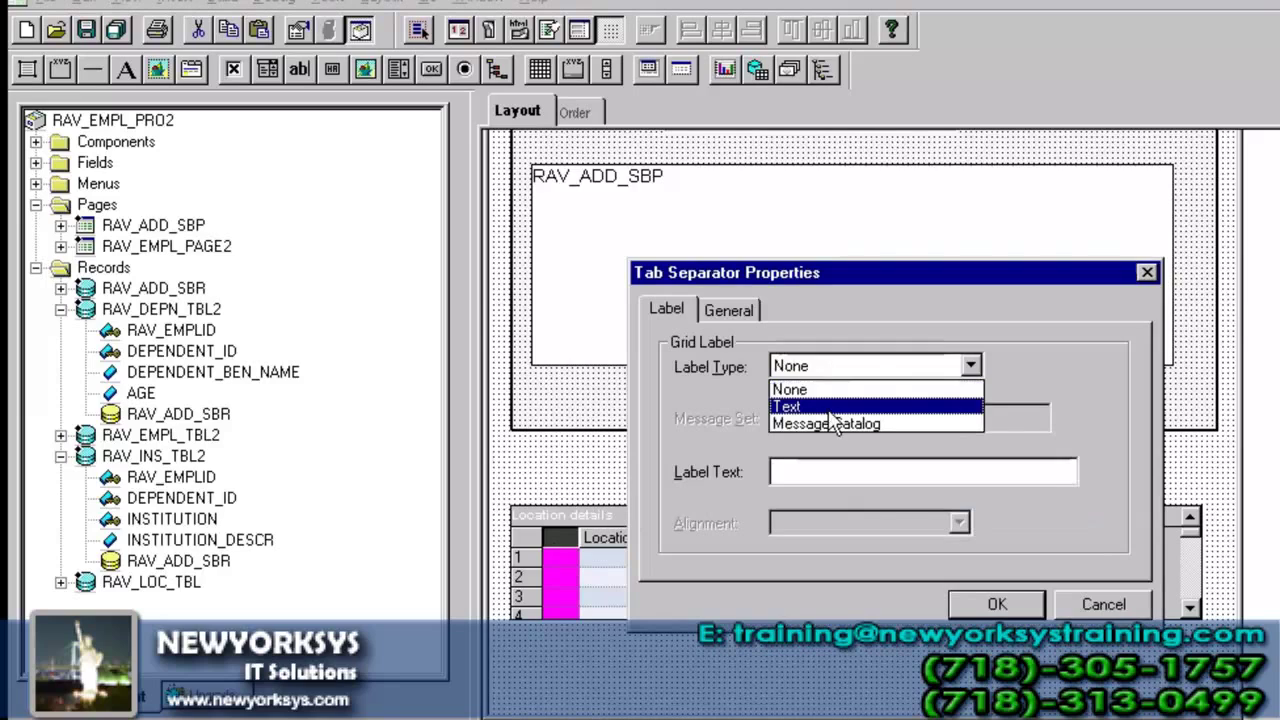
left_click(830, 404)
left_click(825, 470)
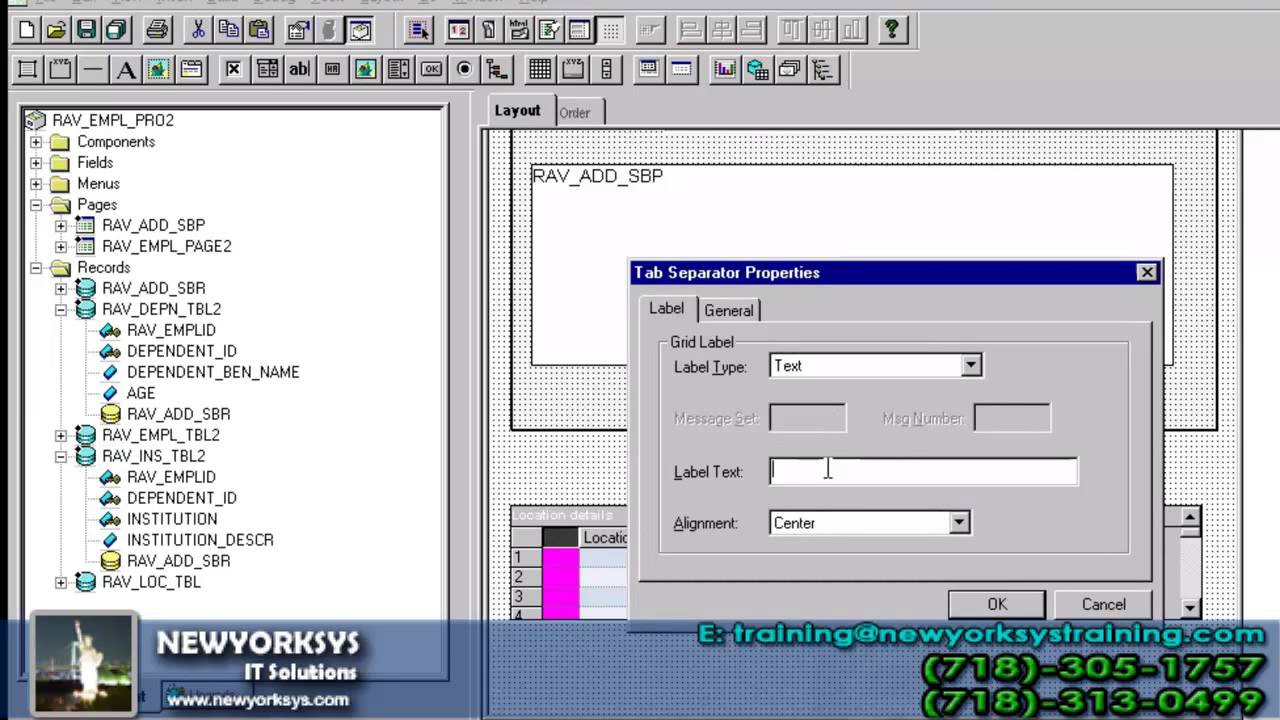
type("Ba")
key("BackSpace")
key("BackSpace")
type("L")
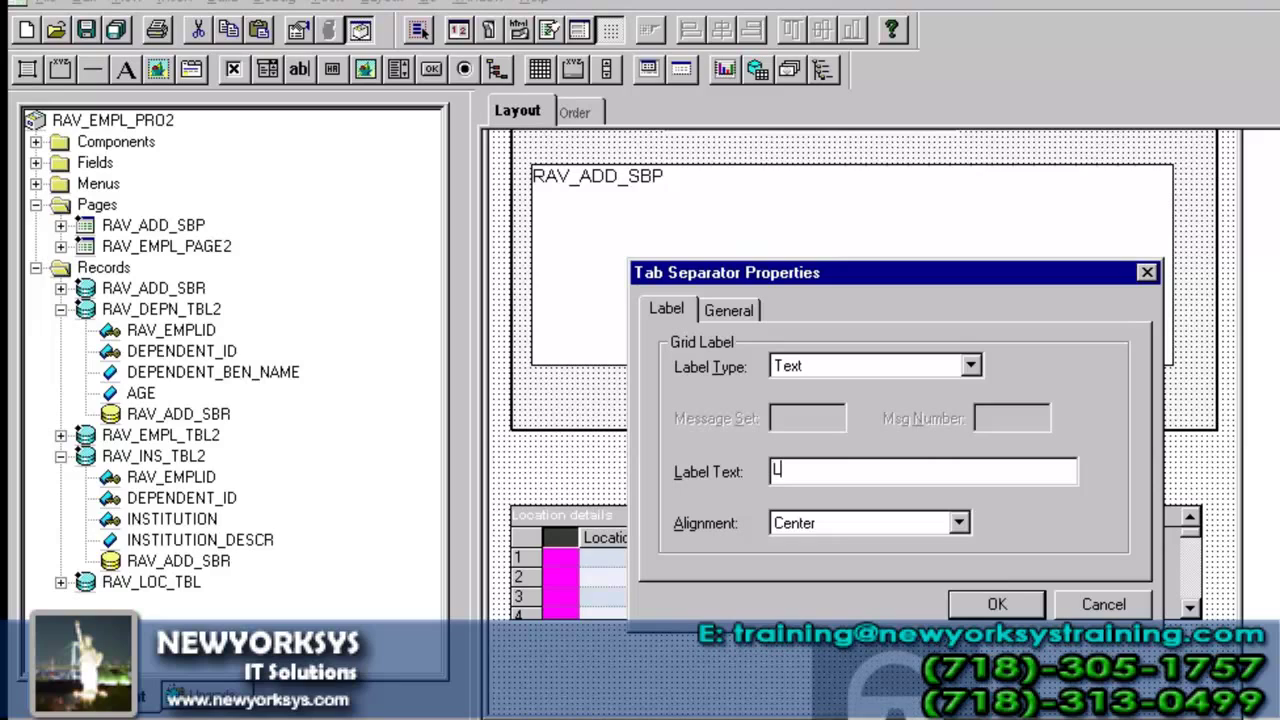
type("ocation")
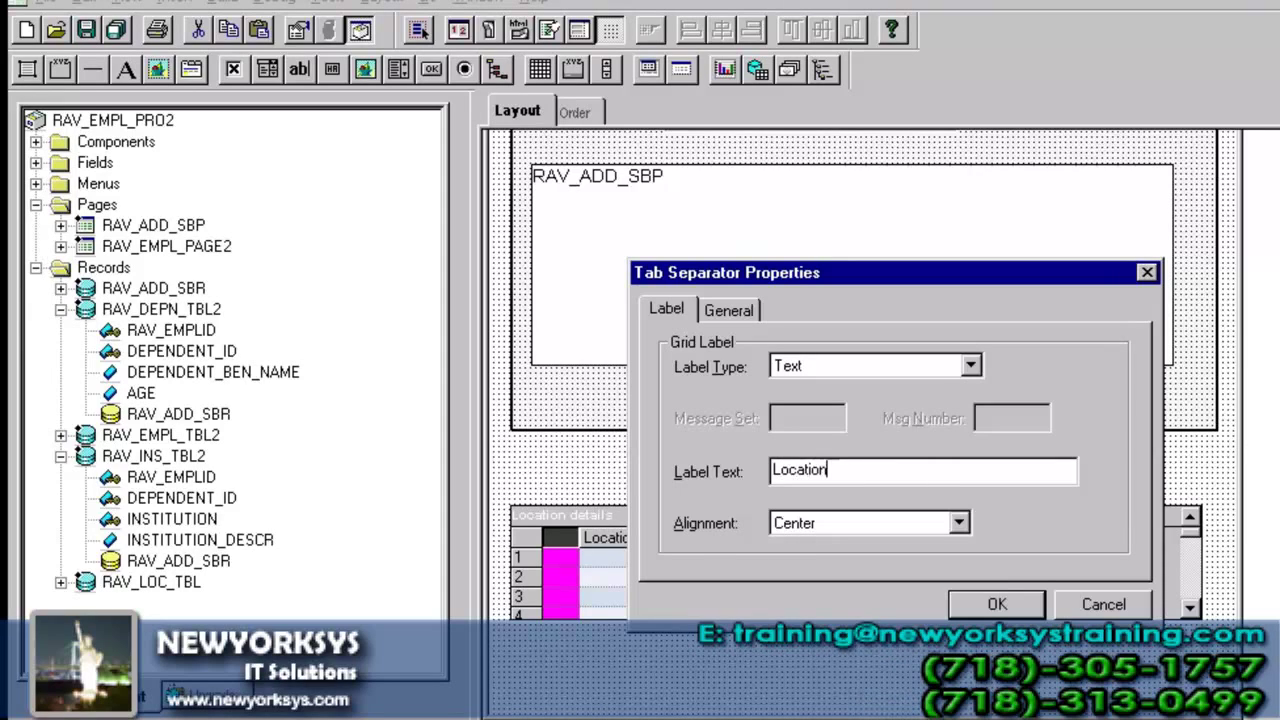
key("Return")
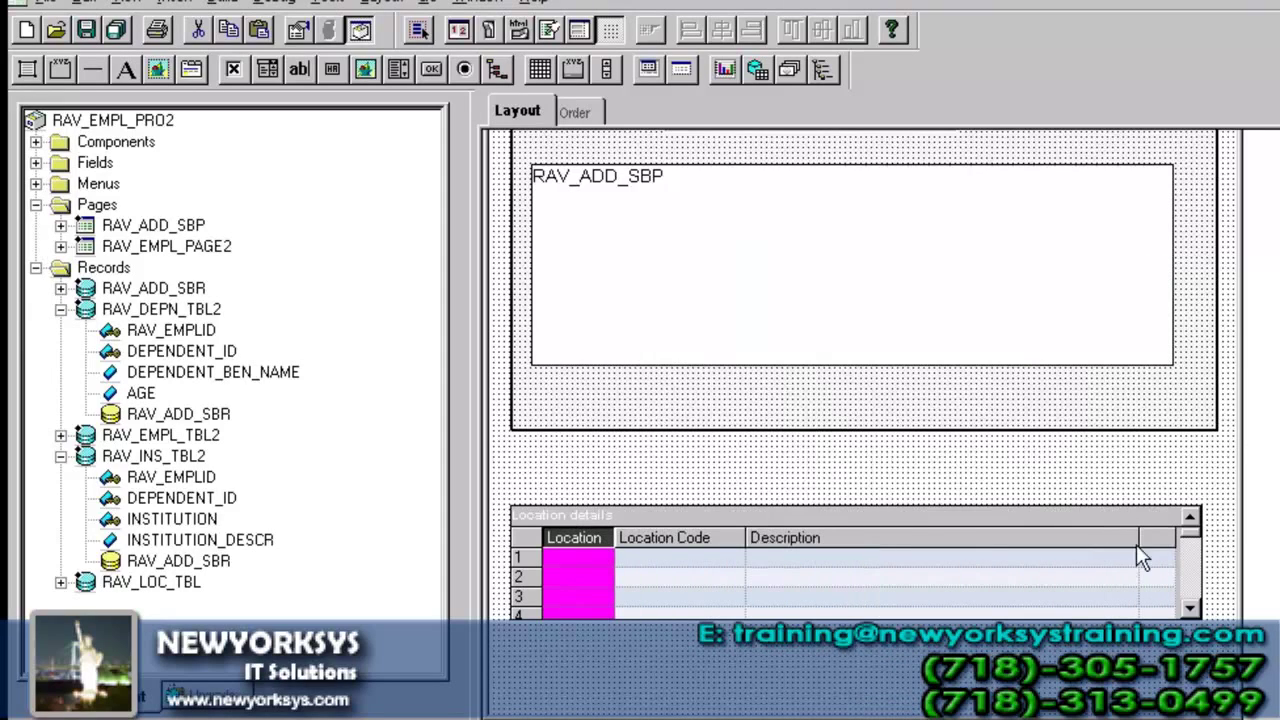
- Insert a second tab separator after Description with the text label 'address'
left_click(175, 3)
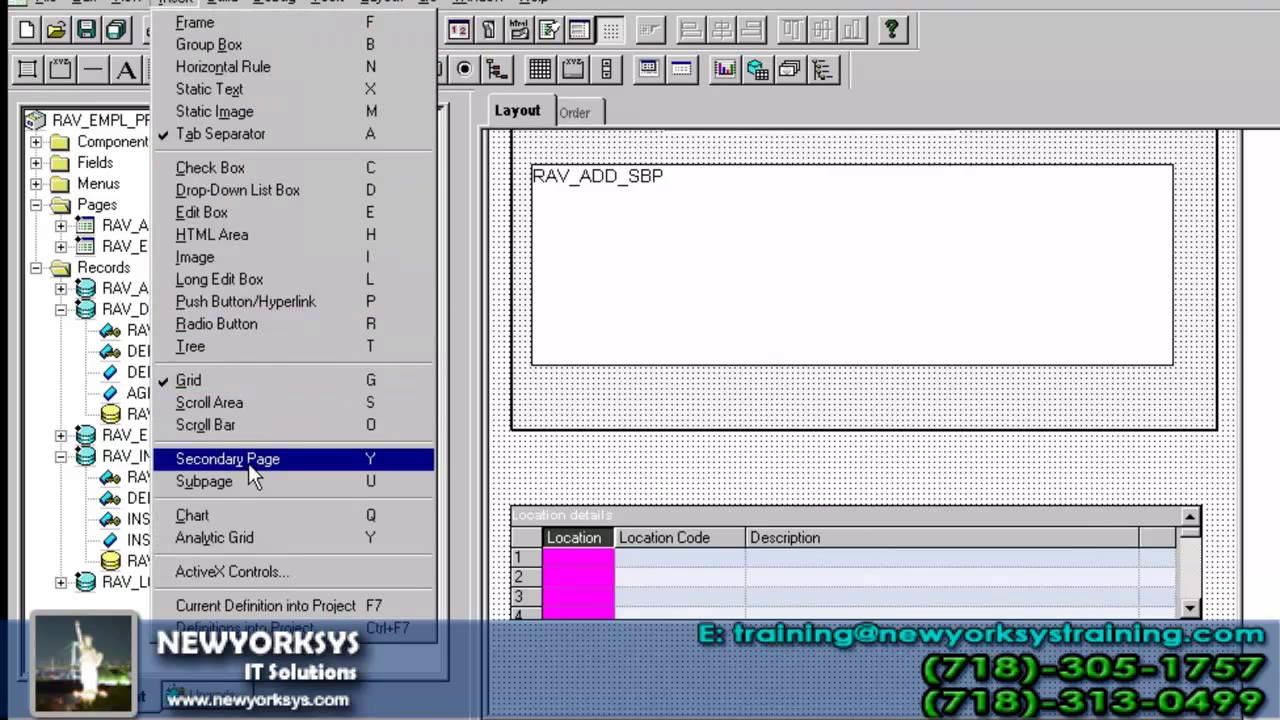
left_click(255, 133)
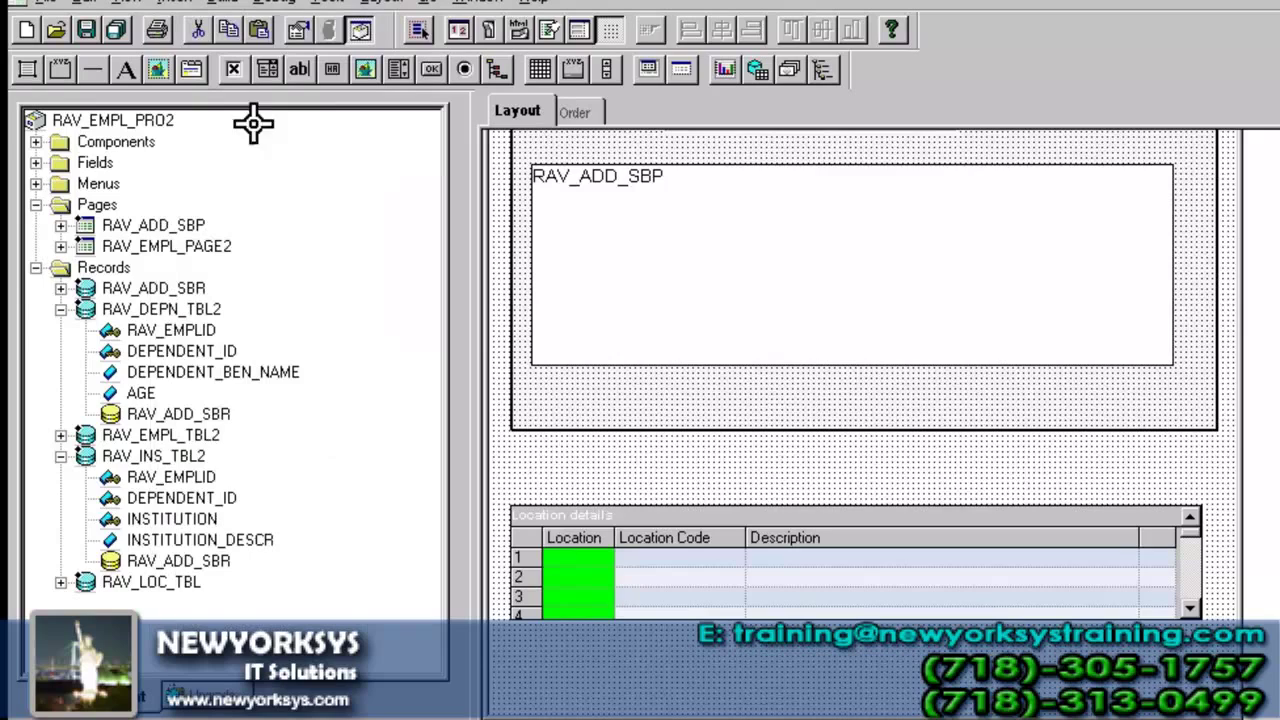
left_click(1140, 540)
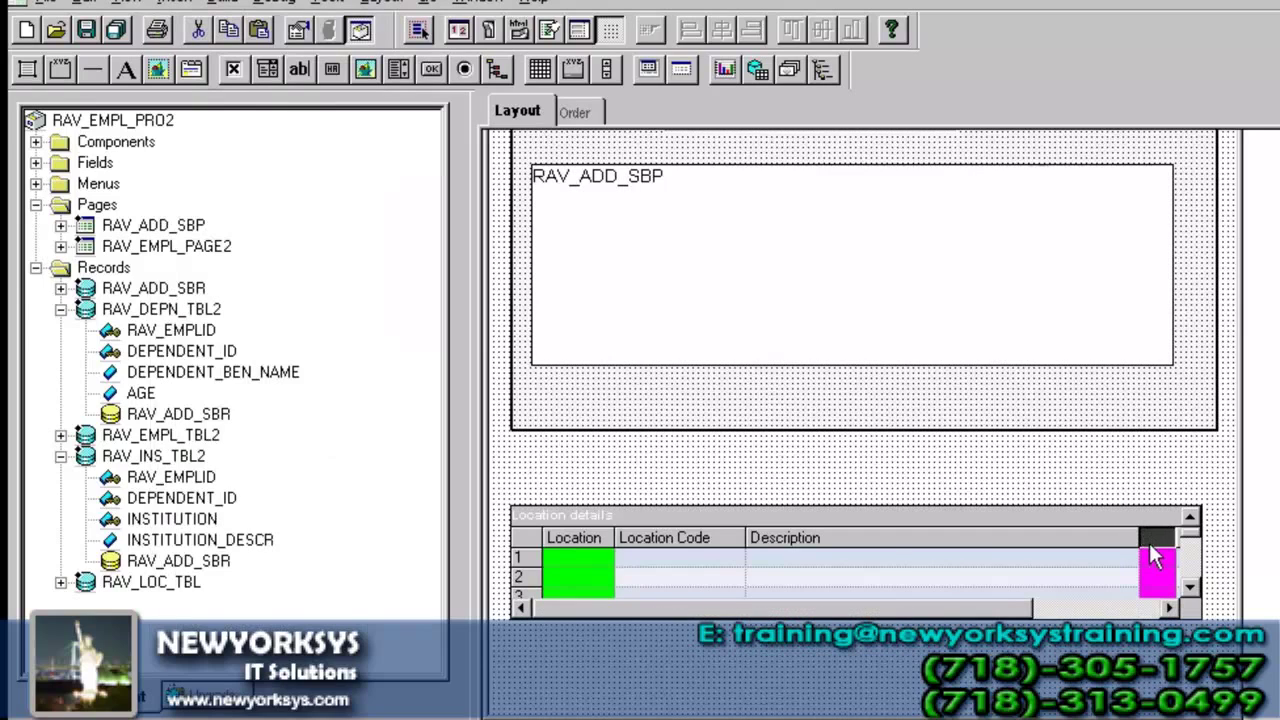
left_click(840, 366)
left_click(834, 407)
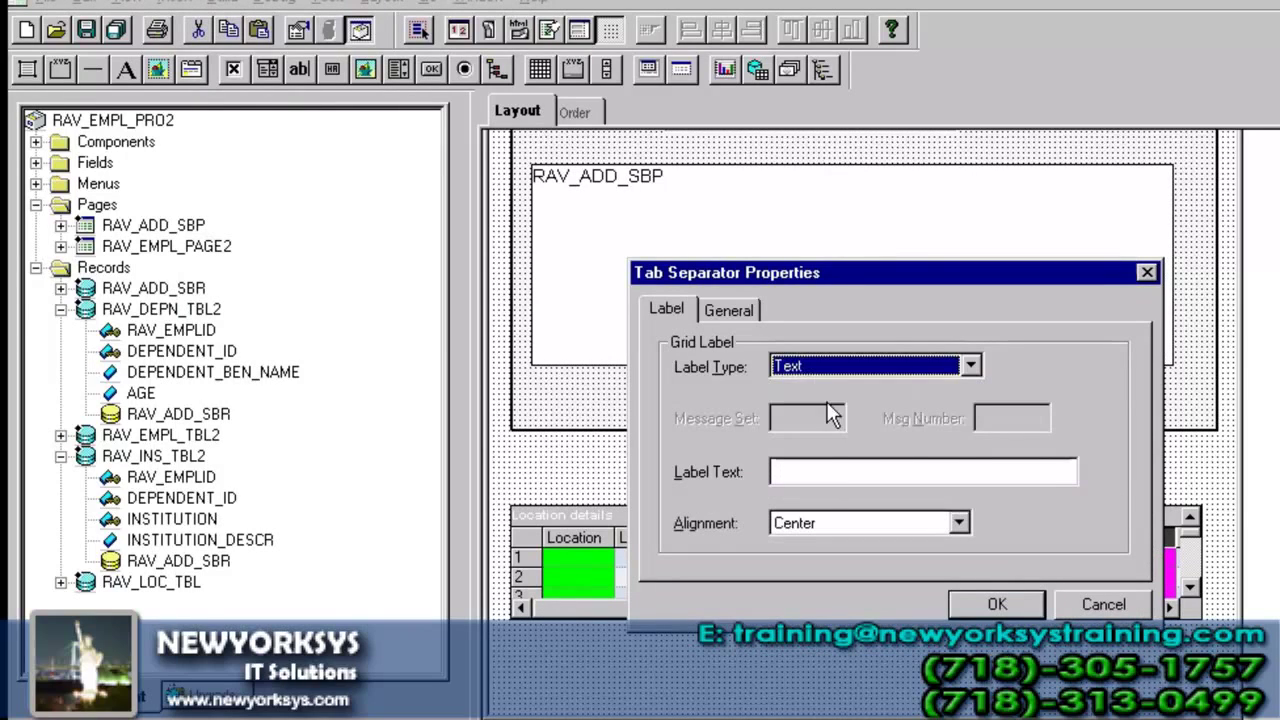
left_click(838, 468)
type("address")
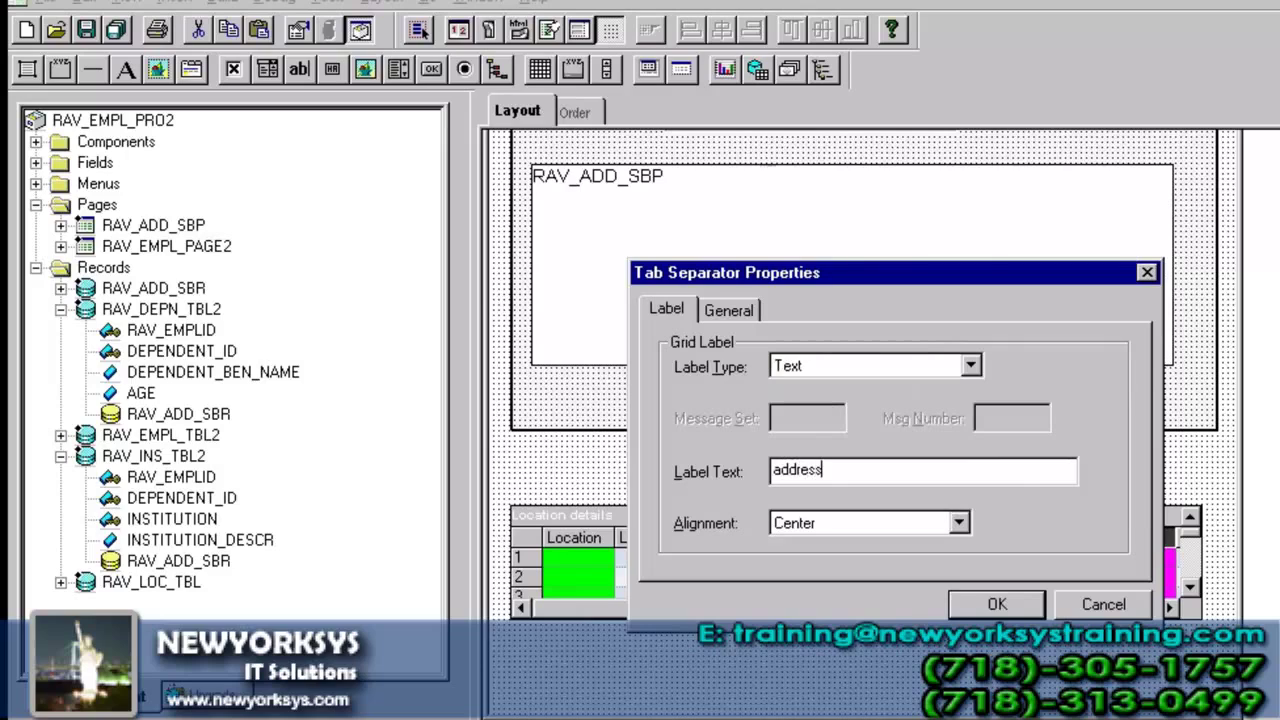
left_click(968, 607)
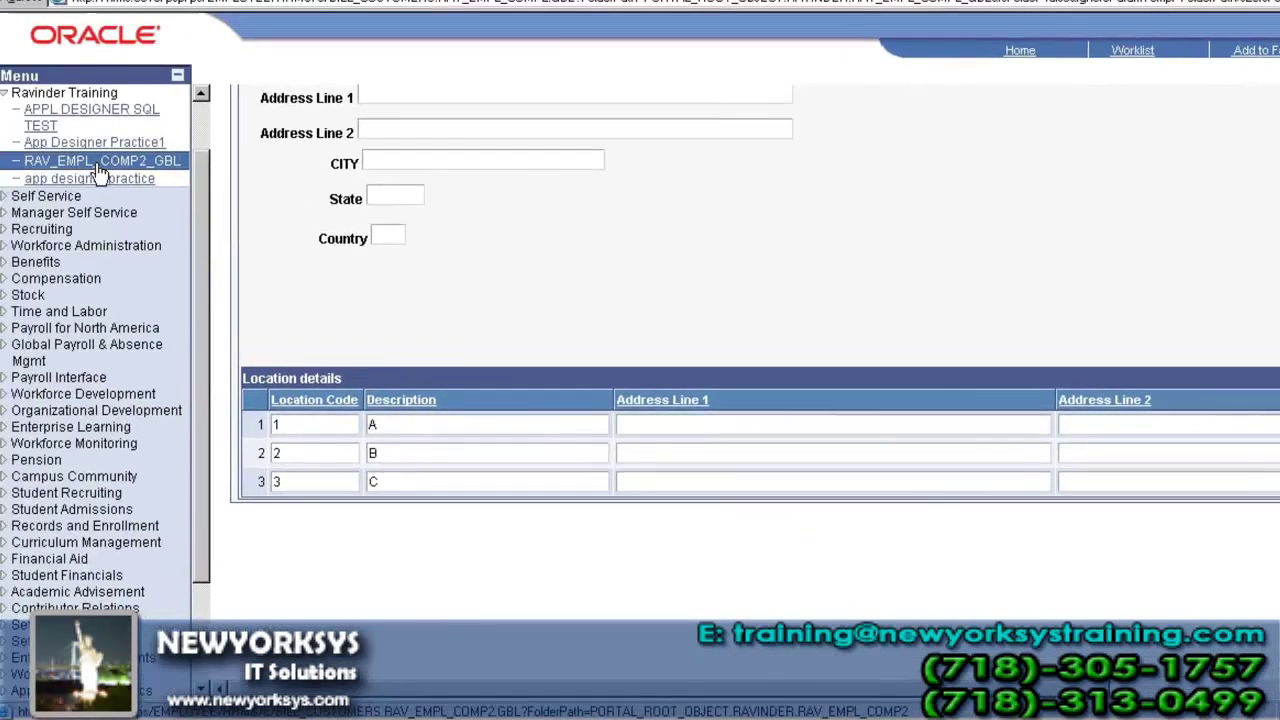
- Open the first employee record of RAV_EMPL_COMP2_GBL and scroll to Location details
left_click(110, 162)
left_click(262, 286)
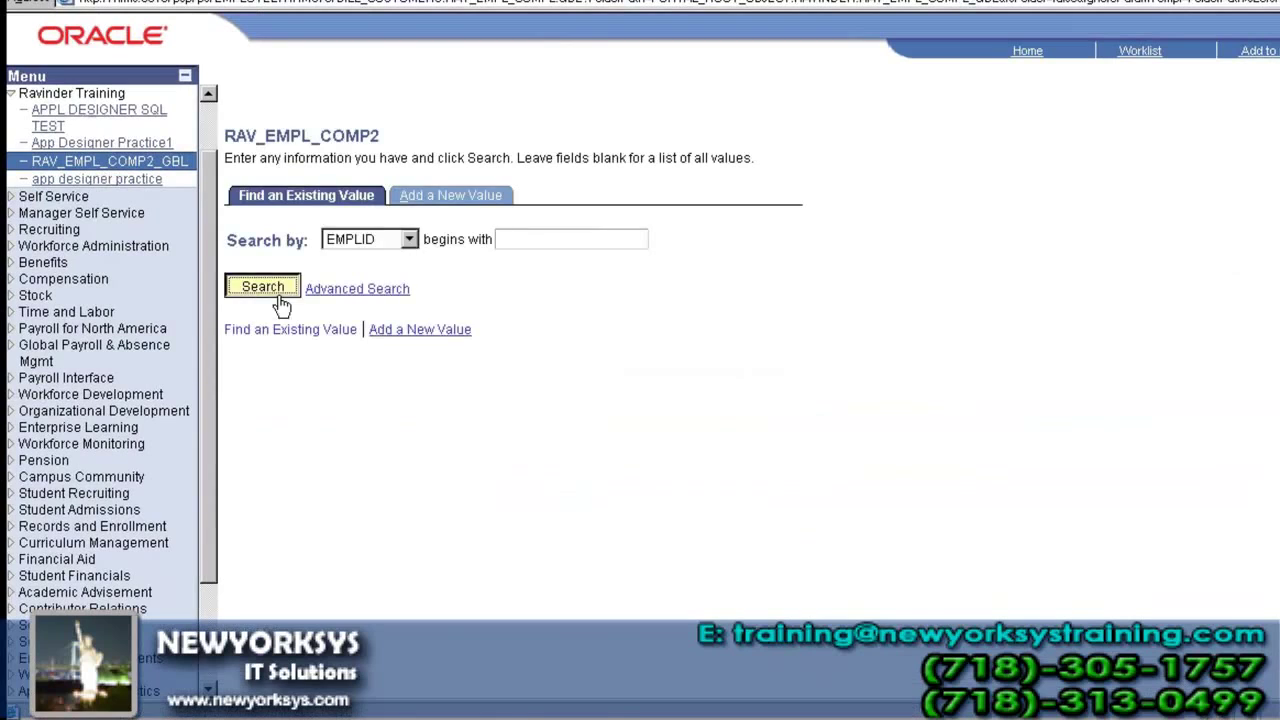
left_click(317, 391)
scroll(449, 383, "down", 10)
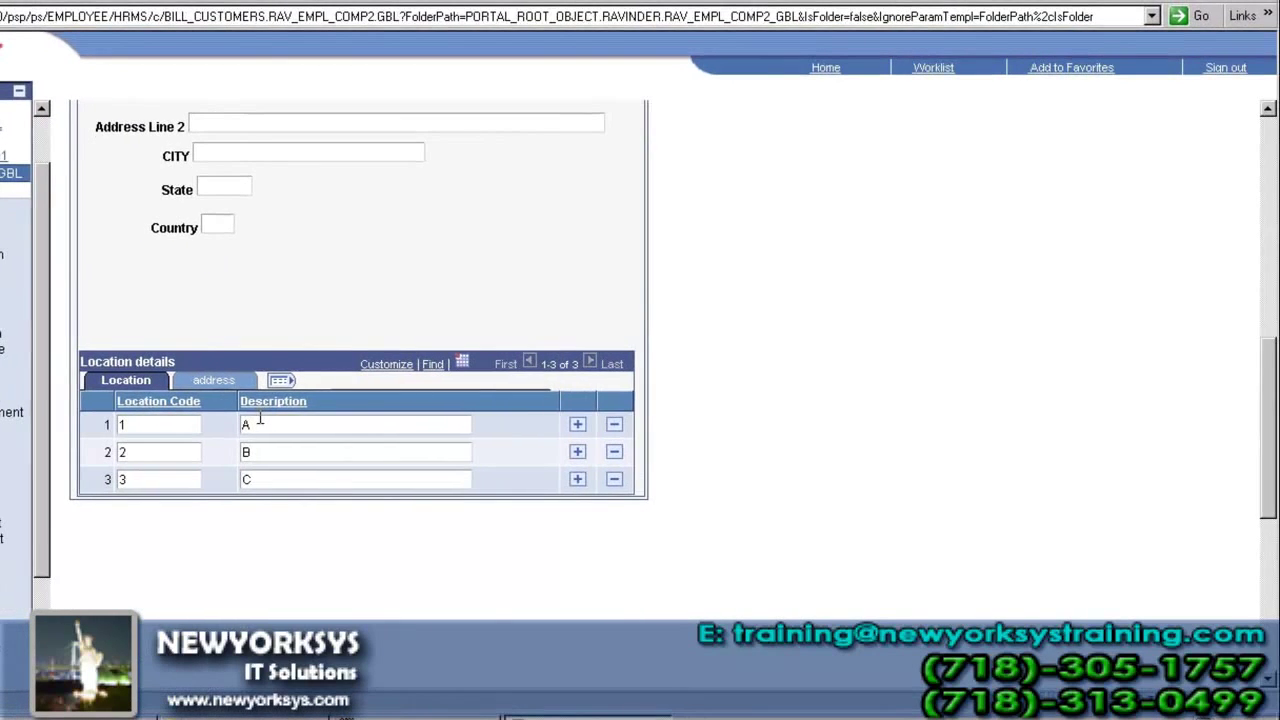
- Switch the grid between its address and Location tabs, then select row 1's Address Line 1
left_click(214, 381)
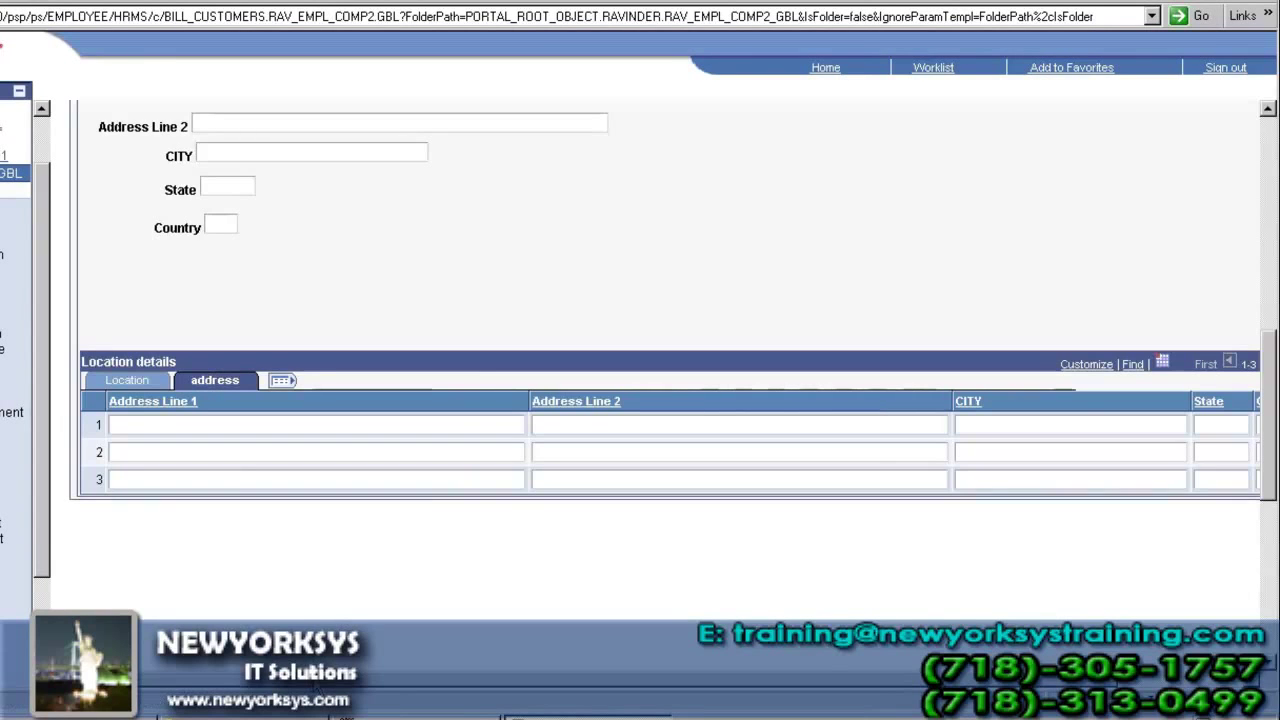
left_click_drag(318, 682, 360, 678)
left_click_drag(517, 675, 230, 678)
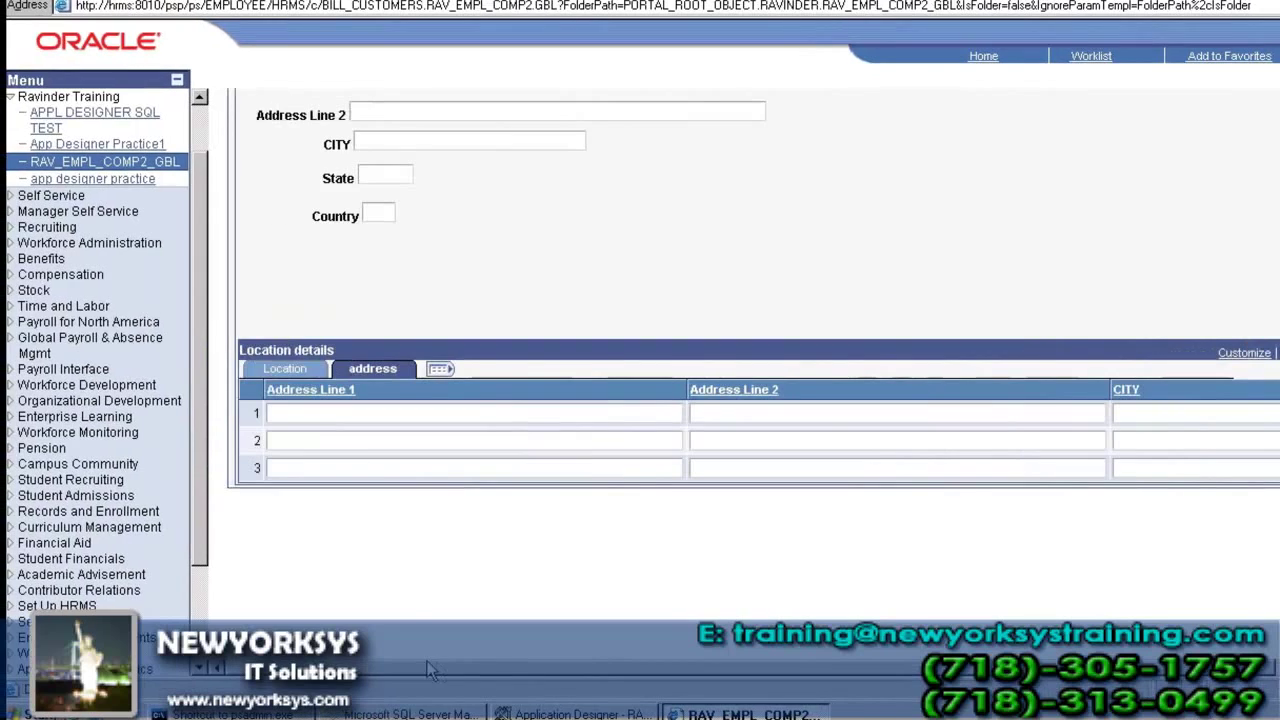
left_click(300, 371)
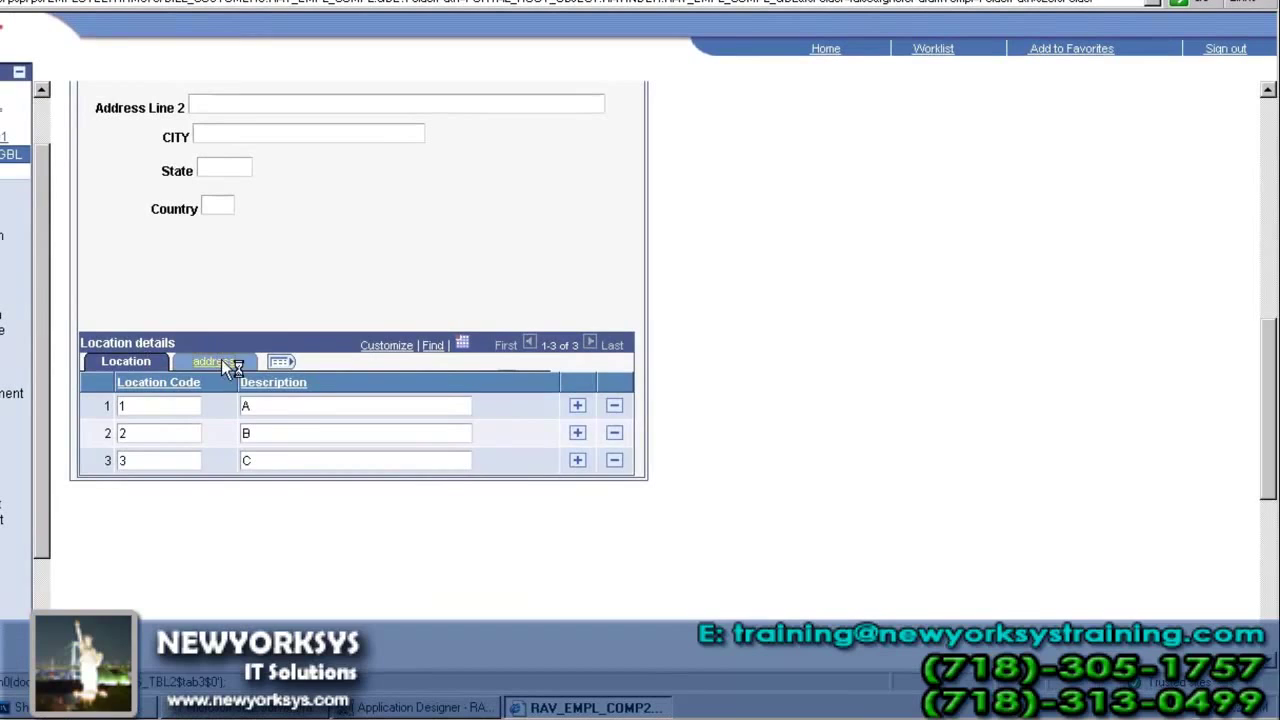
left_click(219, 361)
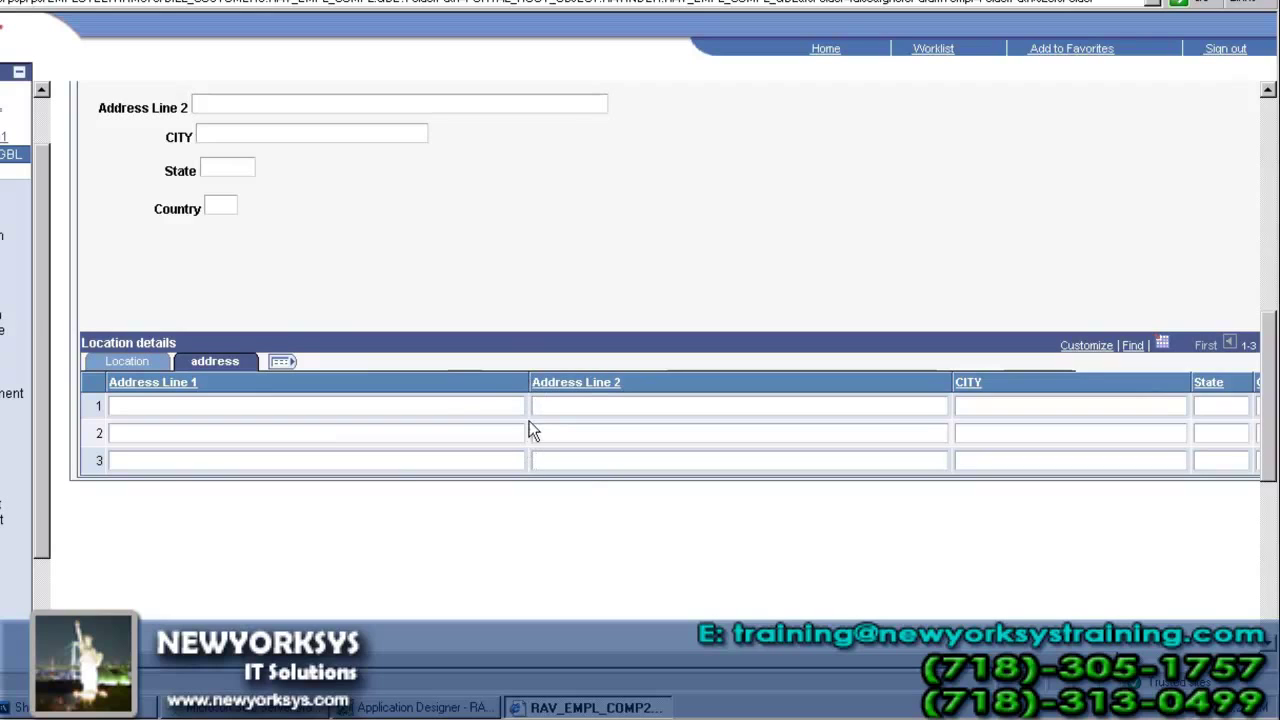
left_click(435, 408)
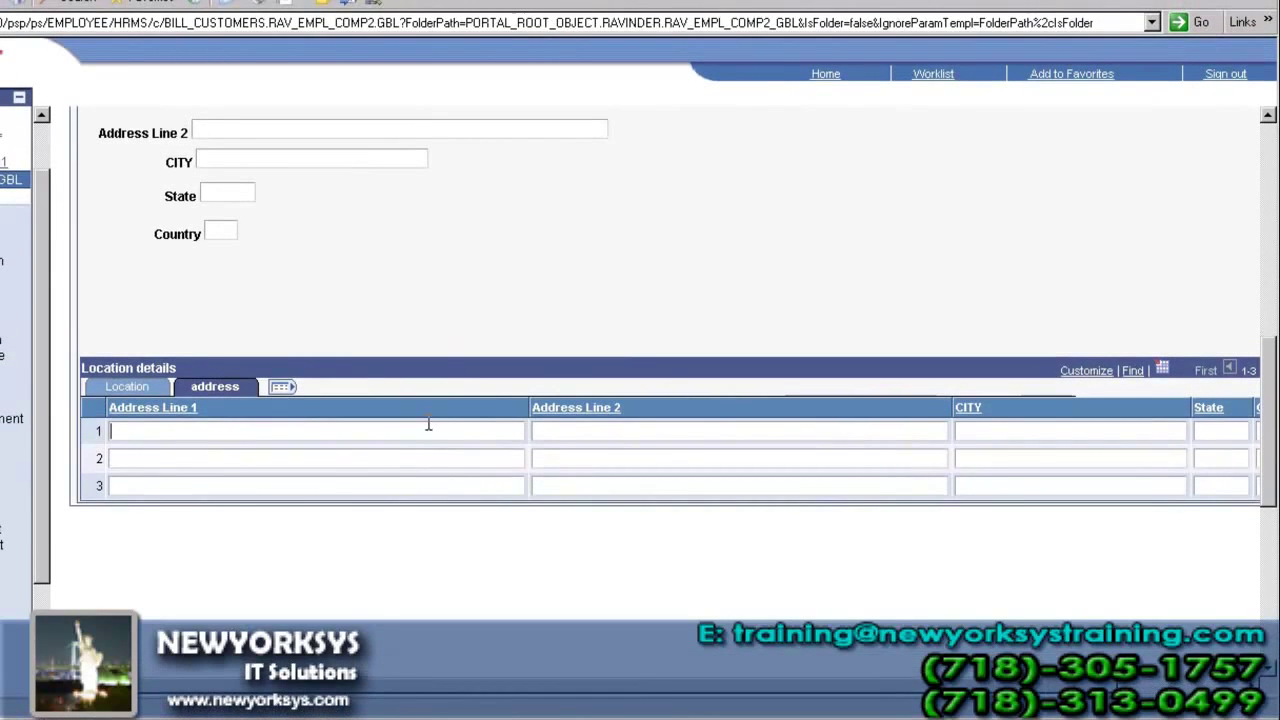
- Toggle the Location details grid between the Location and address tabs to confirm both column sets
left_click(156, 384)
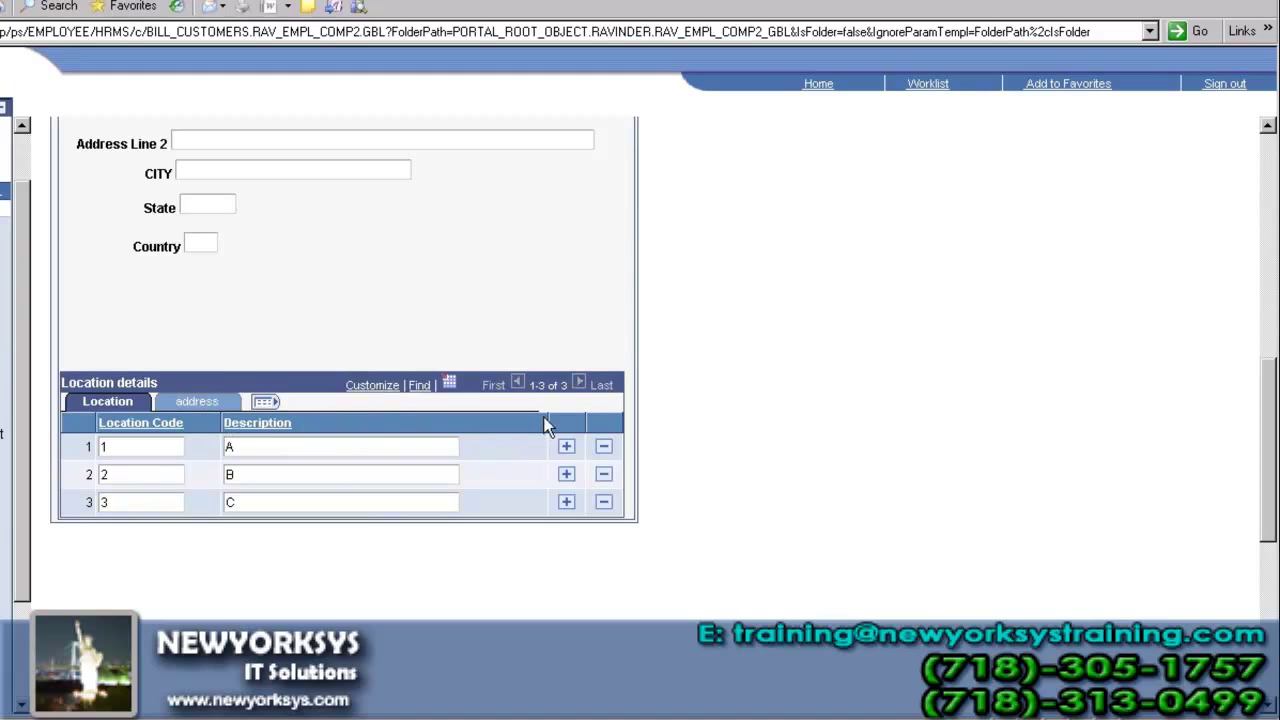
left_click(198, 402)
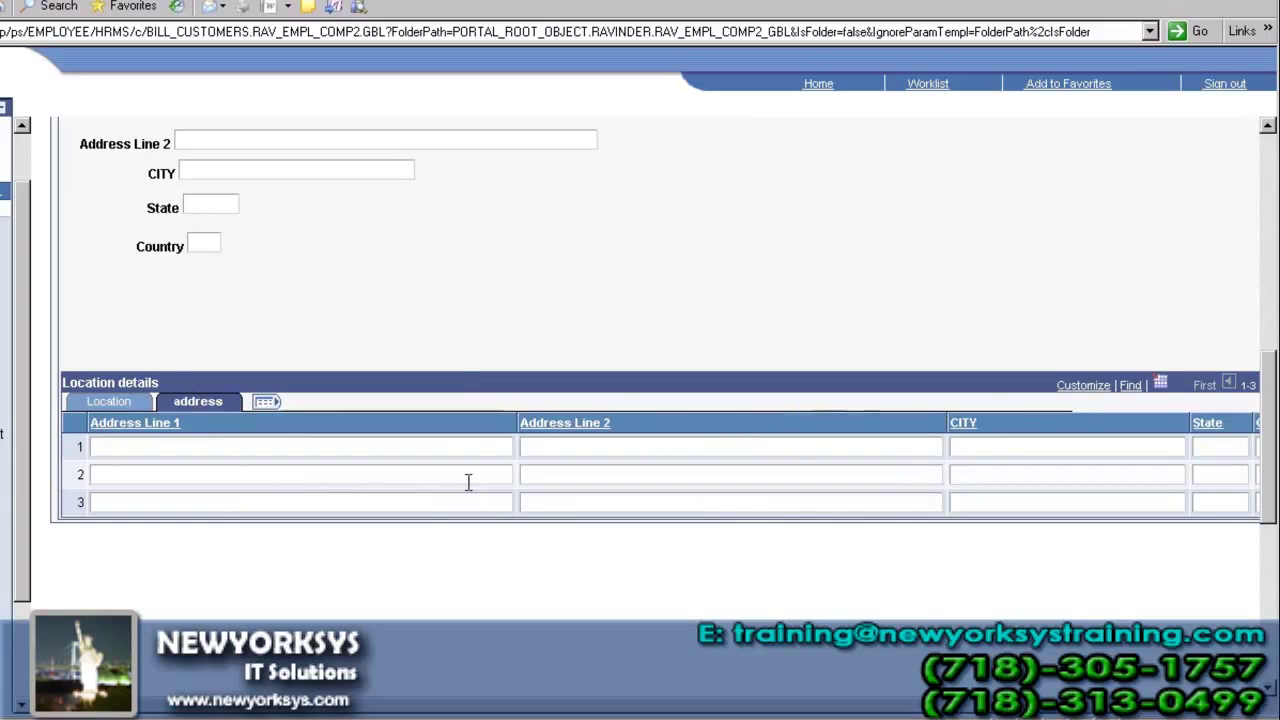
left_click(112, 403)
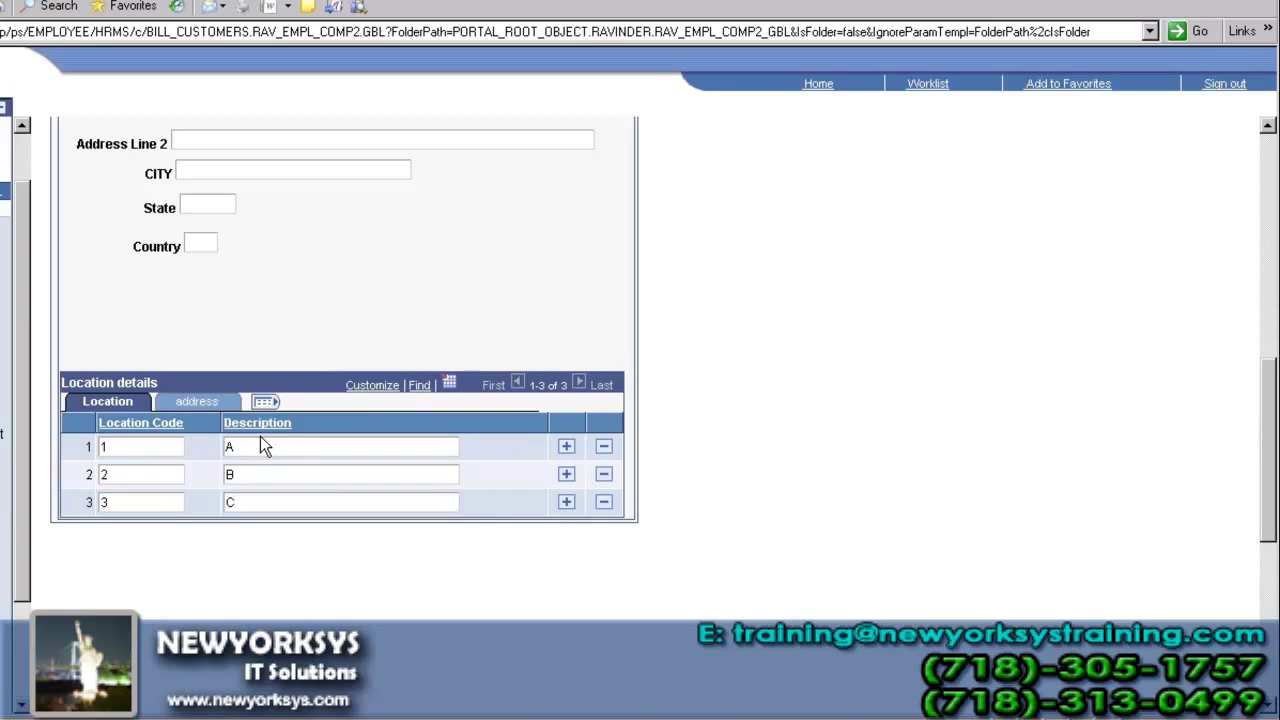
- Scroll through the test page, then go back to Application Designer
left_click(1270, 266)
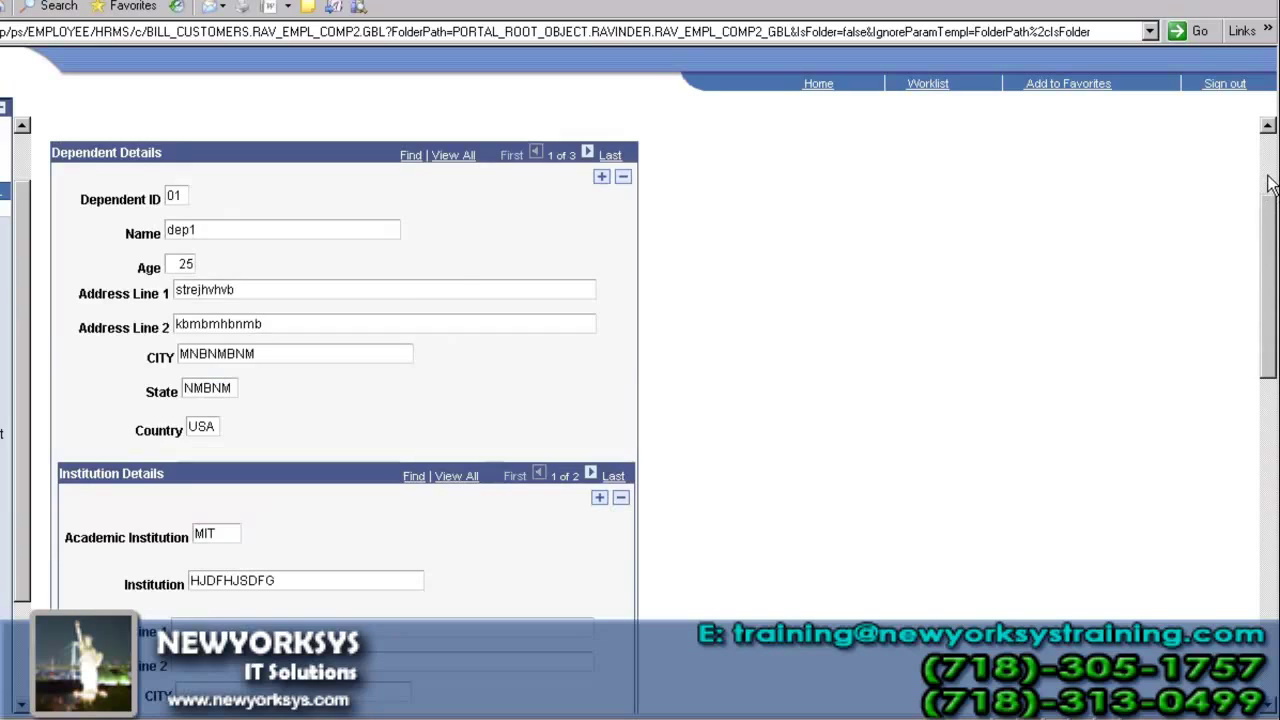
left_click(1270, 183)
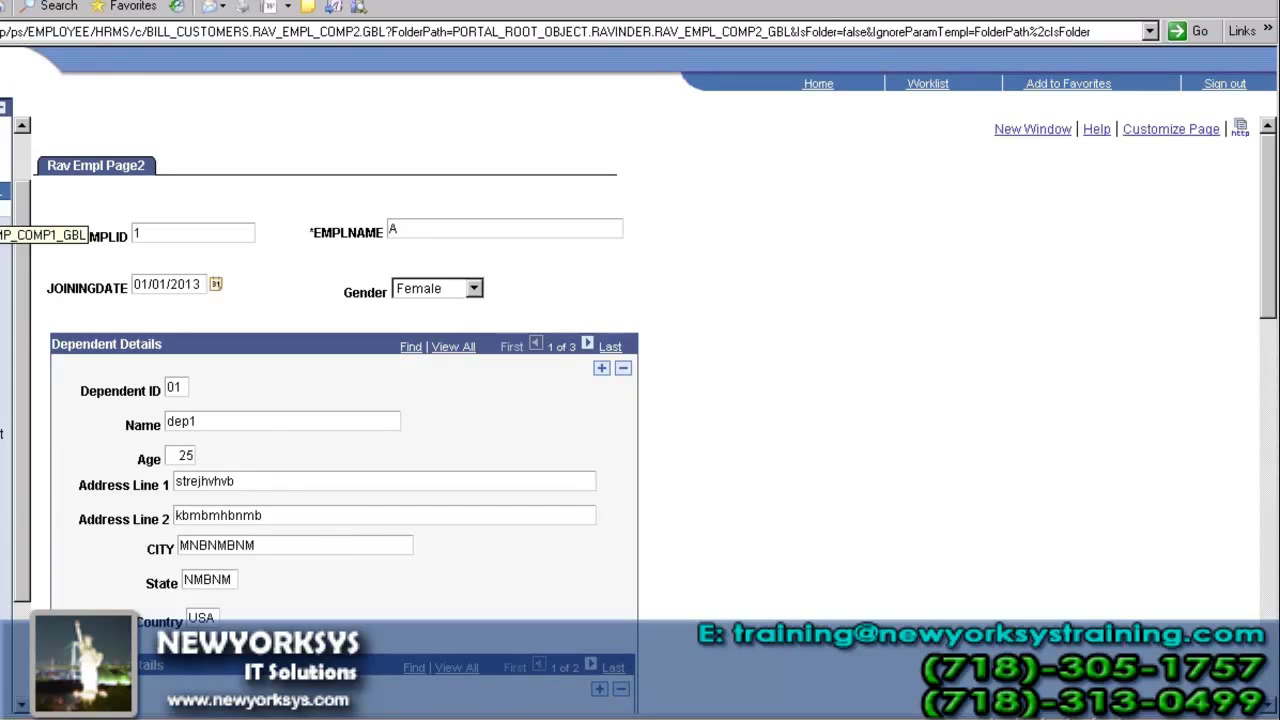
scroll(305, 524, "down", 5)
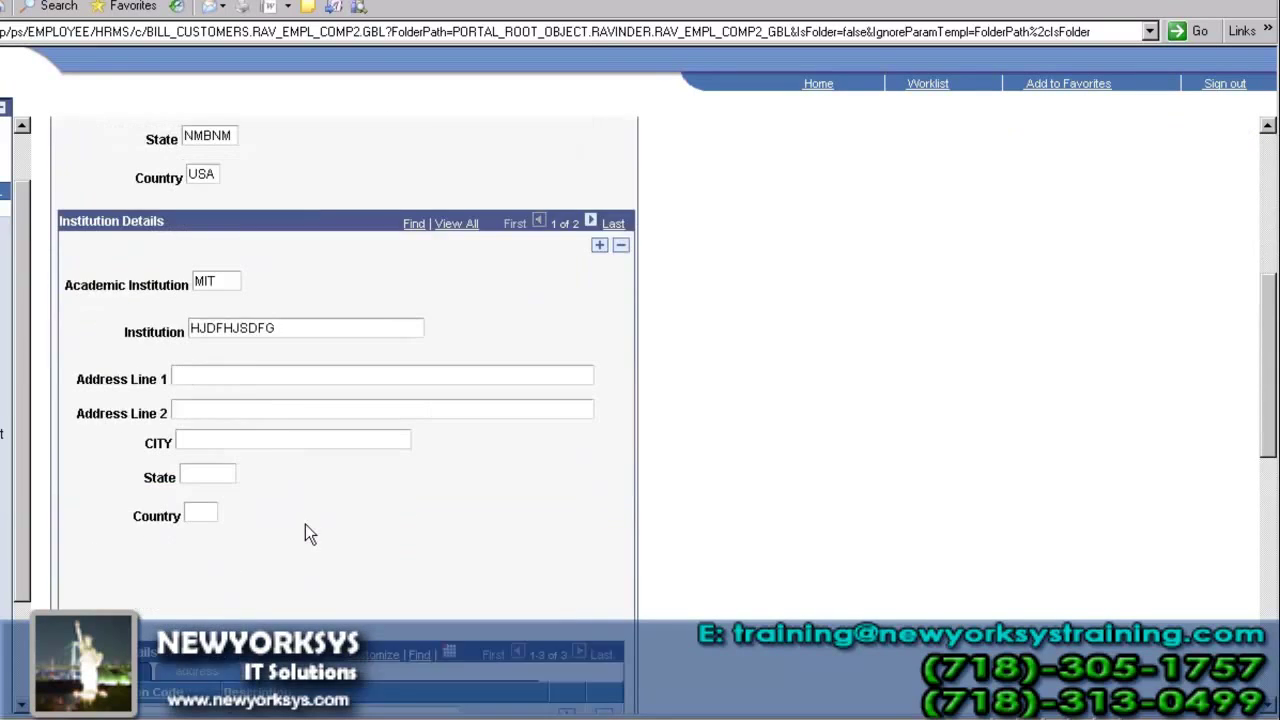
scroll(305, 533, "down", 2)
scroll(305, 524, "up", 3)
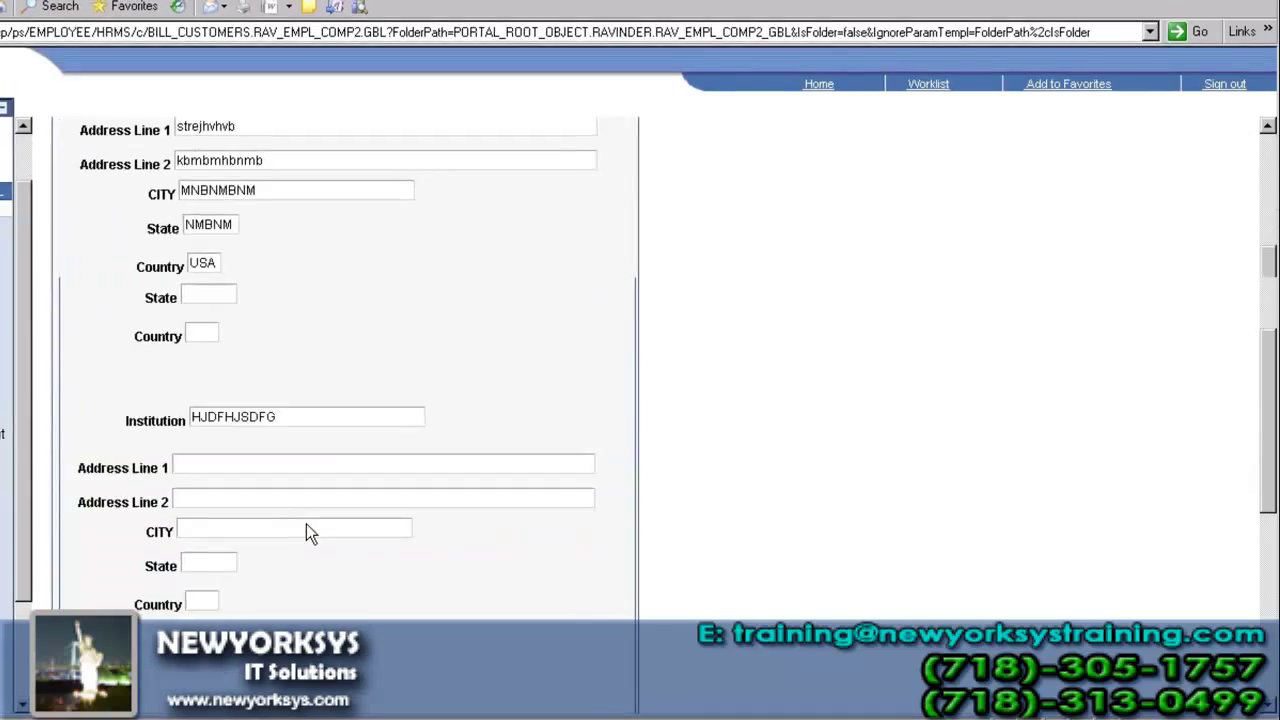
left_click(480, 710)
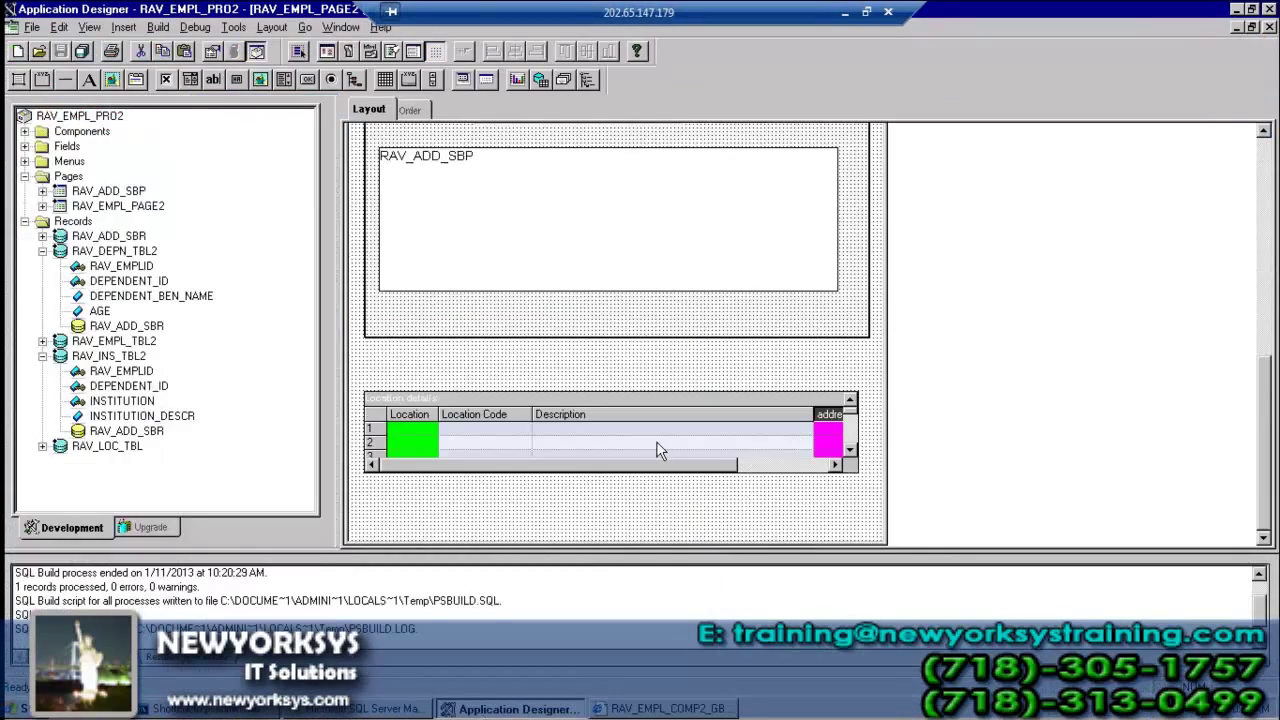
- Close the page layout and collapse the Pages and Records folders under the RAV_EMPL_PRO2 project
key("ctrl+F4")
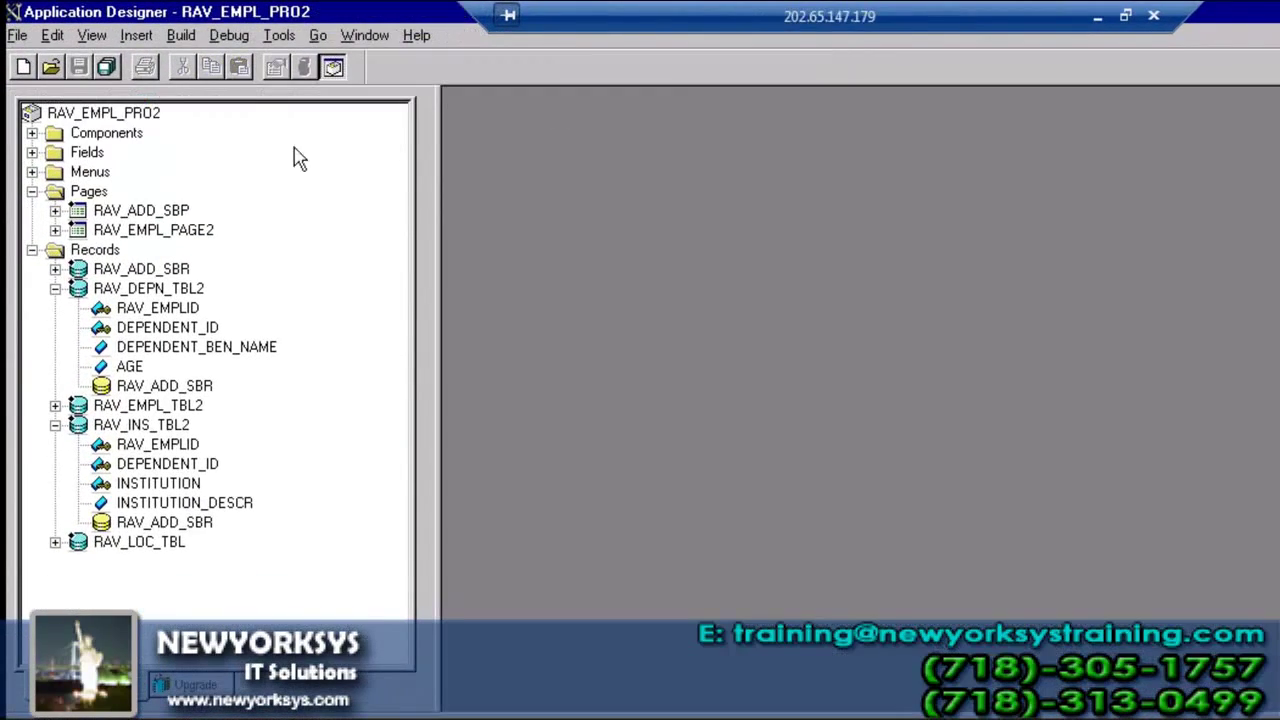
left_click(32, 191)
left_click(32, 211)
left_click(145, 114)
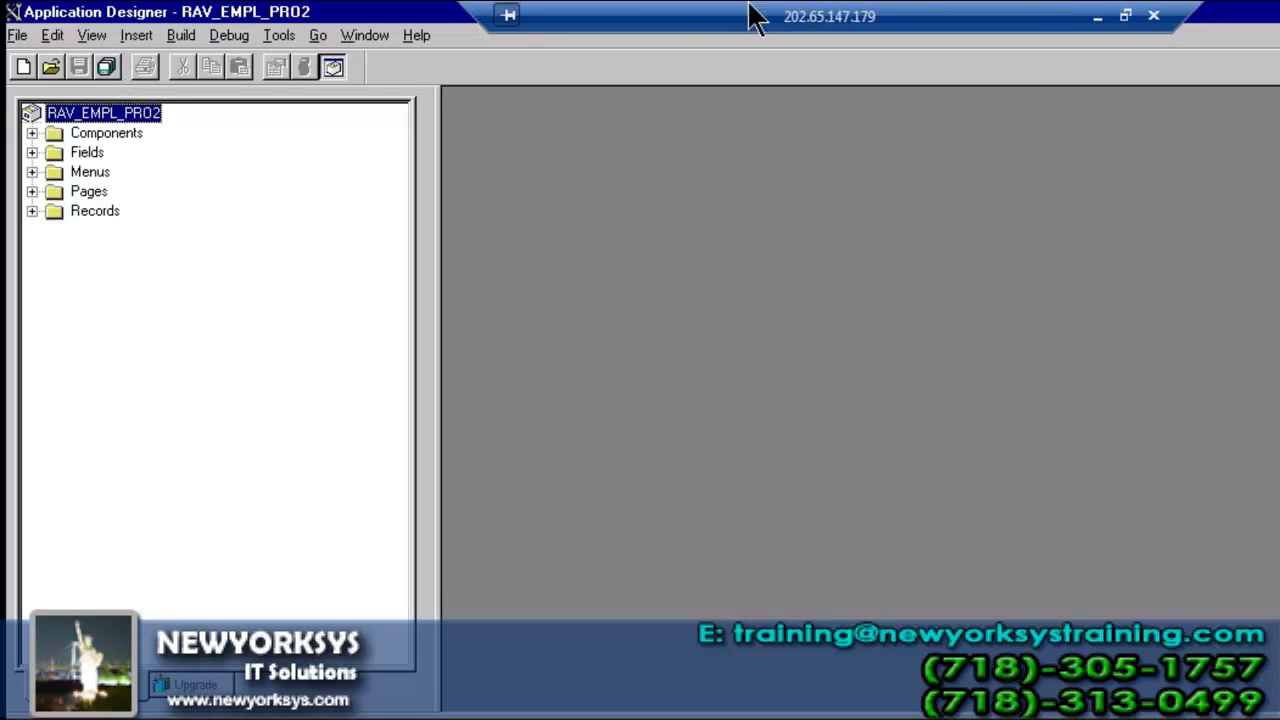
- Expand Records and open the RAV_EMPL_TBL2 record definition with its fields listed
left_click(1099, 18)
left_click(32, 211)
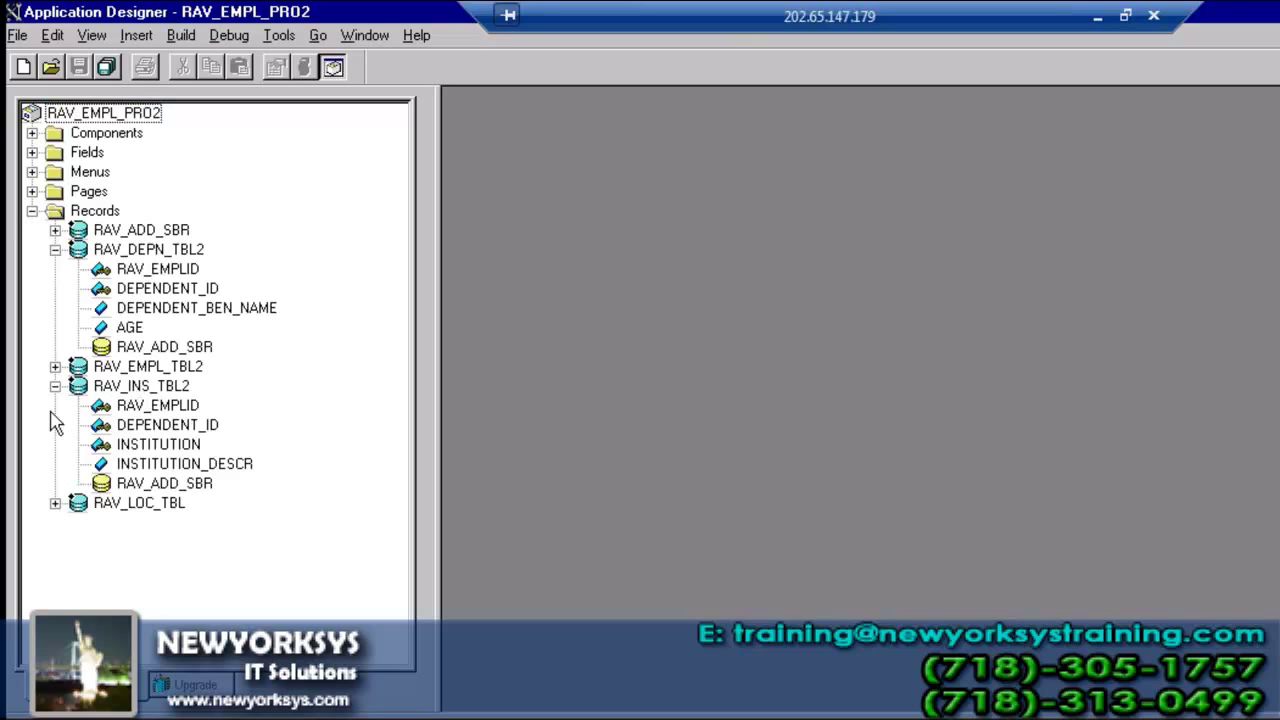
left_click(55, 366)
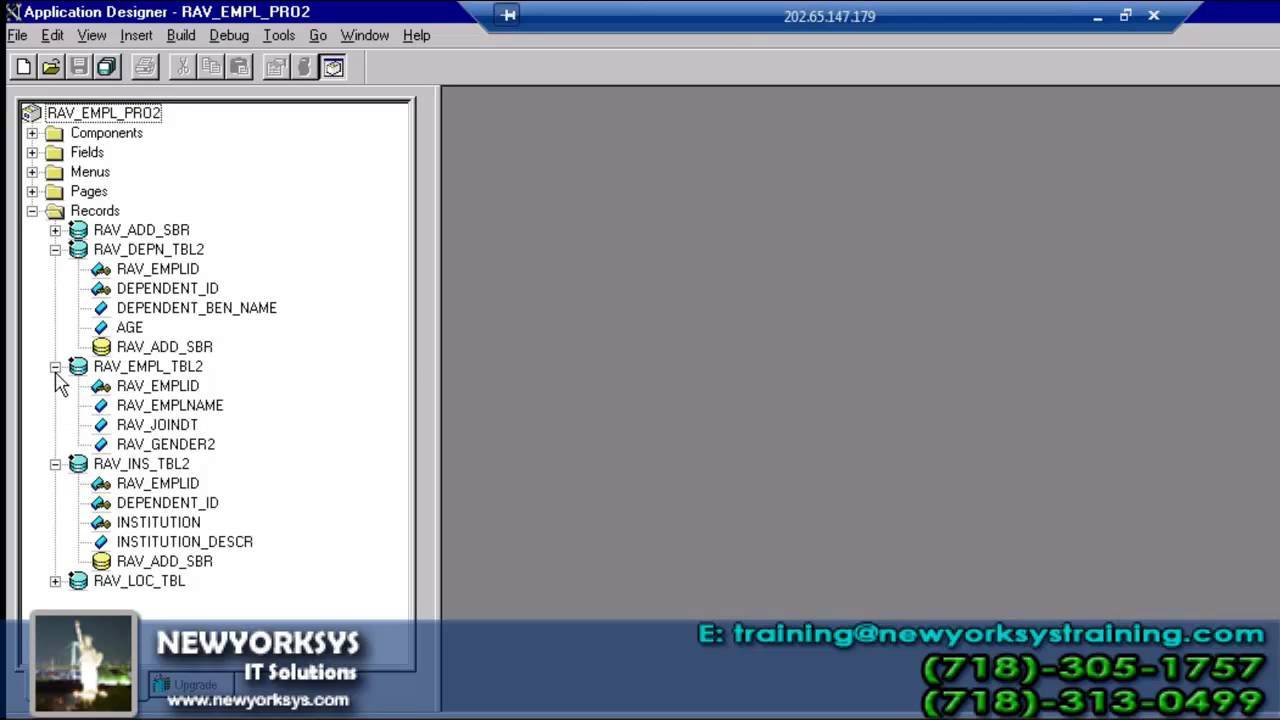
double_click(155, 368)
- Maximize the RAV_EMPL_TBL2 record window and view RAV_JOINDT's field properties without changes
double_click(822, 240)
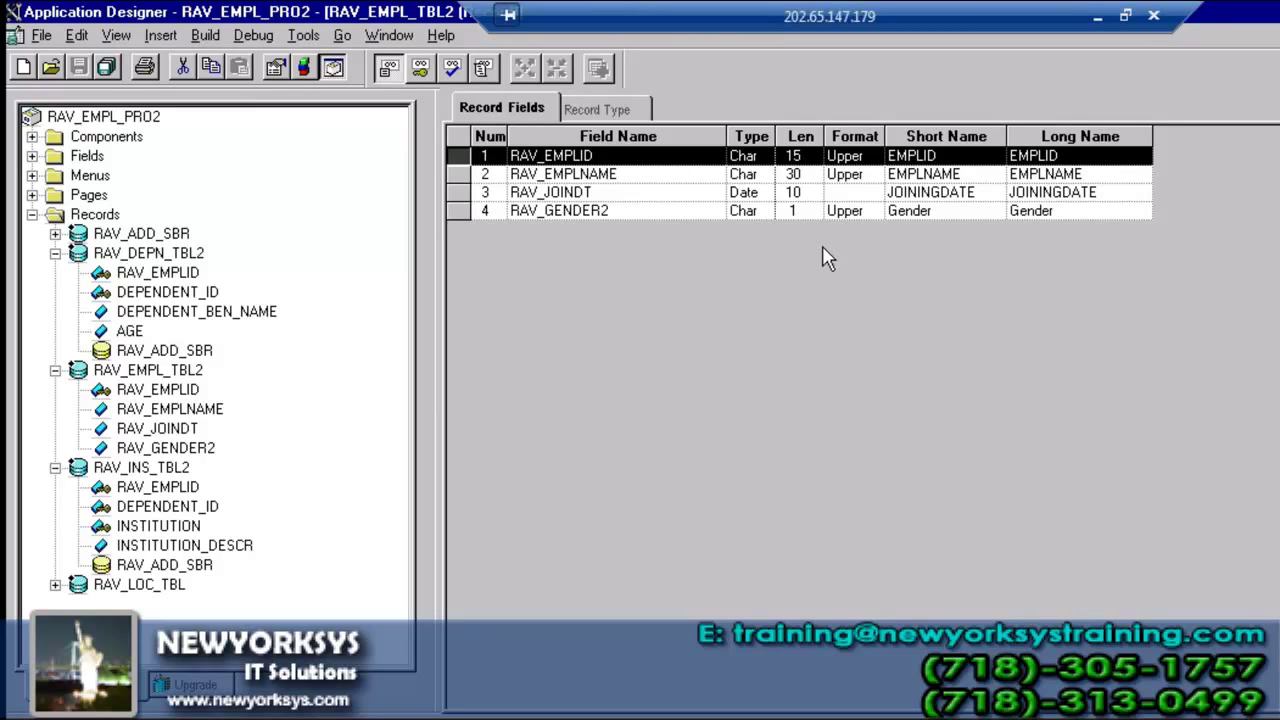
double_click(677, 193)
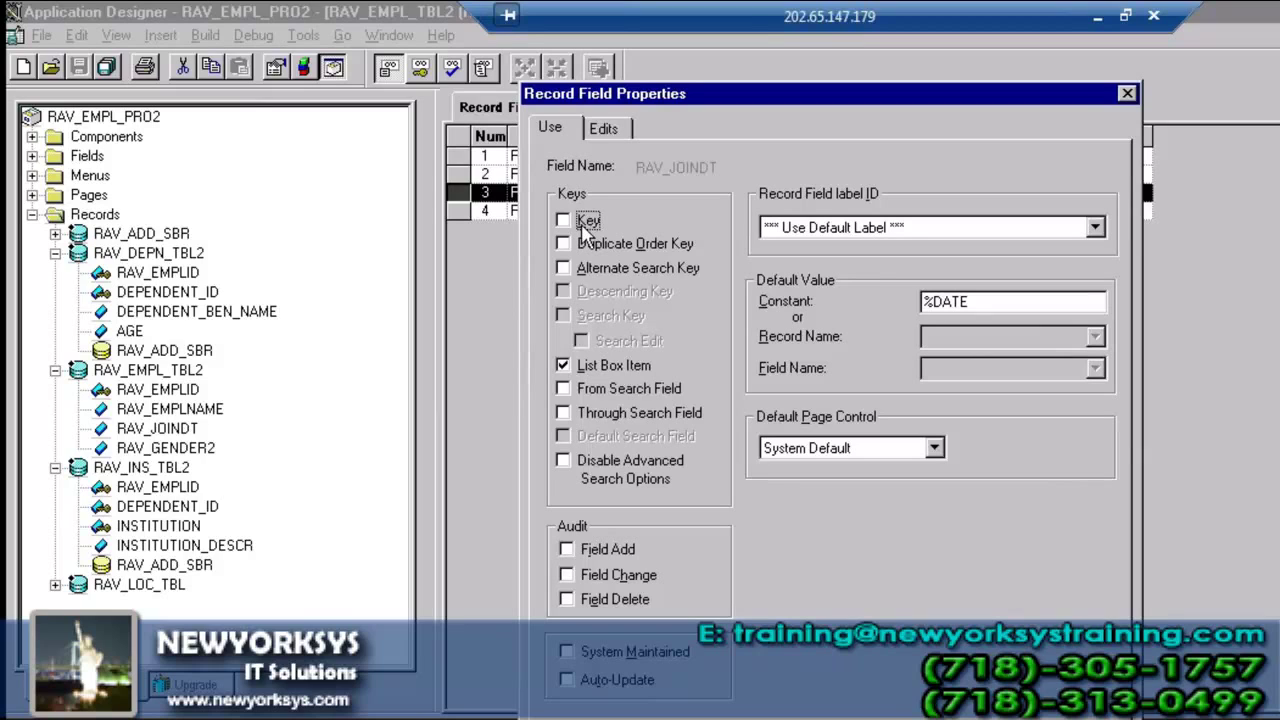
key("Escape")
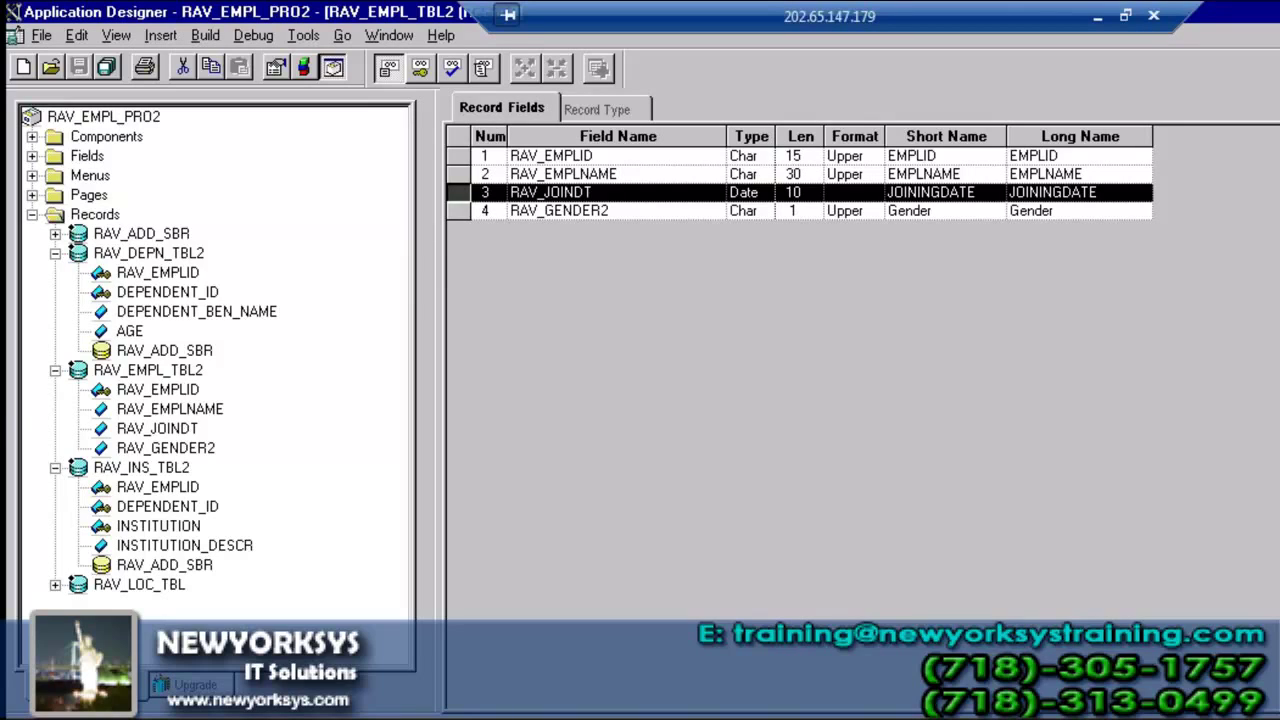
- Collapse the RAV_DEPN_TBL2, RAV_EMPL_TBL2 and RAV_INS_TBL2 records in the project tree
left_click(55, 253)
left_click(55, 272)
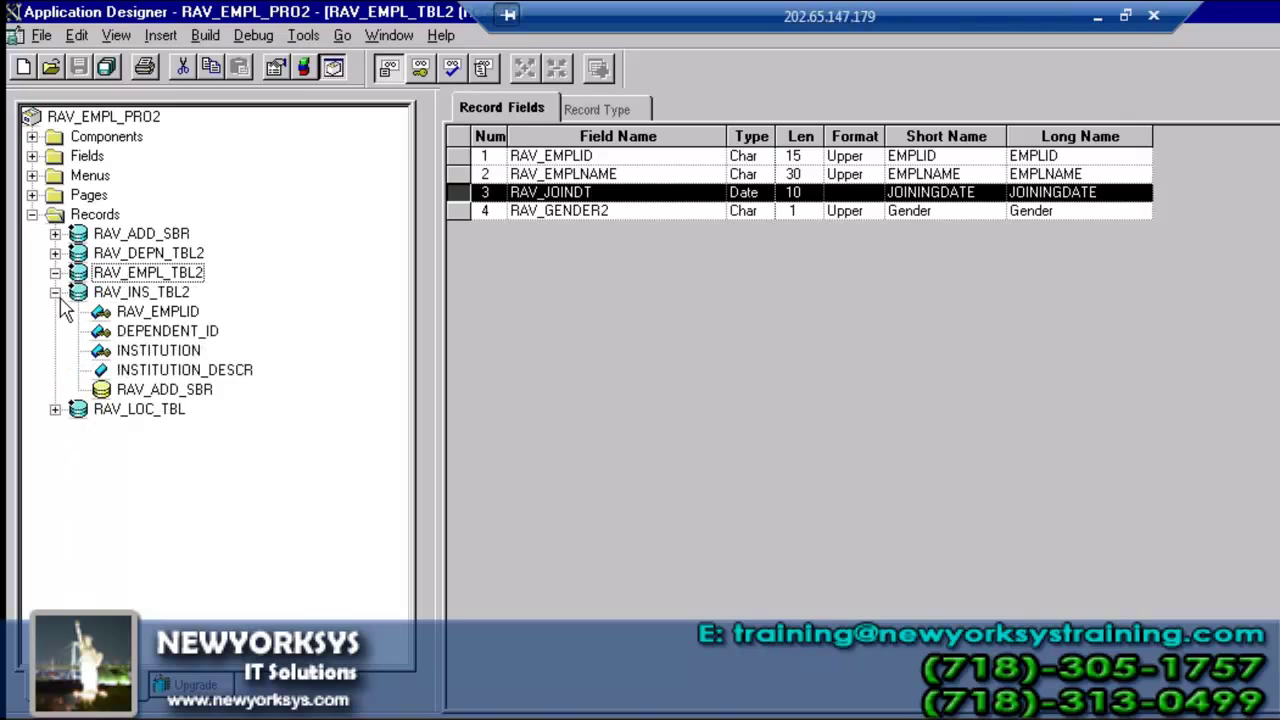
left_click(56, 292)
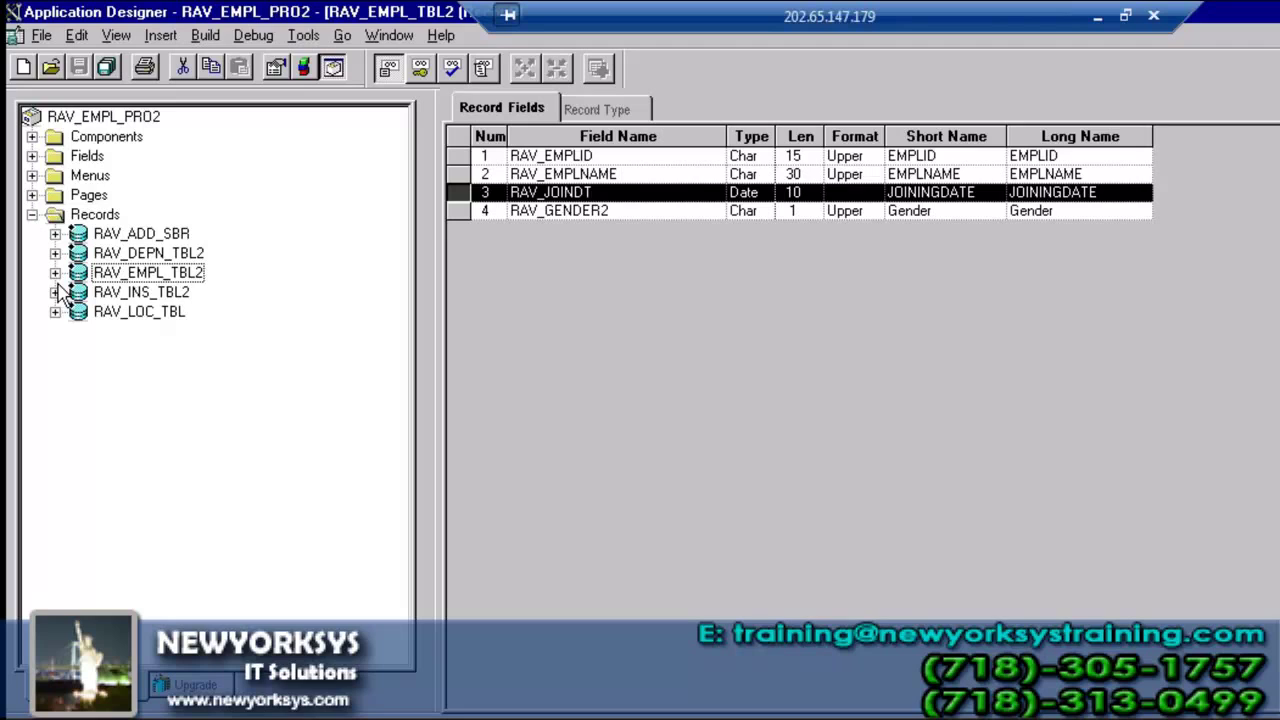
- Inspect the PS_RAV_DEPN_TBL2 query results in SQL Server Management Studio, starting from the first RAV_EMPLID value
key("alt+Tab")
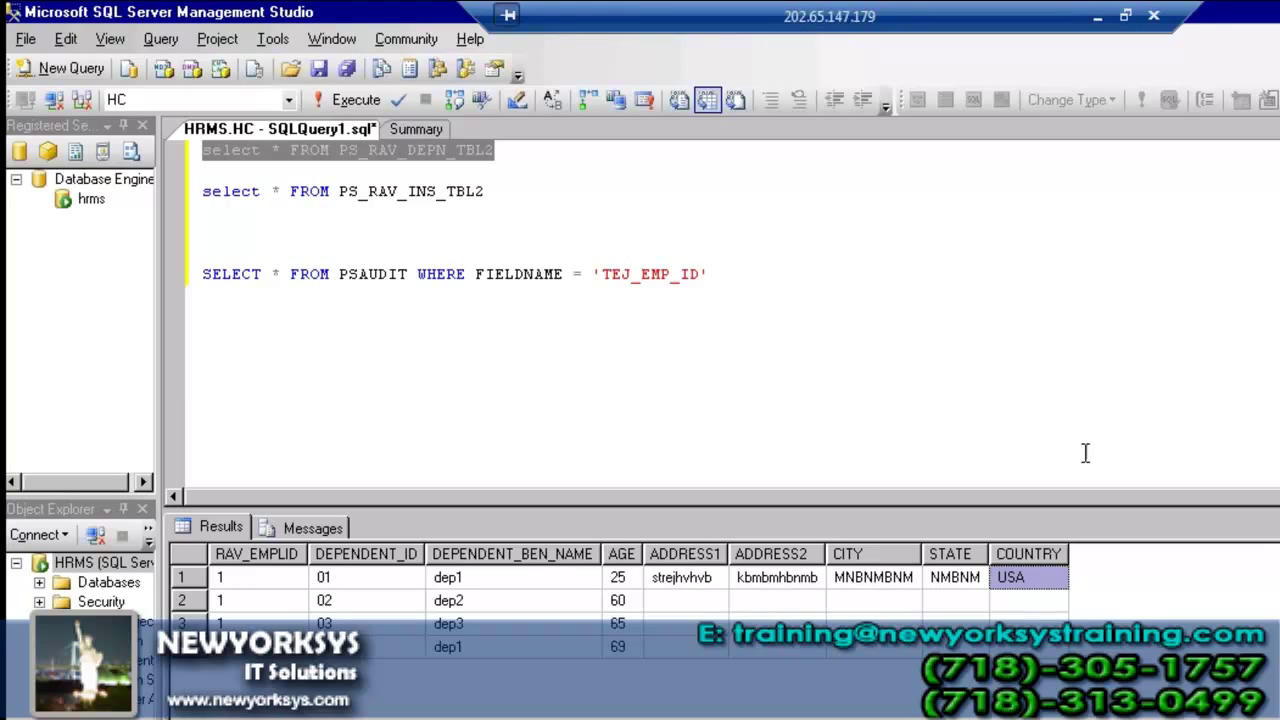
left_click(285, 581)
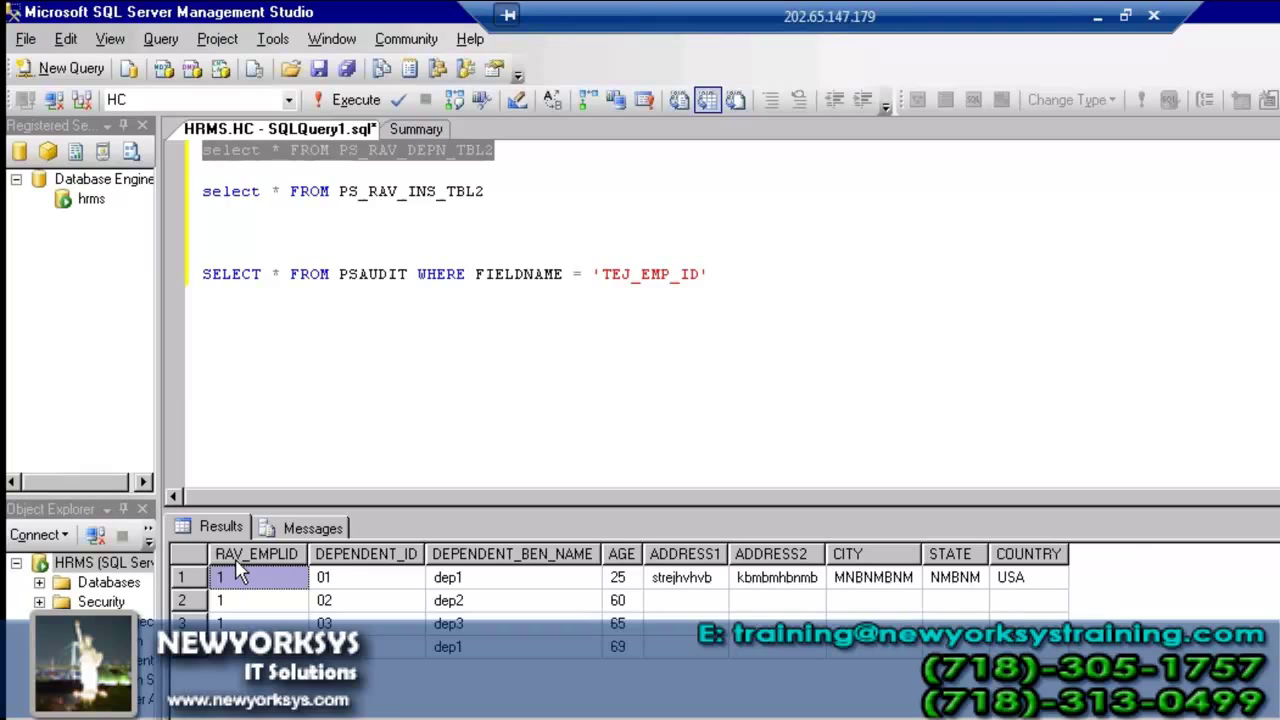
key("alt+Tab")
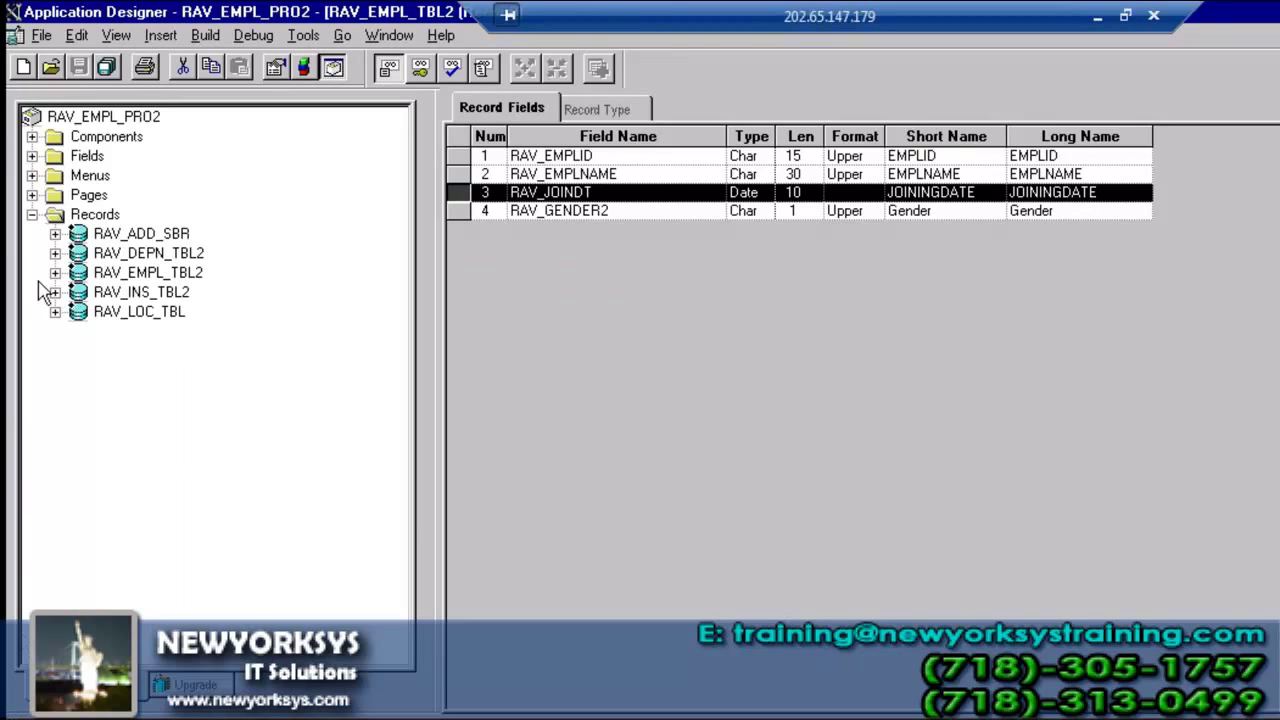
- Expand RAV_DEPN_TBL2 and RAV_EMPL_TBL2, then select RAV_EMPLID, RAV_JOINDT, RAV_GENDER2 and RAV_EMPLNAME
left_click(55, 253)
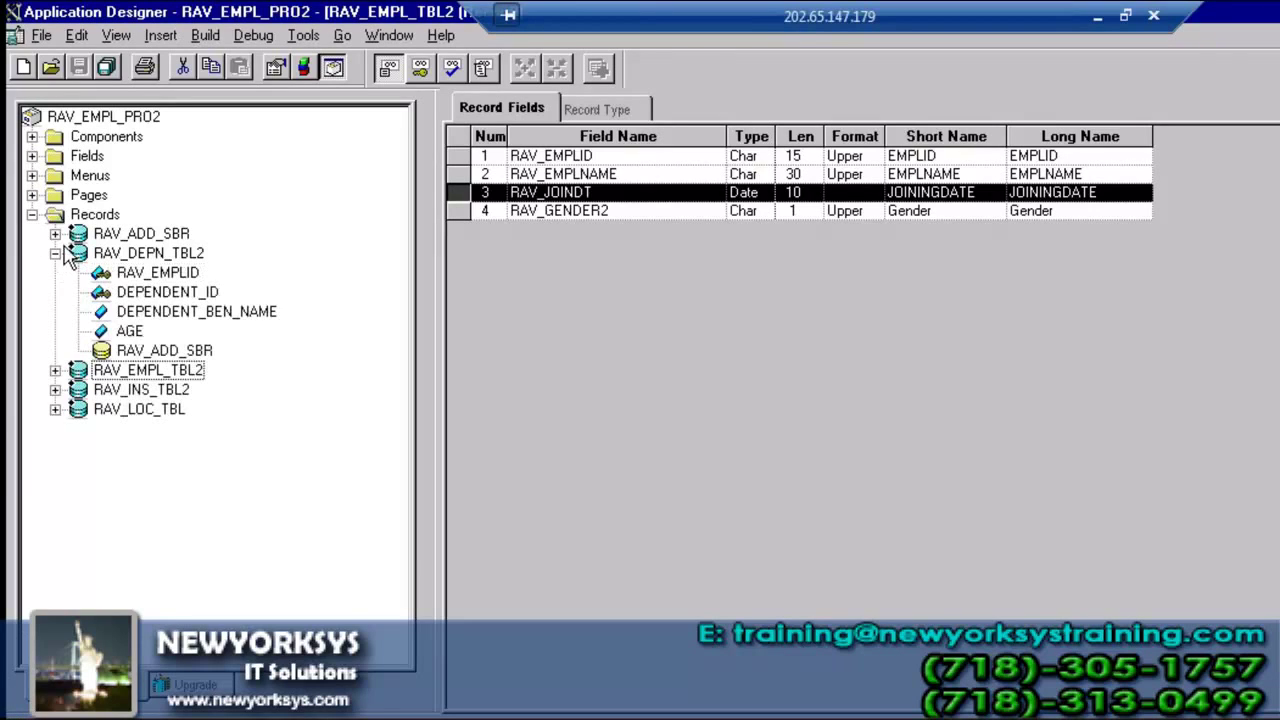
left_click(55, 370)
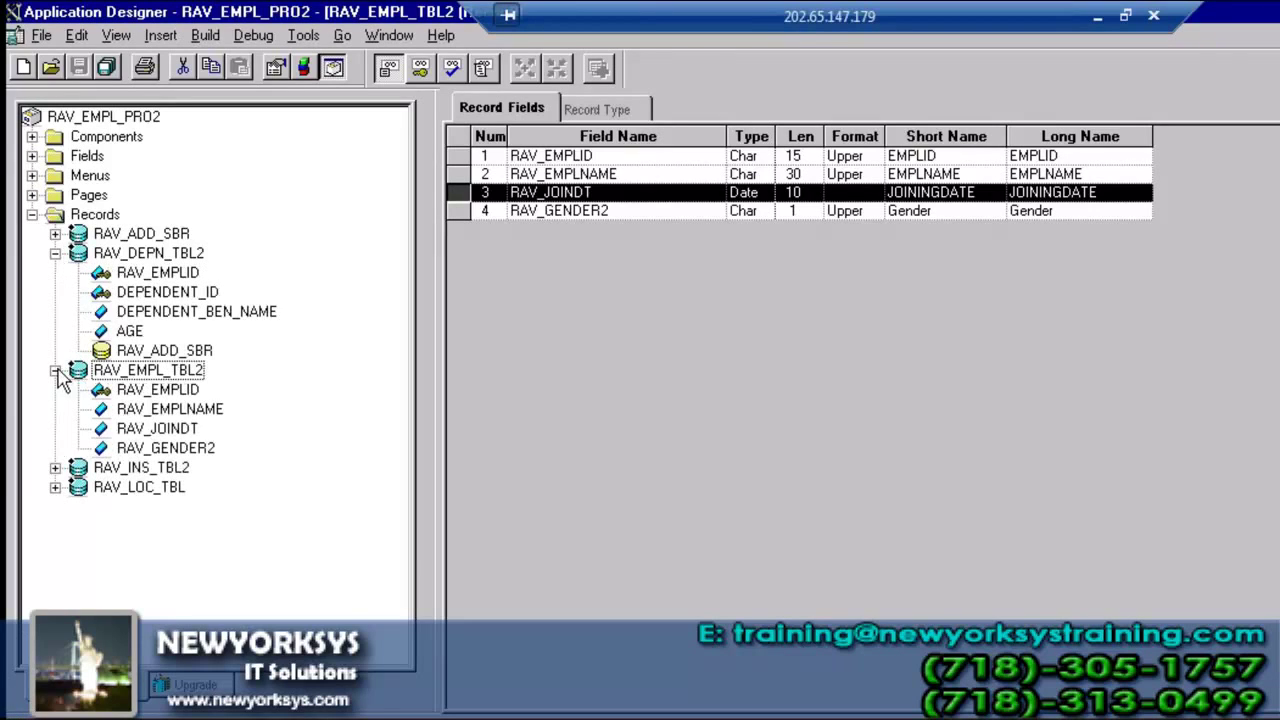
left_click(155, 394)
left_click(158, 428)
left_click(165, 448)
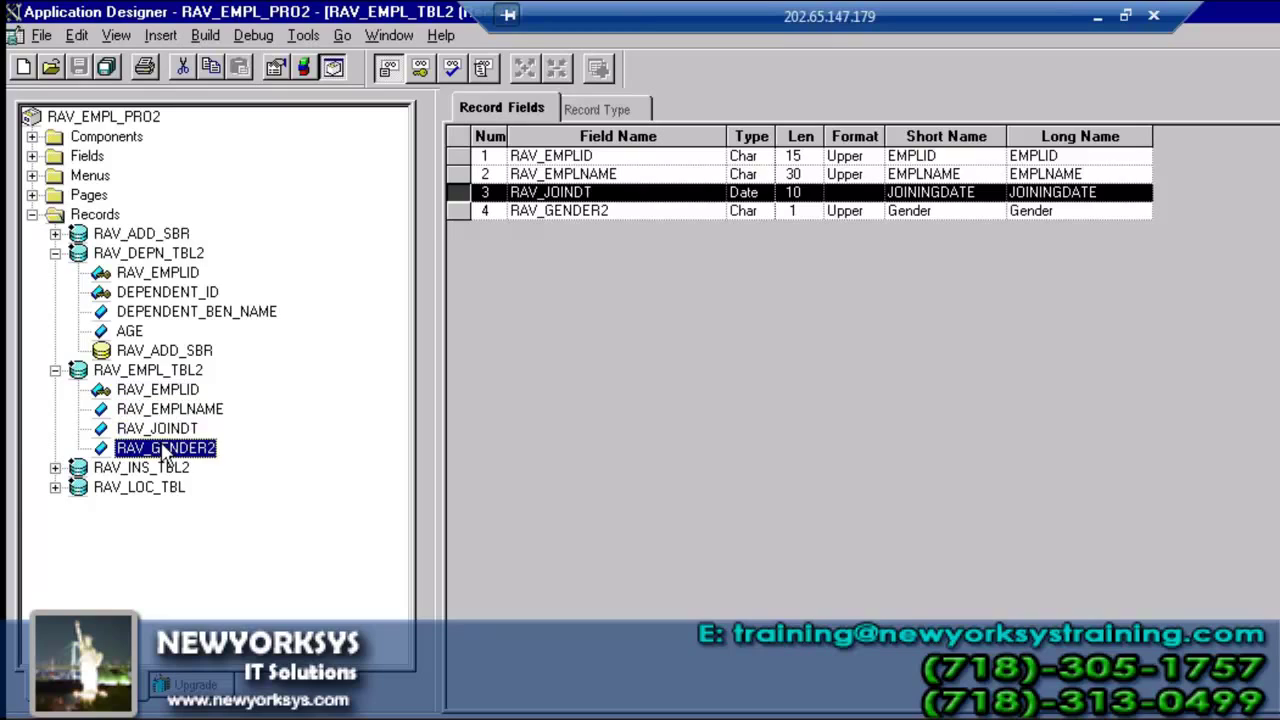
left_click(165, 410)
left_click(160, 428)
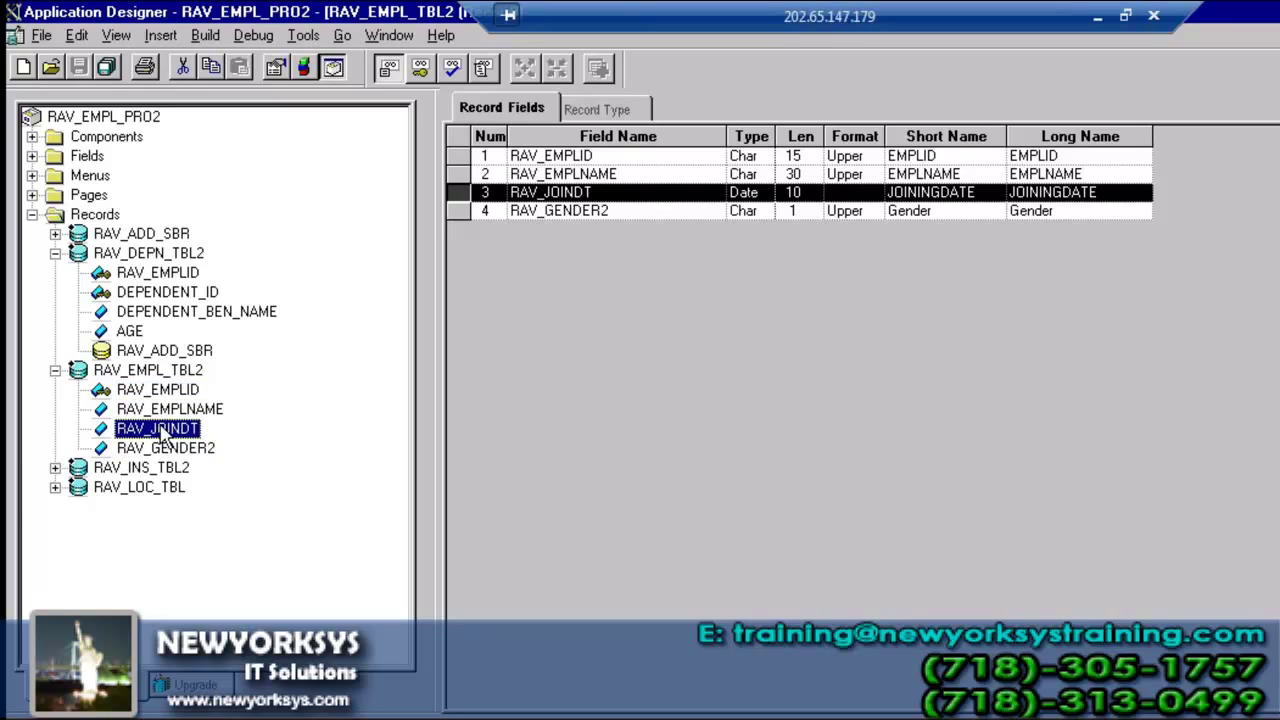